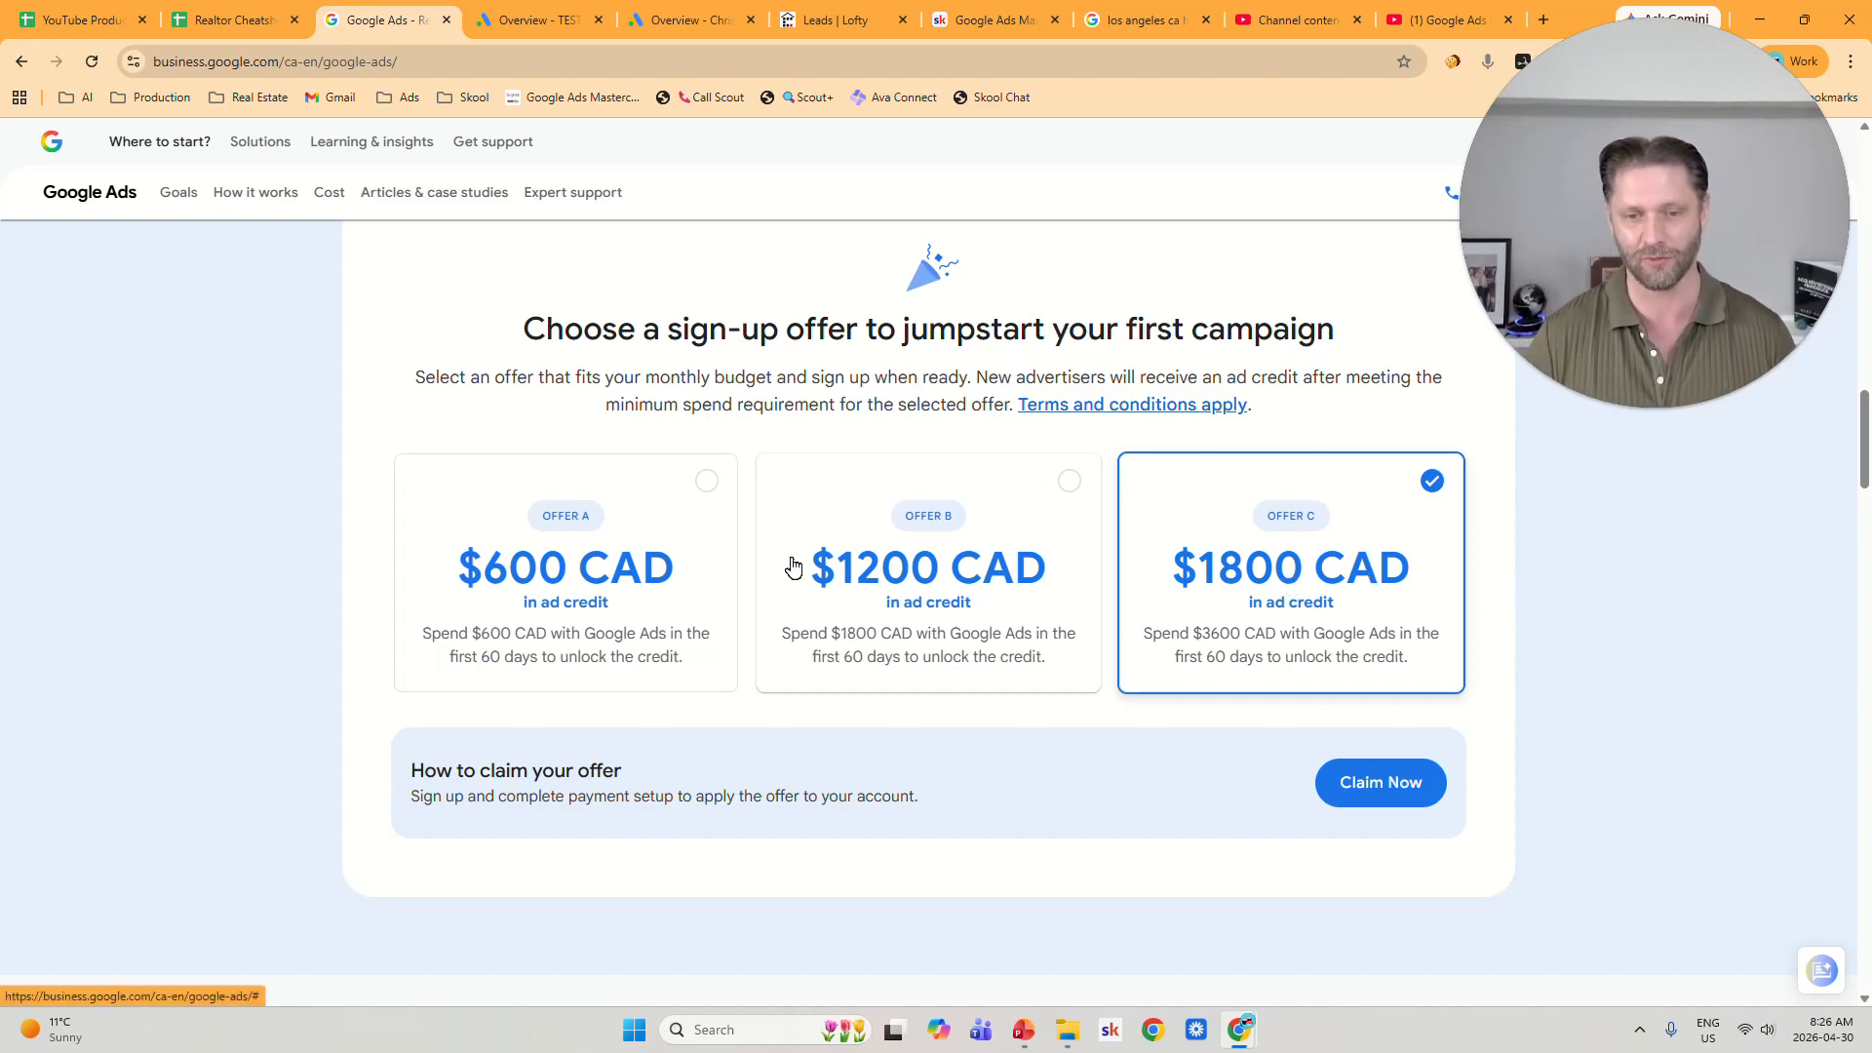
# Select the $1200 CAD sign-up offer and check the redemption status of the promotions in the Google Ads Masterclass account.
pyautogui.click(893, 563)
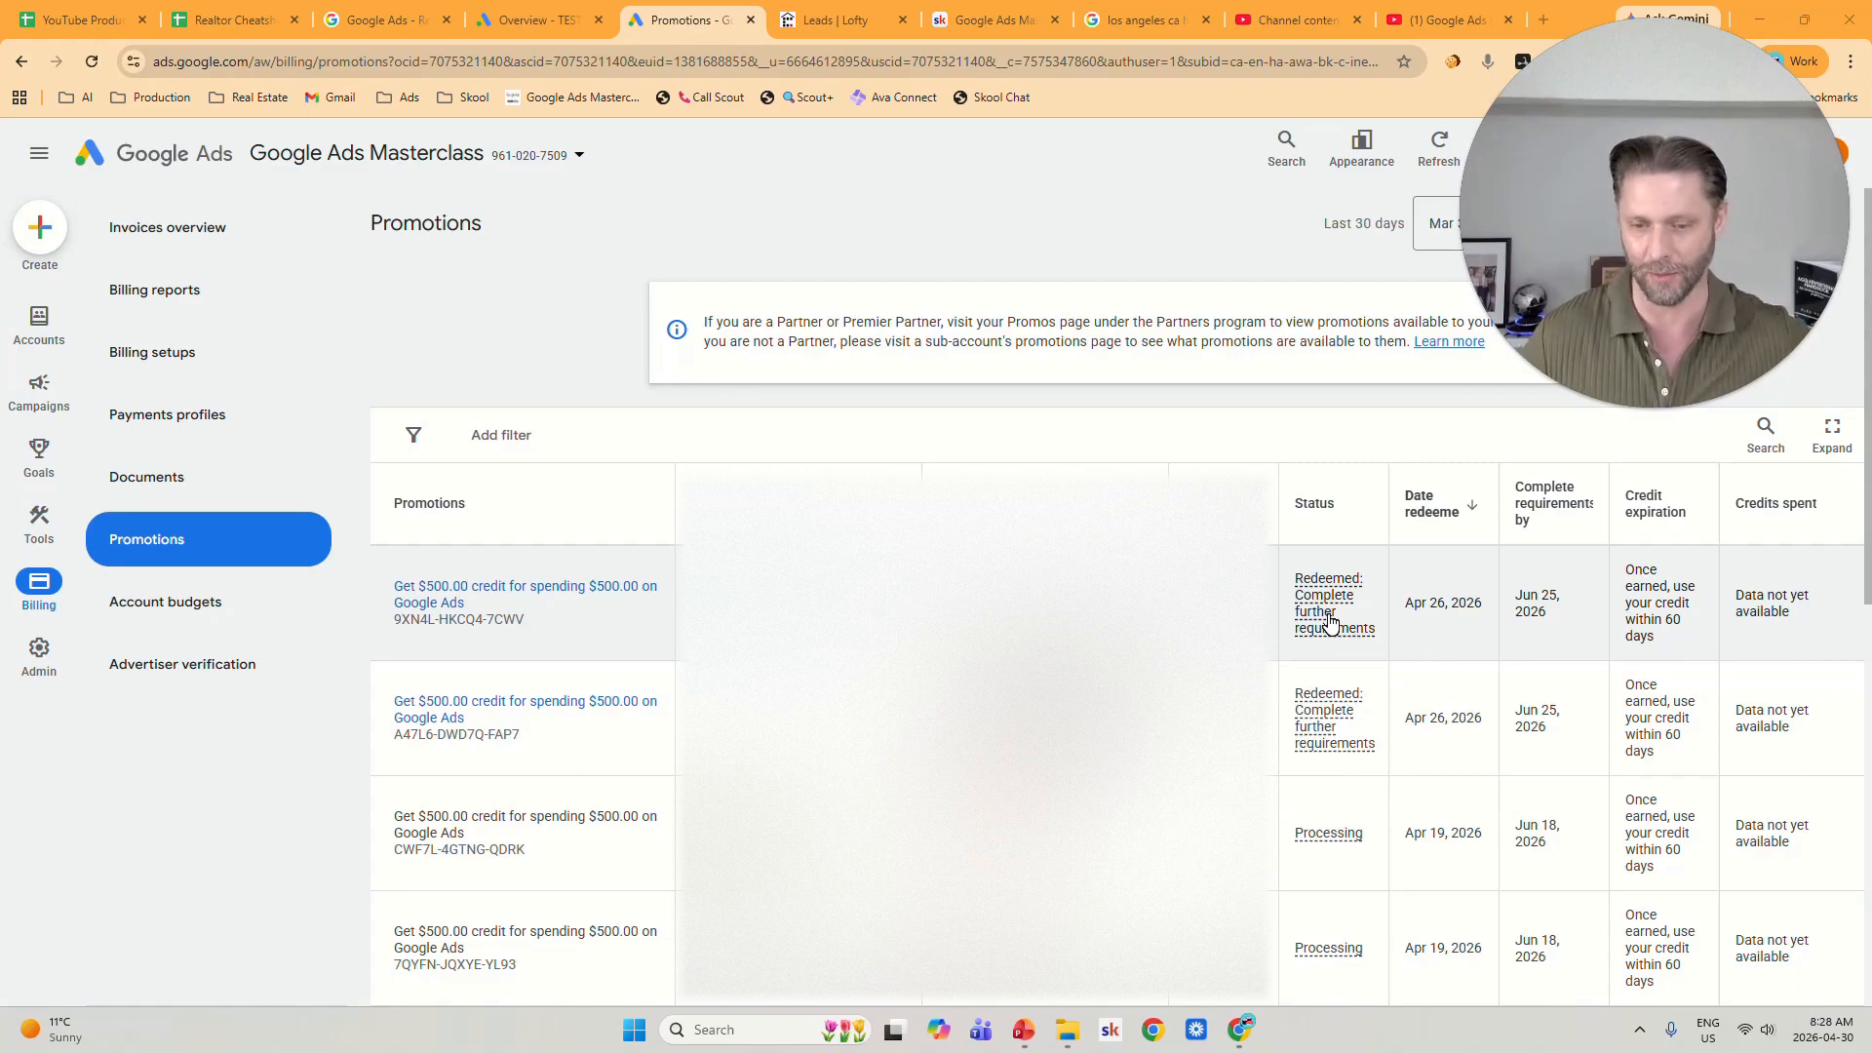
pyautogui.moveTo(1336, 845)
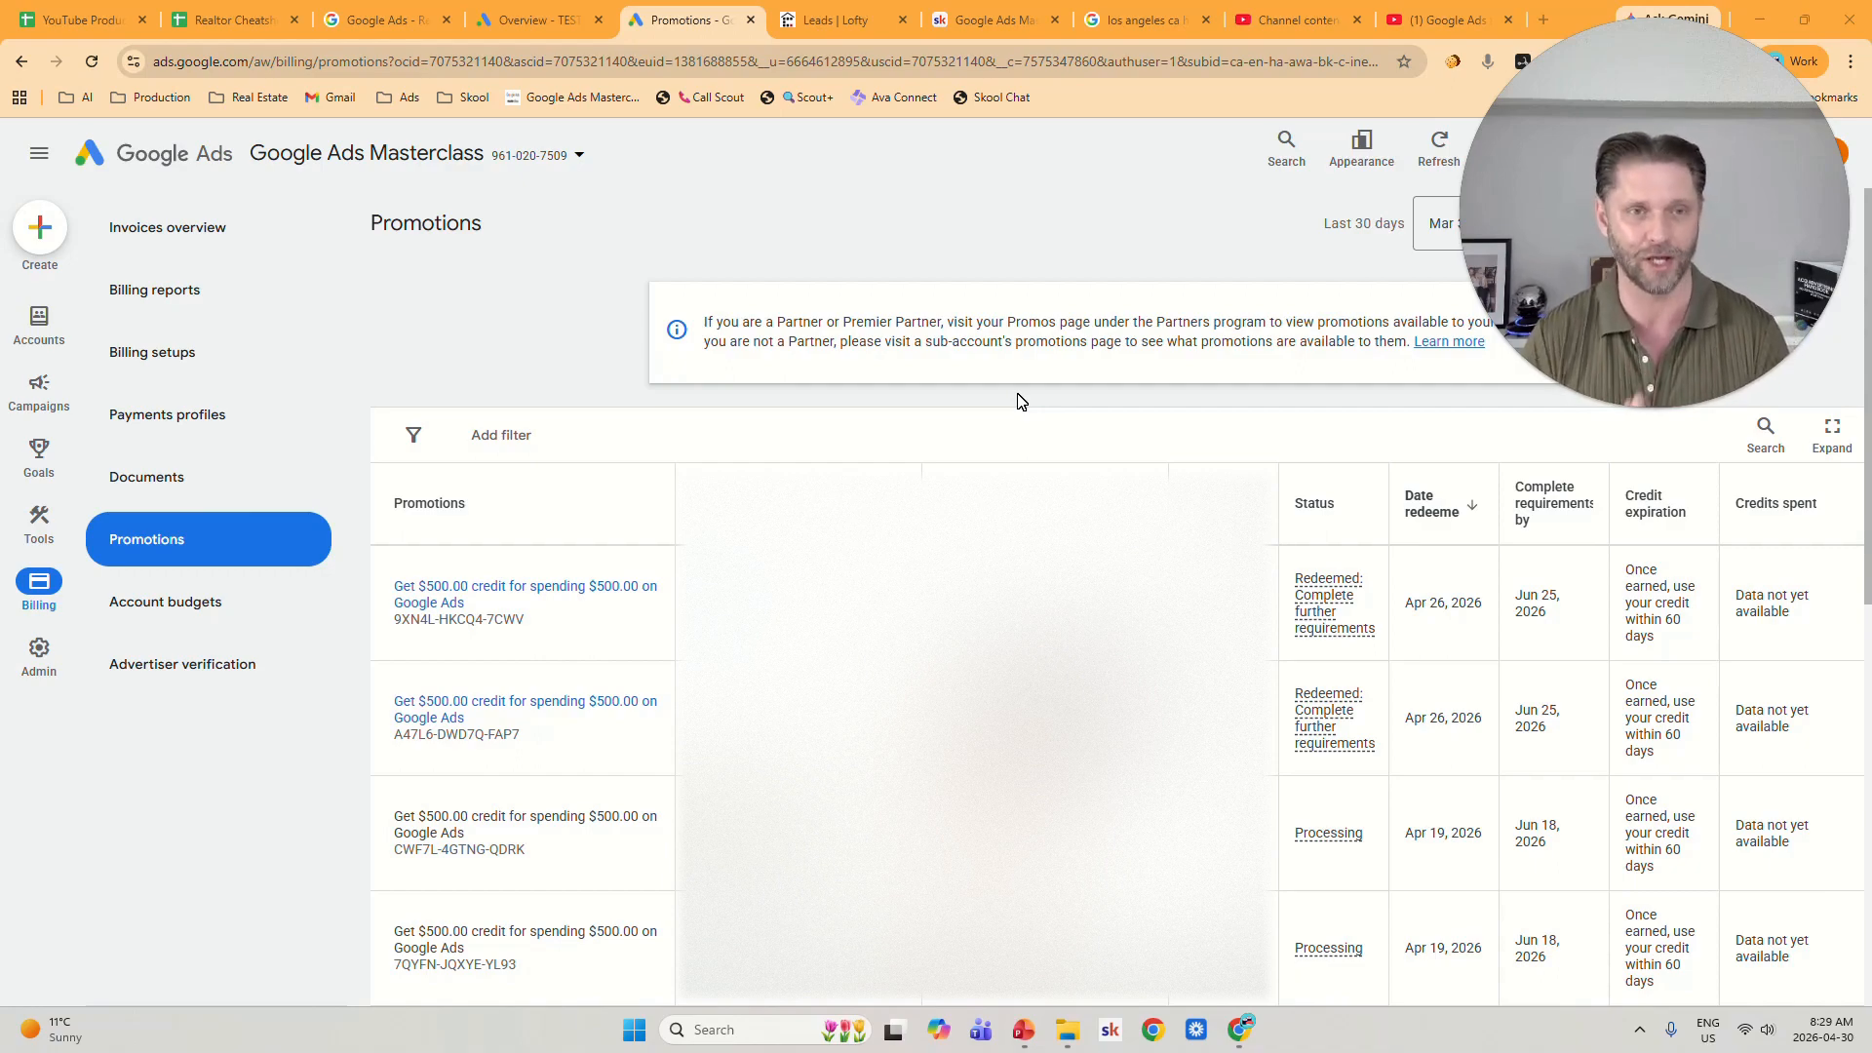
# Switch to the Realtor Cheatsheet spreadsheet and look at its file commands for making a copy.
pyautogui.hotkey('ctrl', 'shift', 'Tab')
pyautogui.hotkey('ctrl', 'shift', 'Tab')
pyautogui.hotkey('ctrl', 'shift', 'Tab')
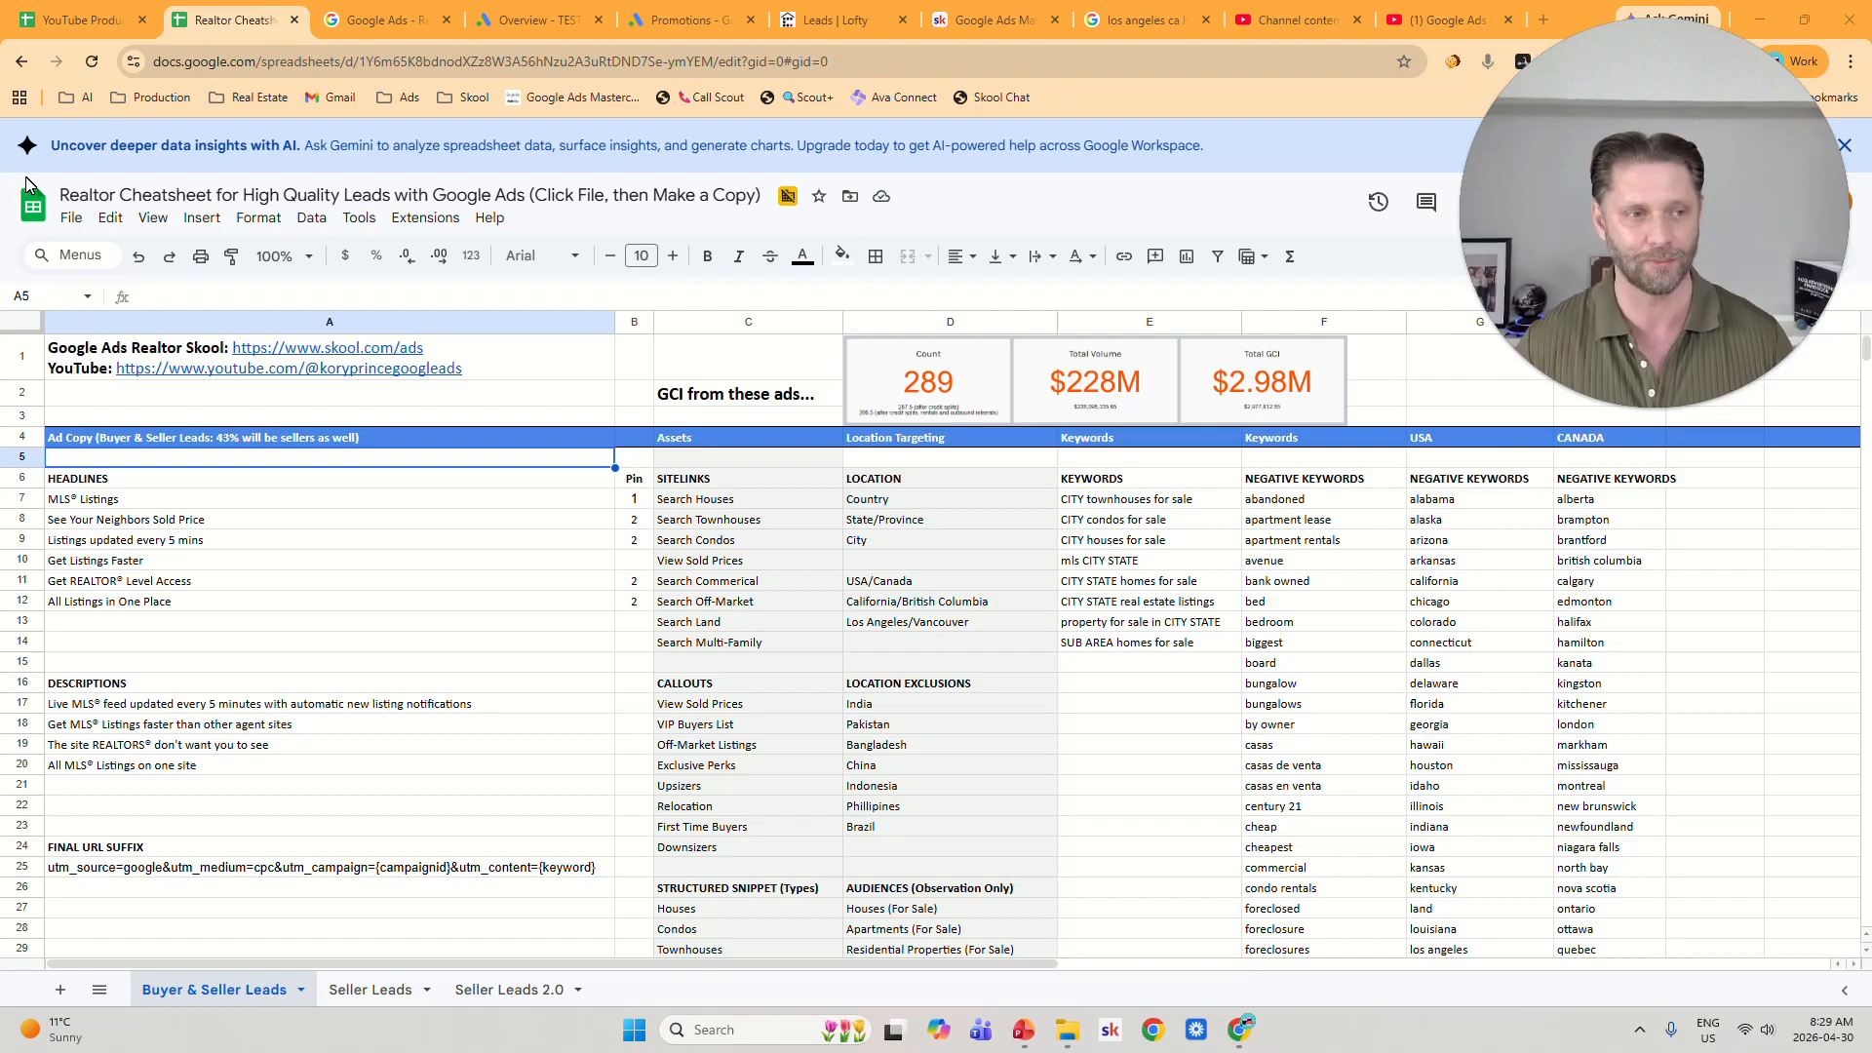
pyautogui.click(72, 218)
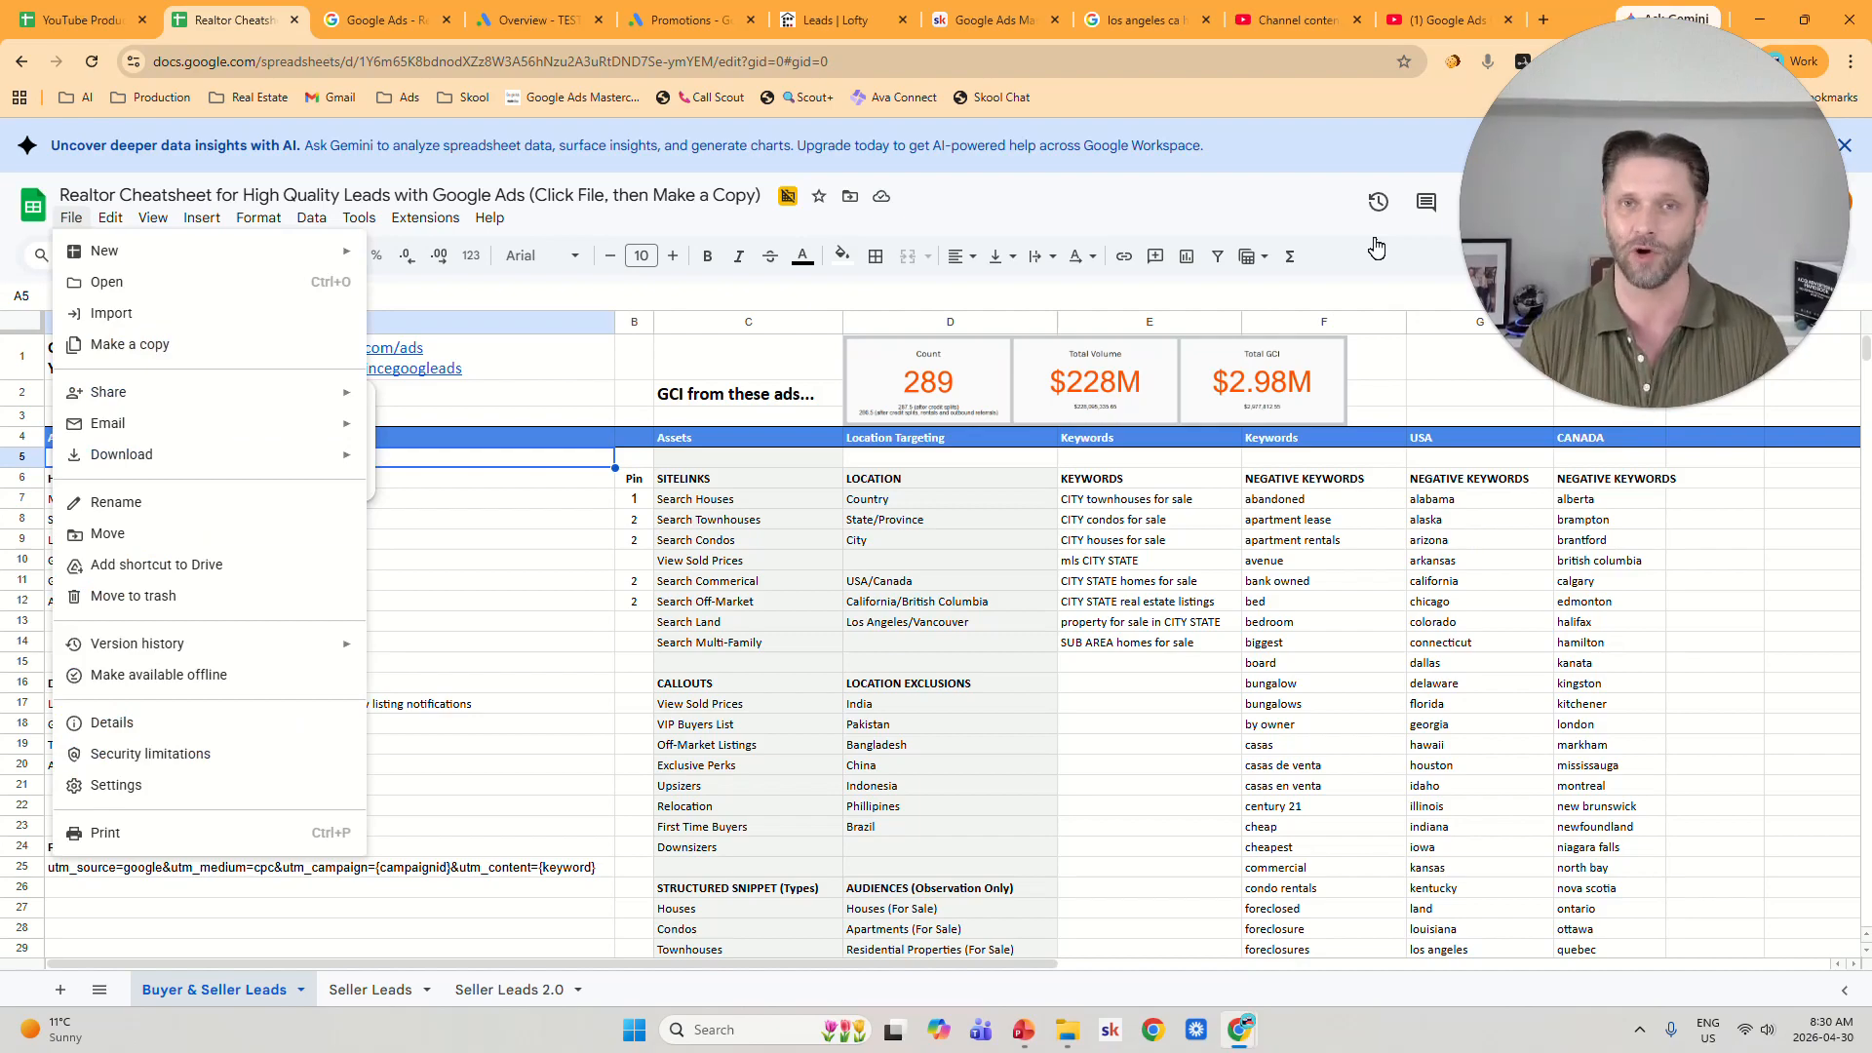
pyautogui.click(864, 775)
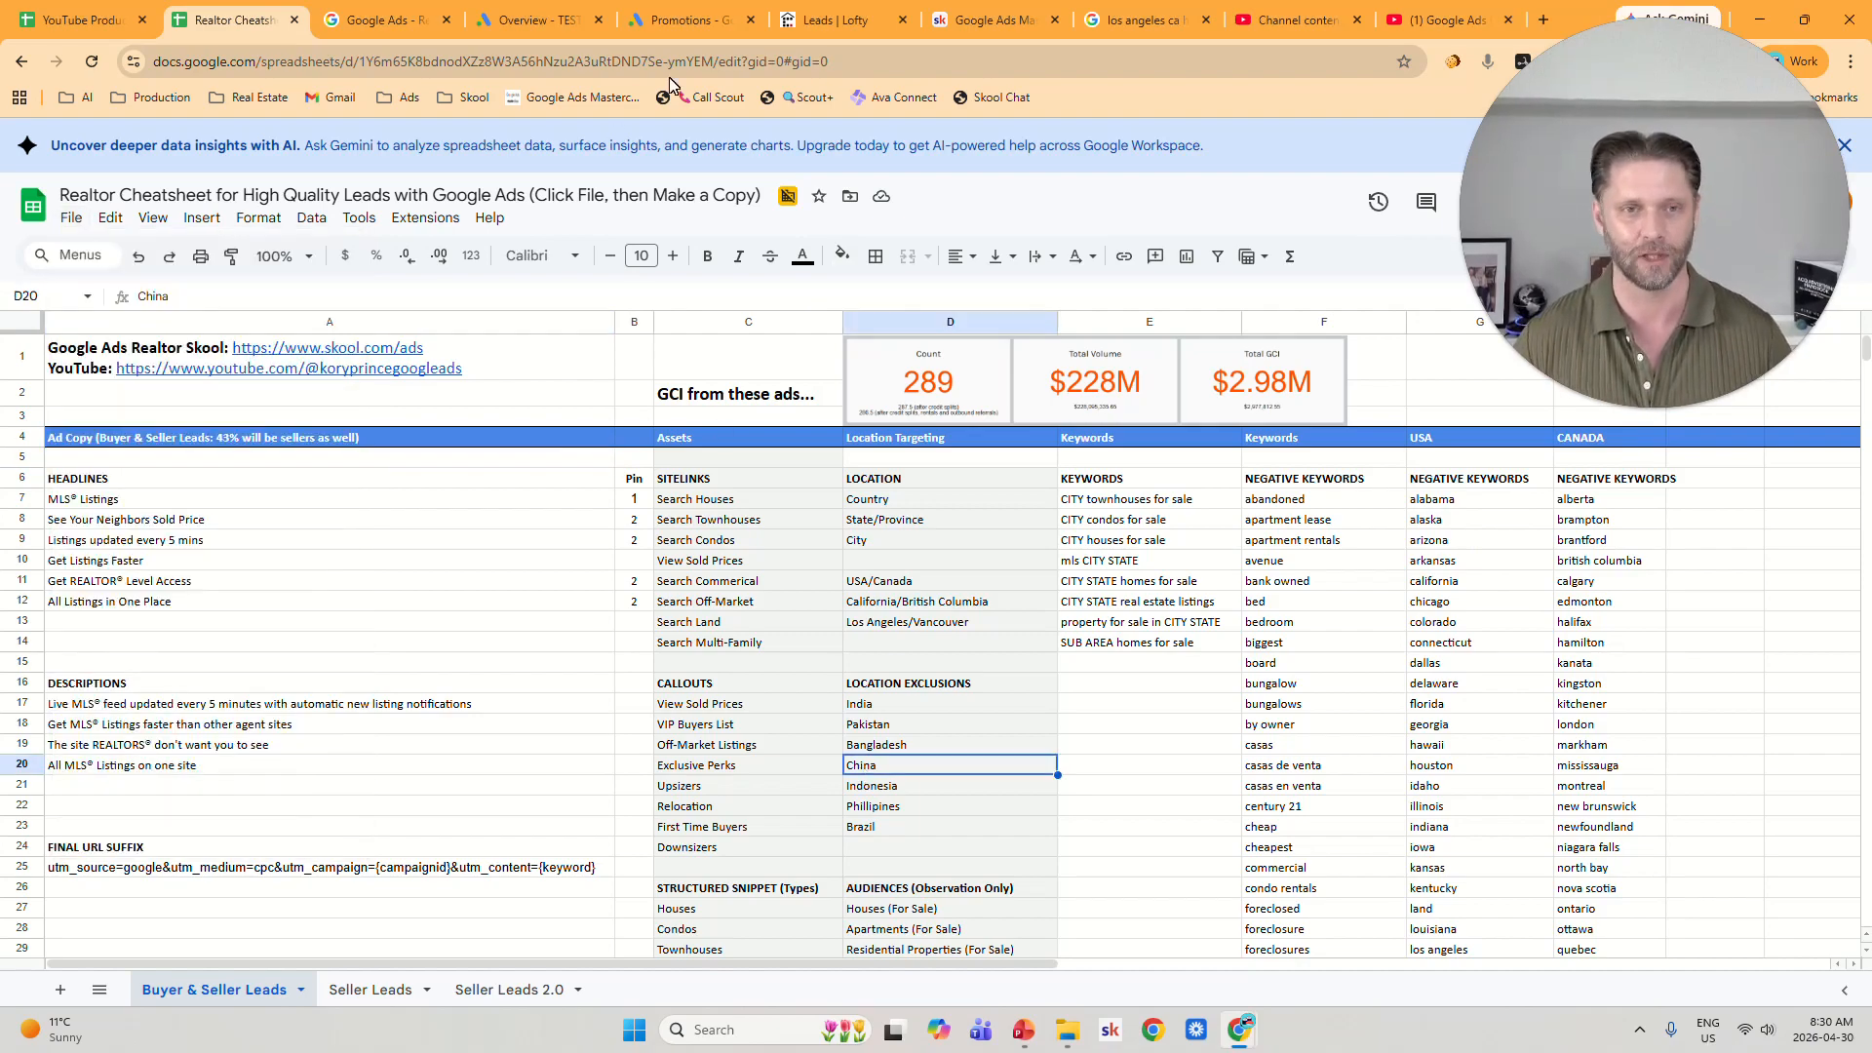
# Switch to the Google Ads TEST ACCOUNT overview and start creating a new campaign.
pyautogui.click(575, 12)
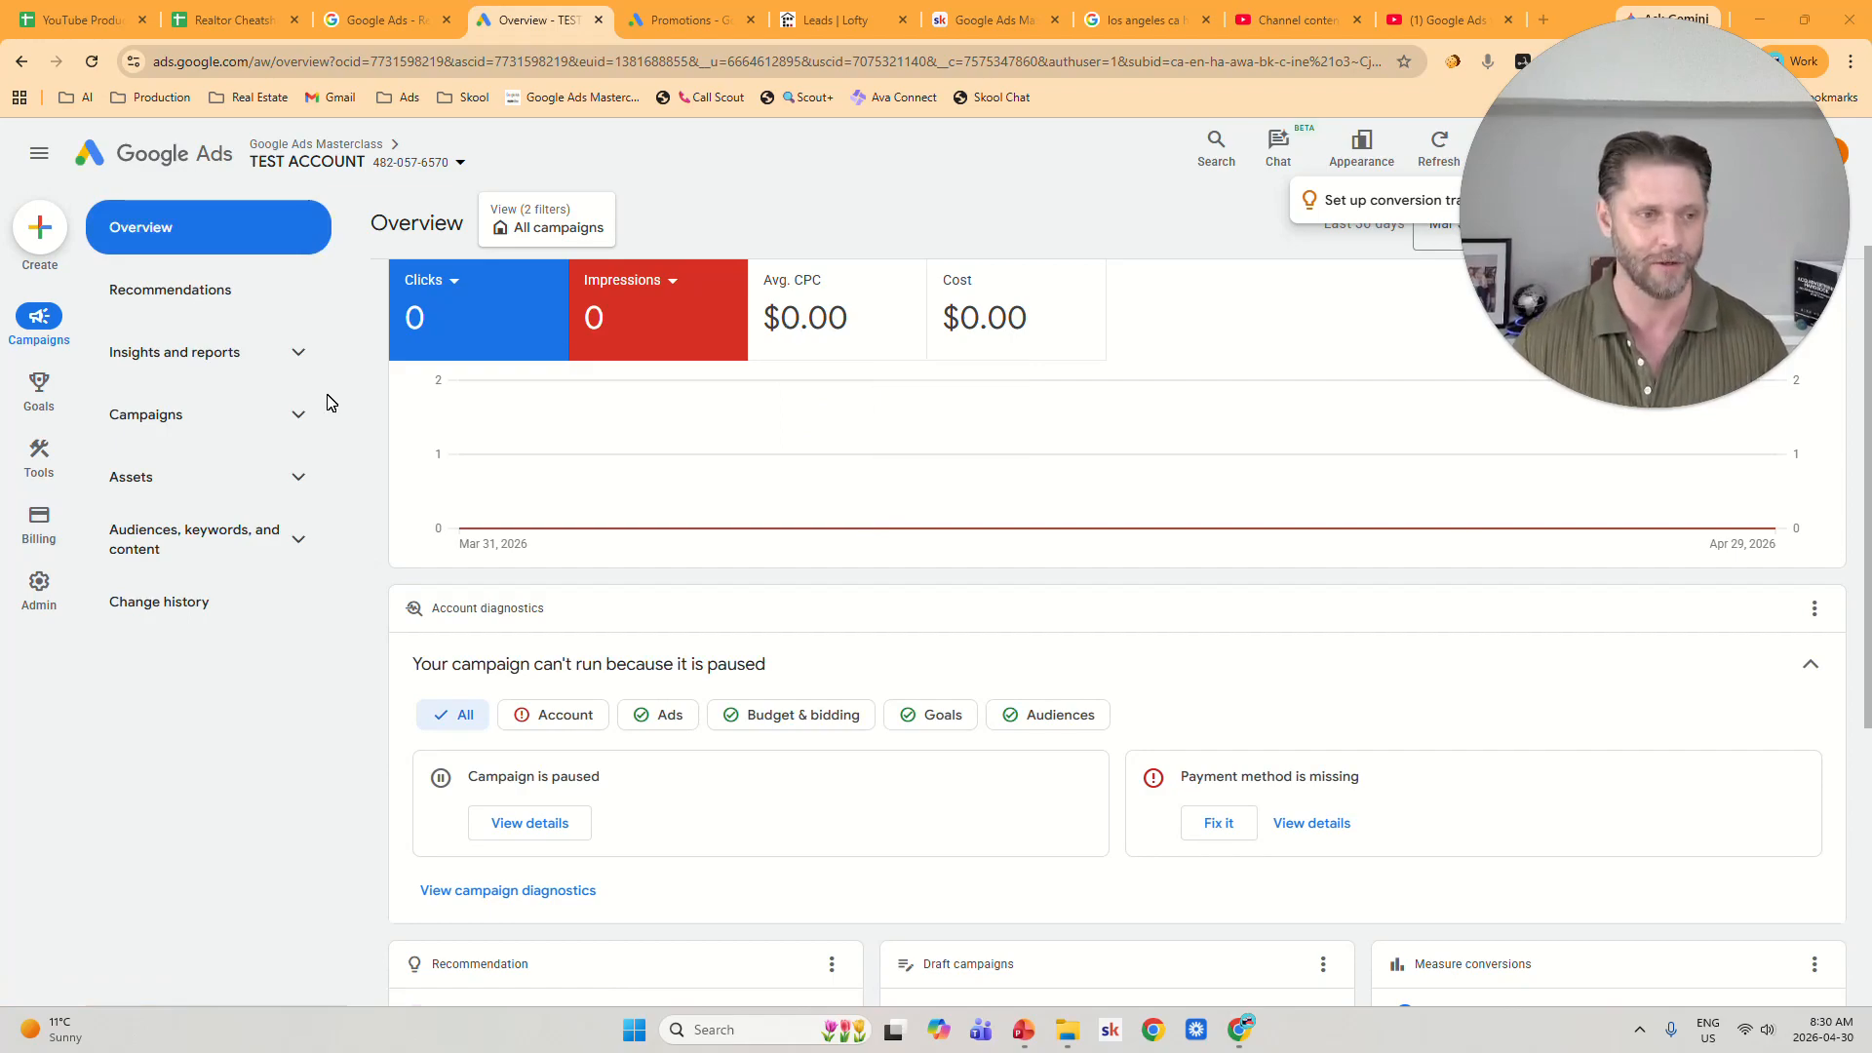
pyautogui.click(43, 244)
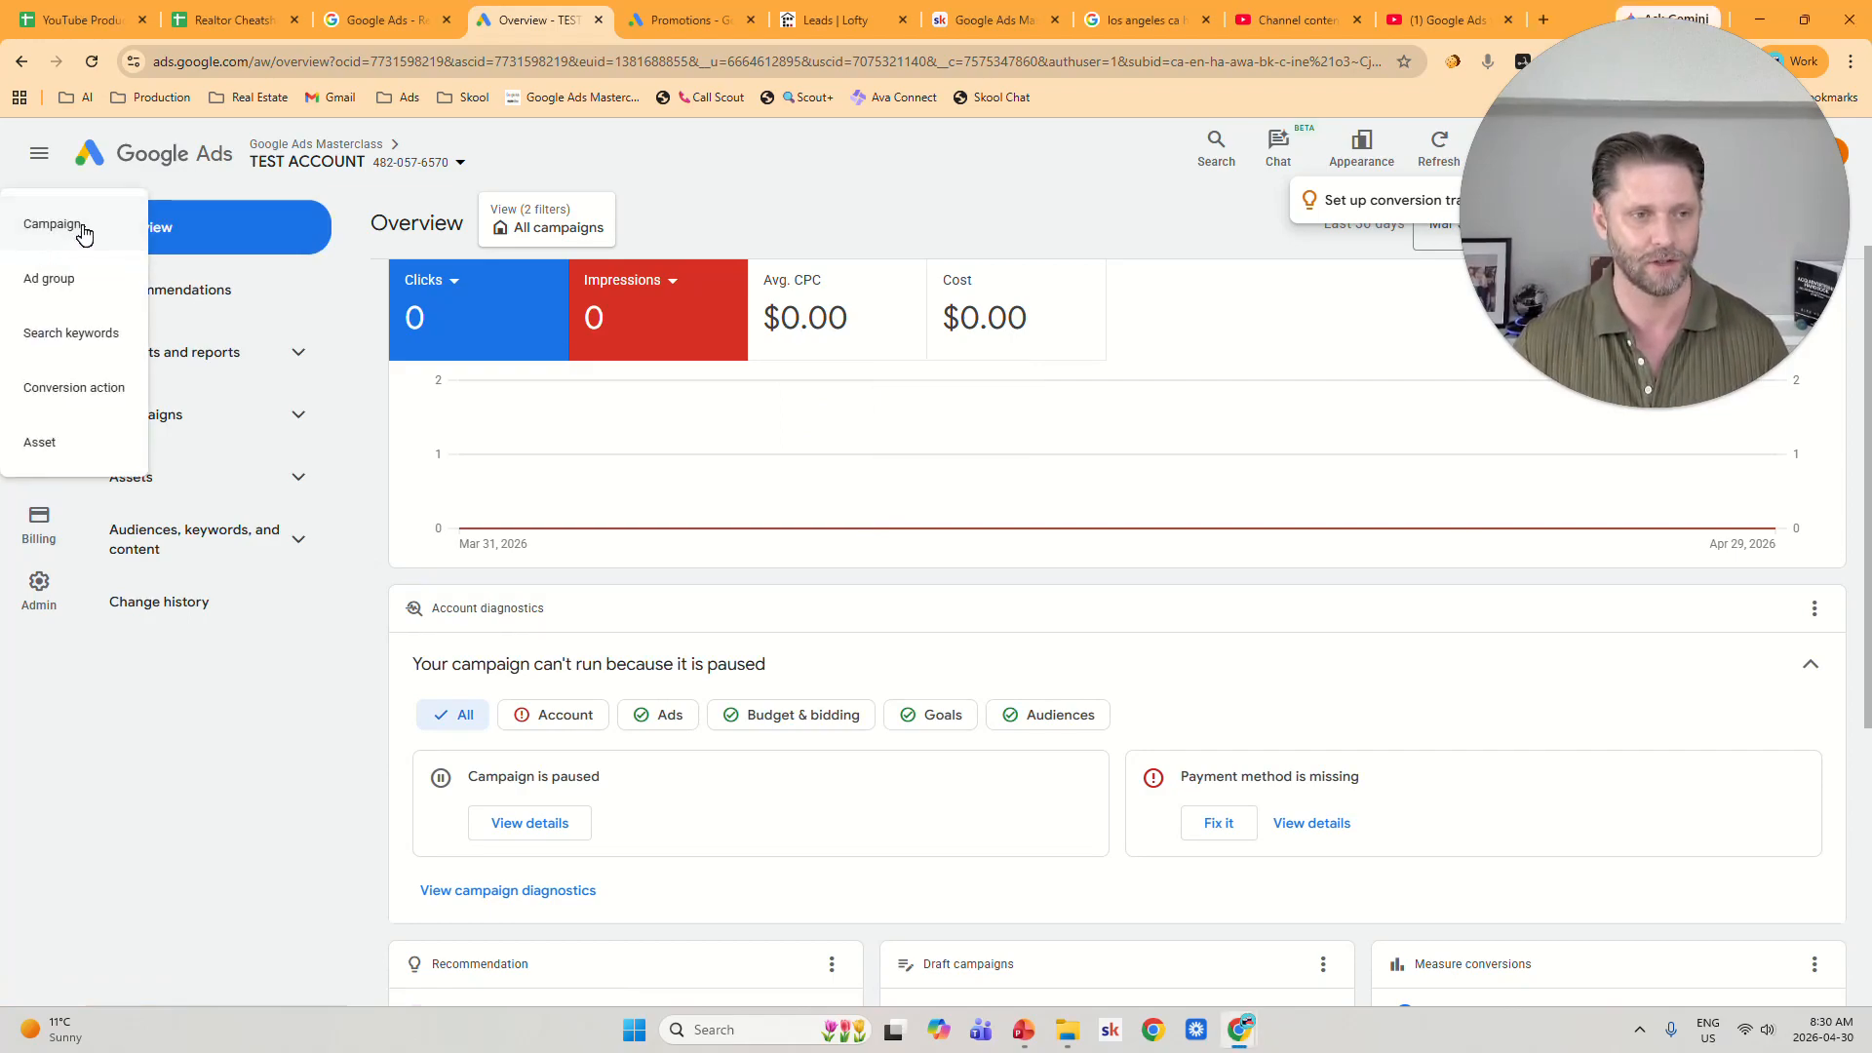
pyautogui.click(76, 234)
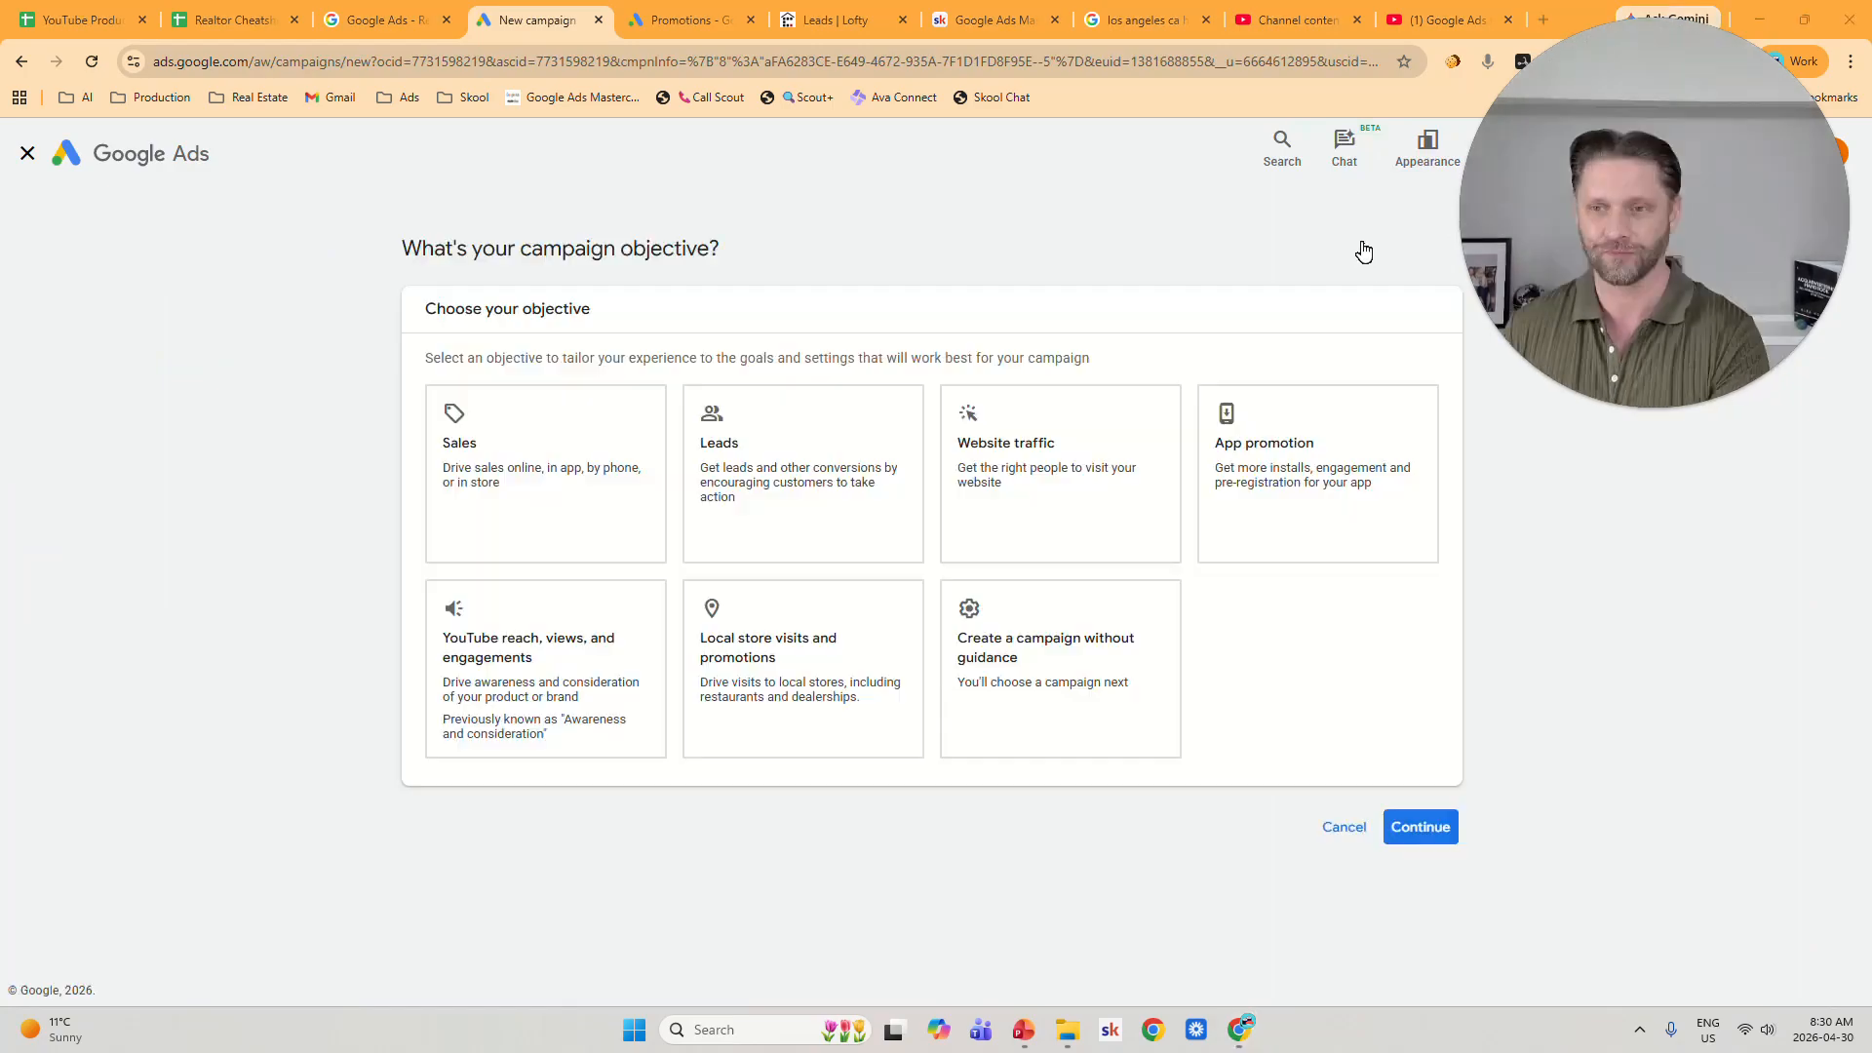
# Choose Leads as the campaign objective and try to continue.
pyautogui.moveTo(1644, 419)
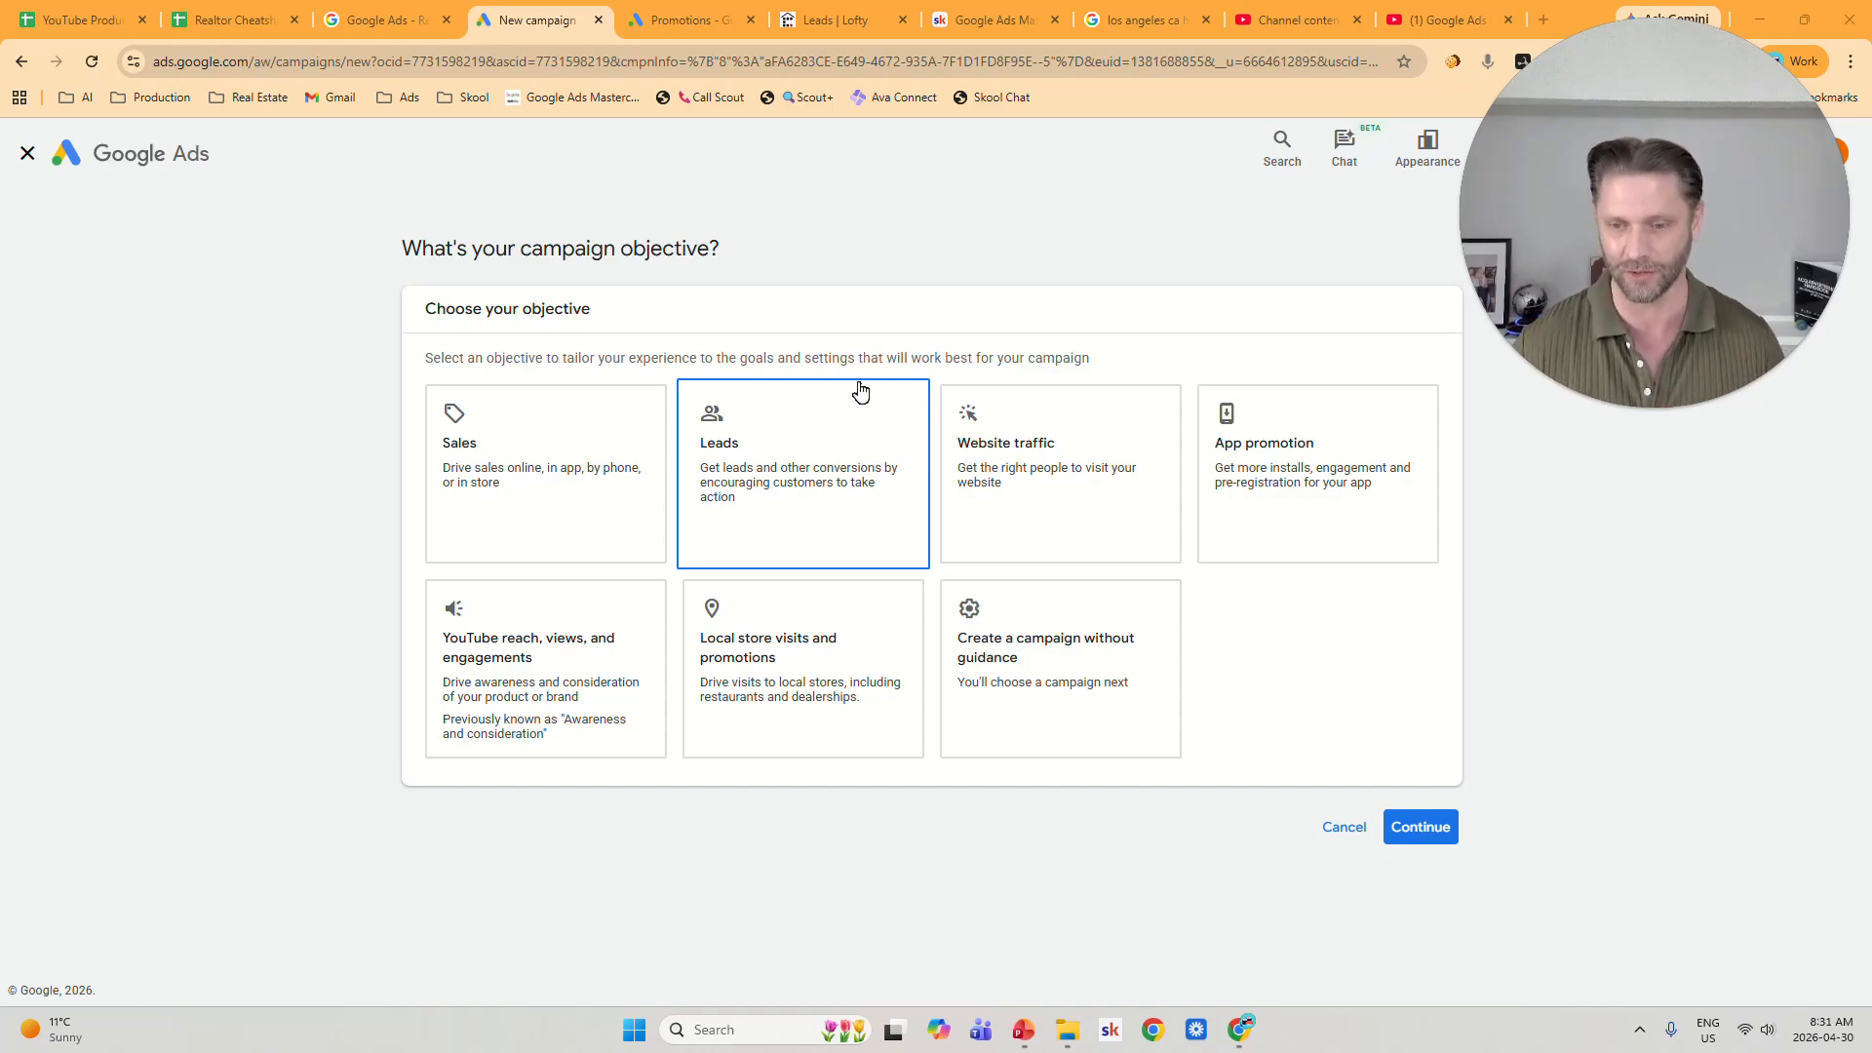
pyautogui.click(846, 516)
pyautogui.scroll(-2, 1477, 836)
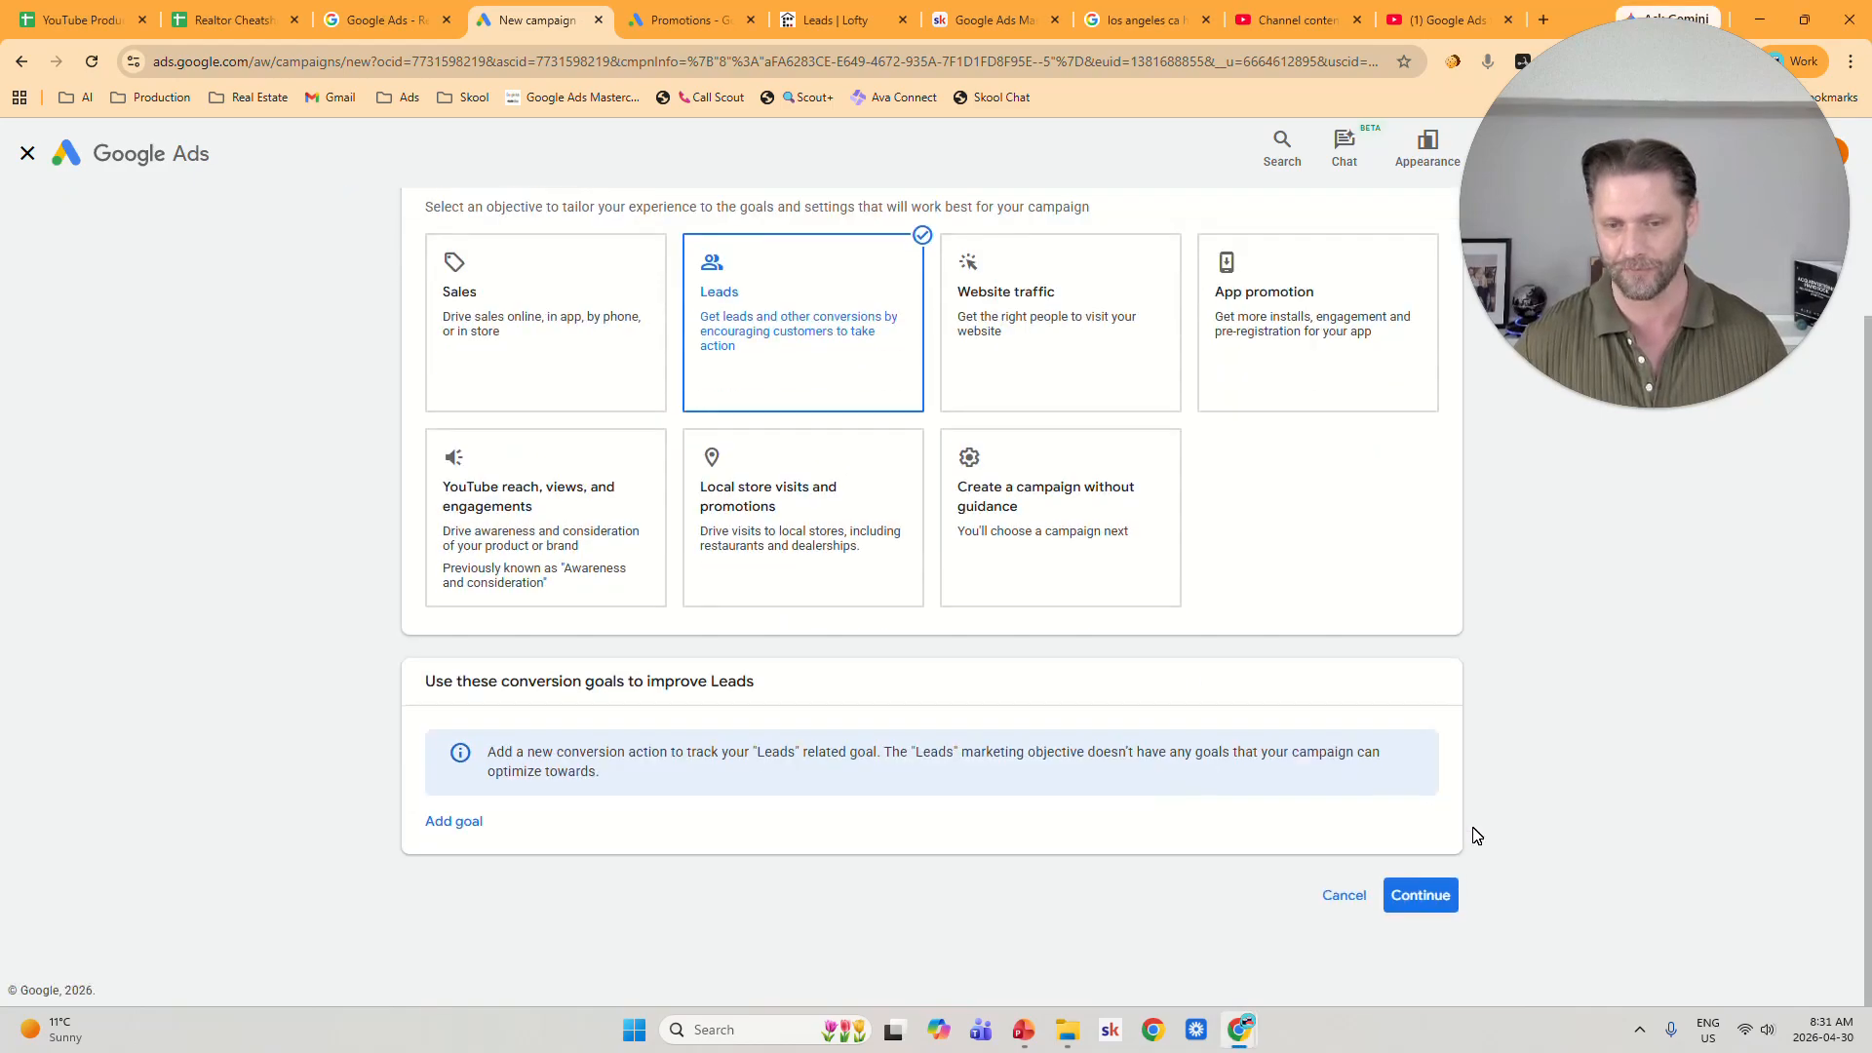
pyautogui.click(1423, 897)
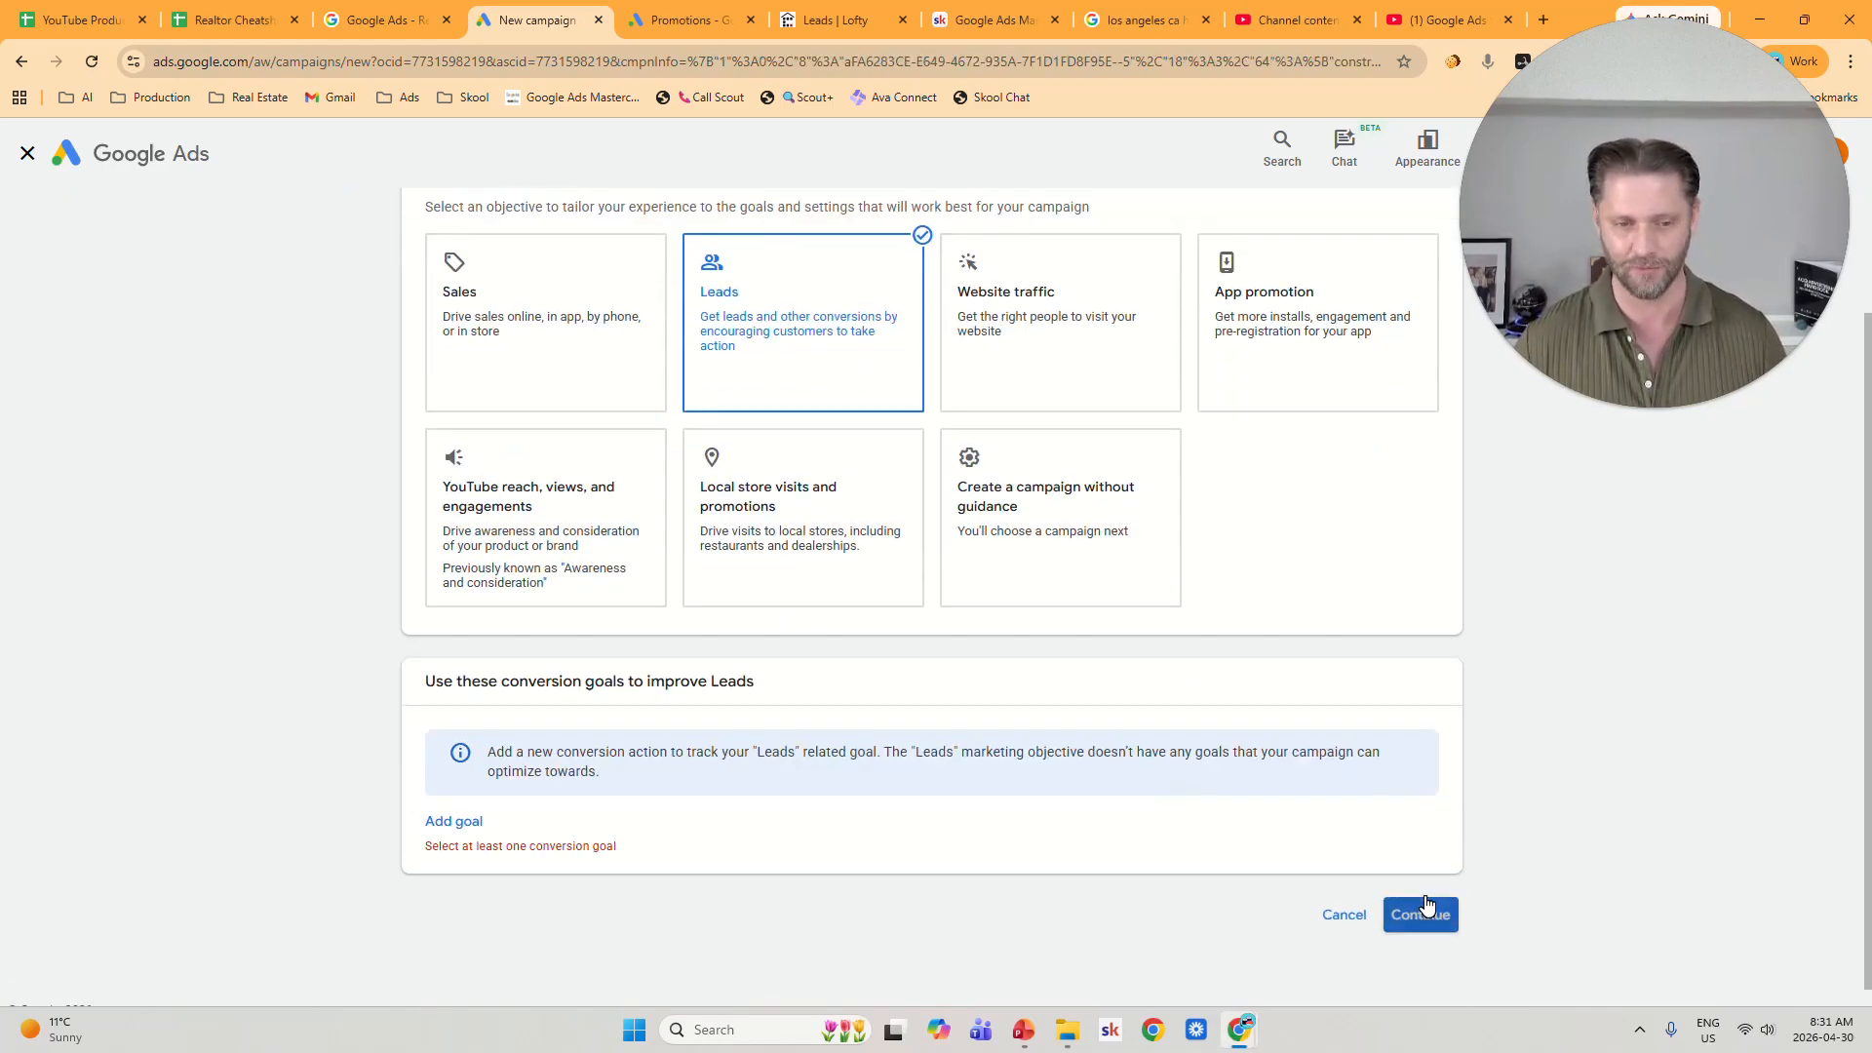
# Add Sign-ups as the conversion goal for Leads and continue to the campaign type choices.
pyautogui.click(445, 829)
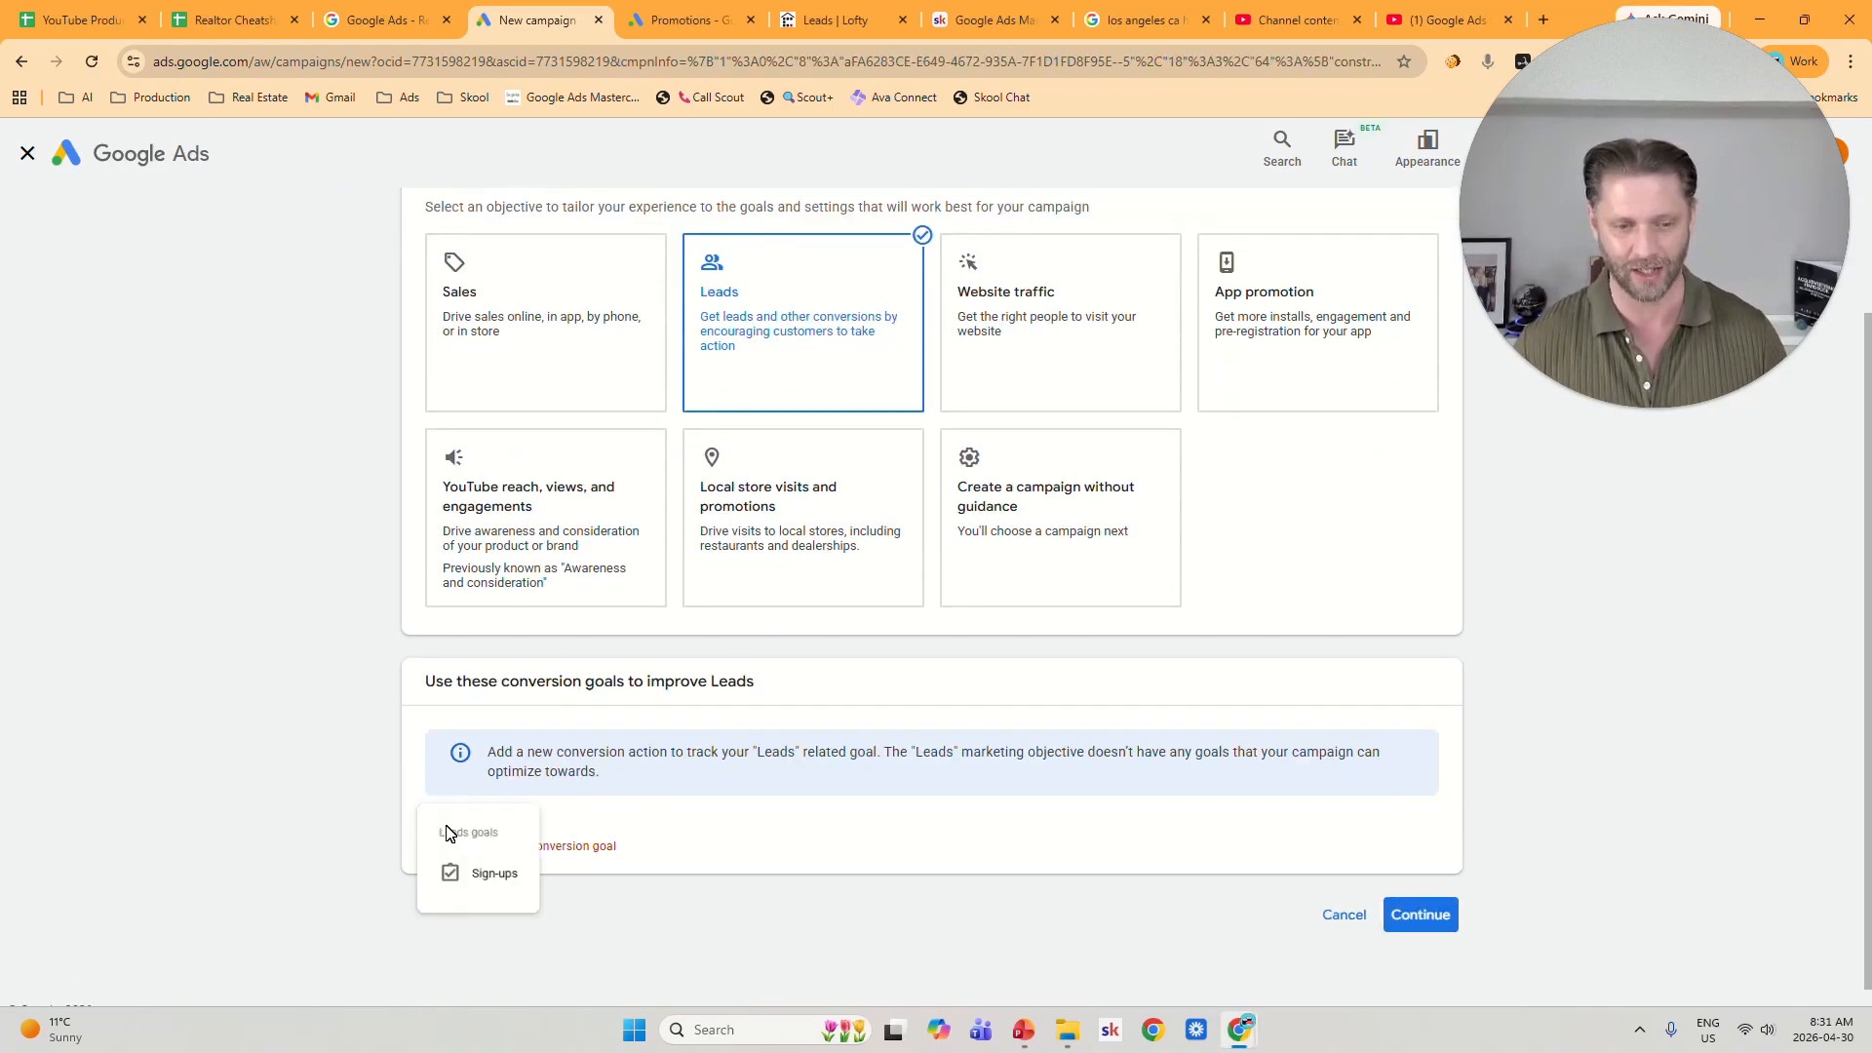
pyautogui.click(612, 778)
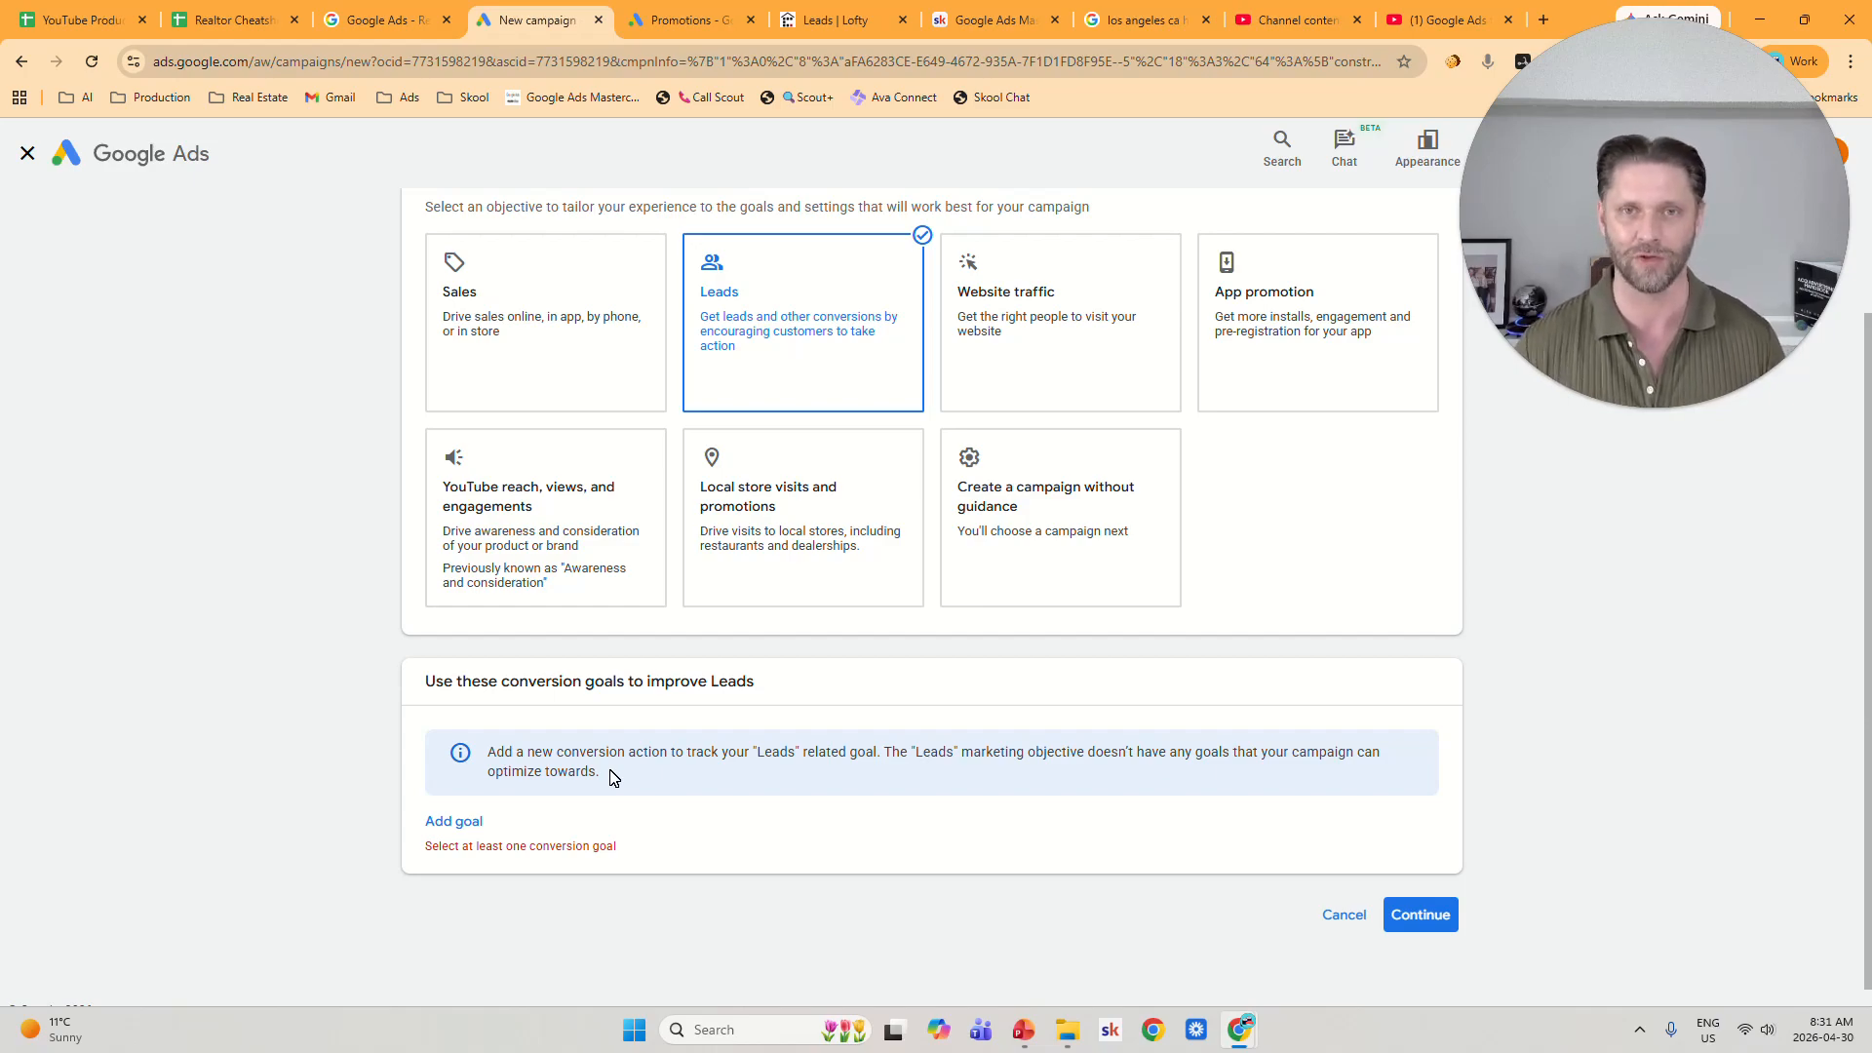
pyautogui.click(456, 824)
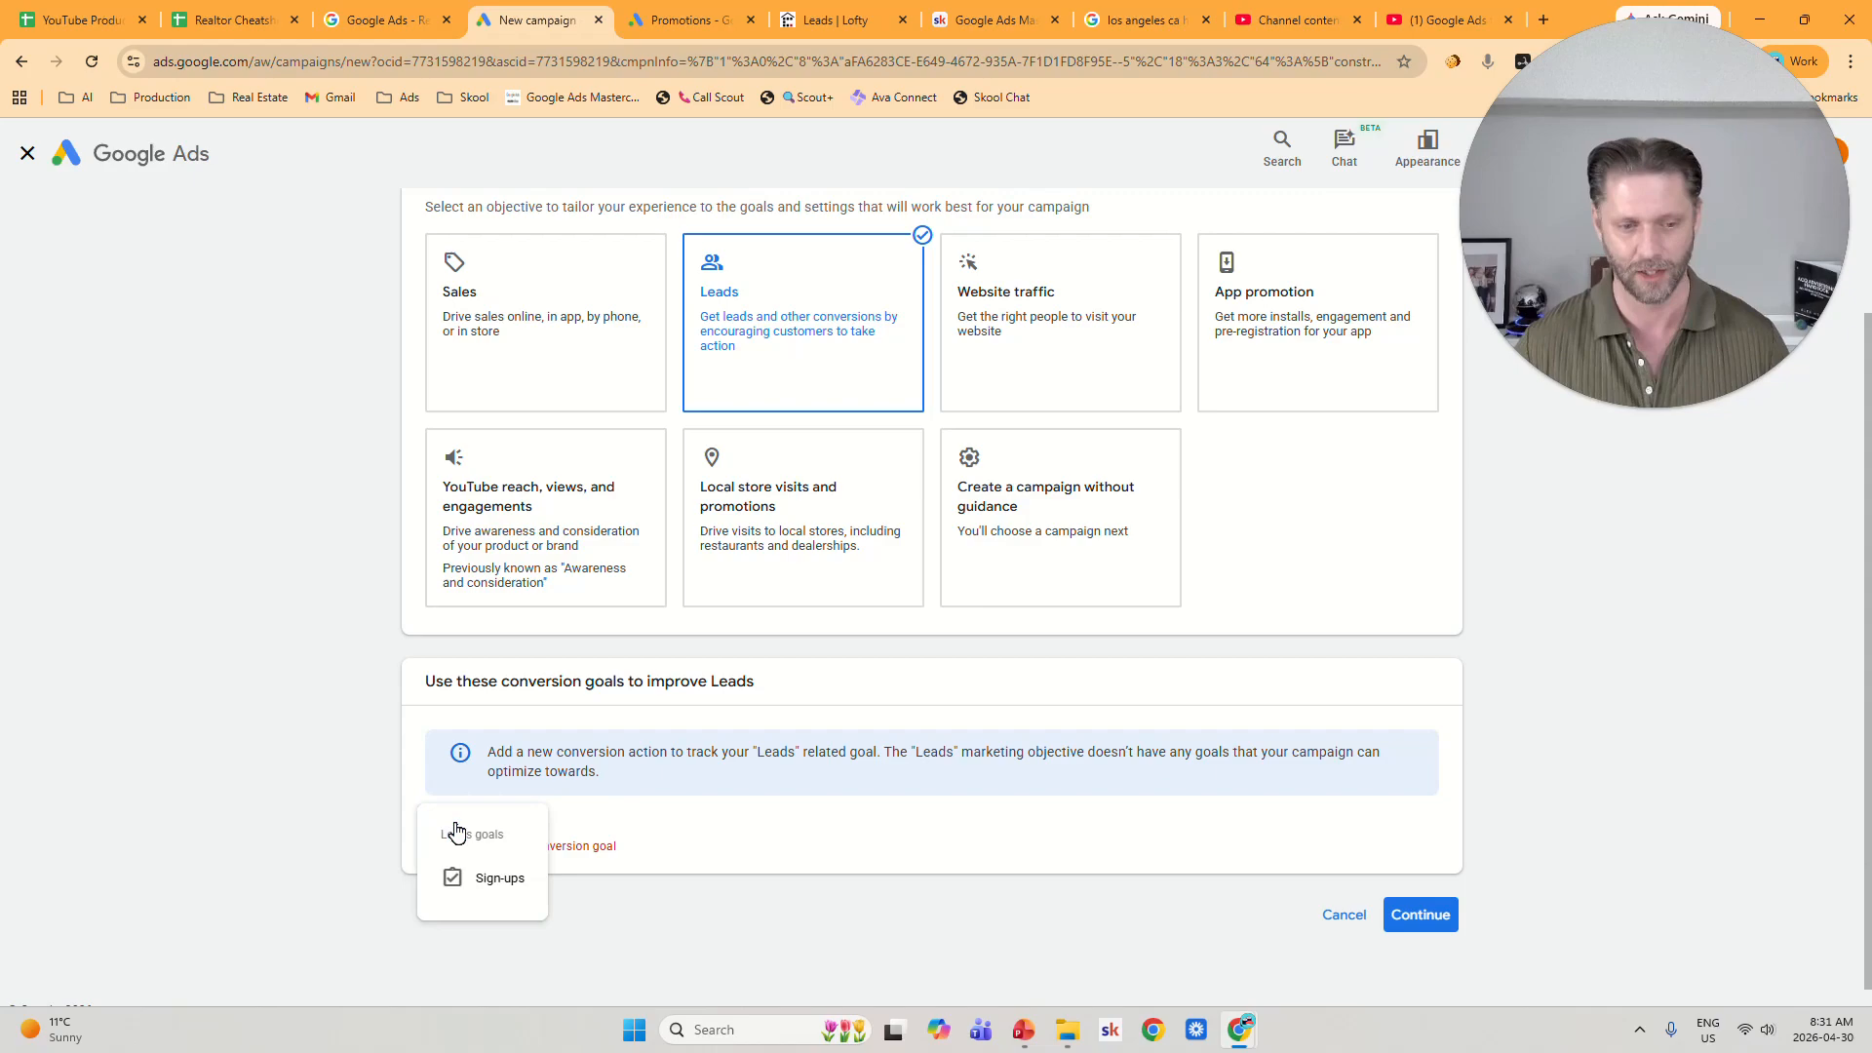
pyautogui.click(499, 879)
pyautogui.click(1434, 928)
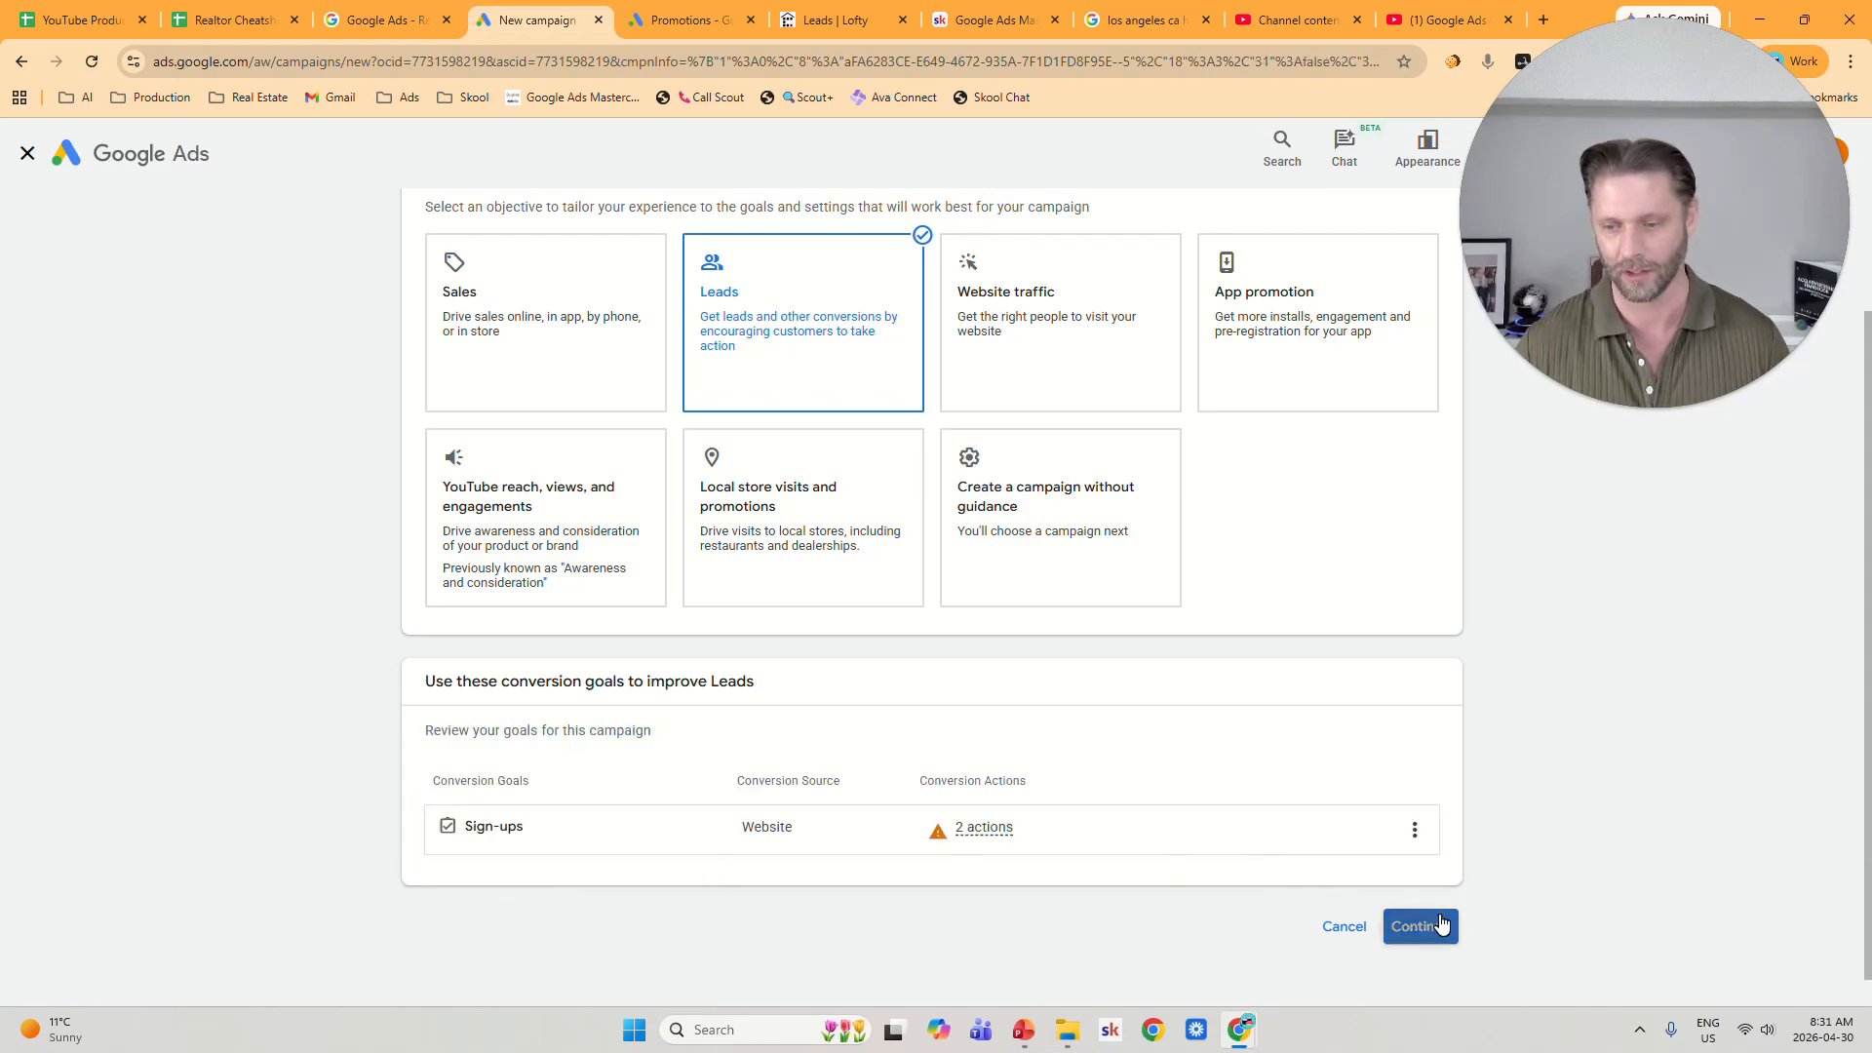
pyautogui.scroll(-2, 1548, 751)
pyautogui.scroll(-4, 1548, 751)
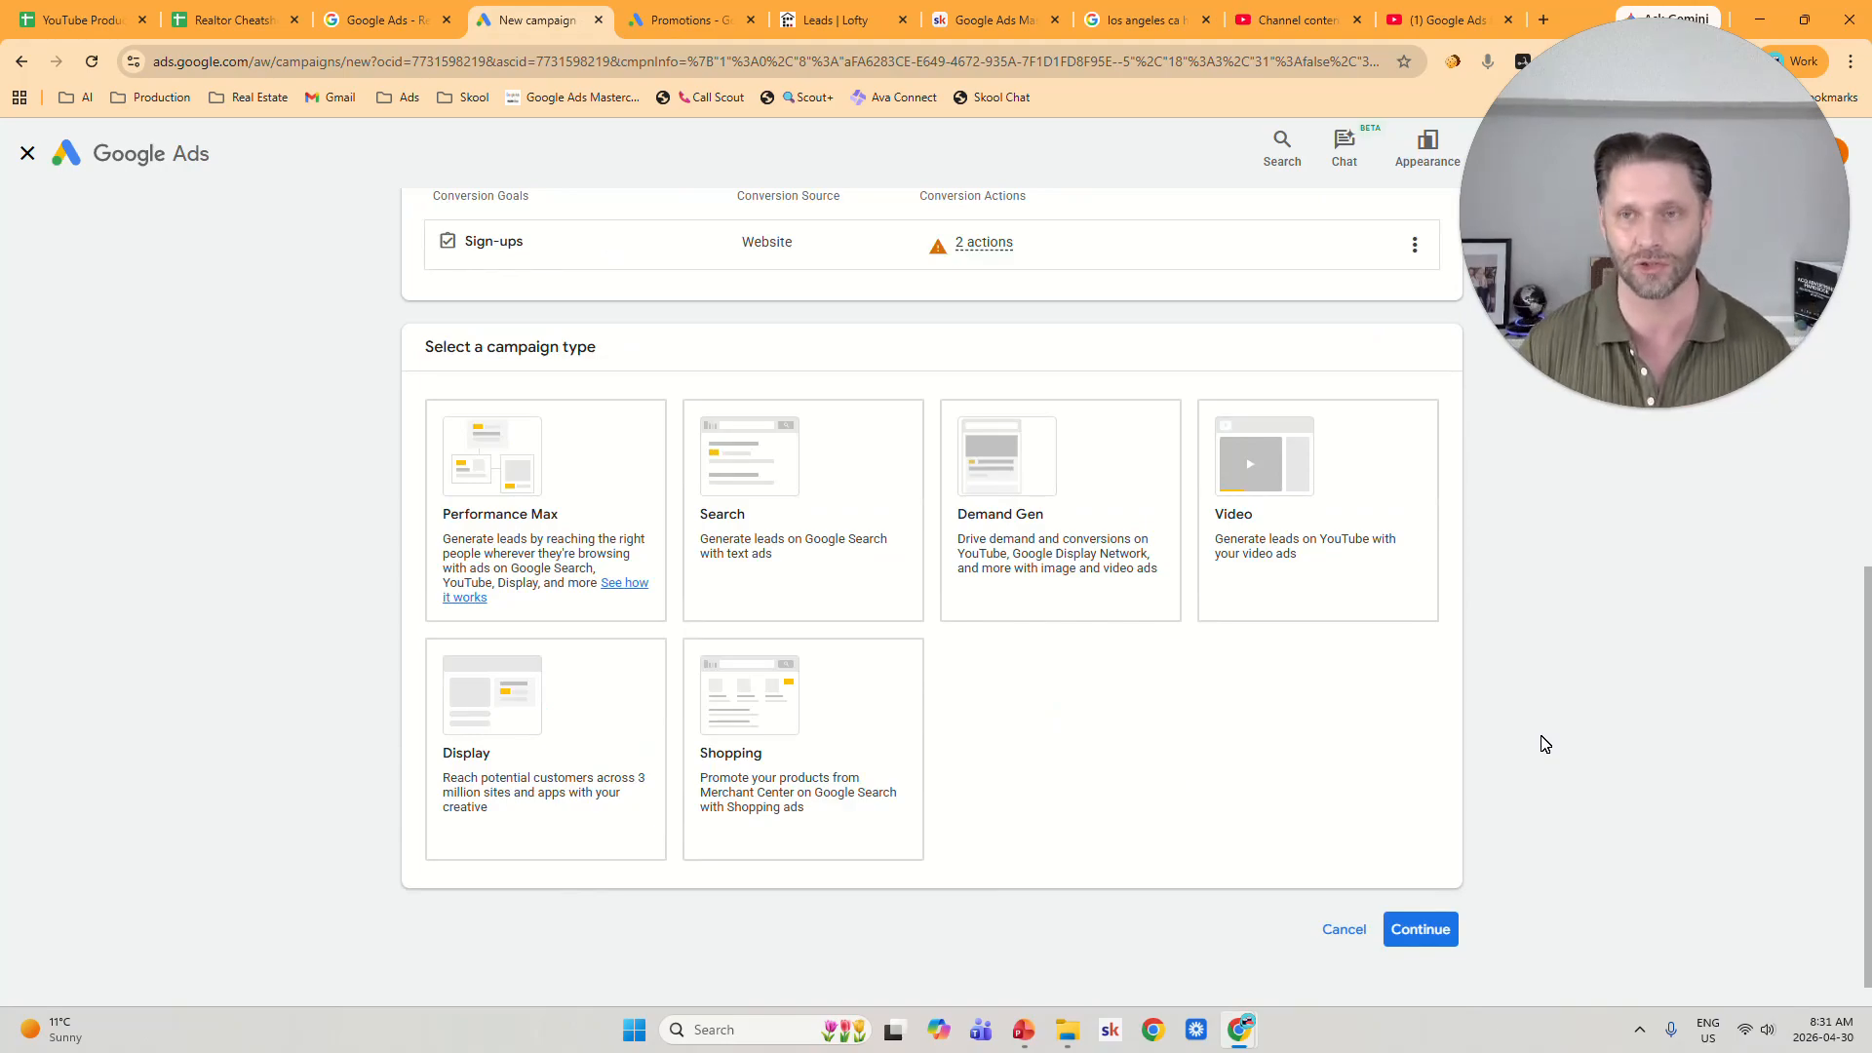
# Examine the sponsored results on the Google results page for "los angeles ca homes for sale".
pyautogui.click(1143, 19)
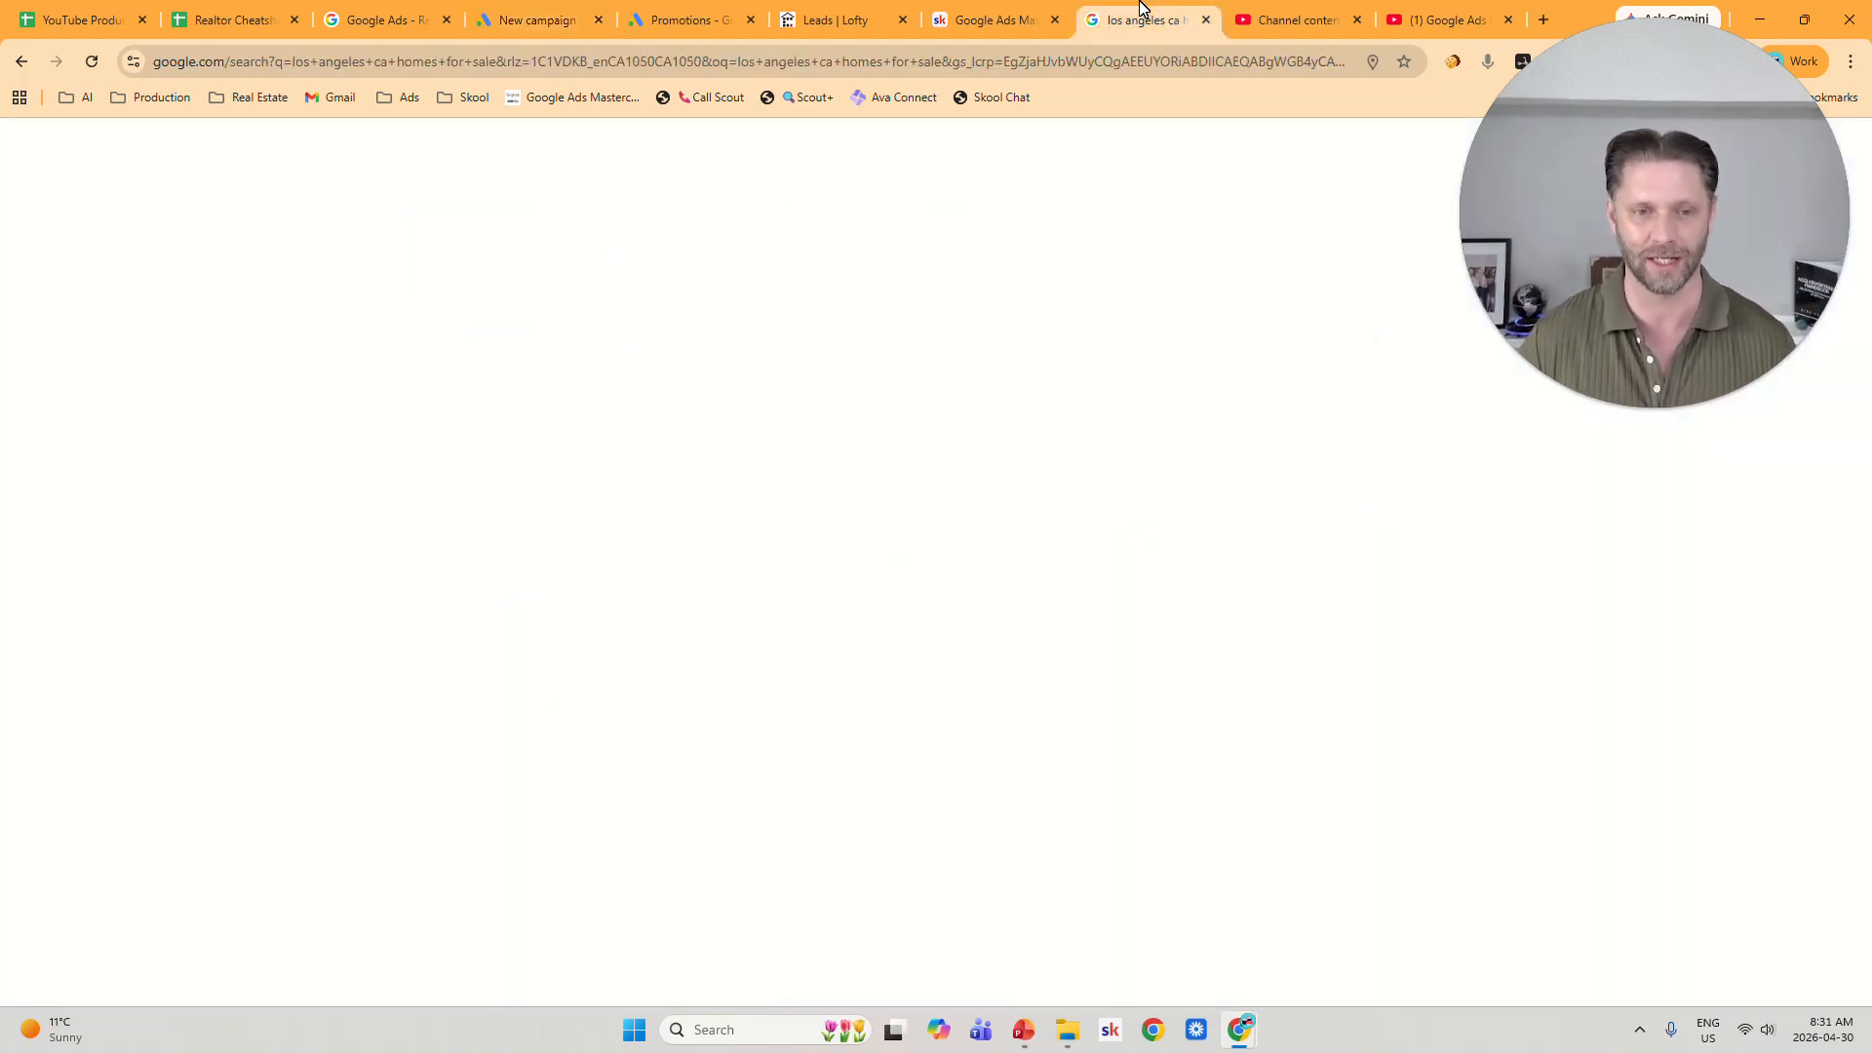
pyautogui.click(501, 166)
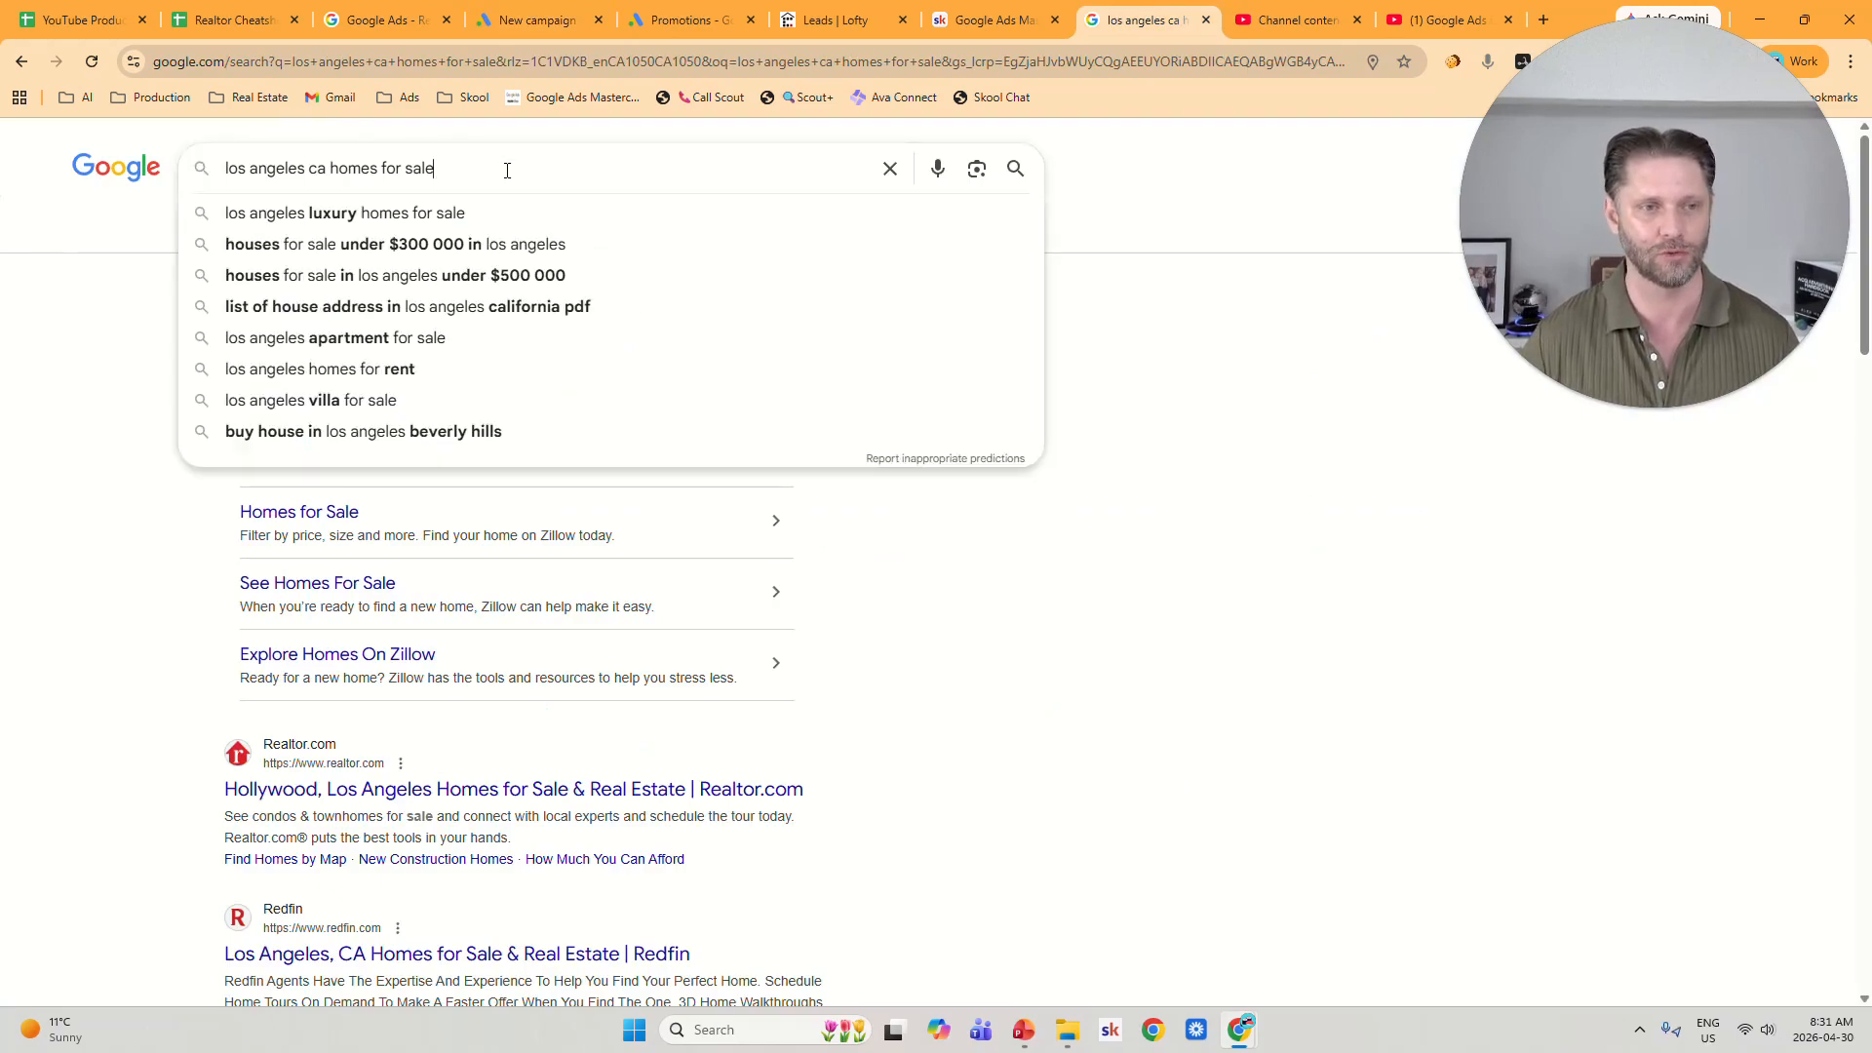
pyautogui.click(1356, 548)
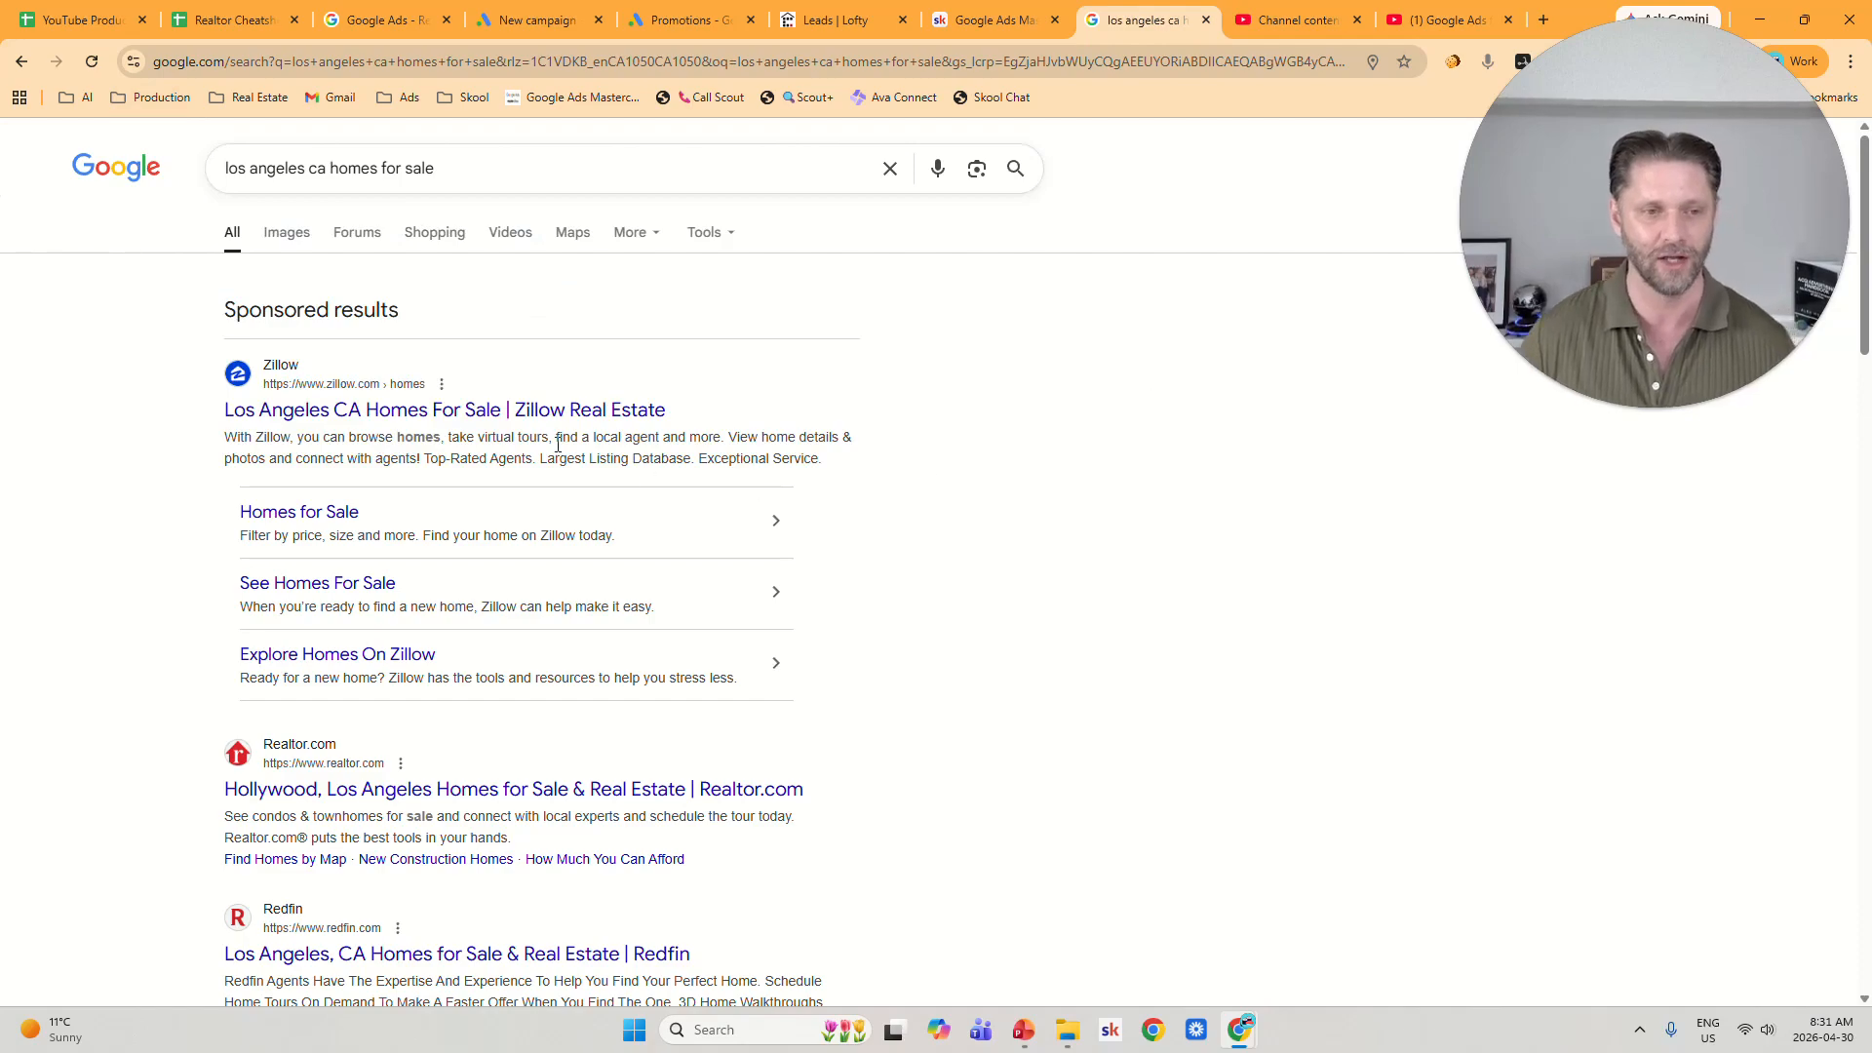
pyautogui.moveTo(458, 314); pyautogui.dragTo(223, 314)
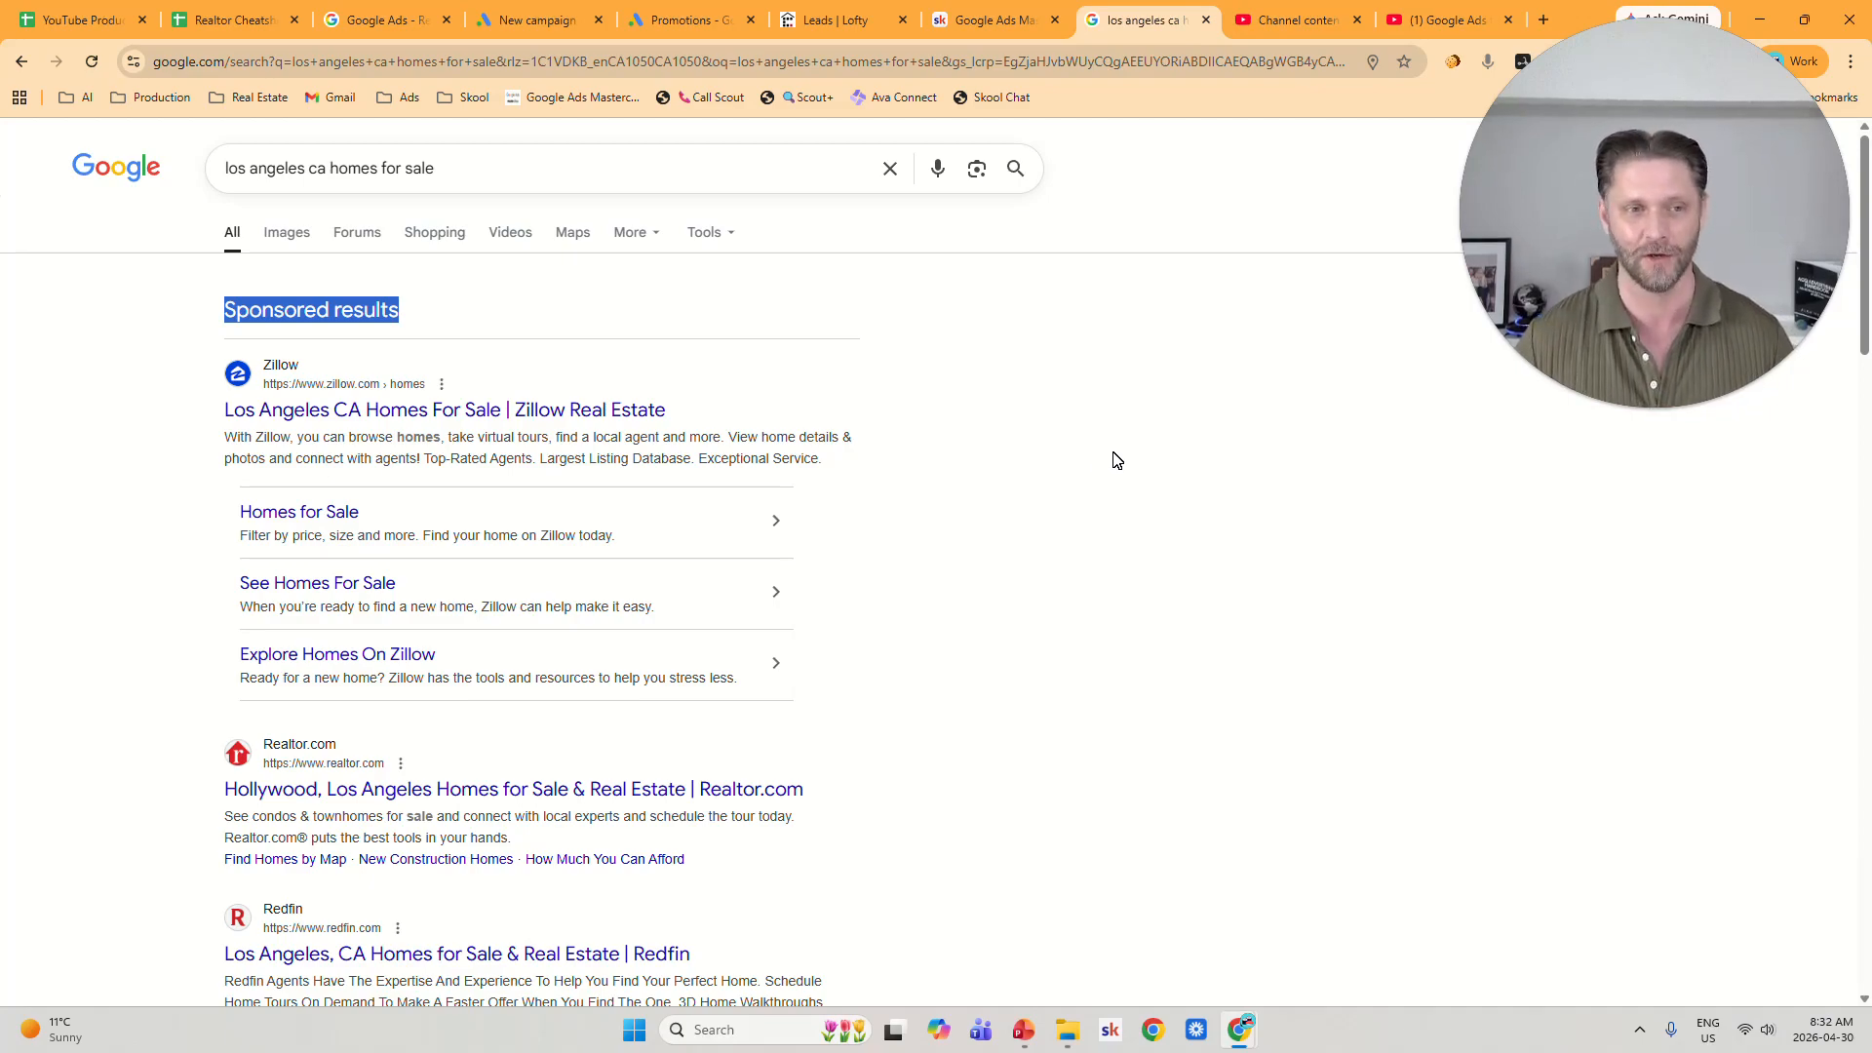
# Return to the new campaign, choose the Search campaign type and enable Website visits as a way to reach the goal.
pyautogui.click(537, 19)
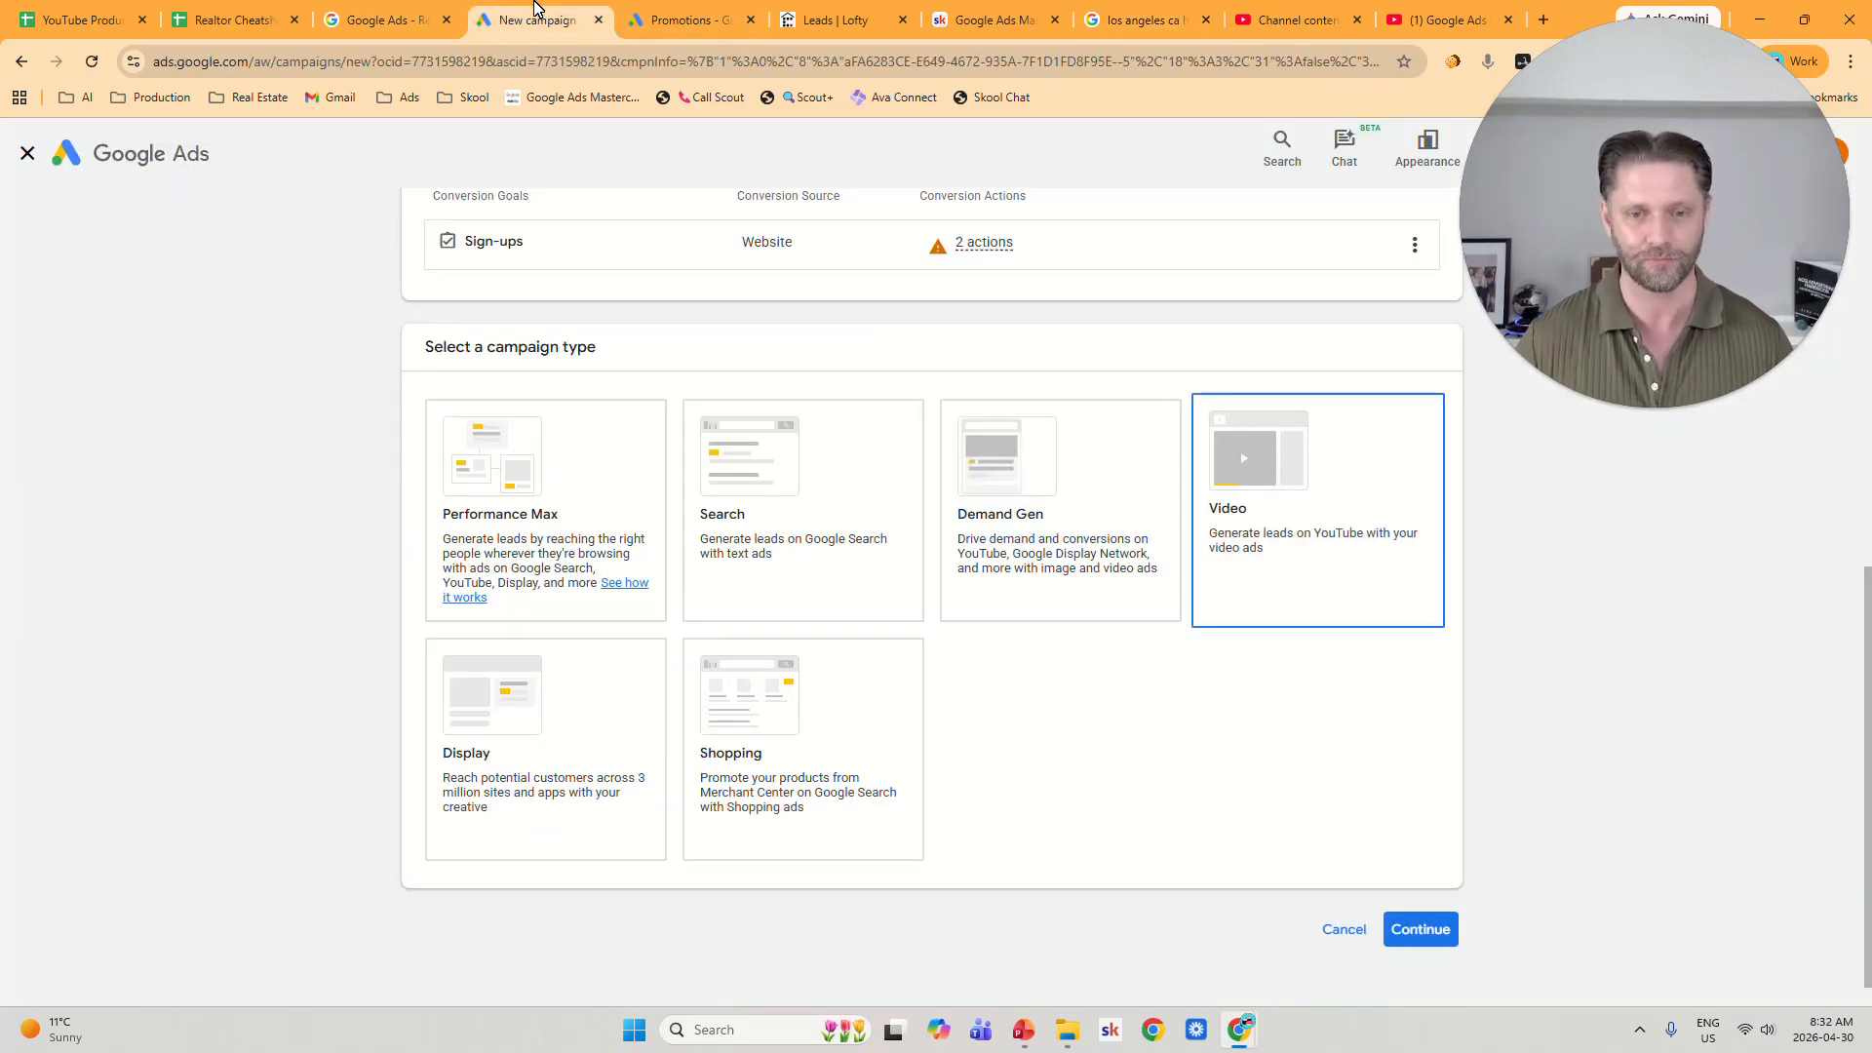
pyautogui.click(741, 525)
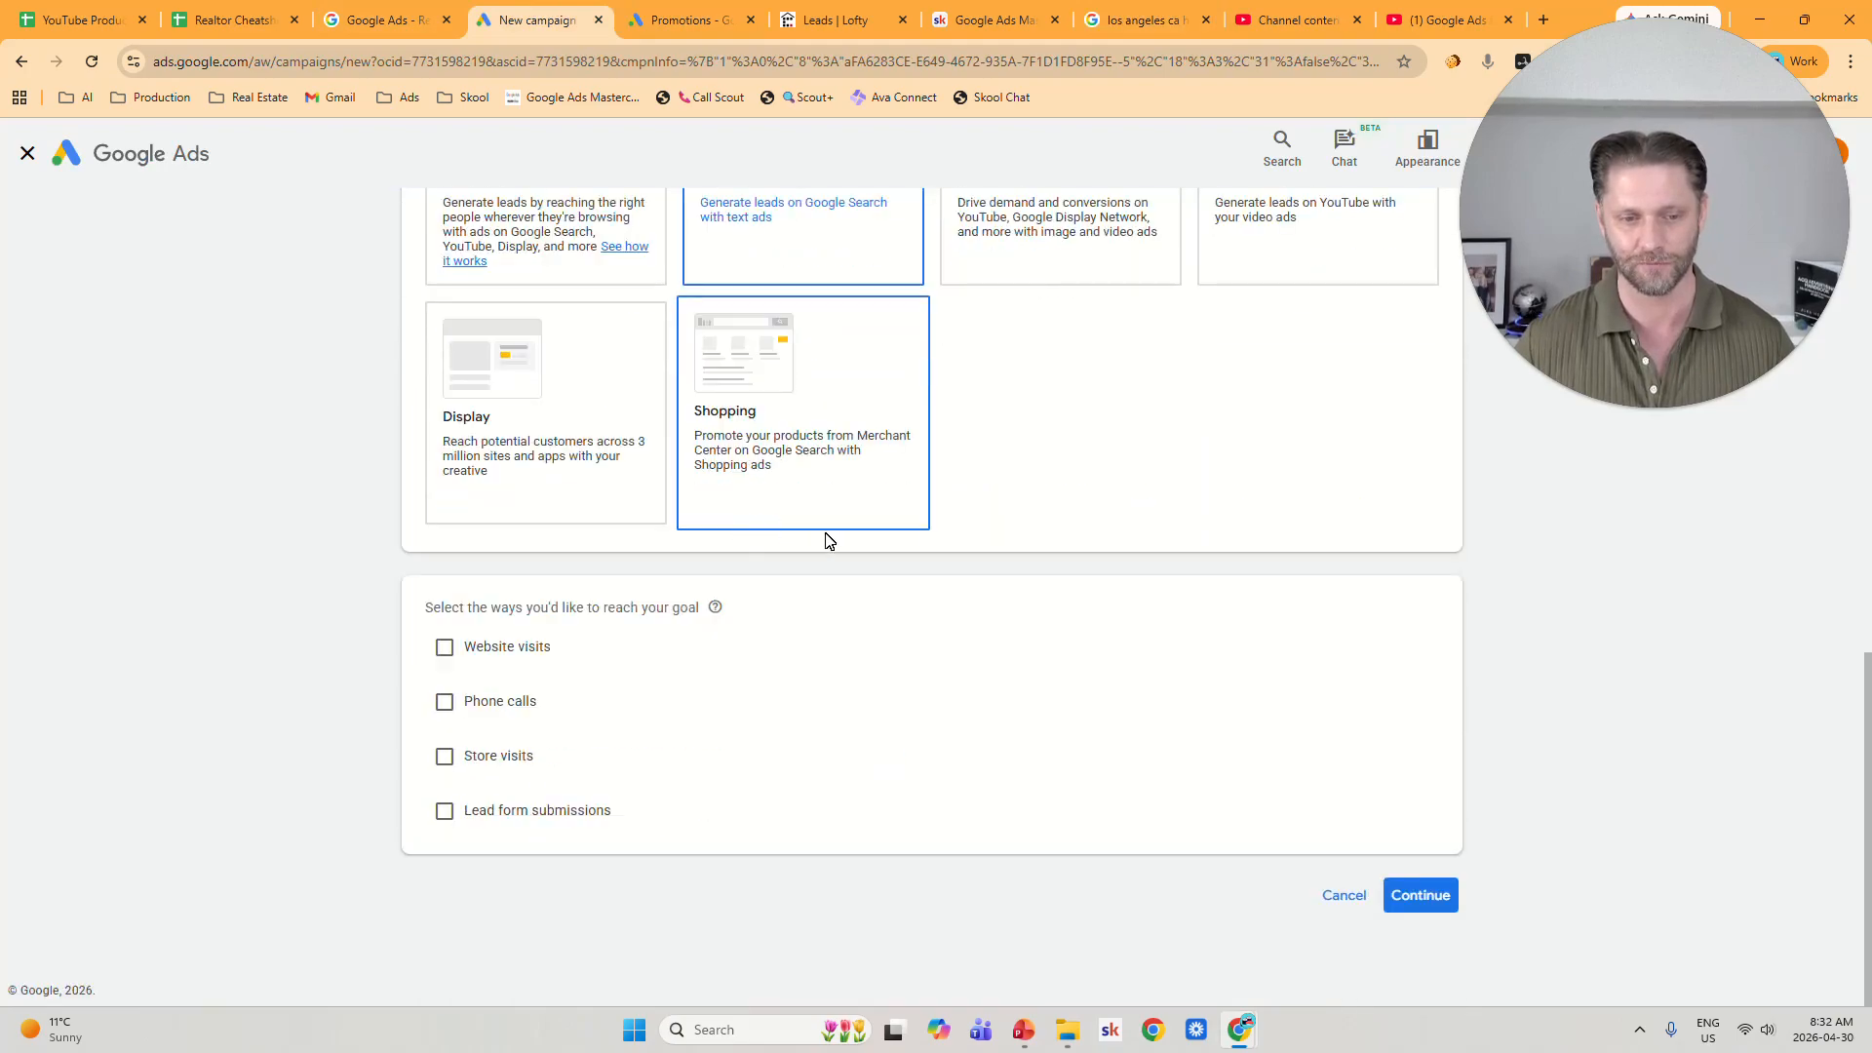
pyautogui.click(541, 653)
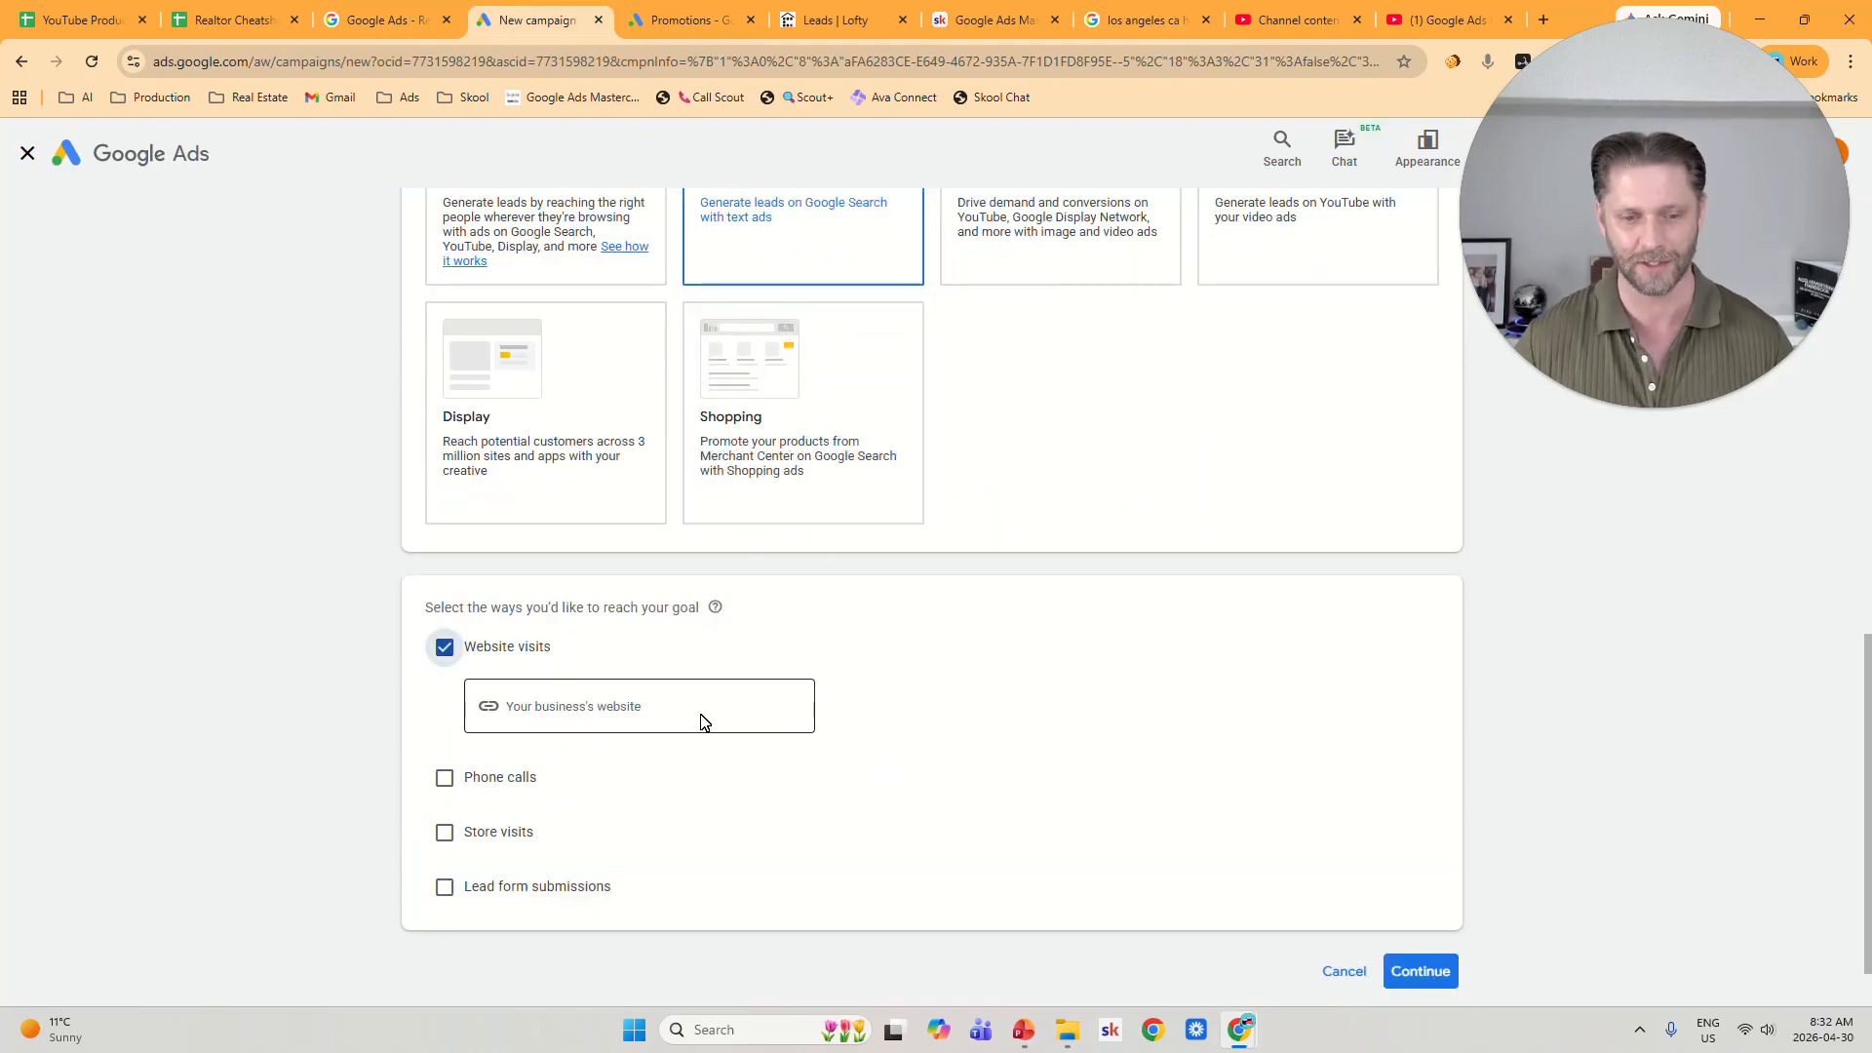
pyautogui.scroll(1, 981, 508)
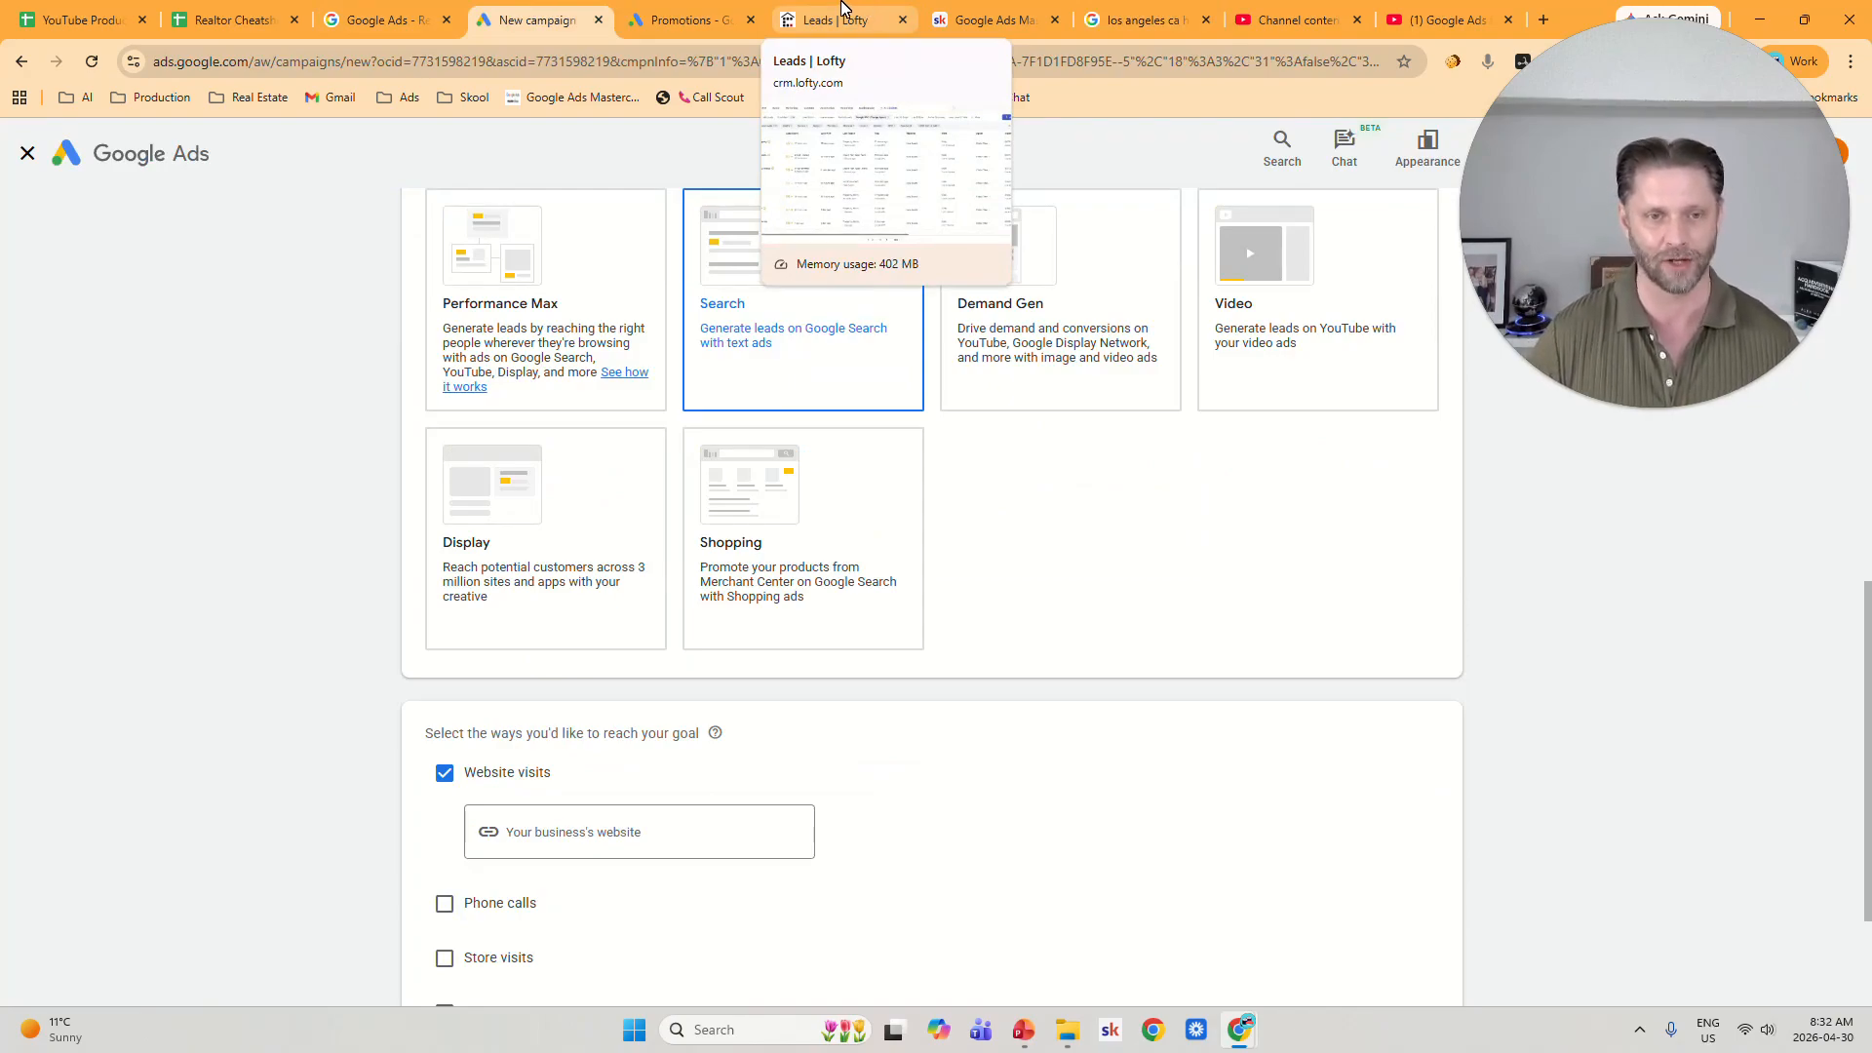
# Switch to the Lofty leads list, clear its active filter and look over the most recent leads and their sources.
pyautogui.click(862, 11)
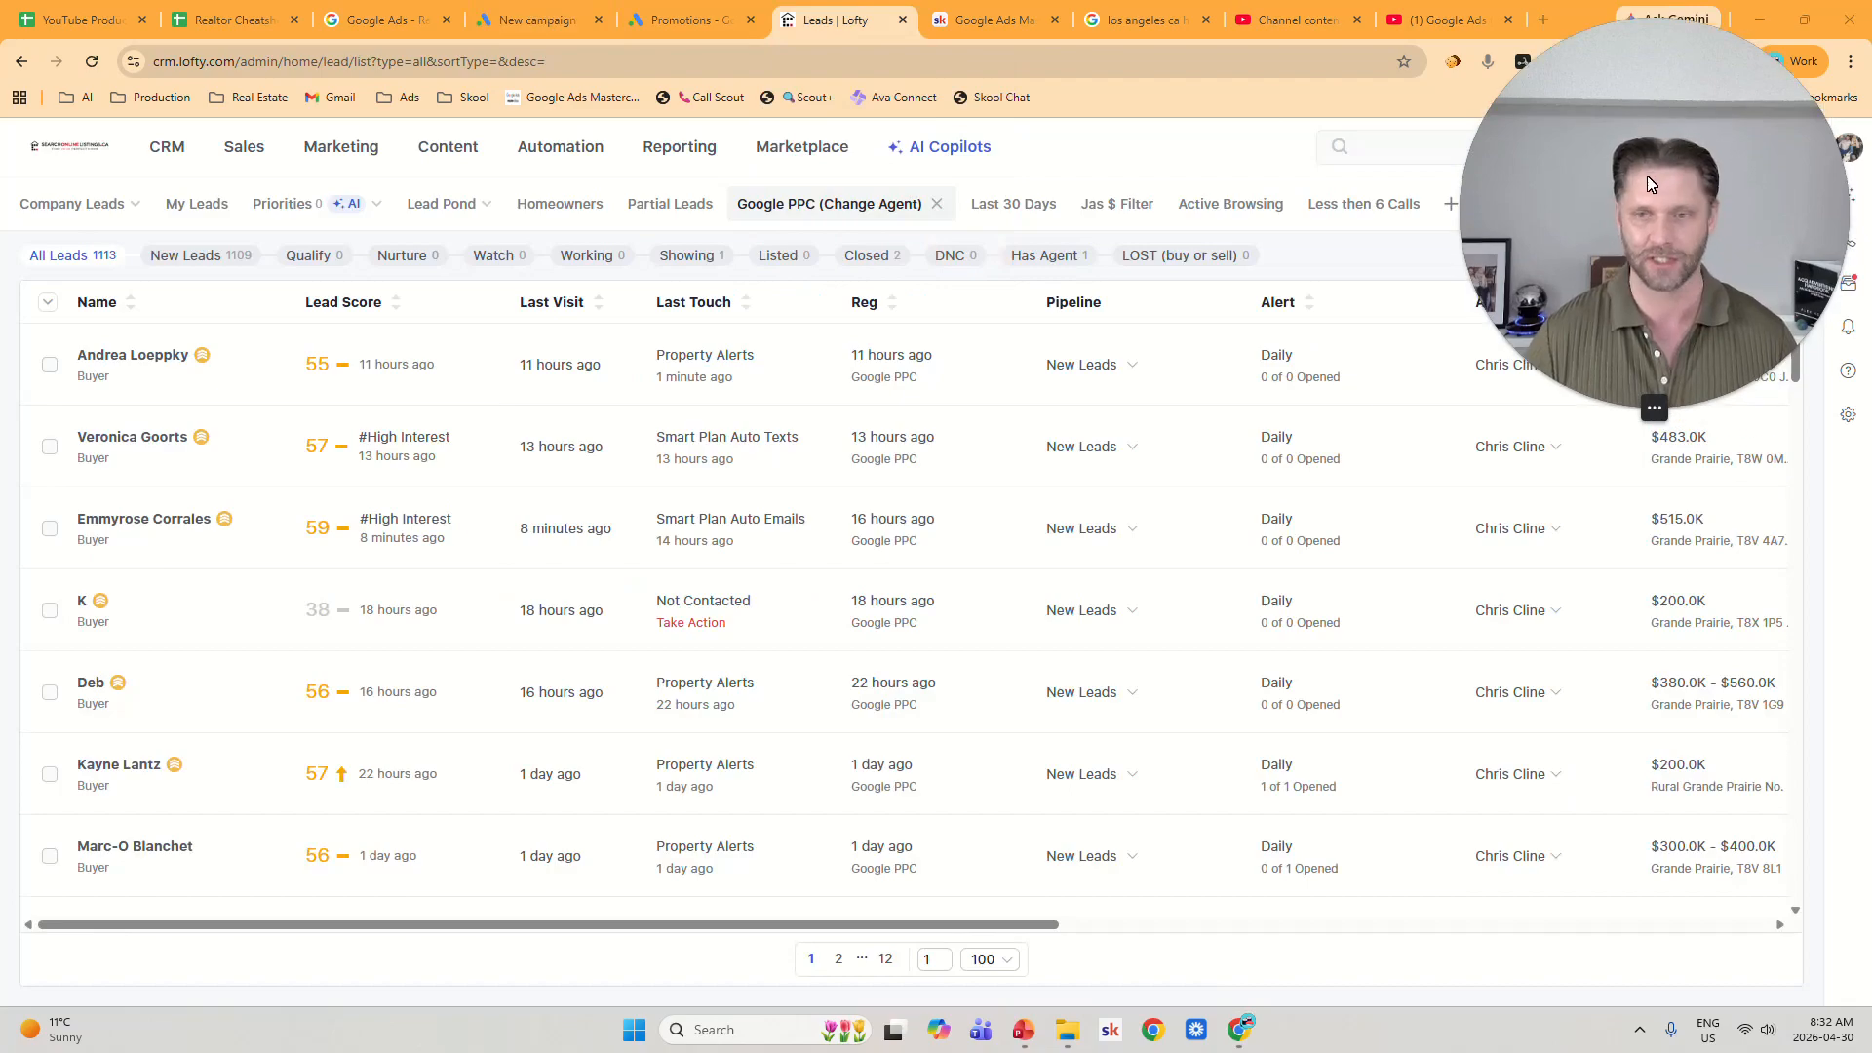
pyautogui.moveTo(1580, 282); pyautogui.dragTo(1562, 611)
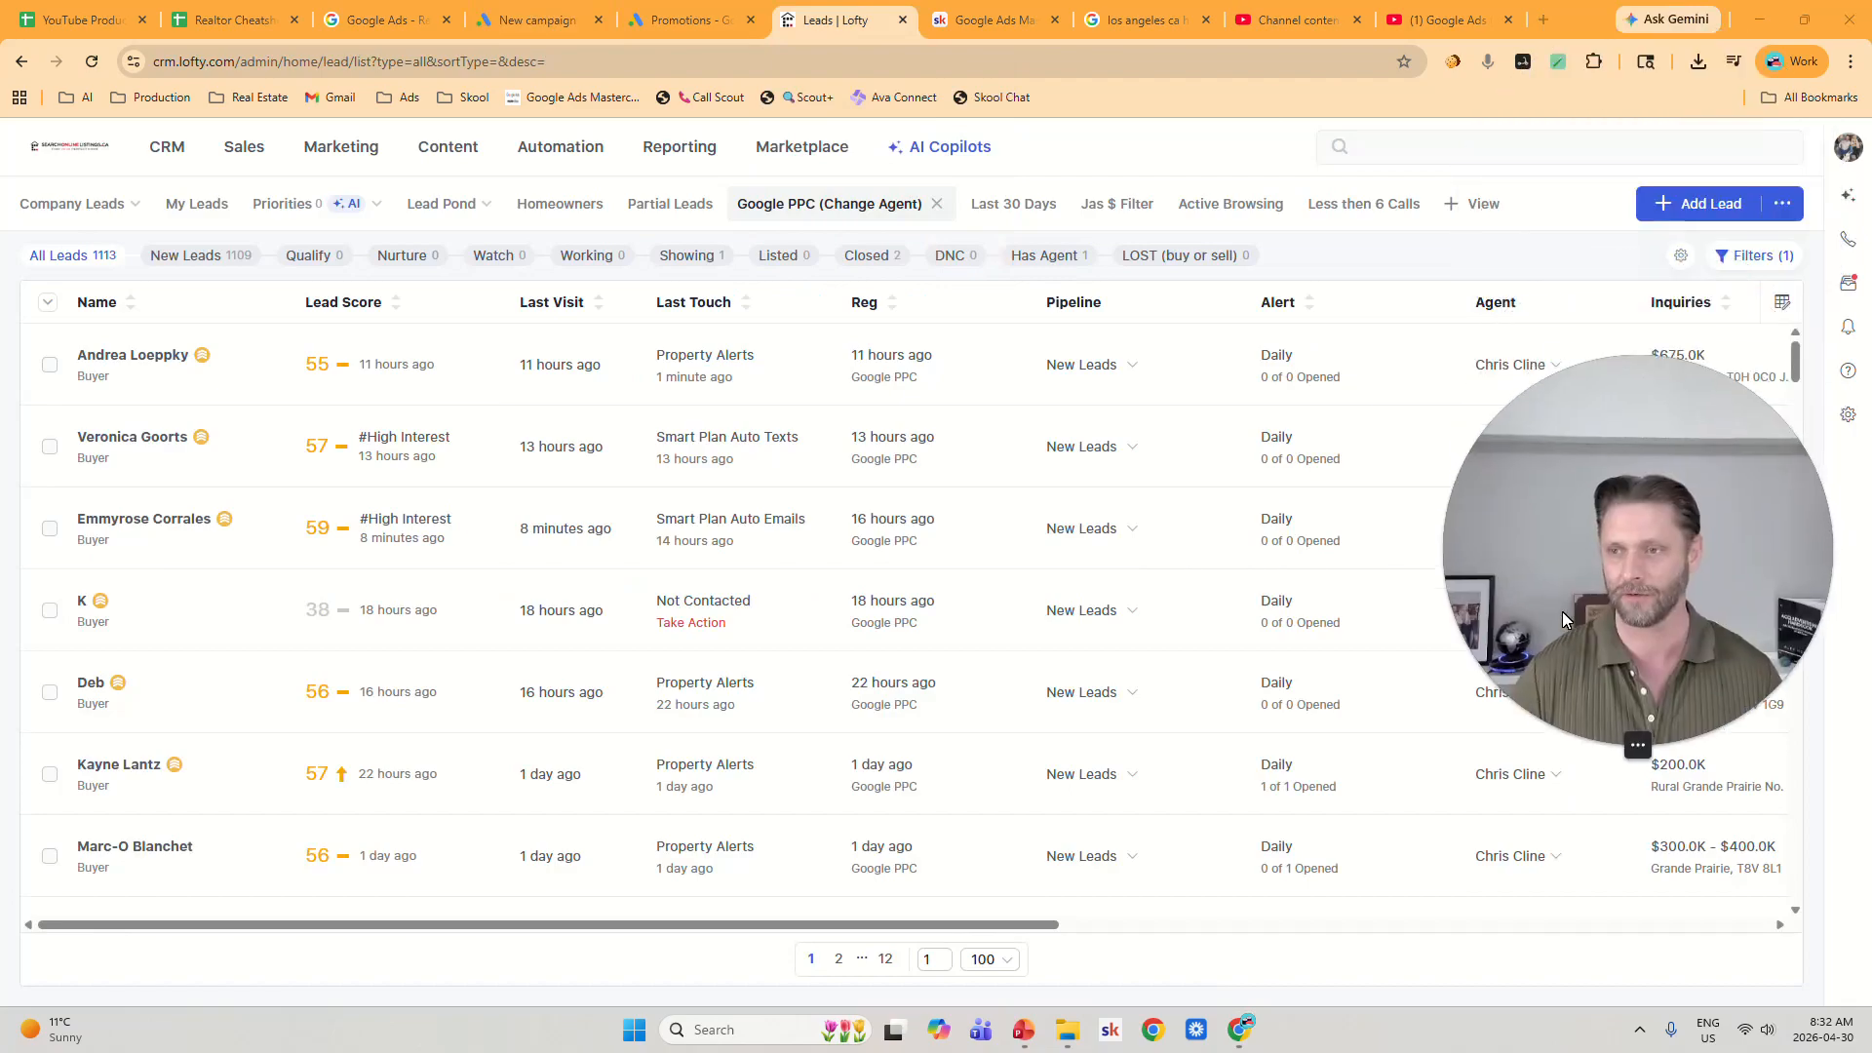
pyautogui.moveTo(1677, 464); pyautogui.dragTo(1549, 413)
pyautogui.click(1754, 256)
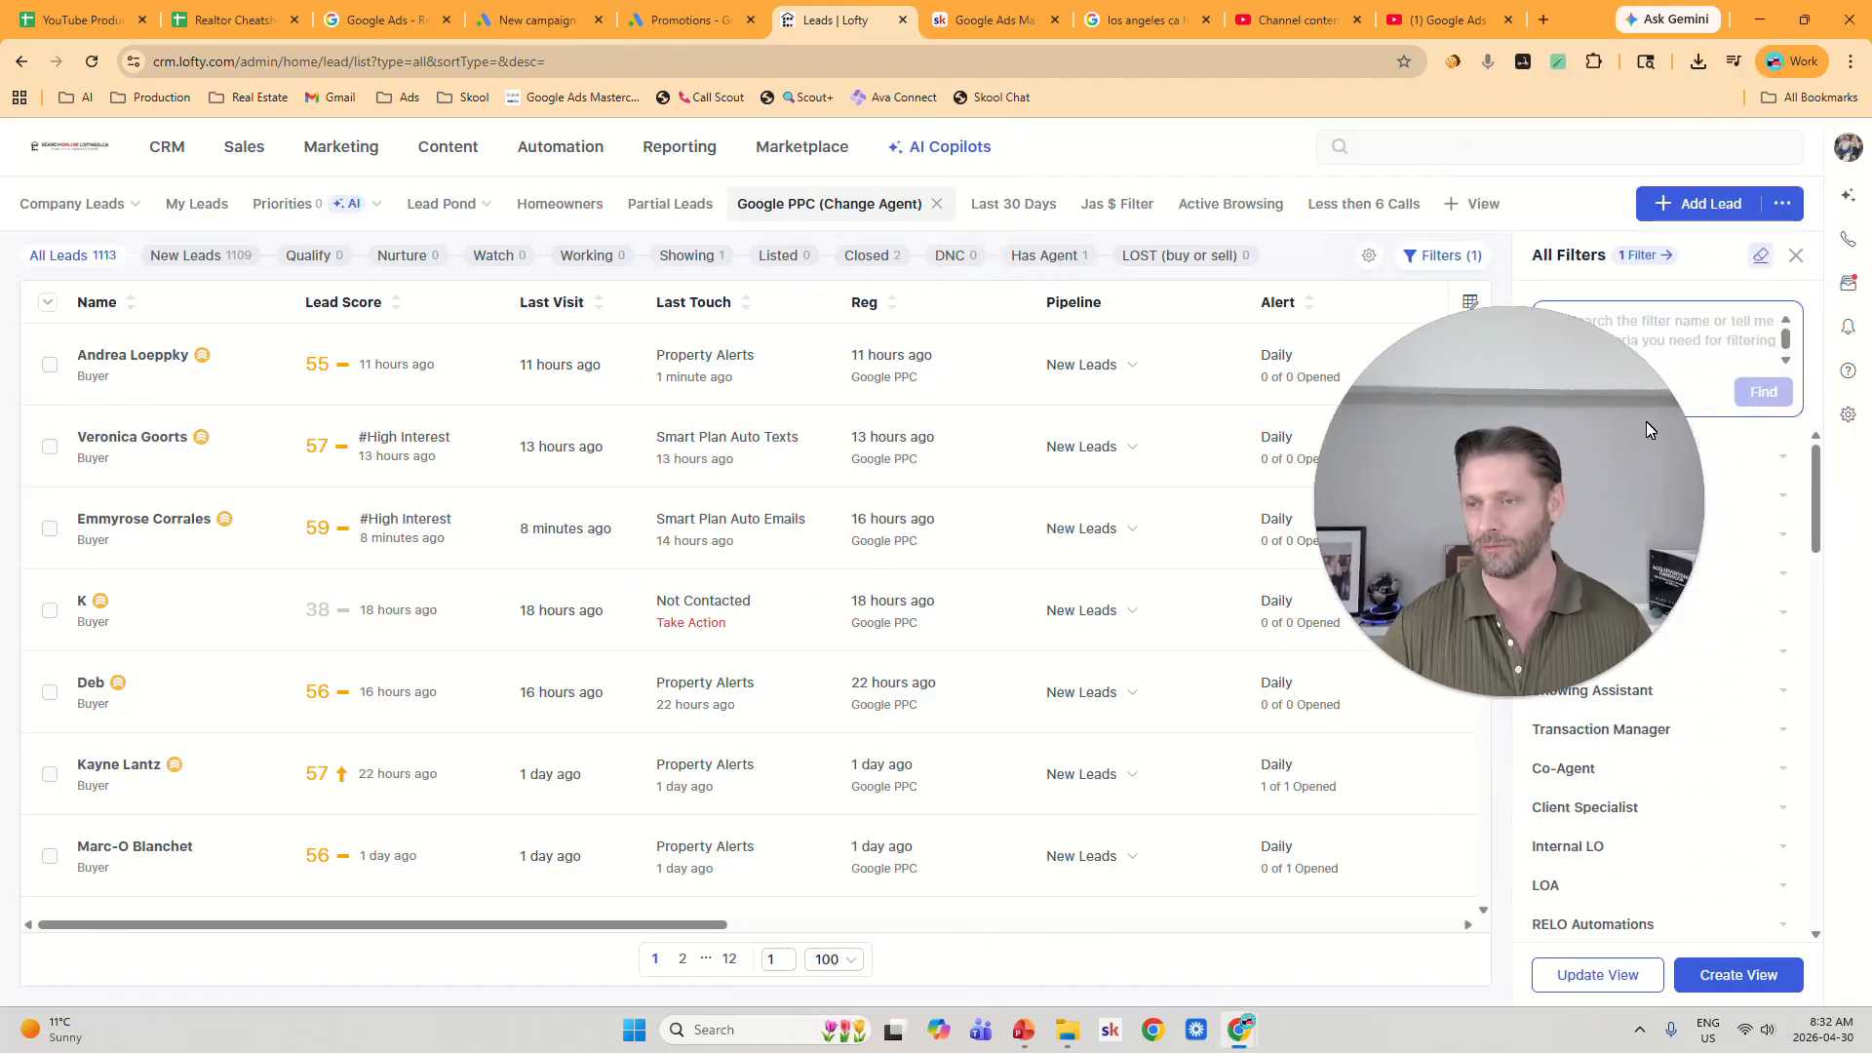
pyautogui.moveTo(1523, 497); pyautogui.dragTo(1727, 240)
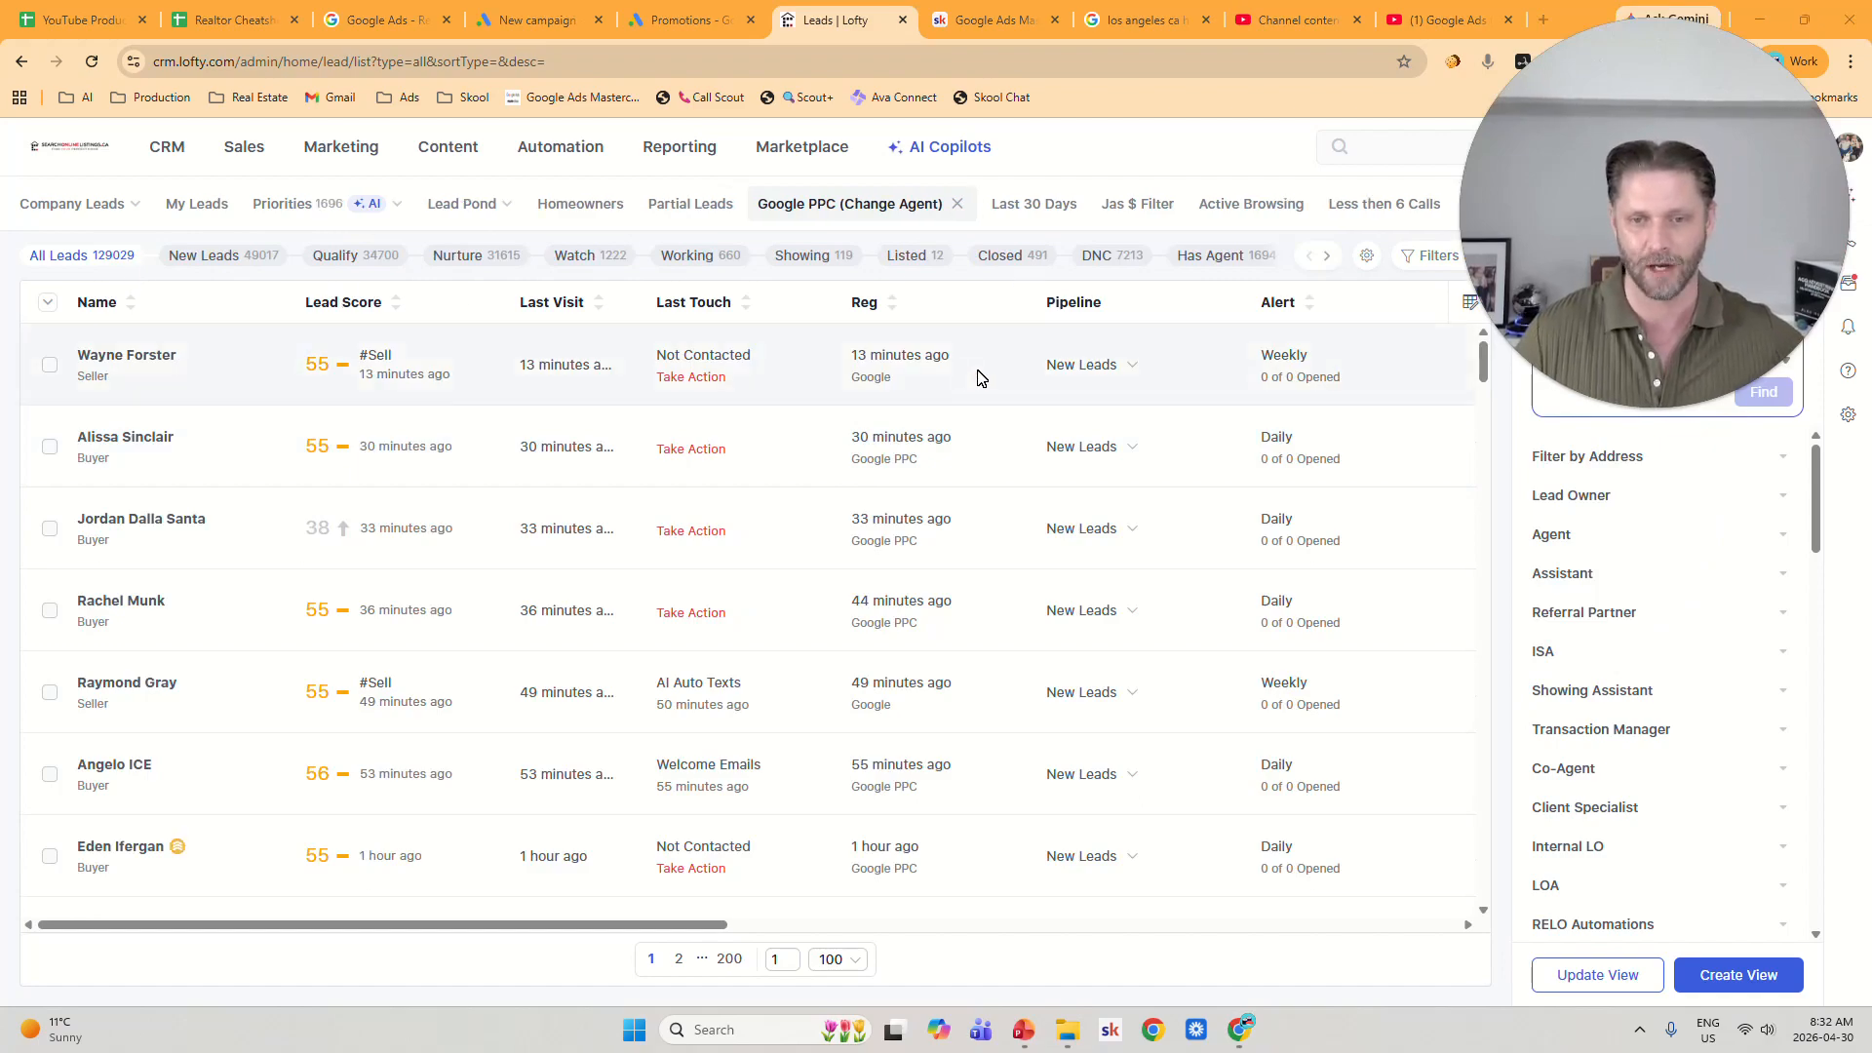
pyautogui.scroll(-3, 939, 507)
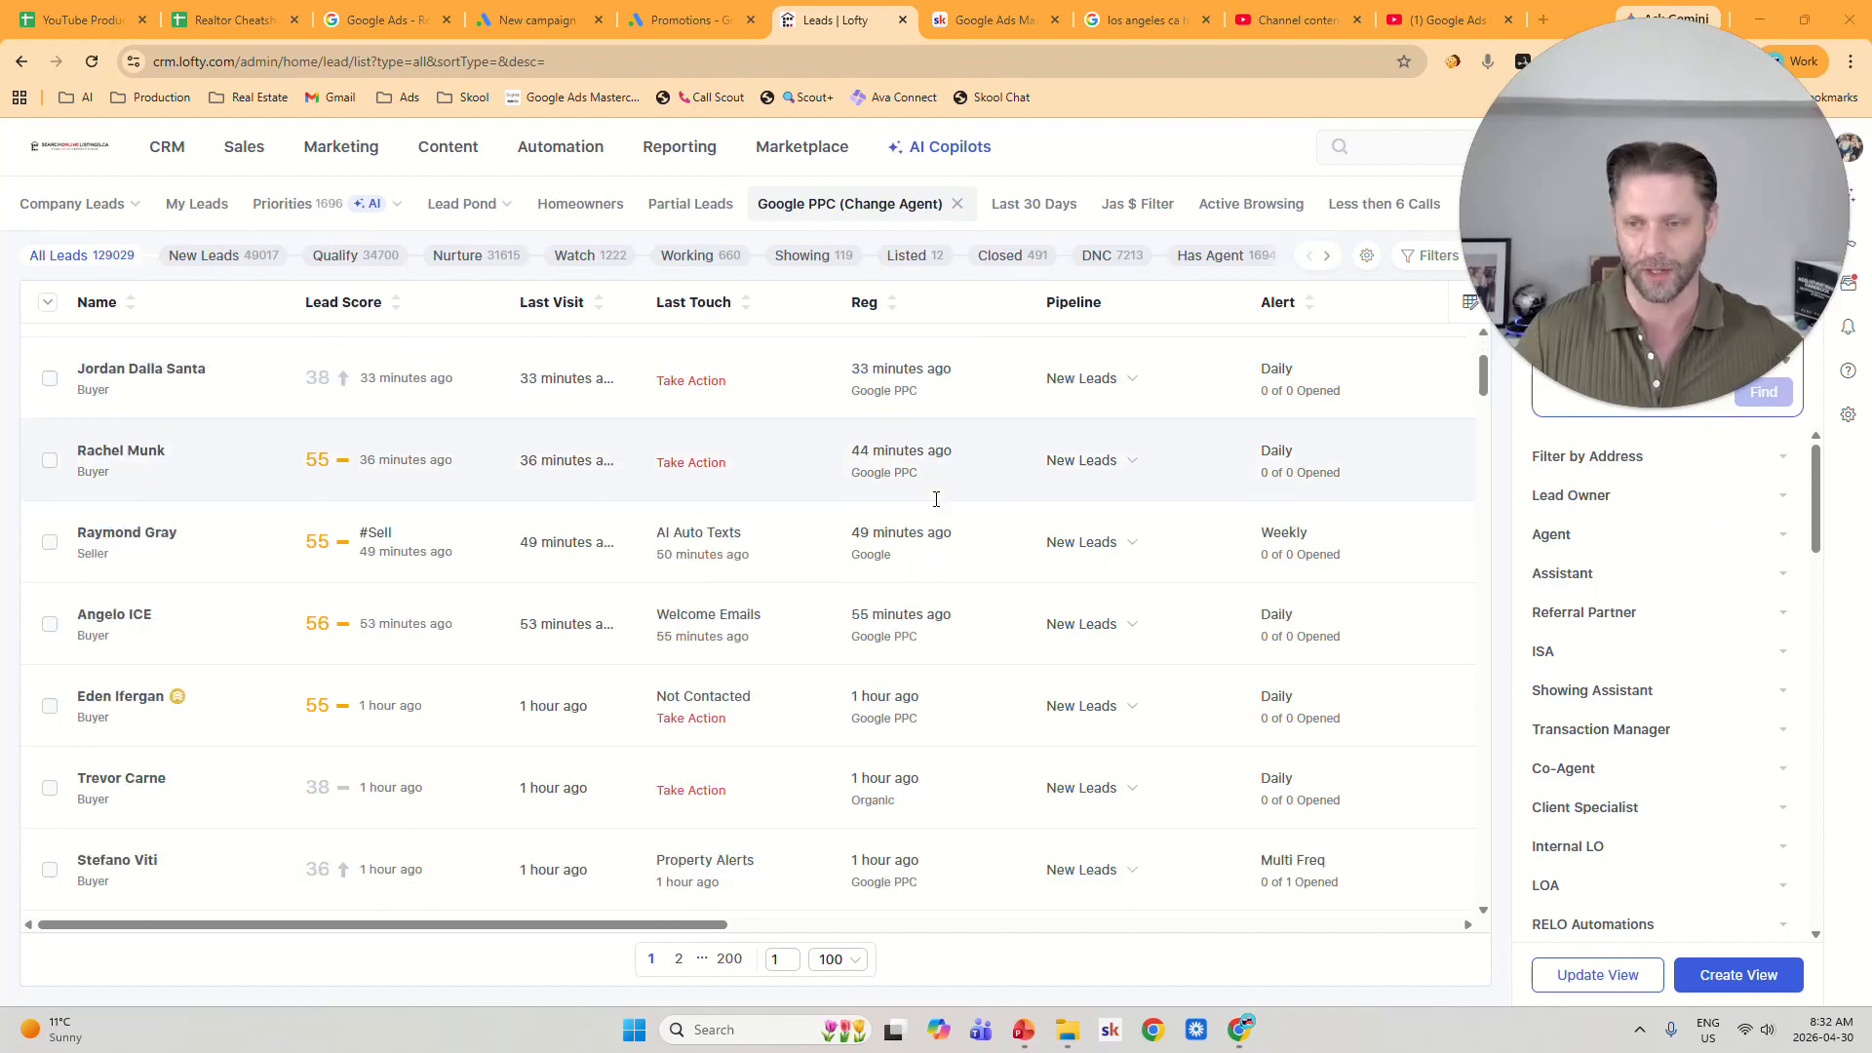
pyautogui.scroll(3, 939, 502)
# Open the list of landing pages in Lofty.
pyautogui.moveTo(464, 161)
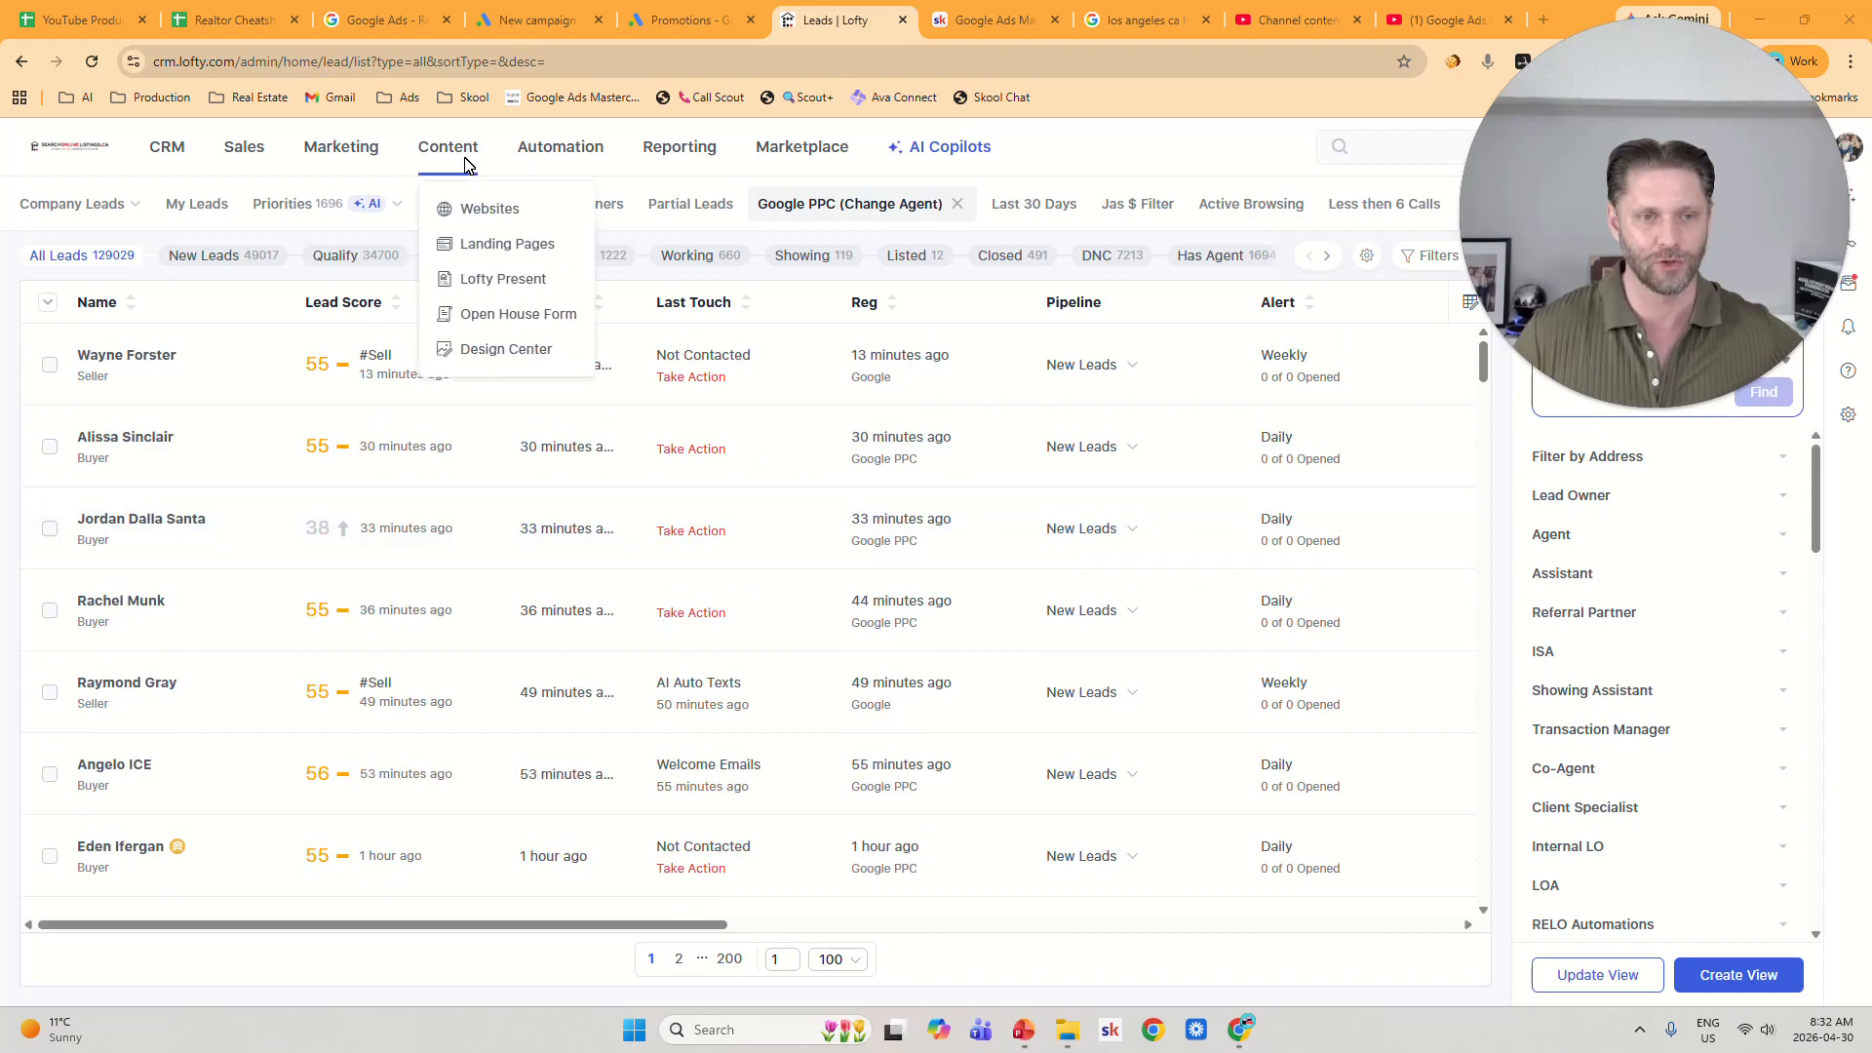
pyautogui.click(524, 248)
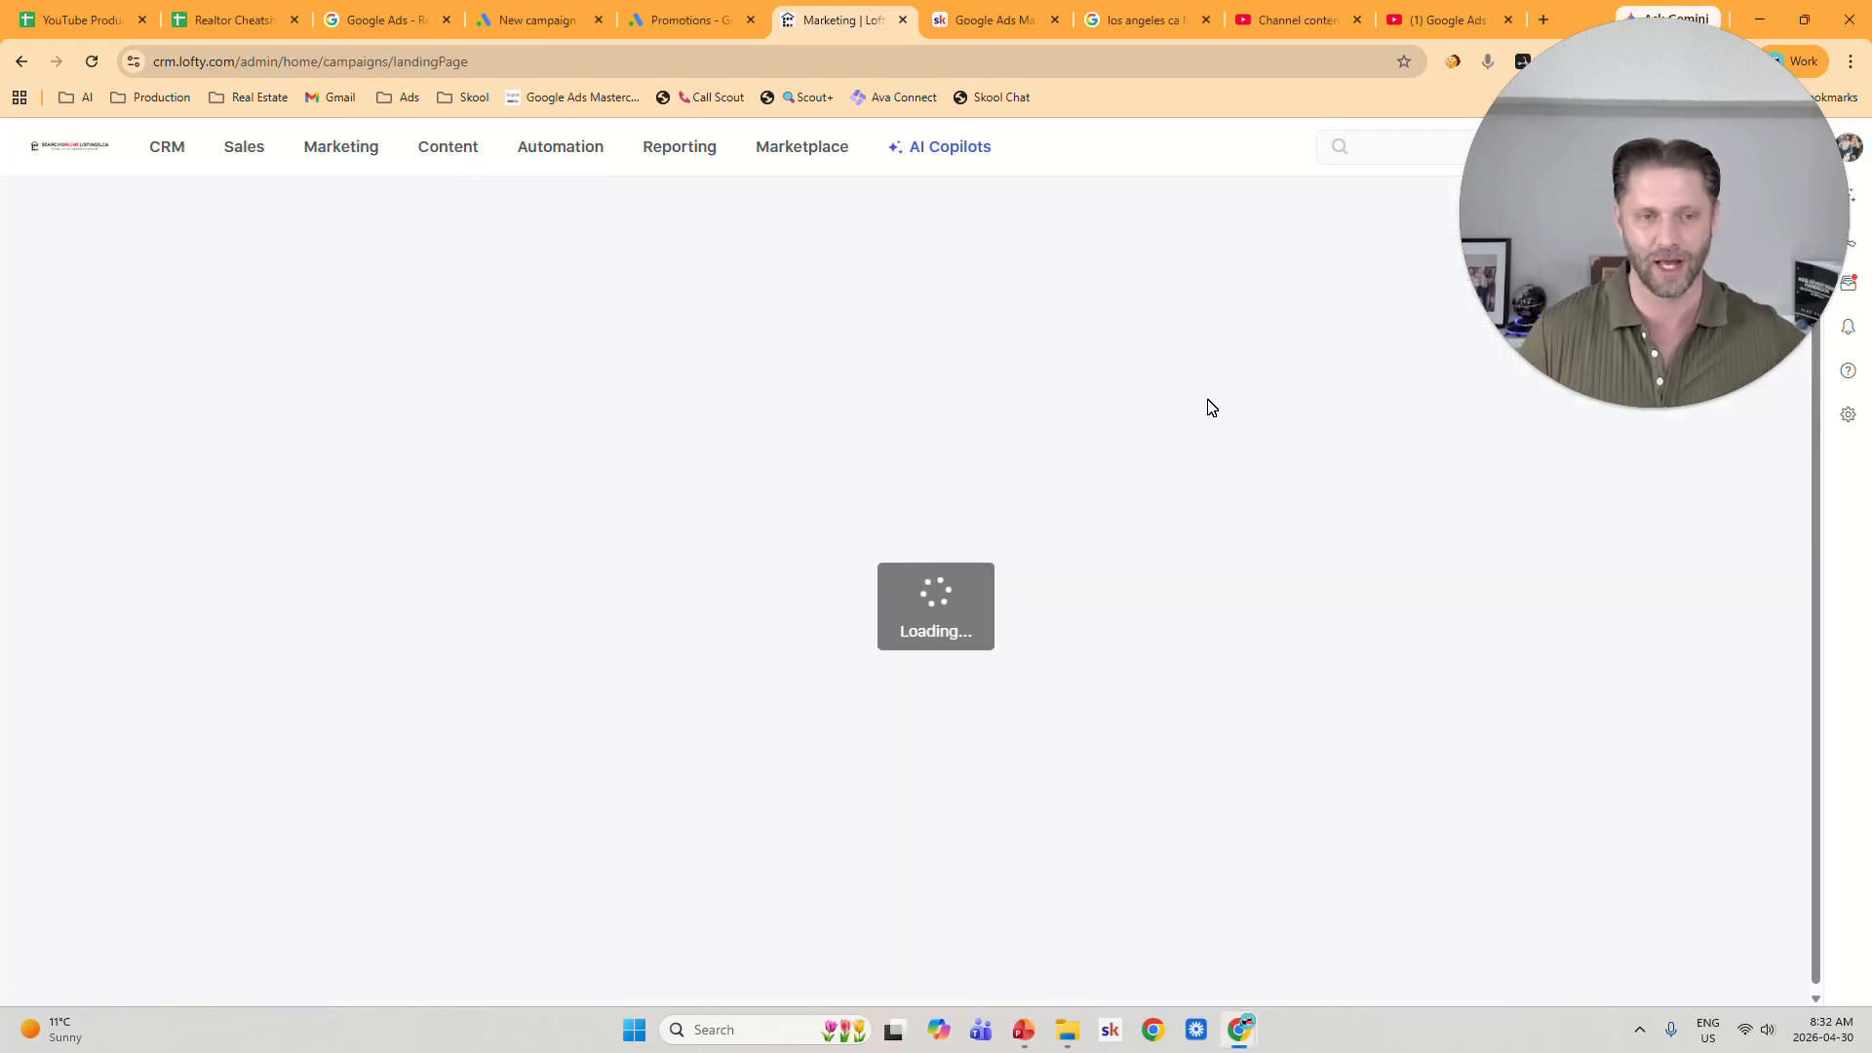
pyautogui.click(1665, 265)
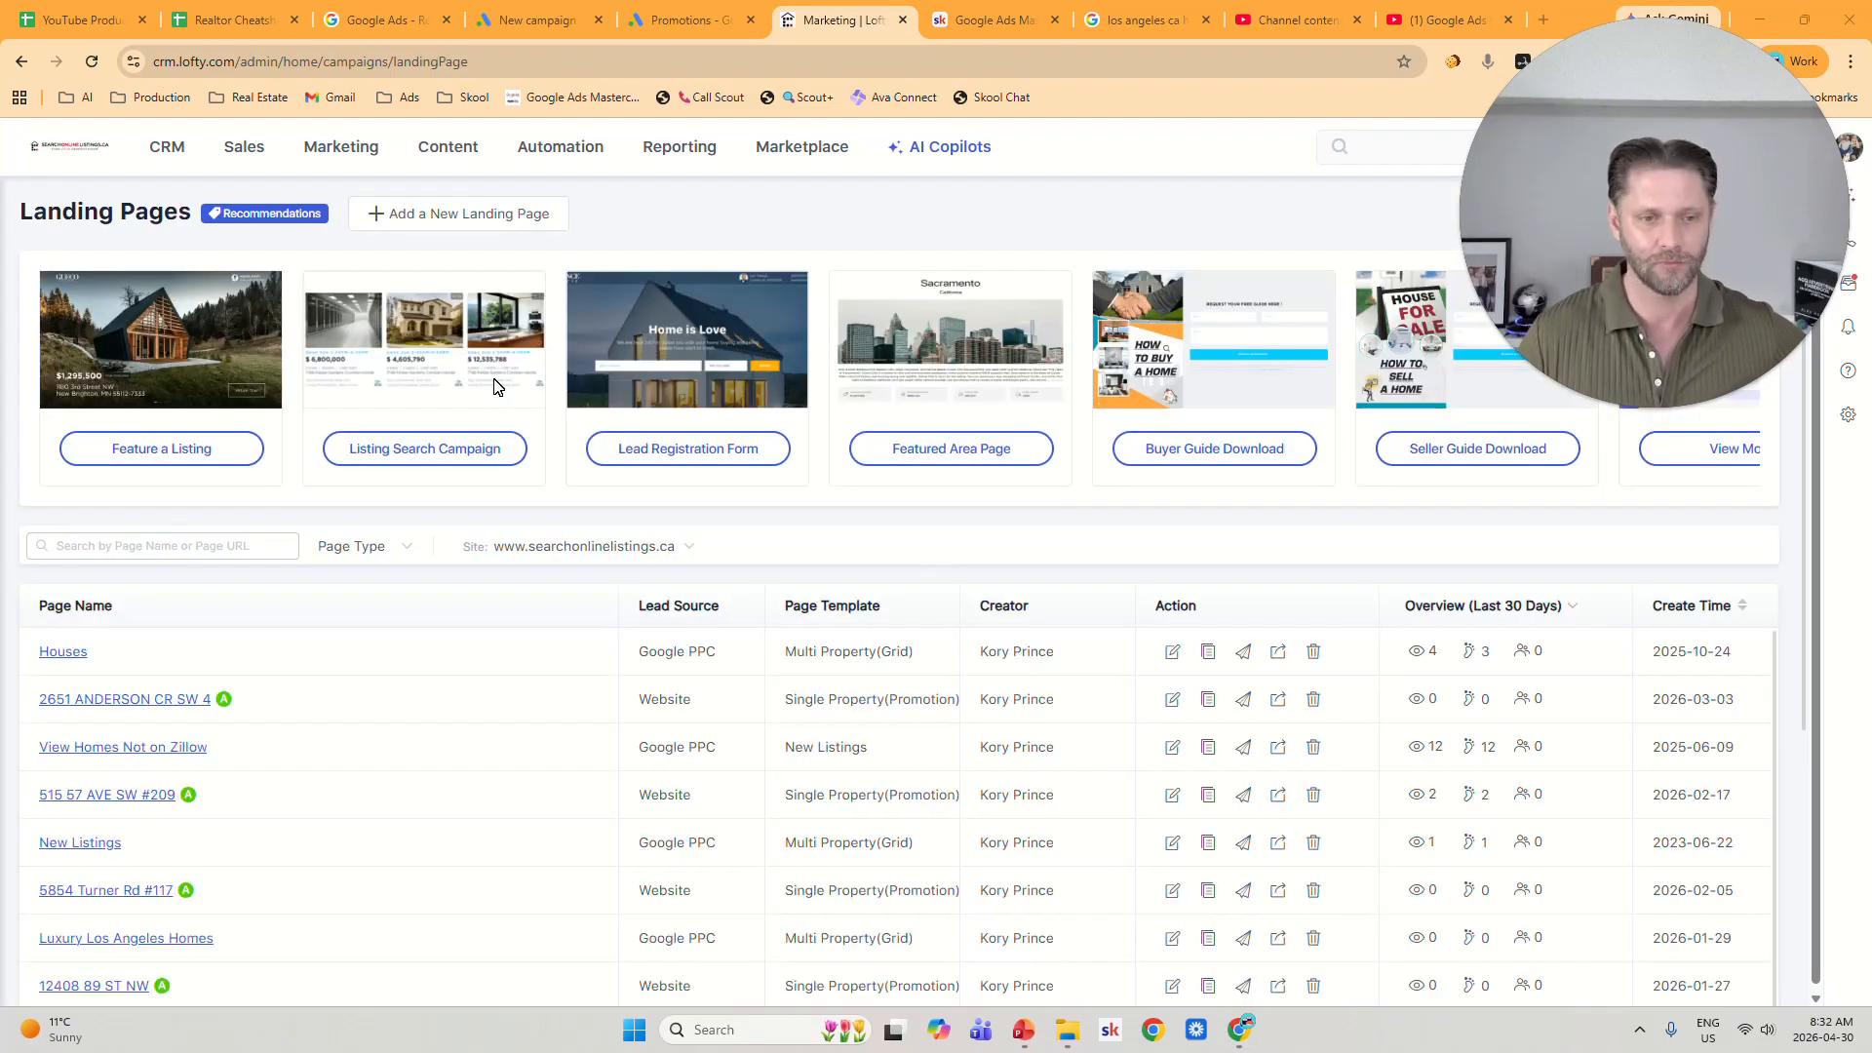
# Start a new Listing Search Campaign landing page and name it "LA Homes for Sale".
pyautogui.click(419, 451)
pyautogui.moveTo(769, 517); pyautogui.dragTo(499, 487)
pyautogui.write('Te')
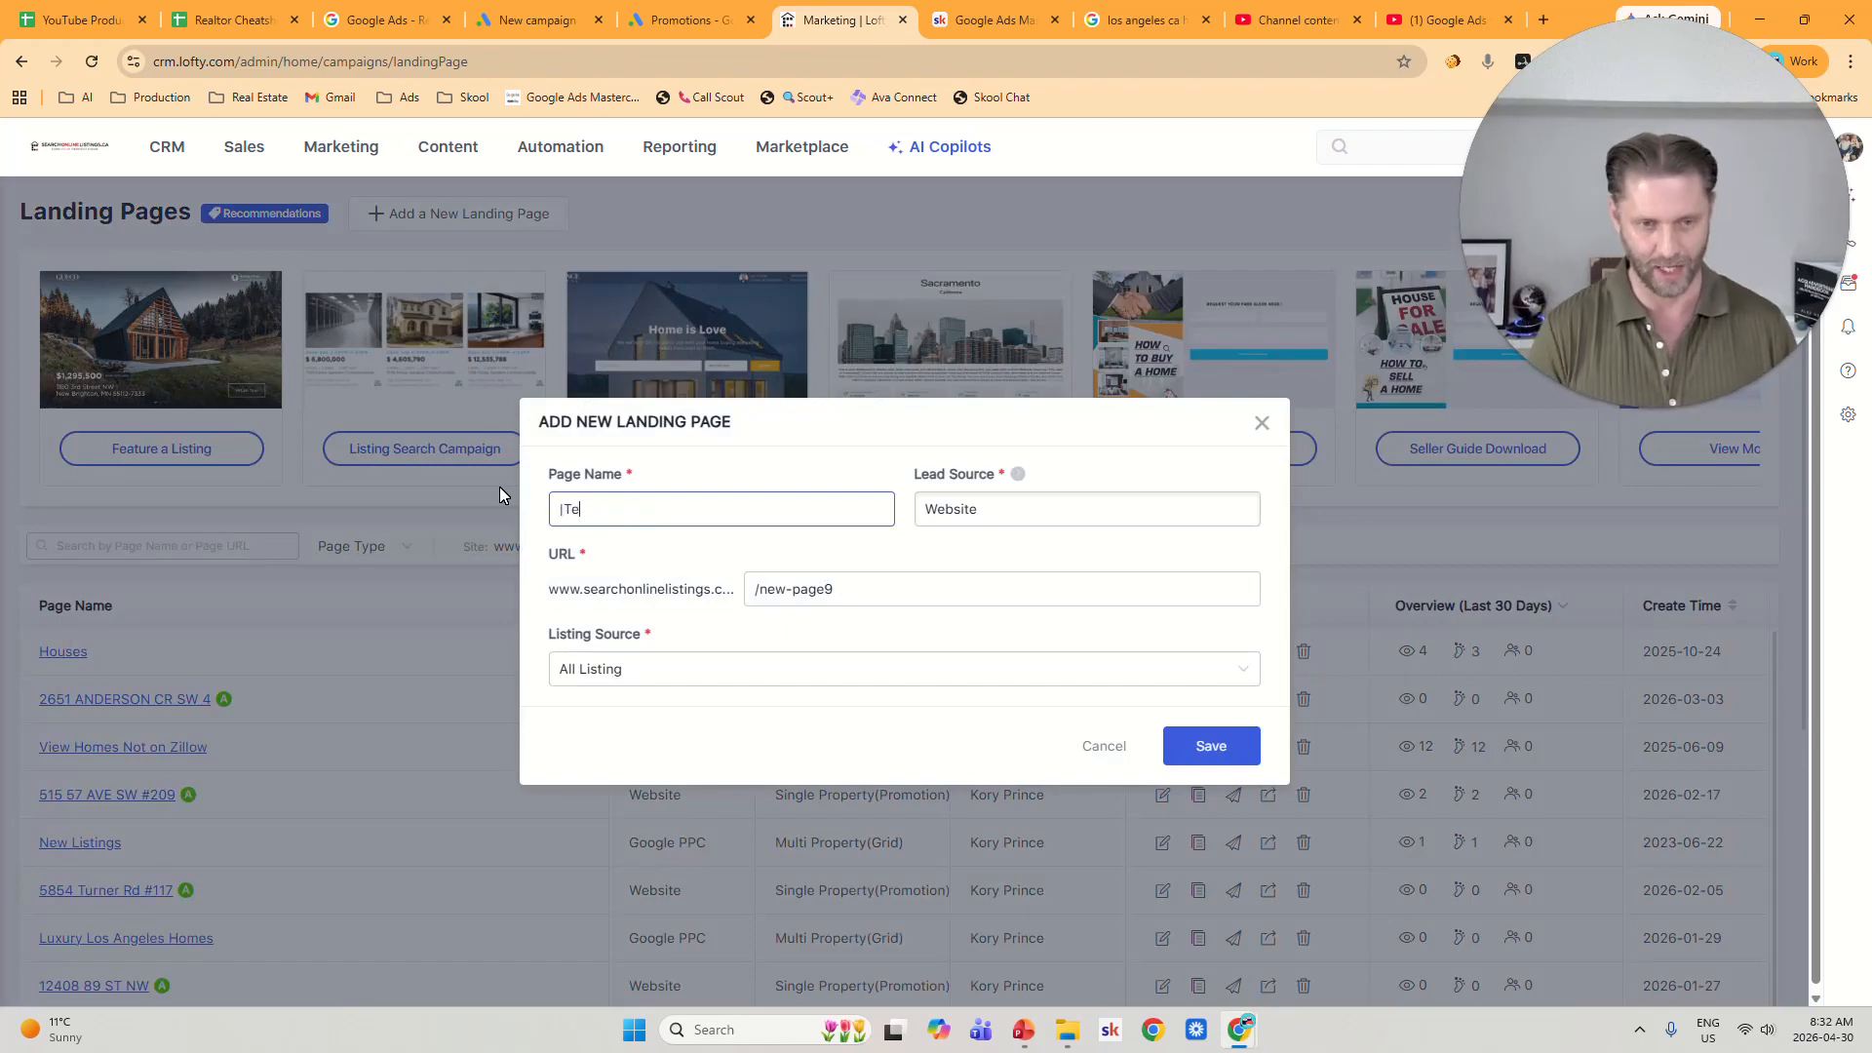
pyautogui.press('BackSpace')
pyautogui.write('L')
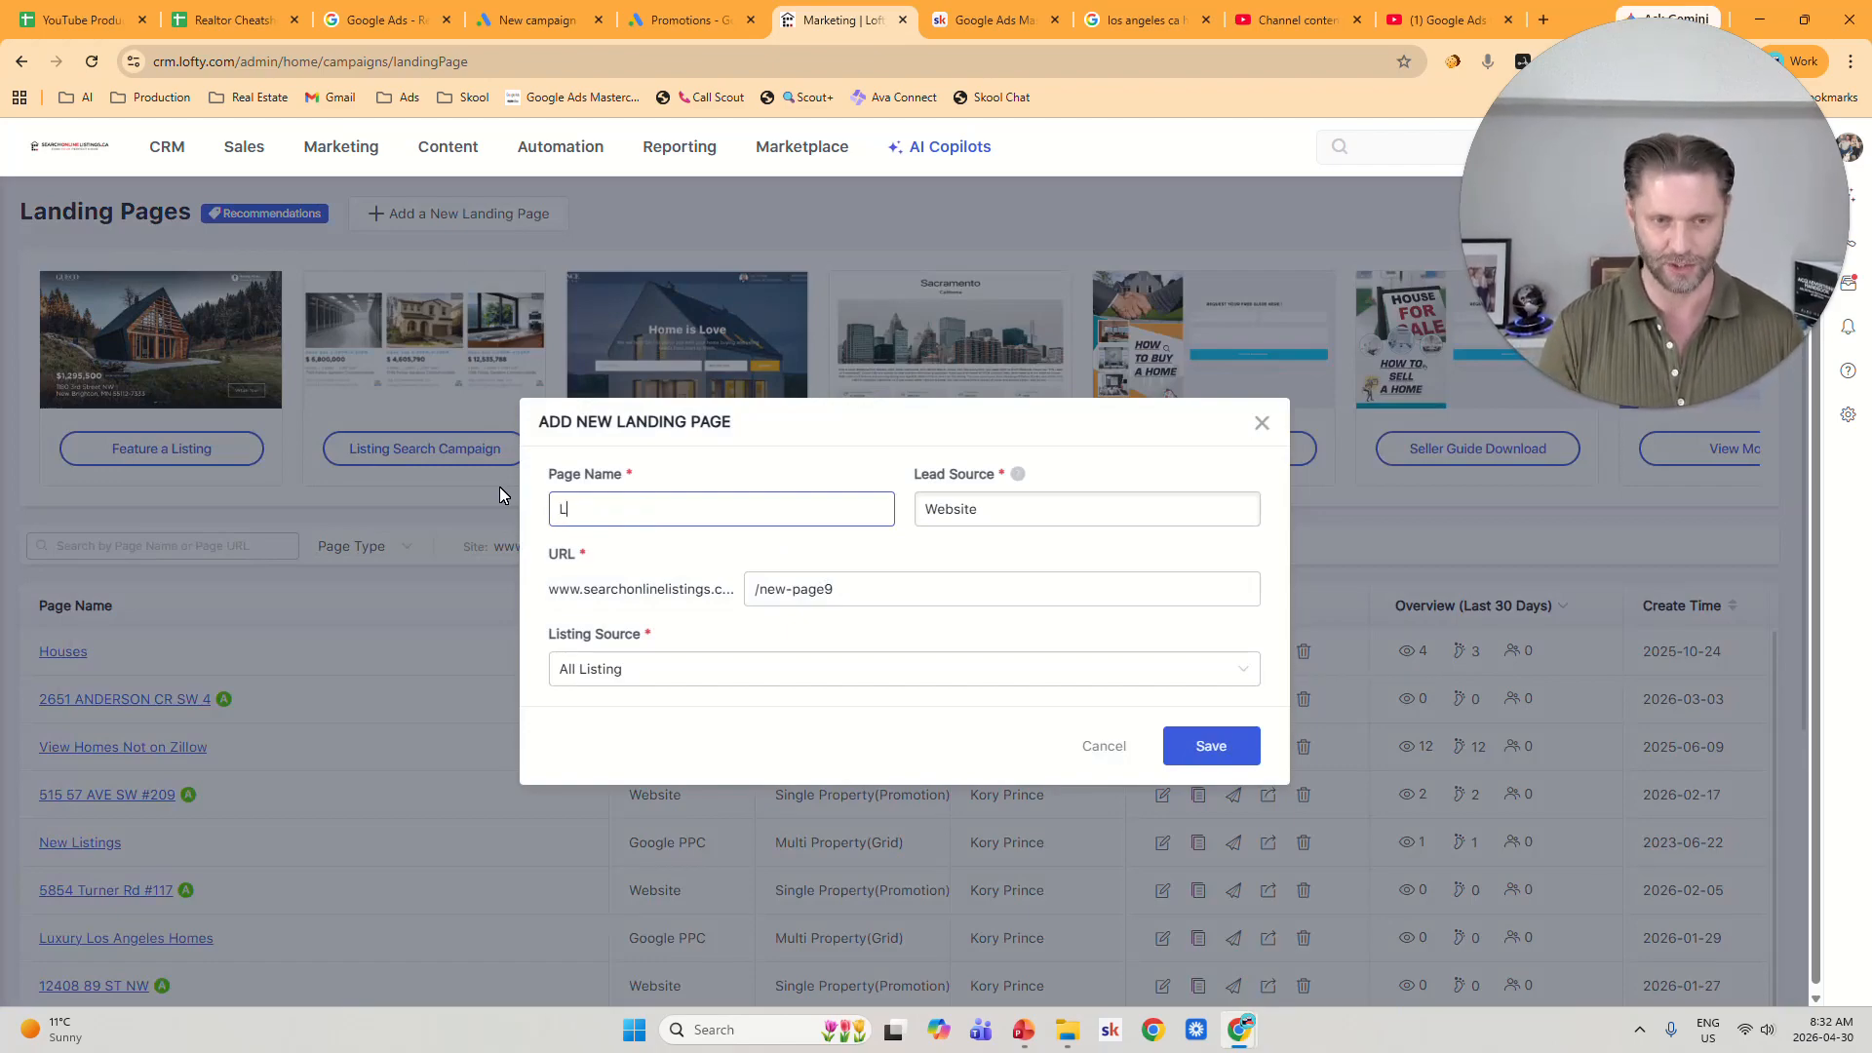
pyautogui.write('a H')
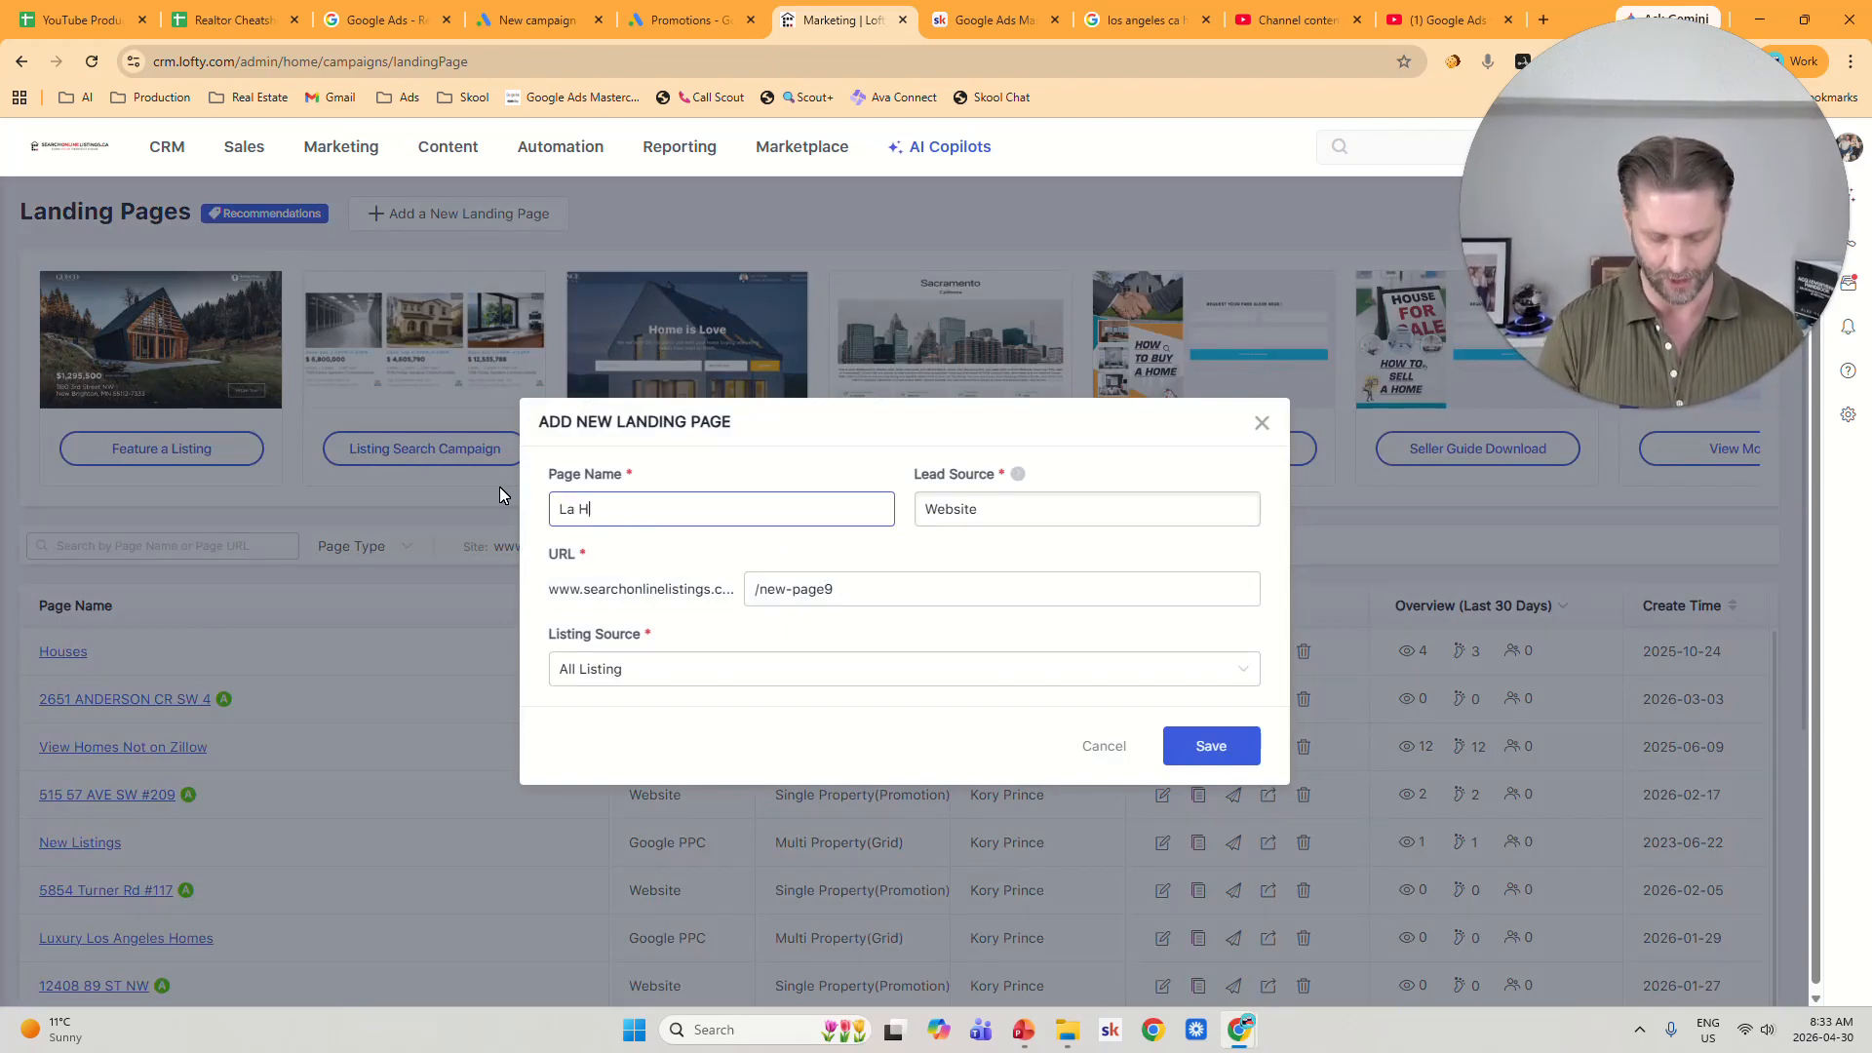
pyautogui.write('omes ')
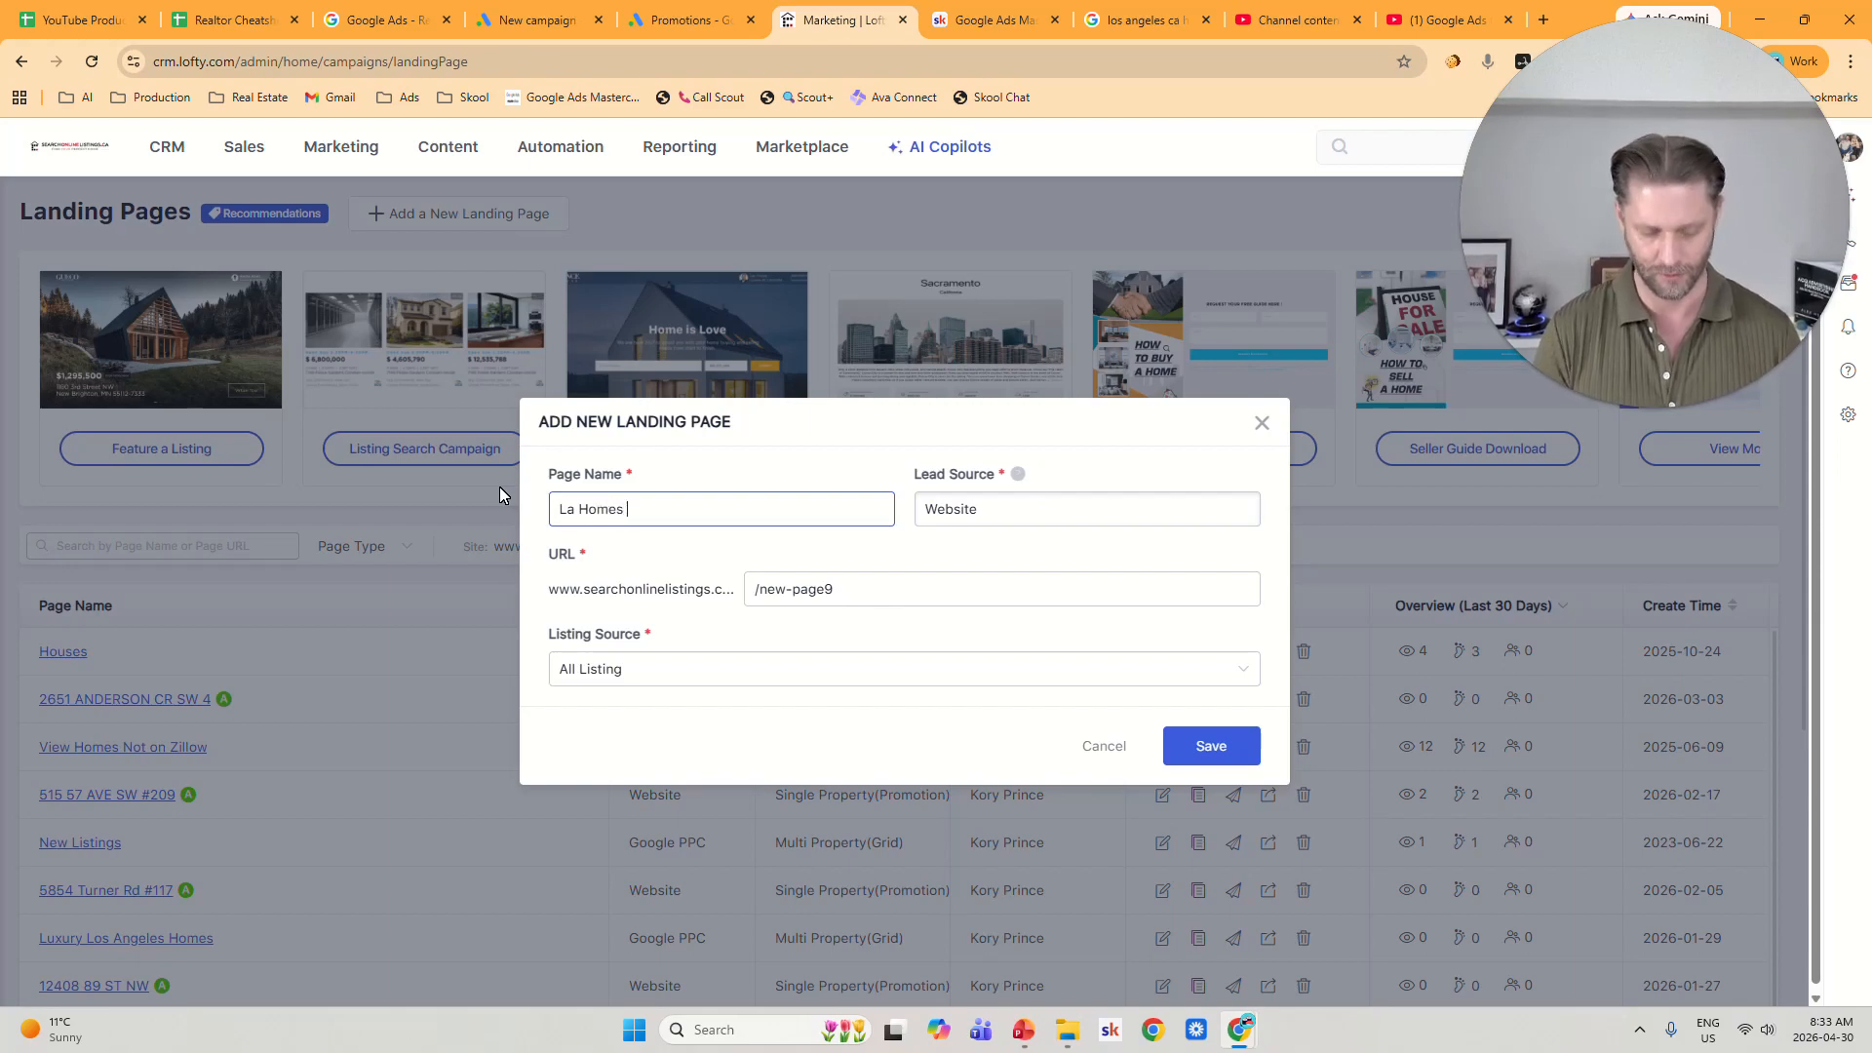
pyautogui.write('for')
pyautogui.press('BackSpace')
pyautogui.press('BackSpace')
pyautogui.press('BackSpace')
pyautogui.press('BackSpace')
pyautogui.press('BackSpace')
pyautogui.press('BackSpace')
pyautogui.press('BackSpace')
pyautogui.press('BackSpace')
pyautogui.press('BackSpace')
pyautogui.press('BackSpace')
pyautogui.press('BackSpace')
pyautogui.press('BackSpace')
pyautogui.press('BackSpace')
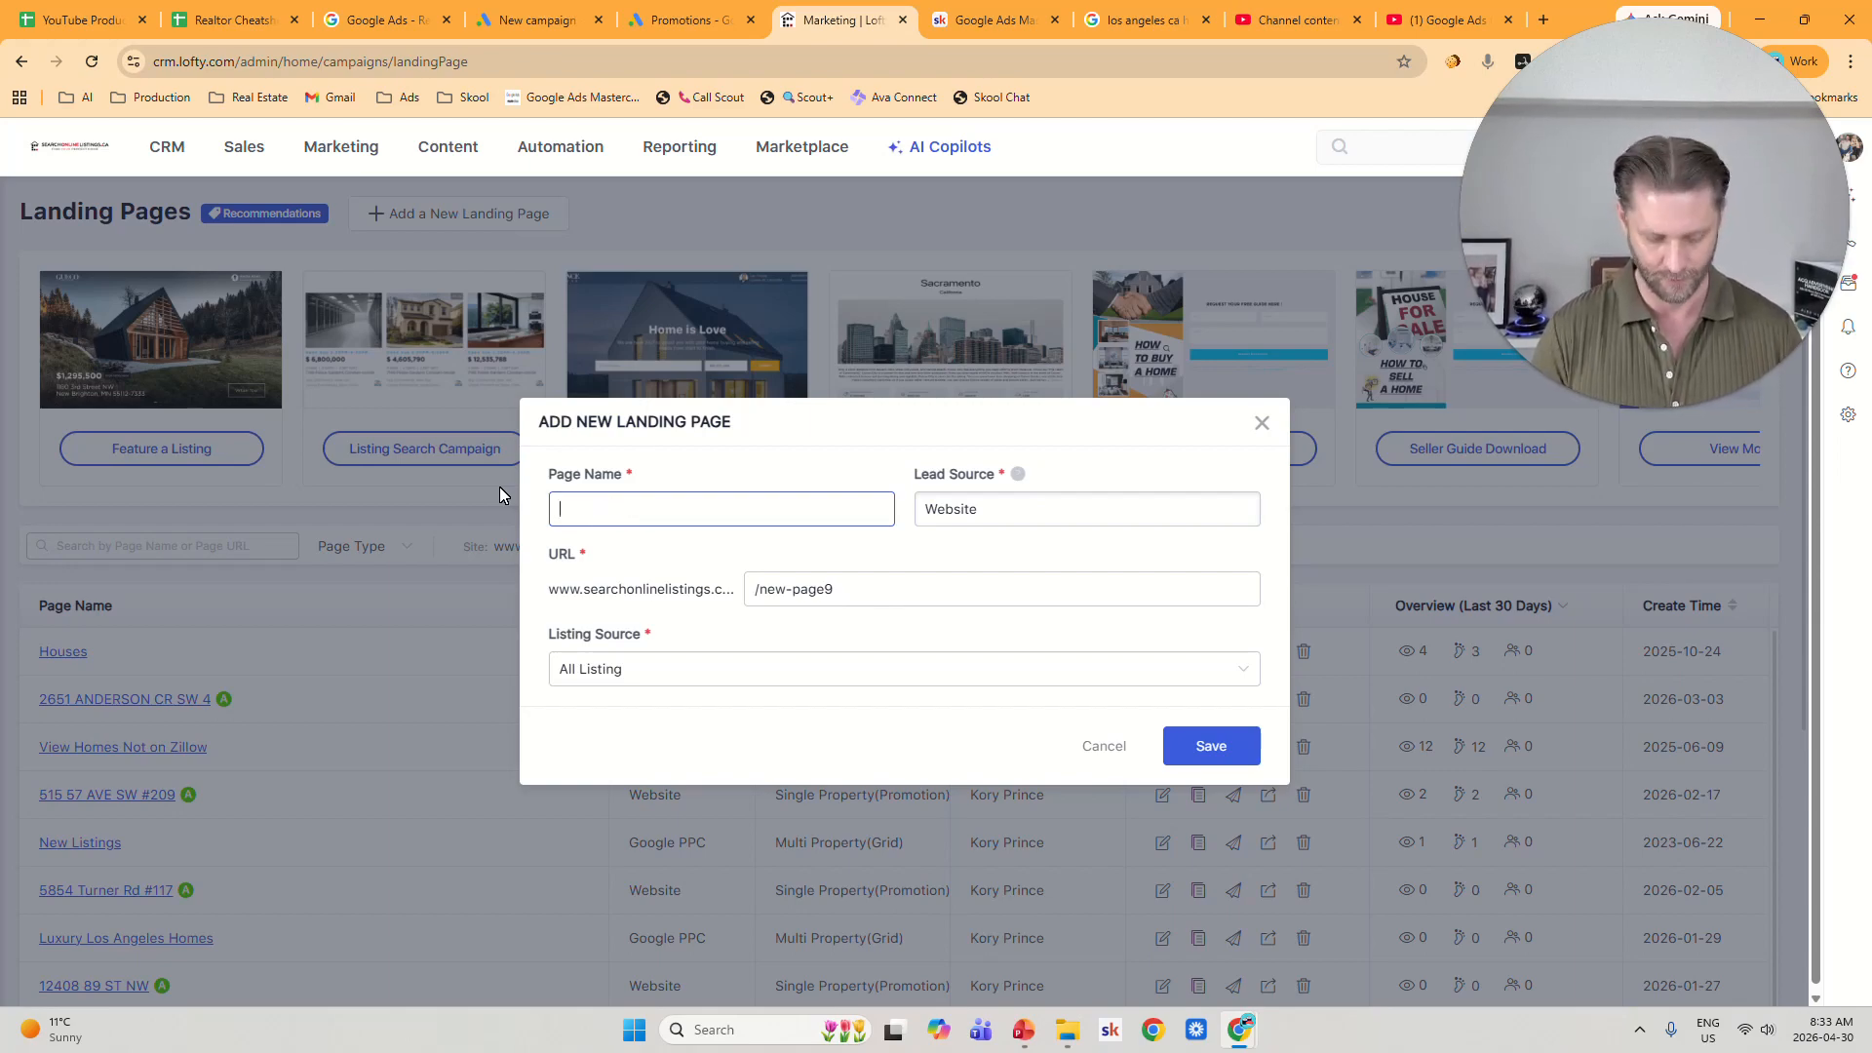
pyautogui.write('LA Home')
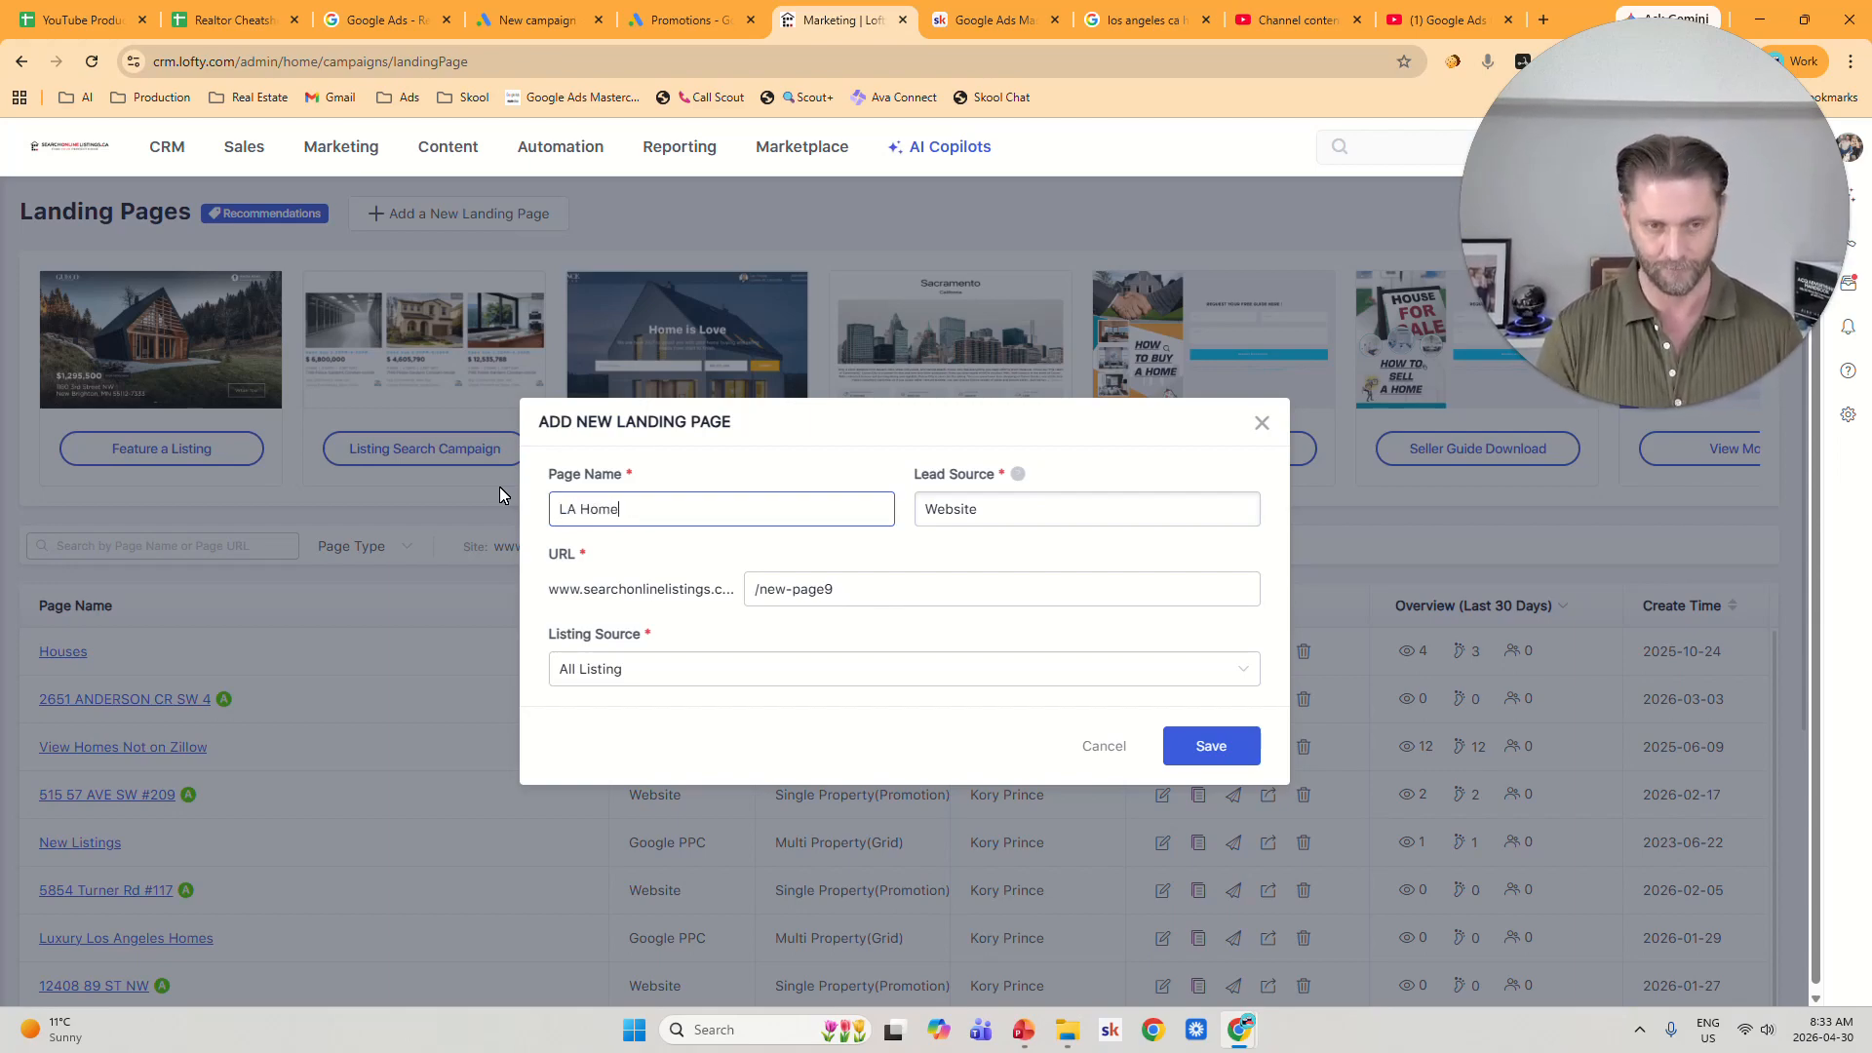
pyautogui.write('s for Sale')
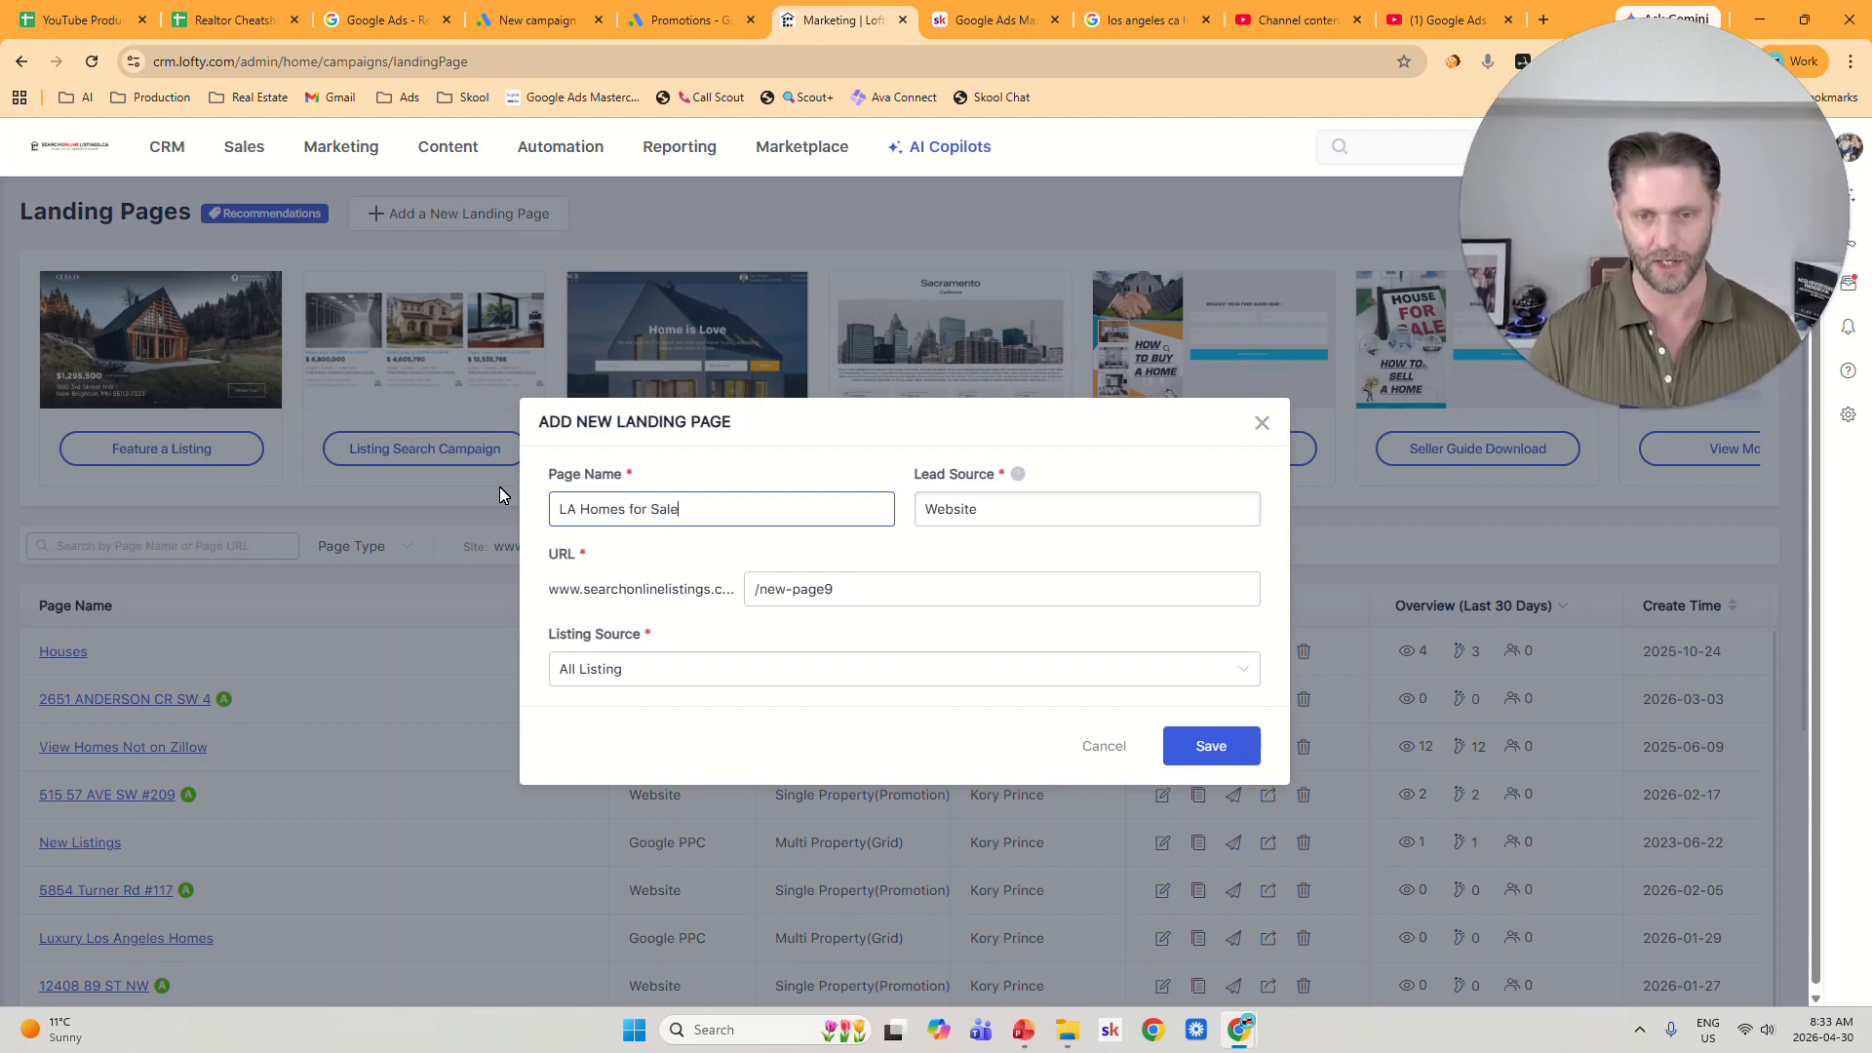
# Set the landing page's lead source to Google PPC and save it with the URL /la-homes-for-sale.
pyautogui.click(975, 514)
pyautogui.write('google ppc')
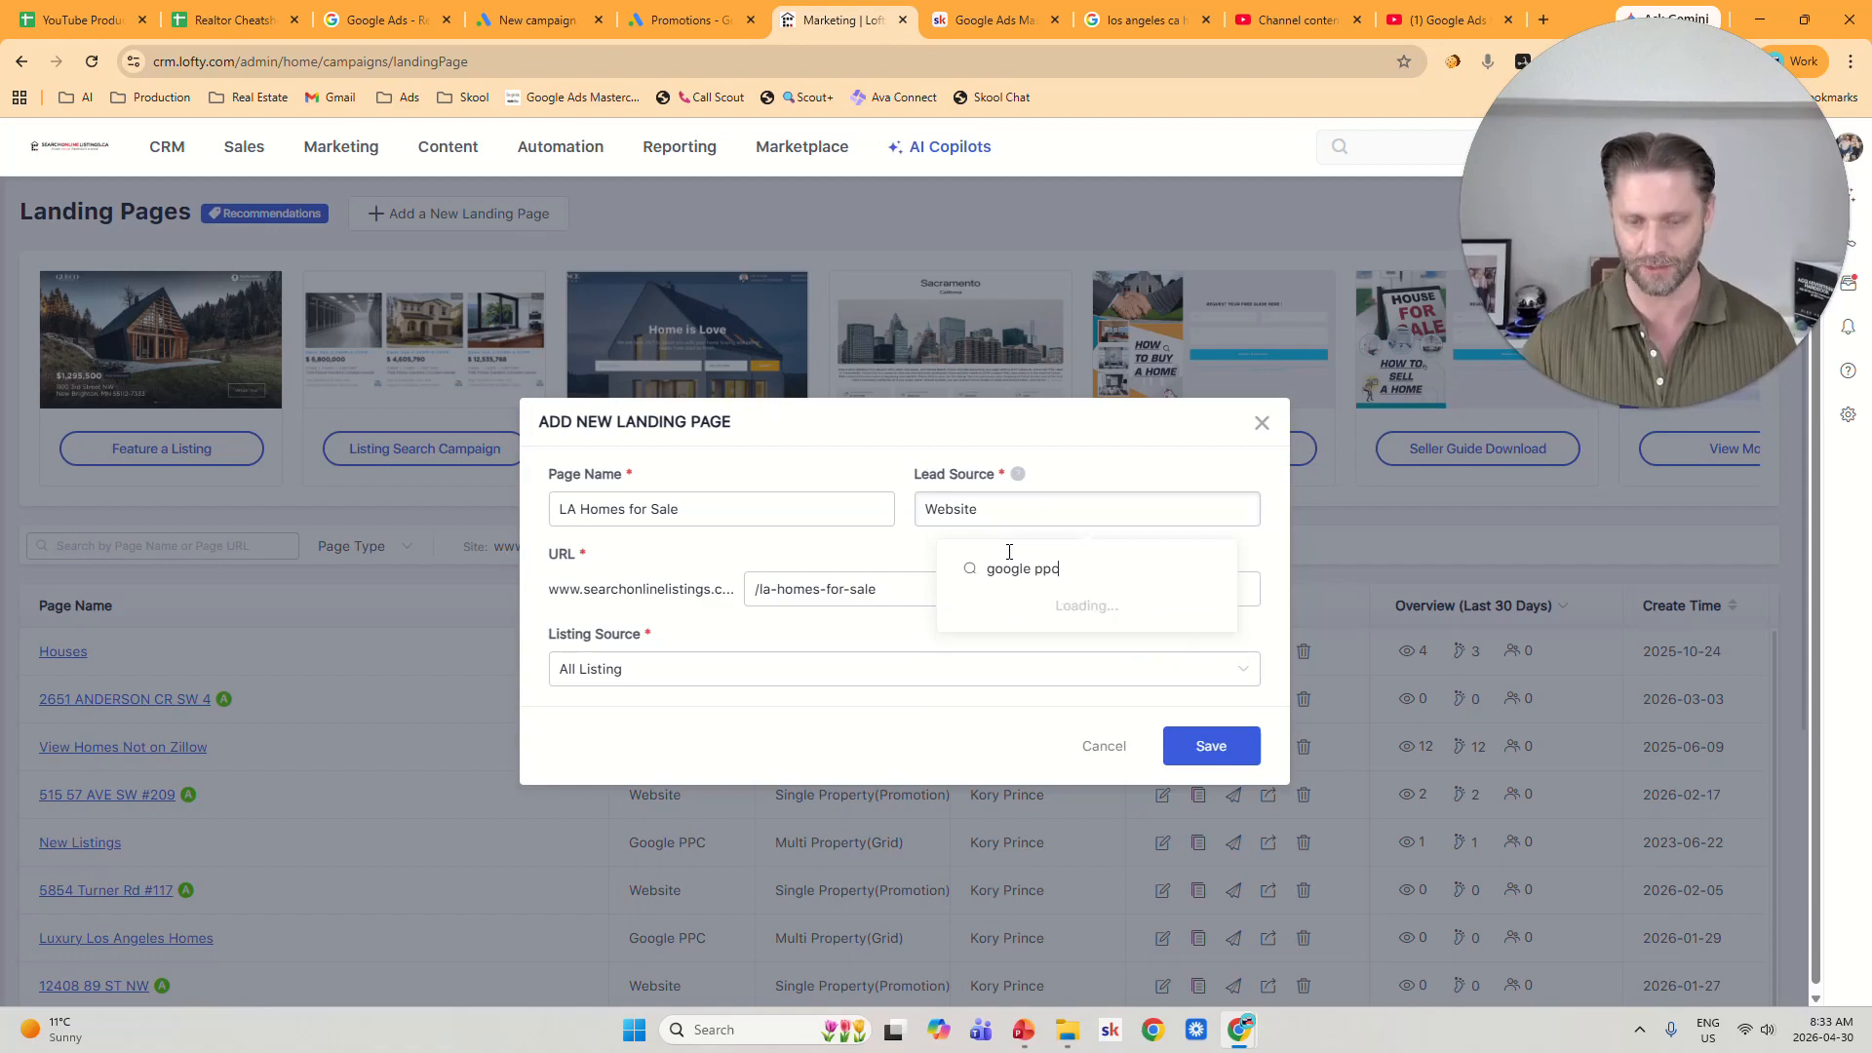
pyautogui.click(1005, 606)
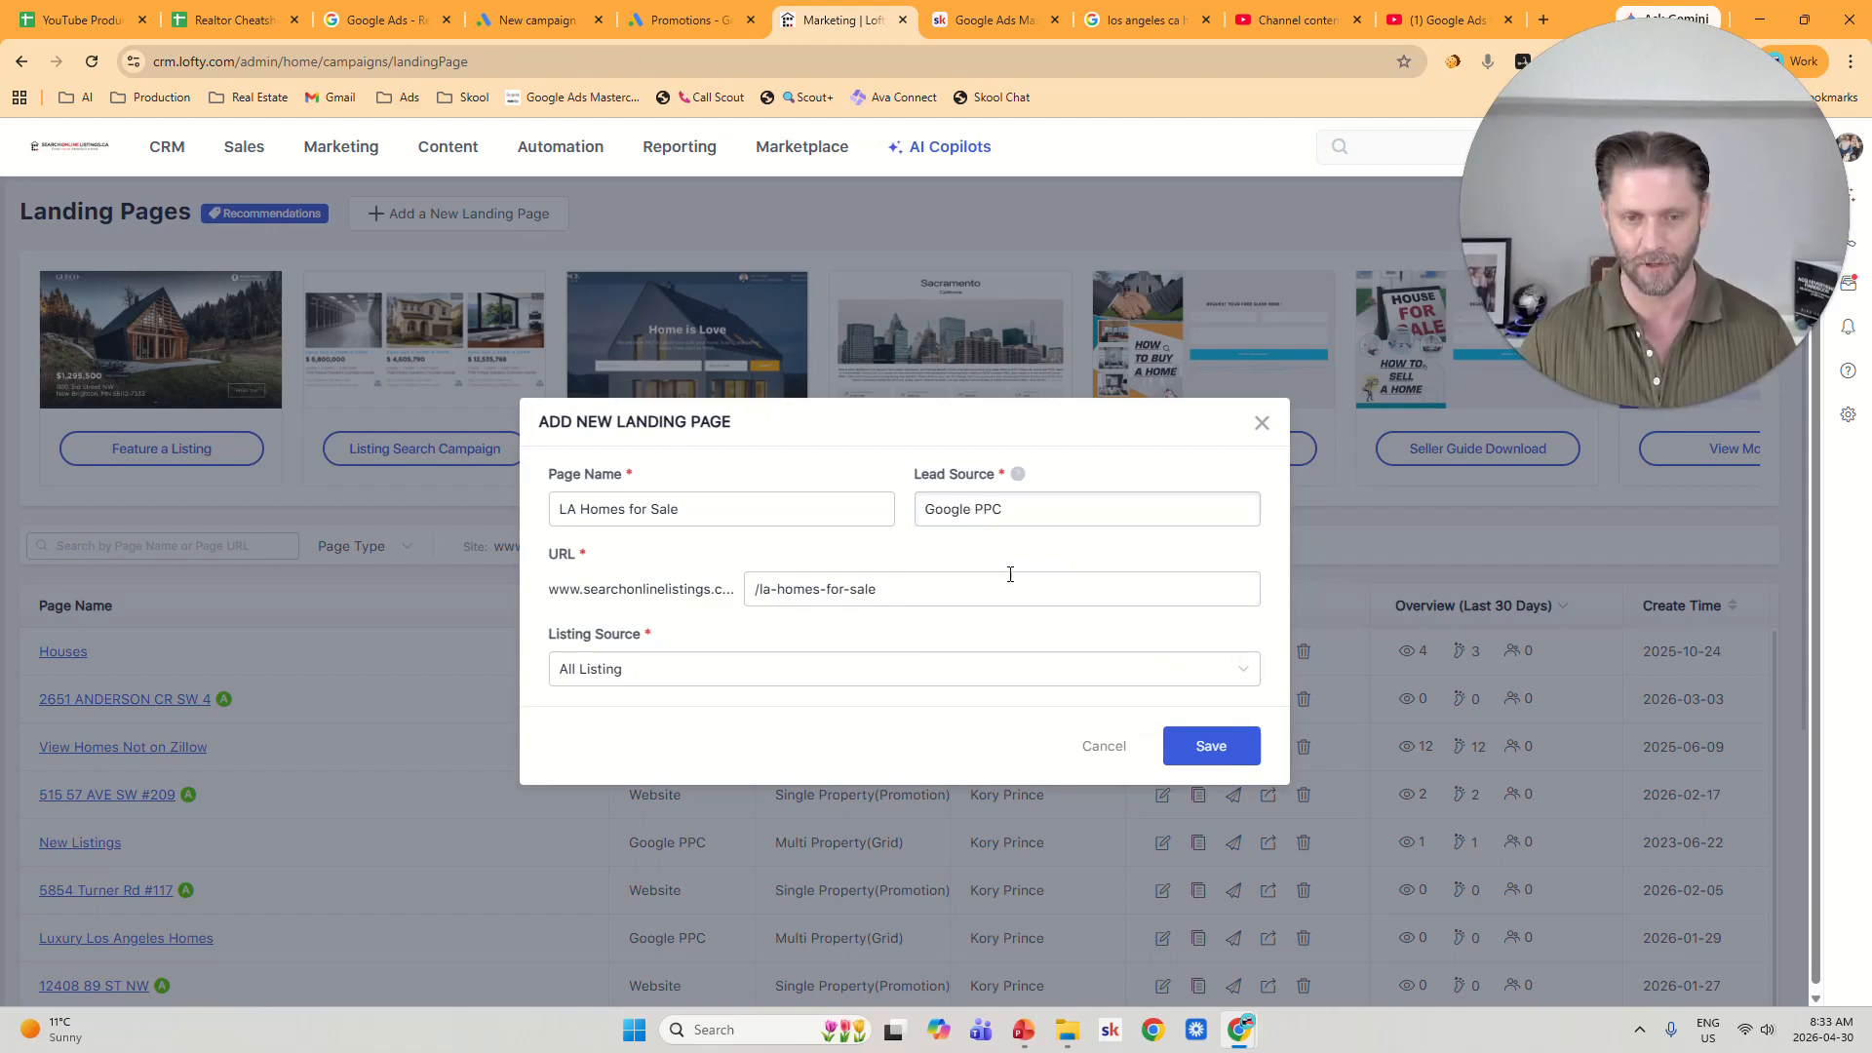
pyautogui.click(982, 593)
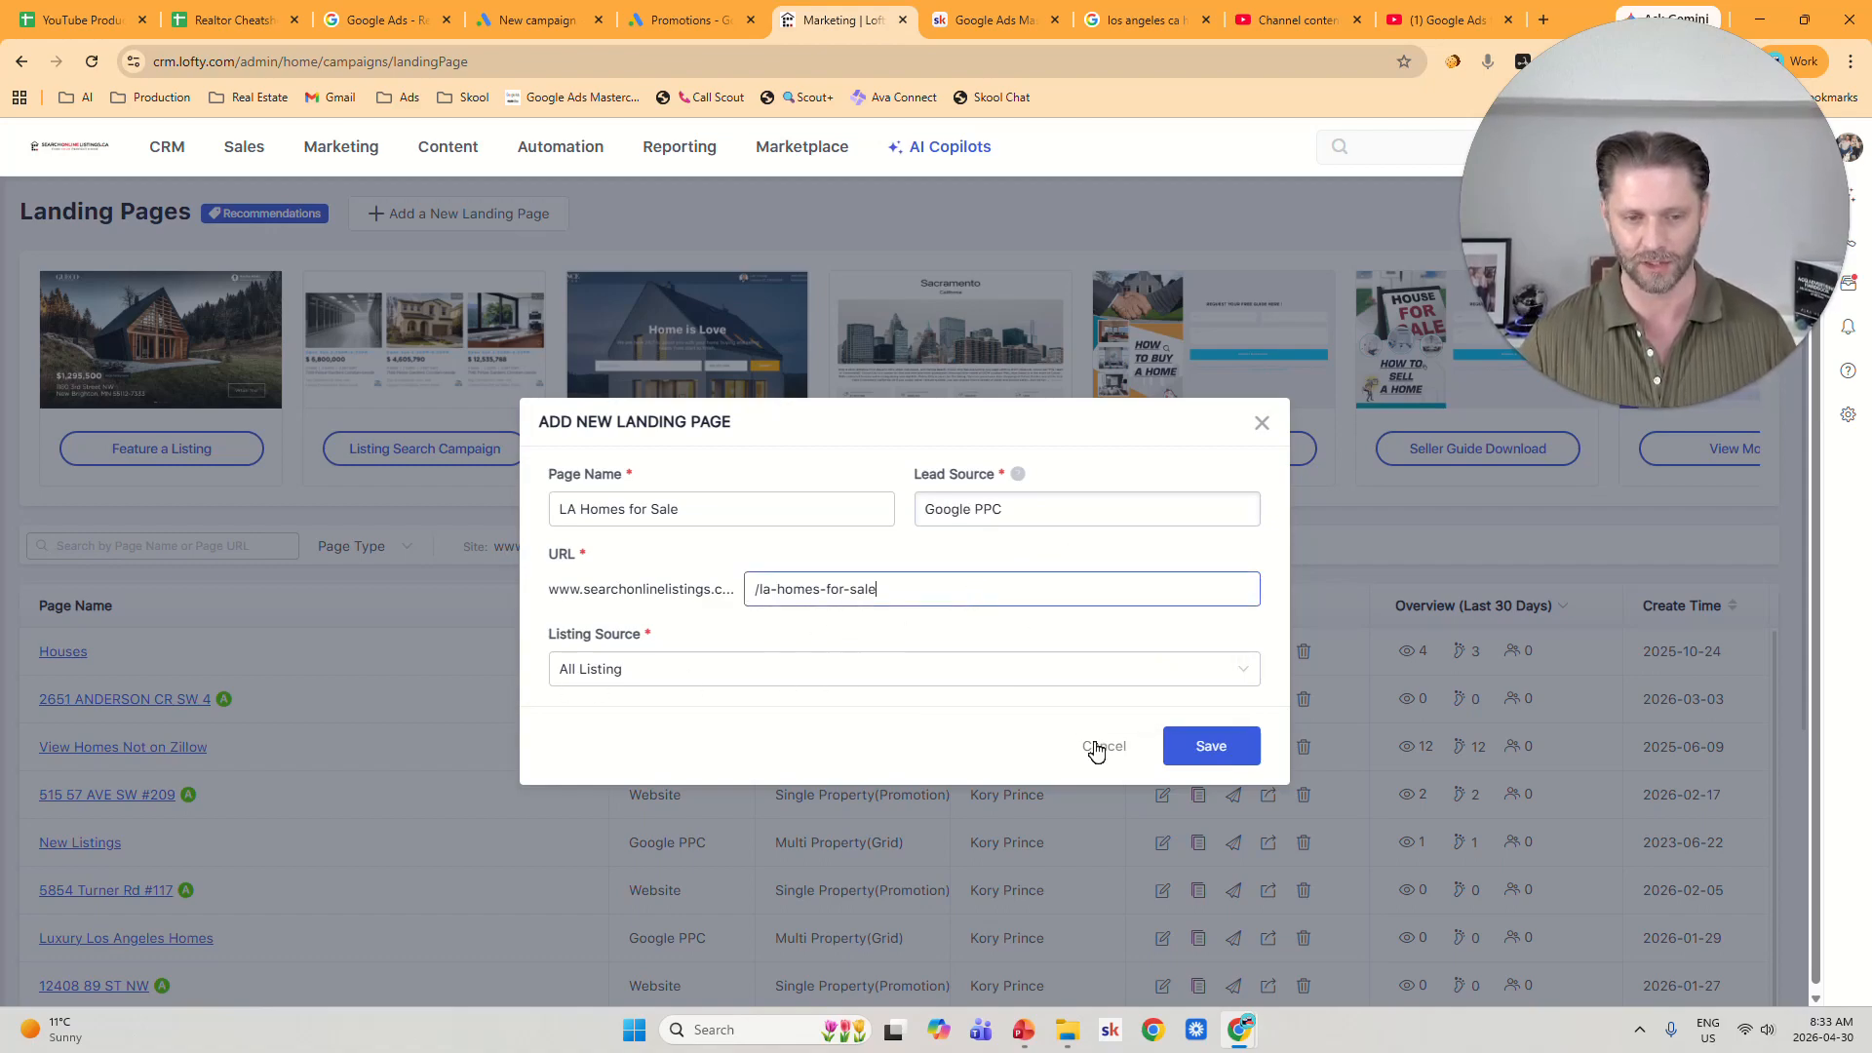
pyautogui.click(1212, 753)
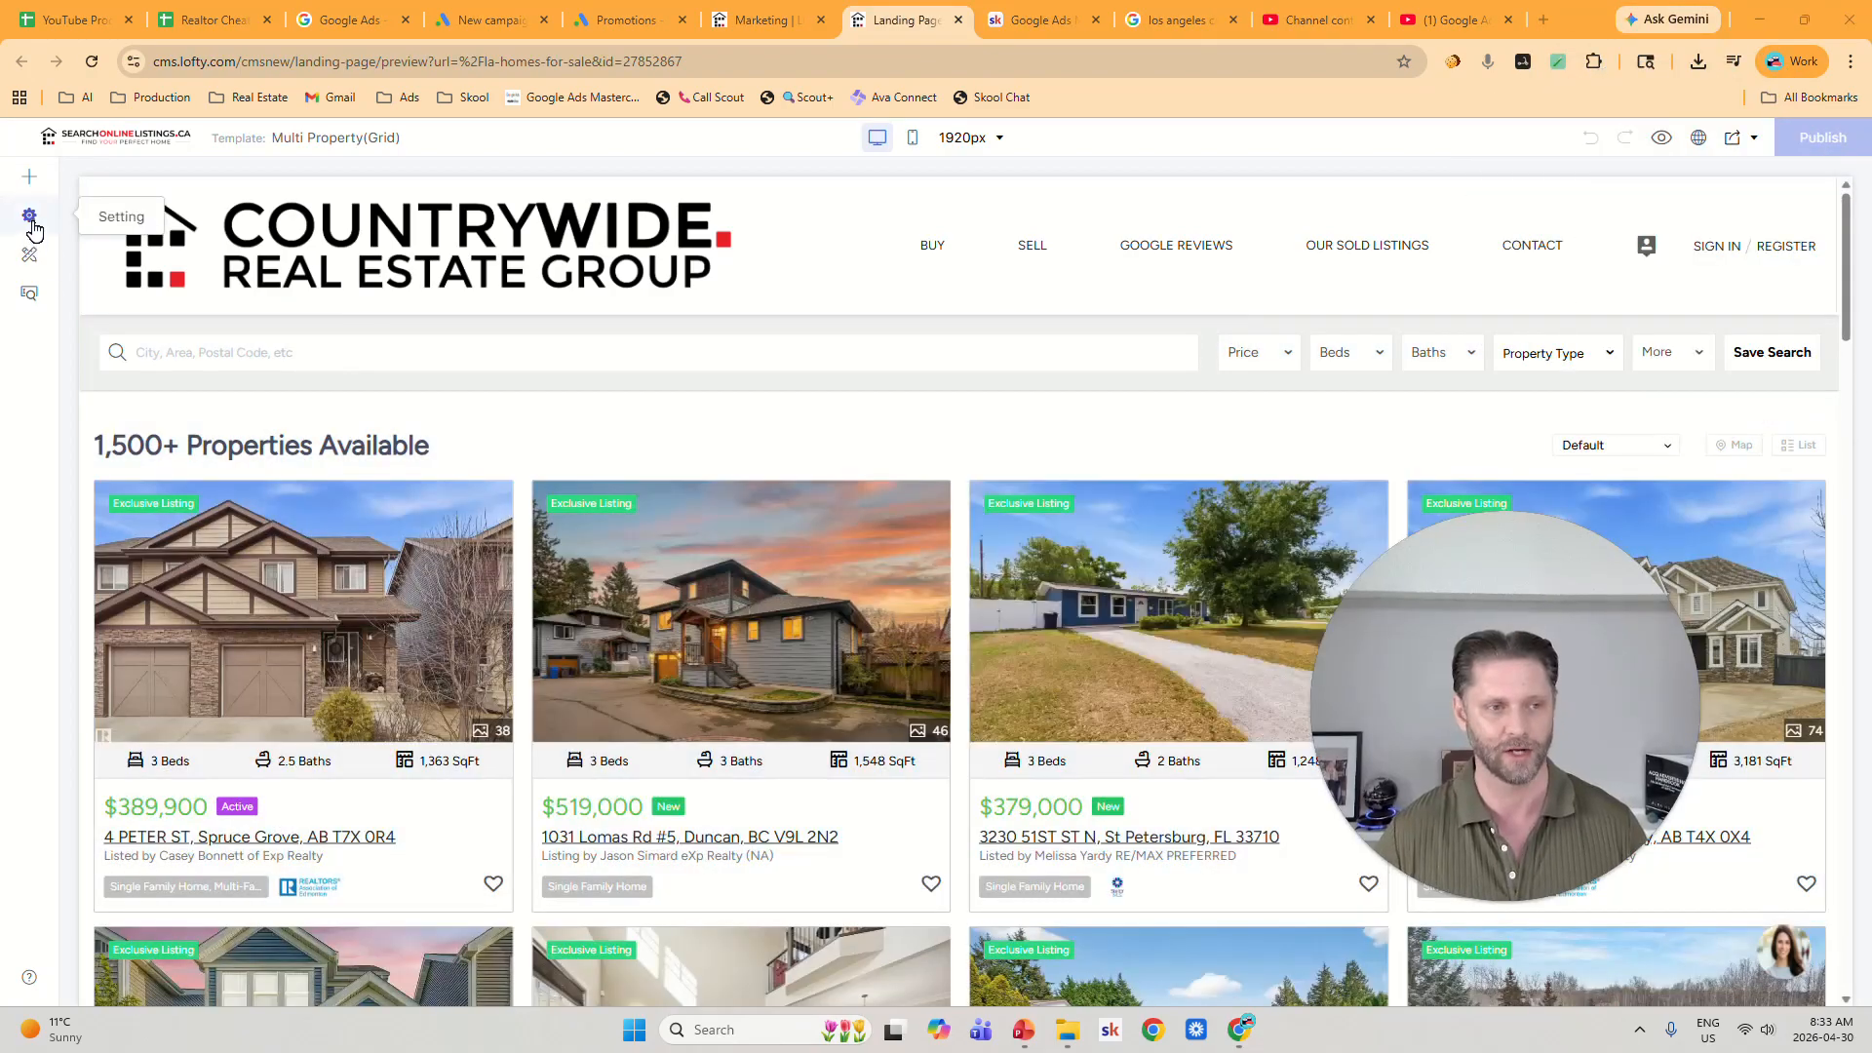
# Change the landing page's style to "No header, with footer" in its basic settings.
pyautogui.click(29, 217)
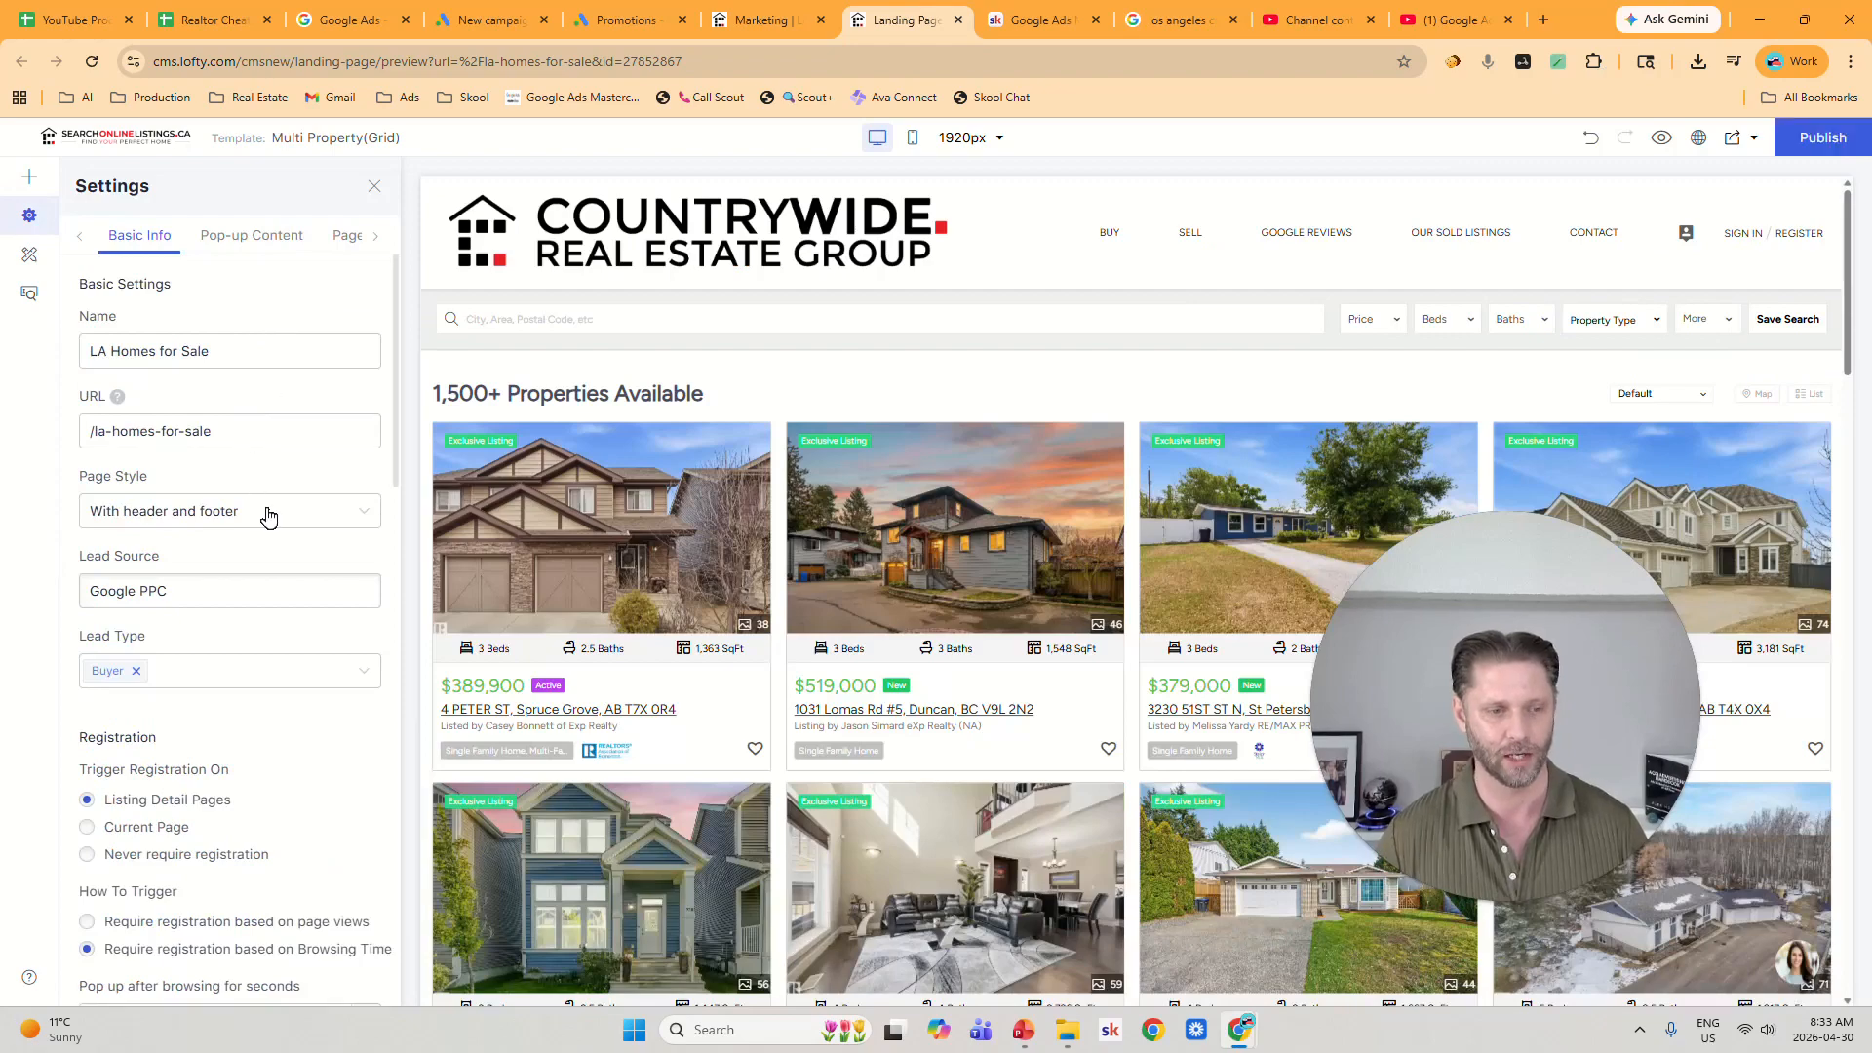
pyautogui.click(268, 510)
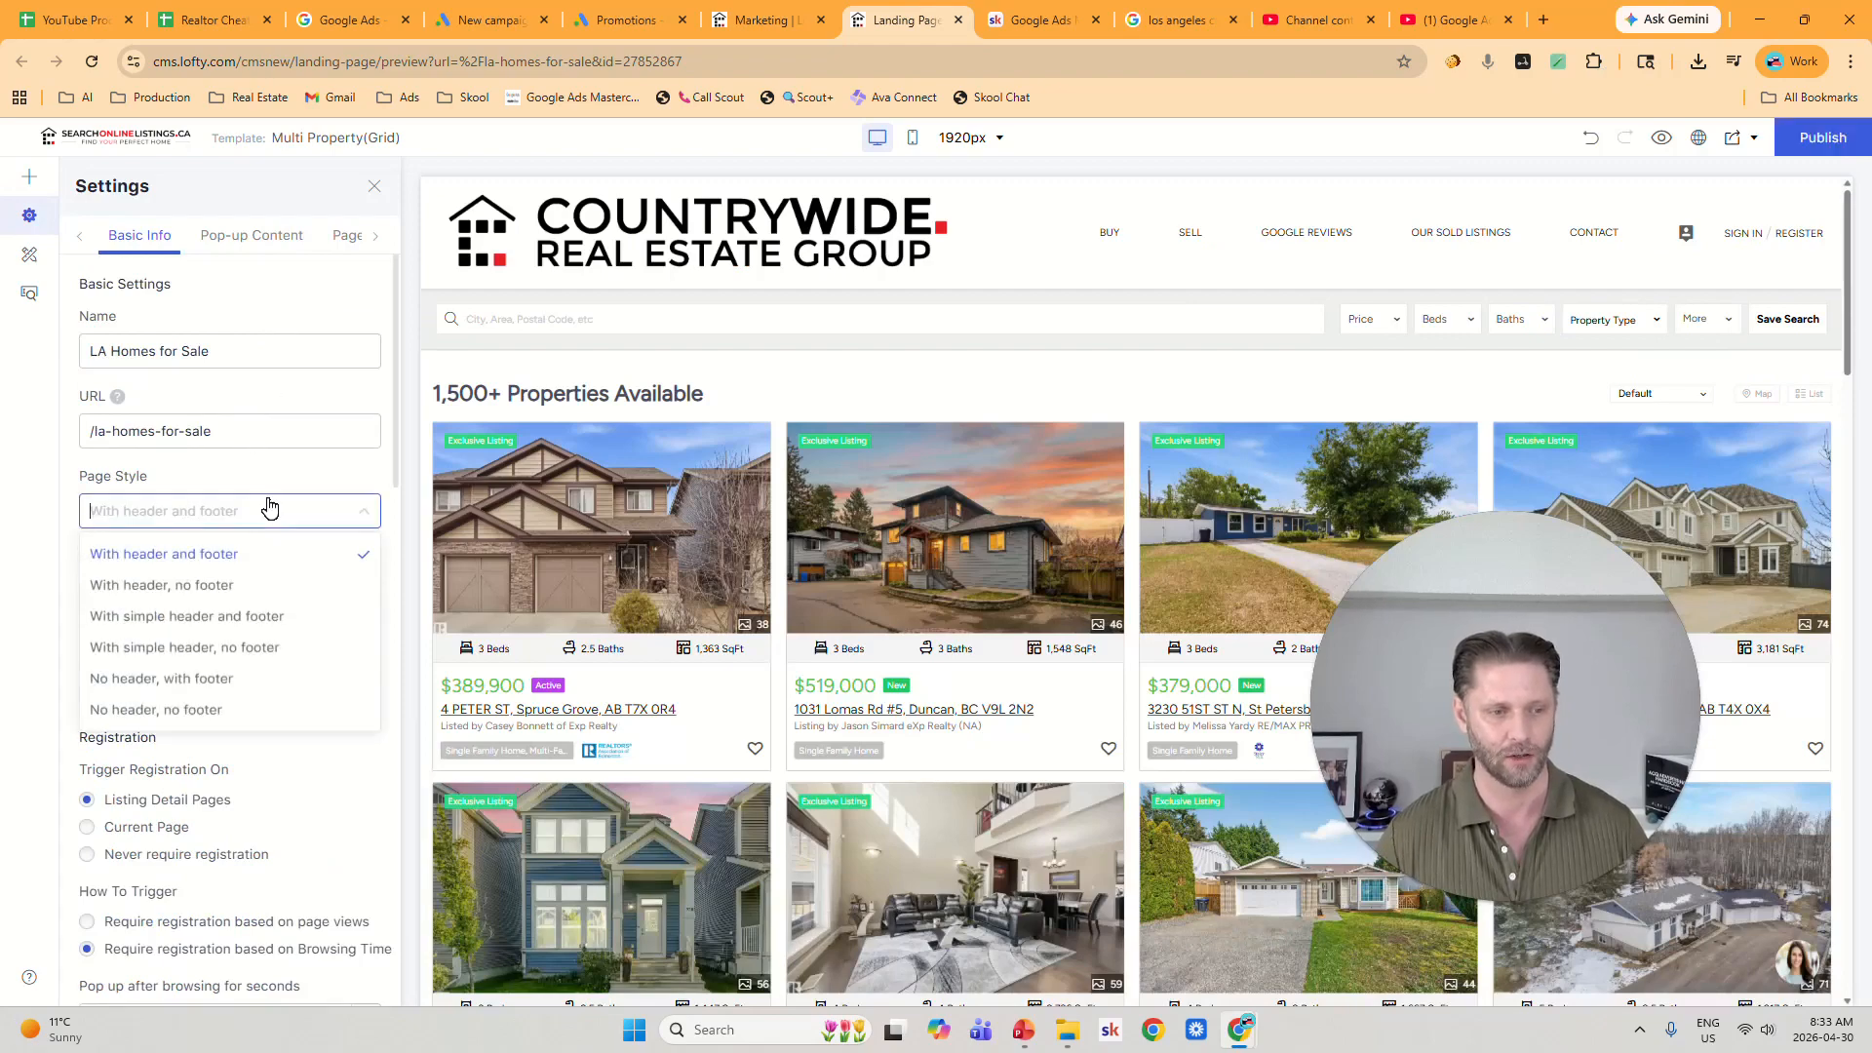
pyautogui.click(216, 680)
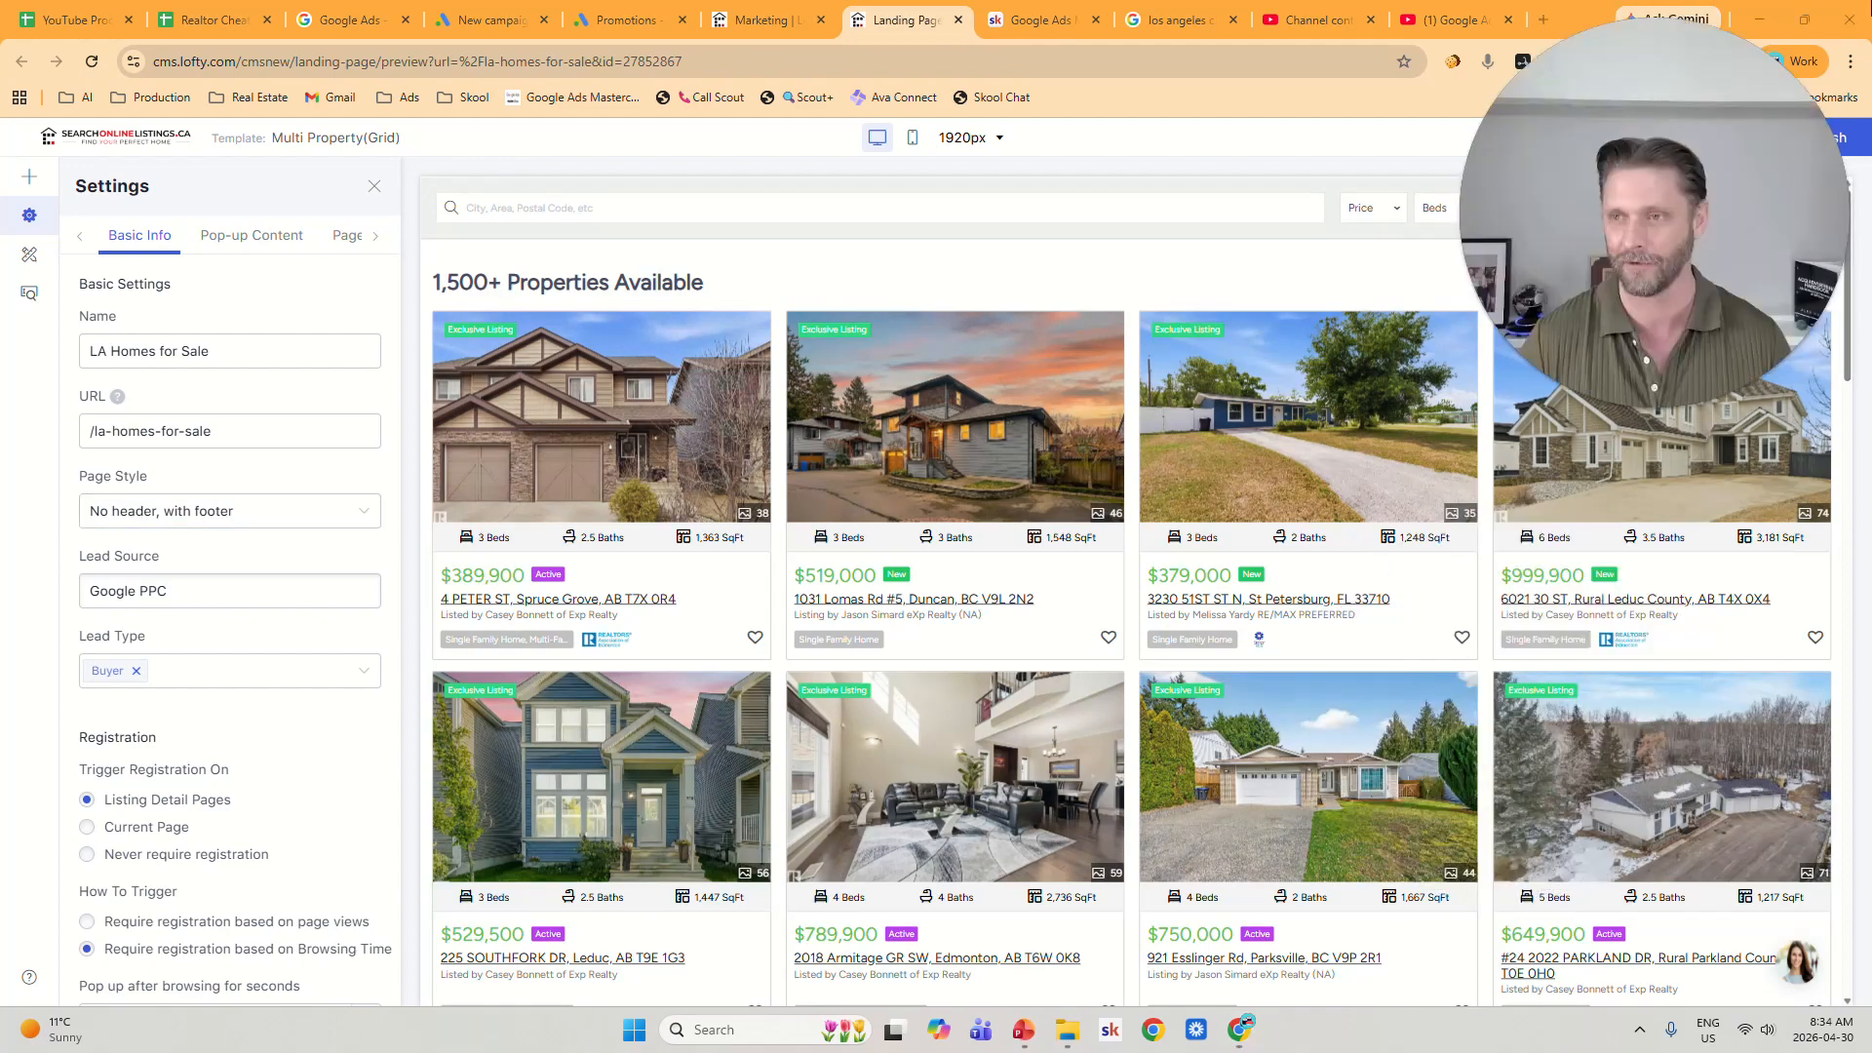
# Require registration based on page views and set the pop-up to appear after 1 page view.
pyautogui.scroll(-6, 336, 596)
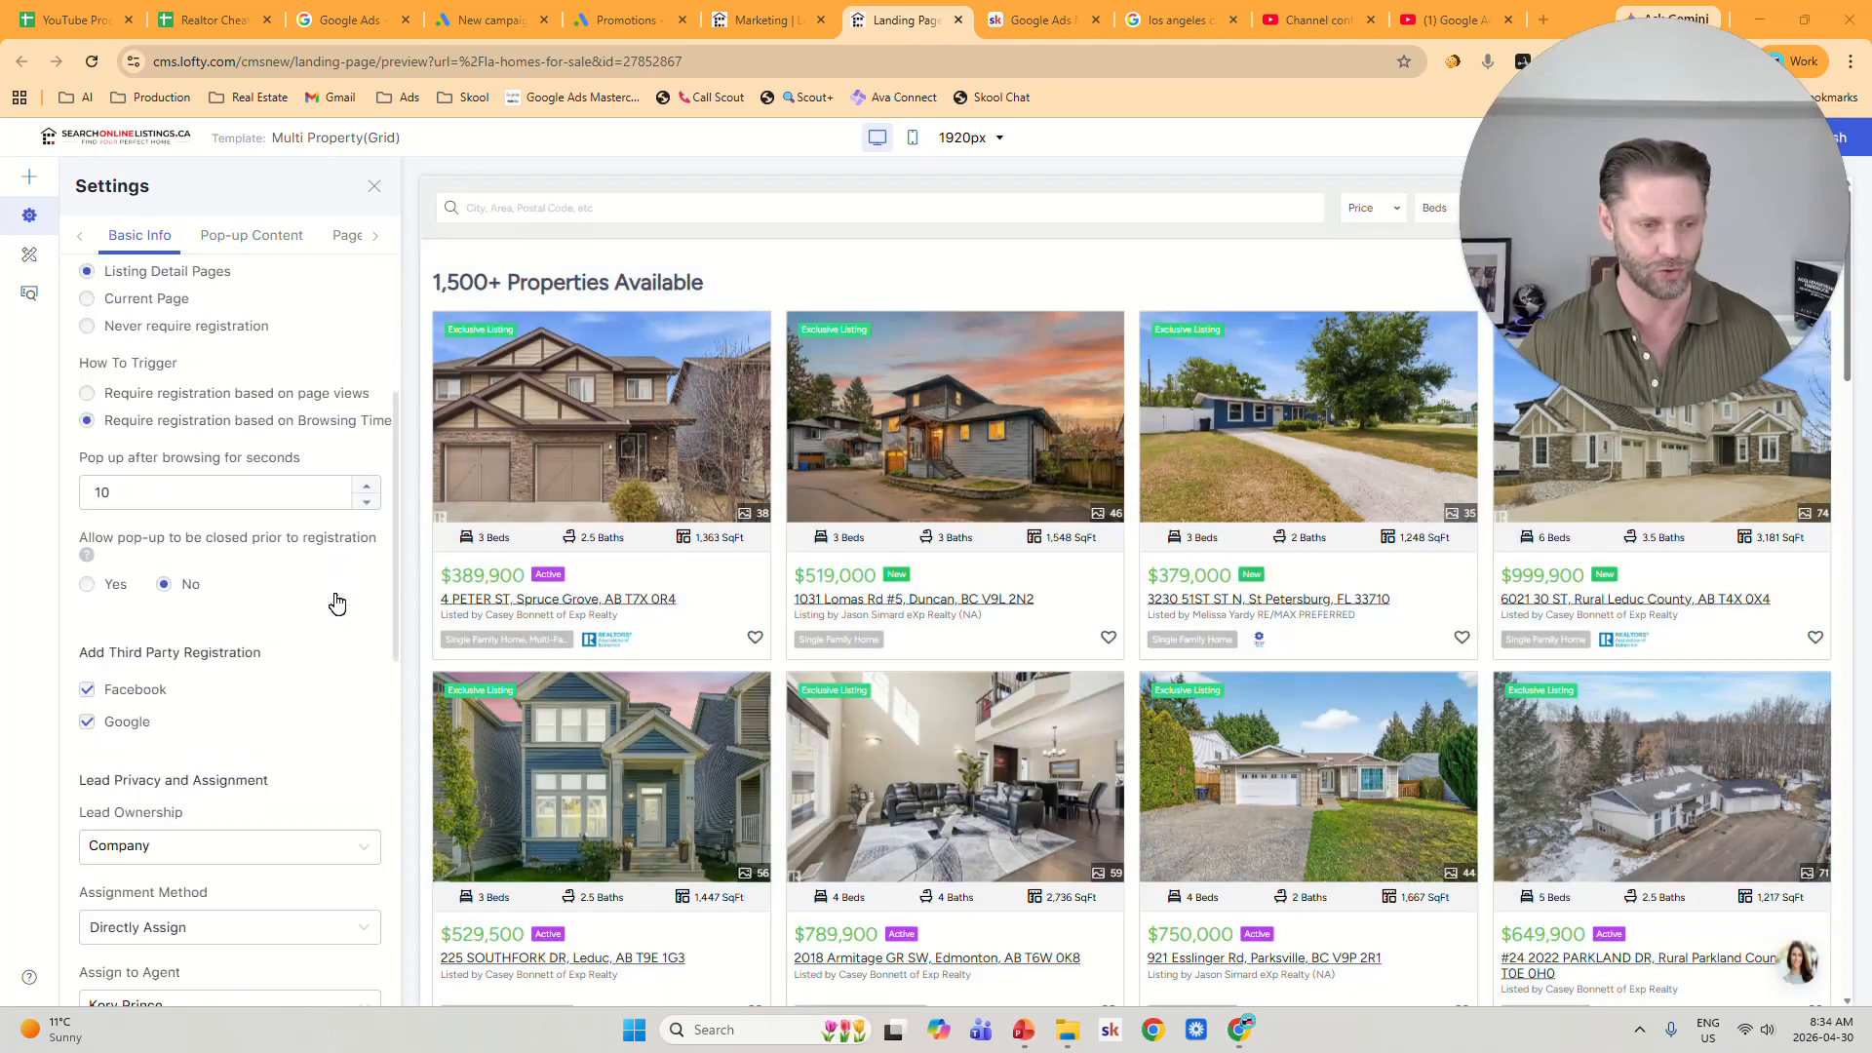
pyautogui.scroll(4, 334, 598)
pyautogui.scroll(2, 183, 604)
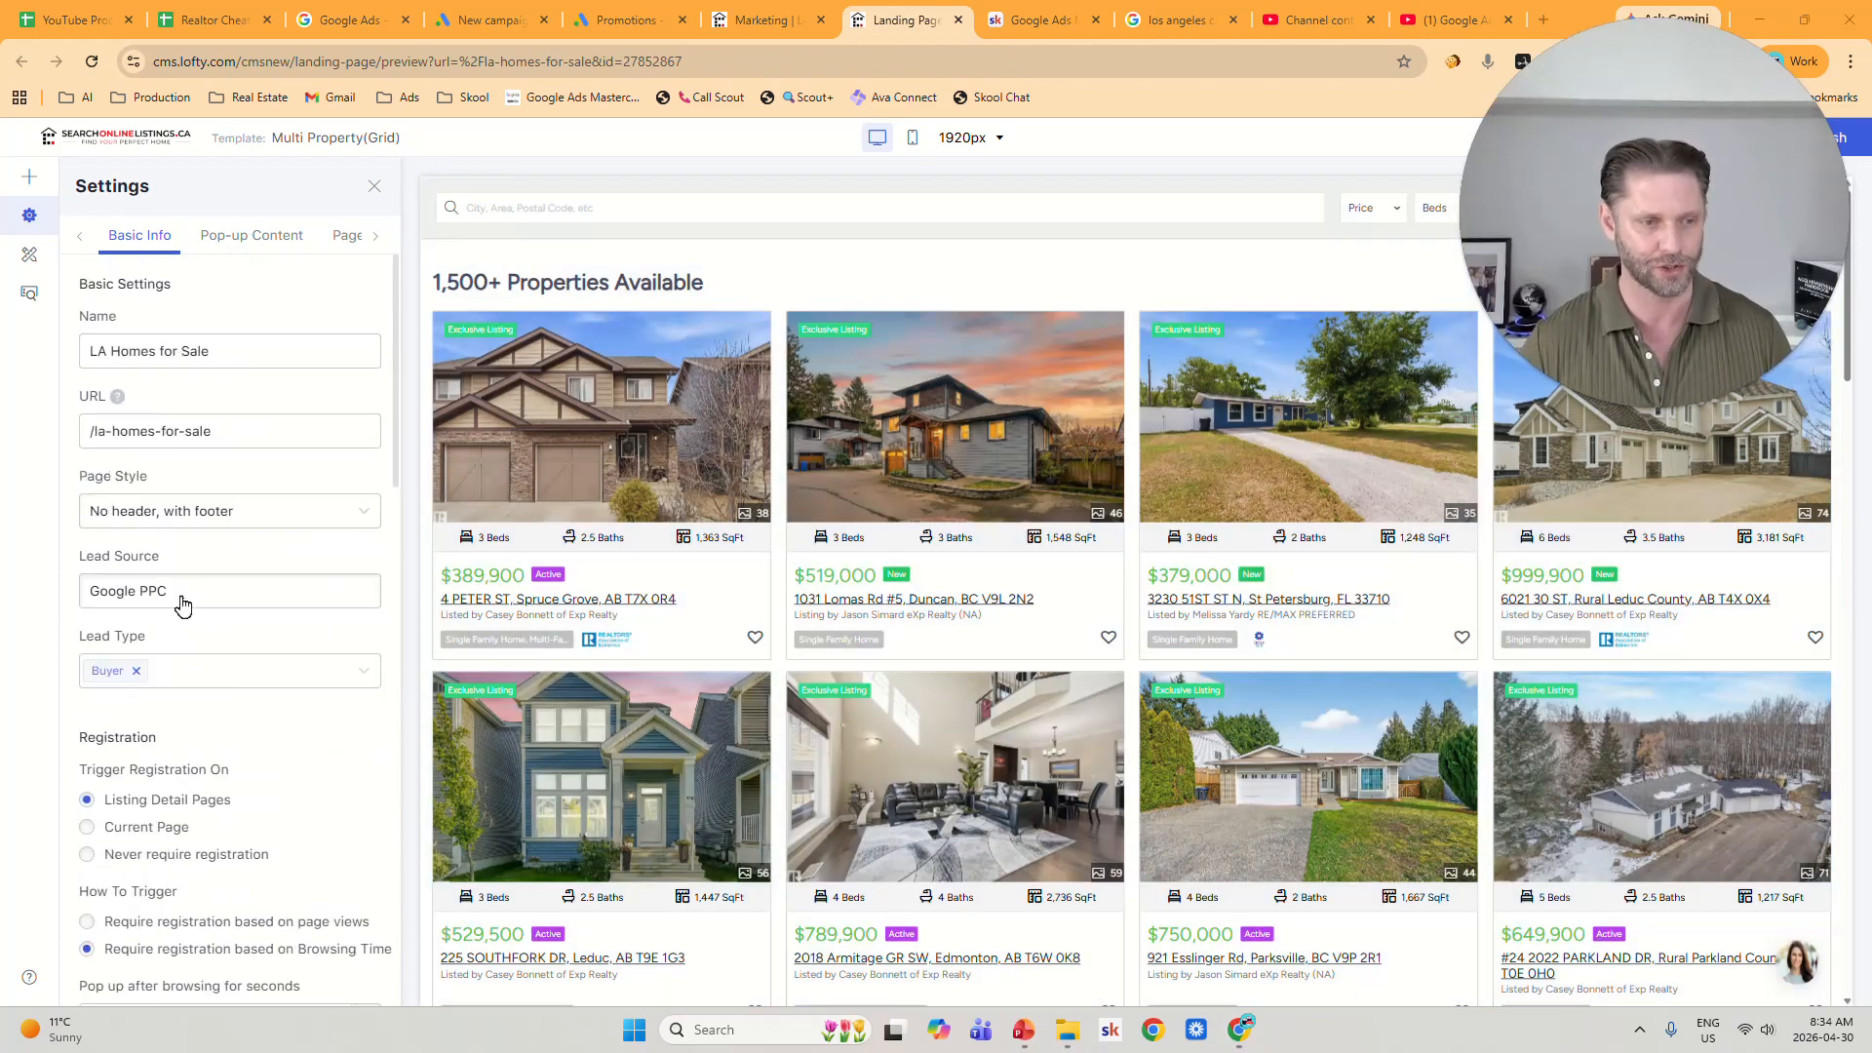
pyautogui.scroll(-2, 268, 556)
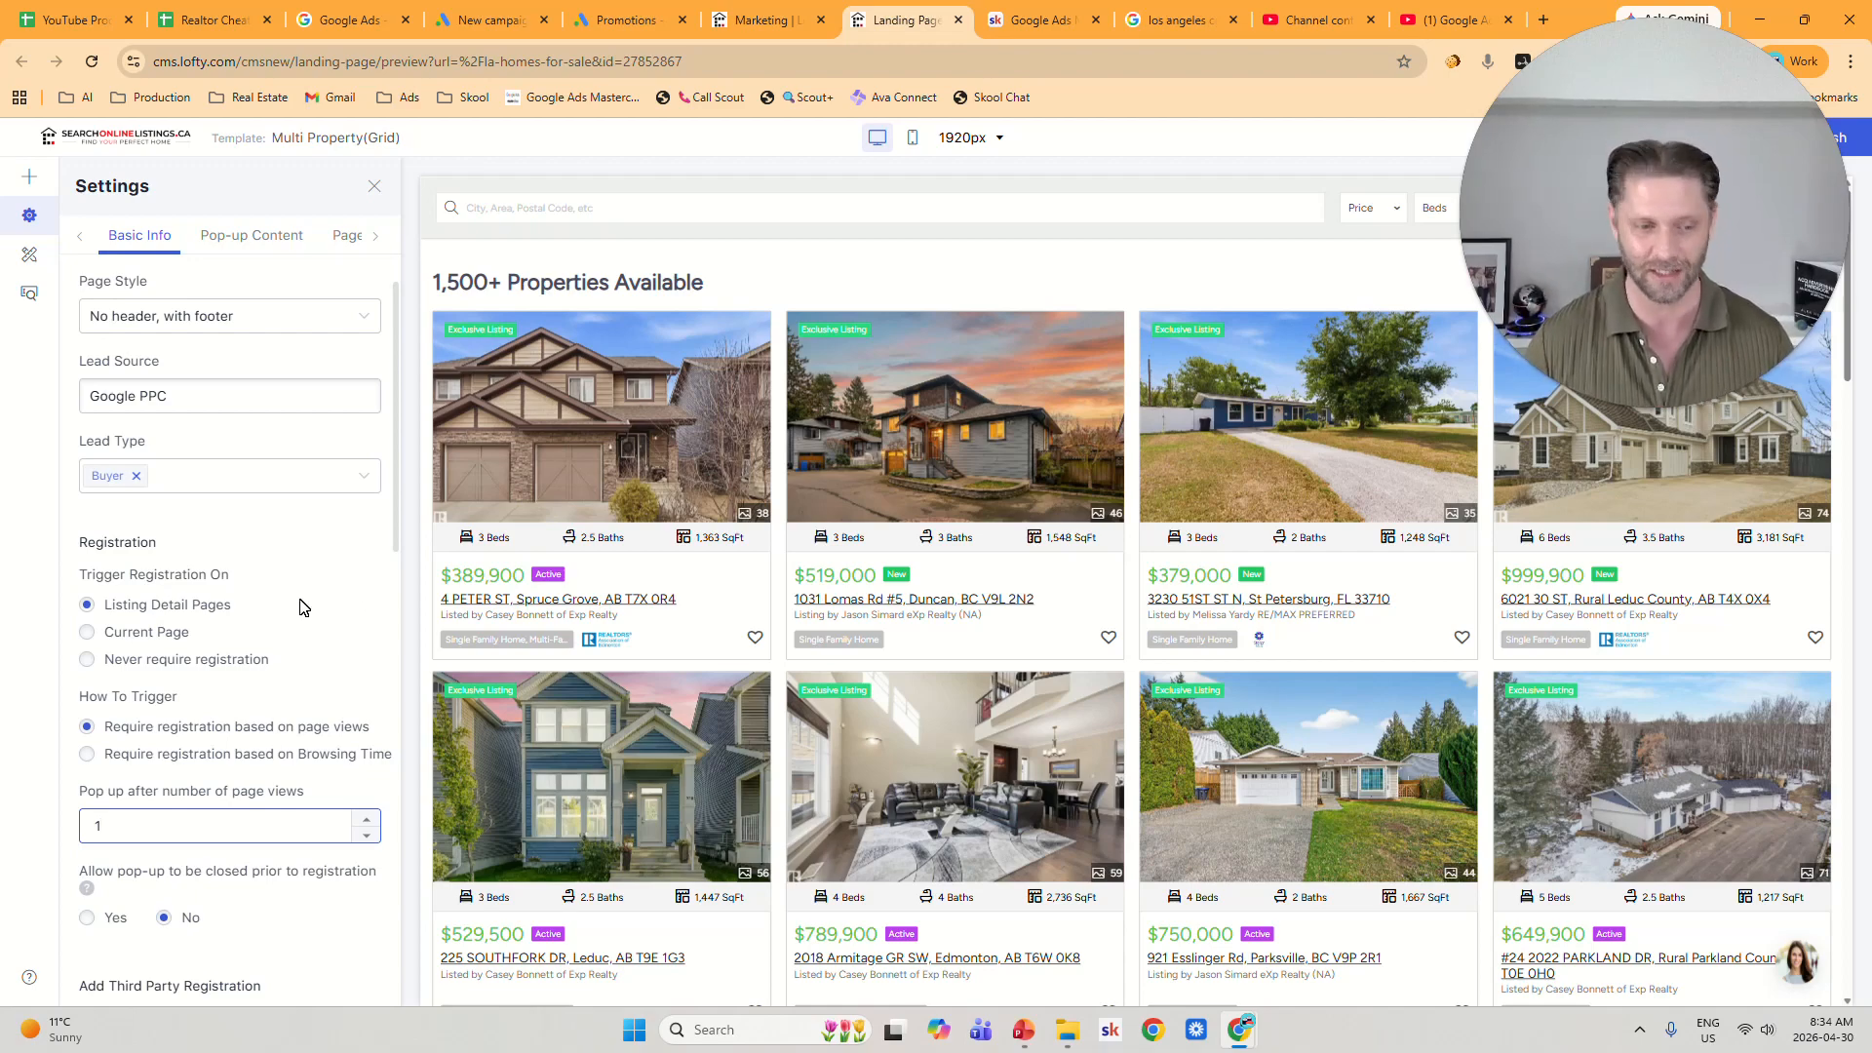
# Look through the remaining basic settings and turn off the landing page's chat box.
pyautogui.scroll(-4, 299, 607)
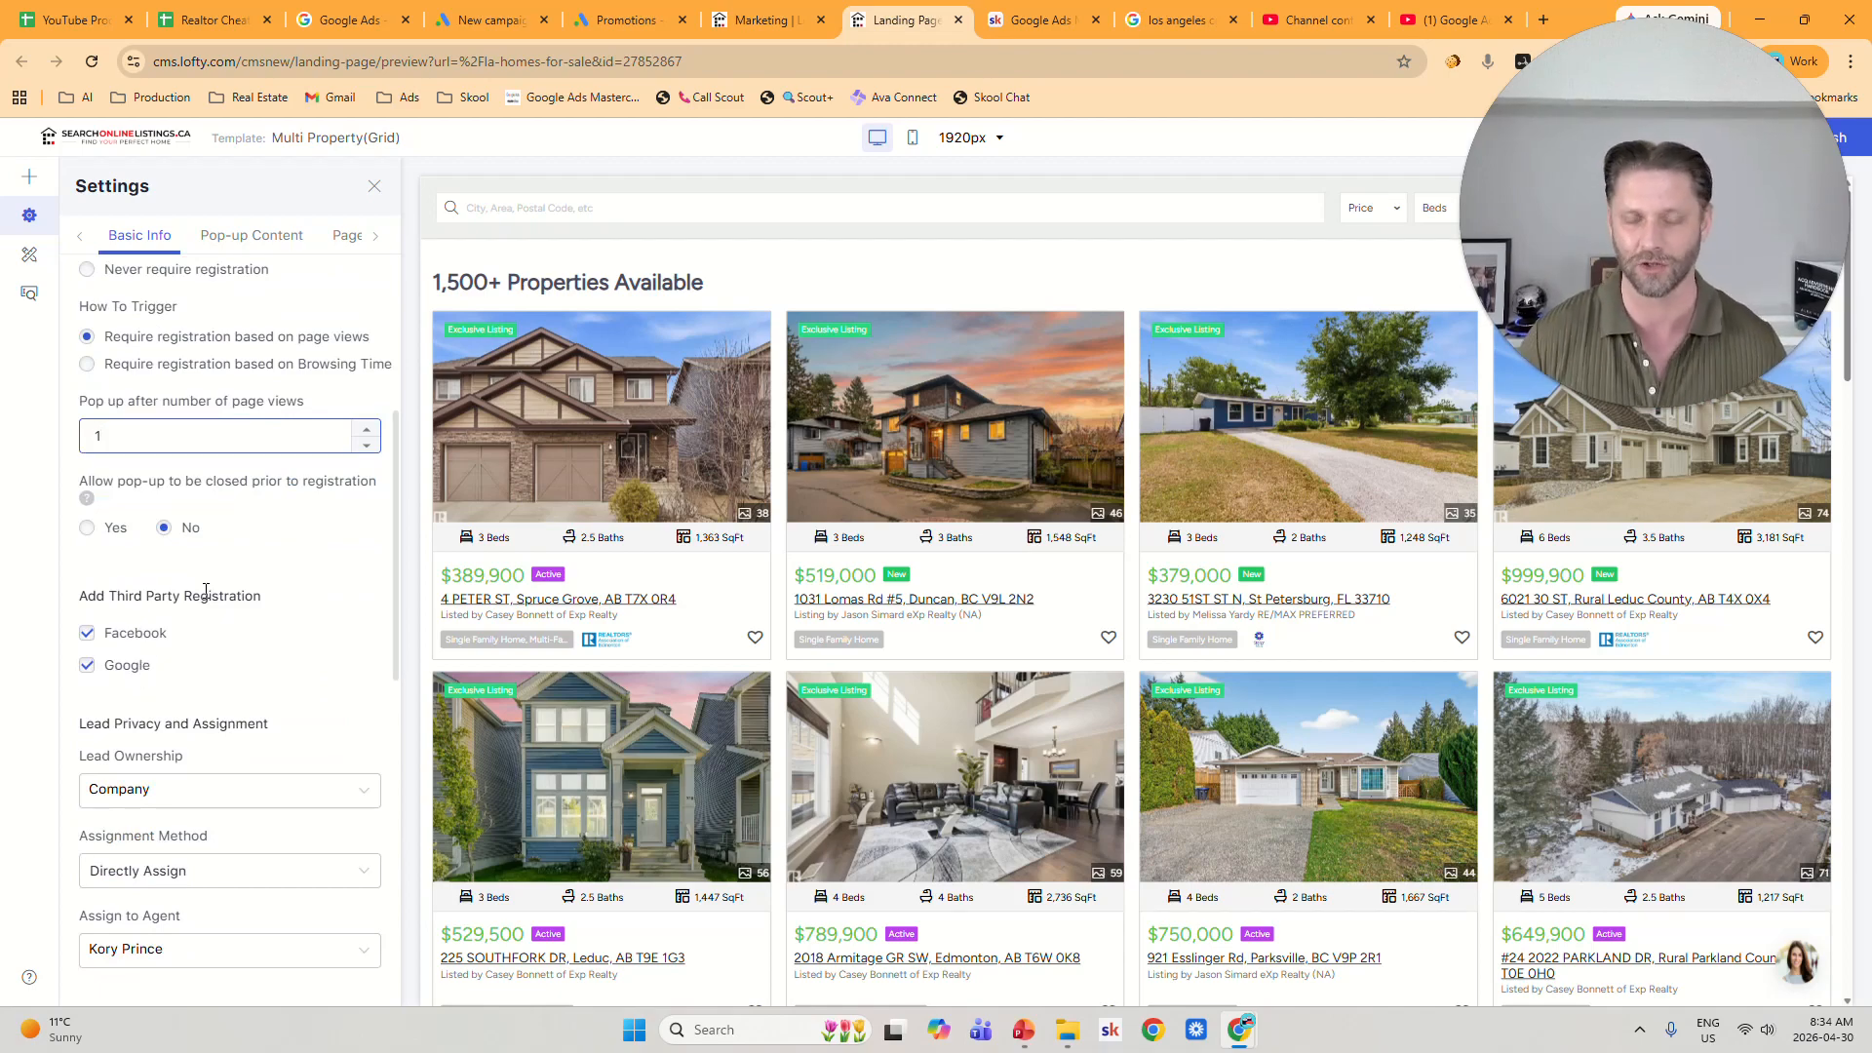
pyautogui.scroll(-8, 329, 607)
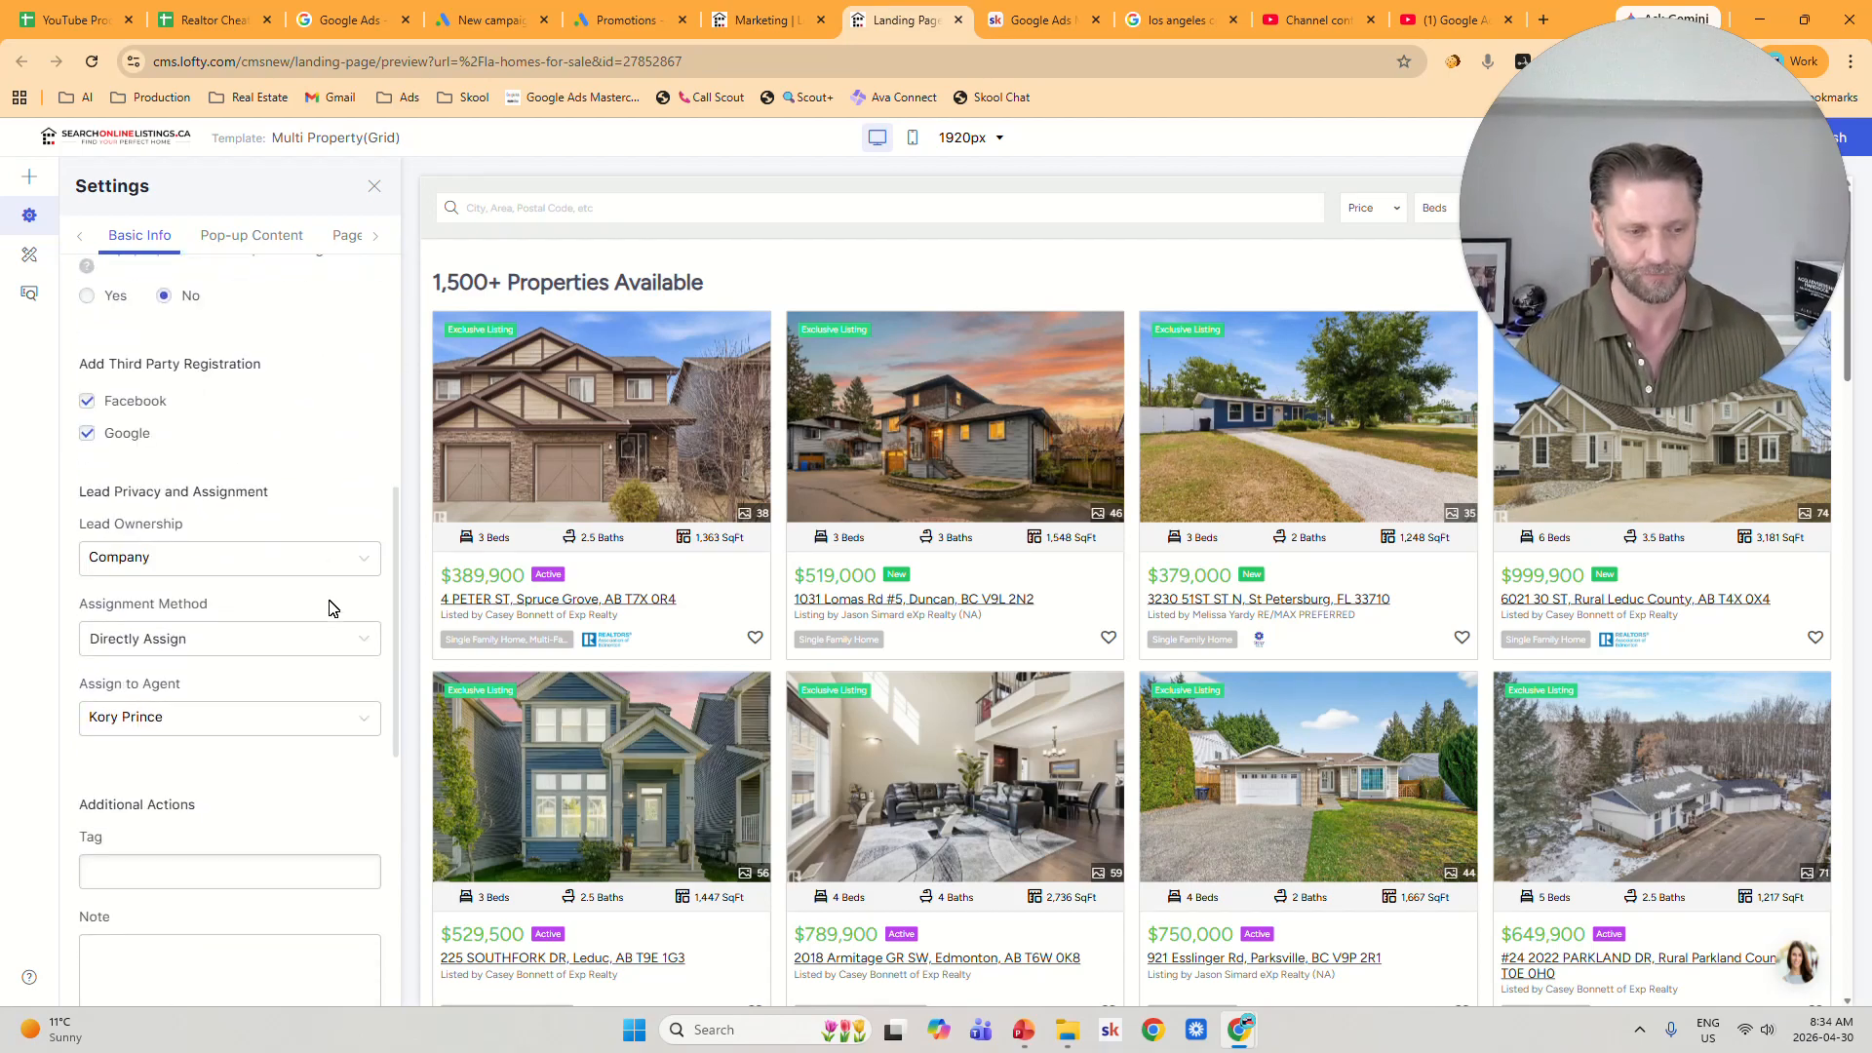
pyautogui.scroll(-3, 329, 608)
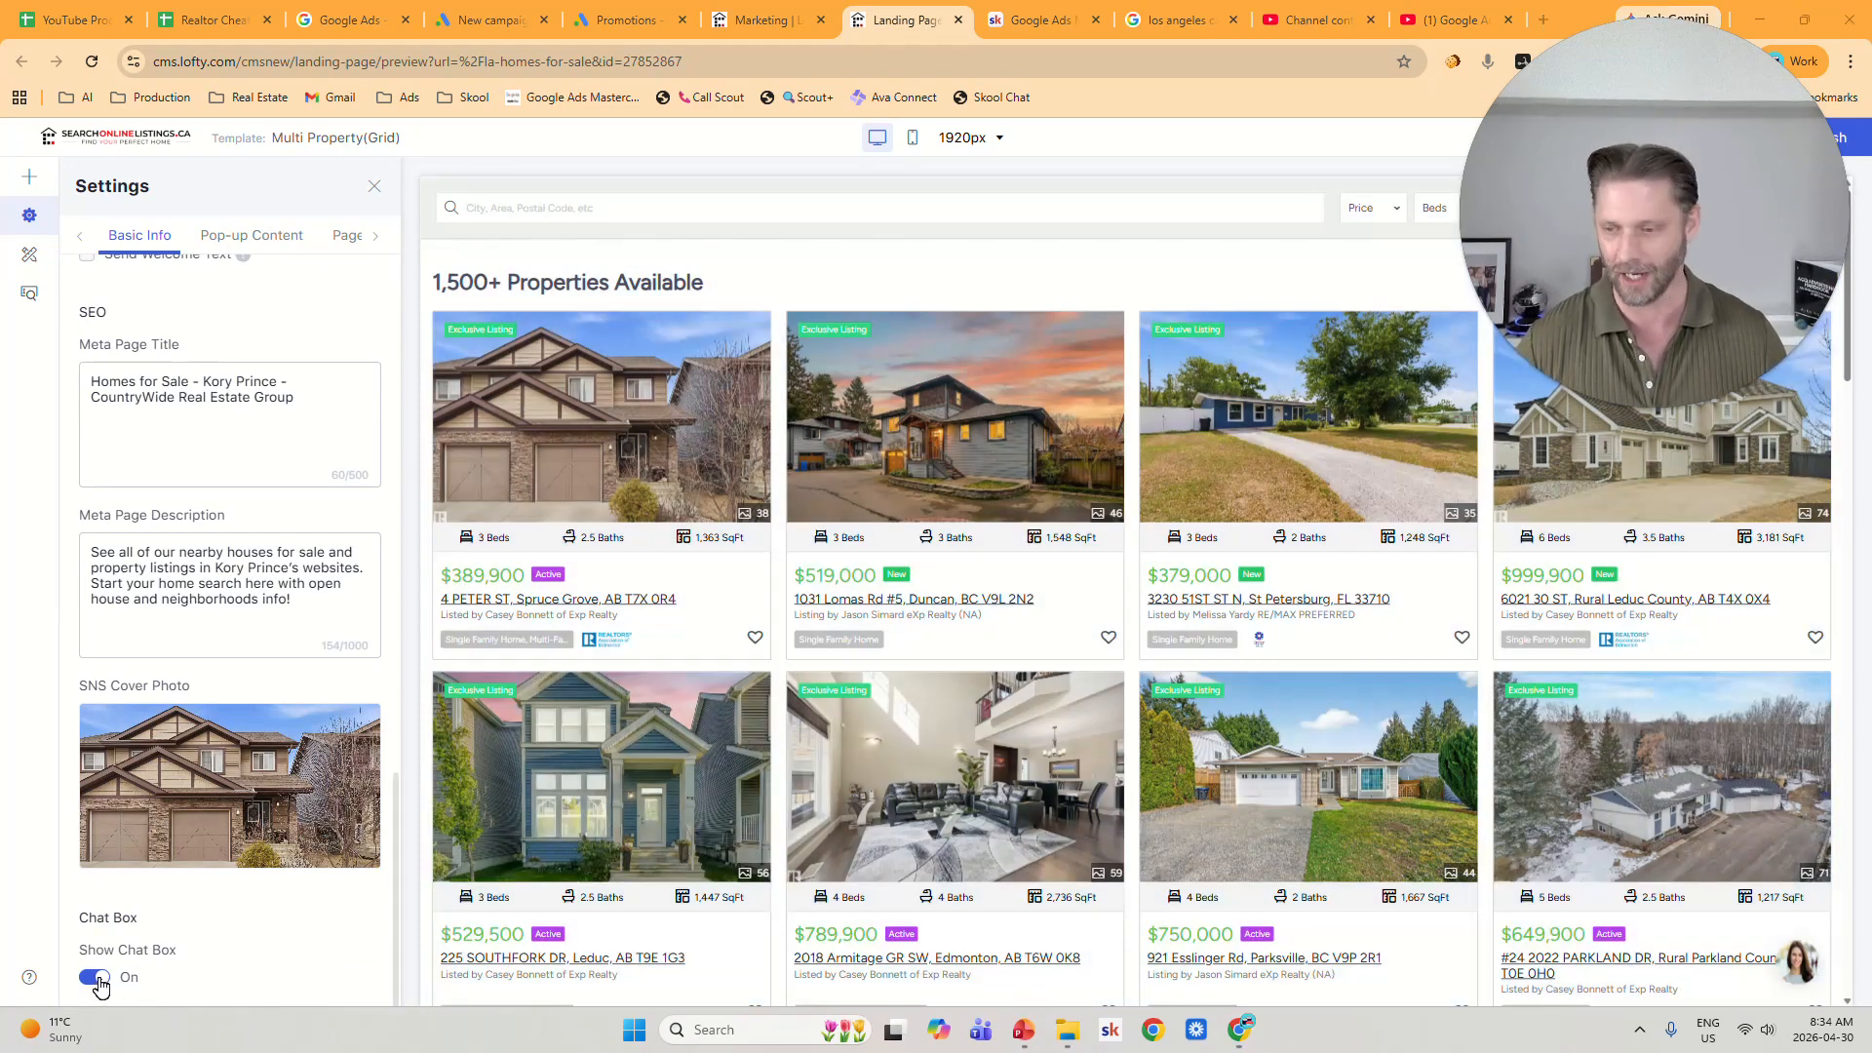
pyautogui.click(95, 978)
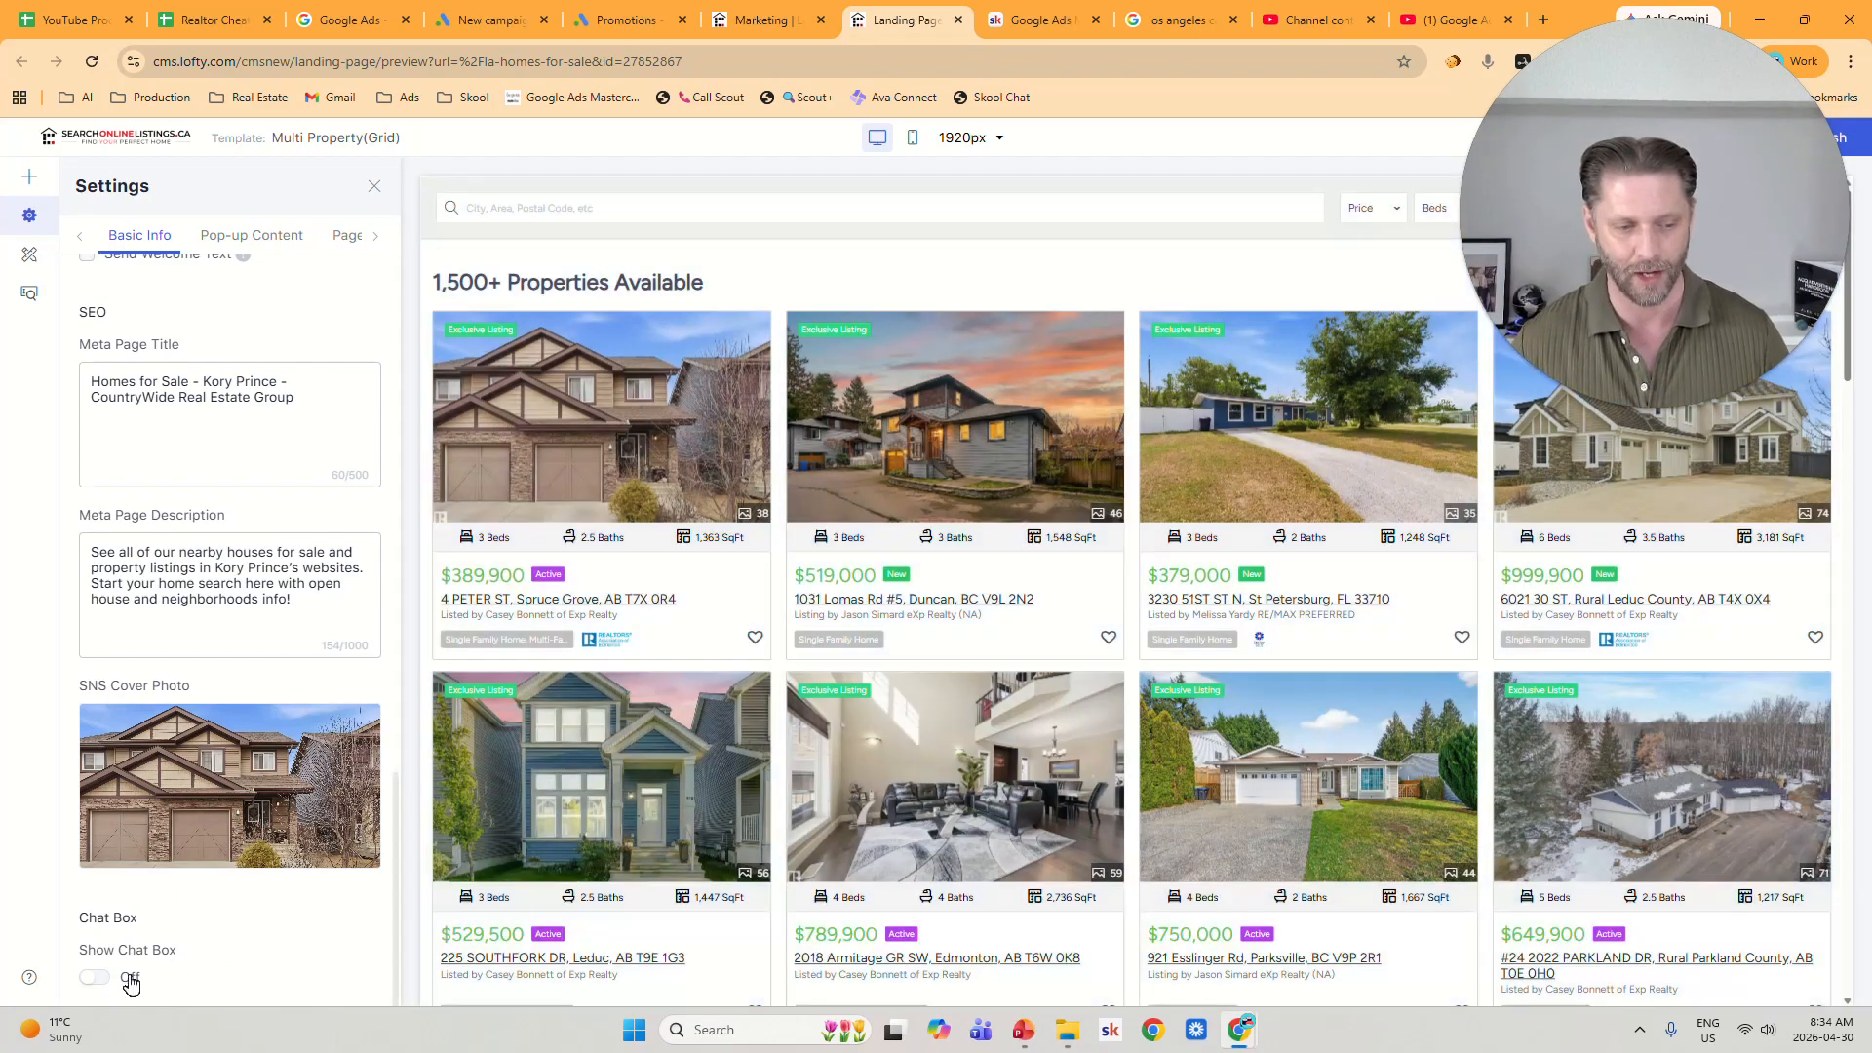
pyautogui.click(100, 980)
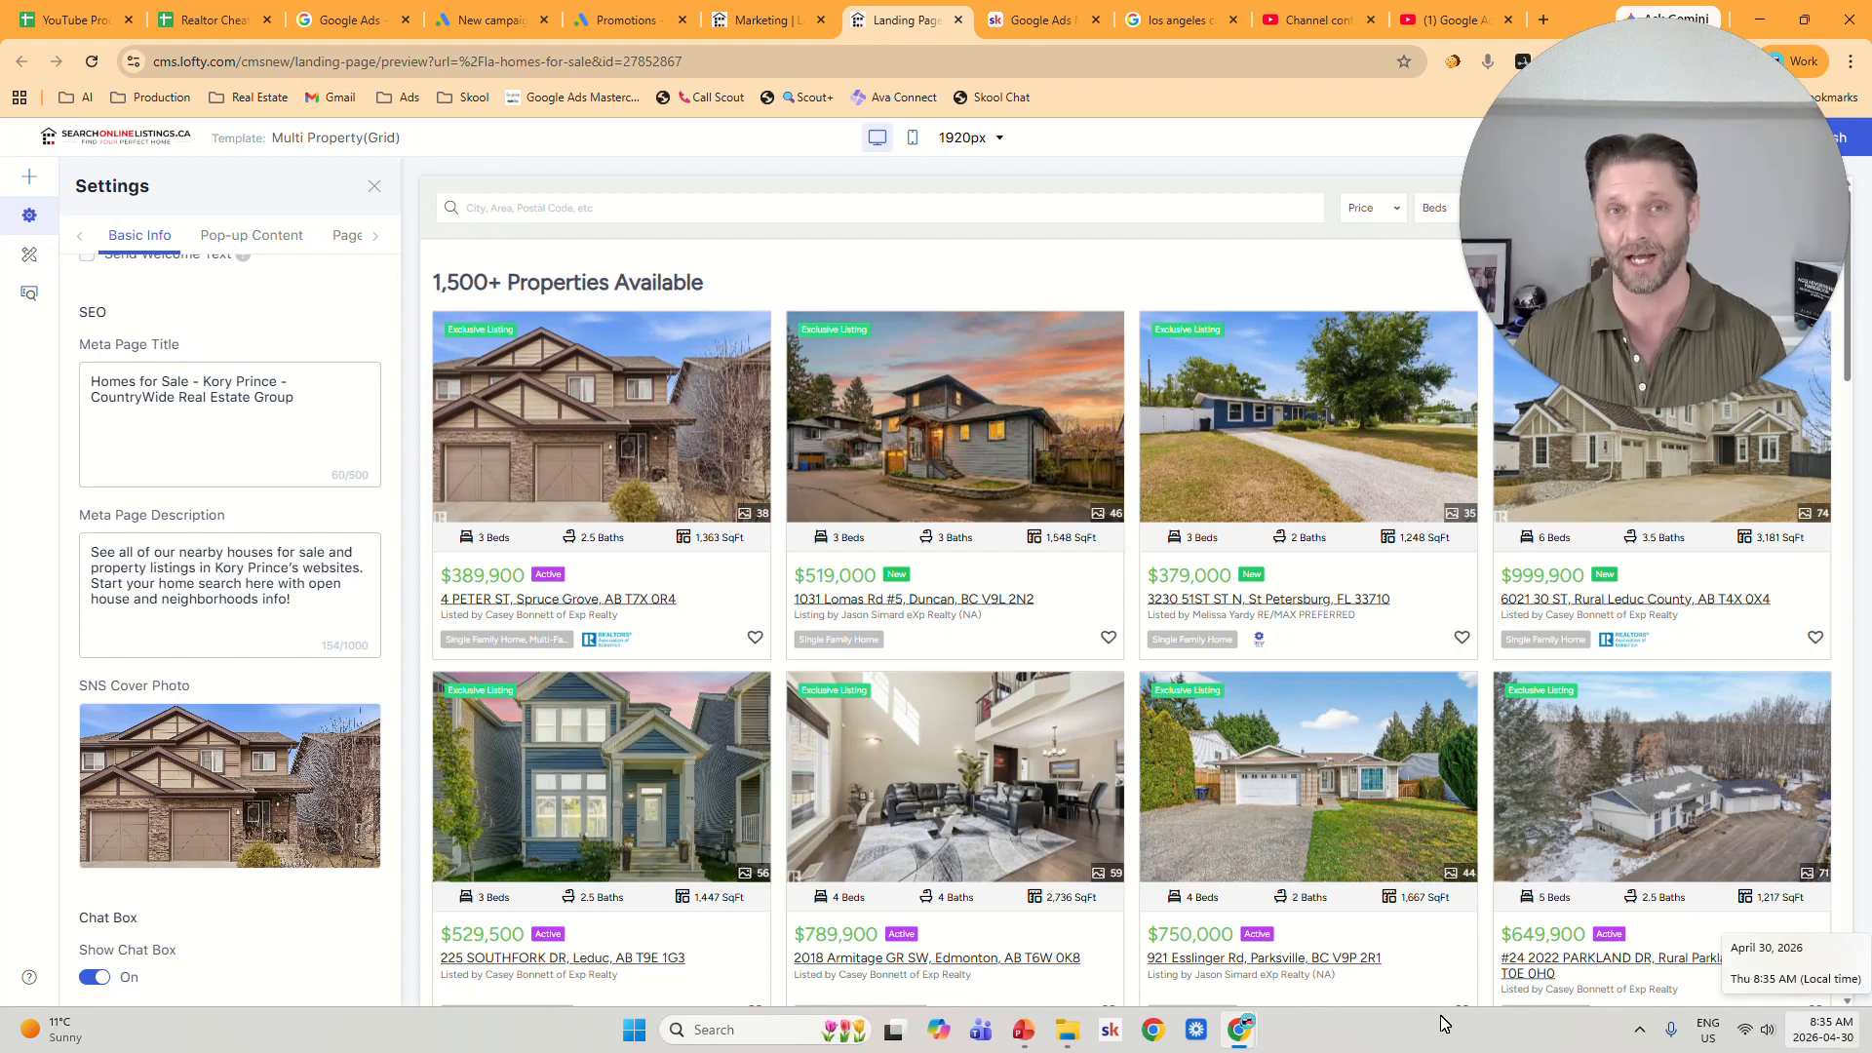
pyautogui.click(96, 978)
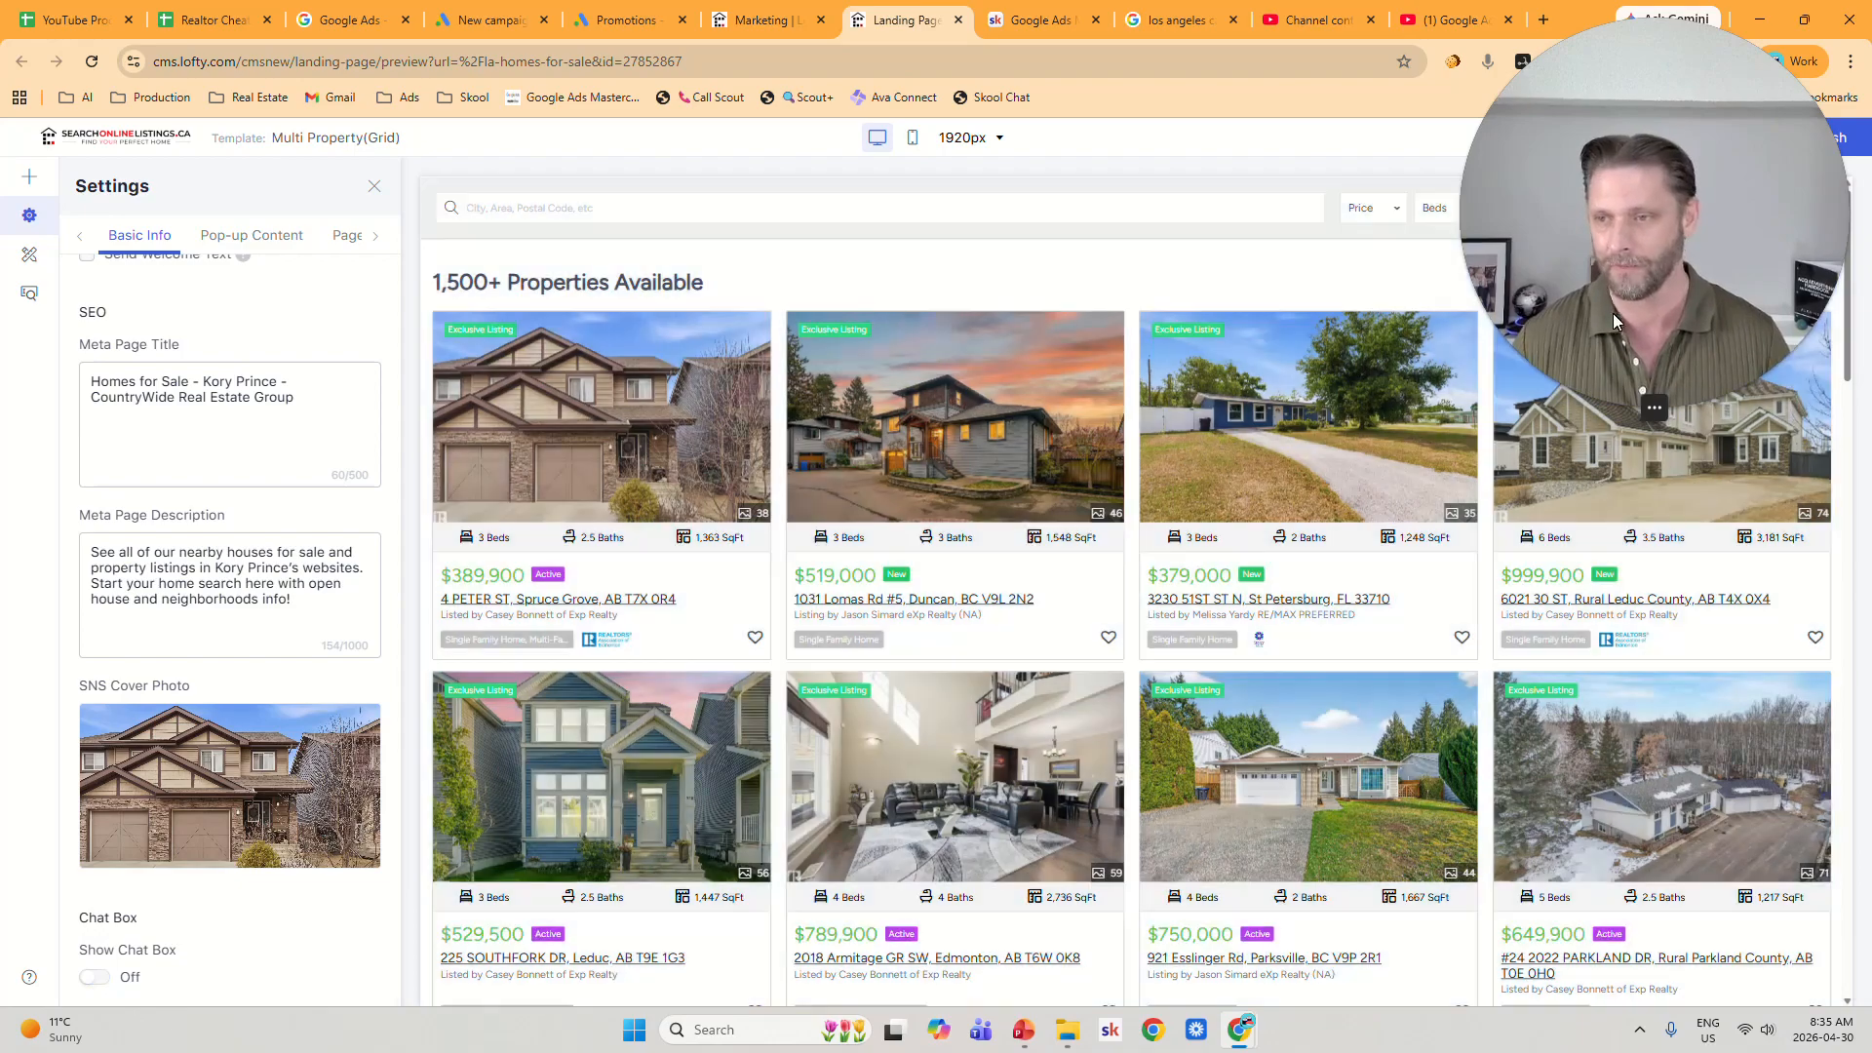
# Publish the landing page, opt out of further reminders and dismiss the marketing options.
pyautogui.moveTo(1613, 313); pyautogui.dragTo(1427, 315)
pyautogui.click(1827, 139)
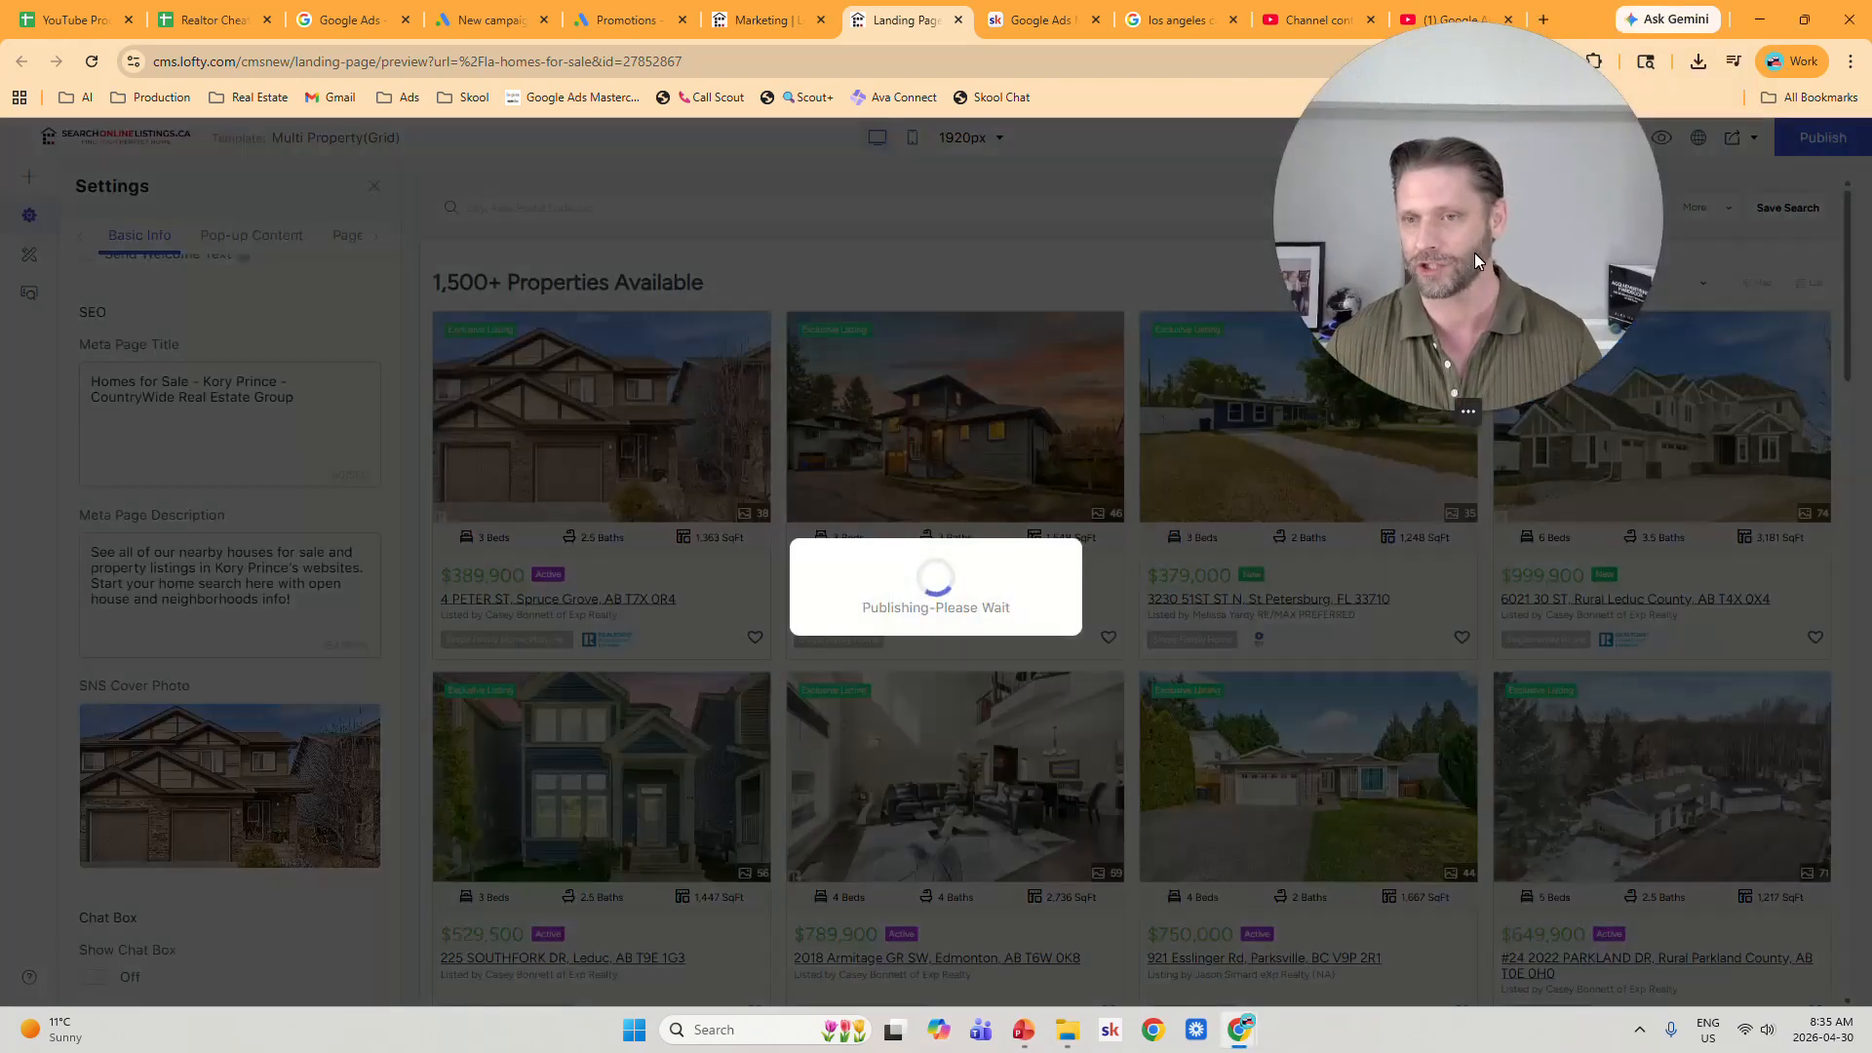
pyautogui.click(927, 821)
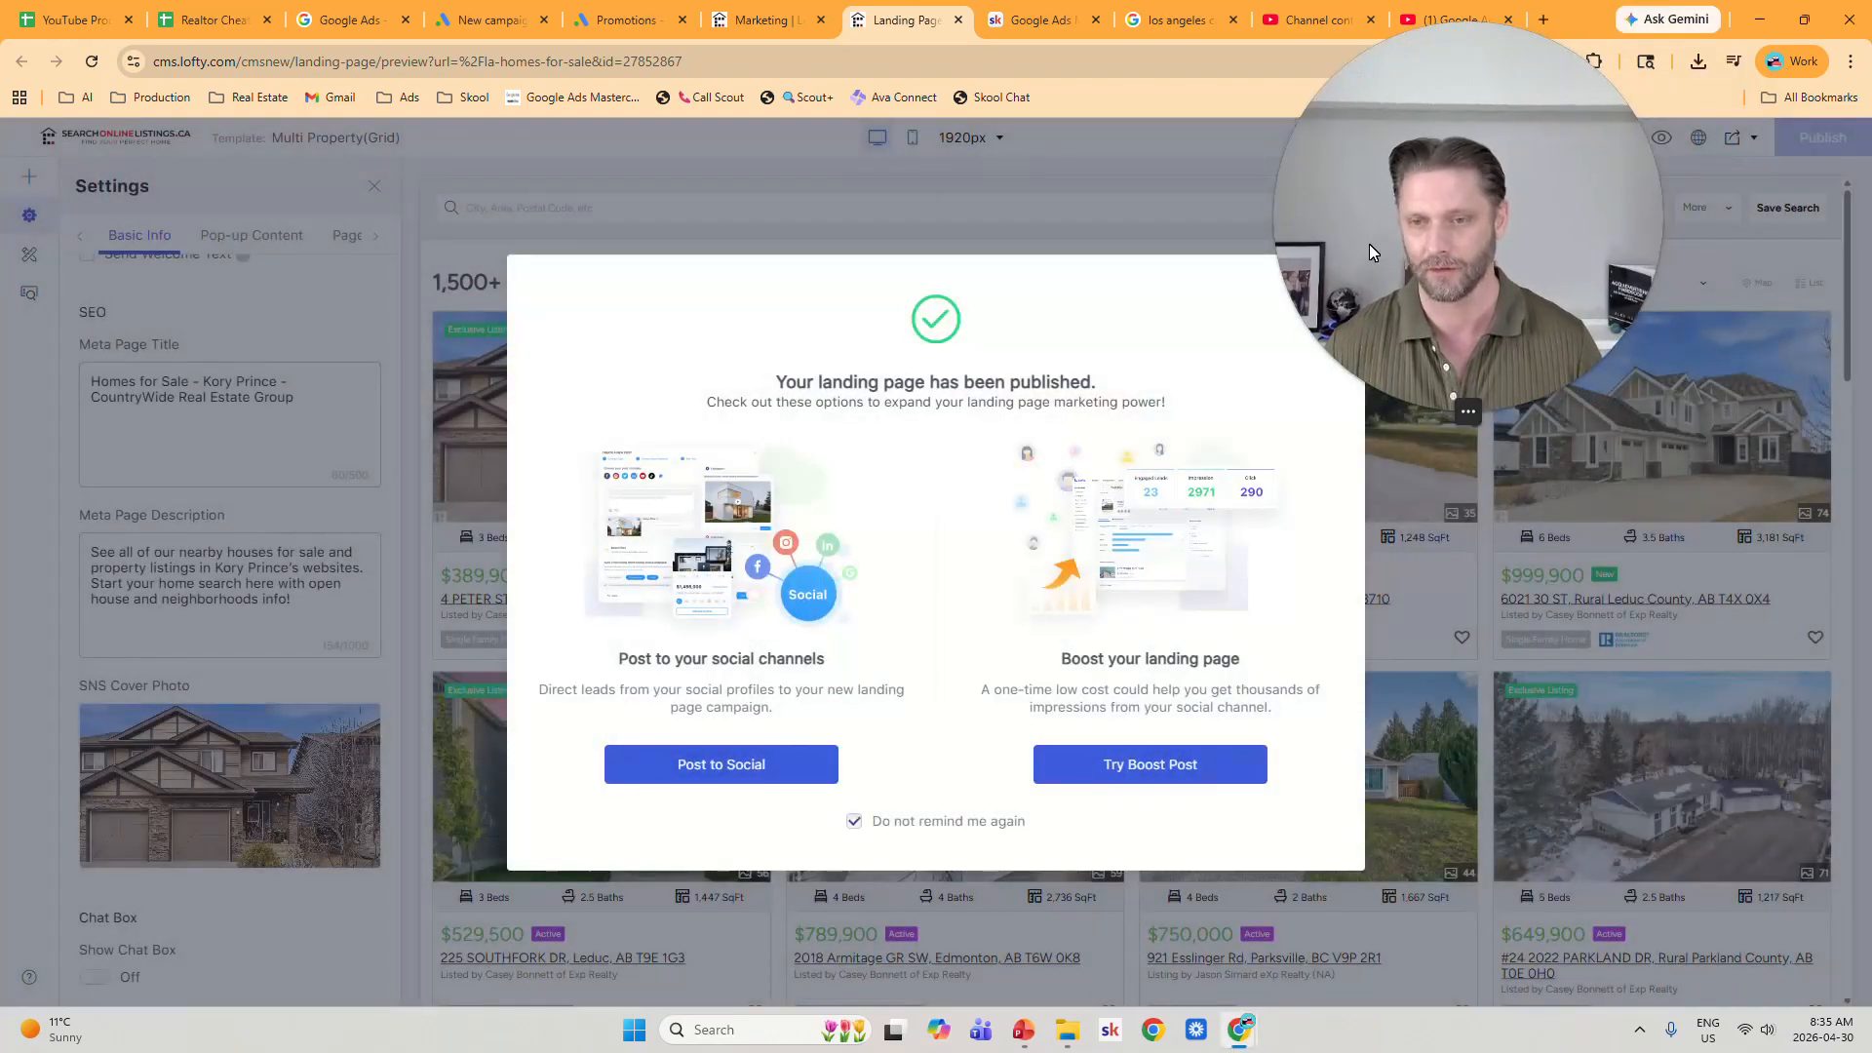
pyautogui.click(1331, 282)
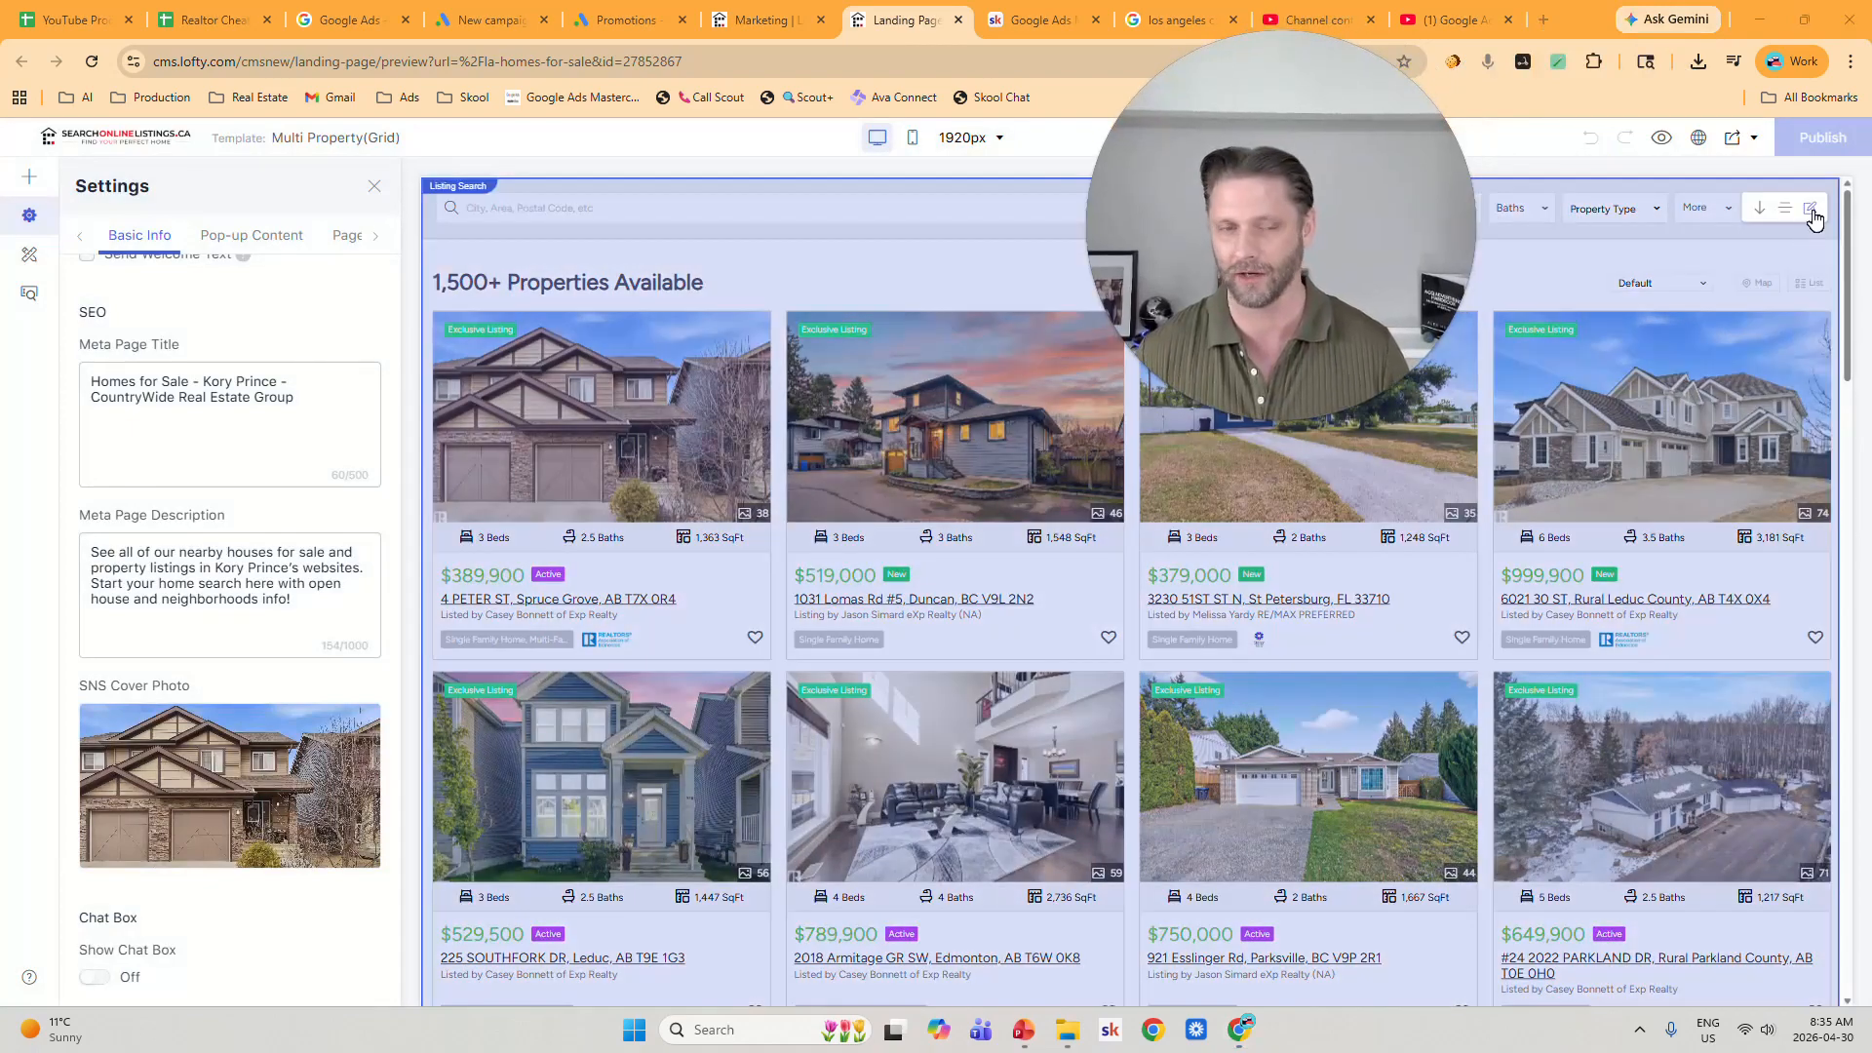
# Edit the Listing Search block's preset filter and set the purchase type to For Sale.
pyautogui.click(1811, 212)
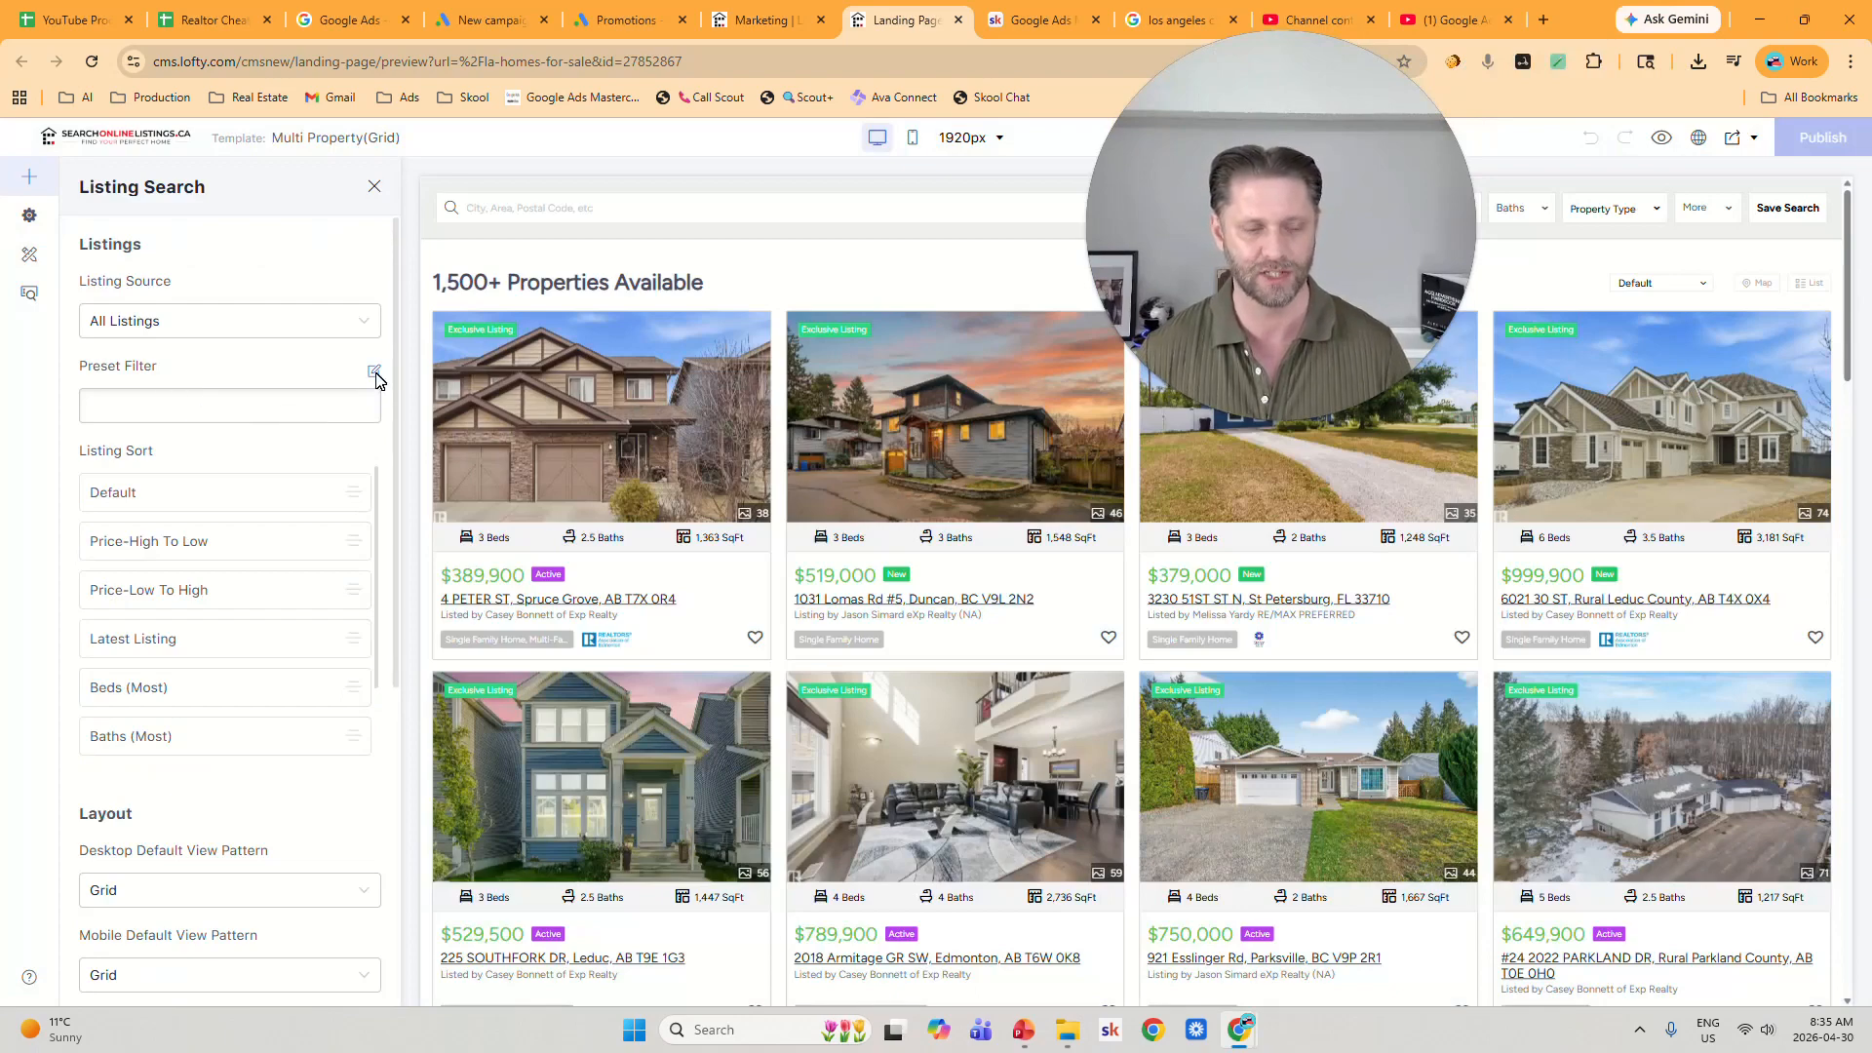
pyautogui.click(374, 374)
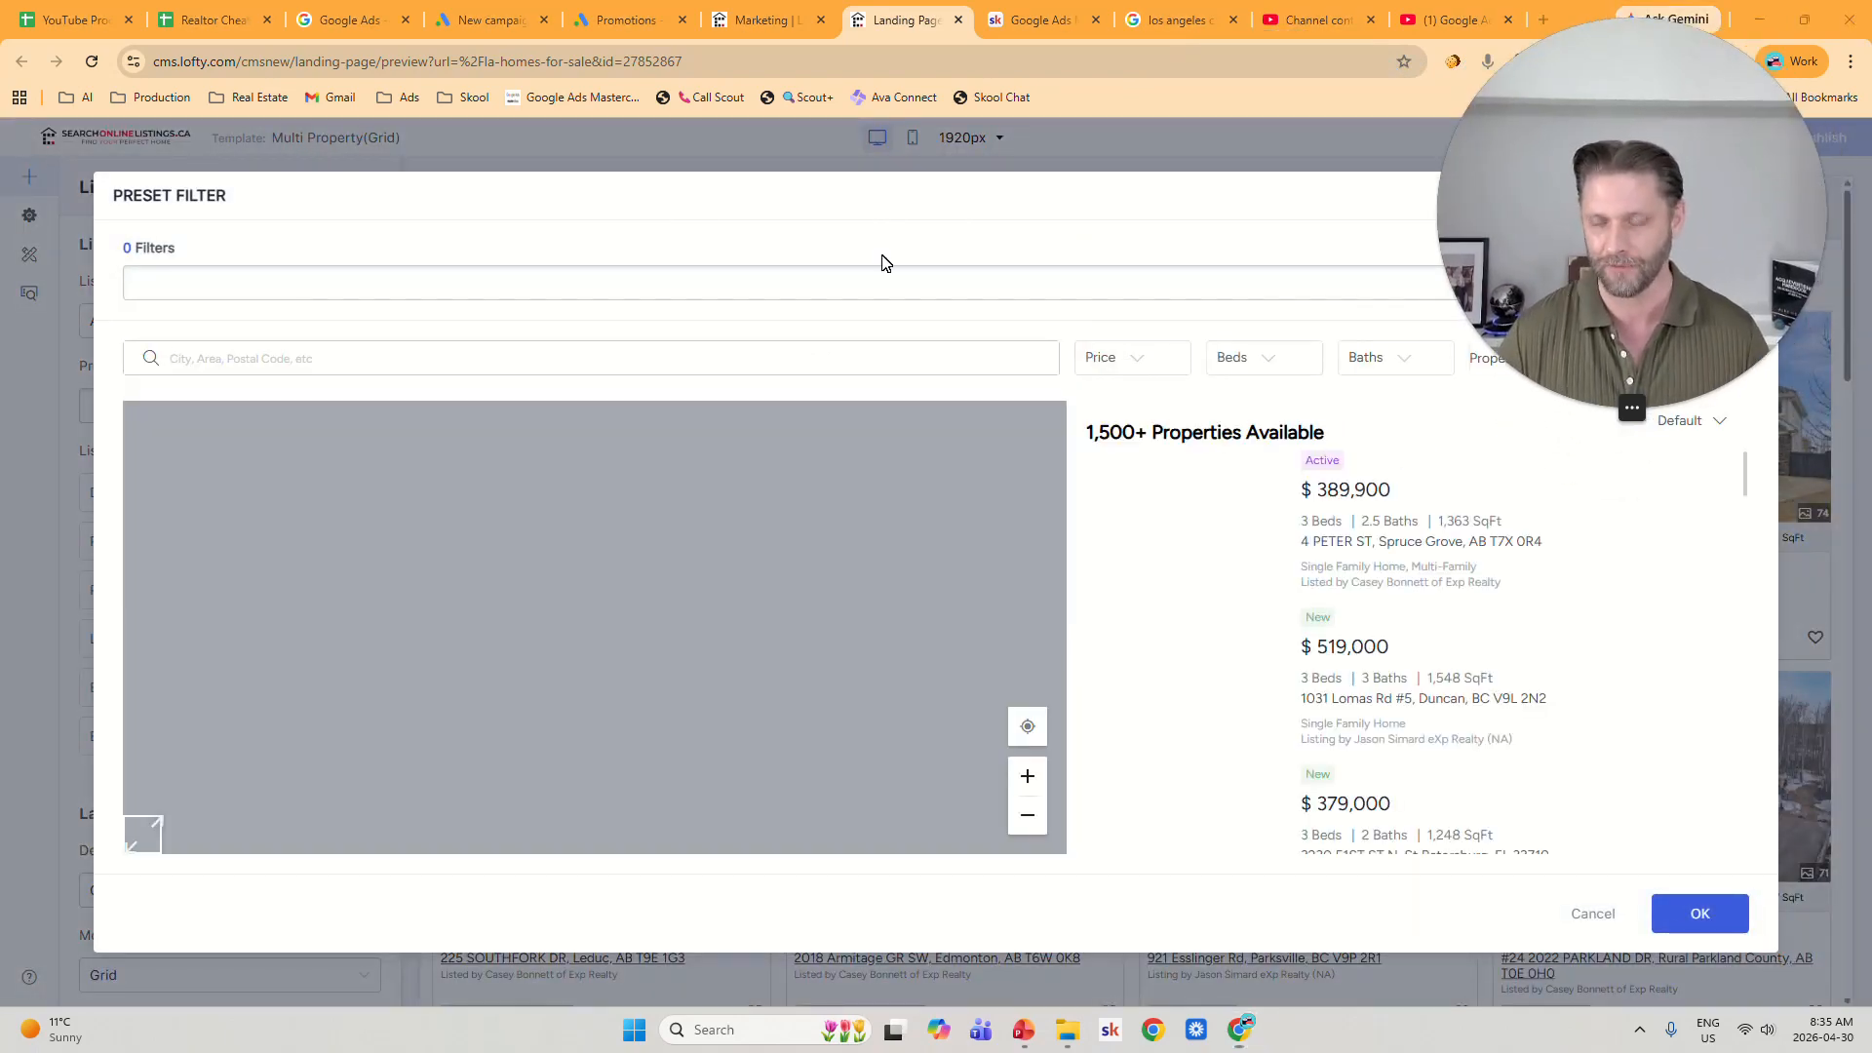
pyautogui.click(1676, 363)
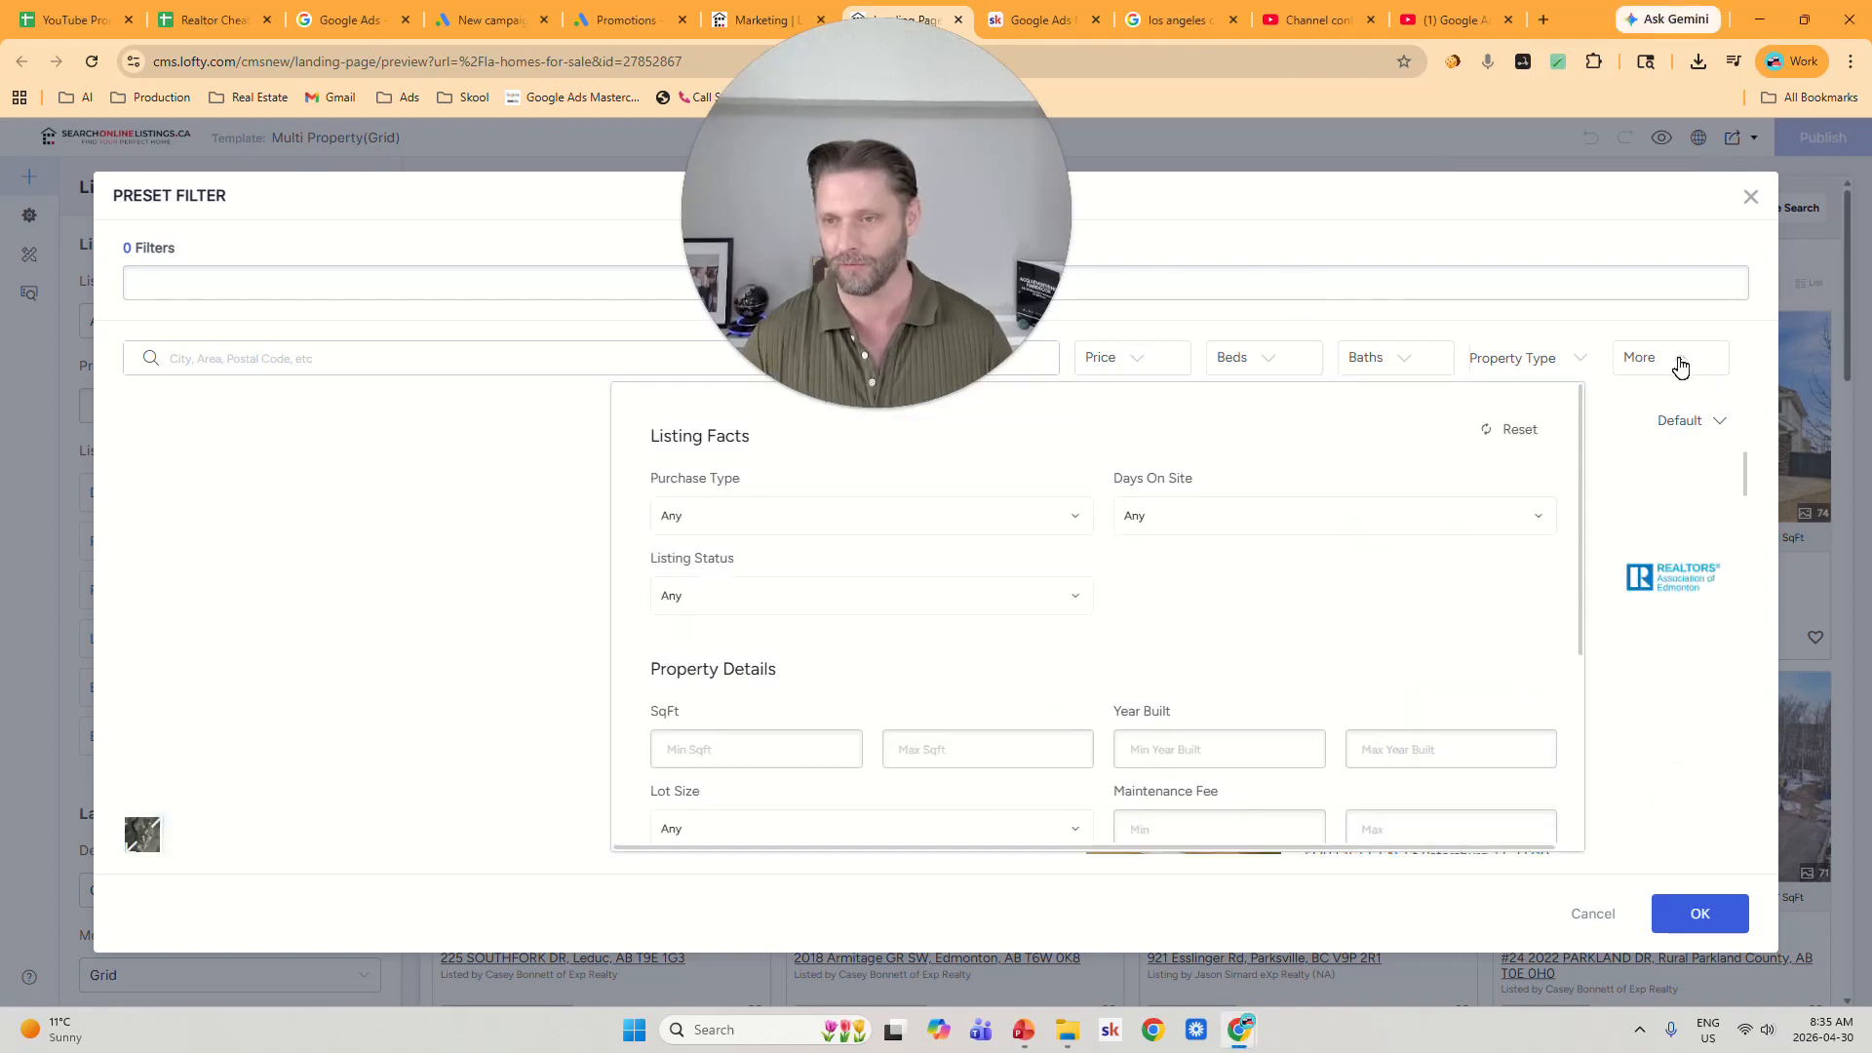
pyautogui.click(820, 524)
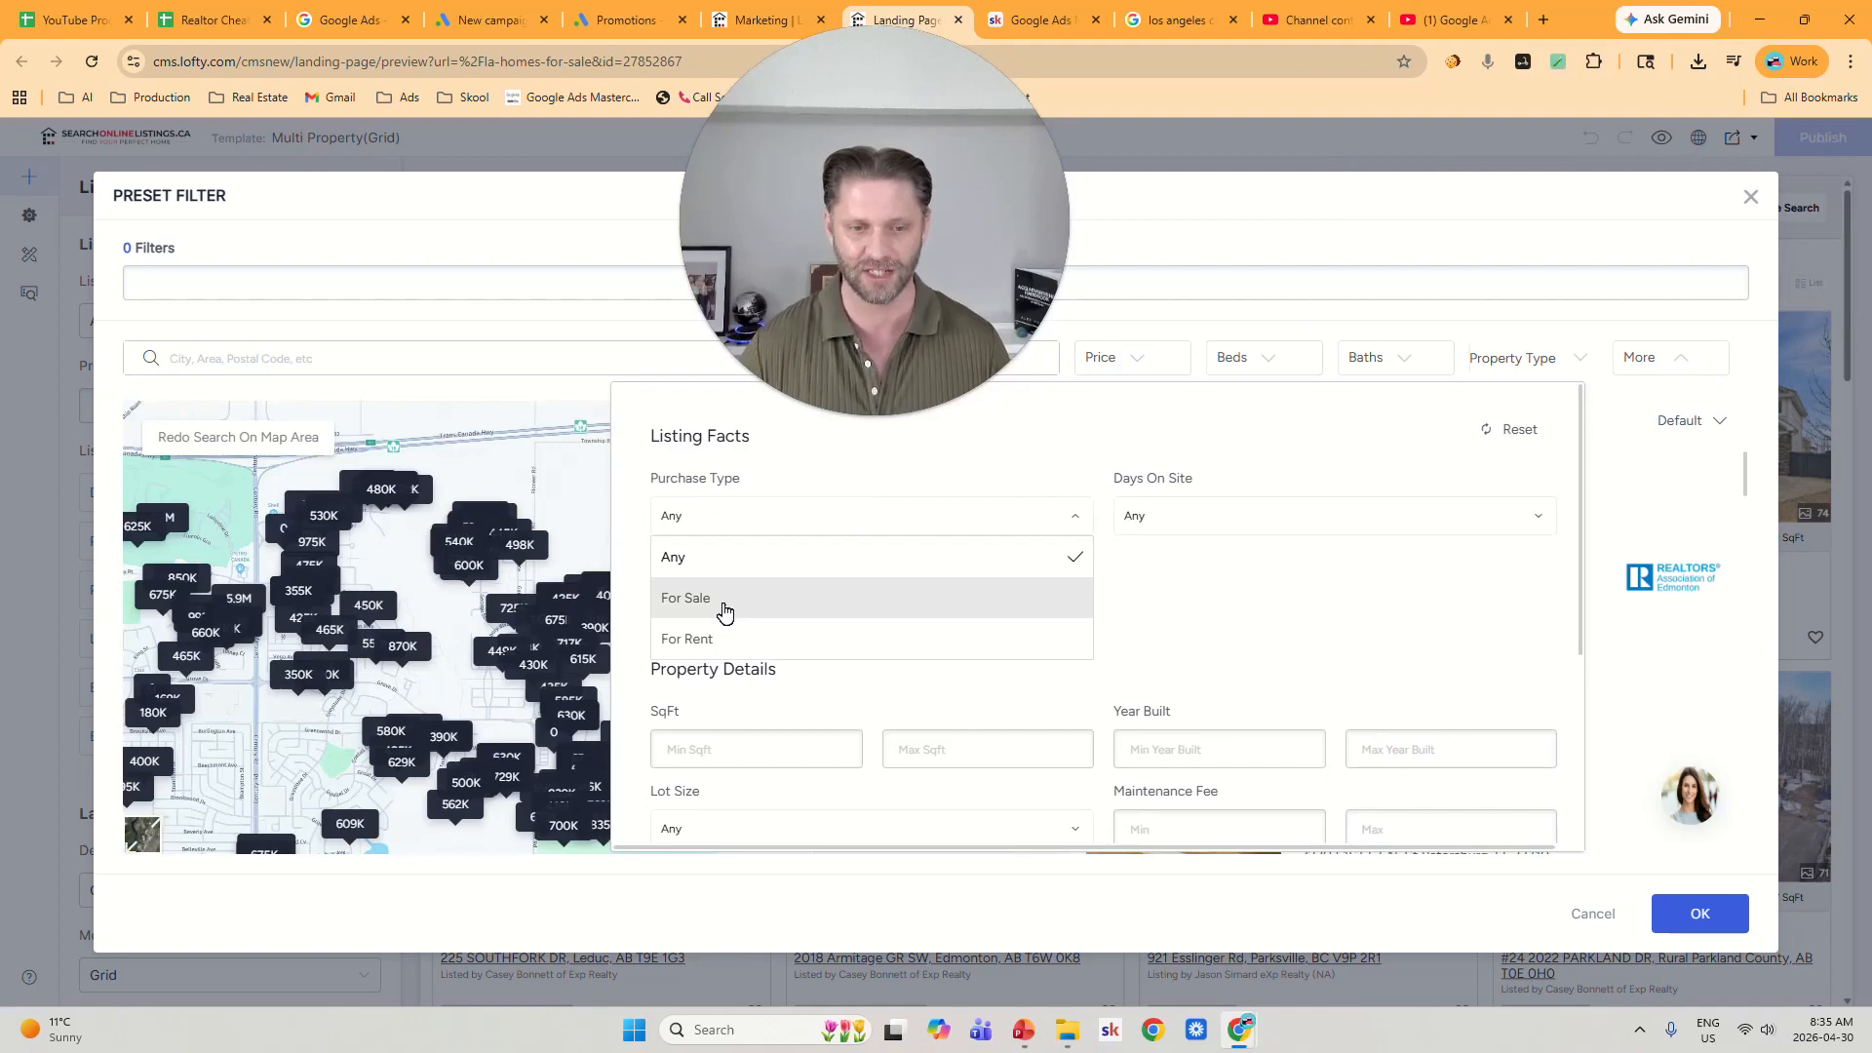
pyautogui.click(725, 600)
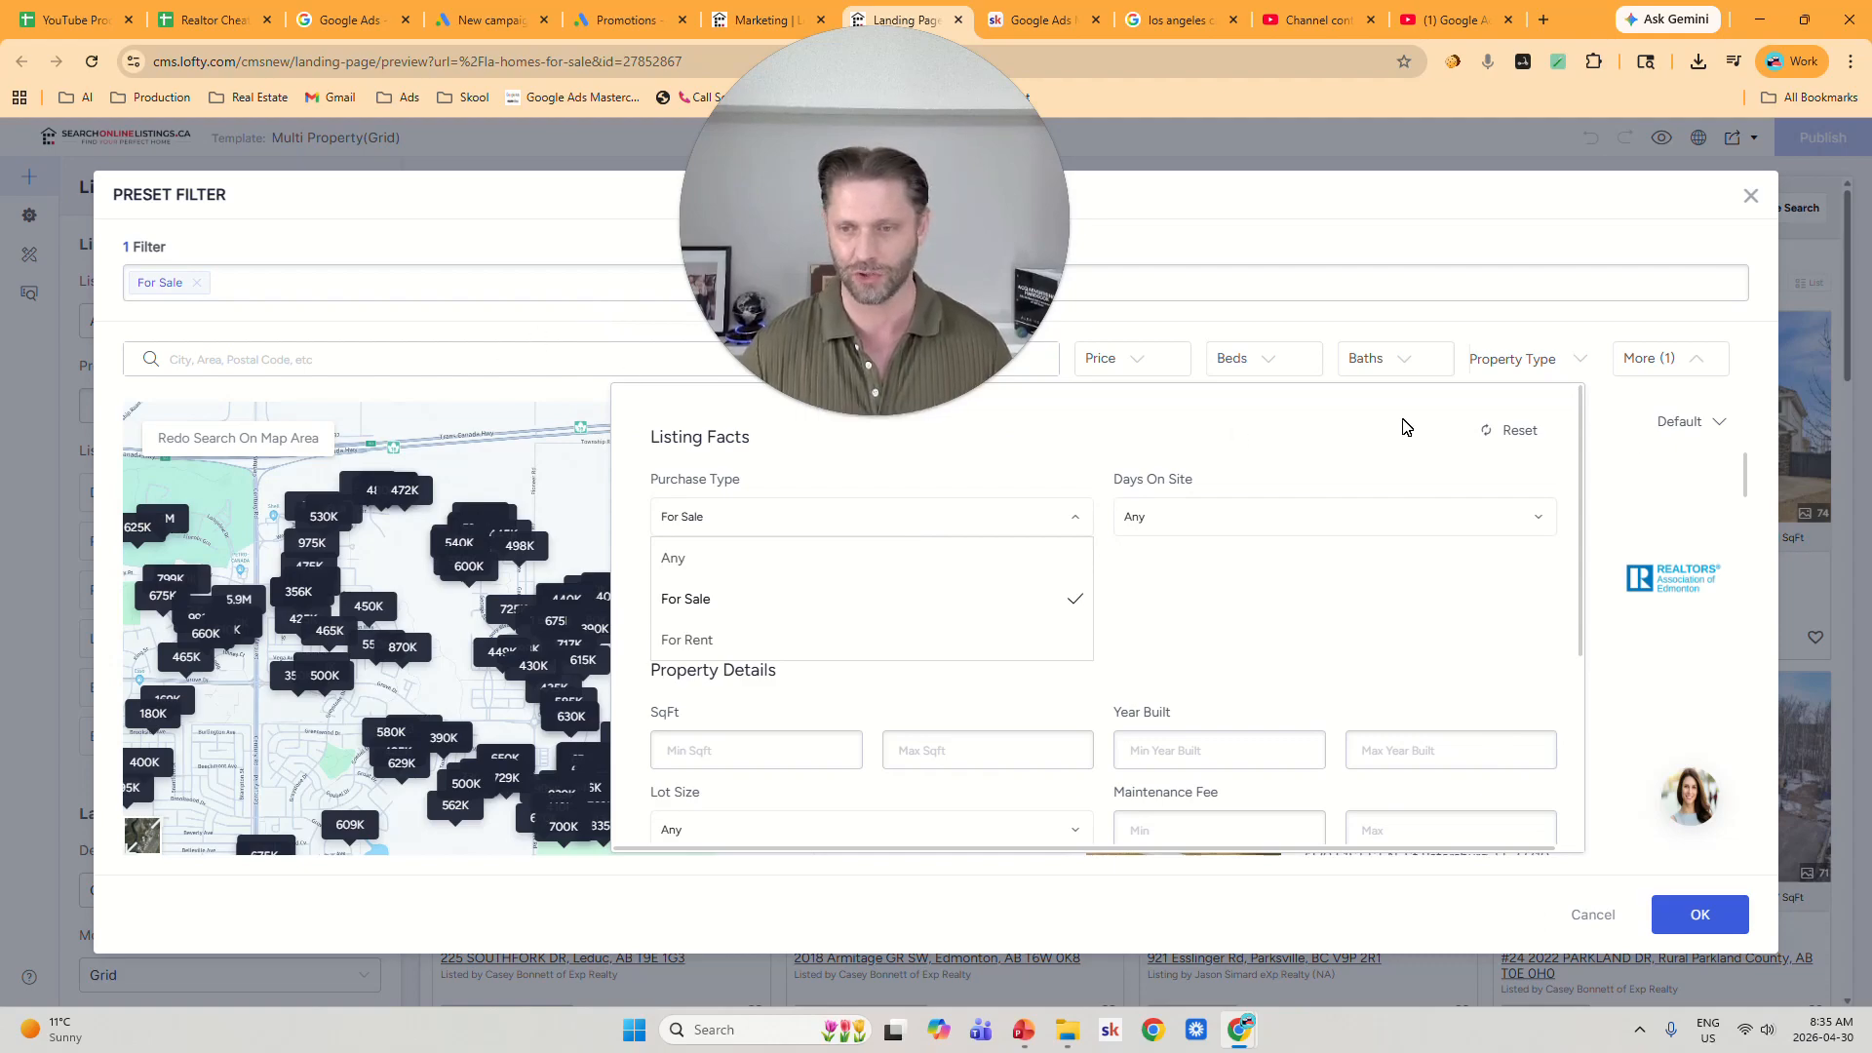
pyautogui.click(1691, 466)
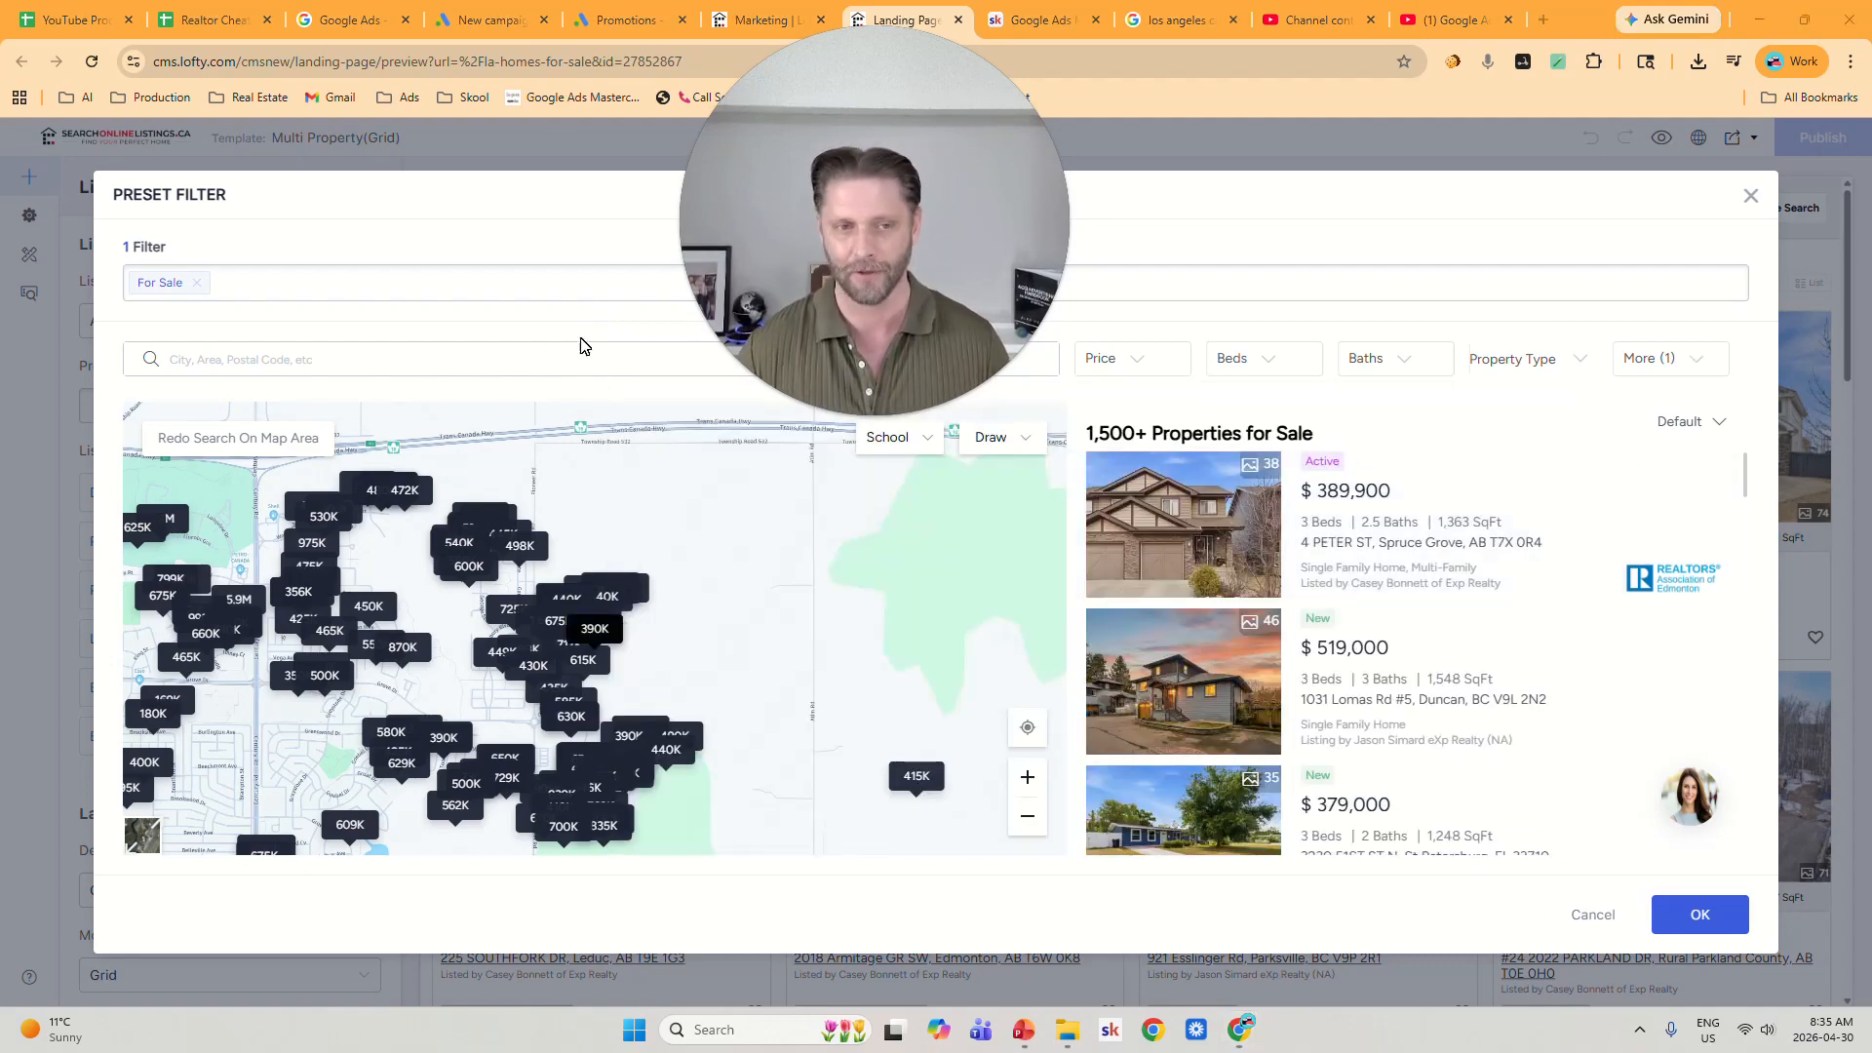
# Add the city Vancouver, BC as a location in the listing search preset filter.
pyautogui.click(574, 368)
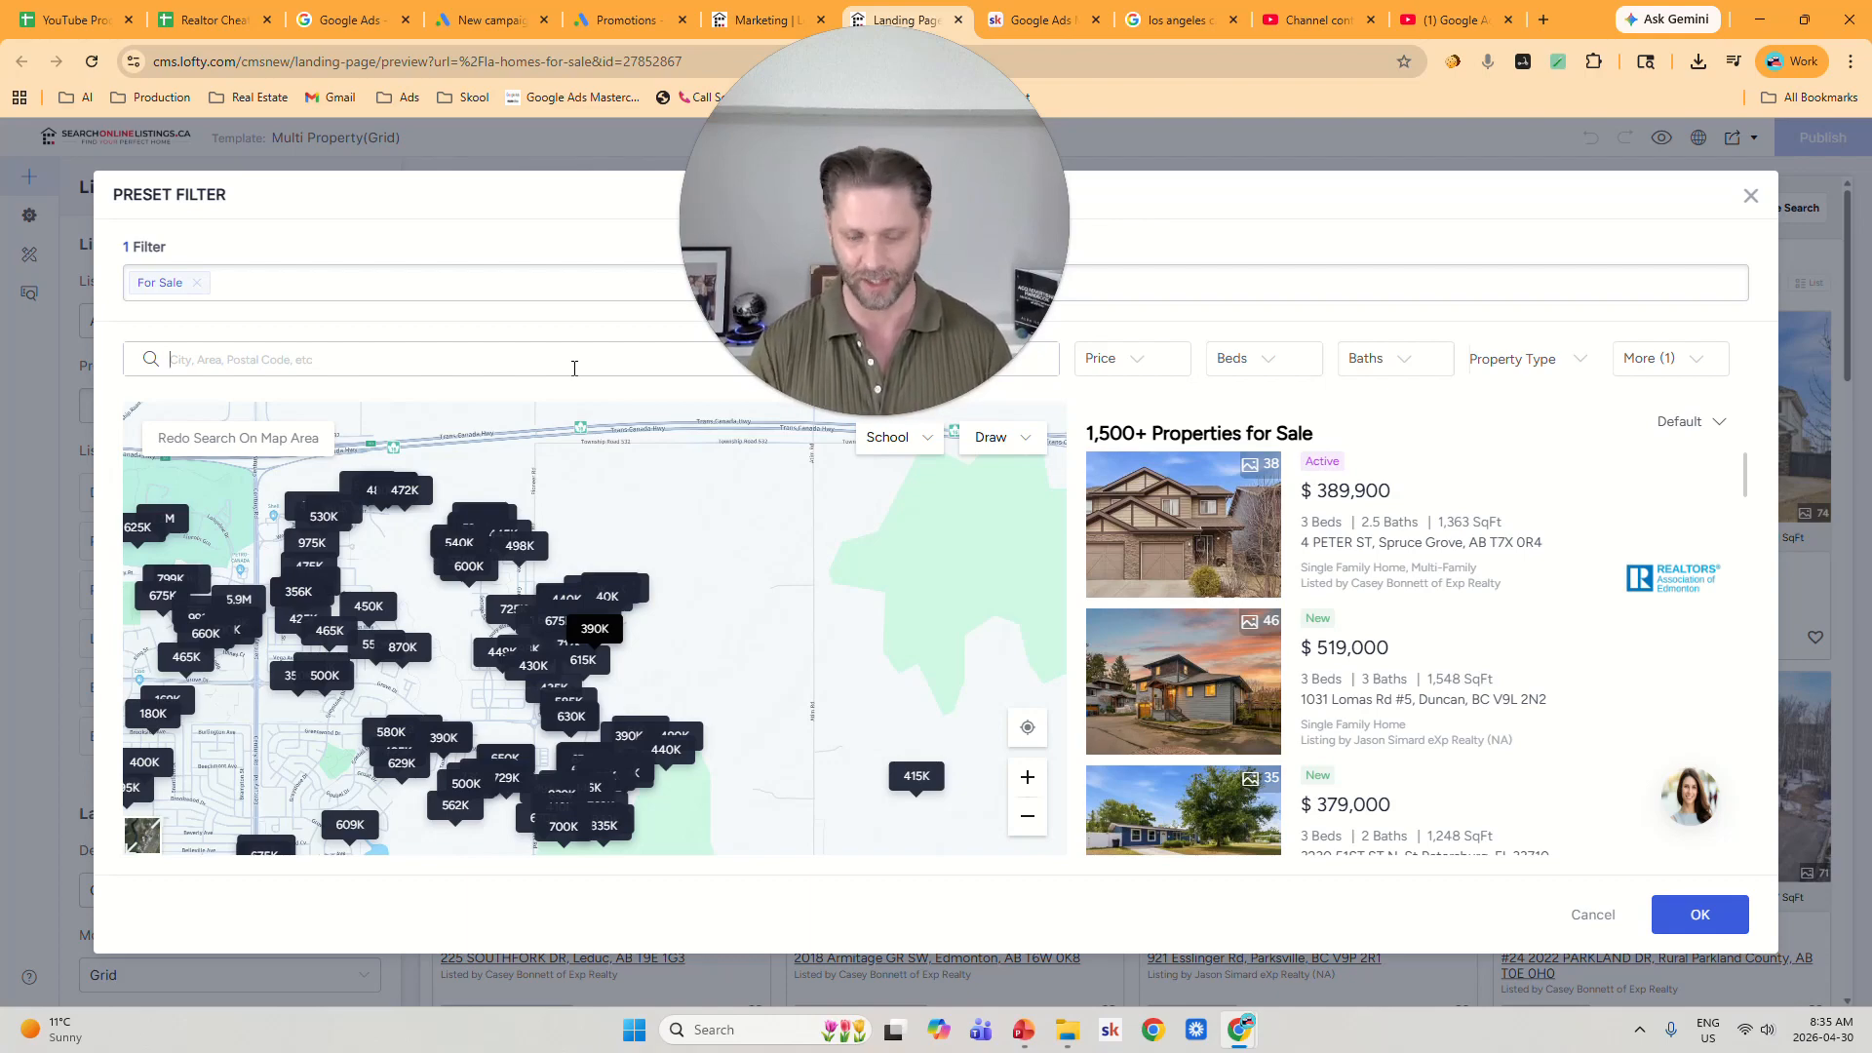
pyautogui.write('los an')
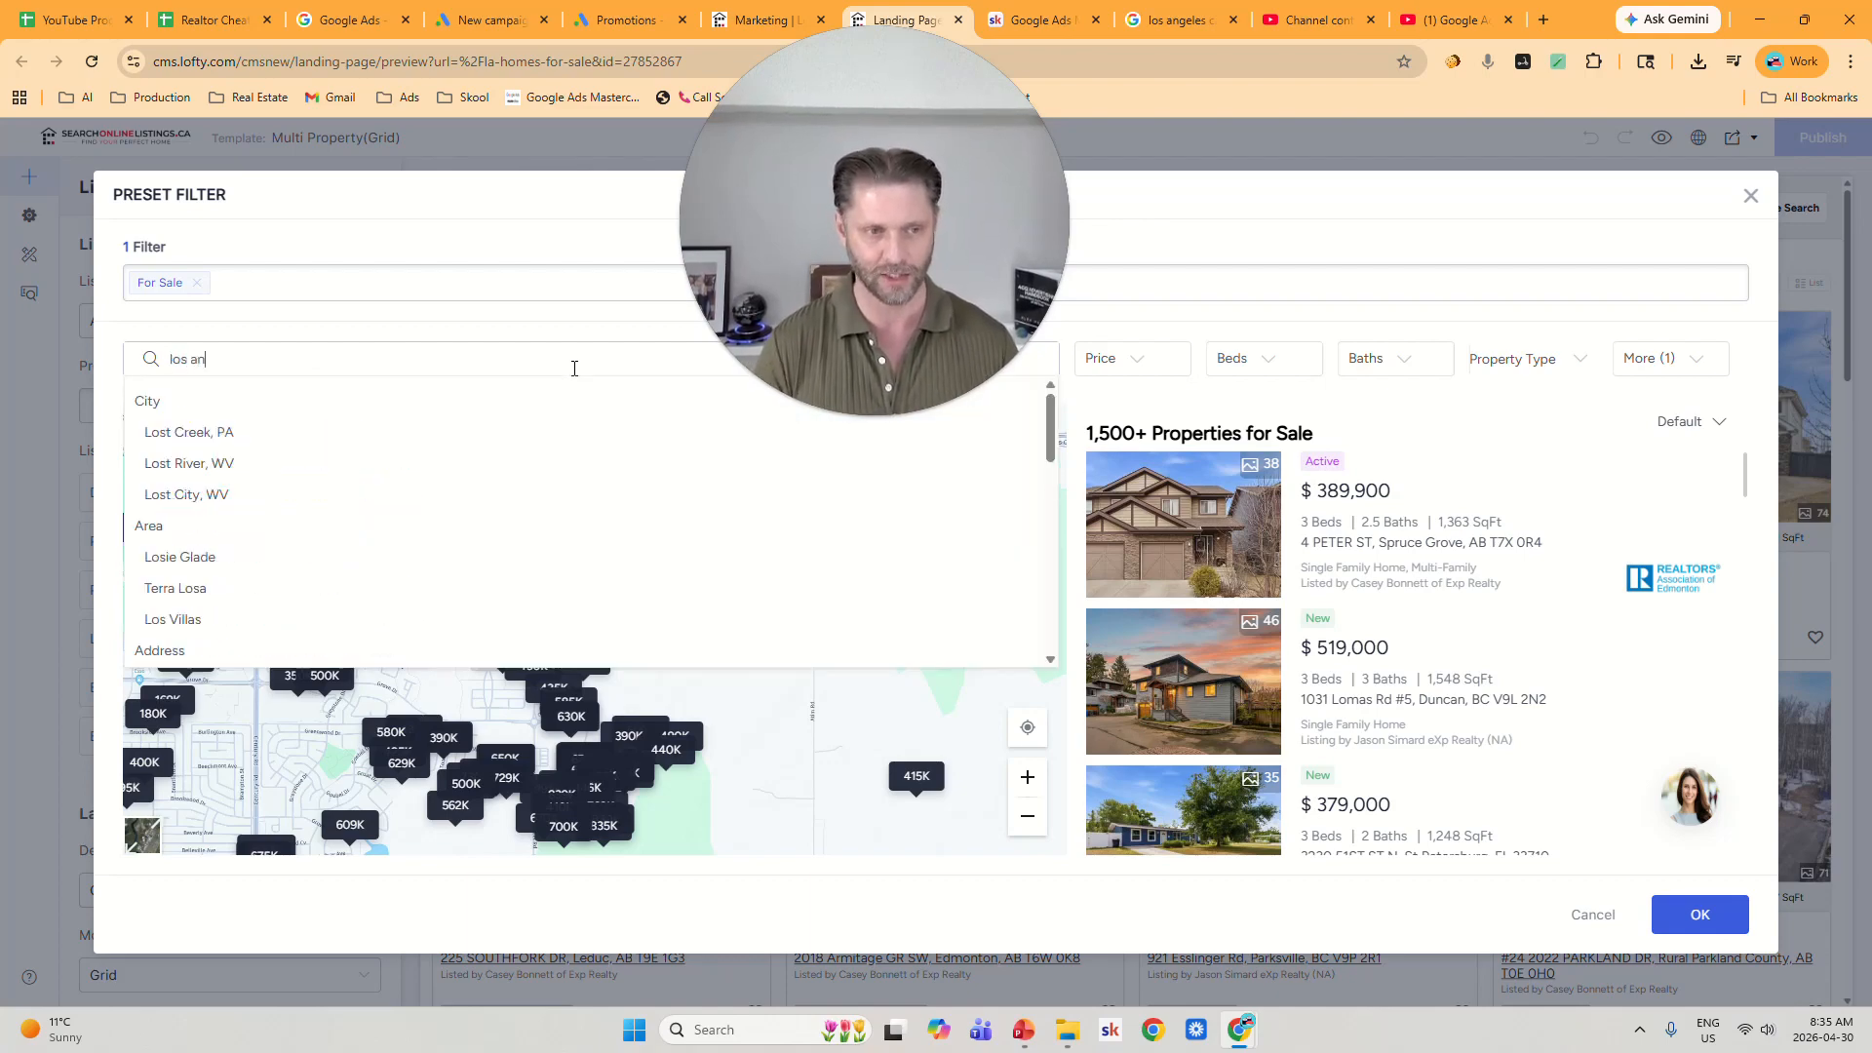
pyautogui.press('BackSpace')
pyautogui.press('BackSpace')
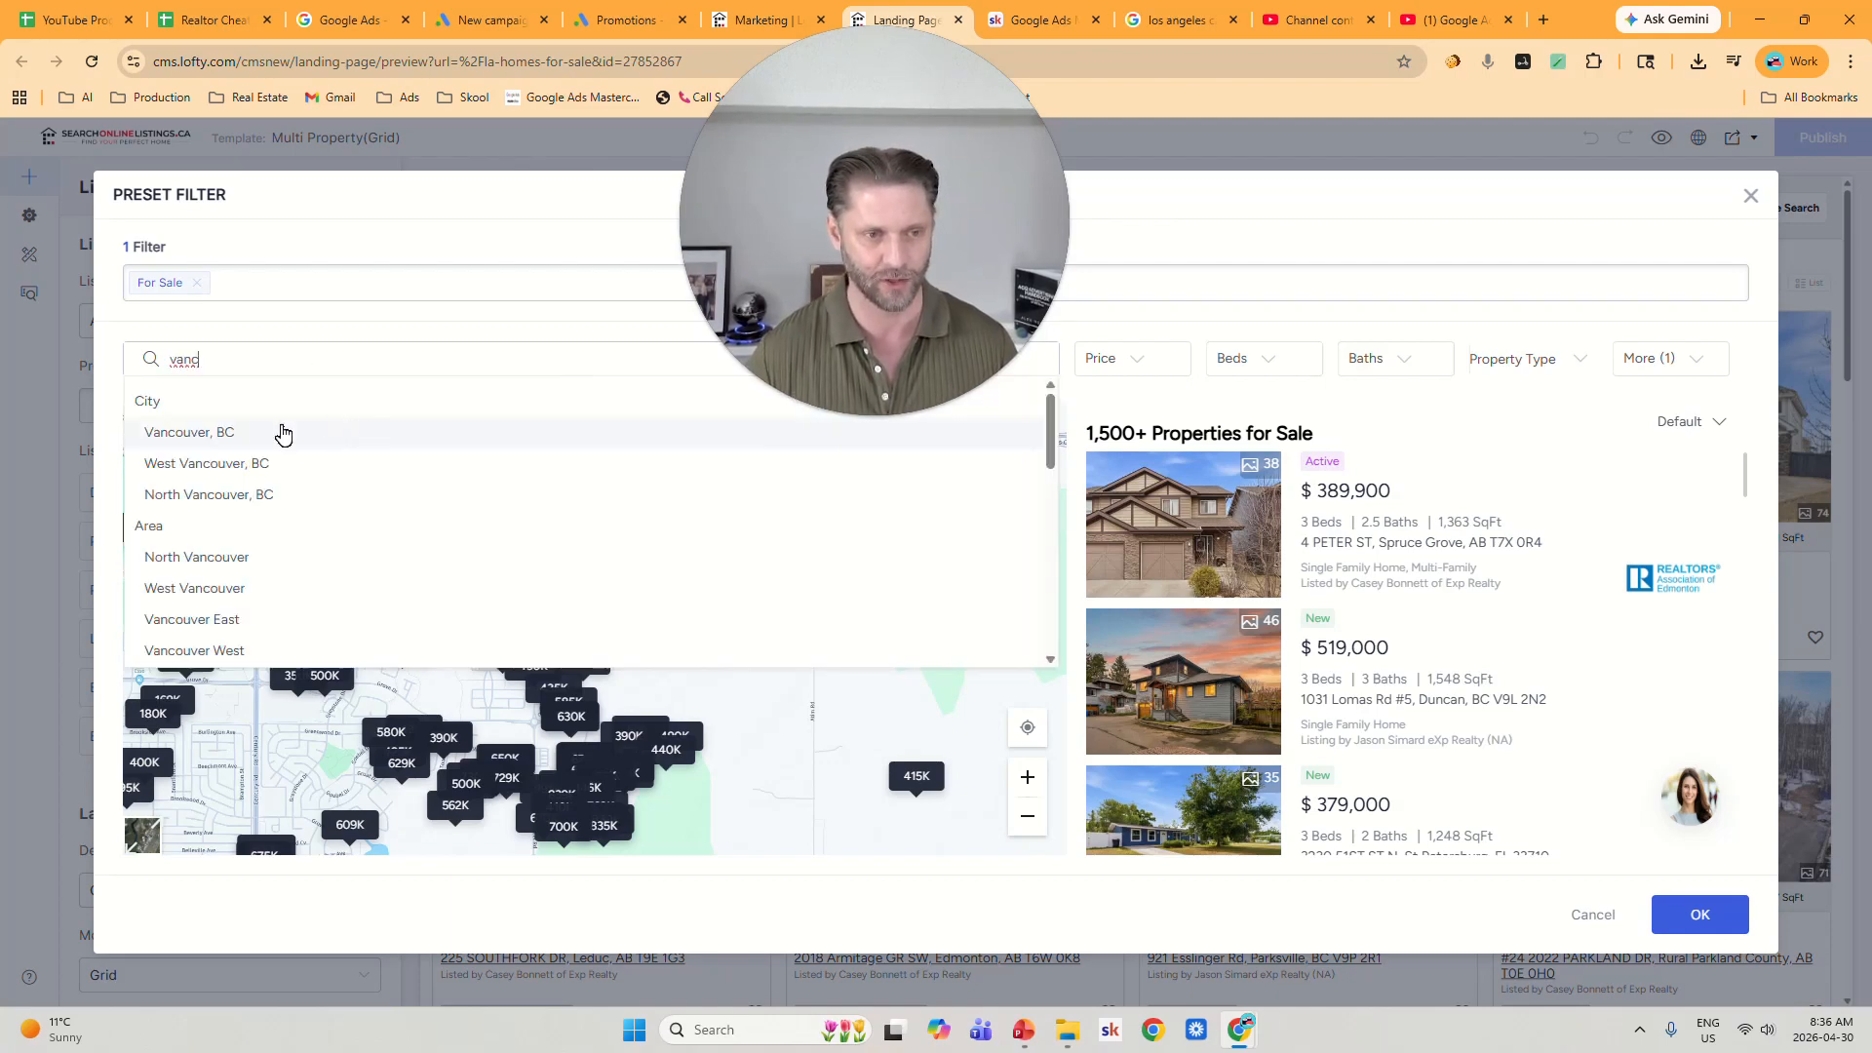
pyautogui.click(273, 434)
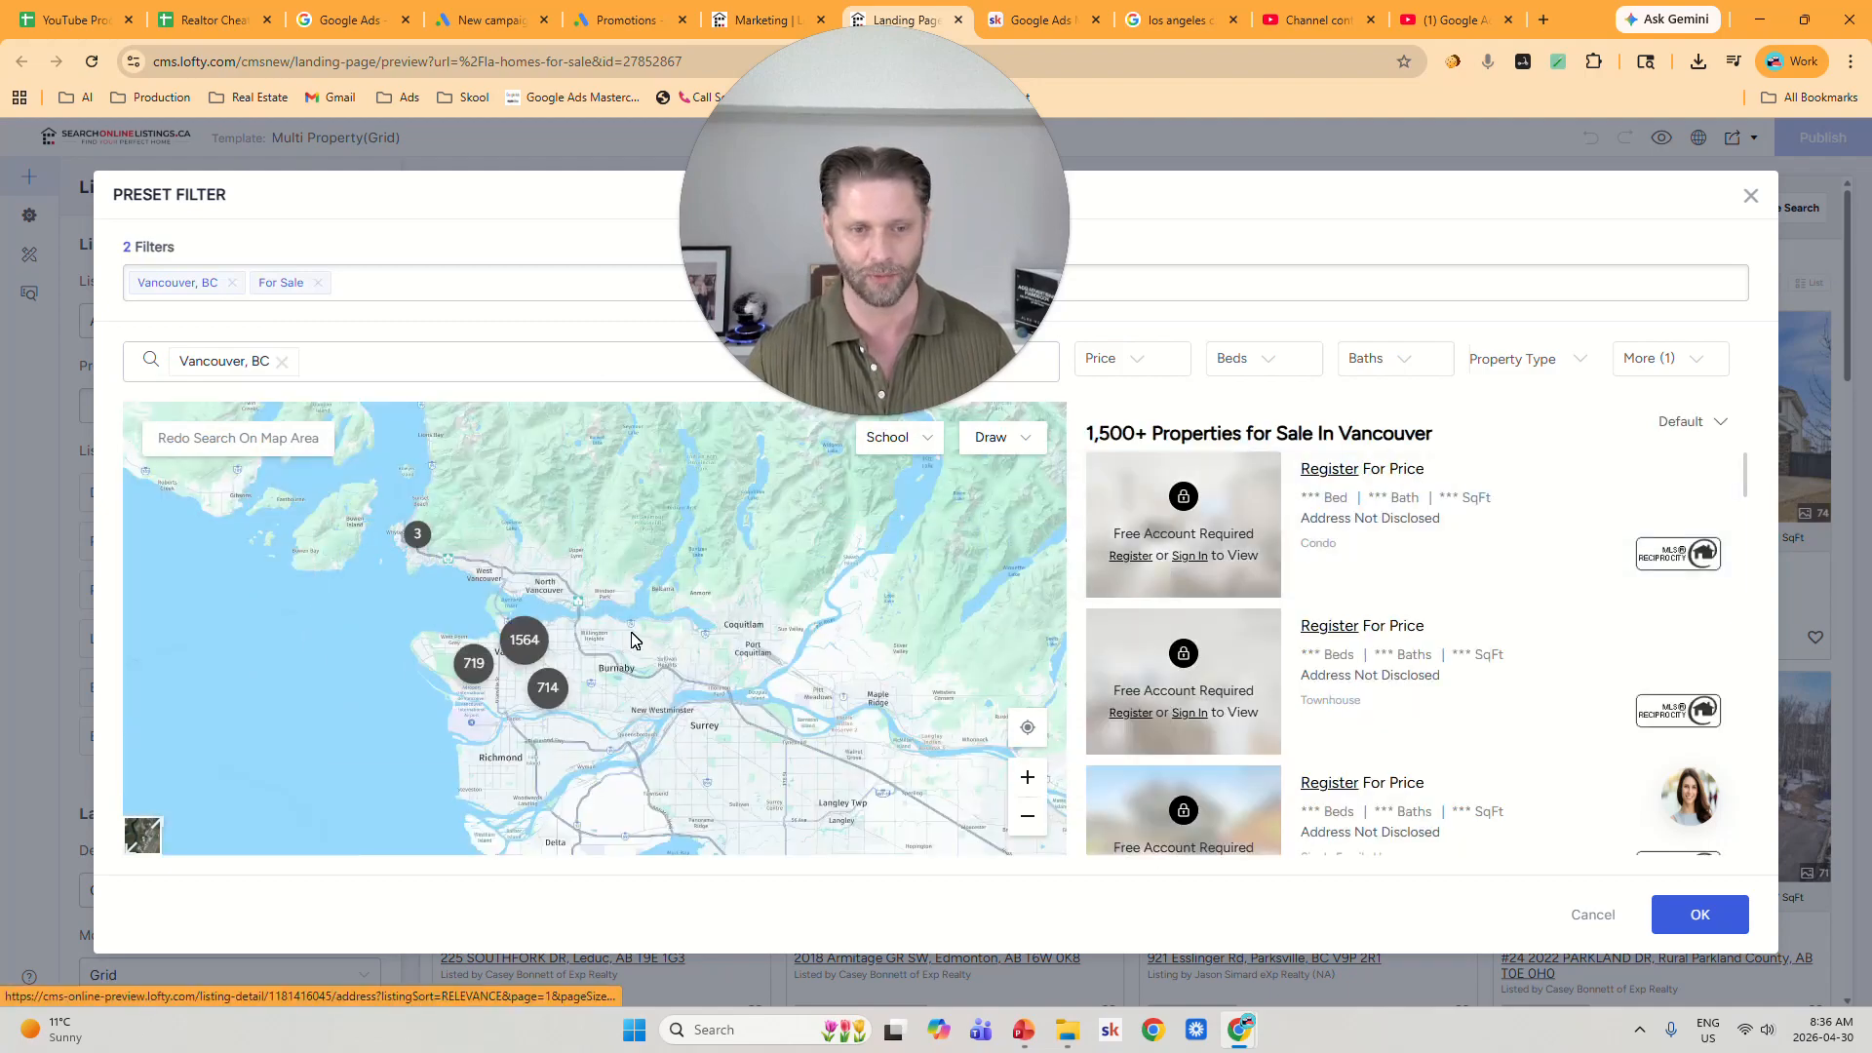
# Review the price and property type filter options without restricting them, and apply the preset filter.
pyautogui.click(1113, 366)
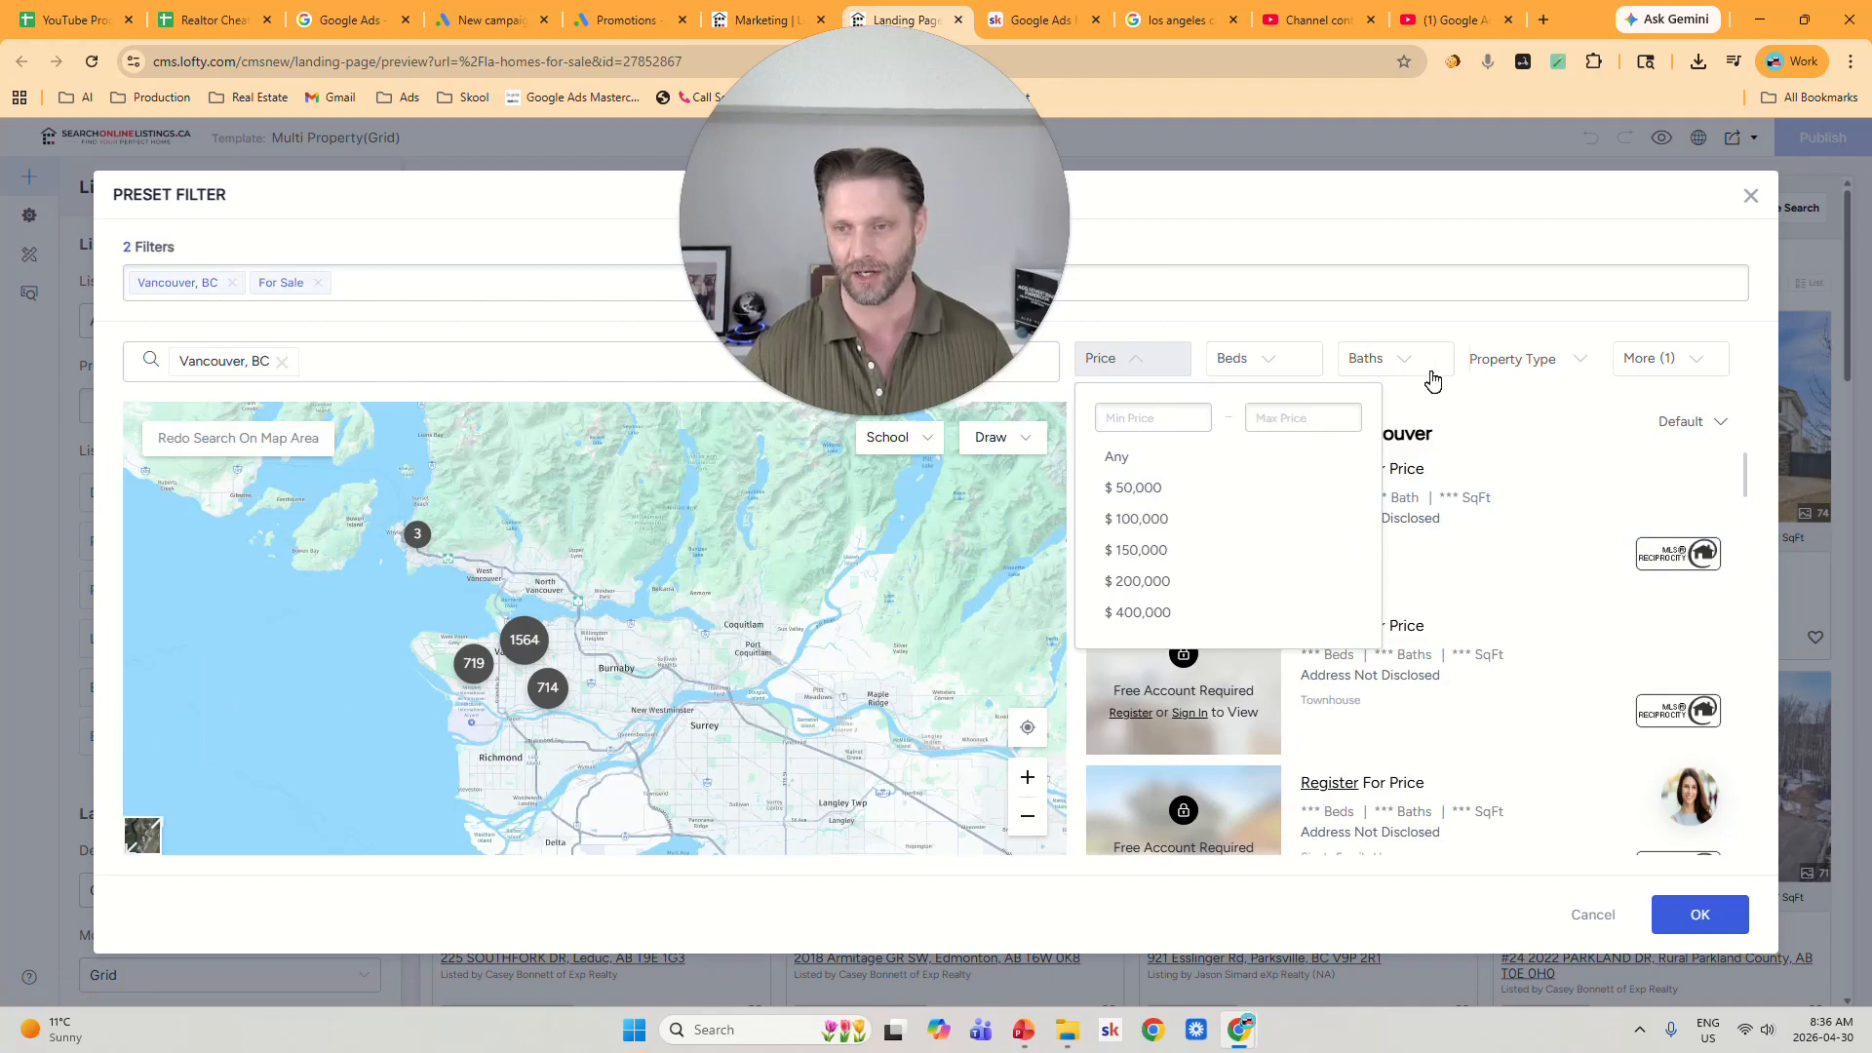
pyautogui.click(1542, 367)
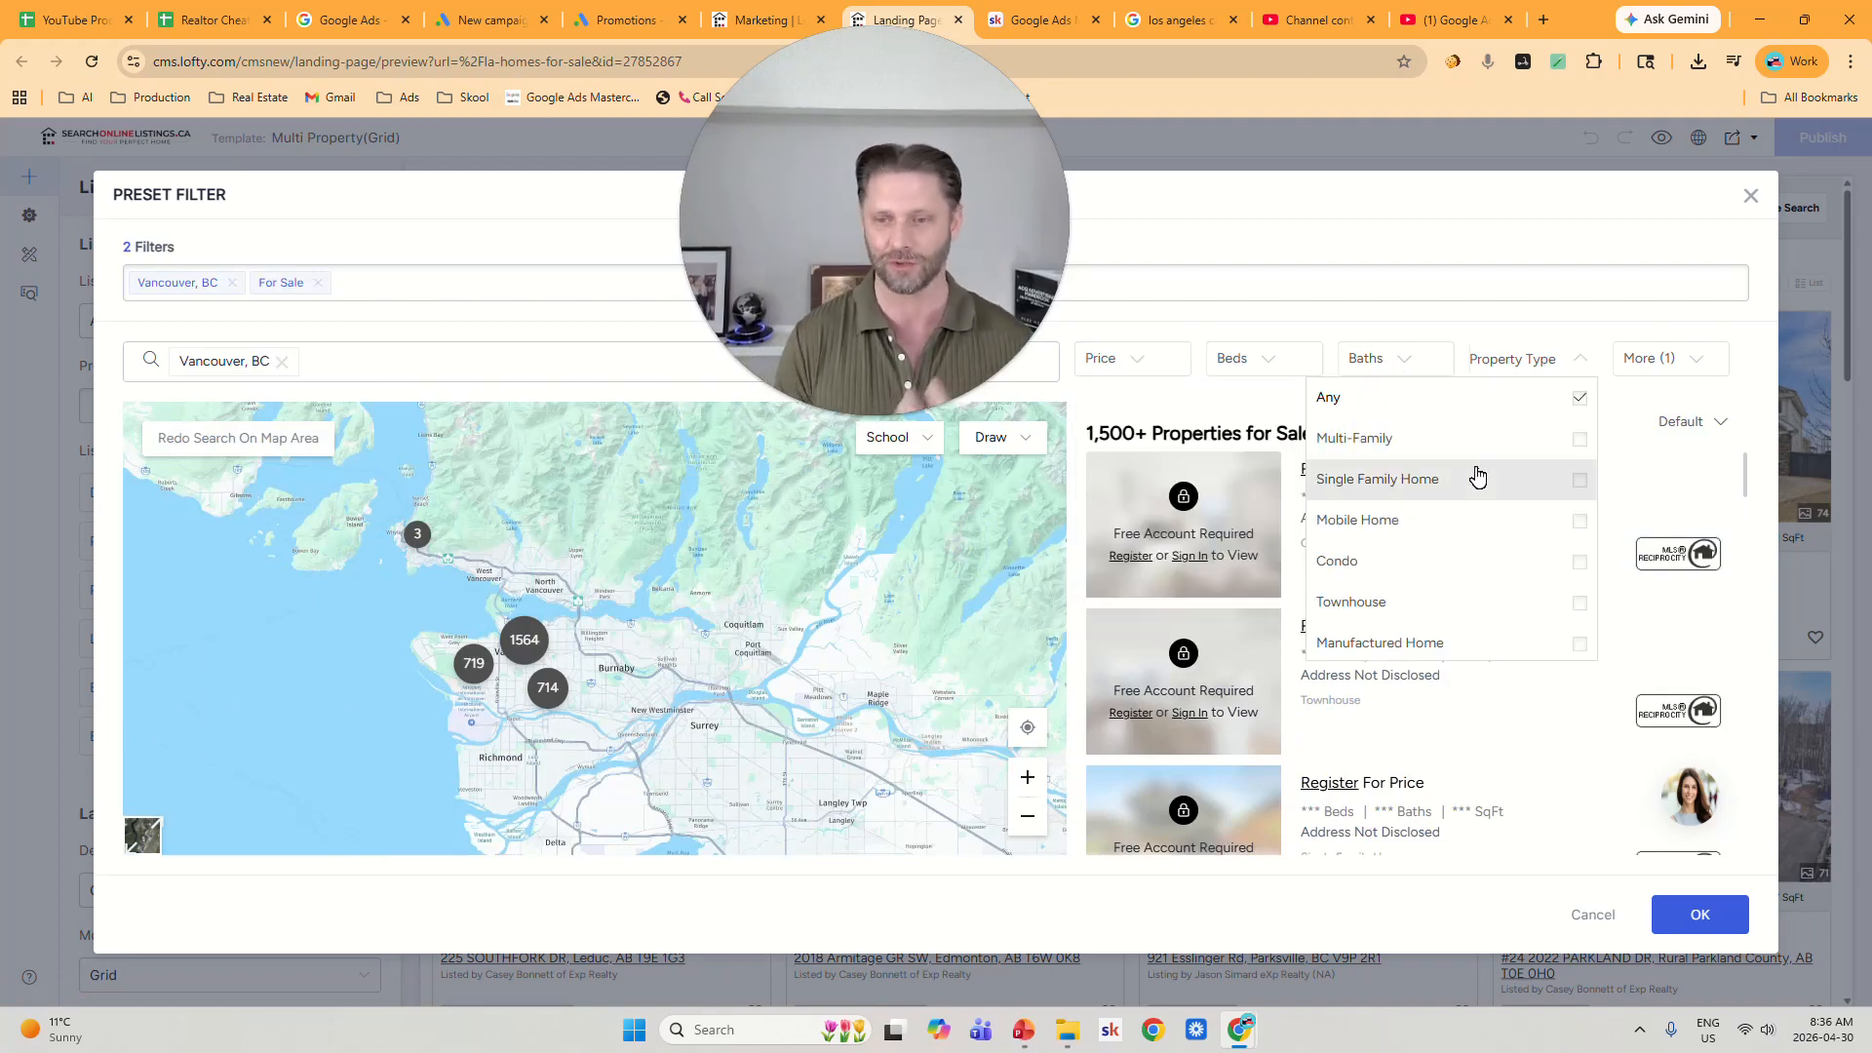
pyautogui.click(1714, 911)
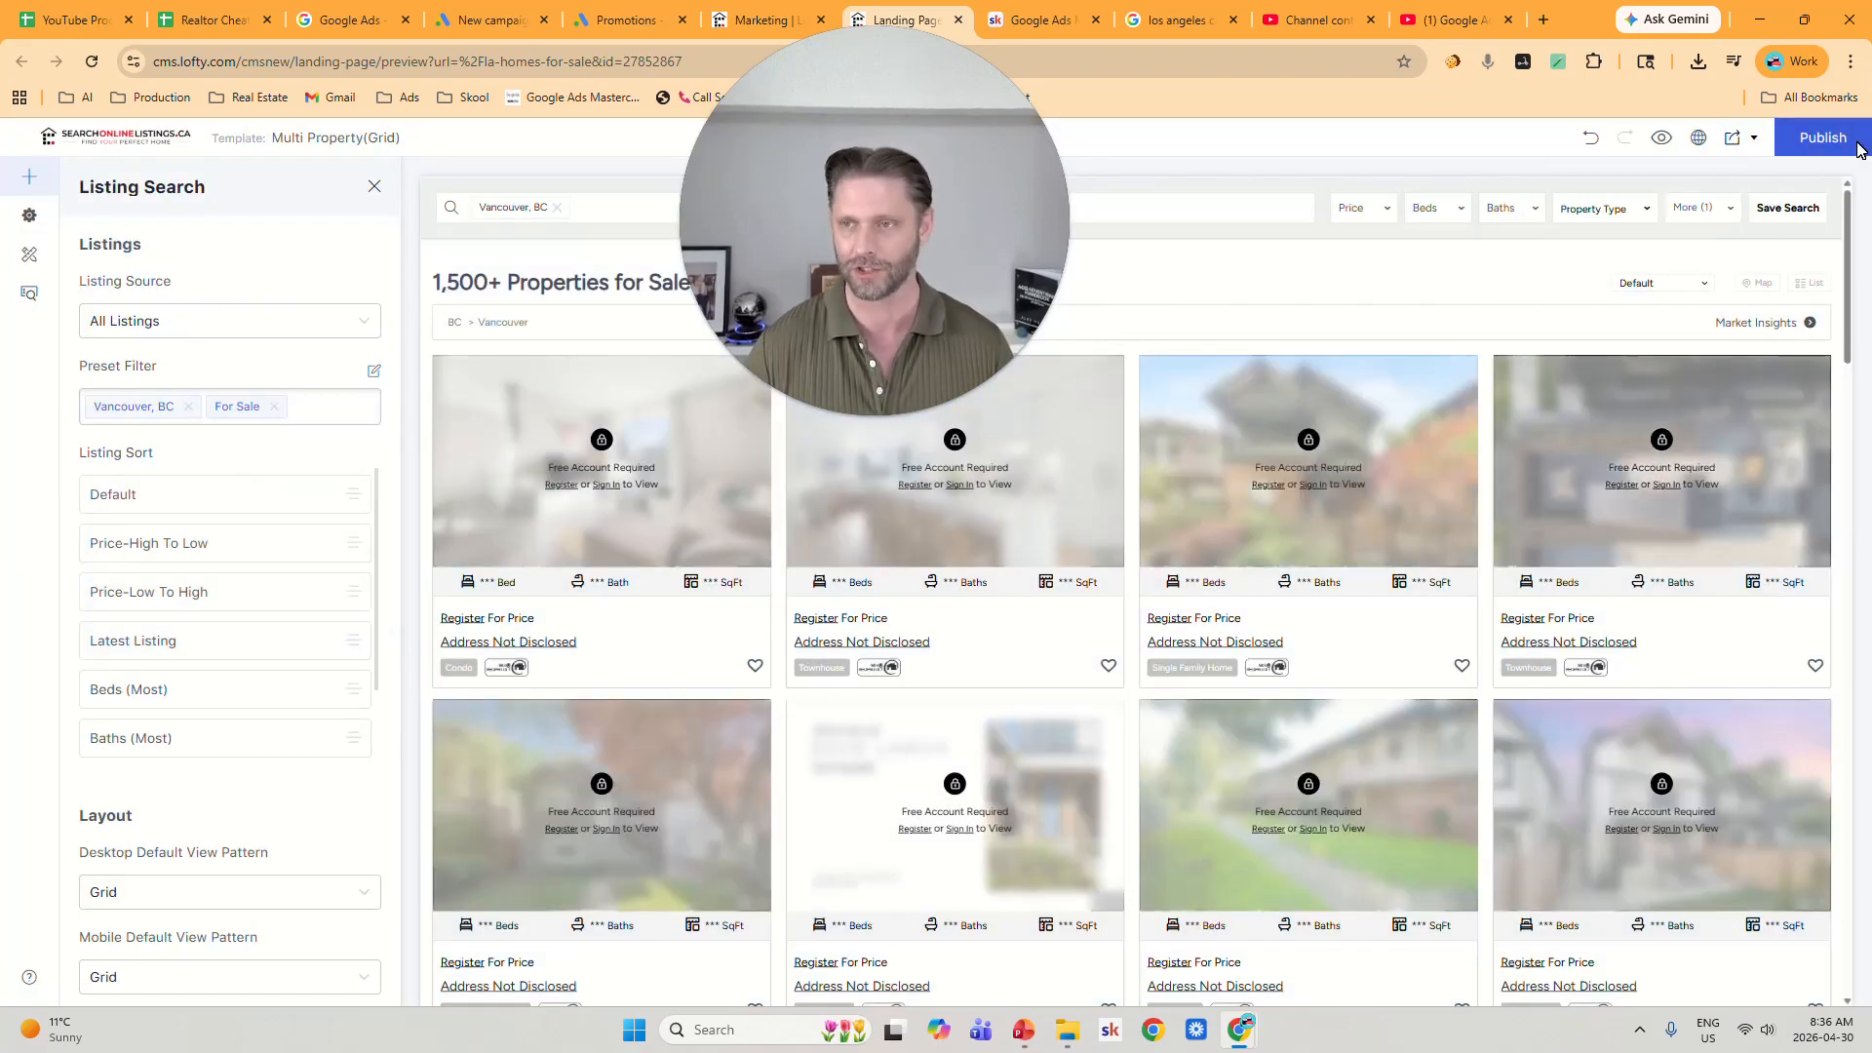
# Publish the landing page and copy the web address of its live version.
pyautogui.click(1859, 148)
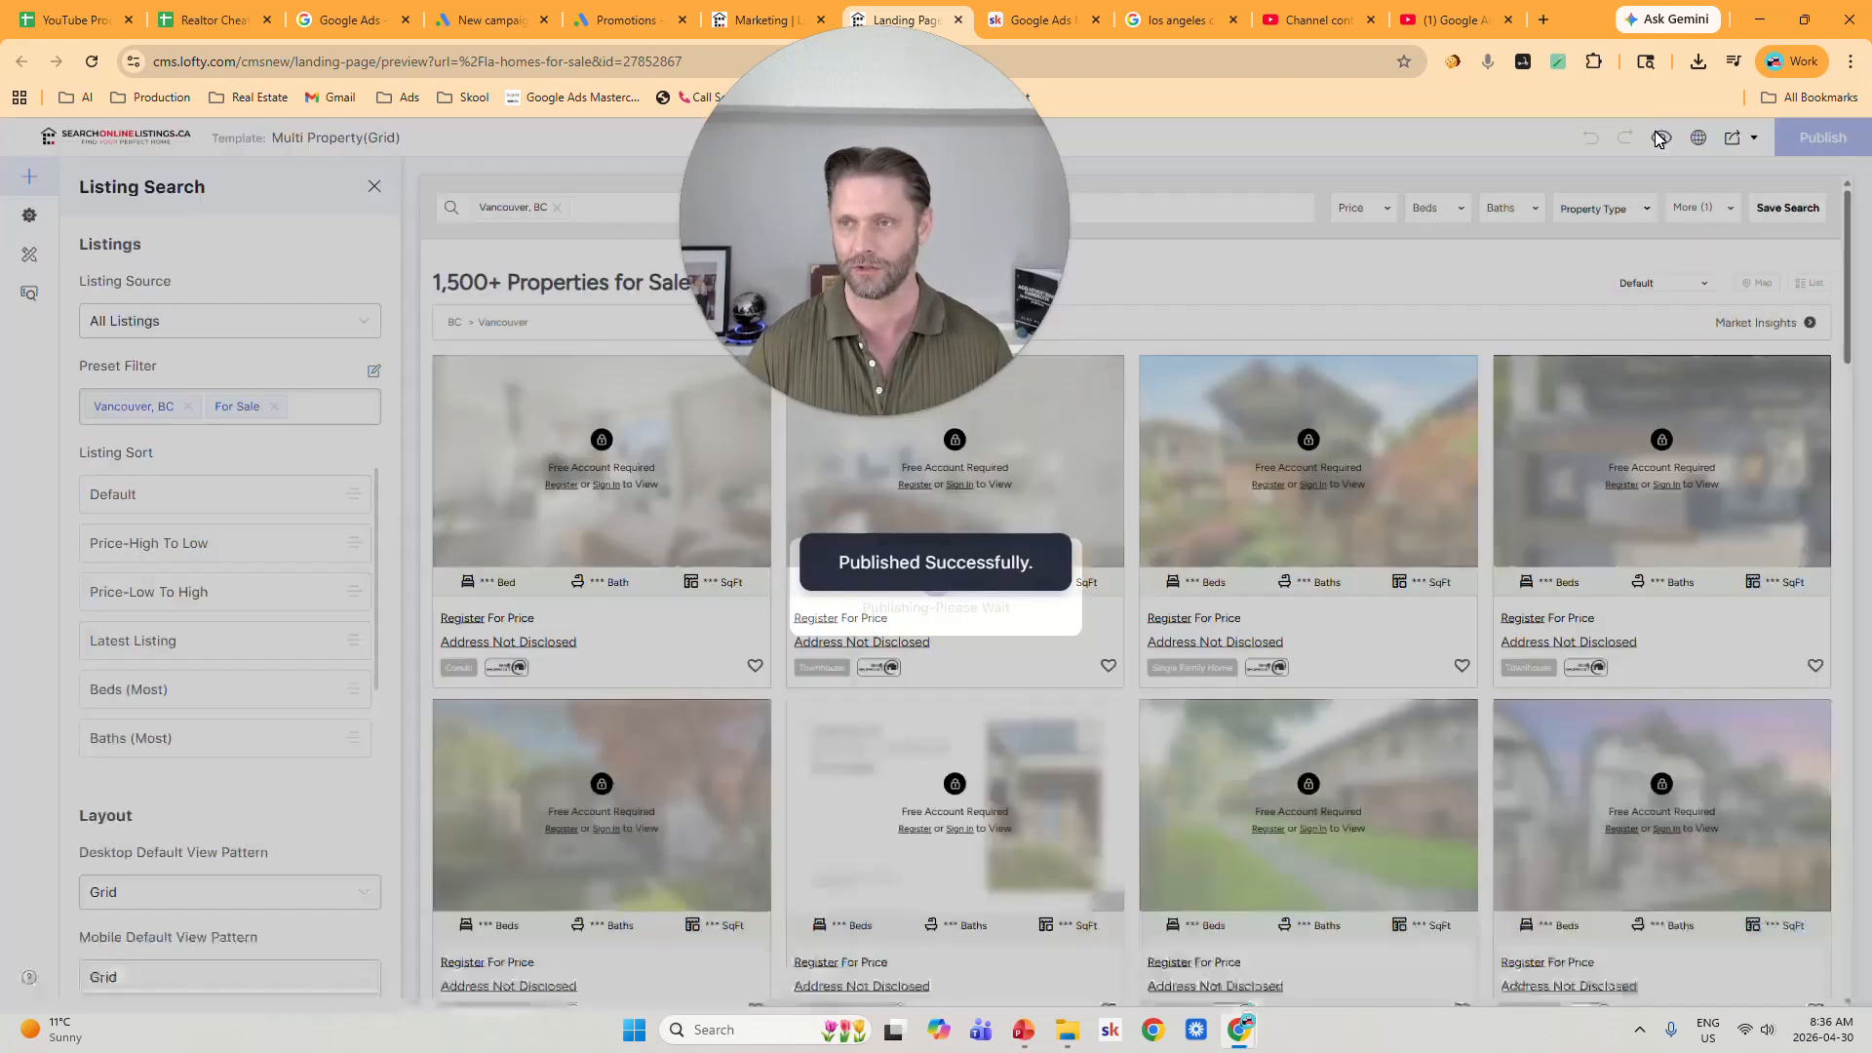
pyautogui.click(1698, 142)
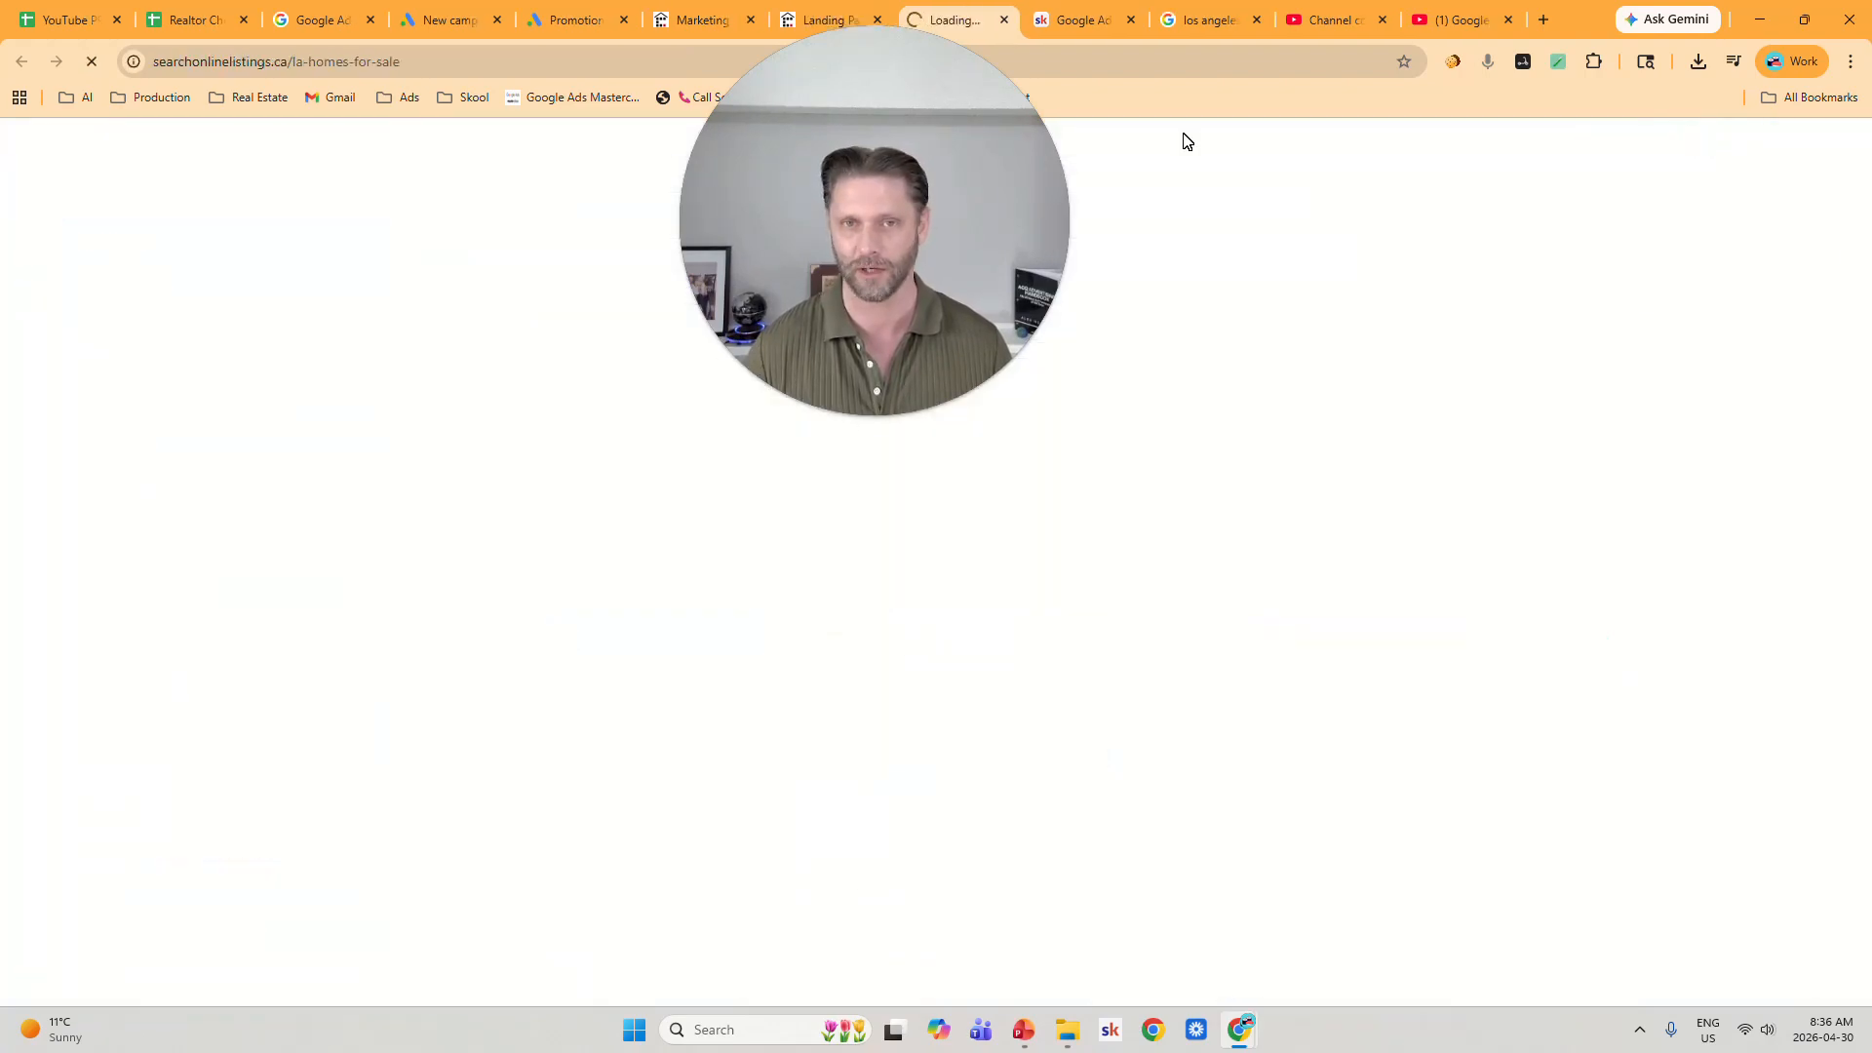
pyautogui.click(474, 60)
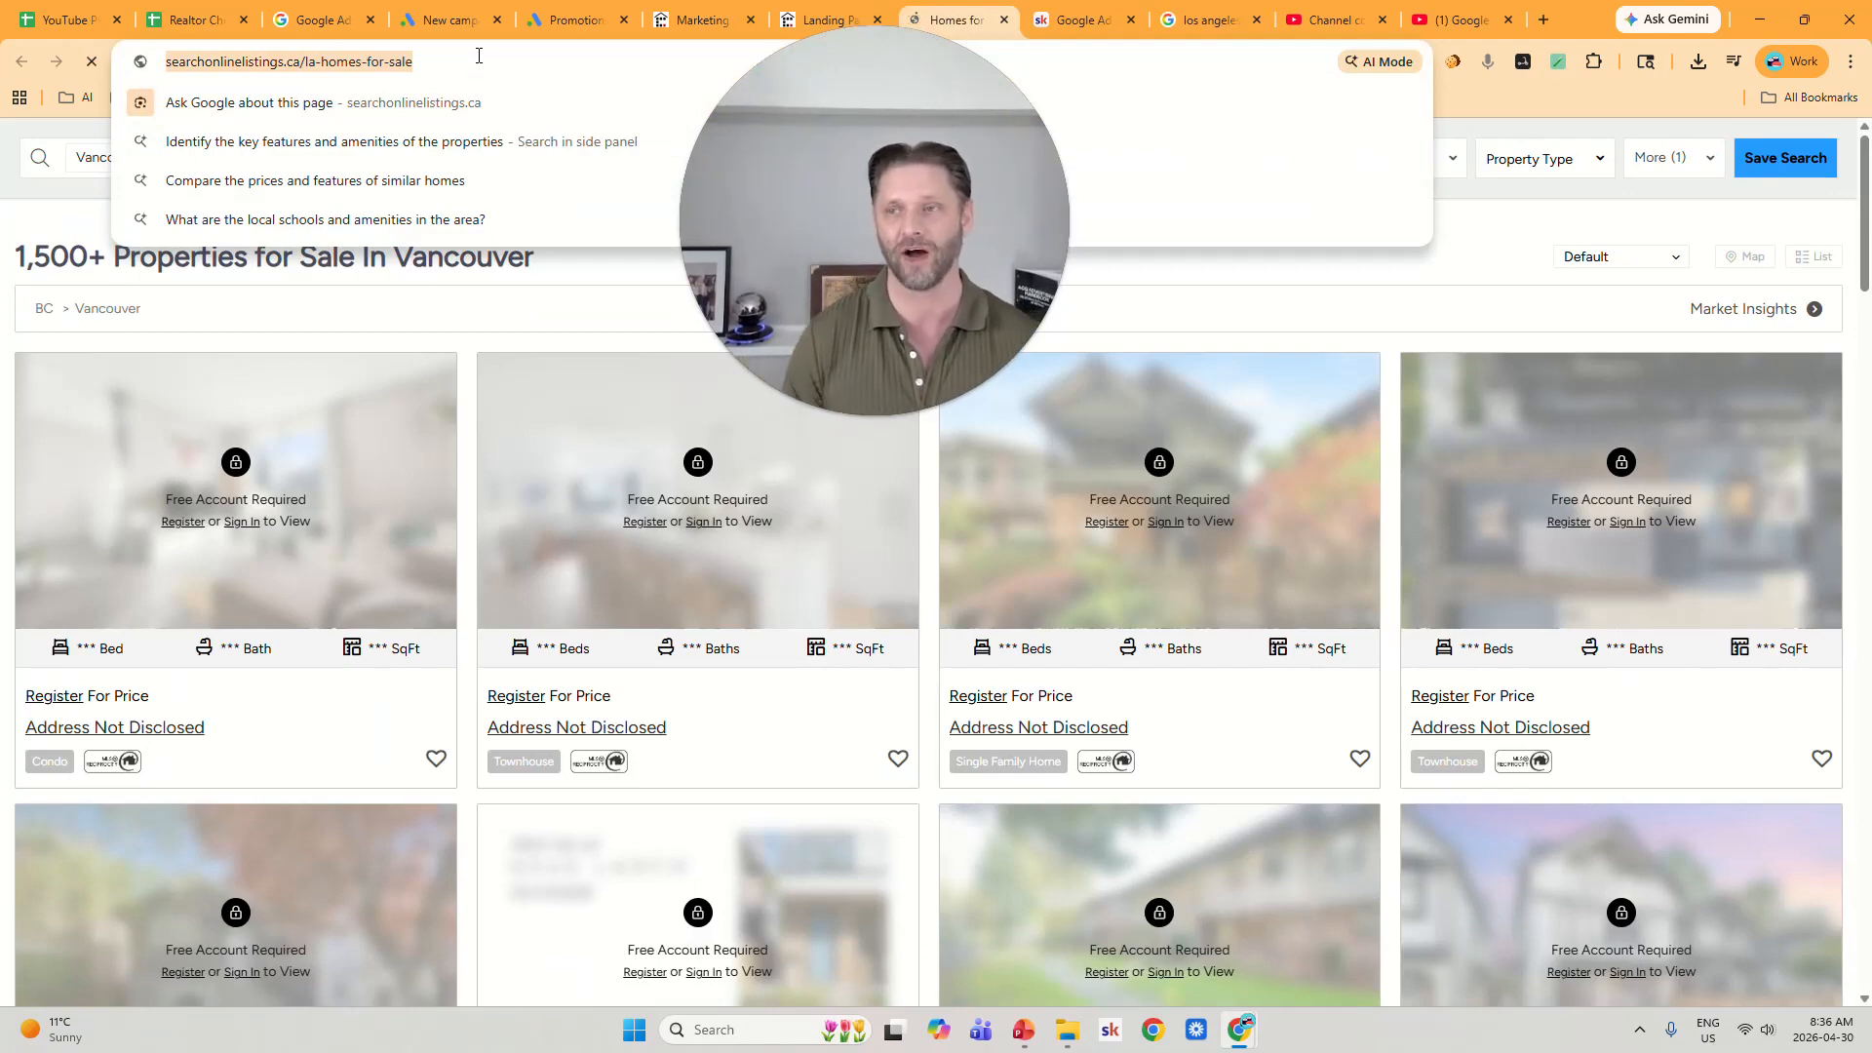
pyautogui.moveTo(891, 184); pyautogui.dragTo(1672, 174)
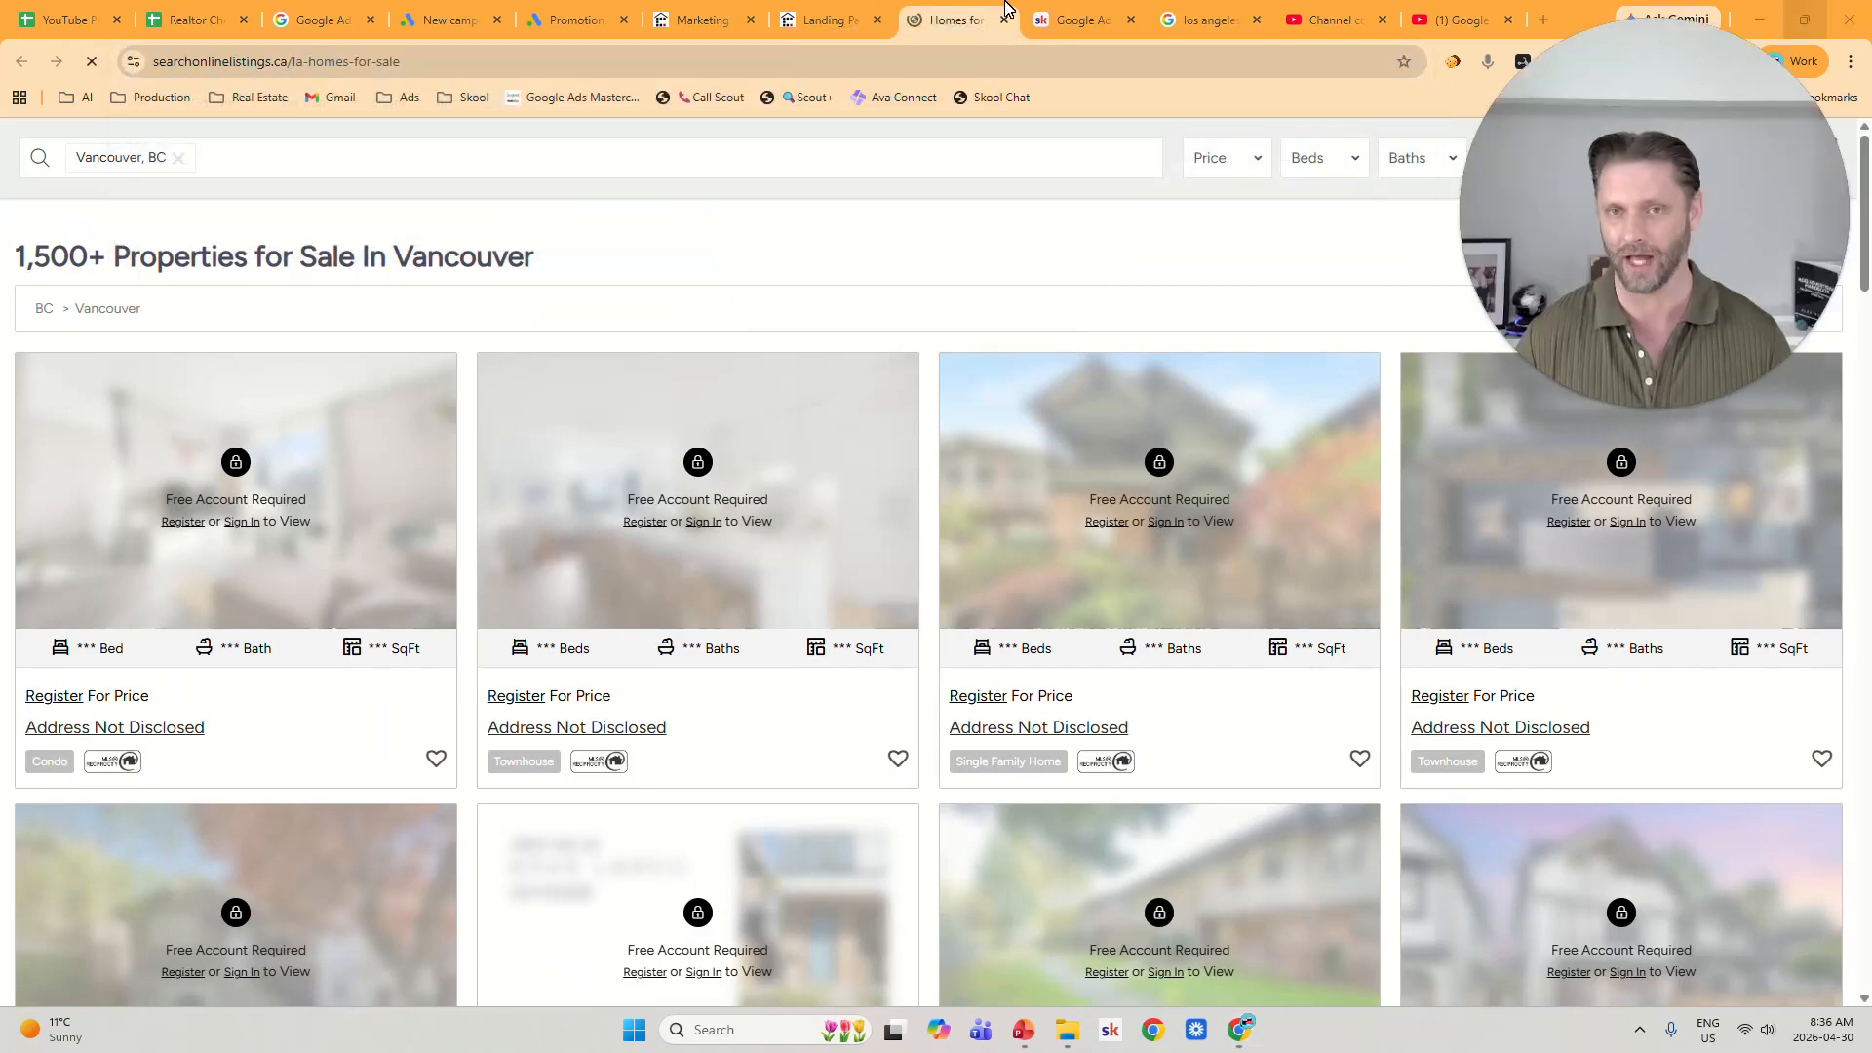
pyautogui.click(451, 20)
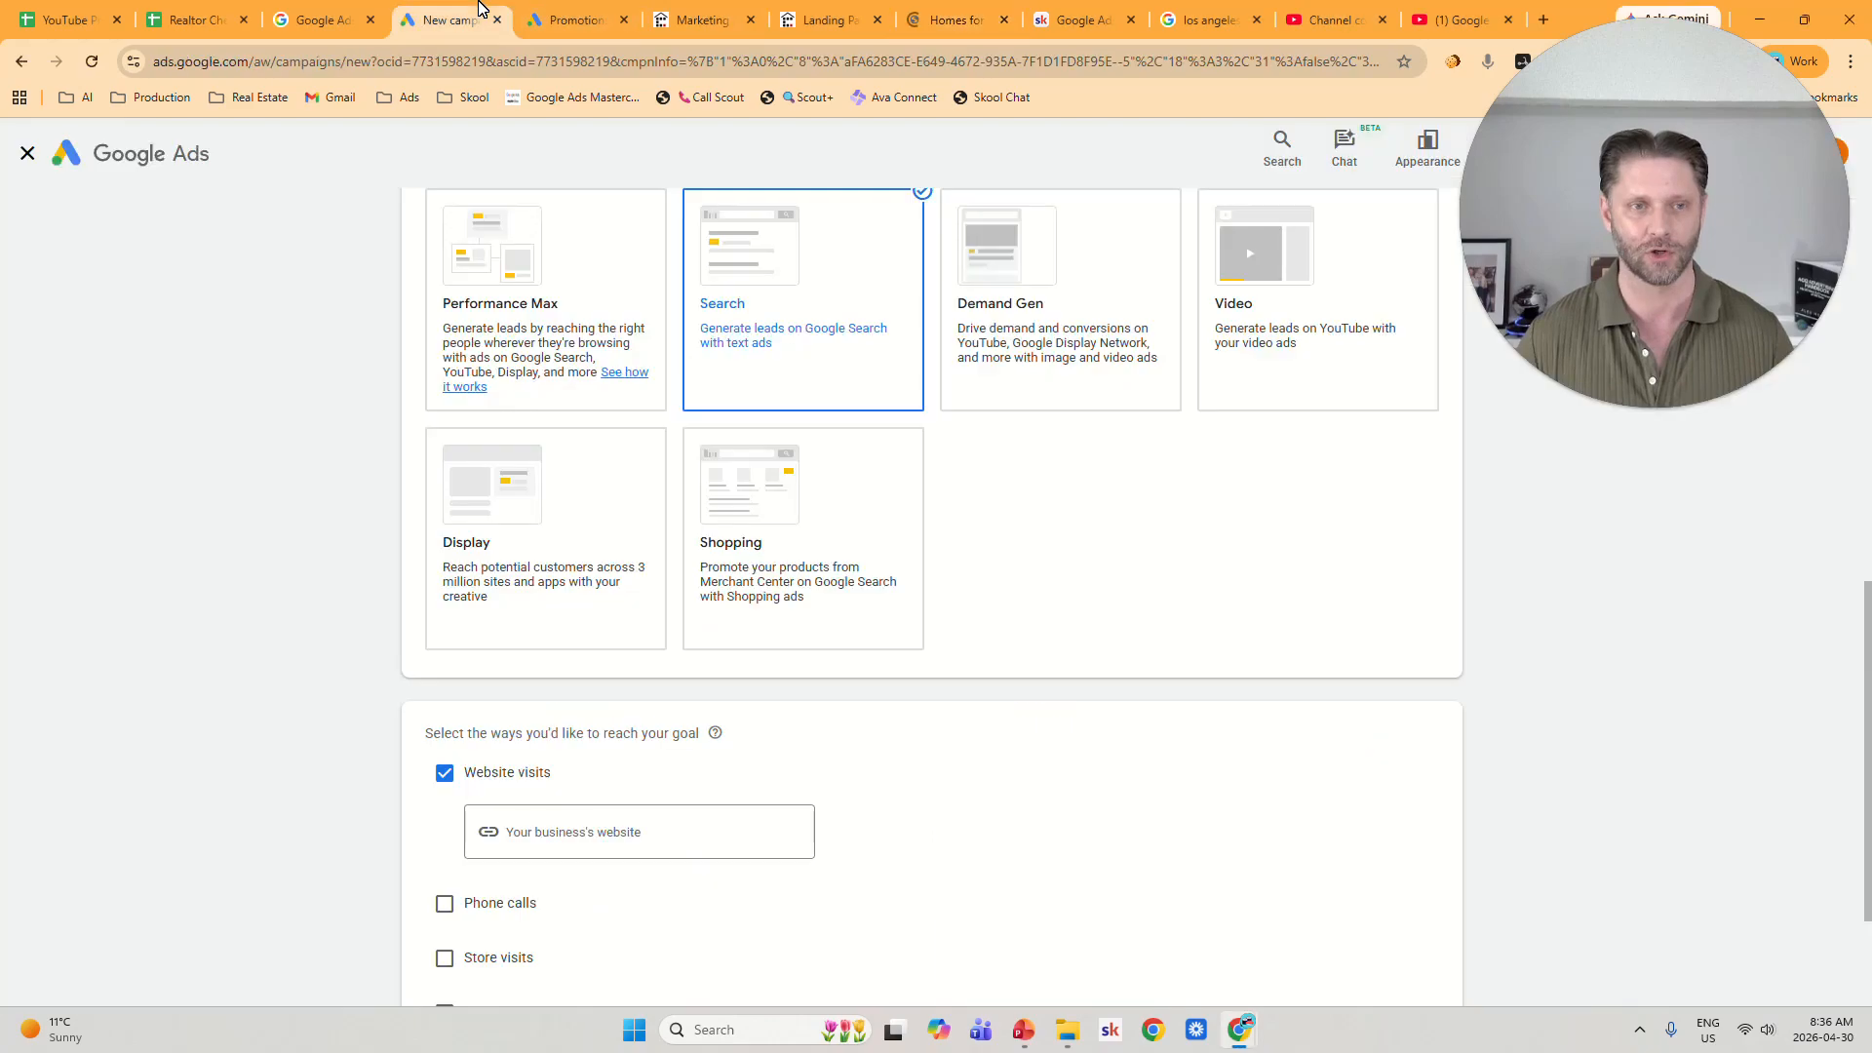
pyautogui.click(635, 826)
pyautogui.hotkey('ctrl', 'v')
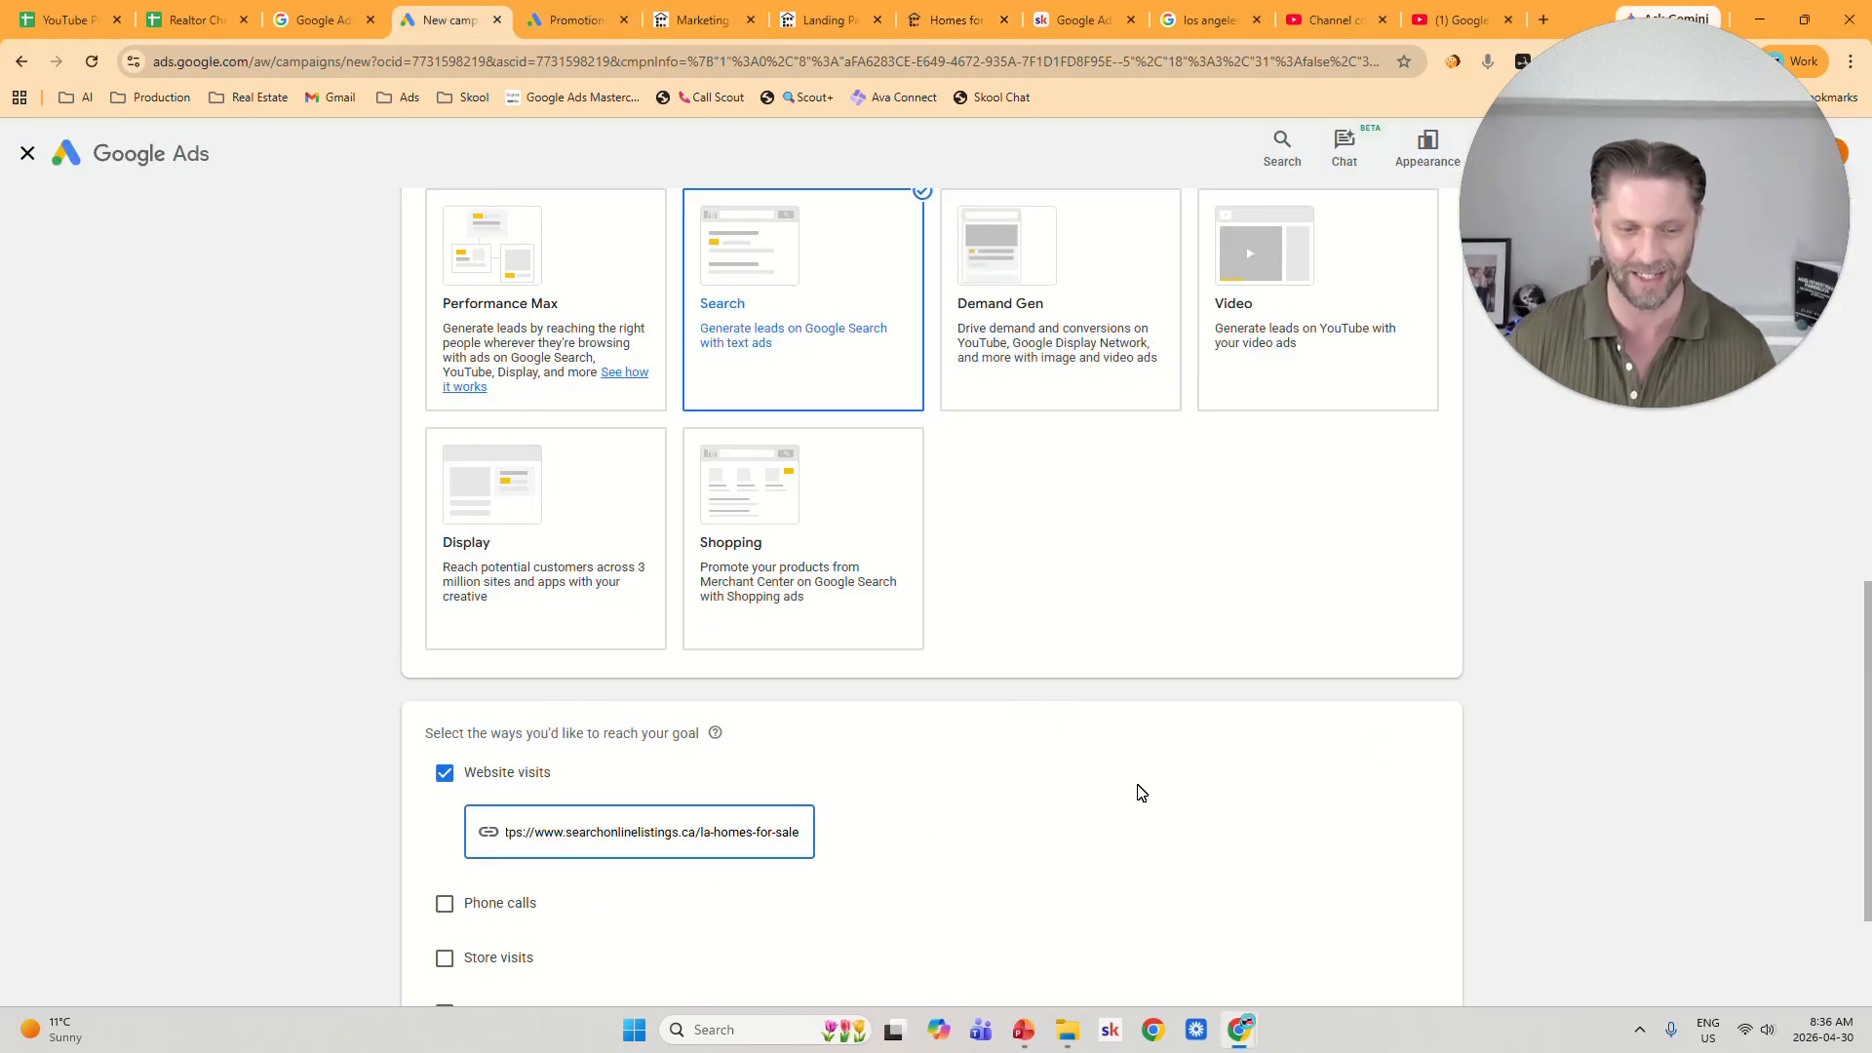
pyautogui.scroll(-2, 1175, 733)
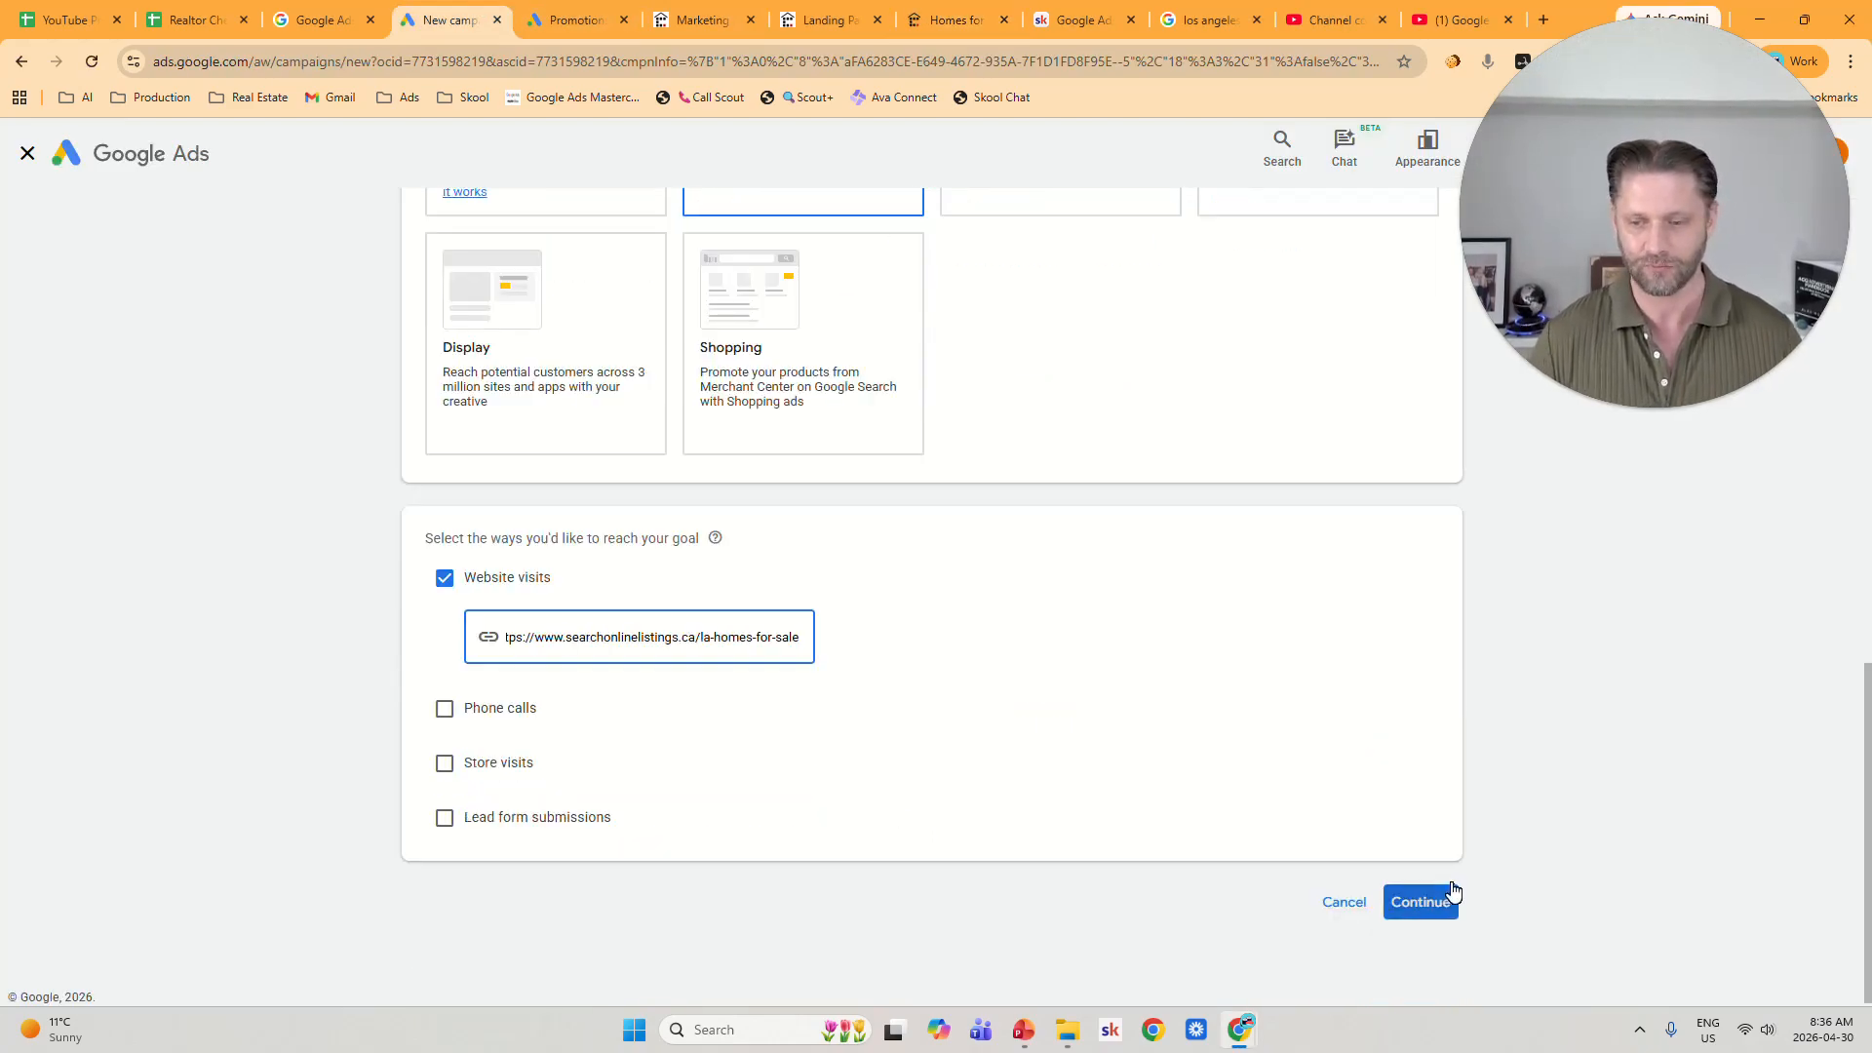
pyautogui.scroll(1, 1170, 780)
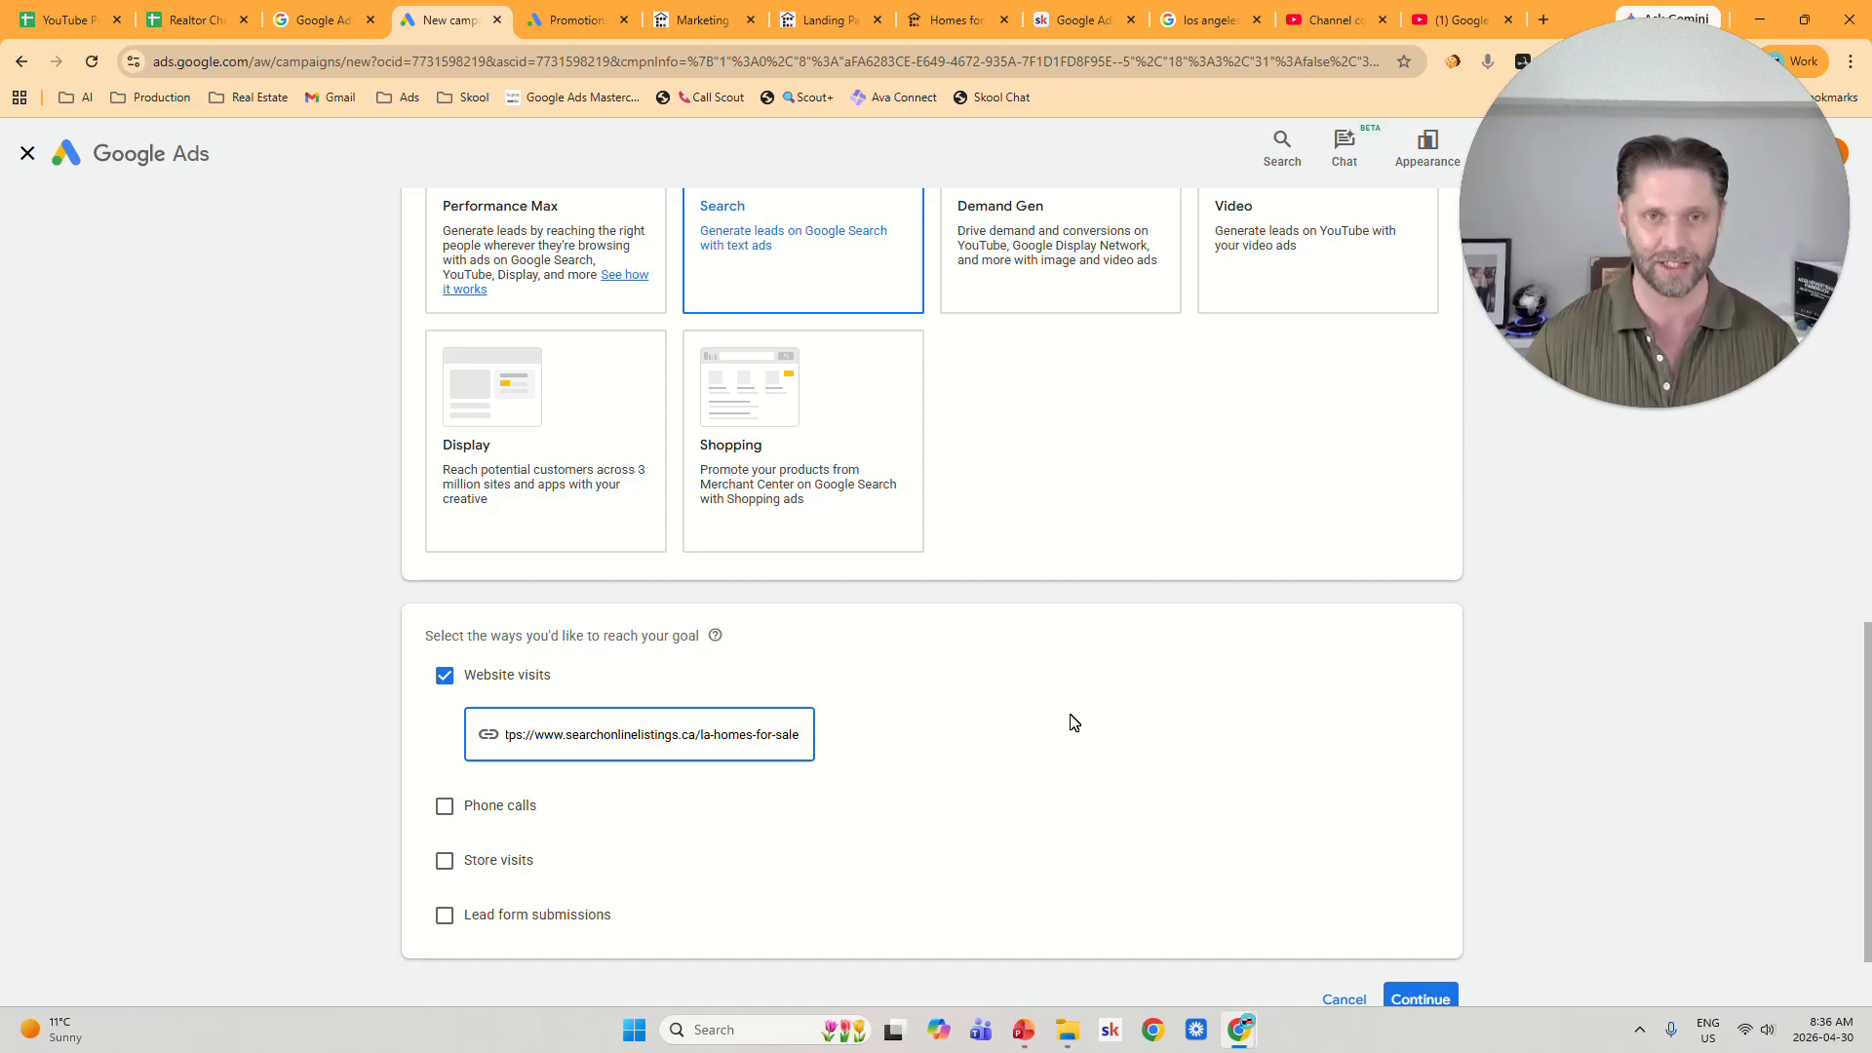
pyautogui.scroll(-1, 1077, 714)
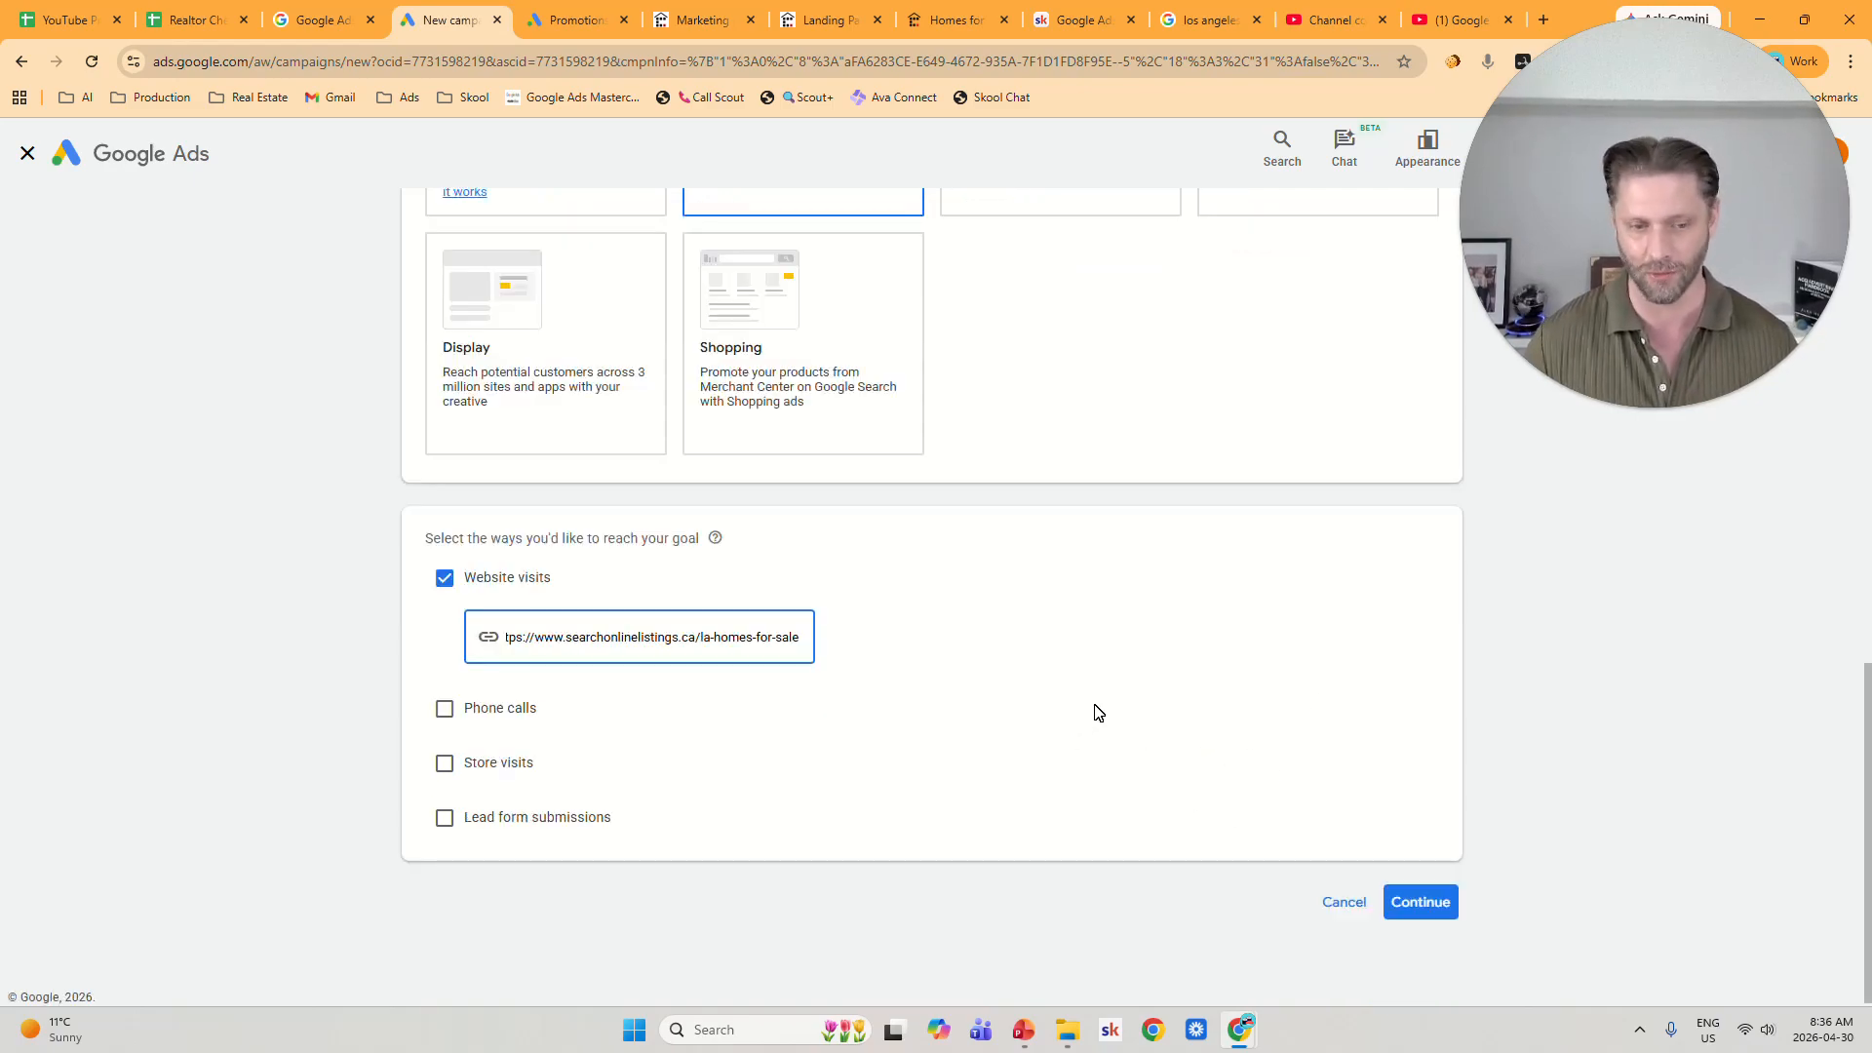
pyautogui.click(1761, 335)
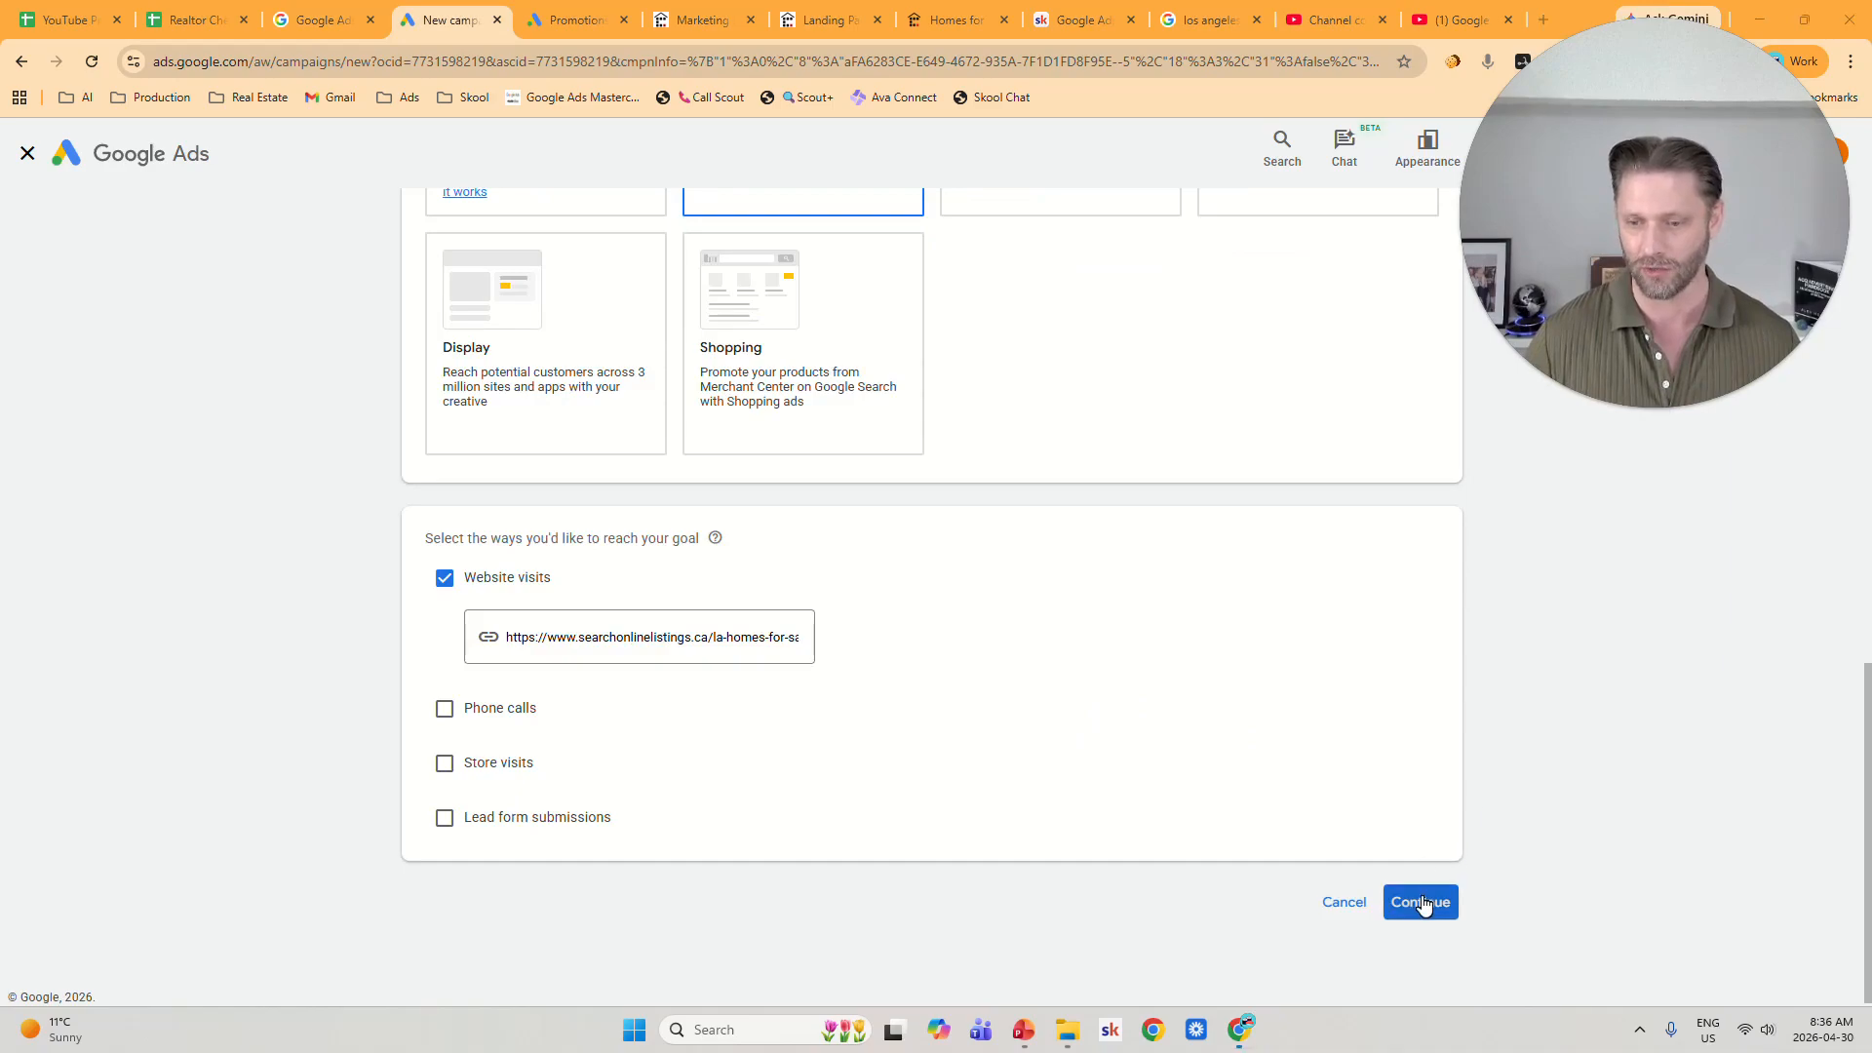
pyautogui.click(1421, 901)
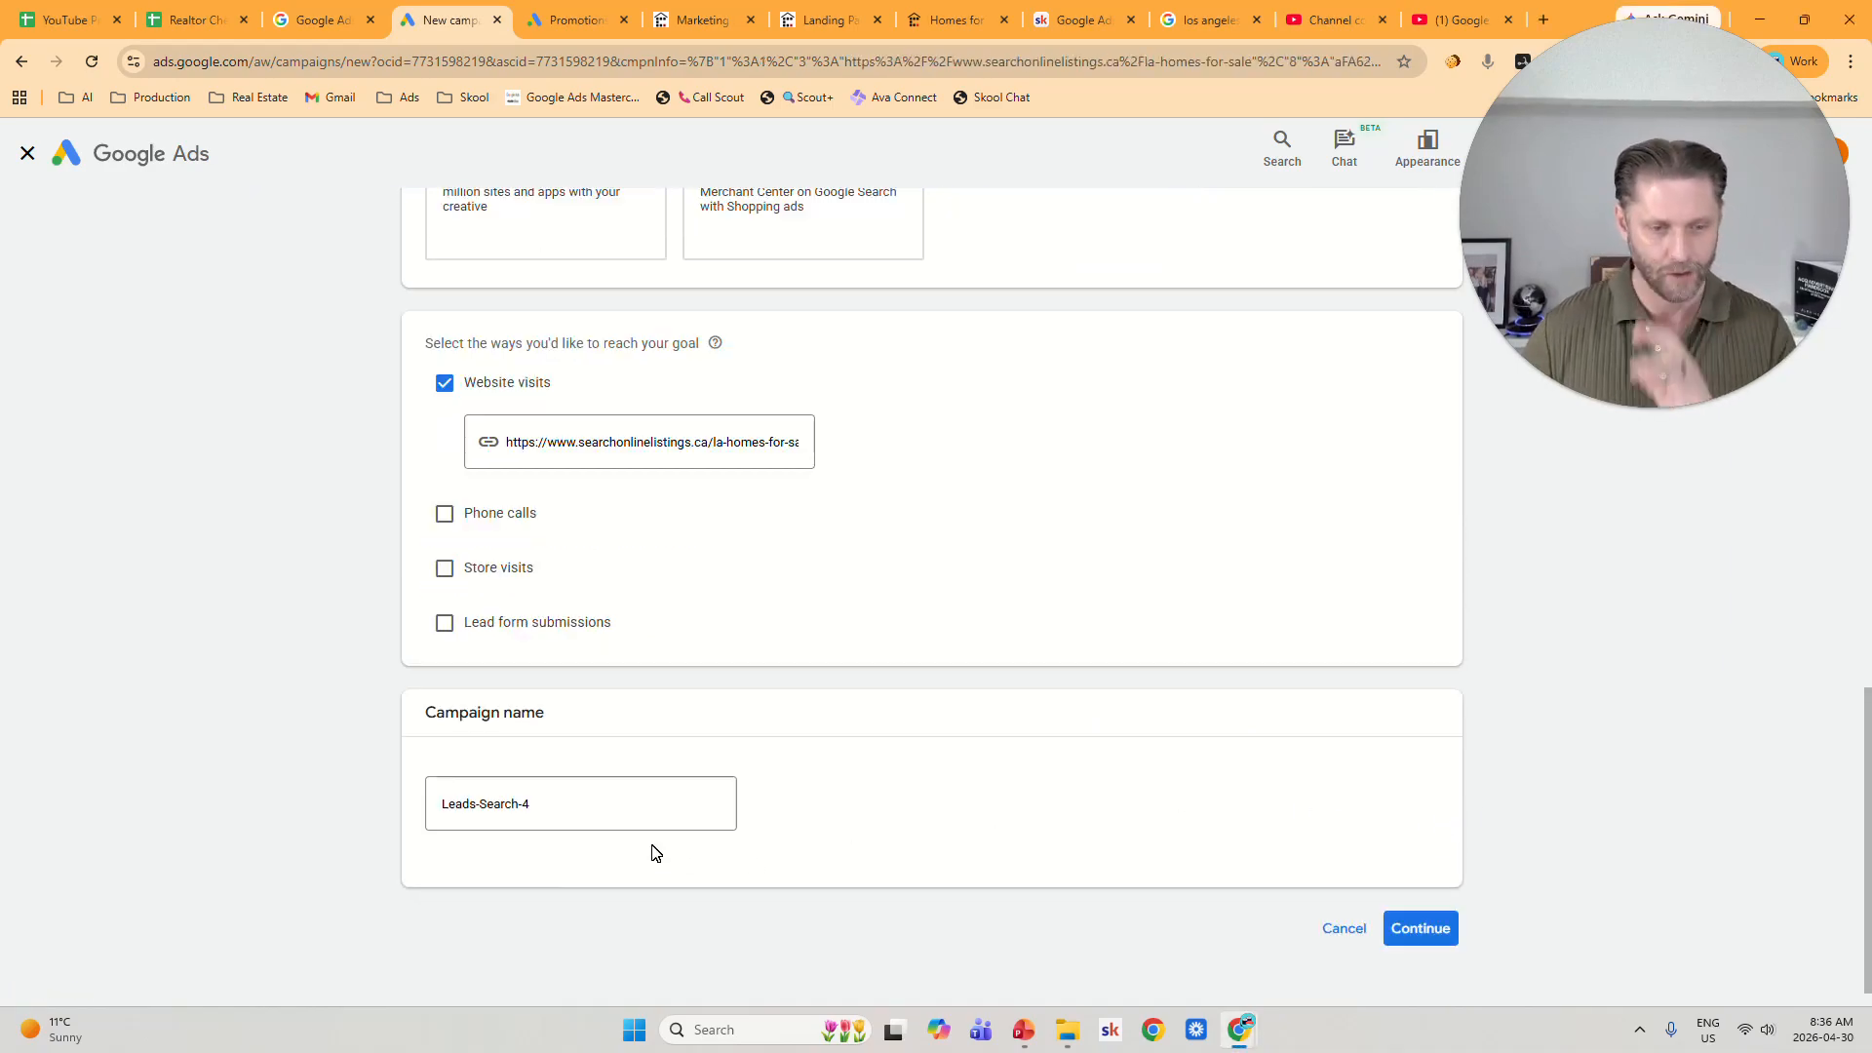
# Keep the campaign name Leads-Search-4 and start a new campaign rather than finishing a saved draft.
pyautogui.tripleClick(594, 811)
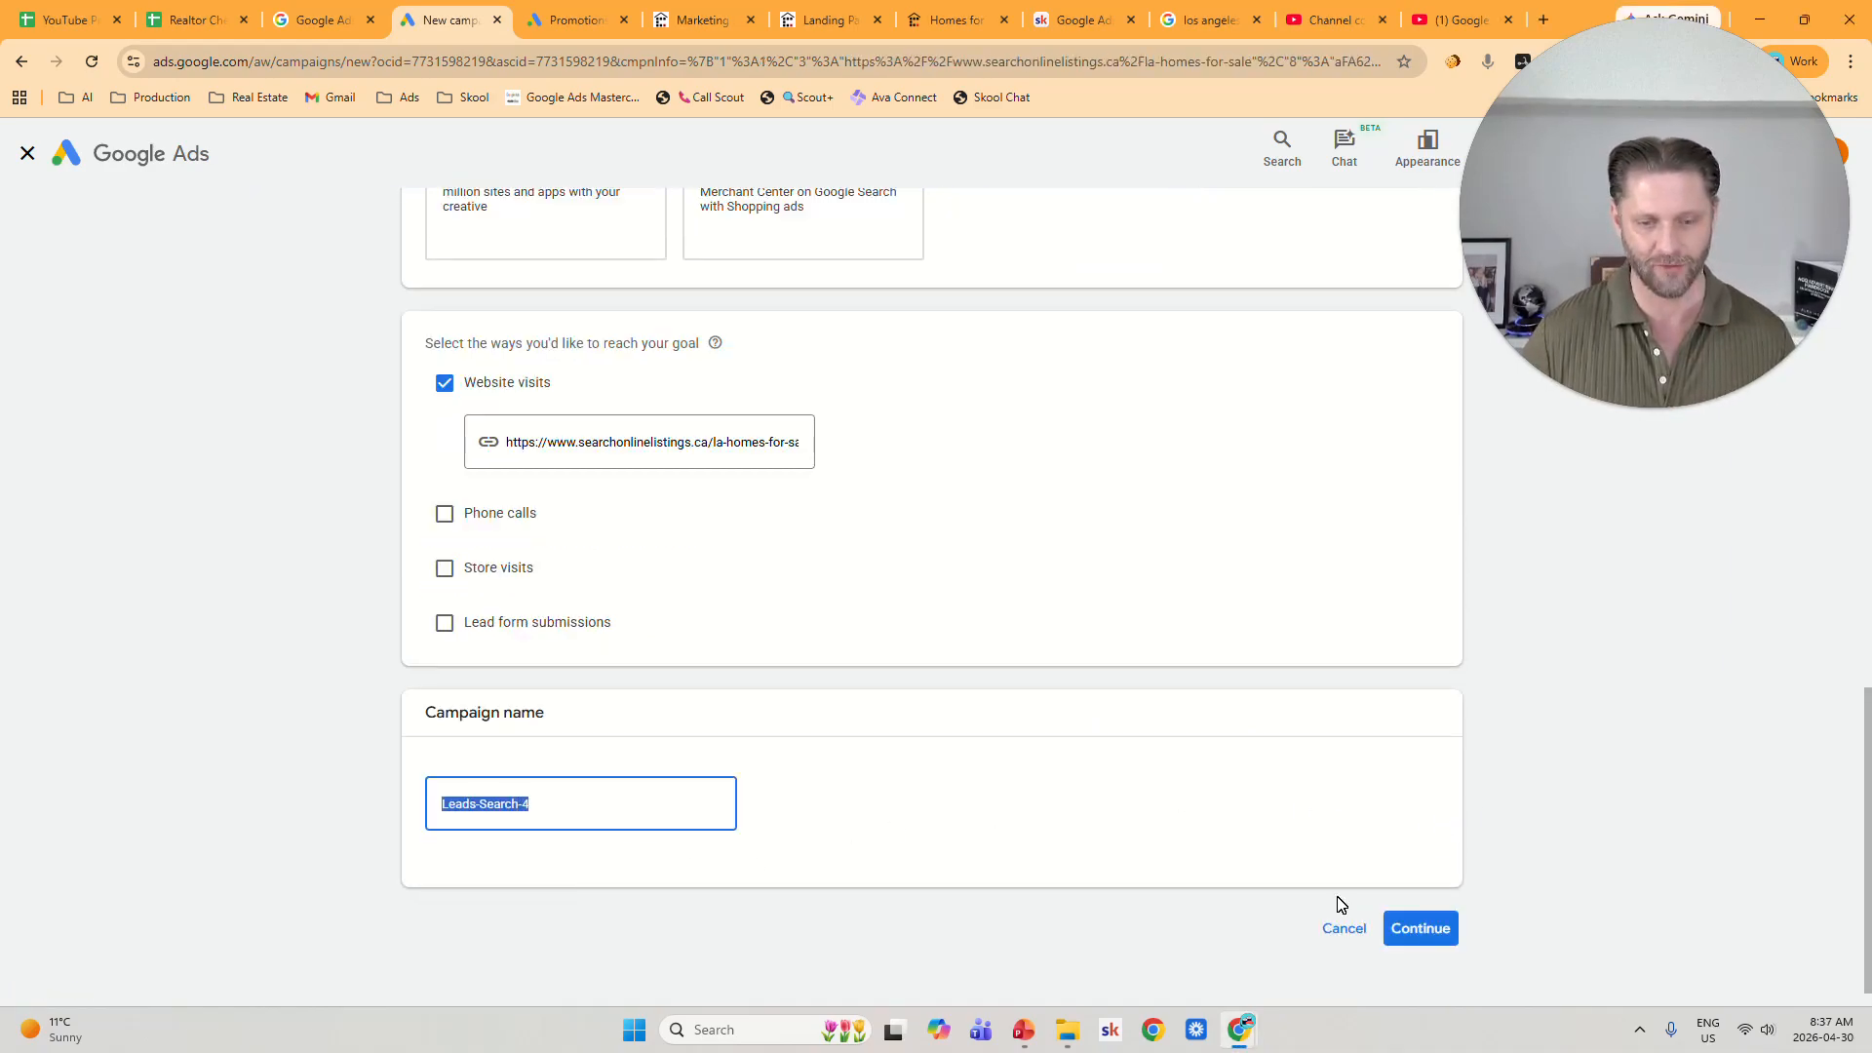
pyautogui.click(1430, 930)
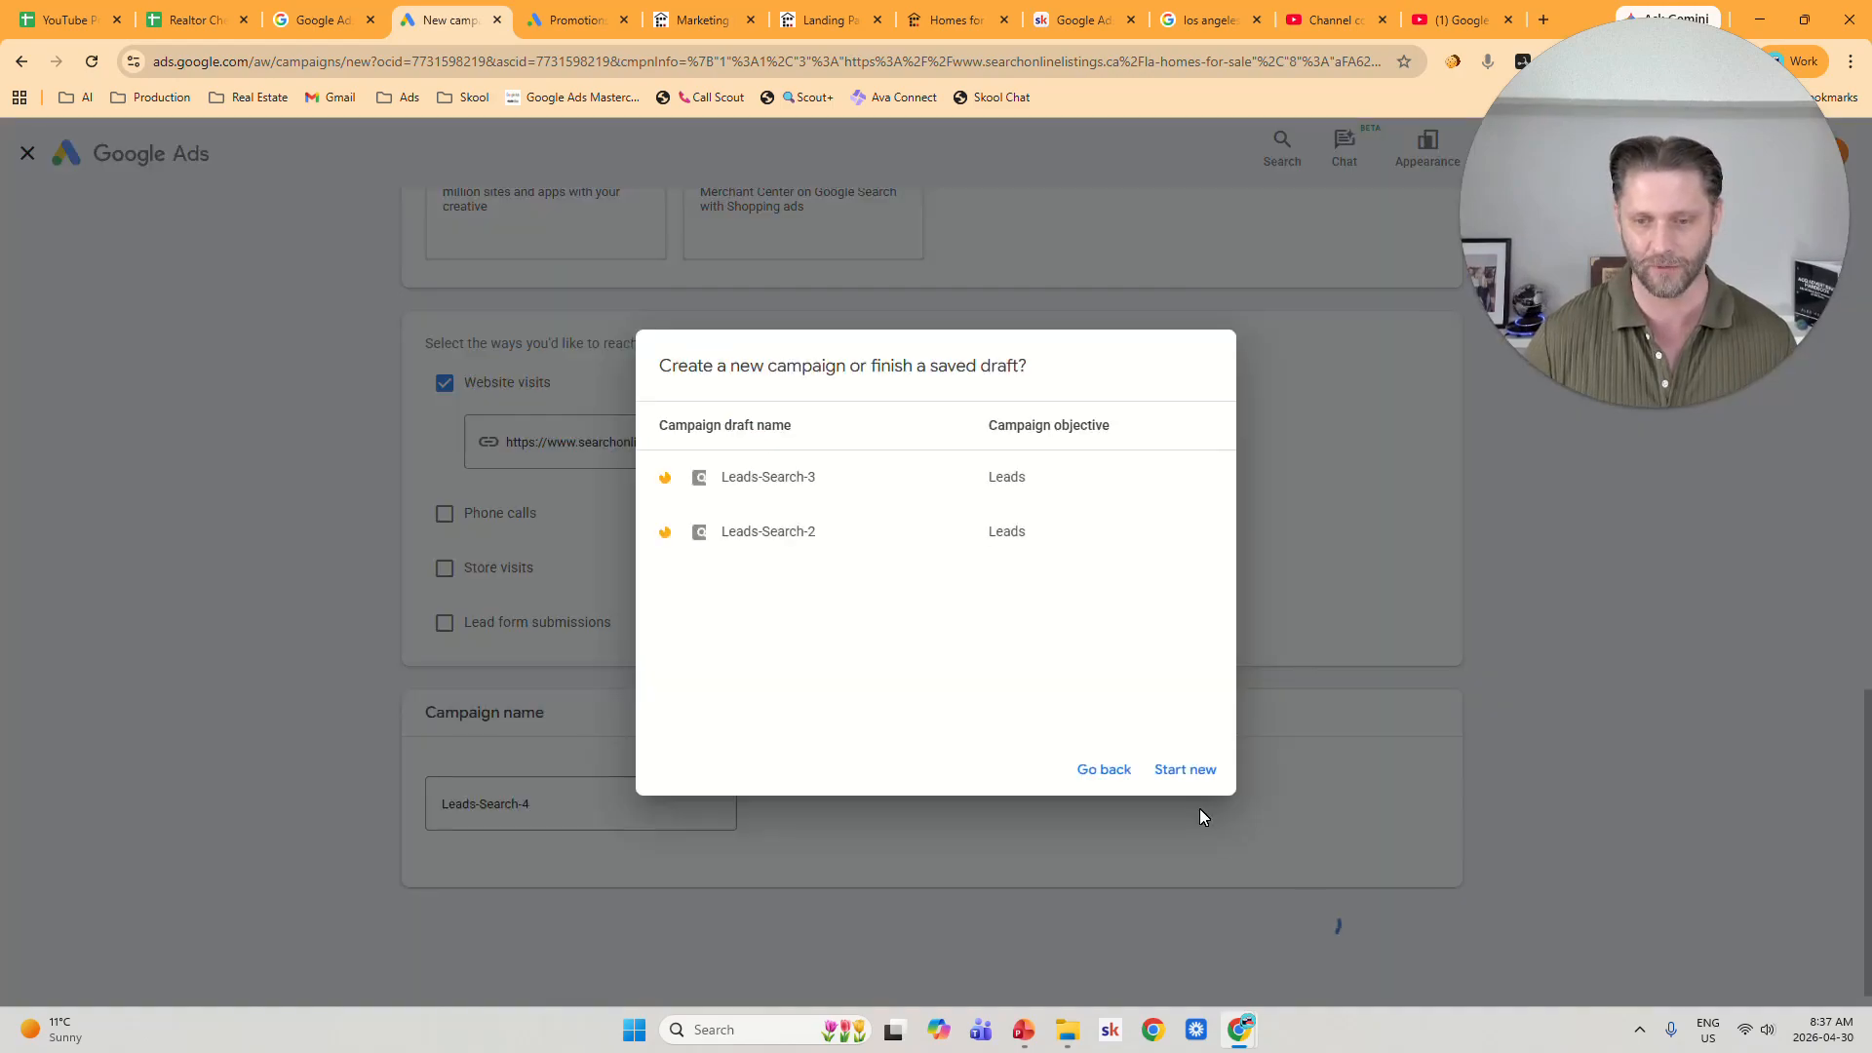
pyautogui.click(1196, 772)
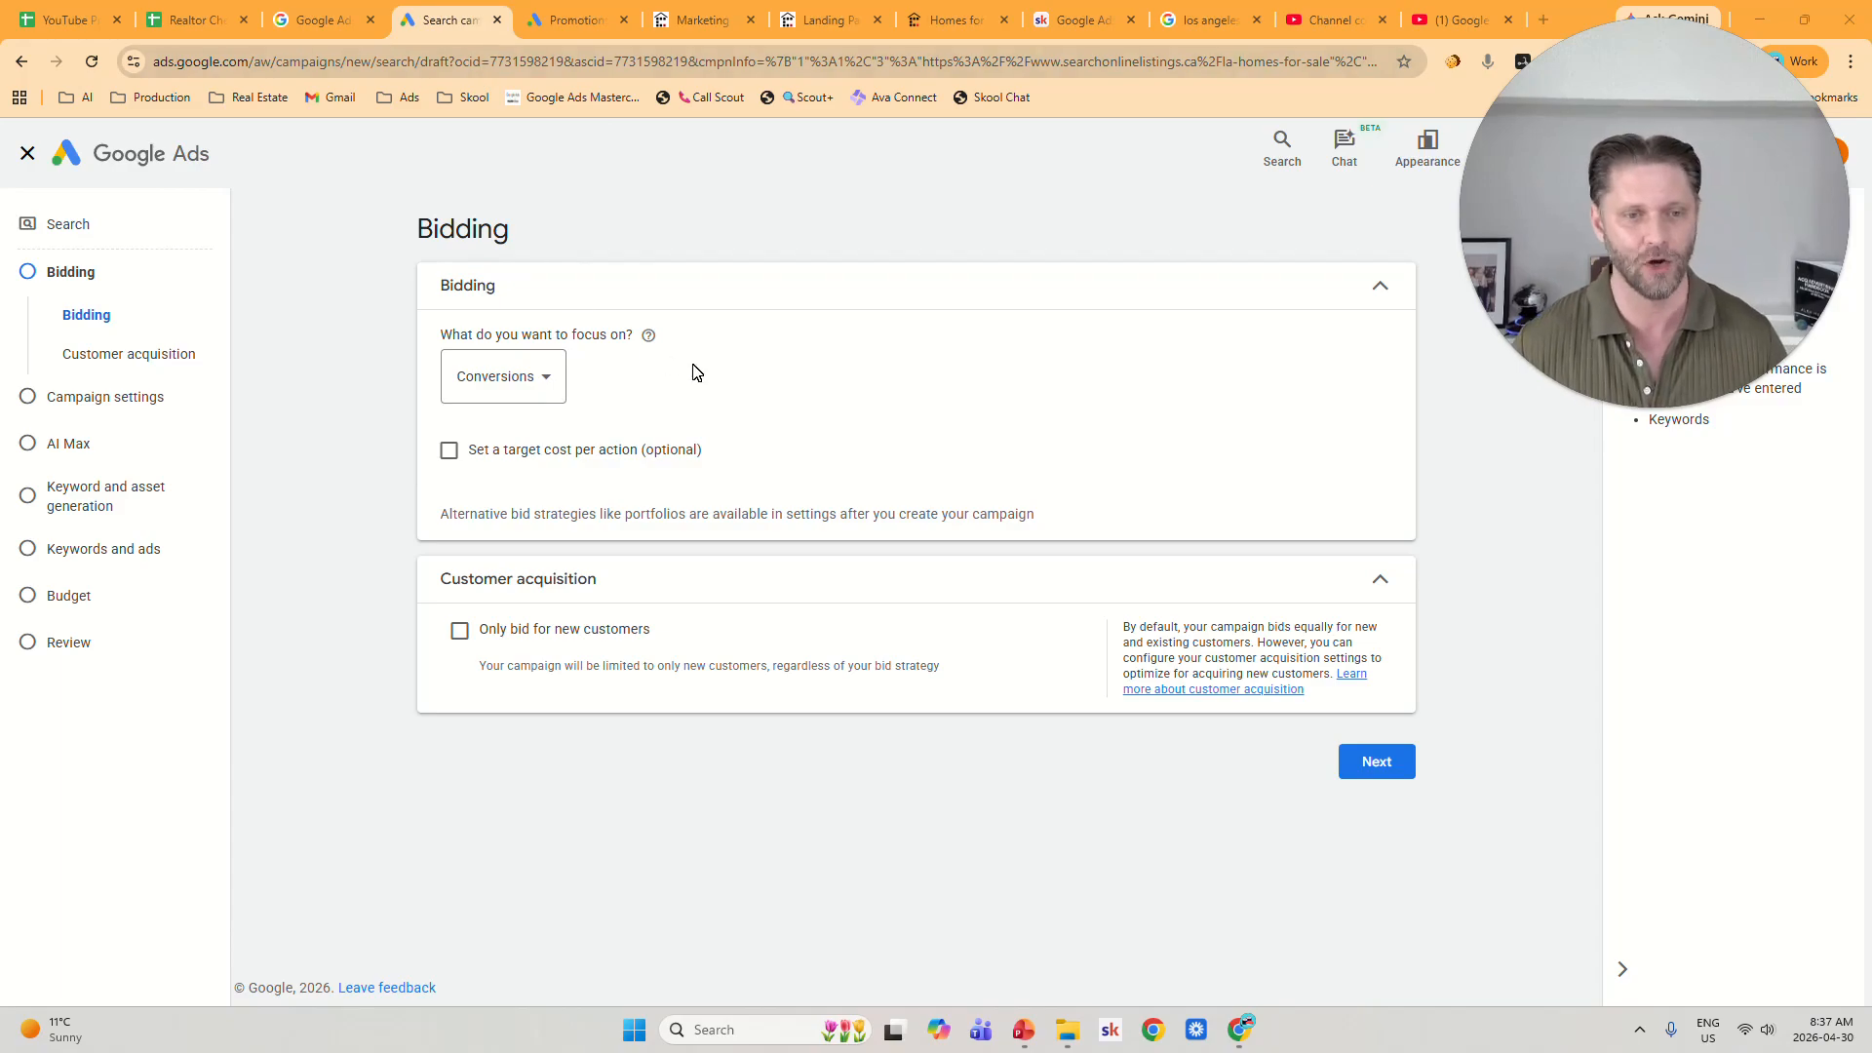
# Set the campaign's bidding focus to Clicks and continue to the campaign settings.
pyautogui.click(488, 379)
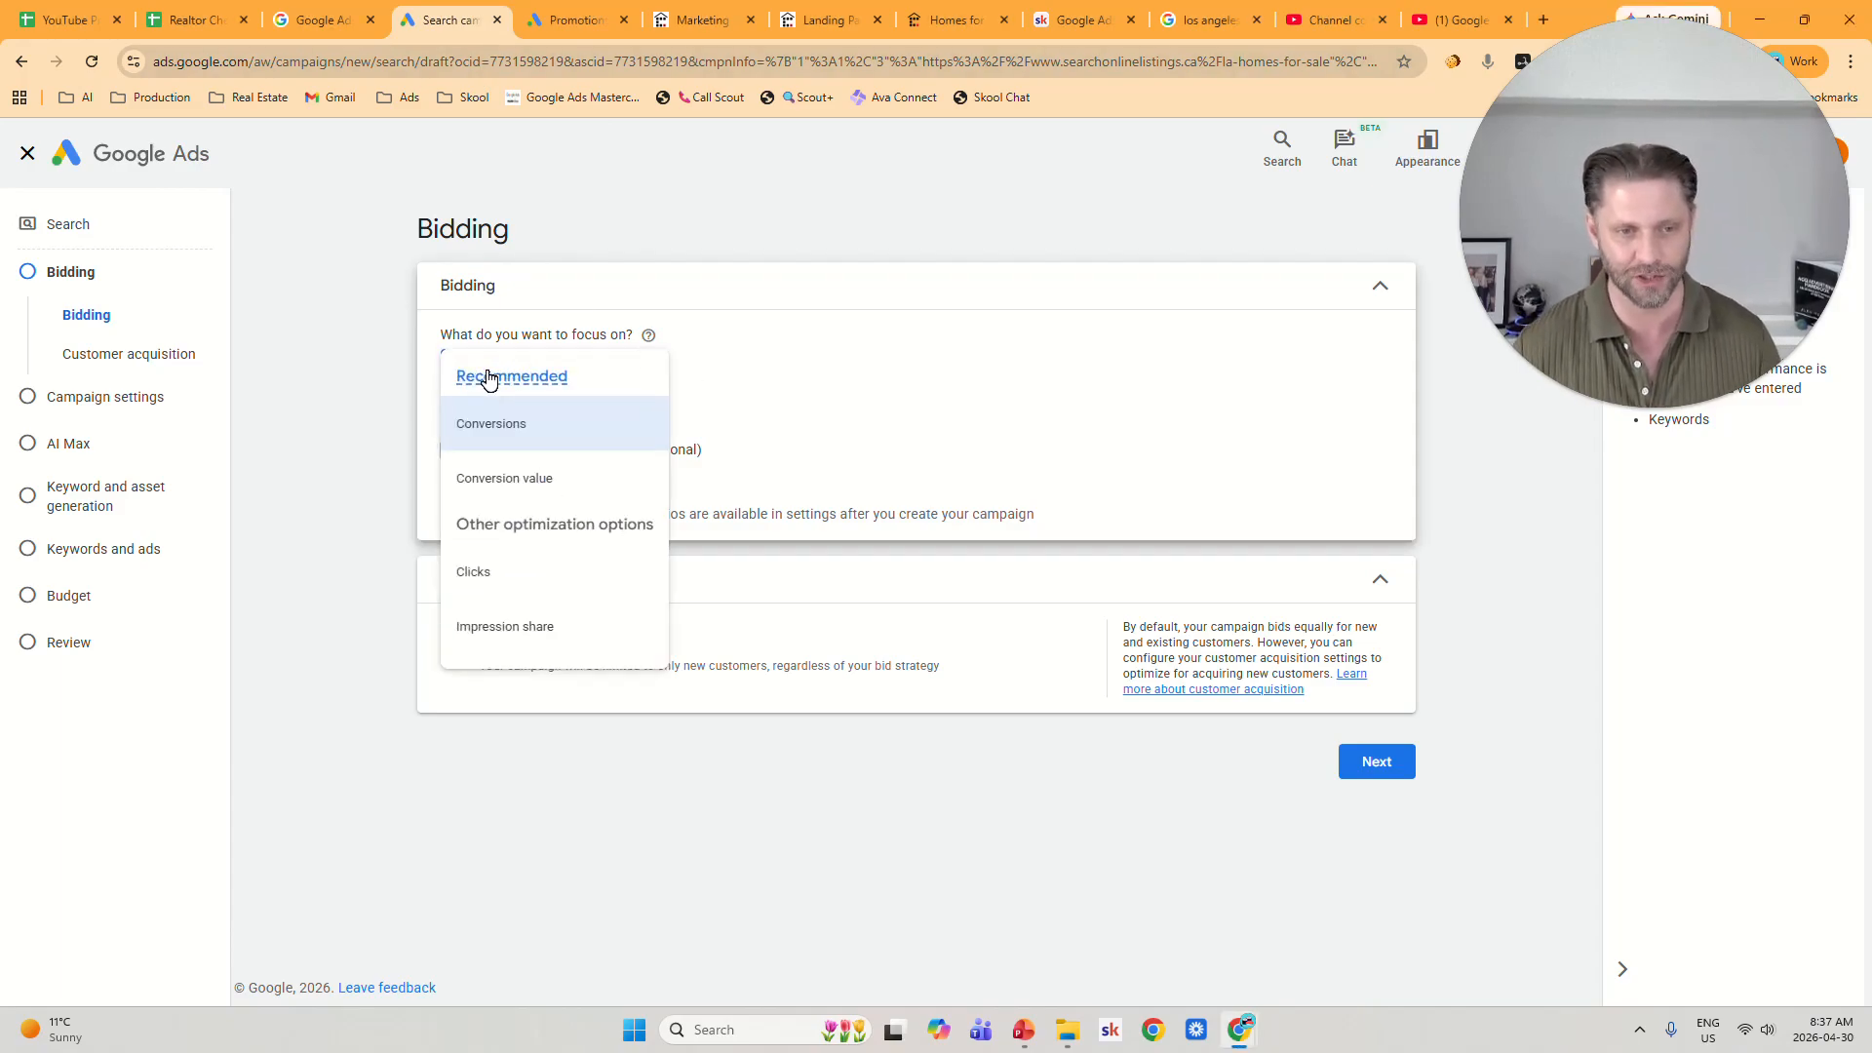
pyautogui.click(725, 338)
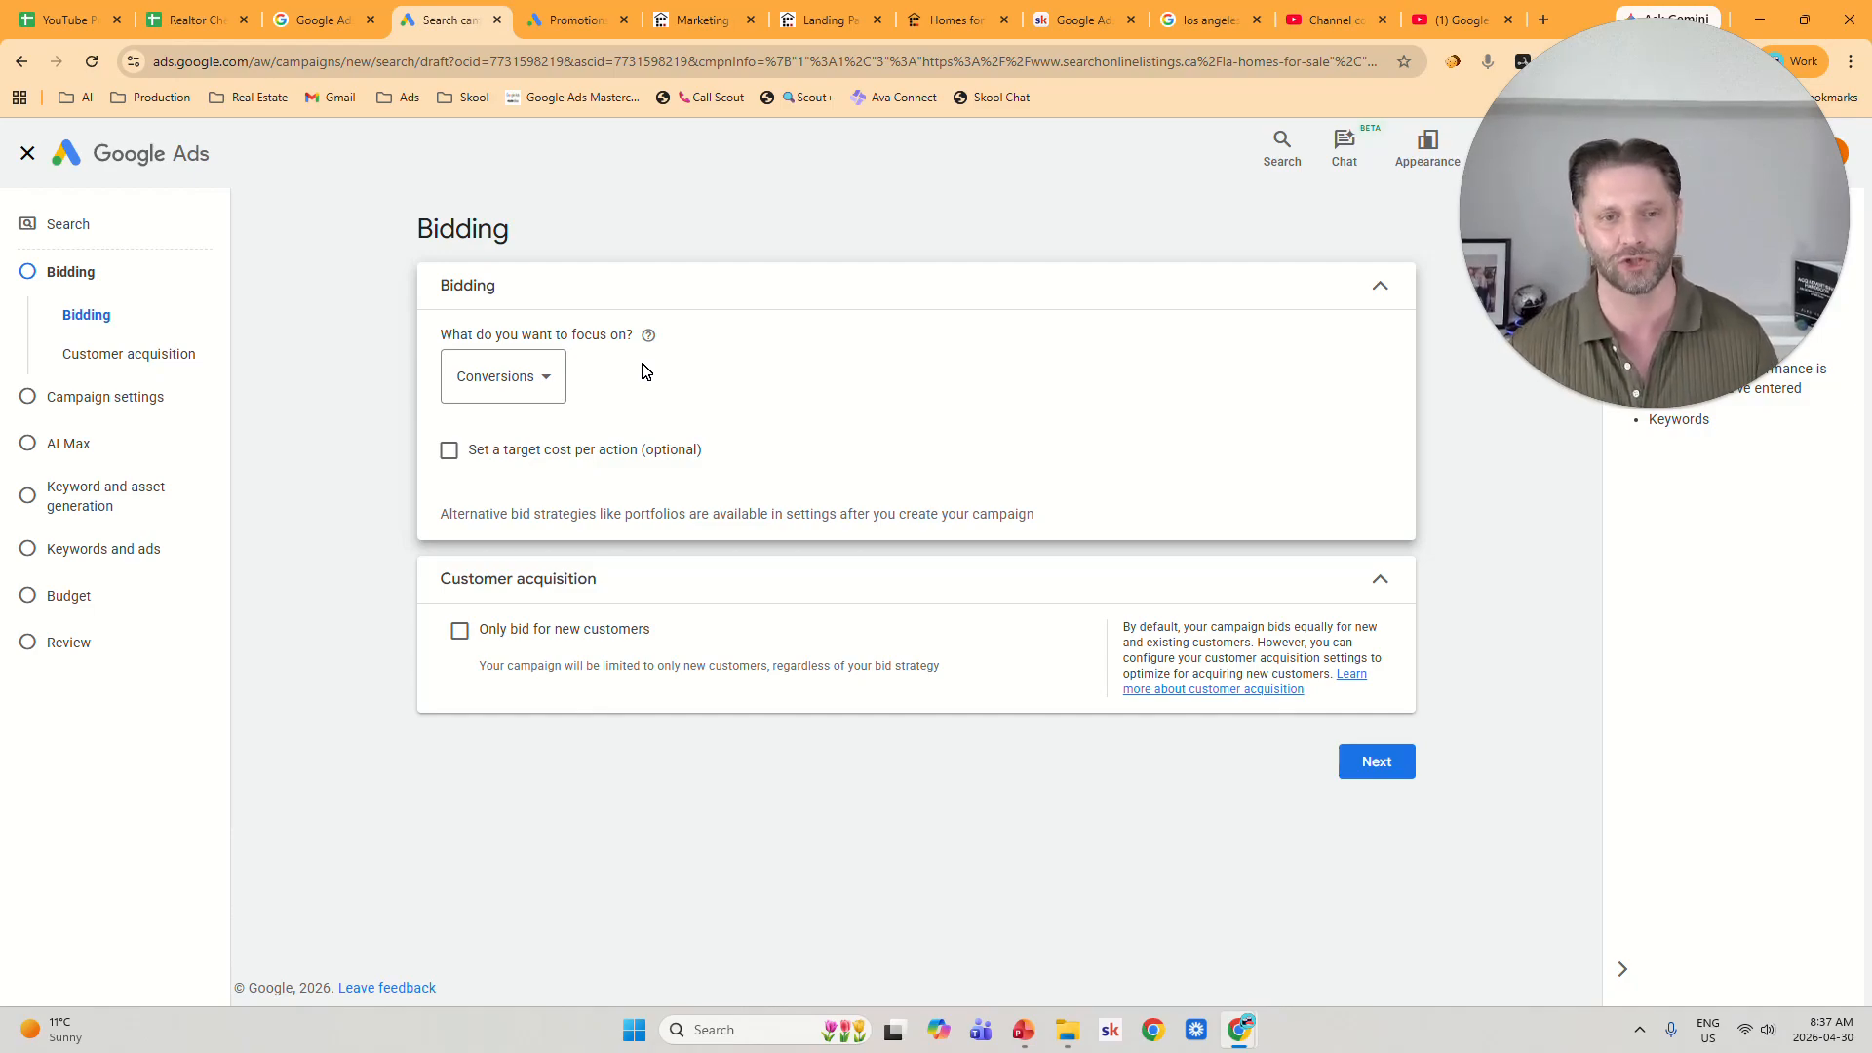
pyautogui.click(546, 379)
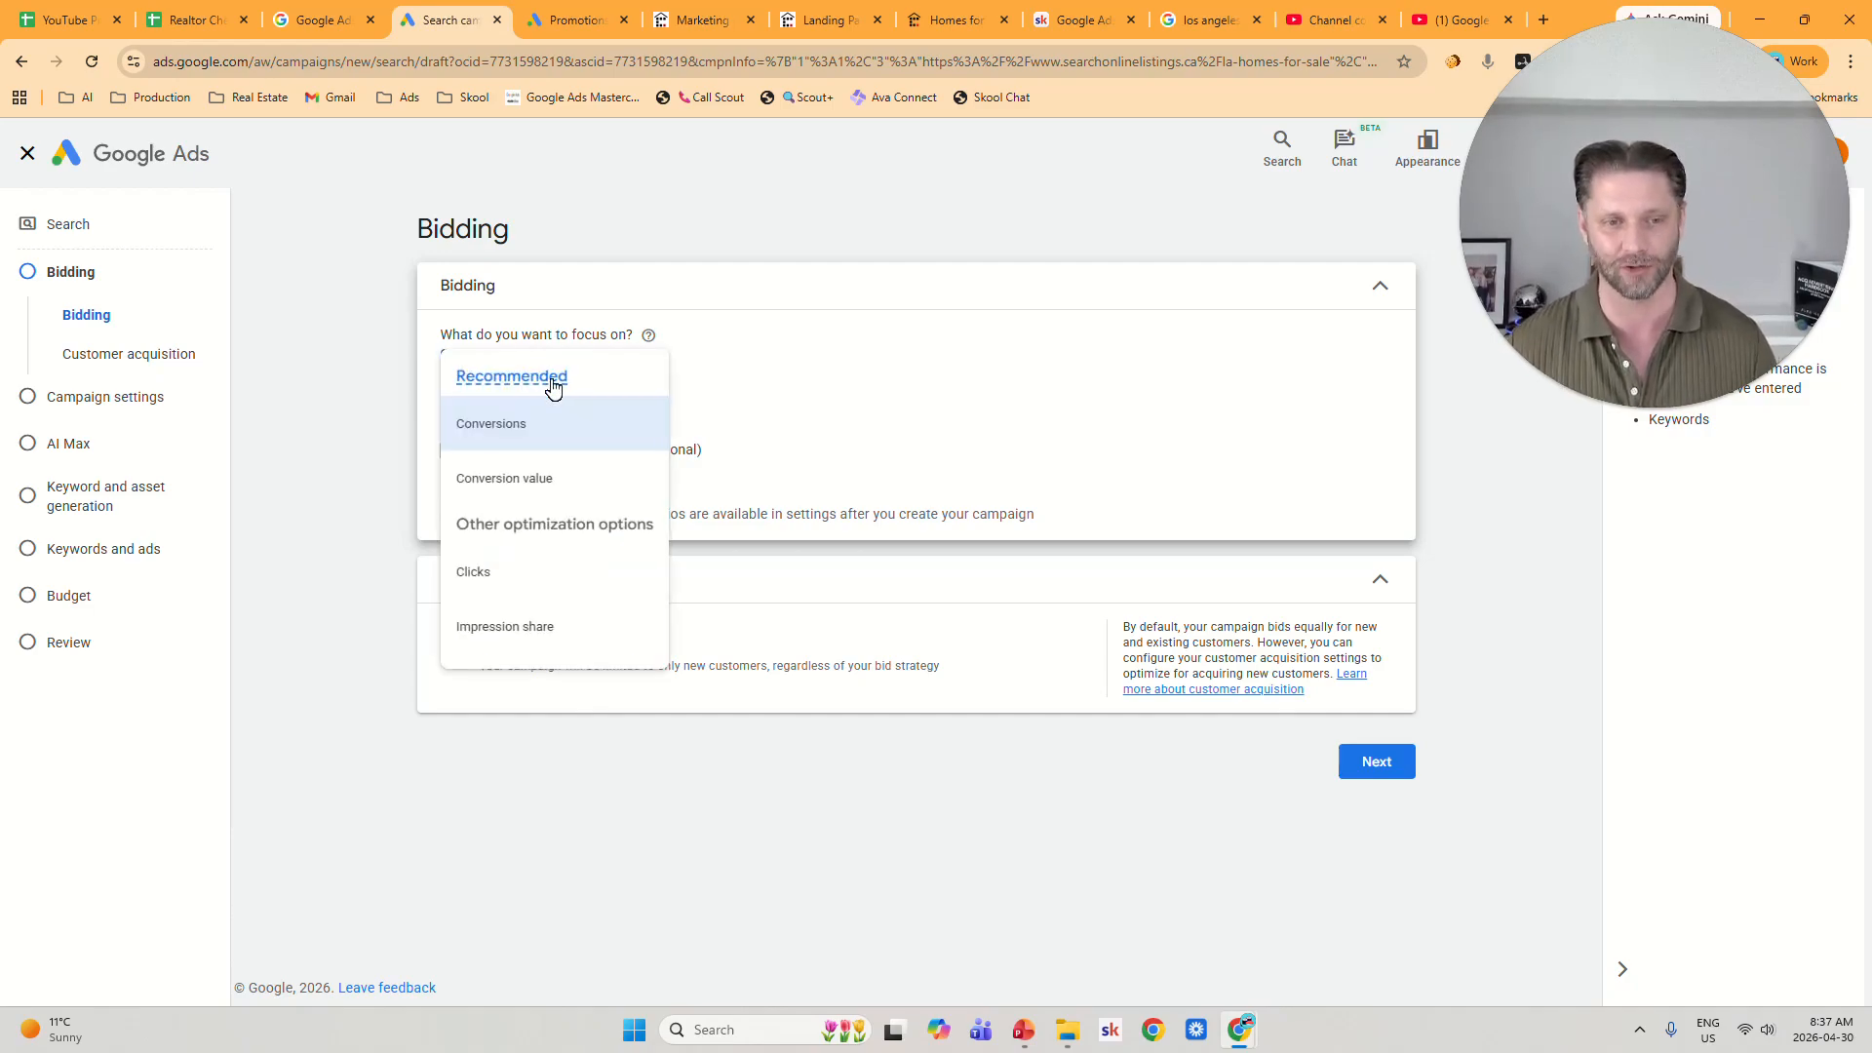
pyautogui.click(505, 583)
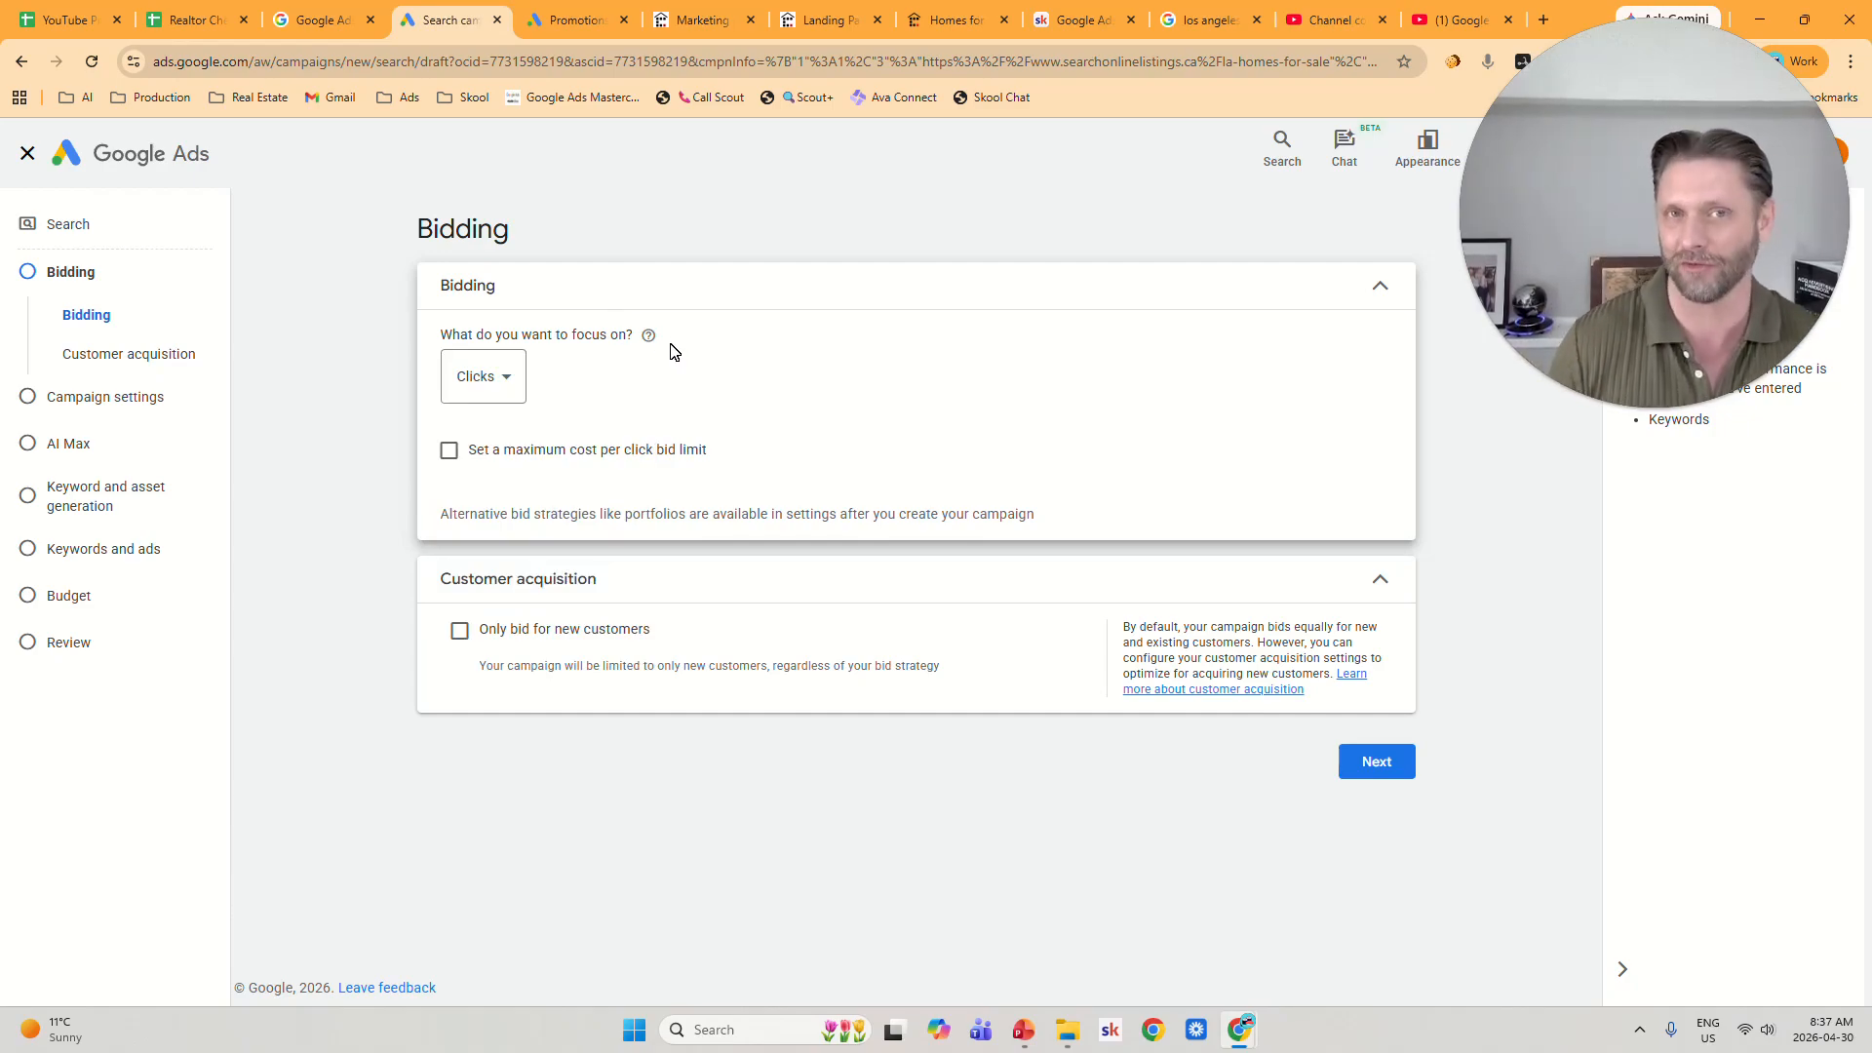
pyautogui.click(1386, 771)
# Exclude the Google Search Partners Network and the Google Display Network from the campaign.
pyautogui.click(448, 374)
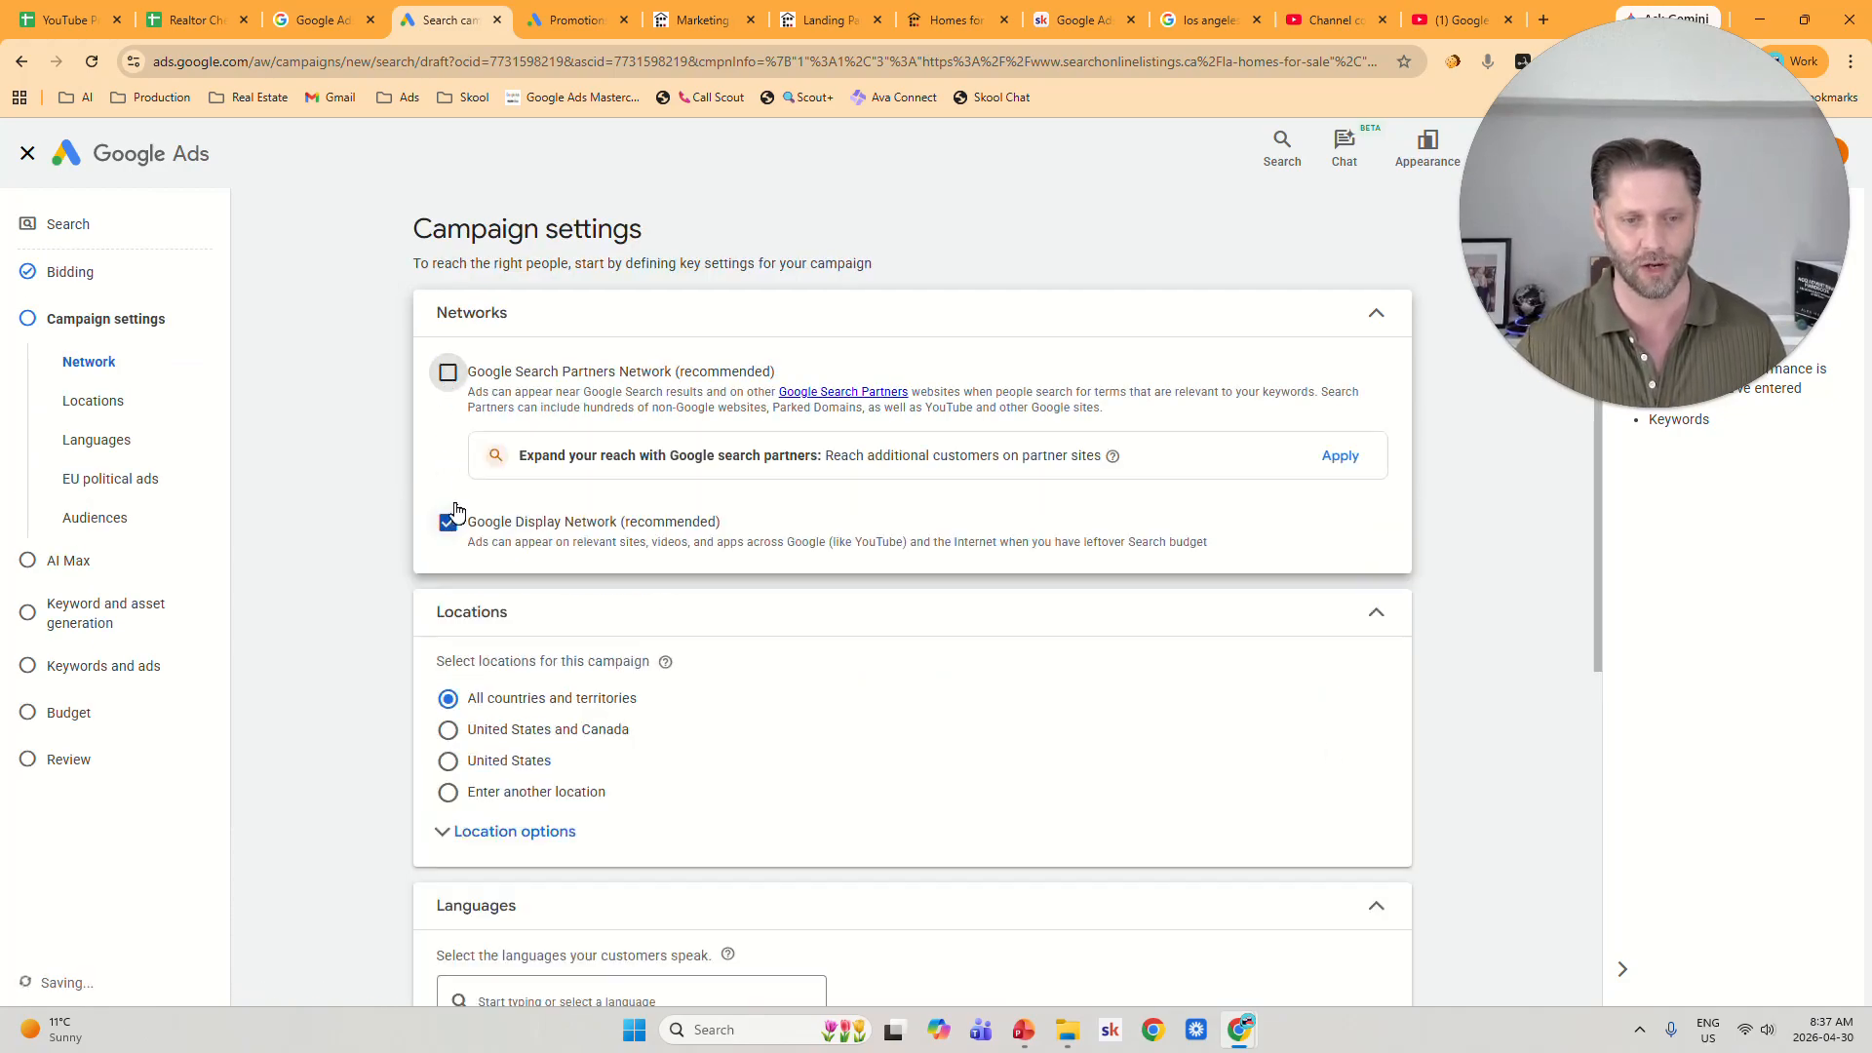
pyautogui.click(448, 523)
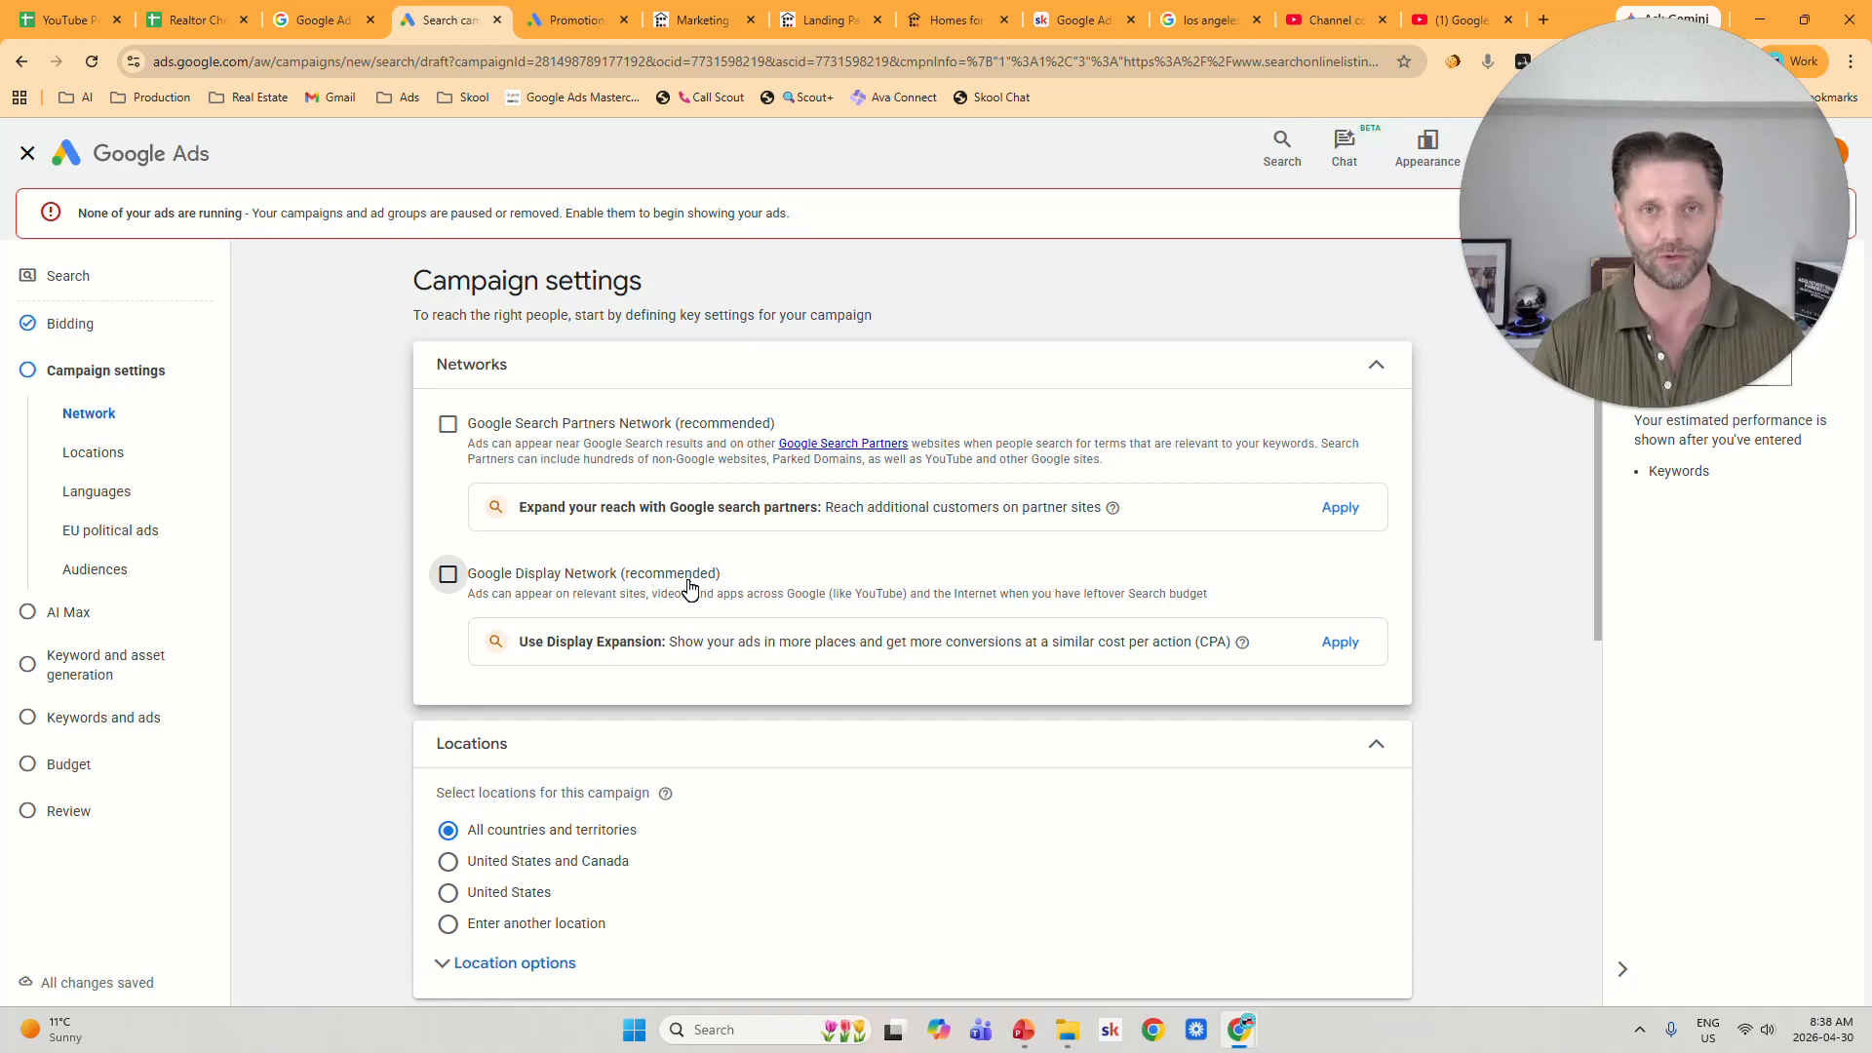
# Target the United States and restrict the location option to Presence: People in or regularly in your included locations.
pyautogui.scroll(-2, 1584, 604)
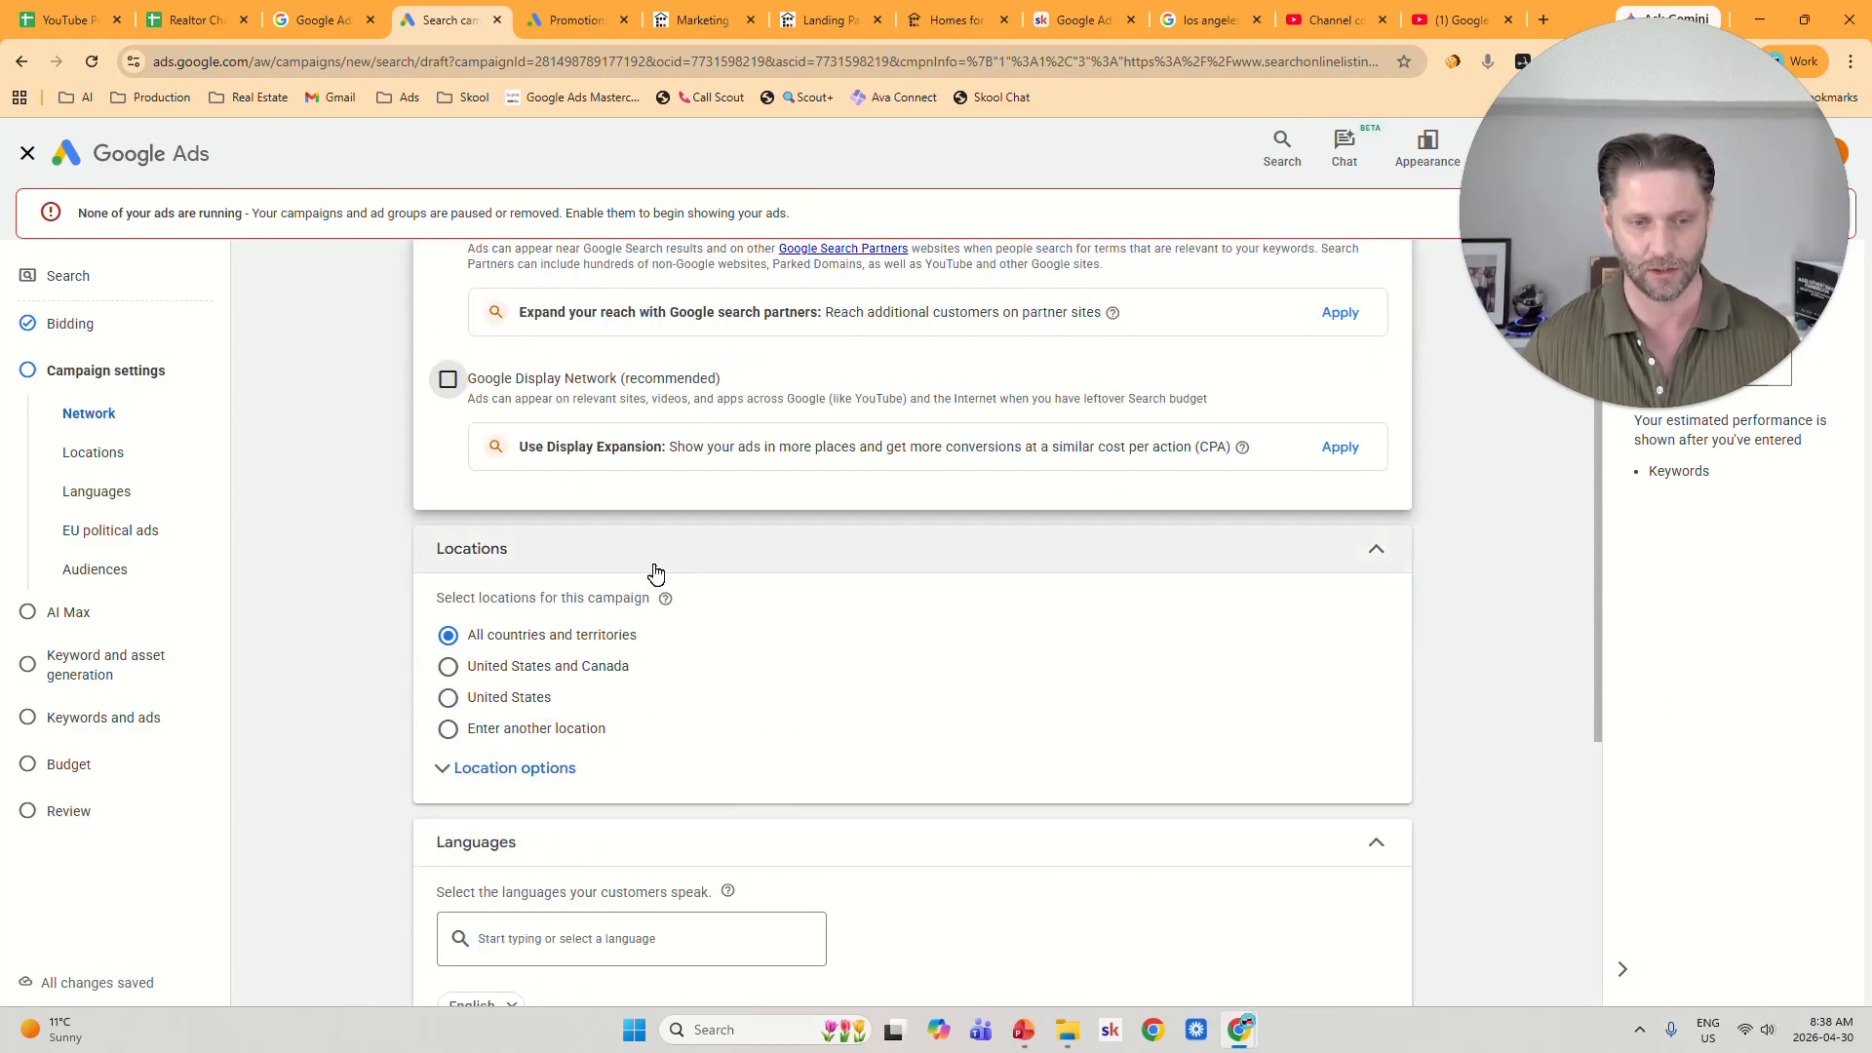
pyautogui.click(524, 698)
pyautogui.click(524, 767)
pyautogui.scroll(-1, 525, 767)
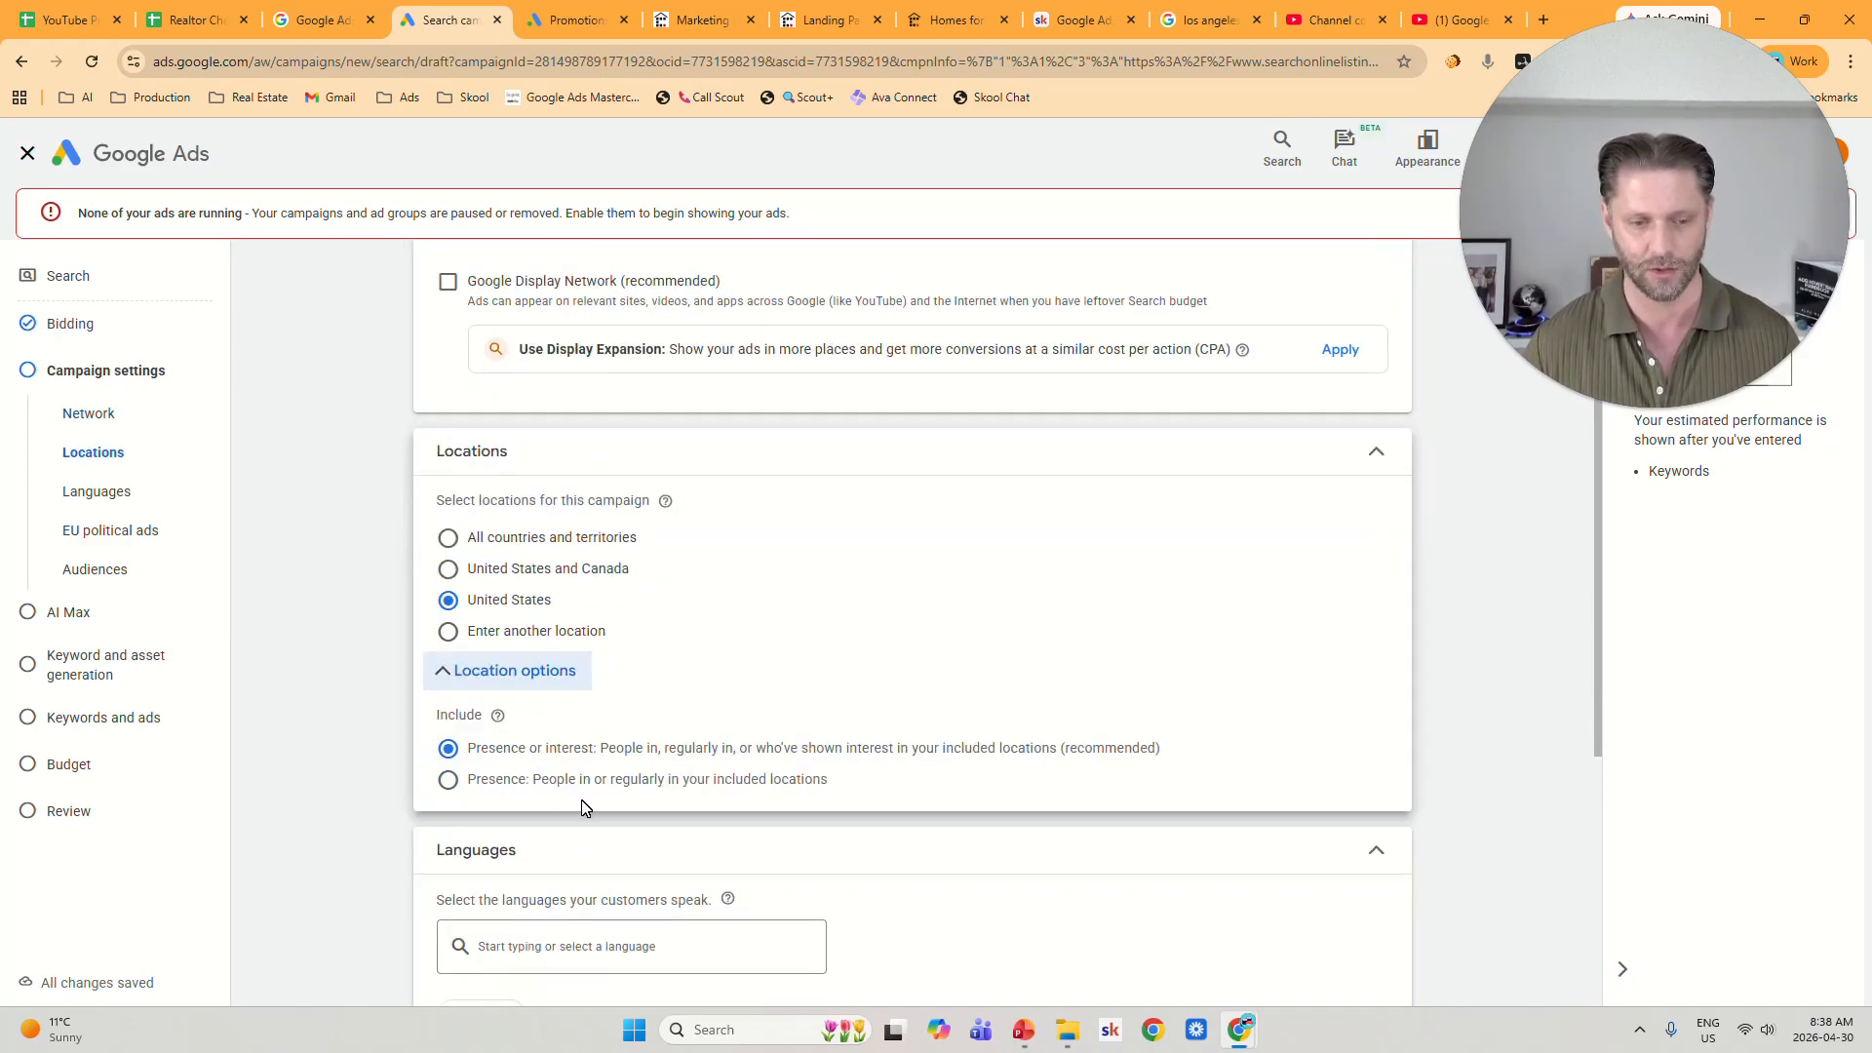
pyautogui.click(655, 789)
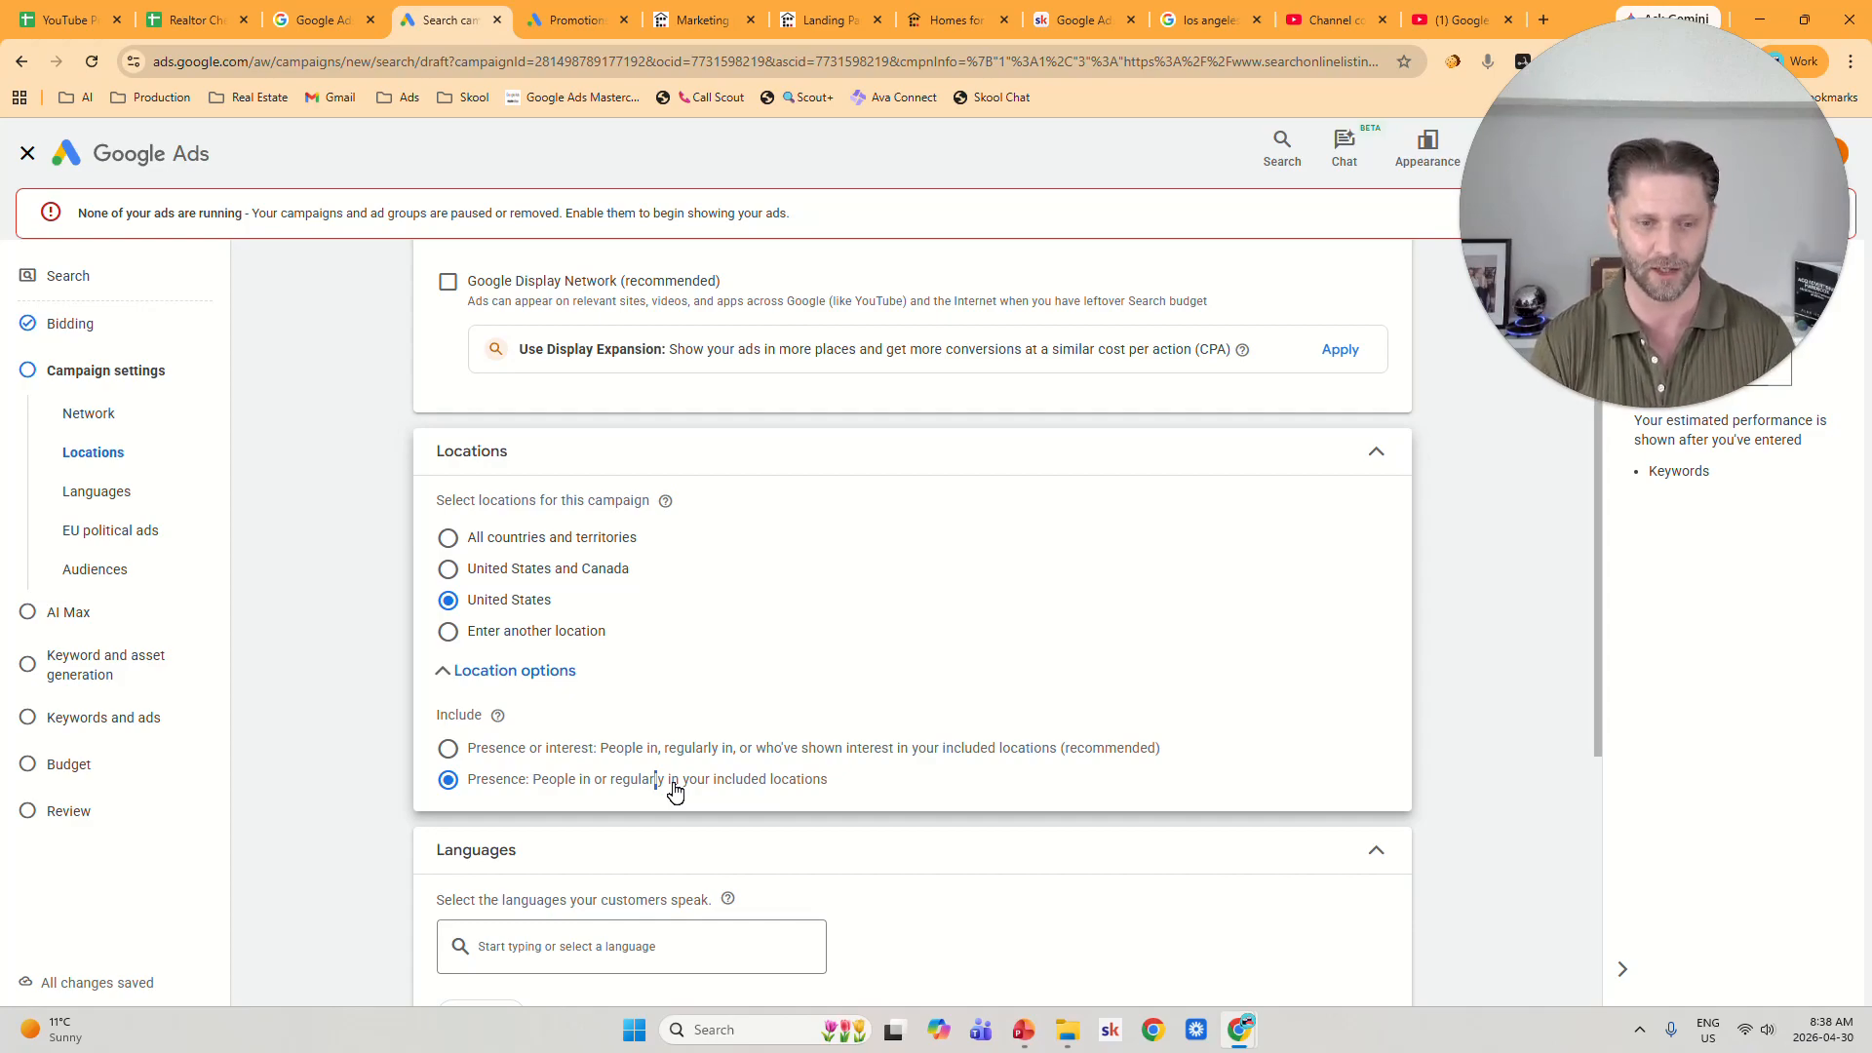
pyautogui.click(509, 632)
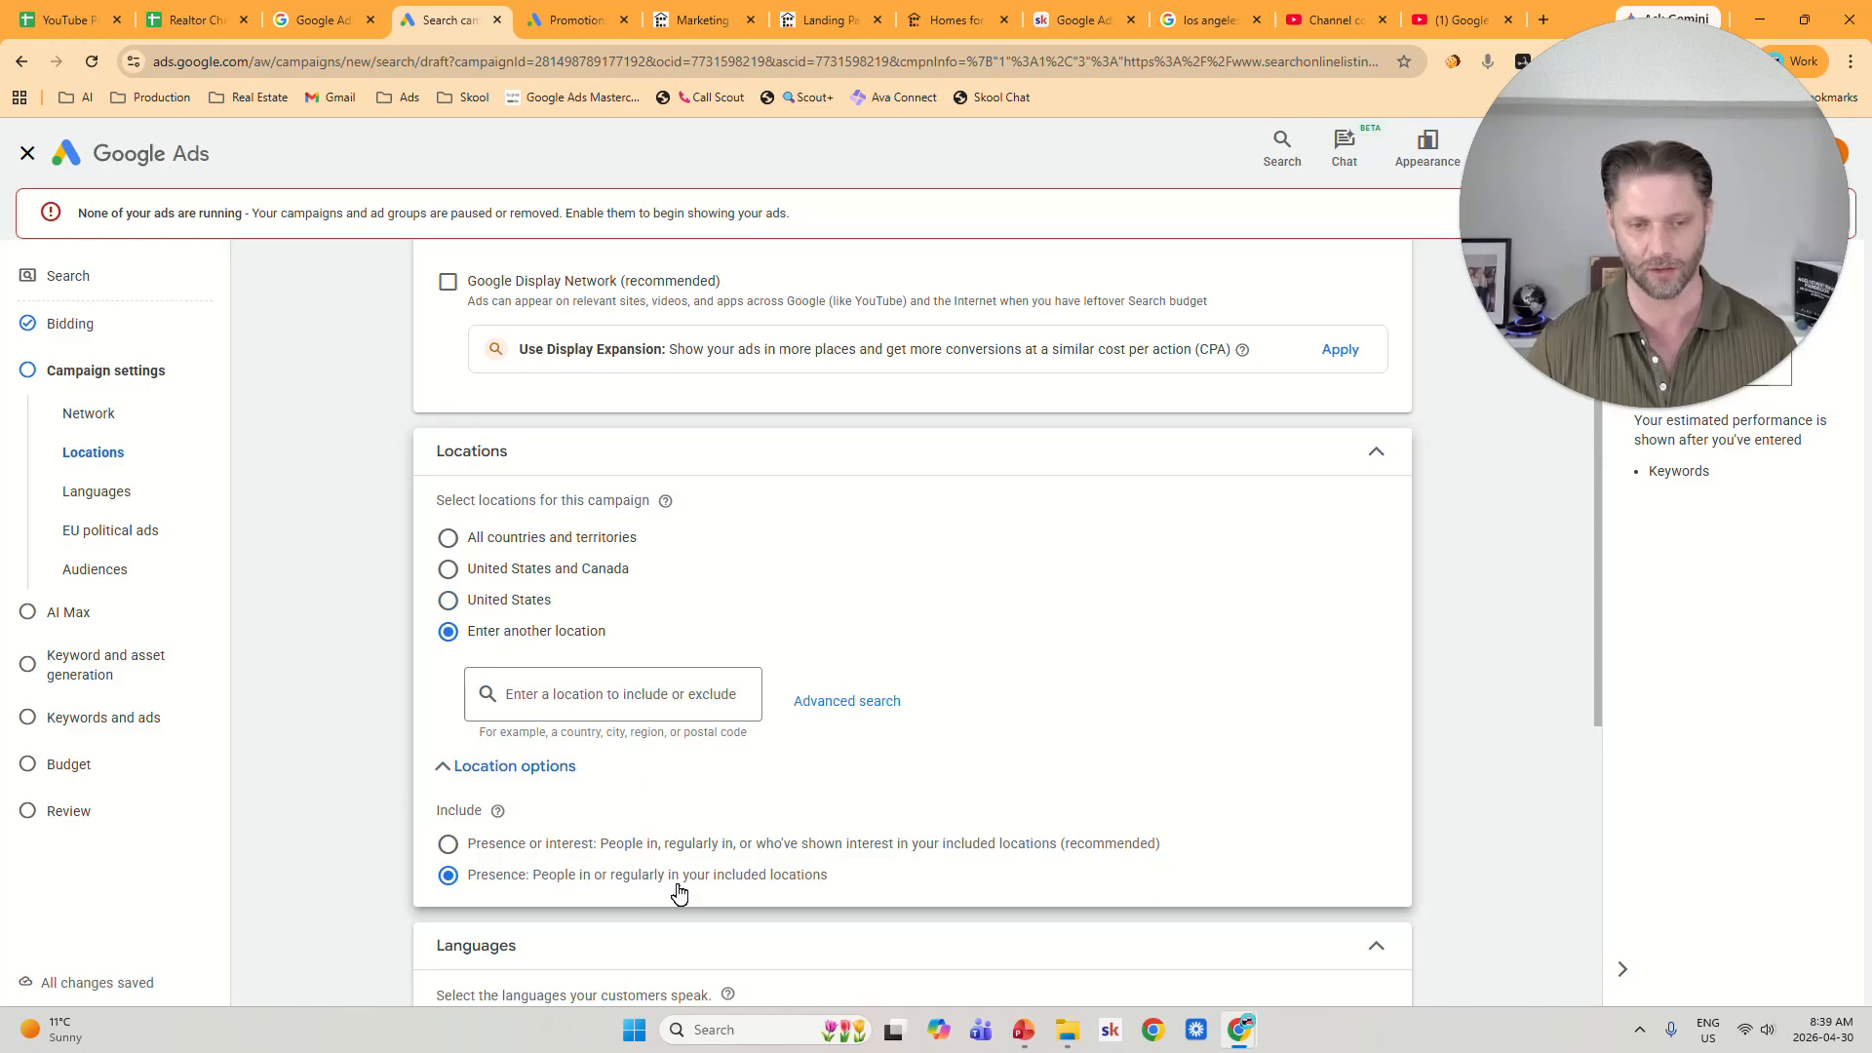
pyautogui.click(527, 601)
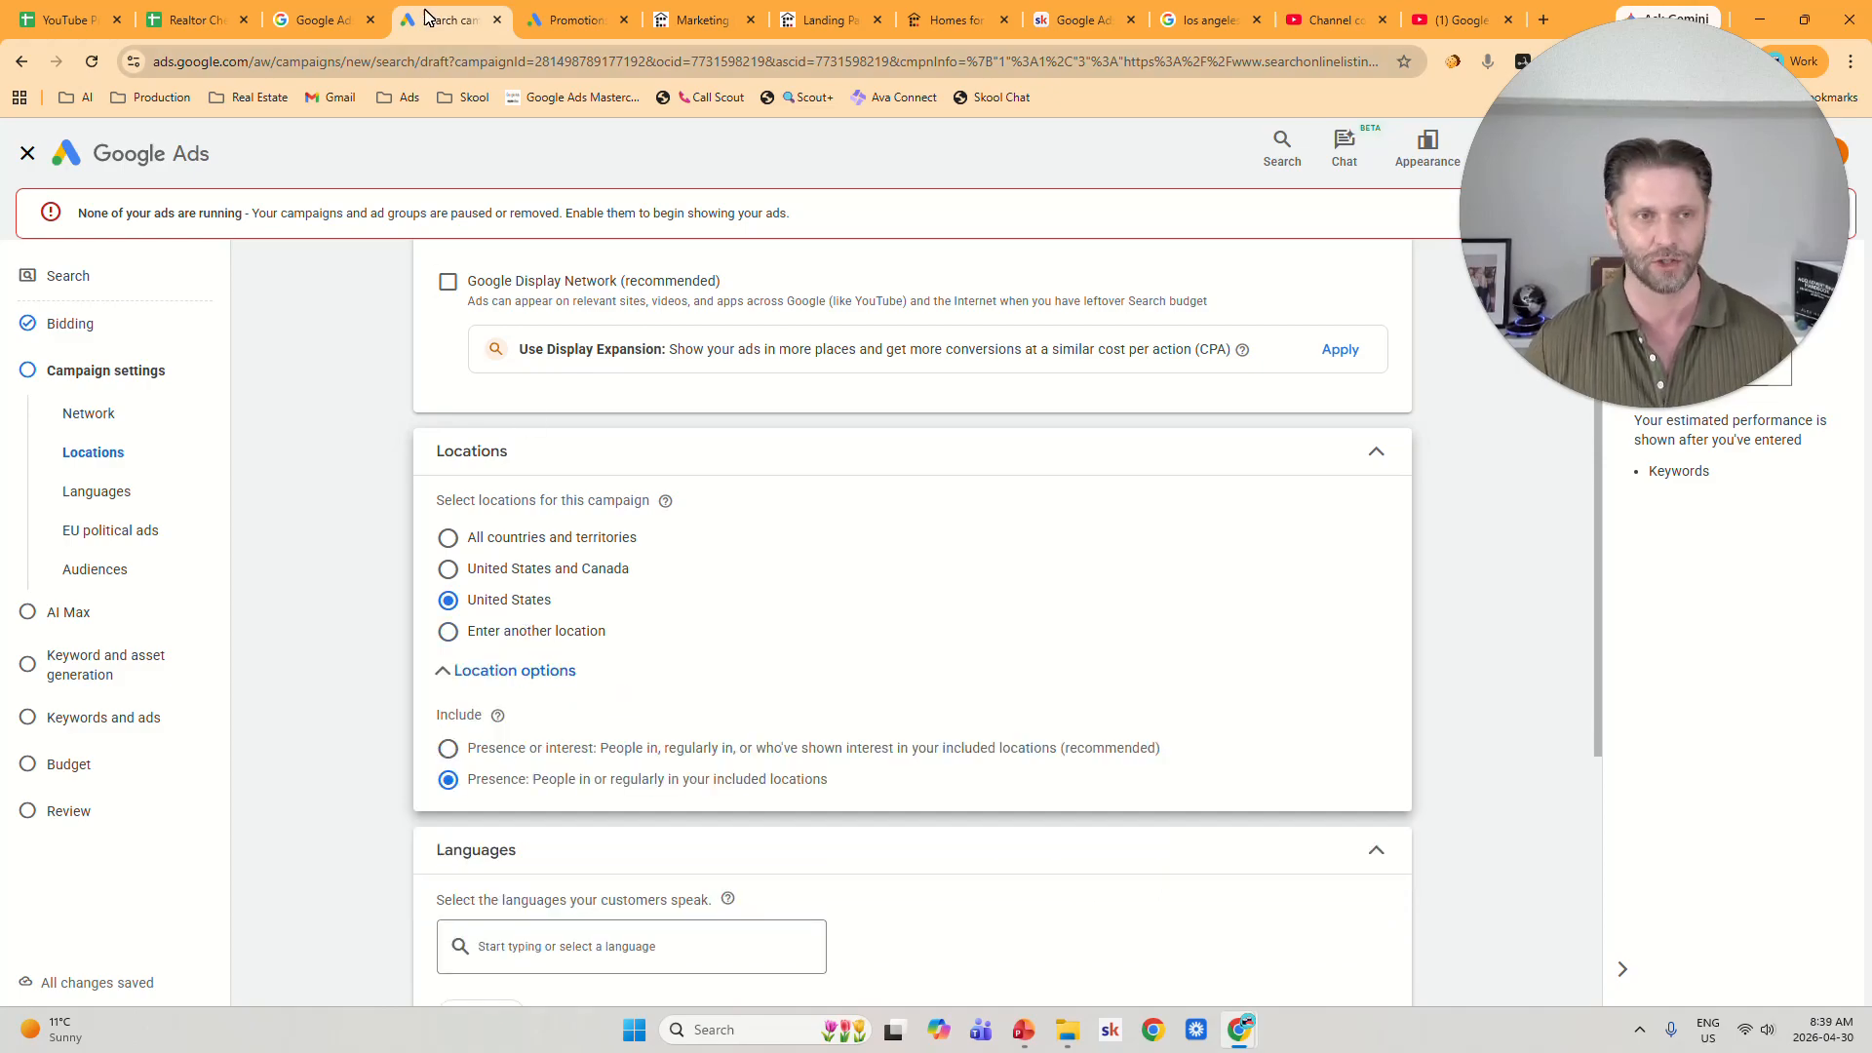
# Switch to the Realtor Cheatsheet spreadsheet and examine its location targeting entries for country, state/province and city.
pyautogui.click(185, 10)
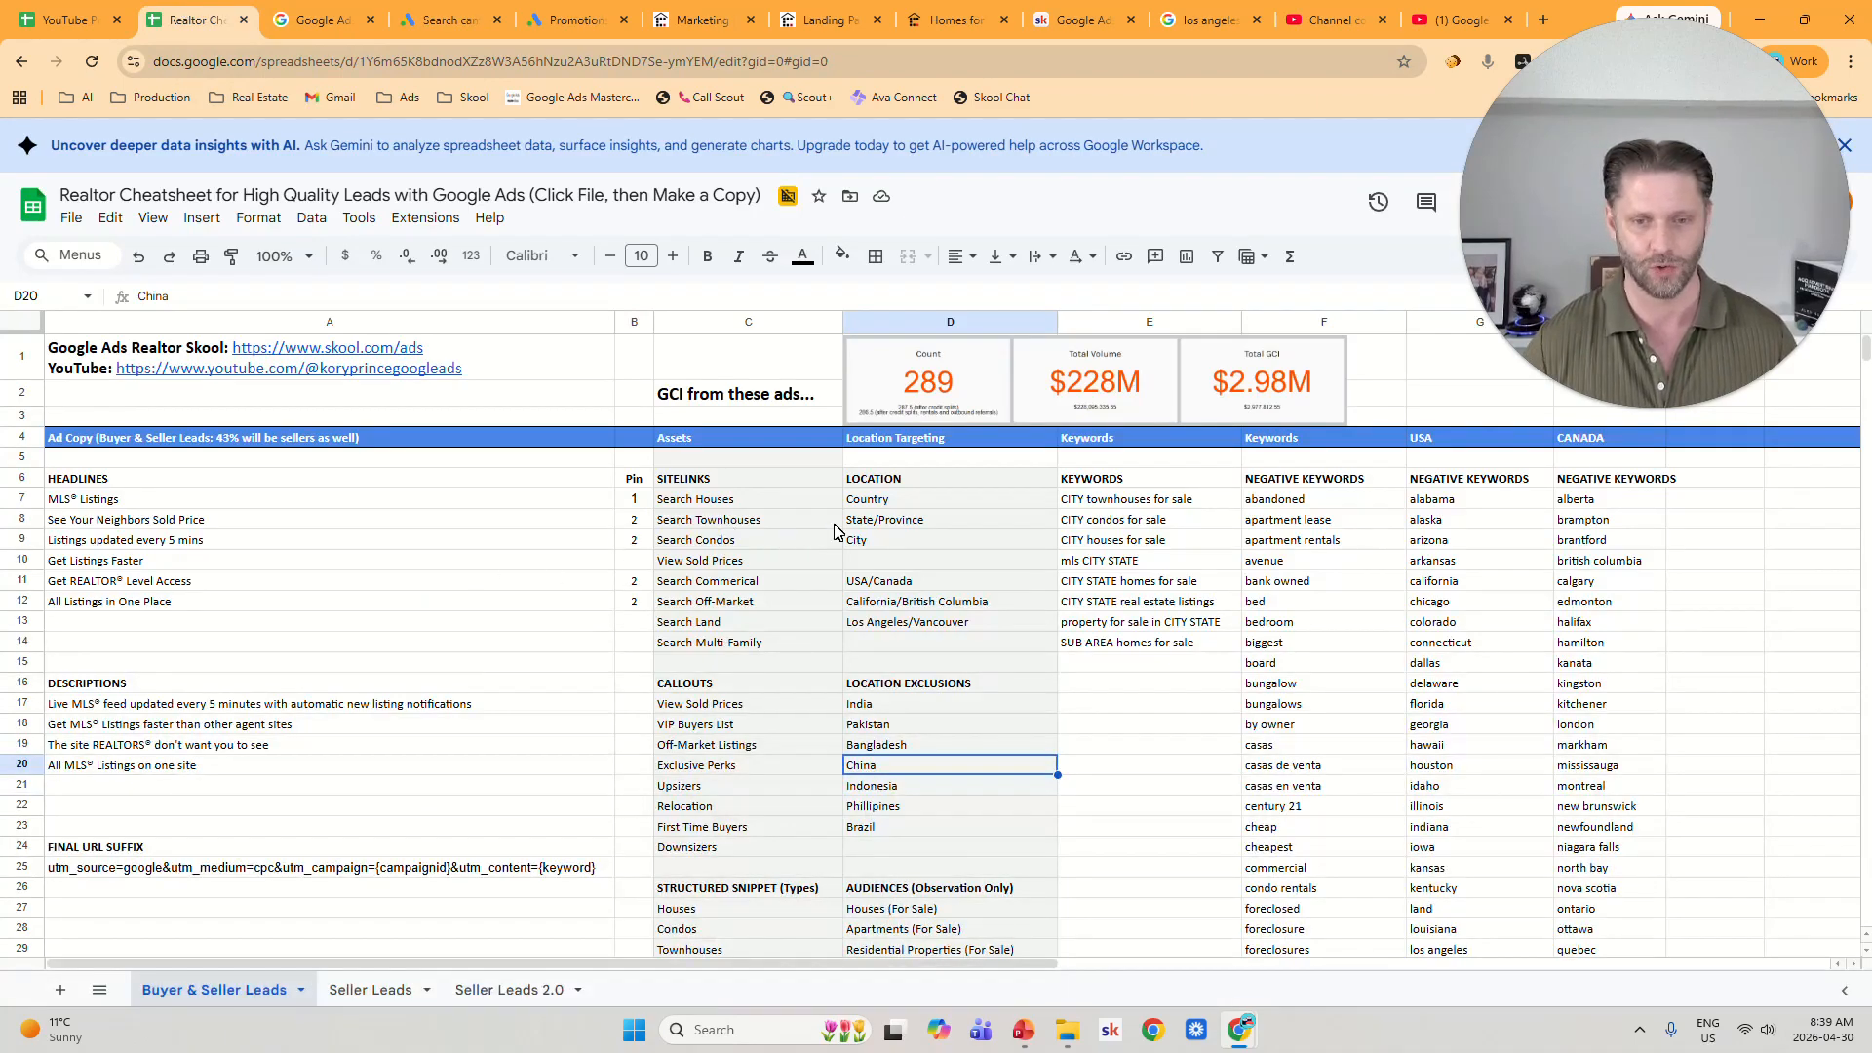
pyautogui.click(906, 510)
pyautogui.click(913, 523)
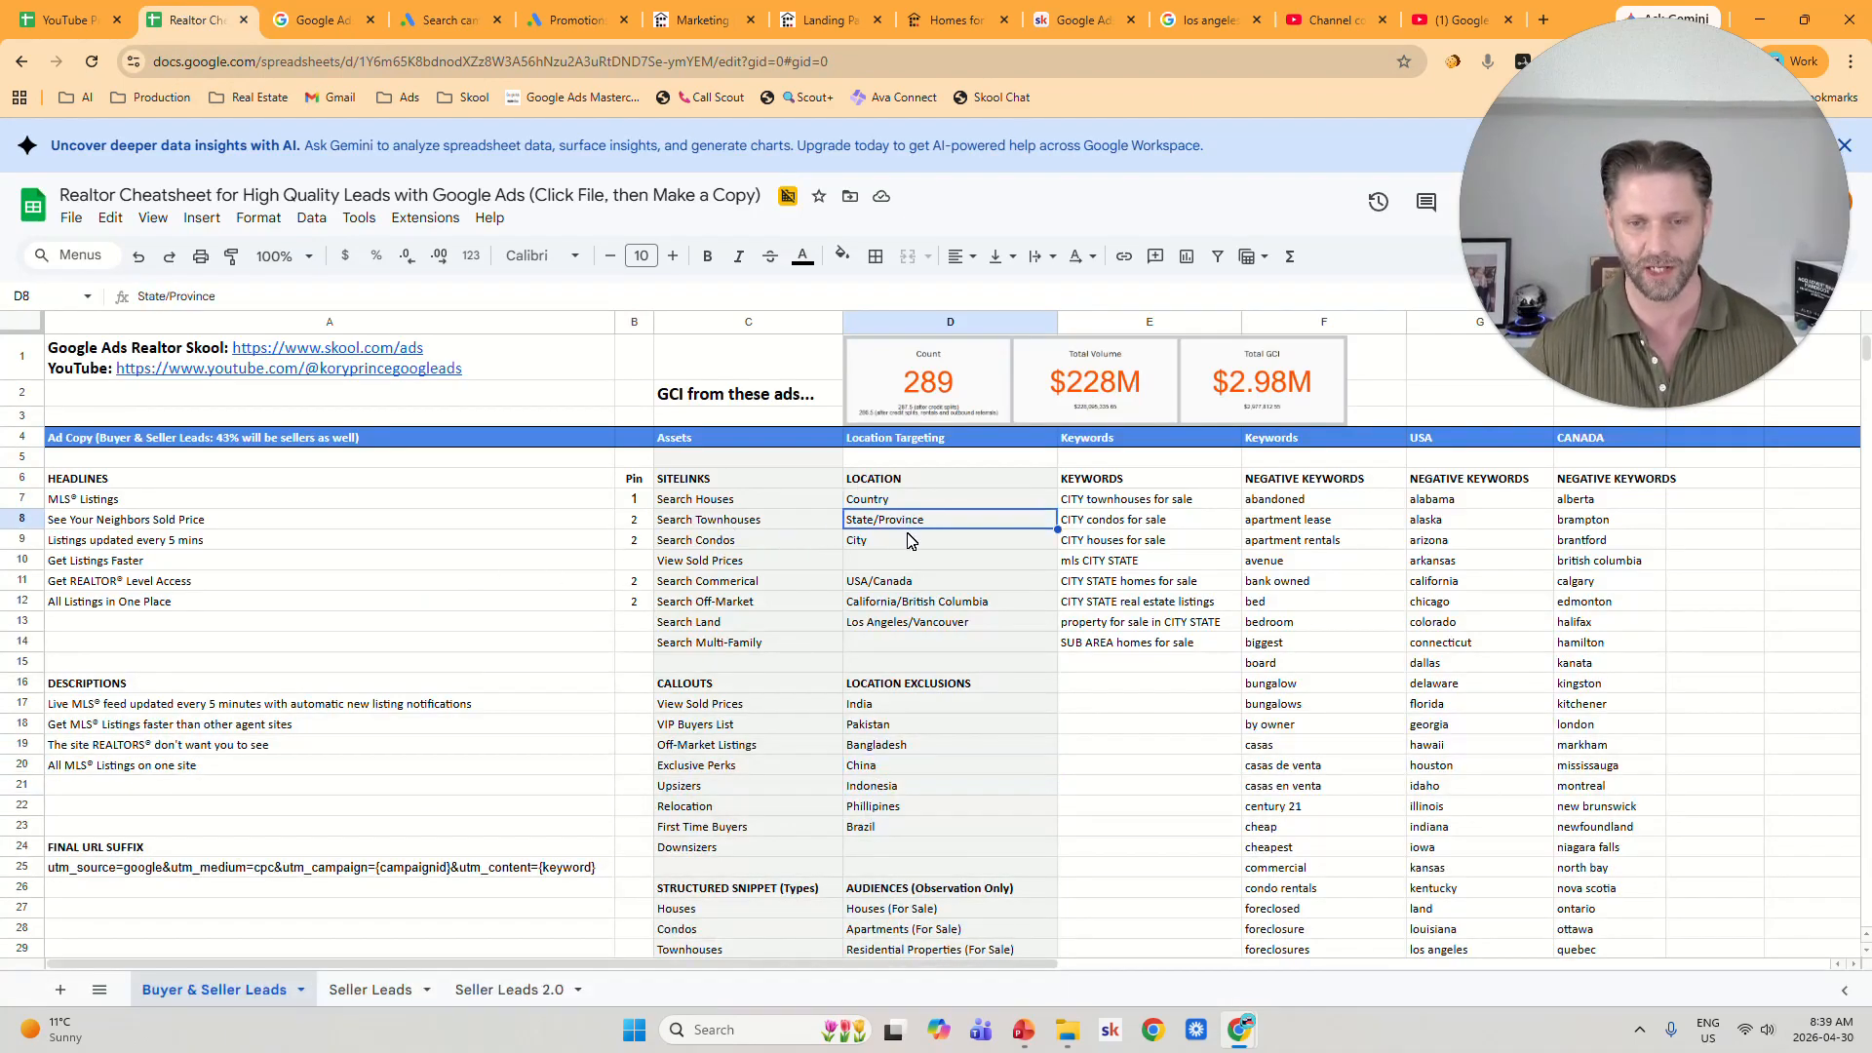
pyautogui.click(909, 548)
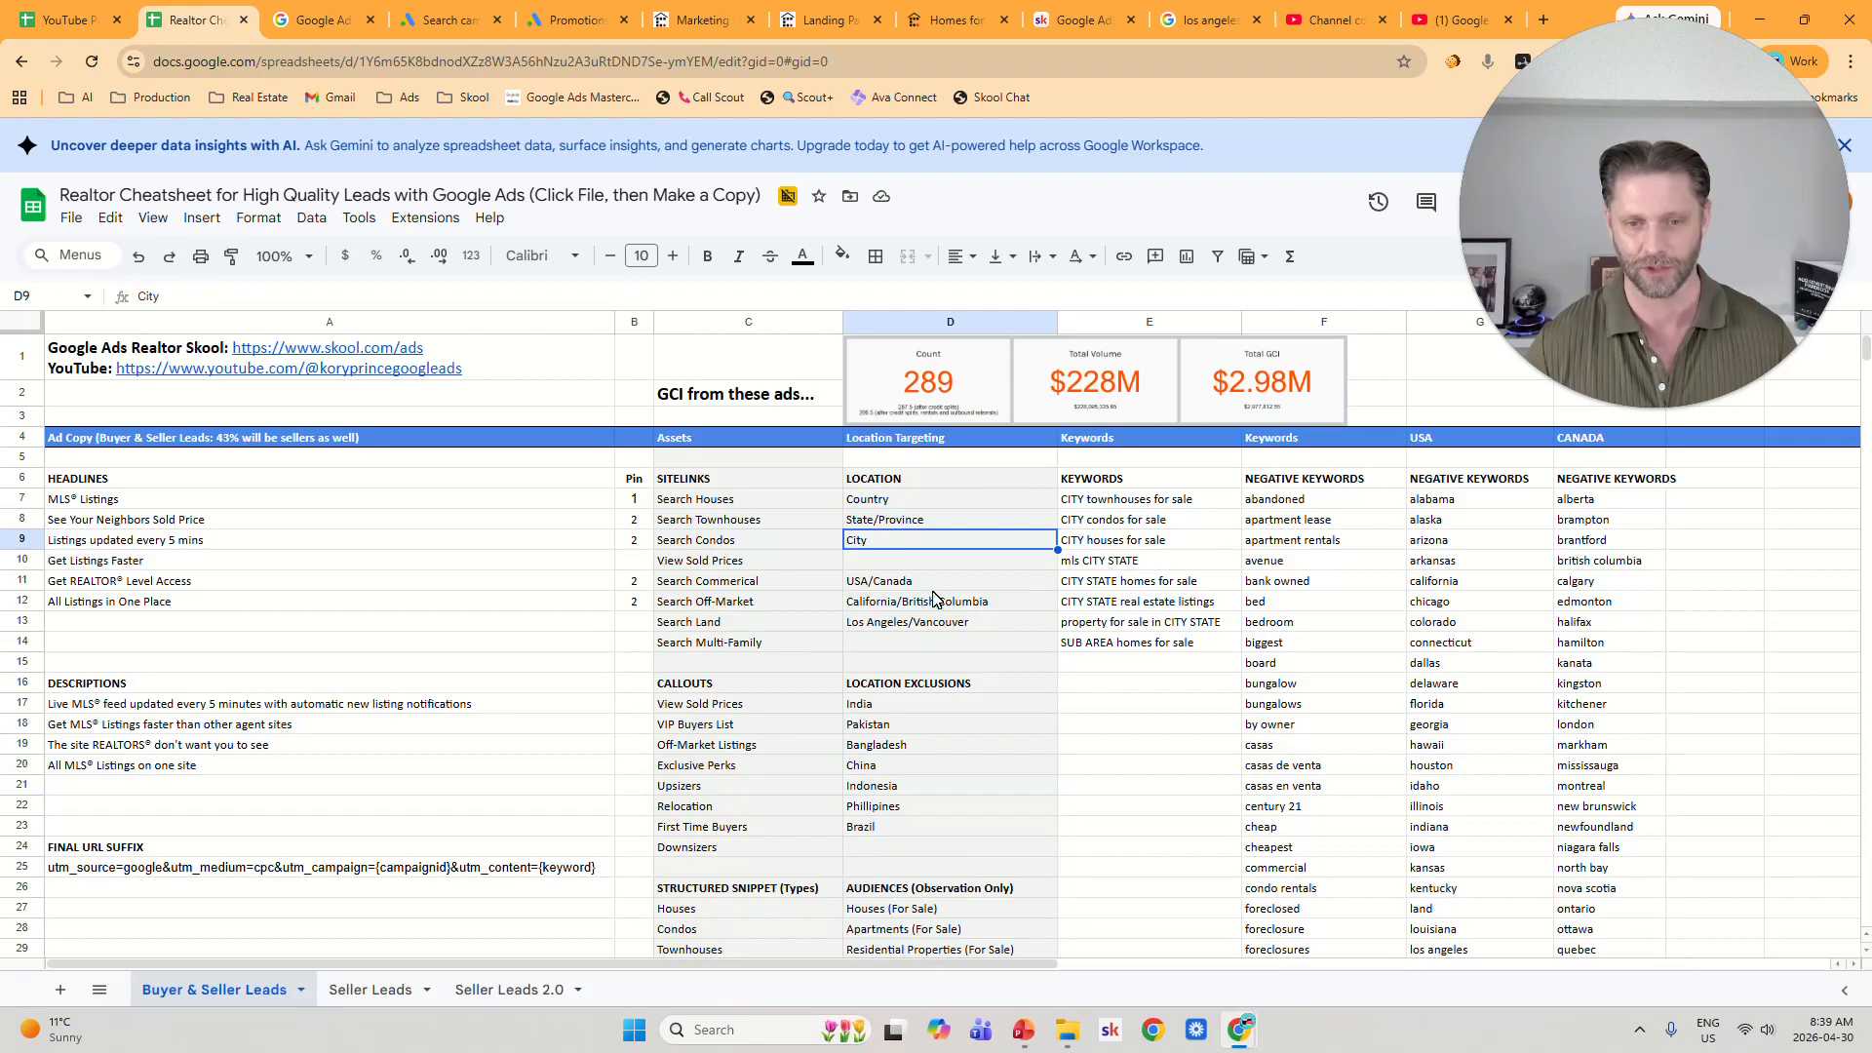
# Examine the cheatsheet's example location entries USA/Canada, California/British Columbia and Los Angeles/Vancouver.
pyautogui.click(932, 584)
pyautogui.click(936, 606)
pyautogui.click(938, 628)
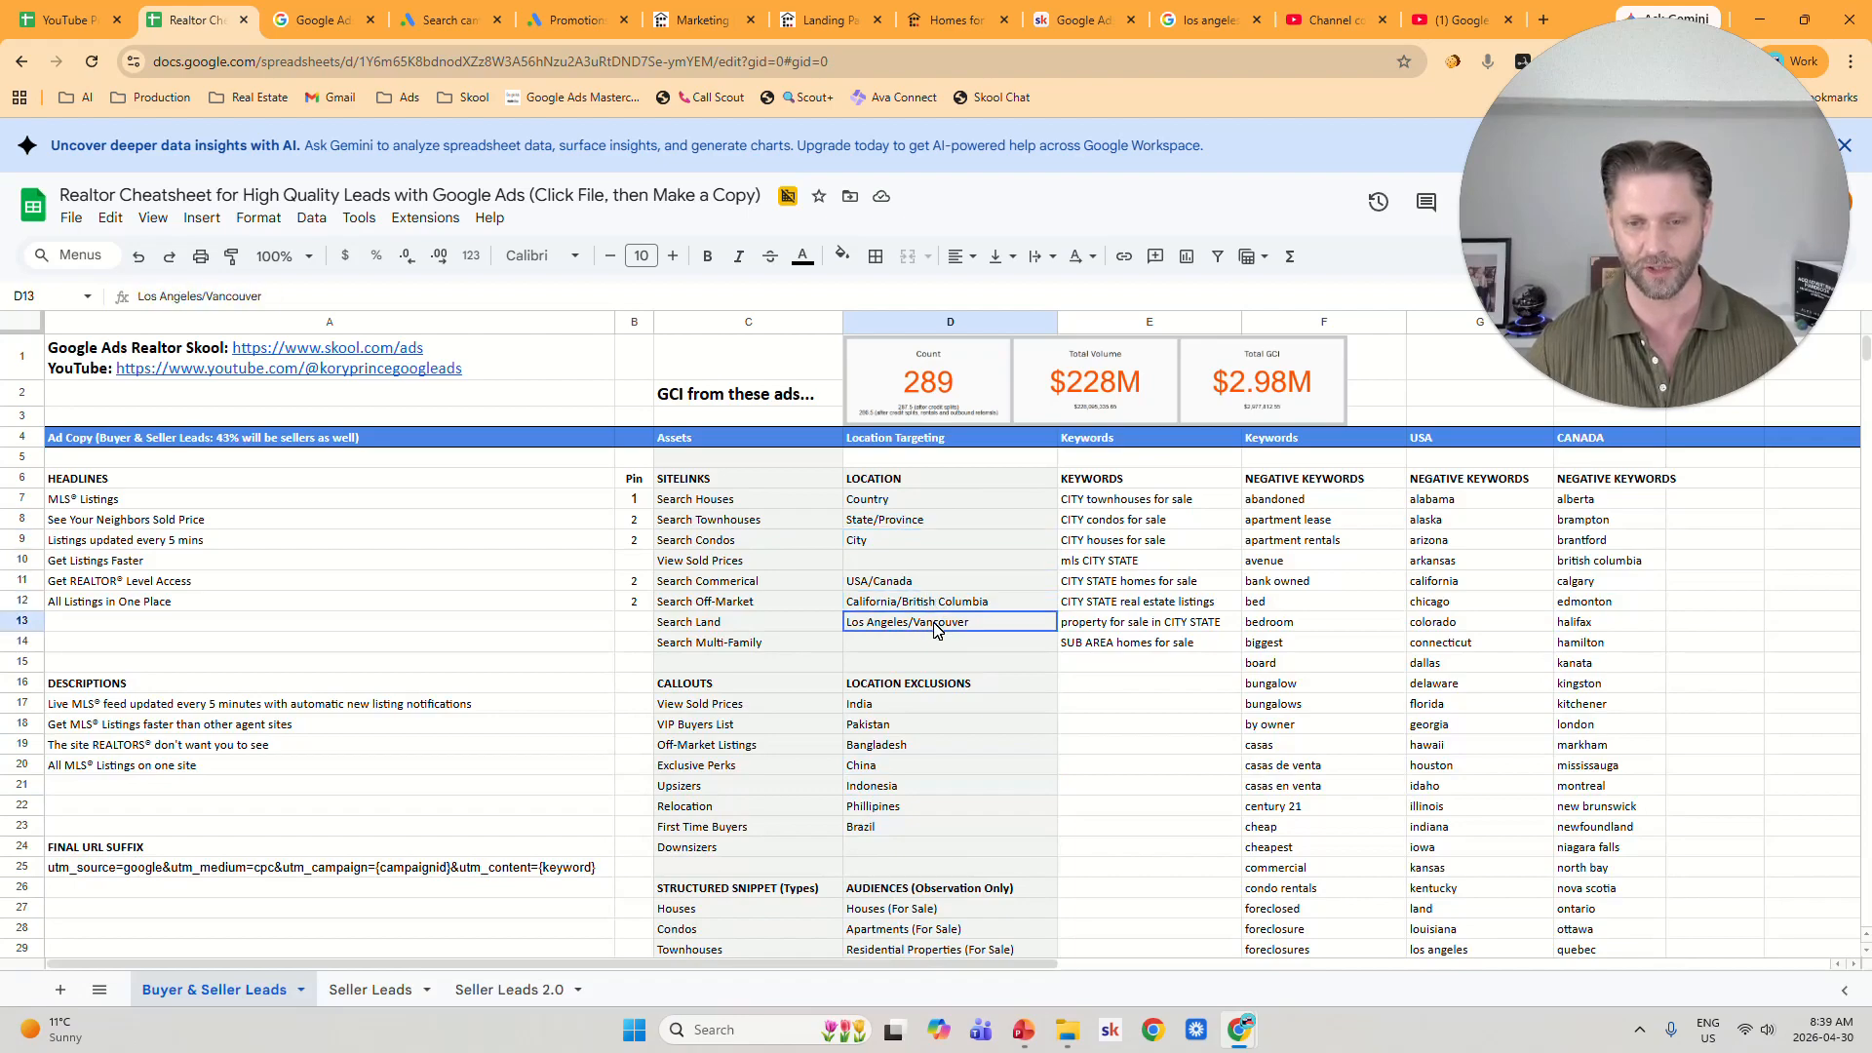
# Switch back to the Google Ads campaign, choose to enter another location, and include the United States as a country target.
pyautogui.click(446, 20)
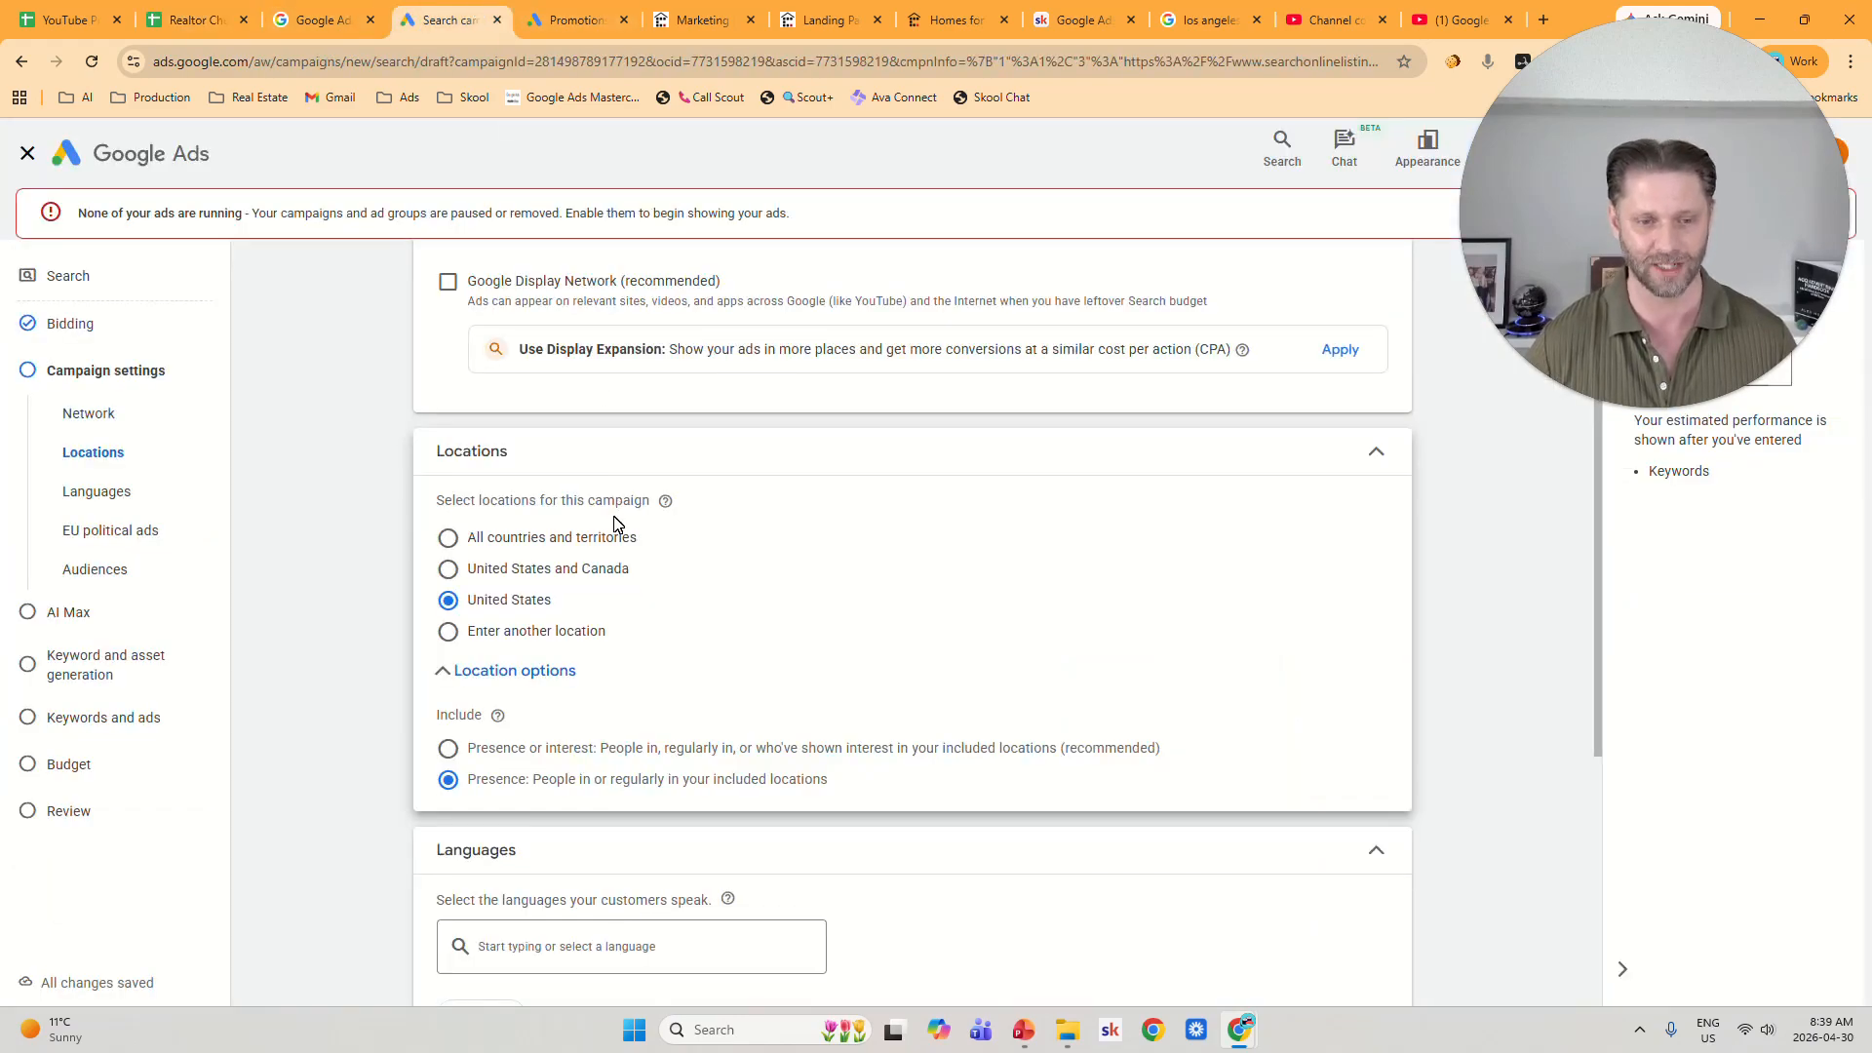
pyautogui.click(560, 631)
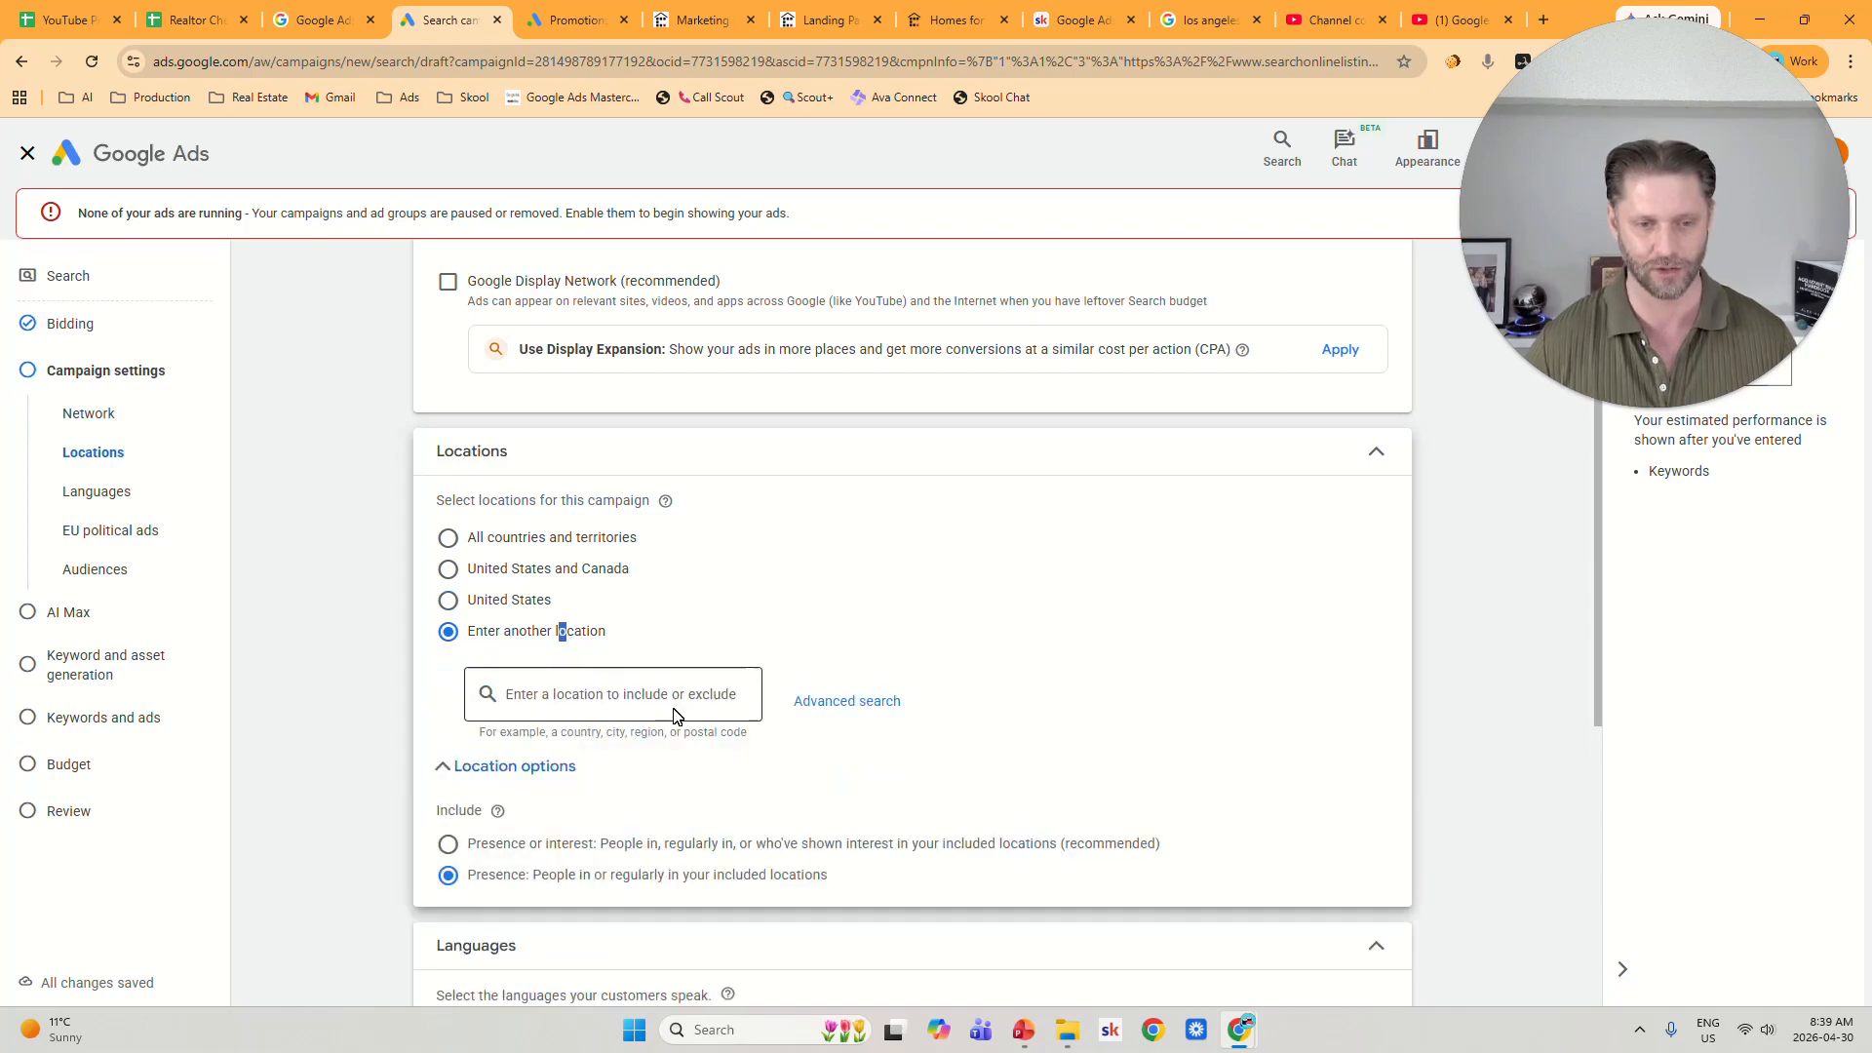
pyautogui.click(690, 694)
pyautogui.write('uniet')
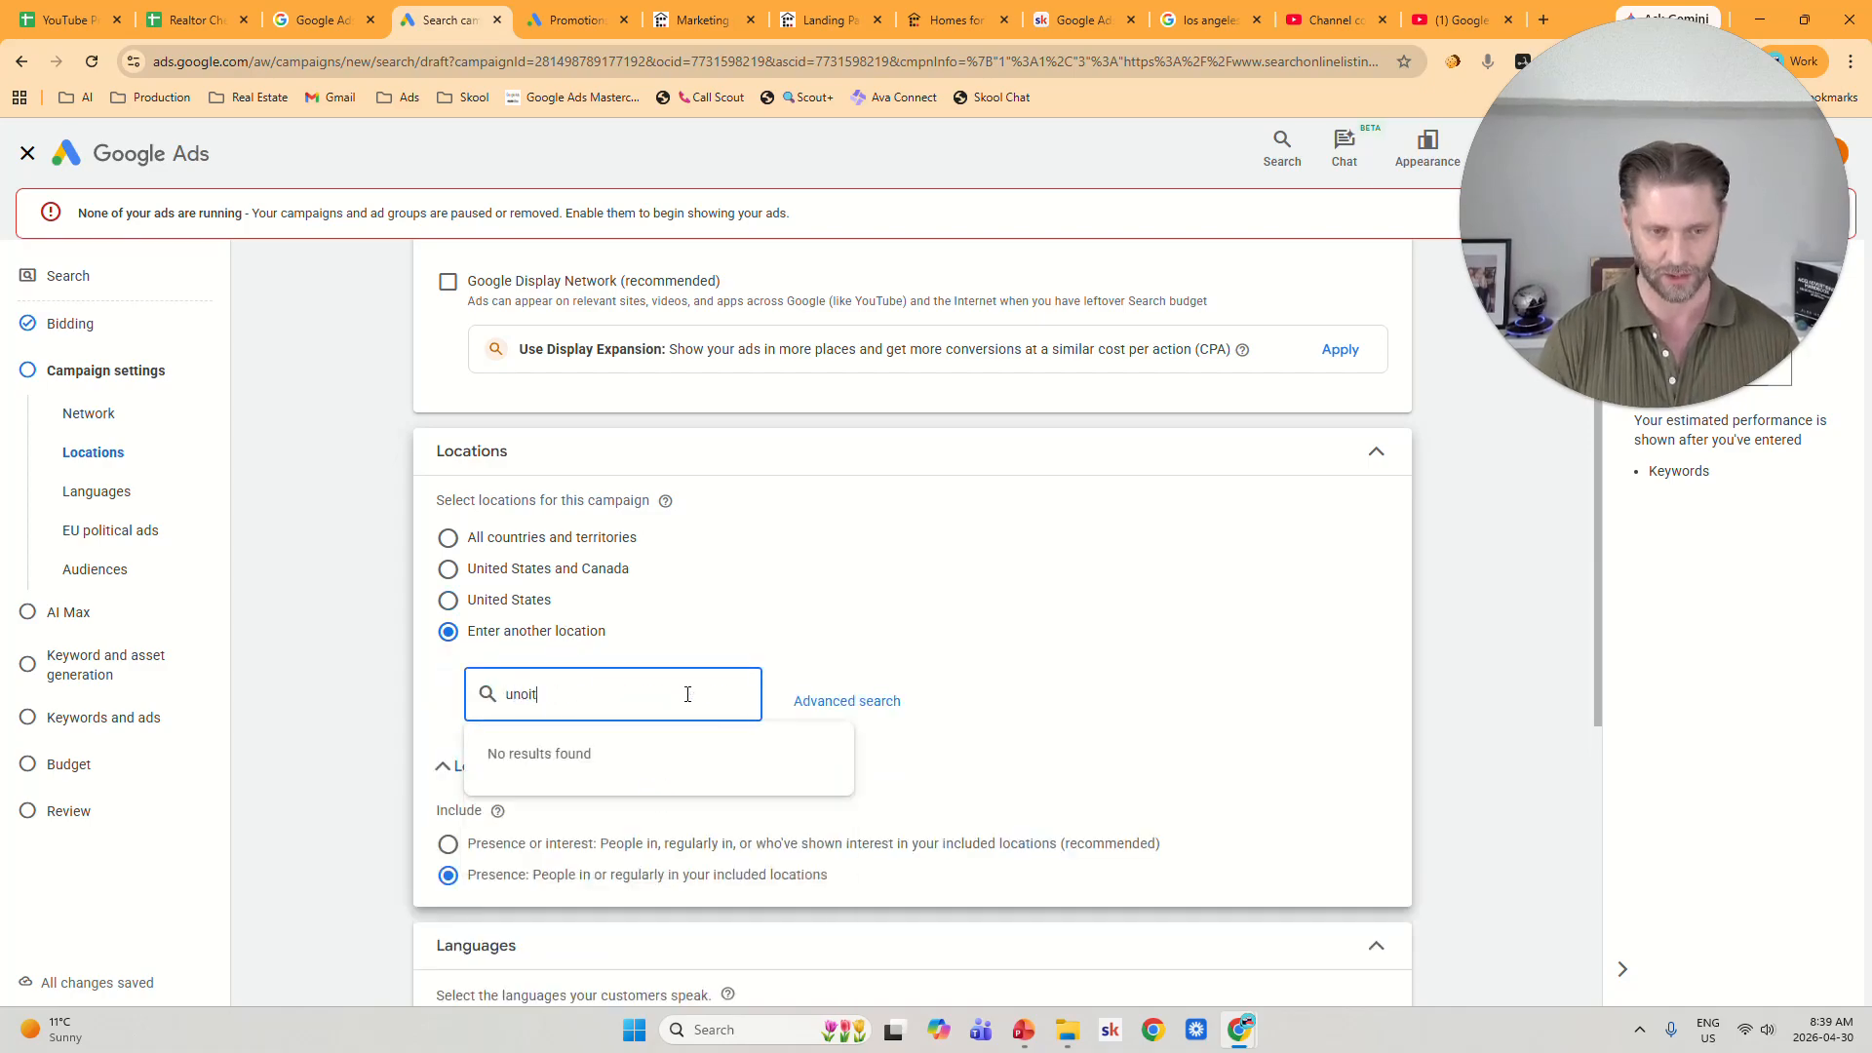
pyautogui.press('BackSpace')
pyautogui.press('BackSpace')
pyautogui.press('BackSpace')
pyautogui.write('ited')
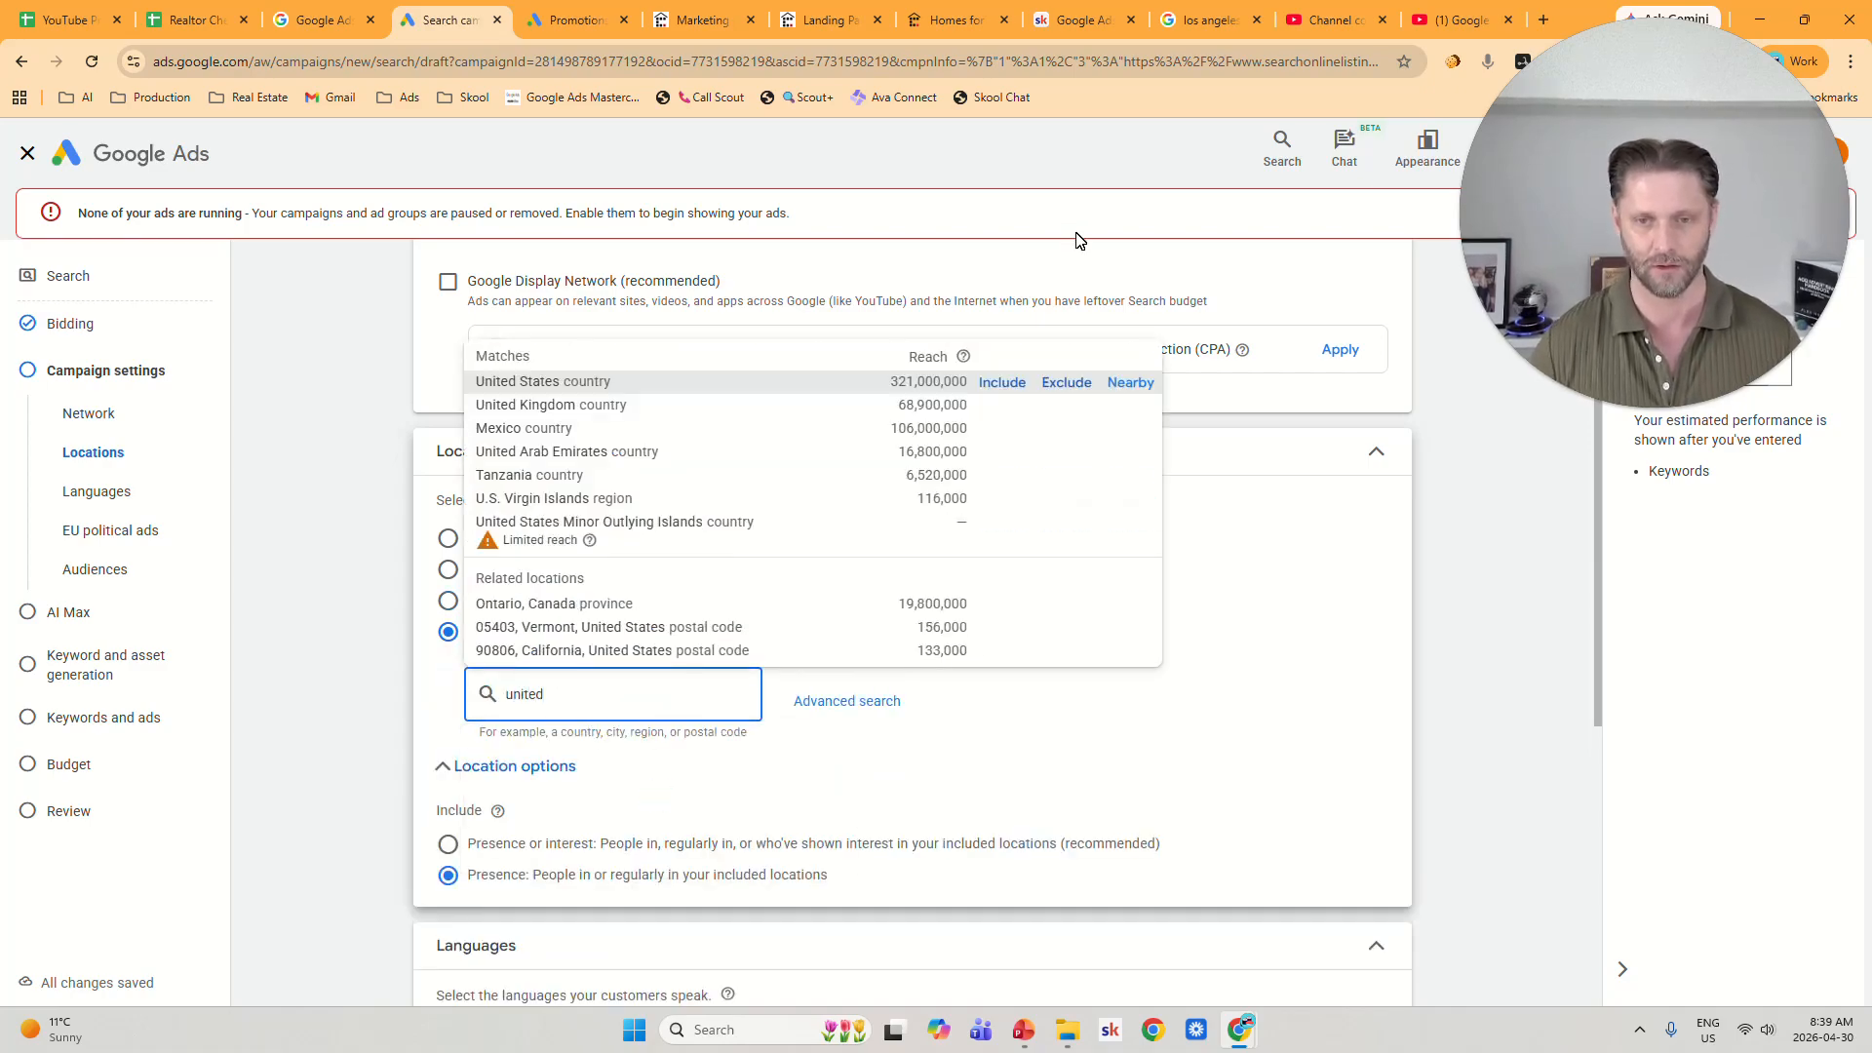
pyautogui.click(999, 399)
# Add the state of California and the city of Los Angeles, California to the campaign's included locations.
pyautogui.click(669, 778)
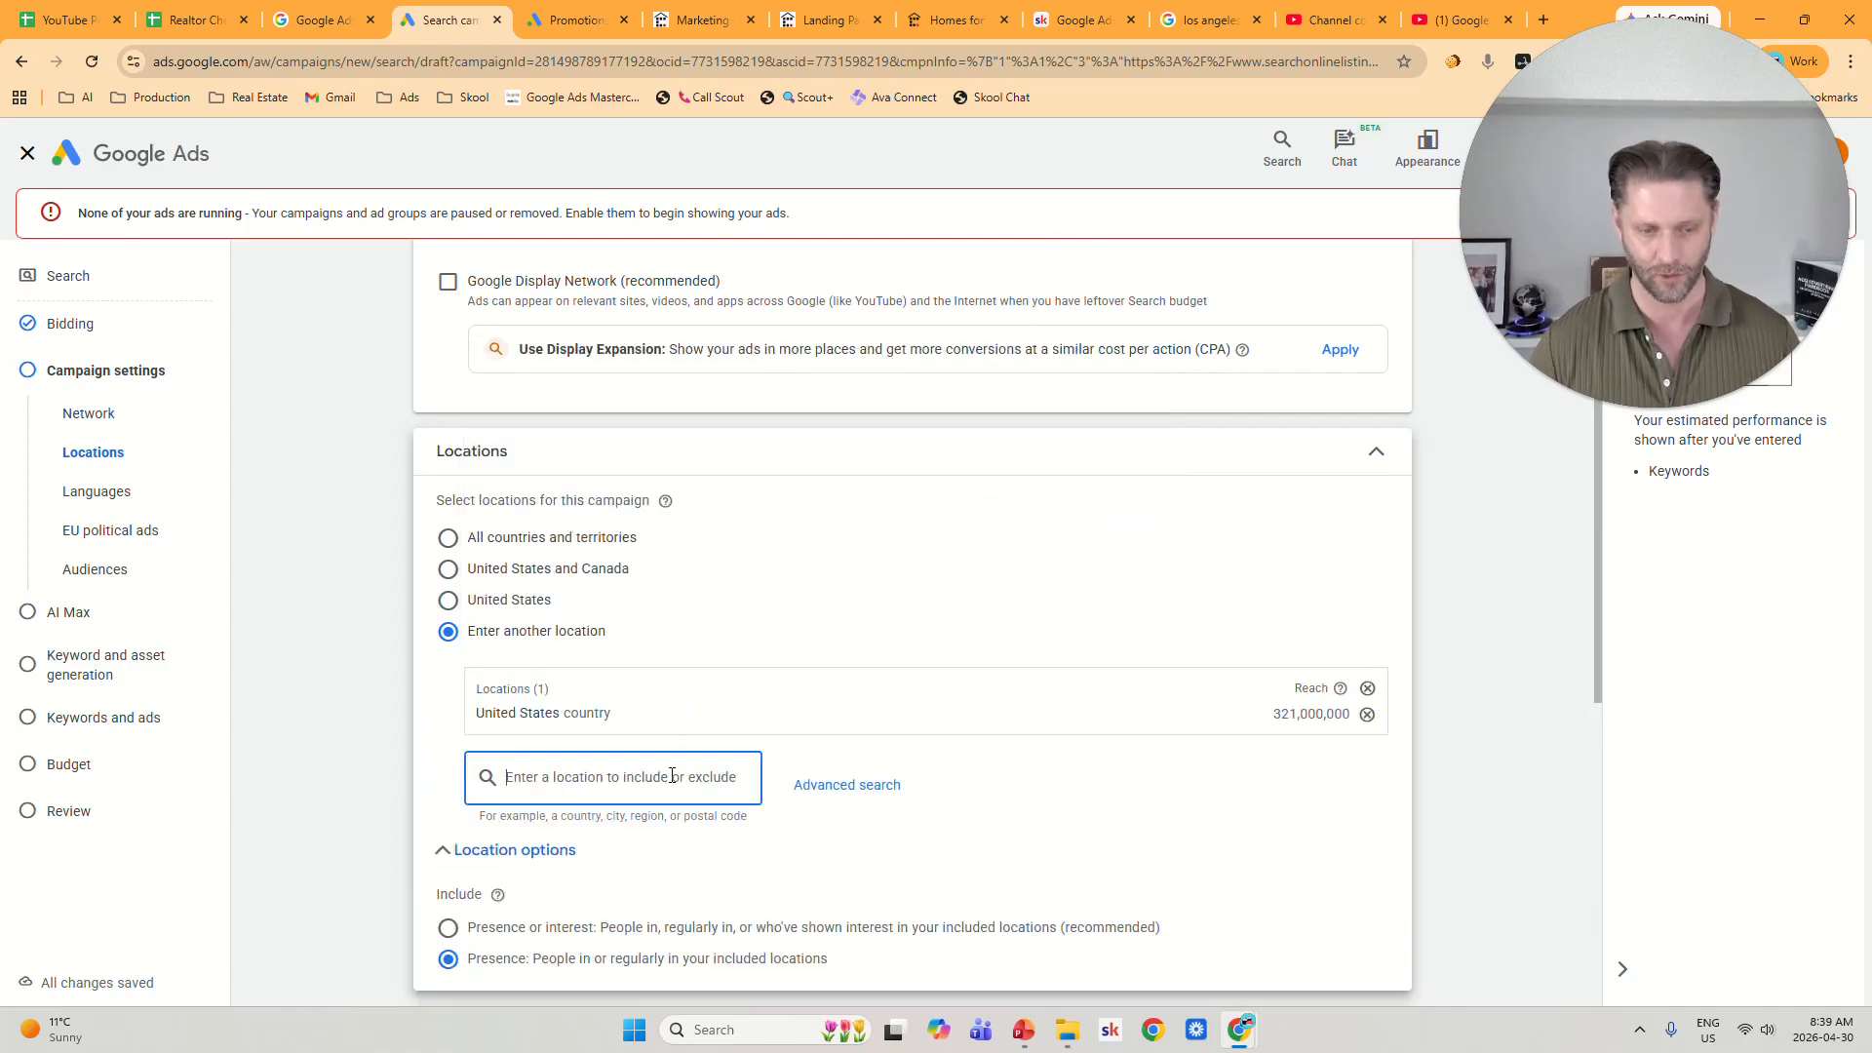
pyautogui.write('calior')
pyautogui.press('BackSpace')
pyautogui.press('BackSpace')
pyautogui.press('BackSpace')
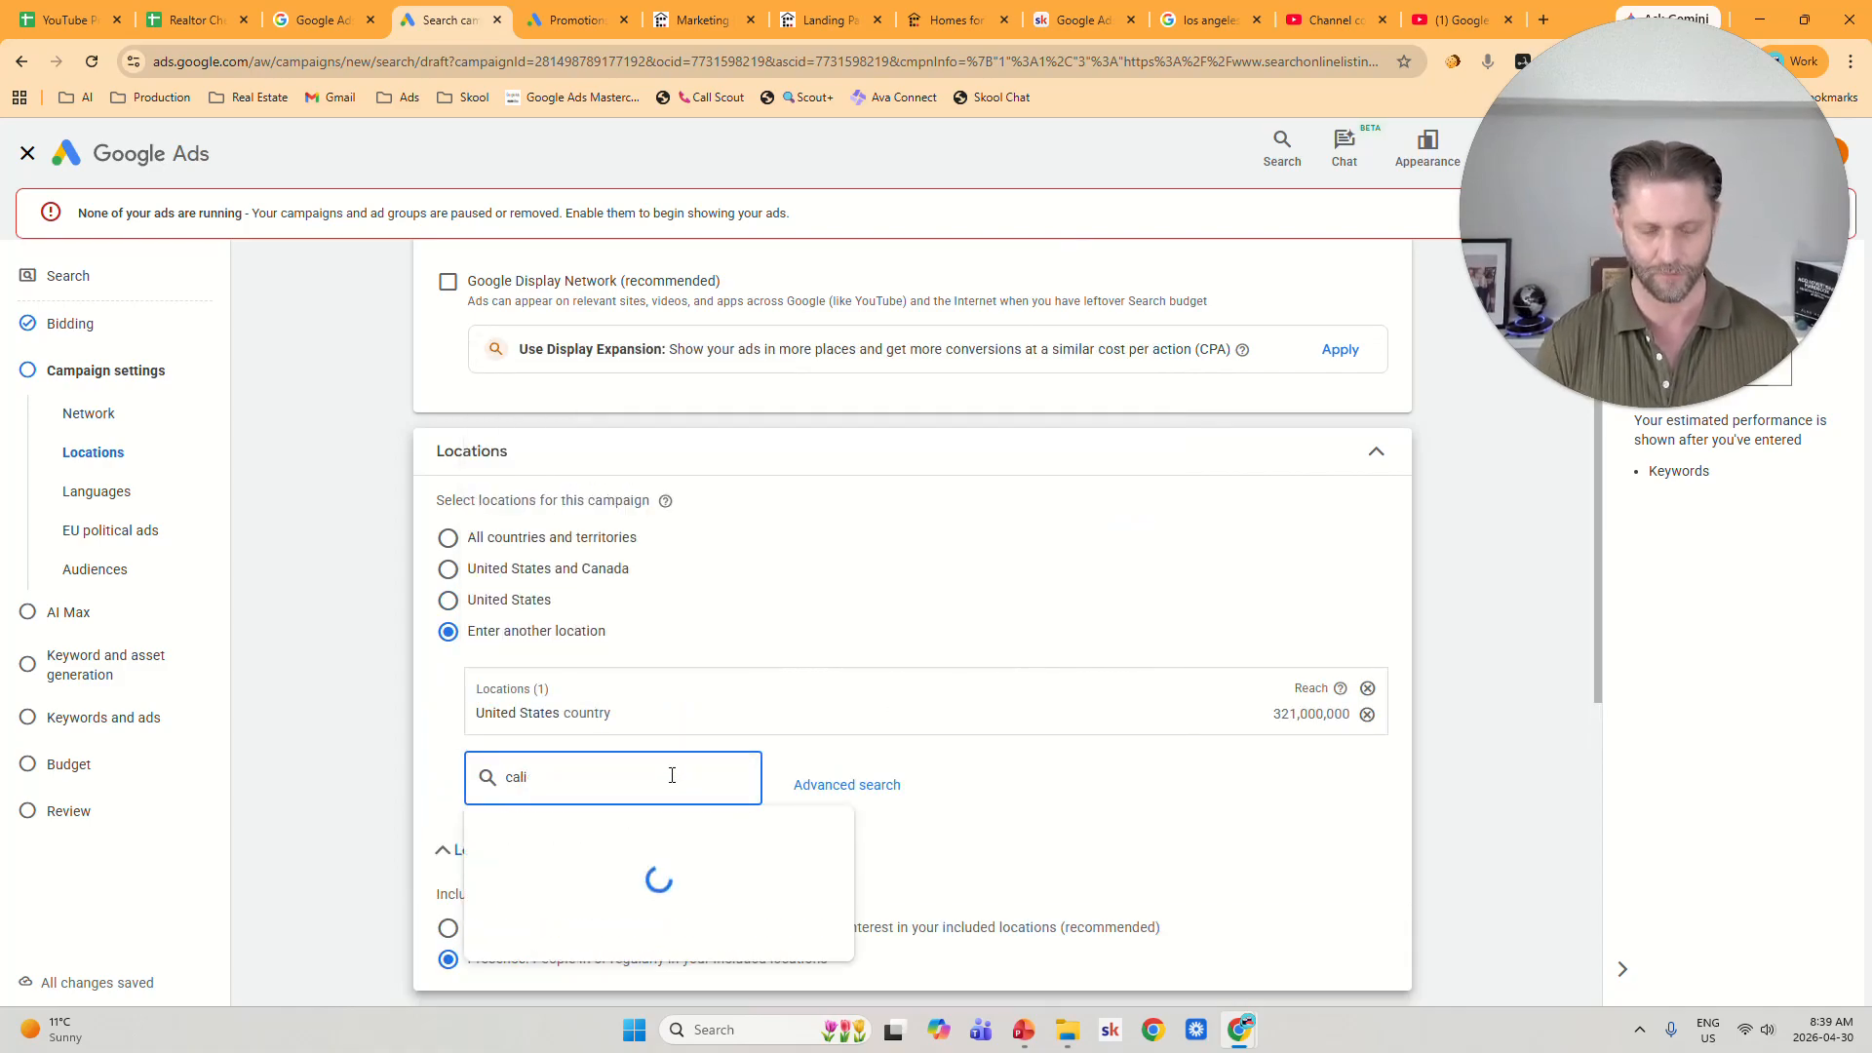
pyautogui.write('iforn')
pyautogui.click(1005, 445)
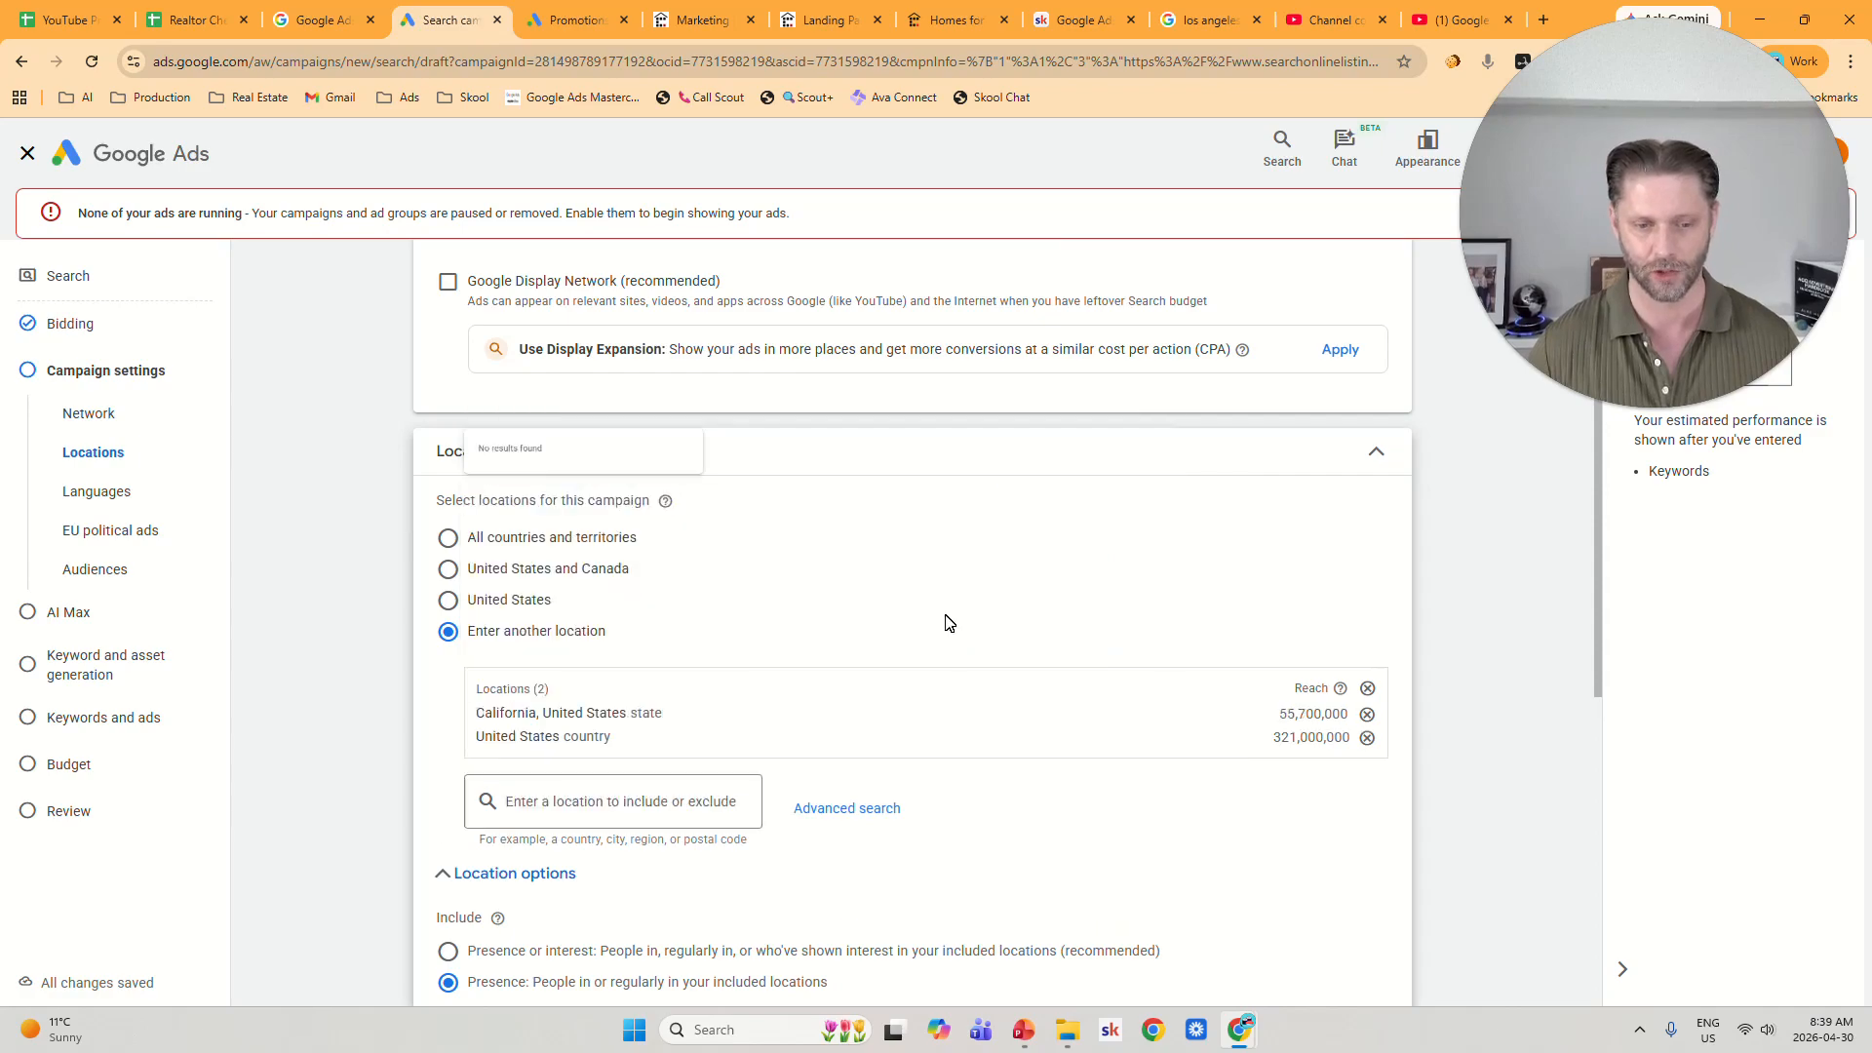
pyautogui.write('los an')
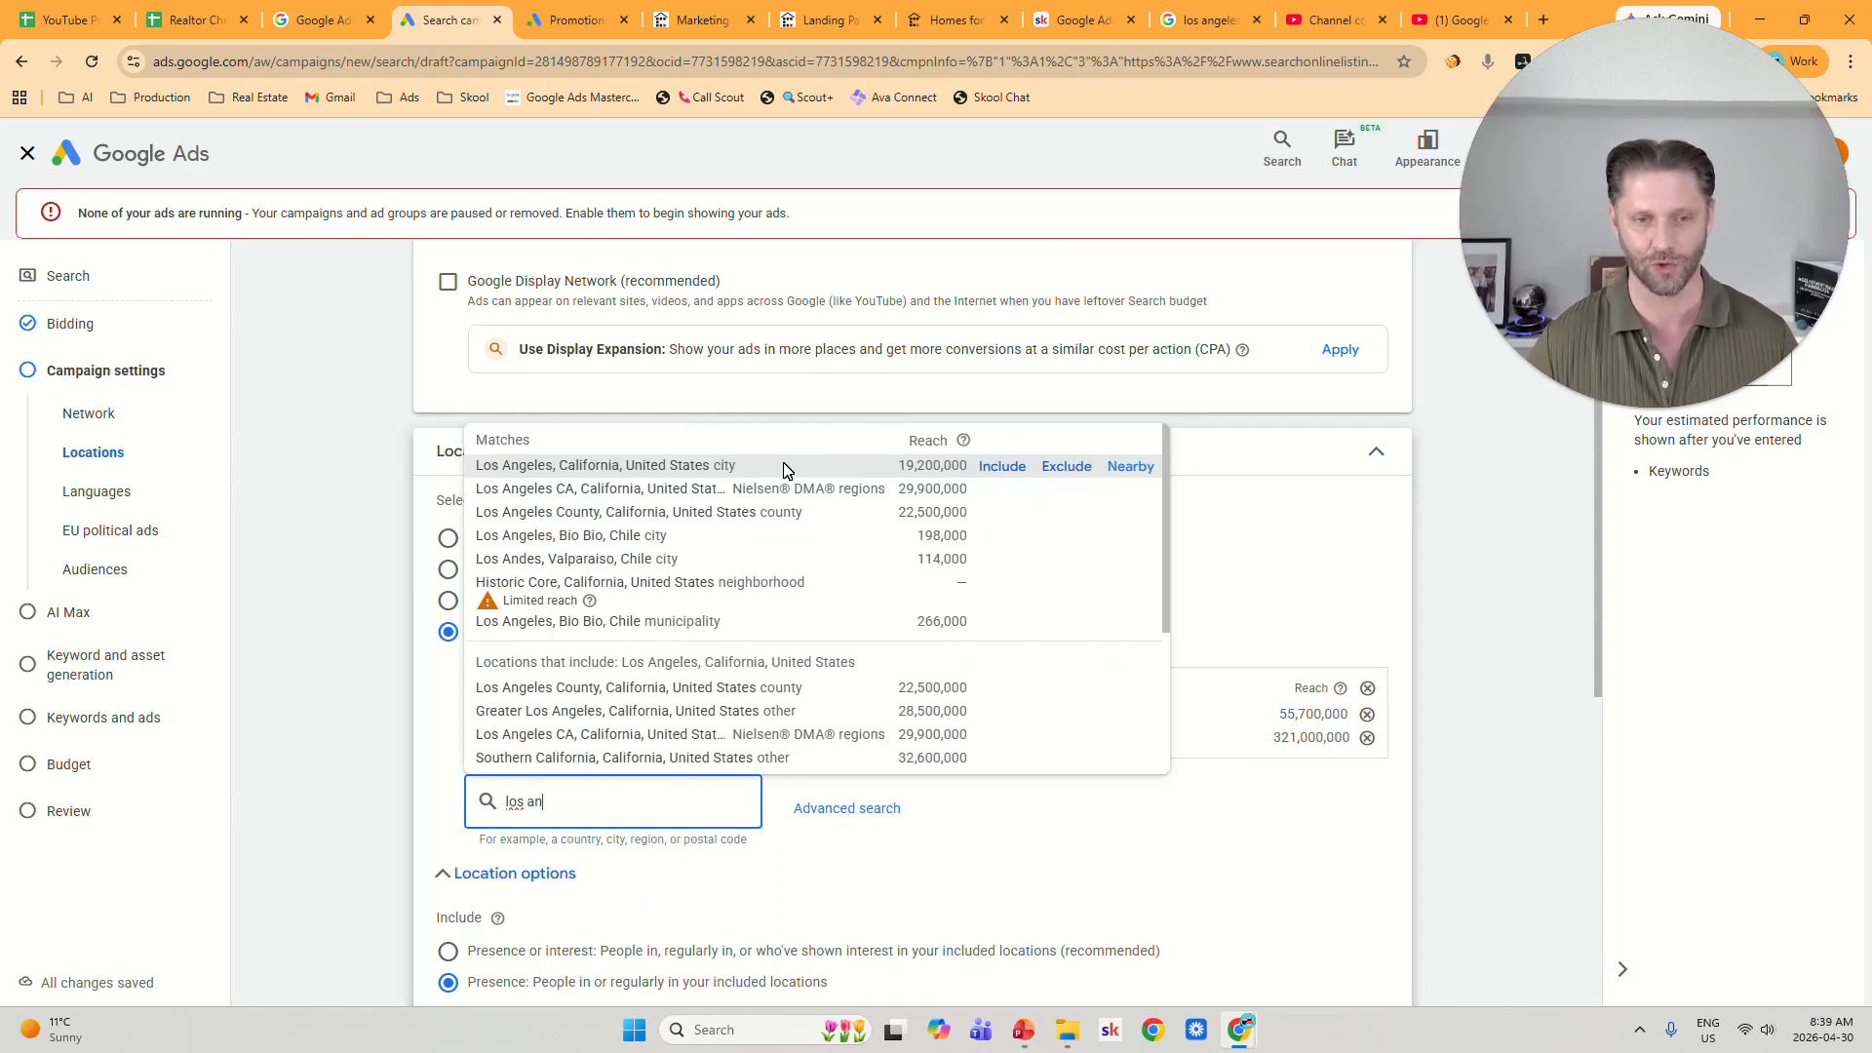
pyautogui.click(1002, 466)
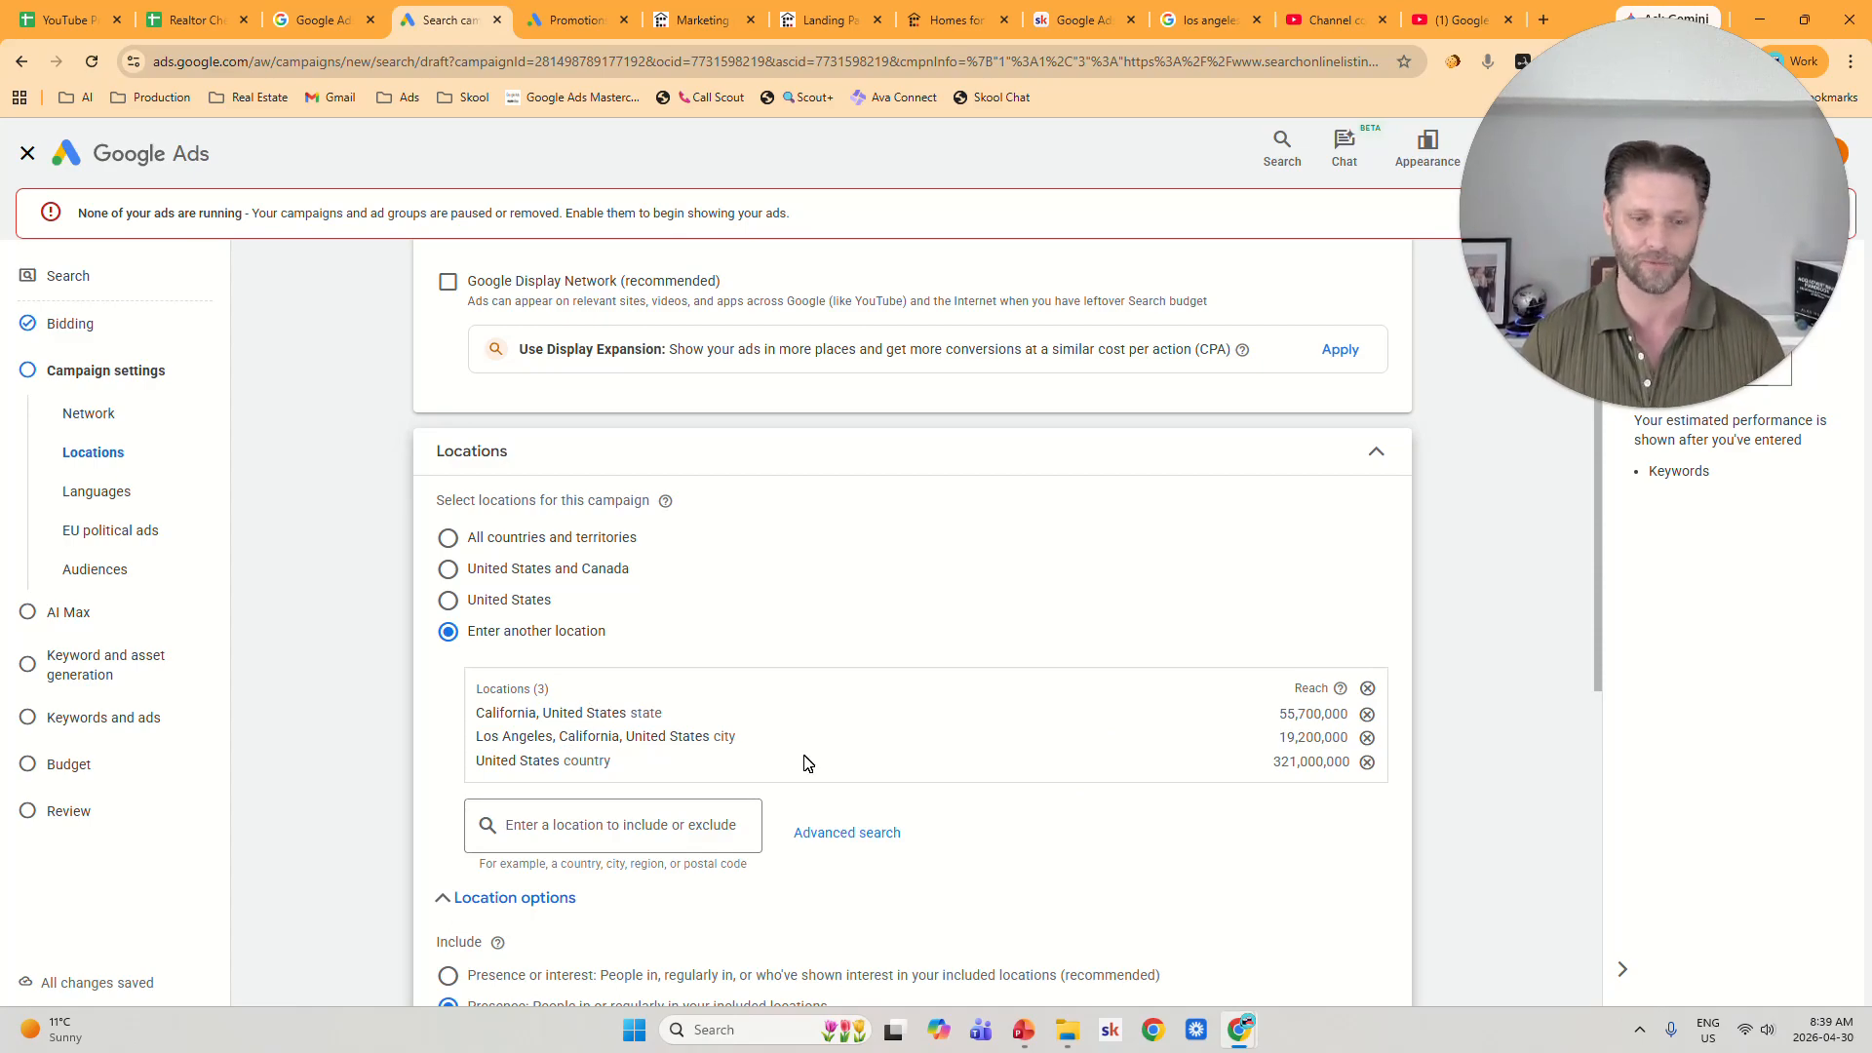
# Declare that the campaign doesn't have EU political ads and that the account isn't planned for running them.
pyautogui.scroll(-4, 839, 760)
pyautogui.scroll(-1, 885, 760)
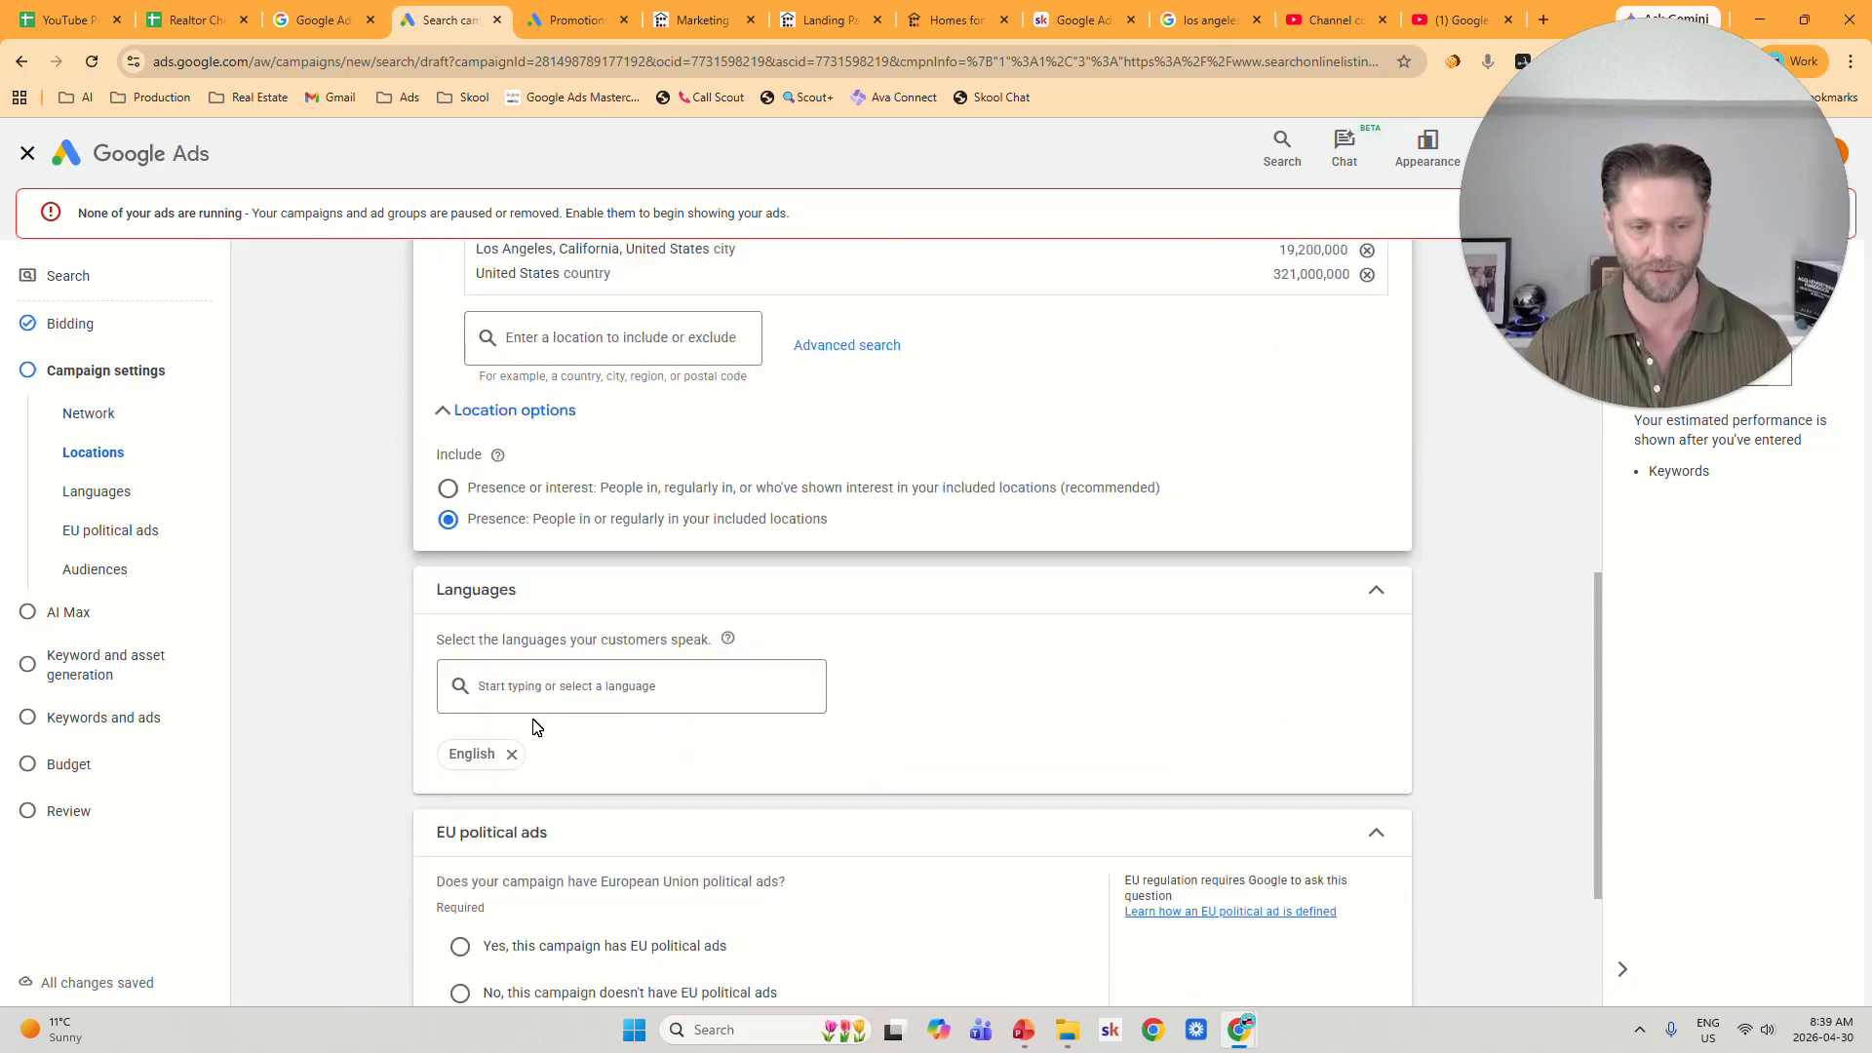
pyautogui.scroll(-1, 989, 735)
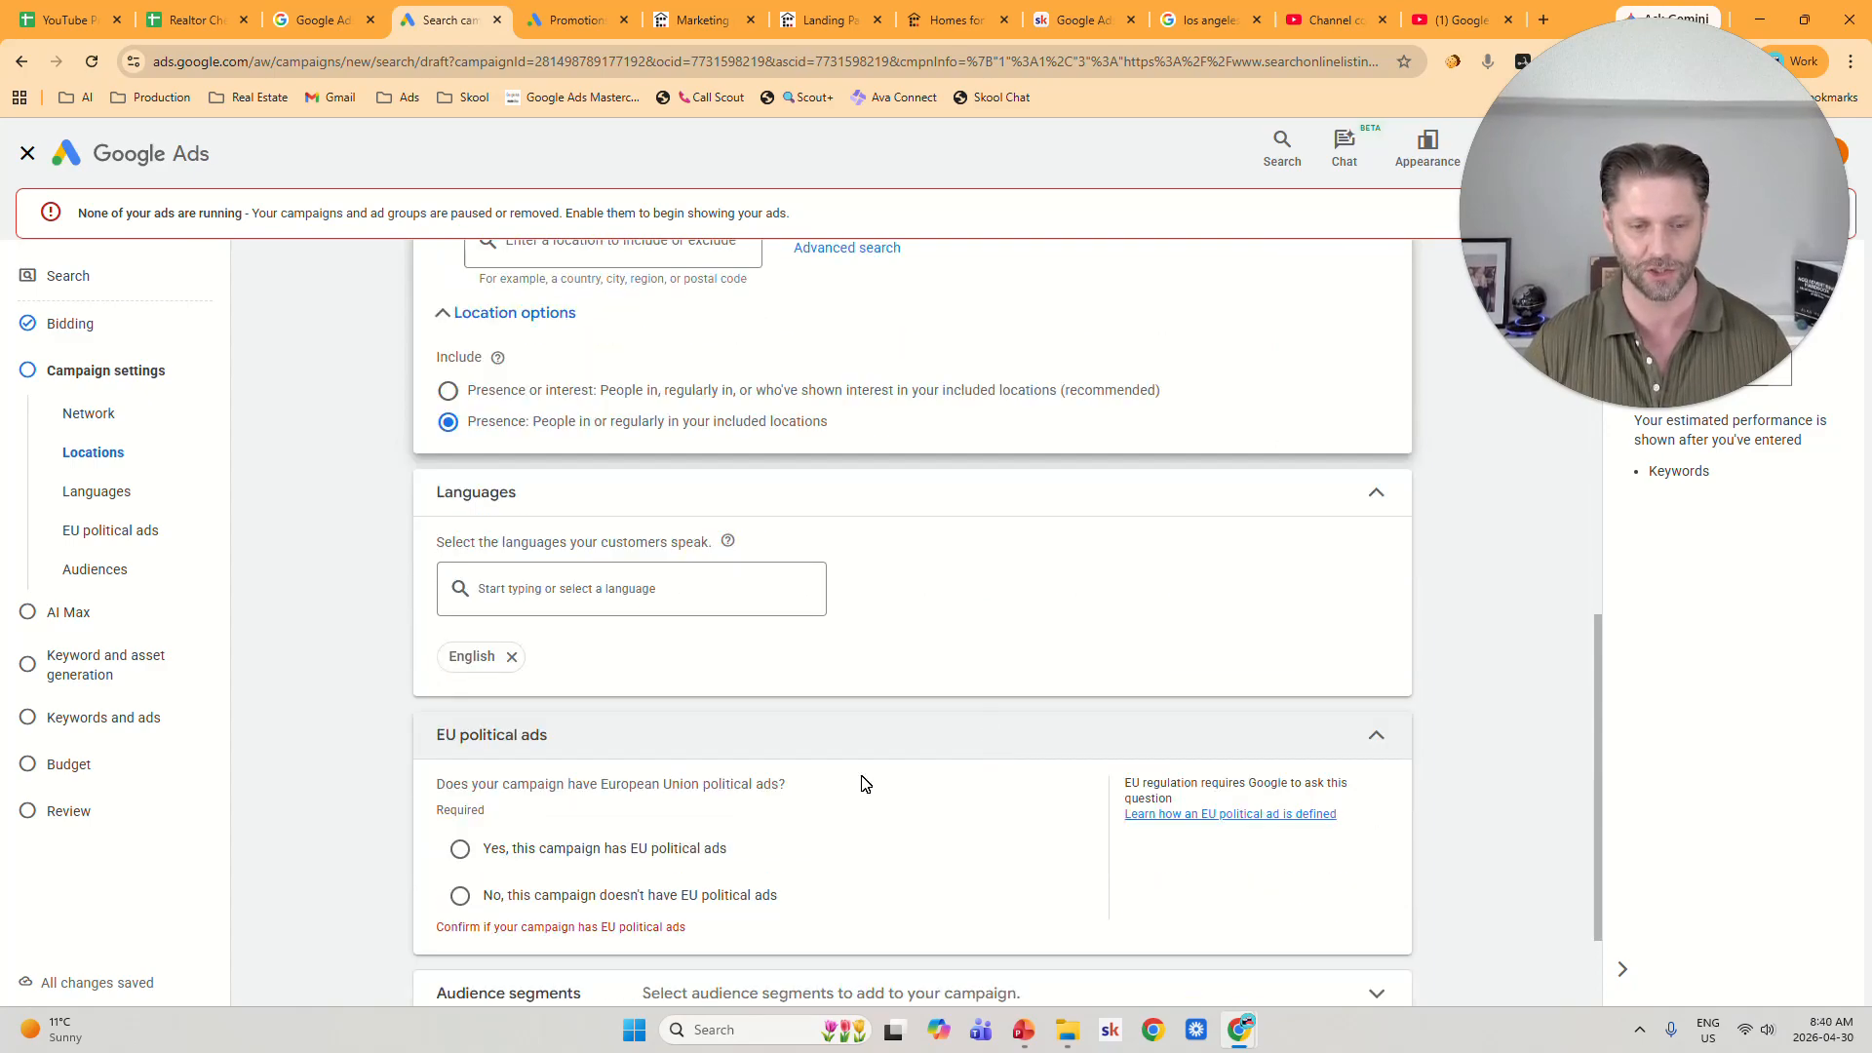
pyautogui.moveTo(435, 786); pyautogui.dragTo(794, 792)
pyautogui.click(636, 905)
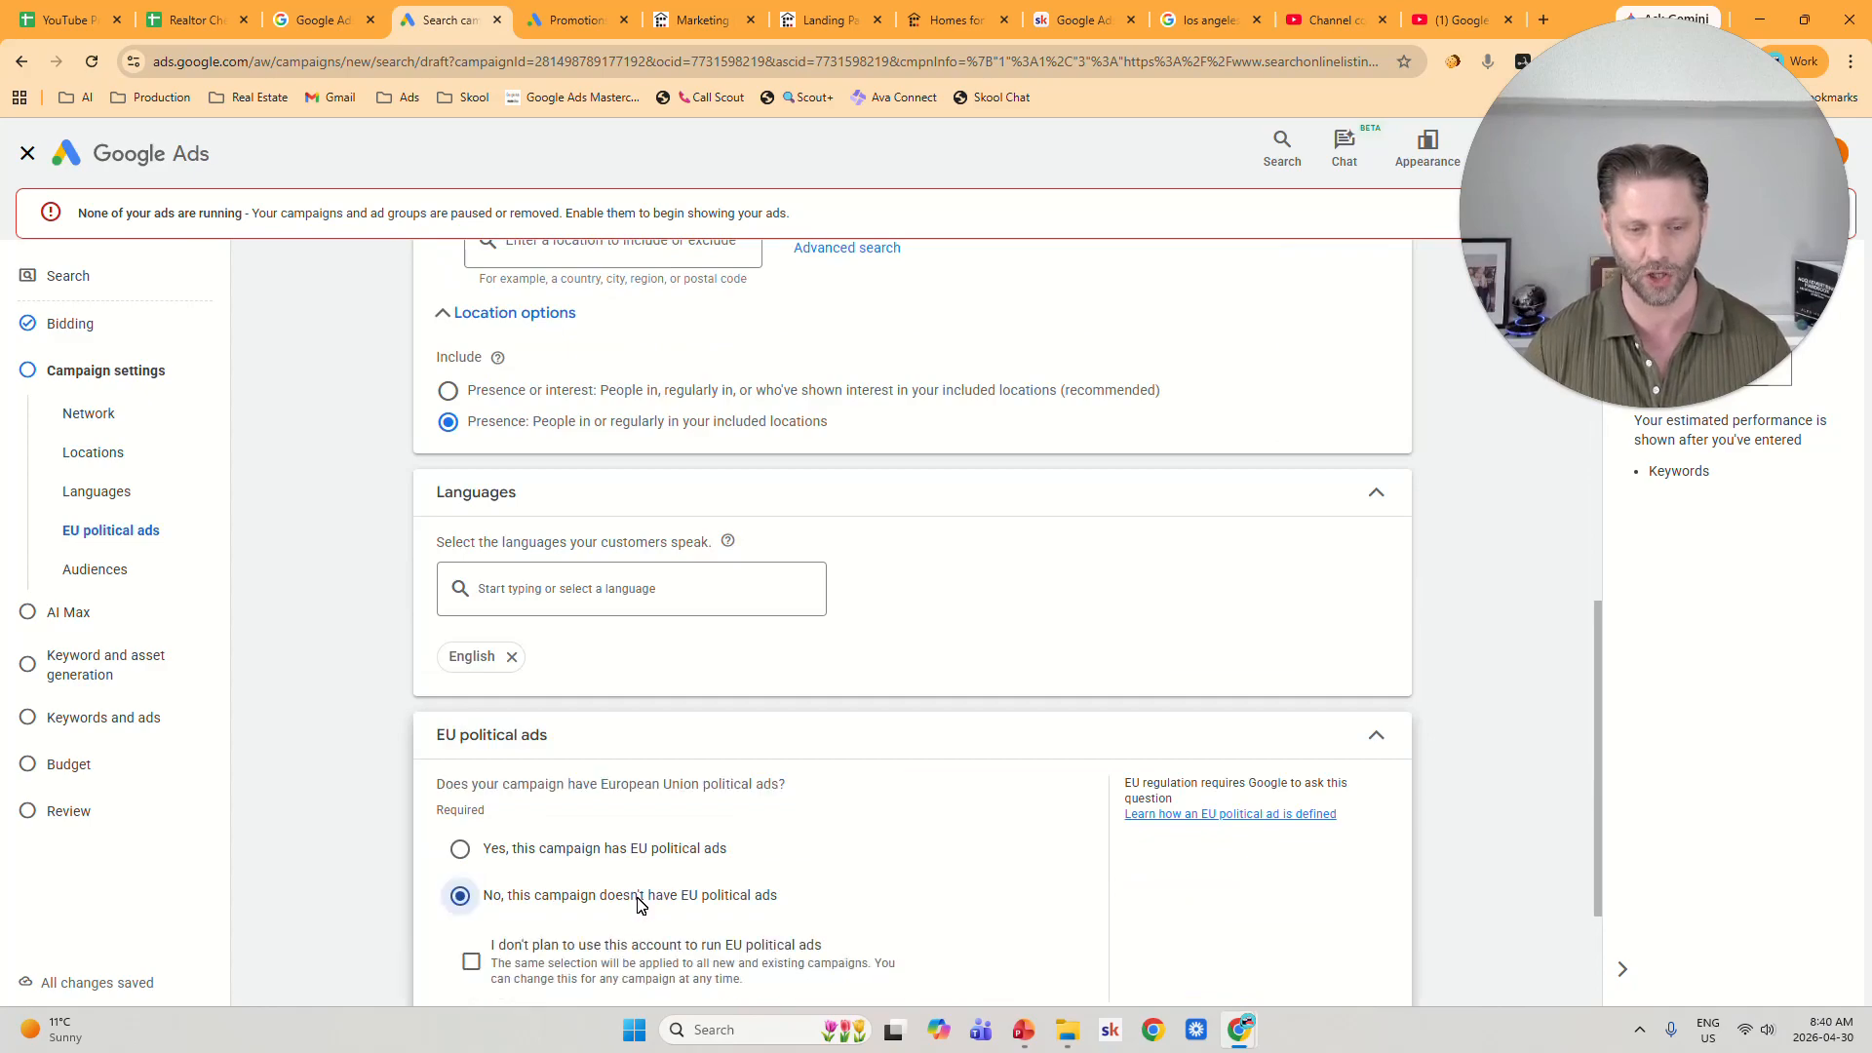
pyautogui.scroll(-1, 856, 826)
pyautogui.click(471, 864)
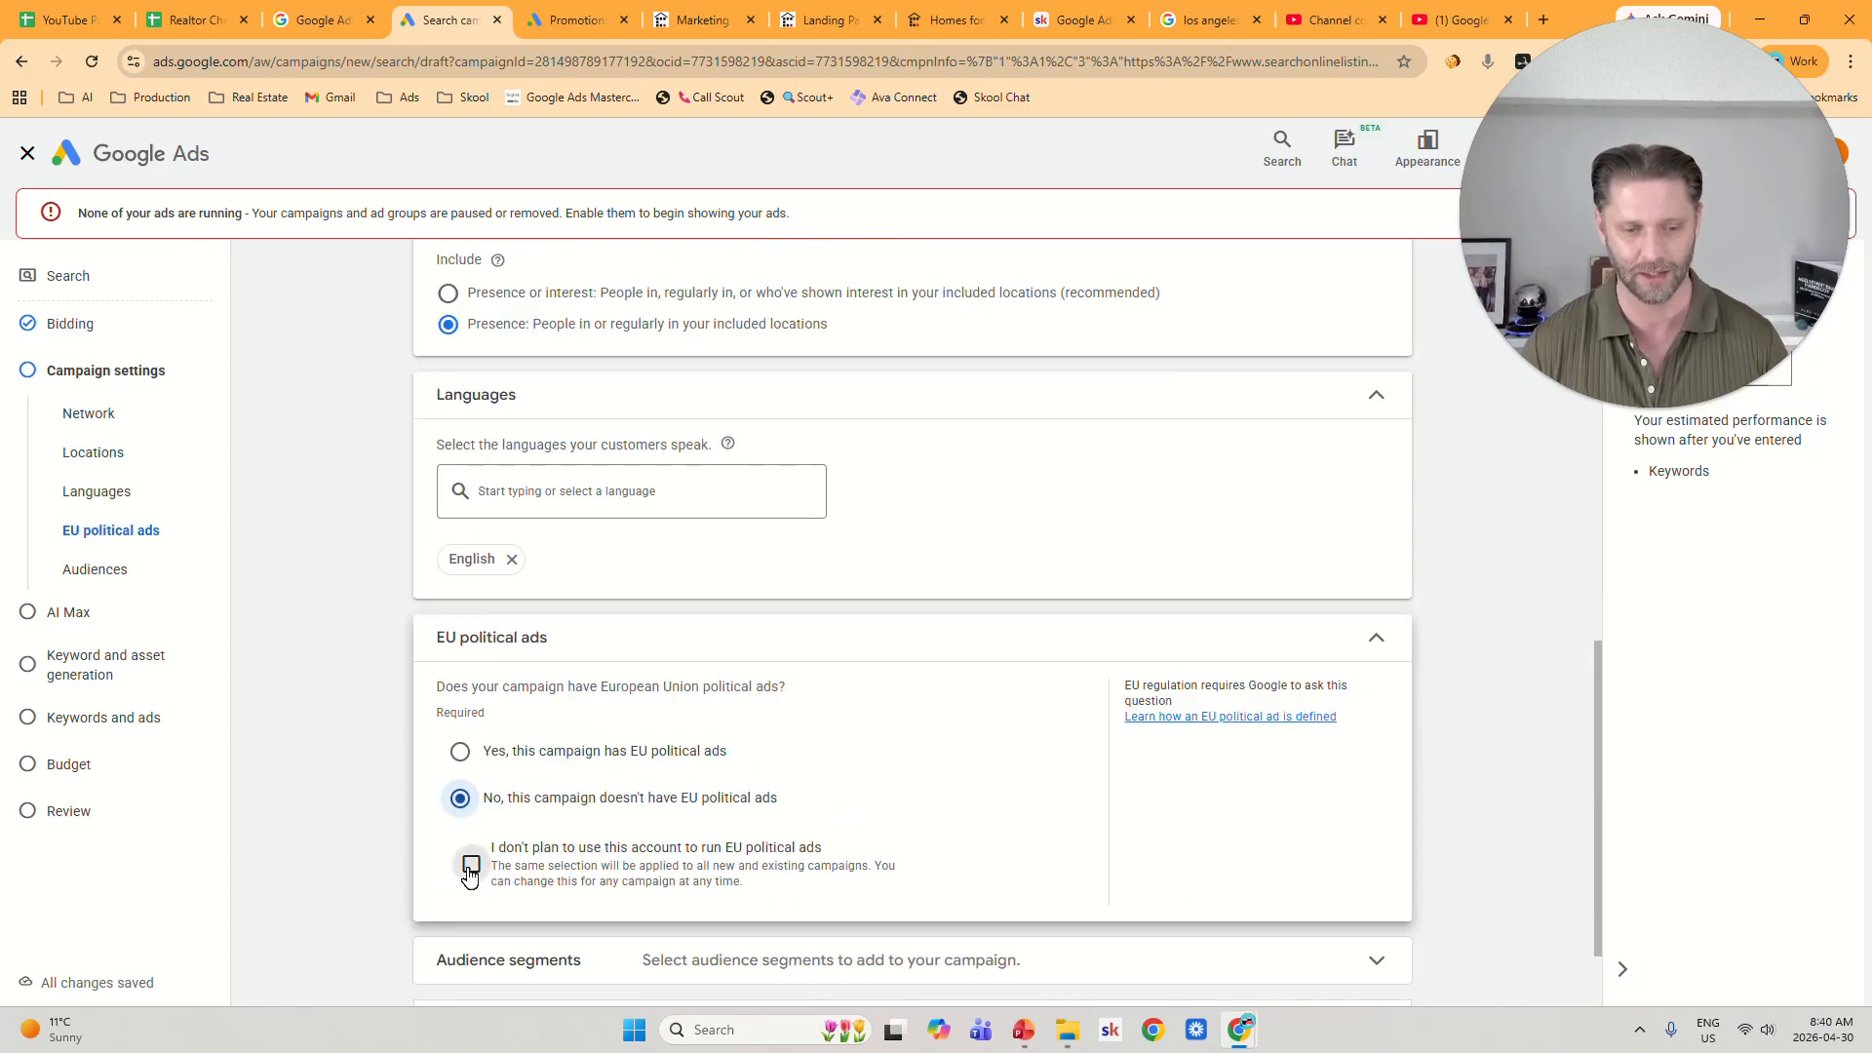
pyautogui.scroll(-1, 1025, 766)
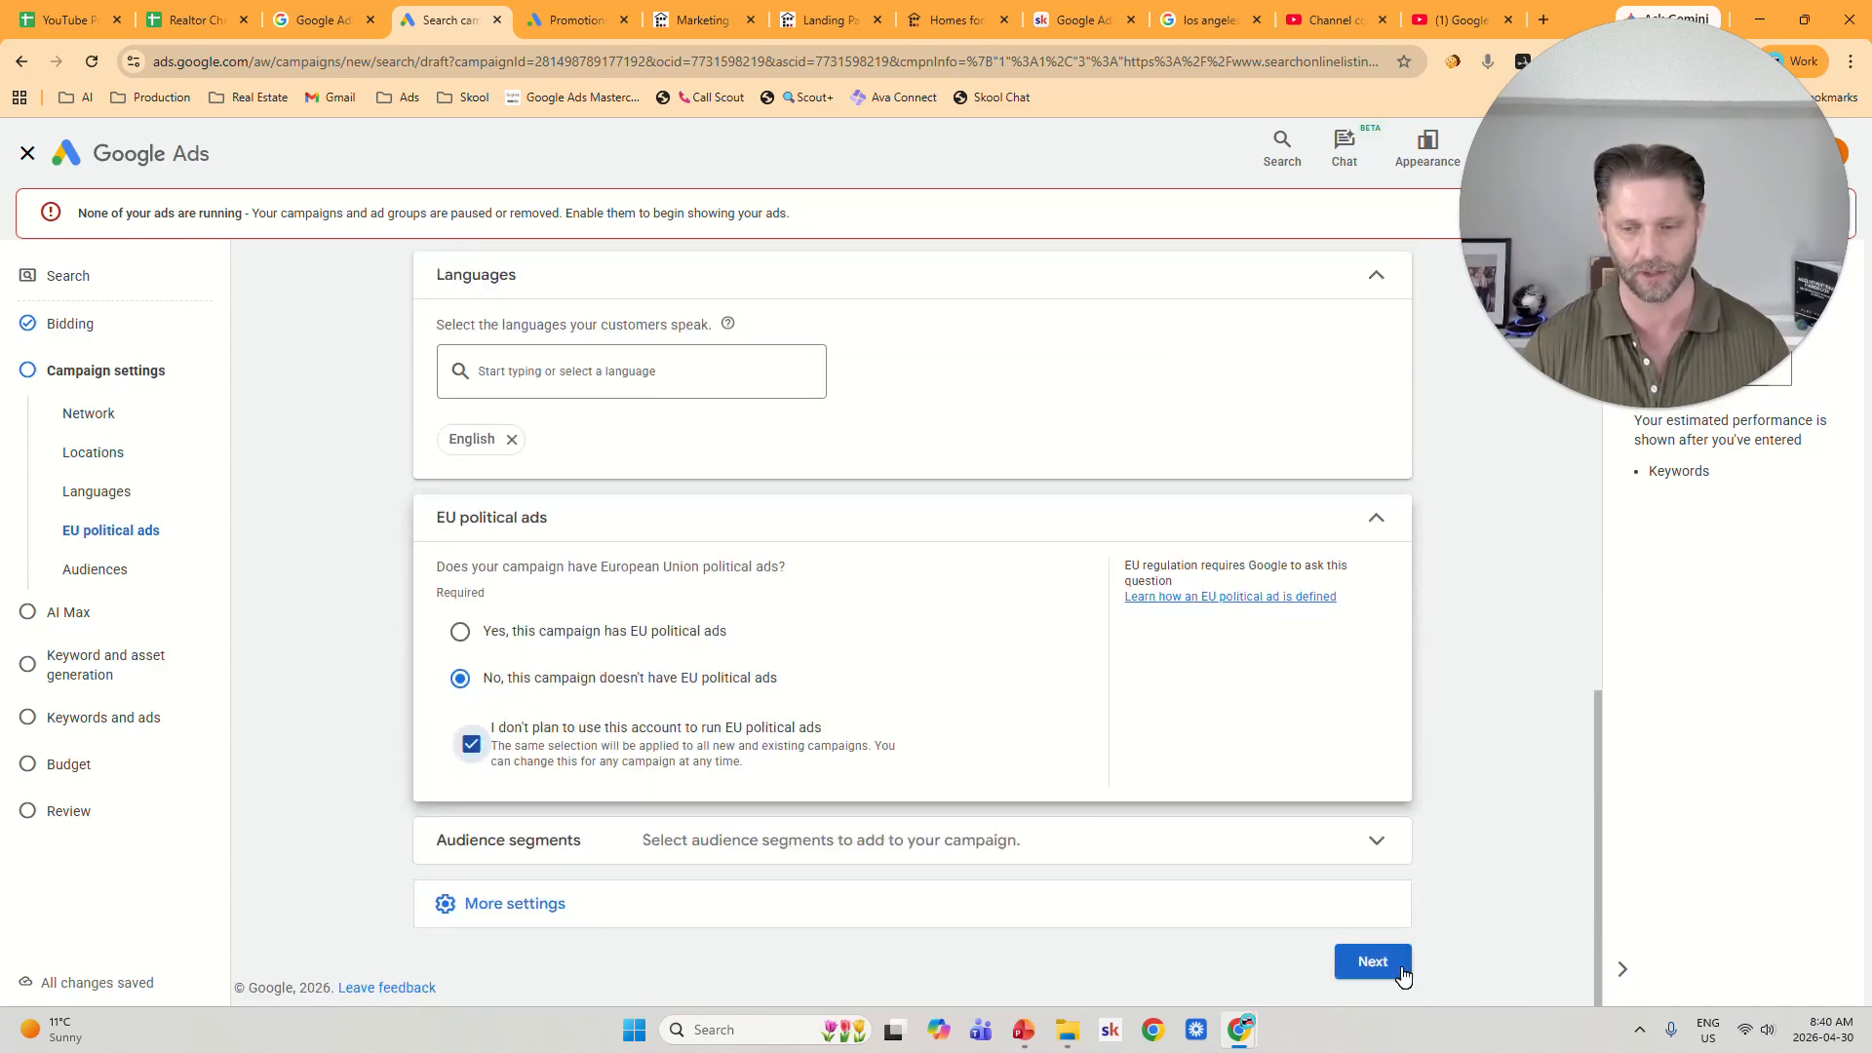
# Expand the campaign's Audience segments settings.
pyautogui.click(1168, 837)
pyautogui.scroll(-3, 1175, 830)
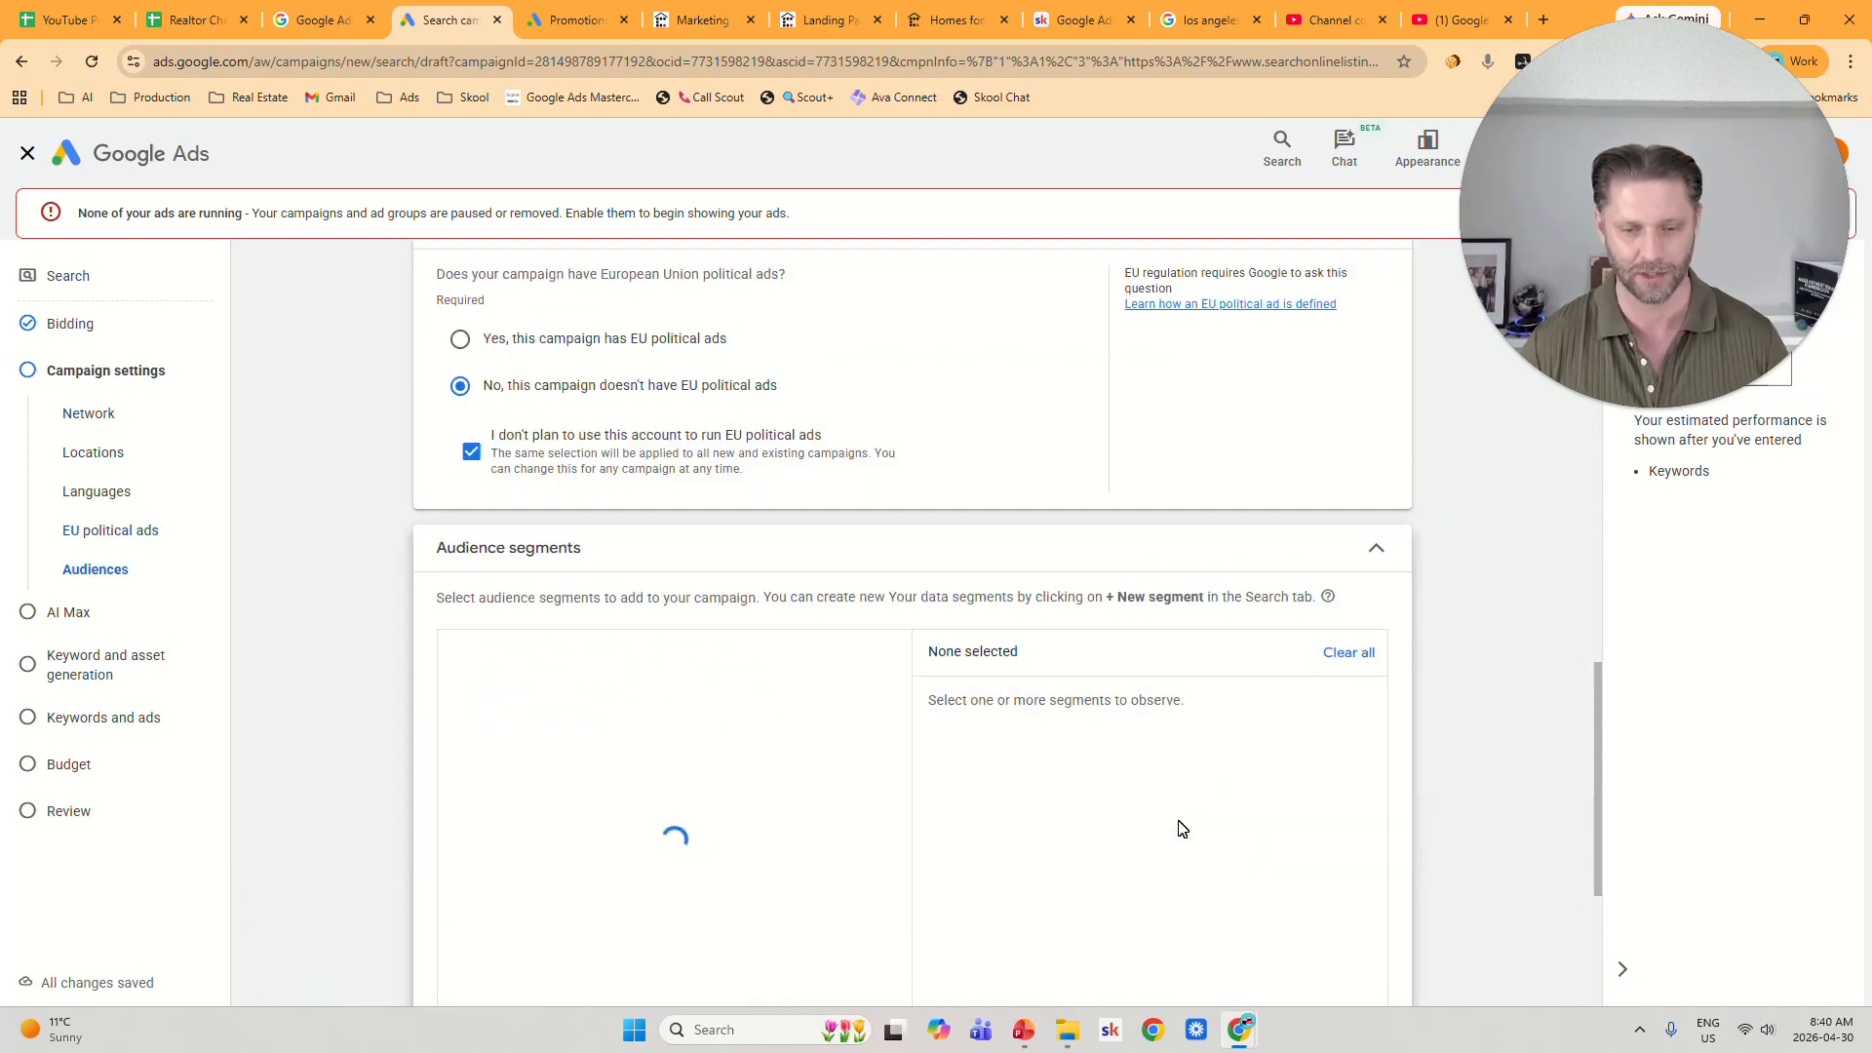
pyautogui.scroll(-1, 1021, 722)
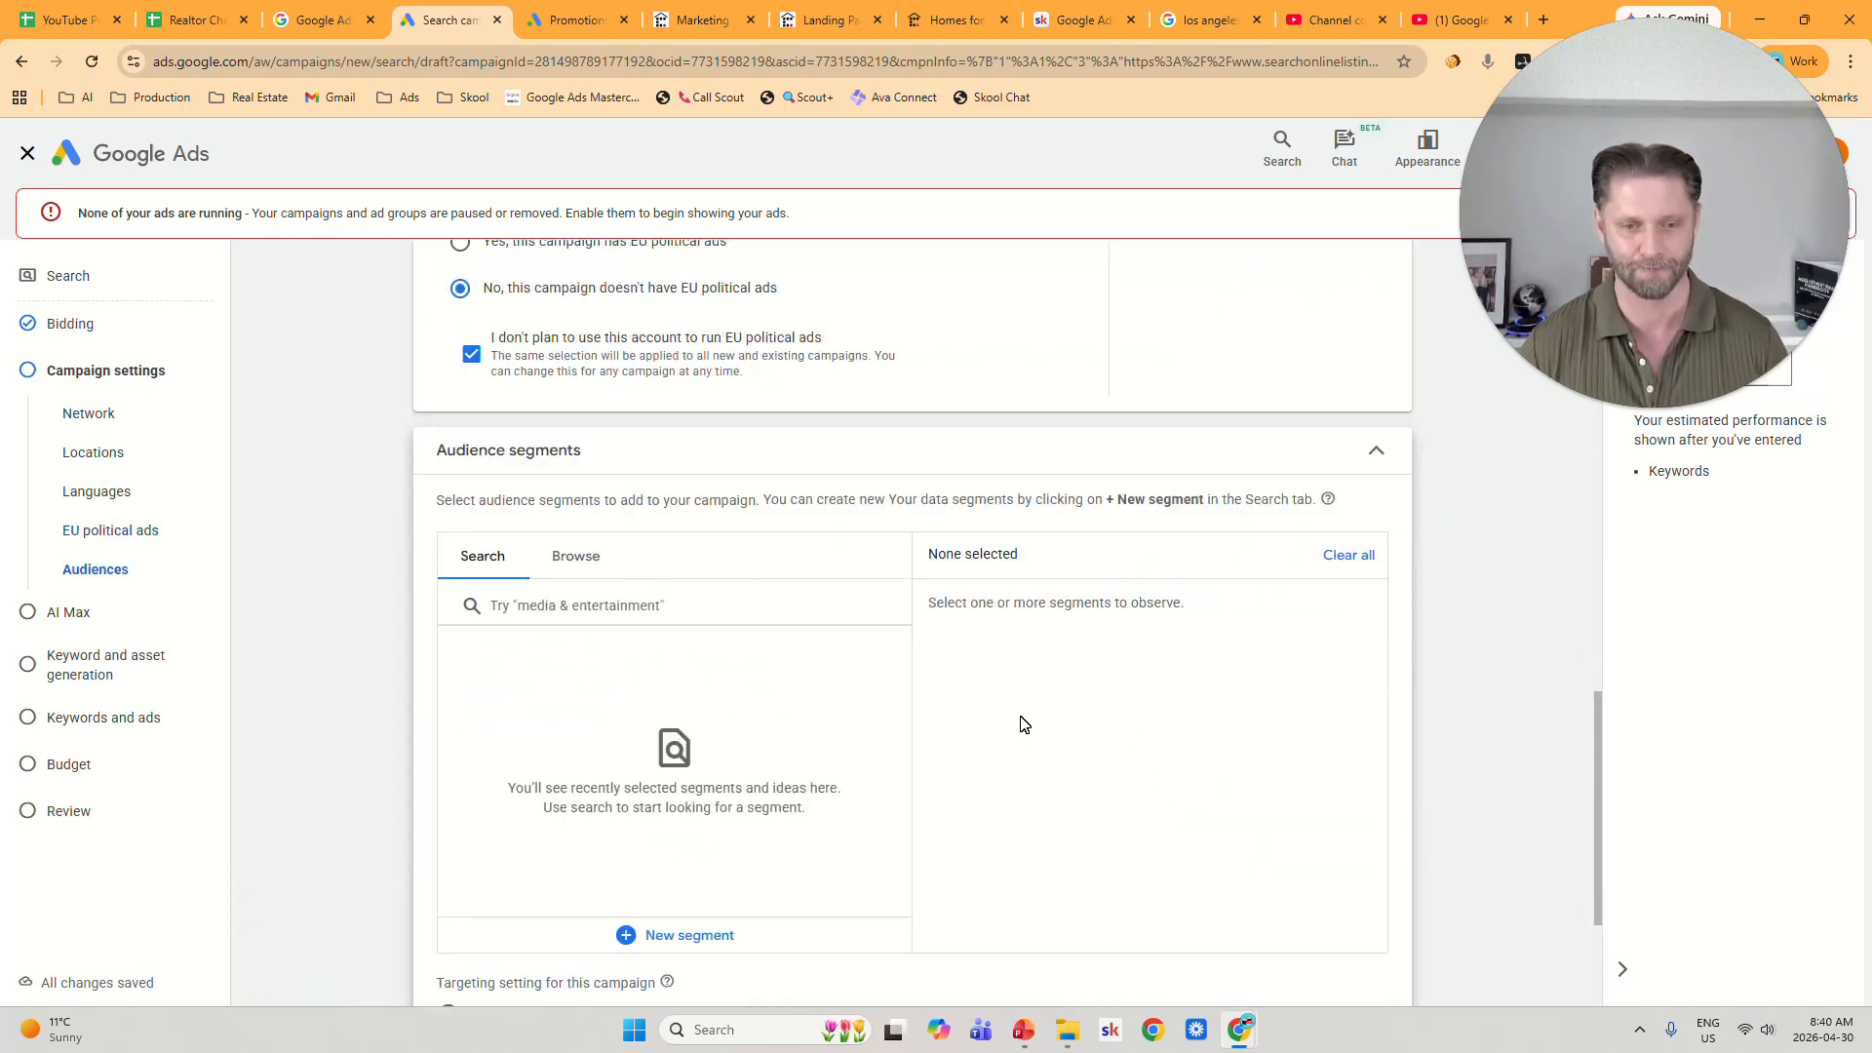
# Switch to the Realtor Cheatsheet spreadsheet and examine its Audiences (Observation Only) list.
pyautogui.click(195, 19)
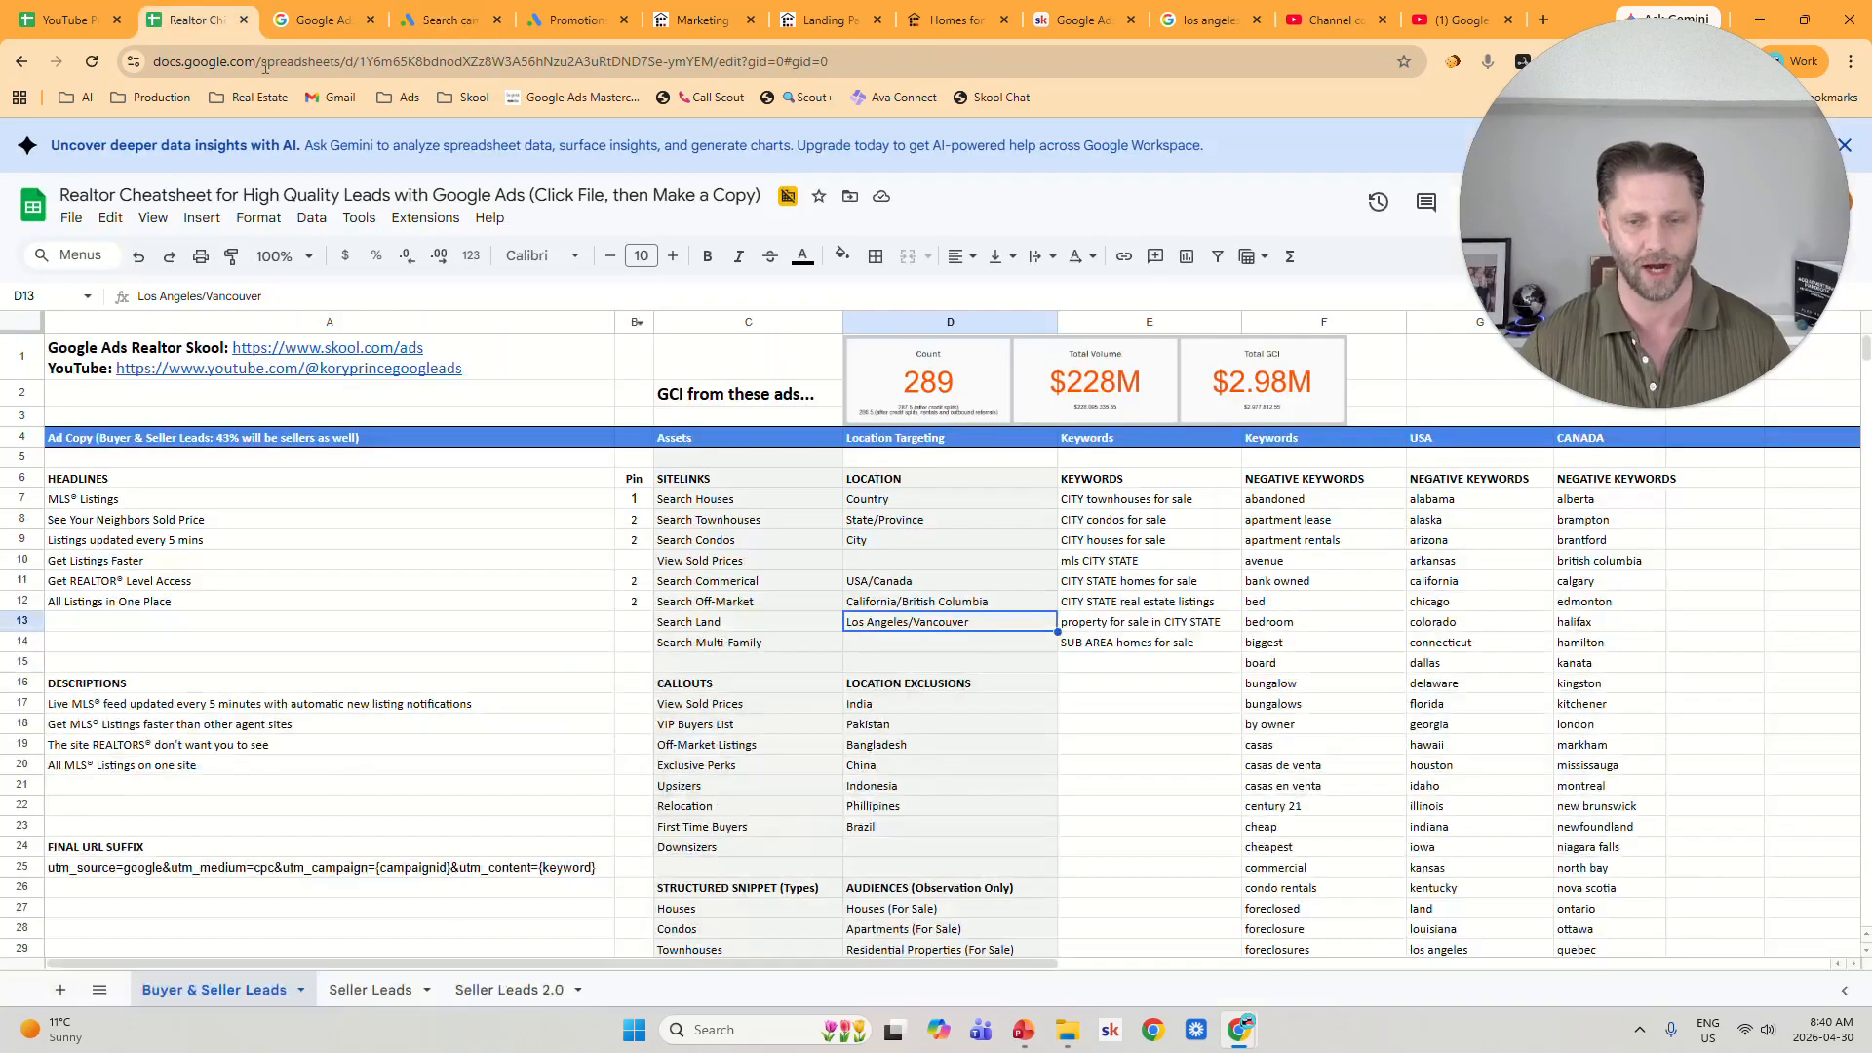
pyautogui.click(990, 889)
pyautogui.scroll(-1, 989, 890)
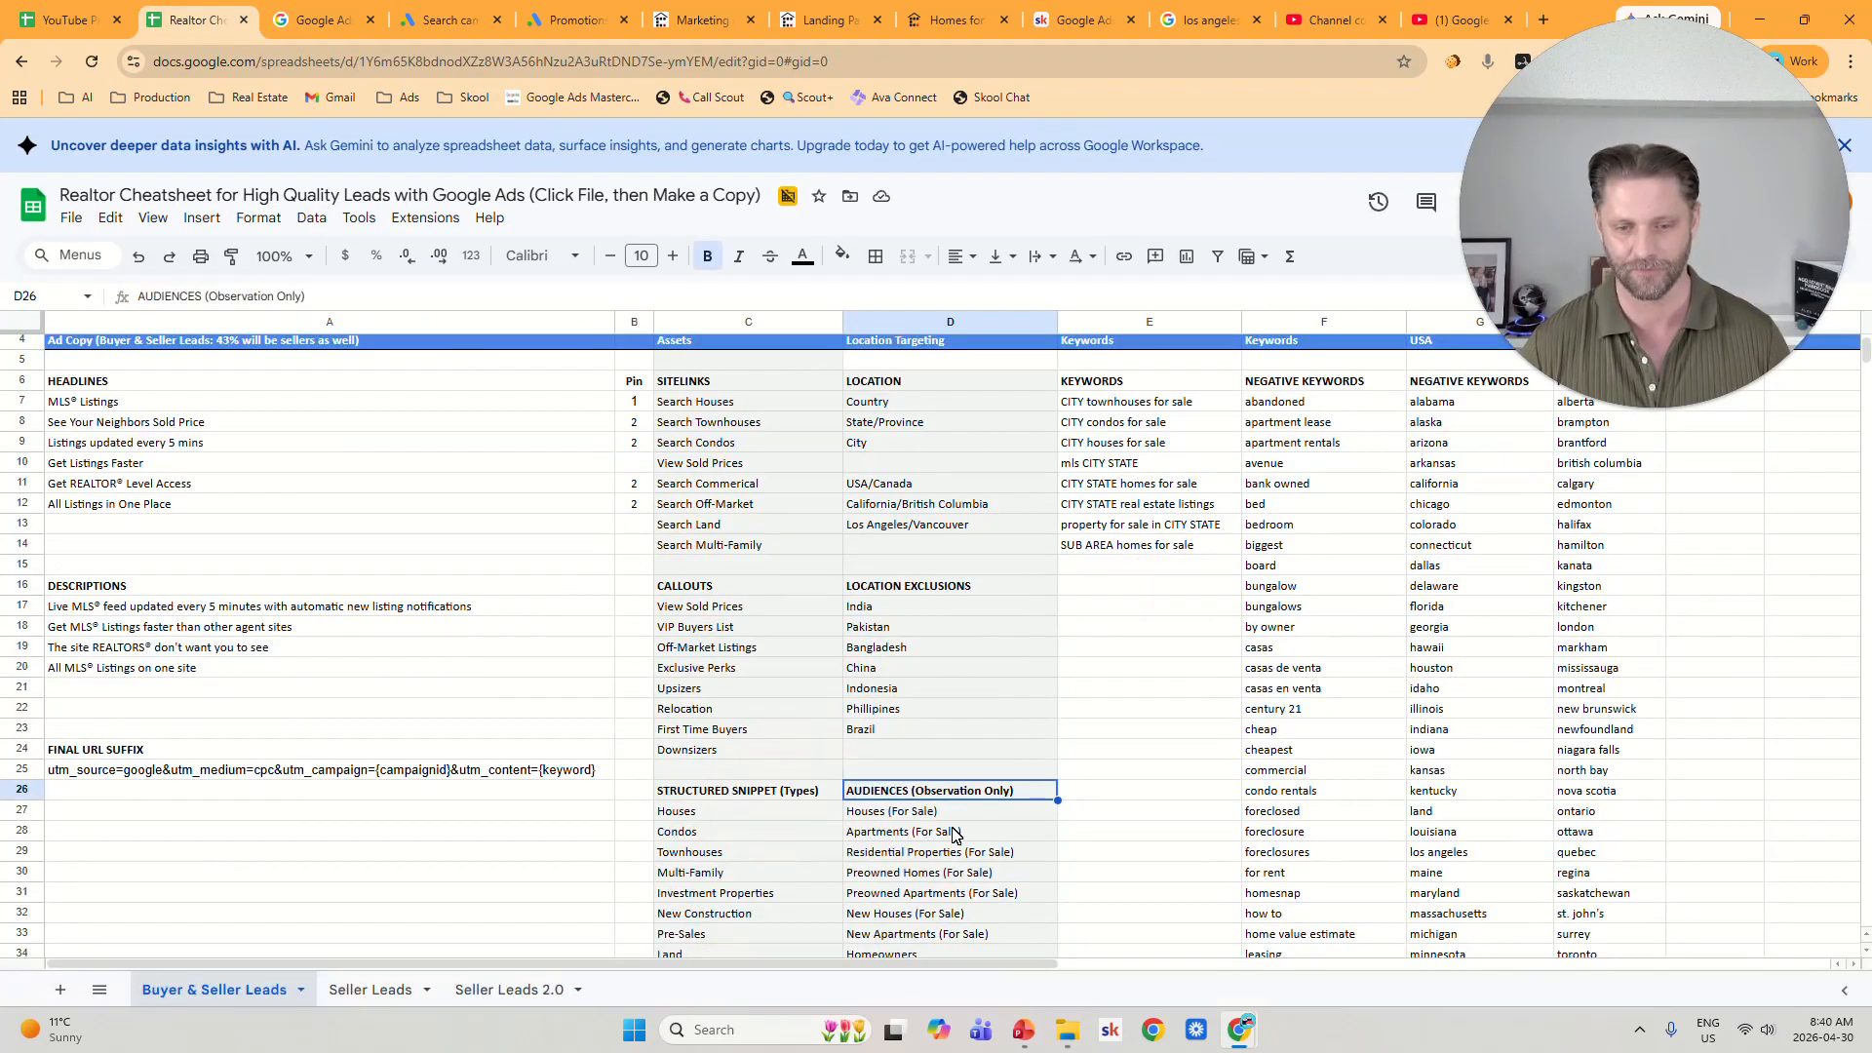
pyautogui.scroll(-1, 972, 817)
pyautogui.click(957, 723)
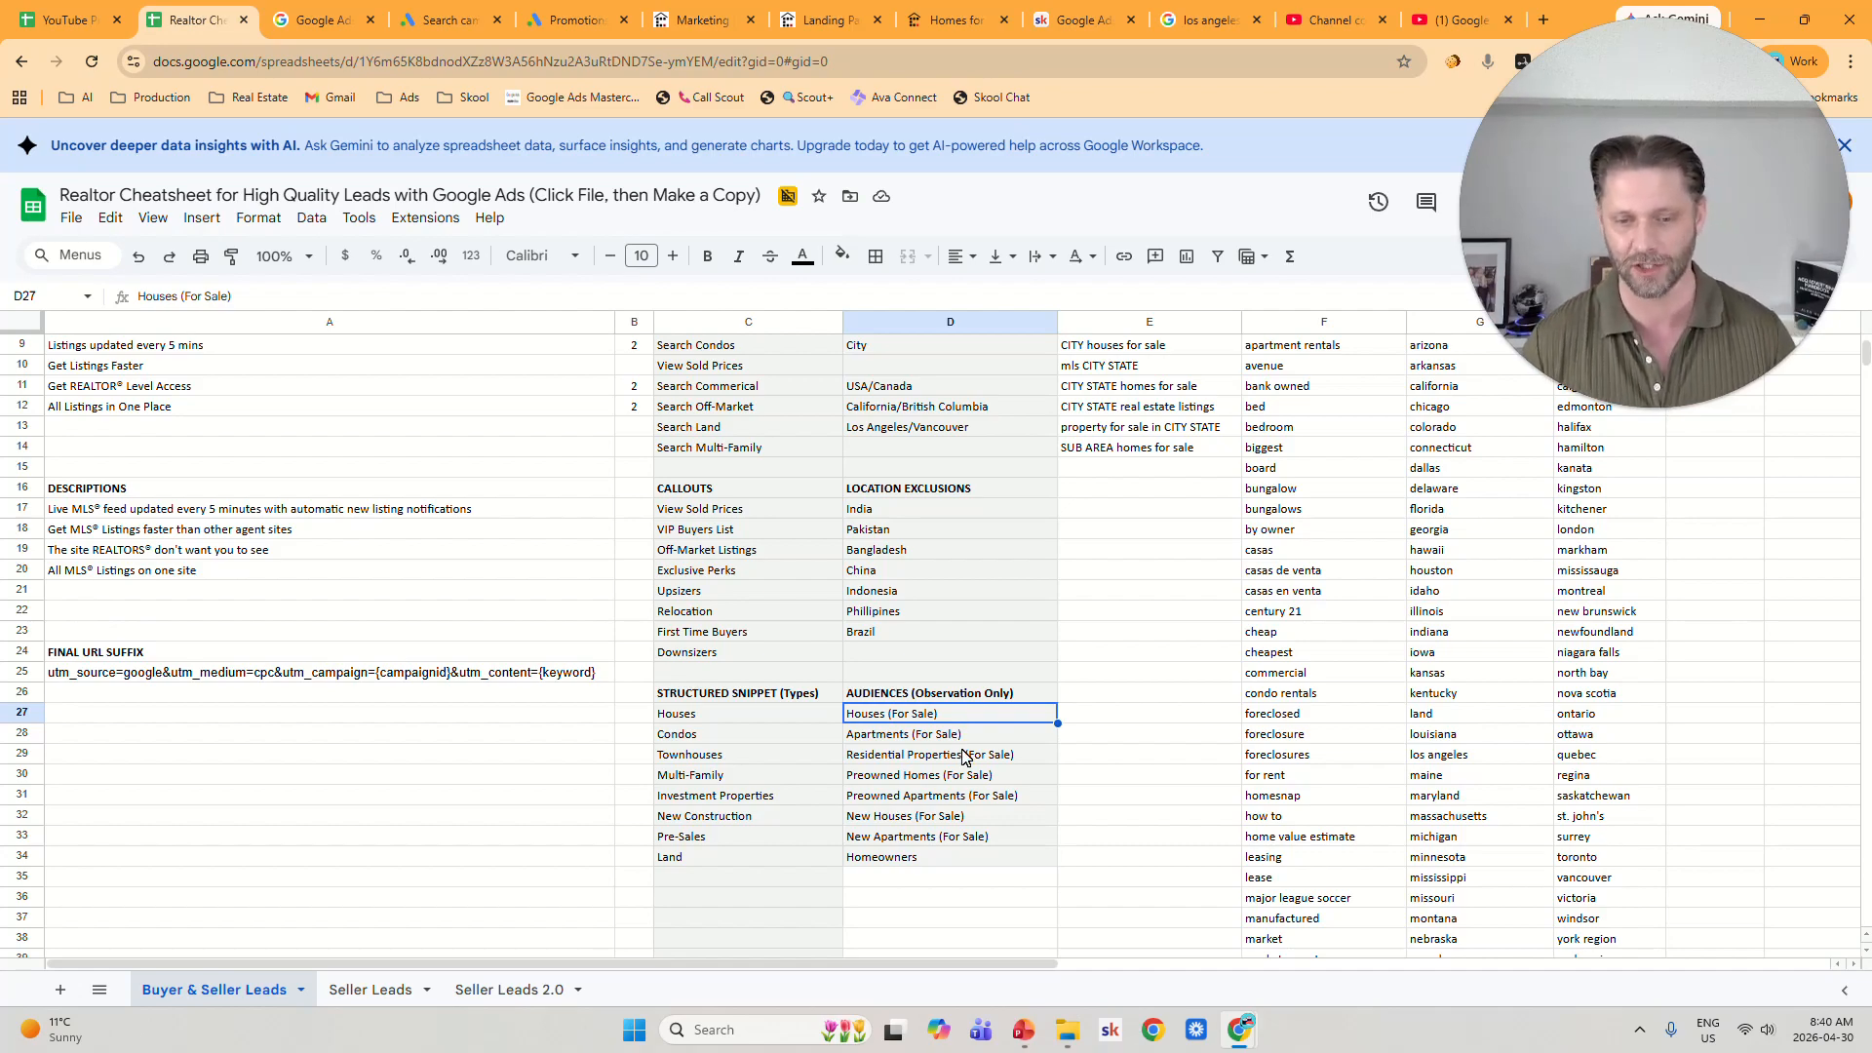
pyautogui.click(964, 756)
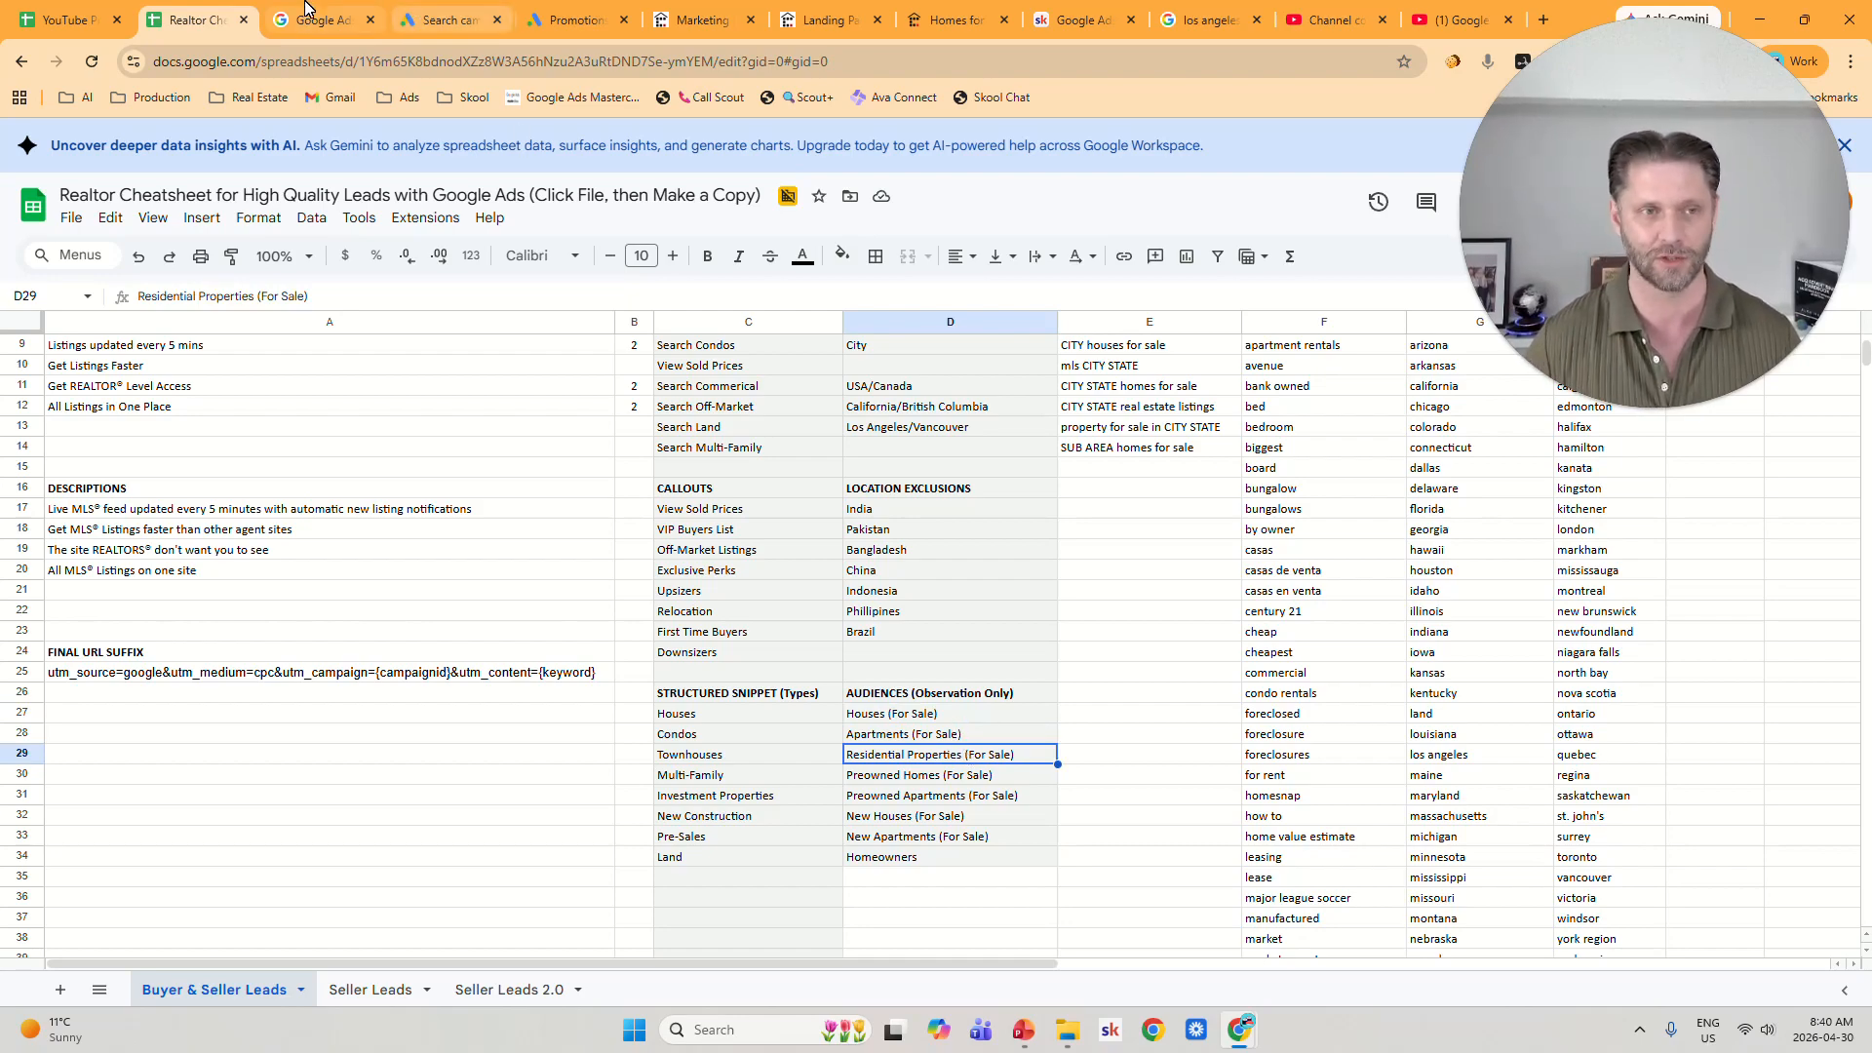
# Return to the Google Ads campaign and search the audience segments for Houses (For Sale), taken from the cheatsheet.
pyautogui.click(429, 15)
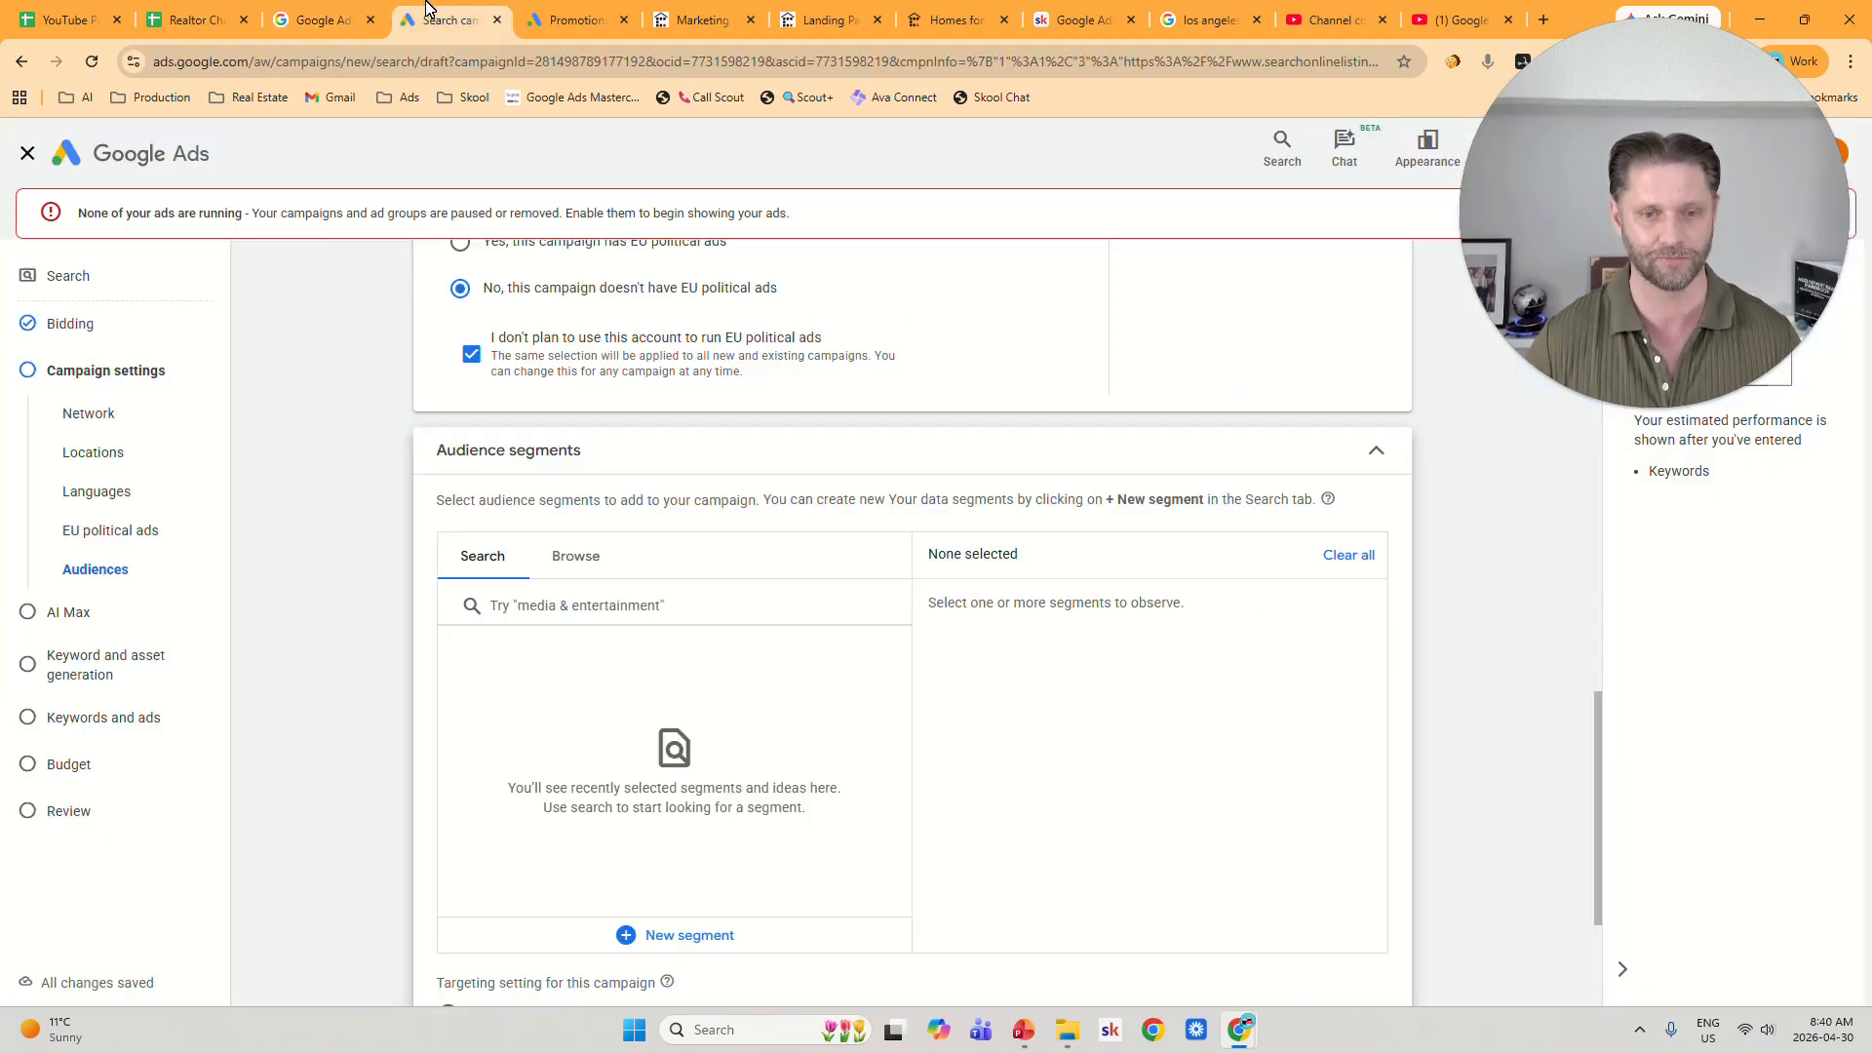
pyautogui.click(585, 560)
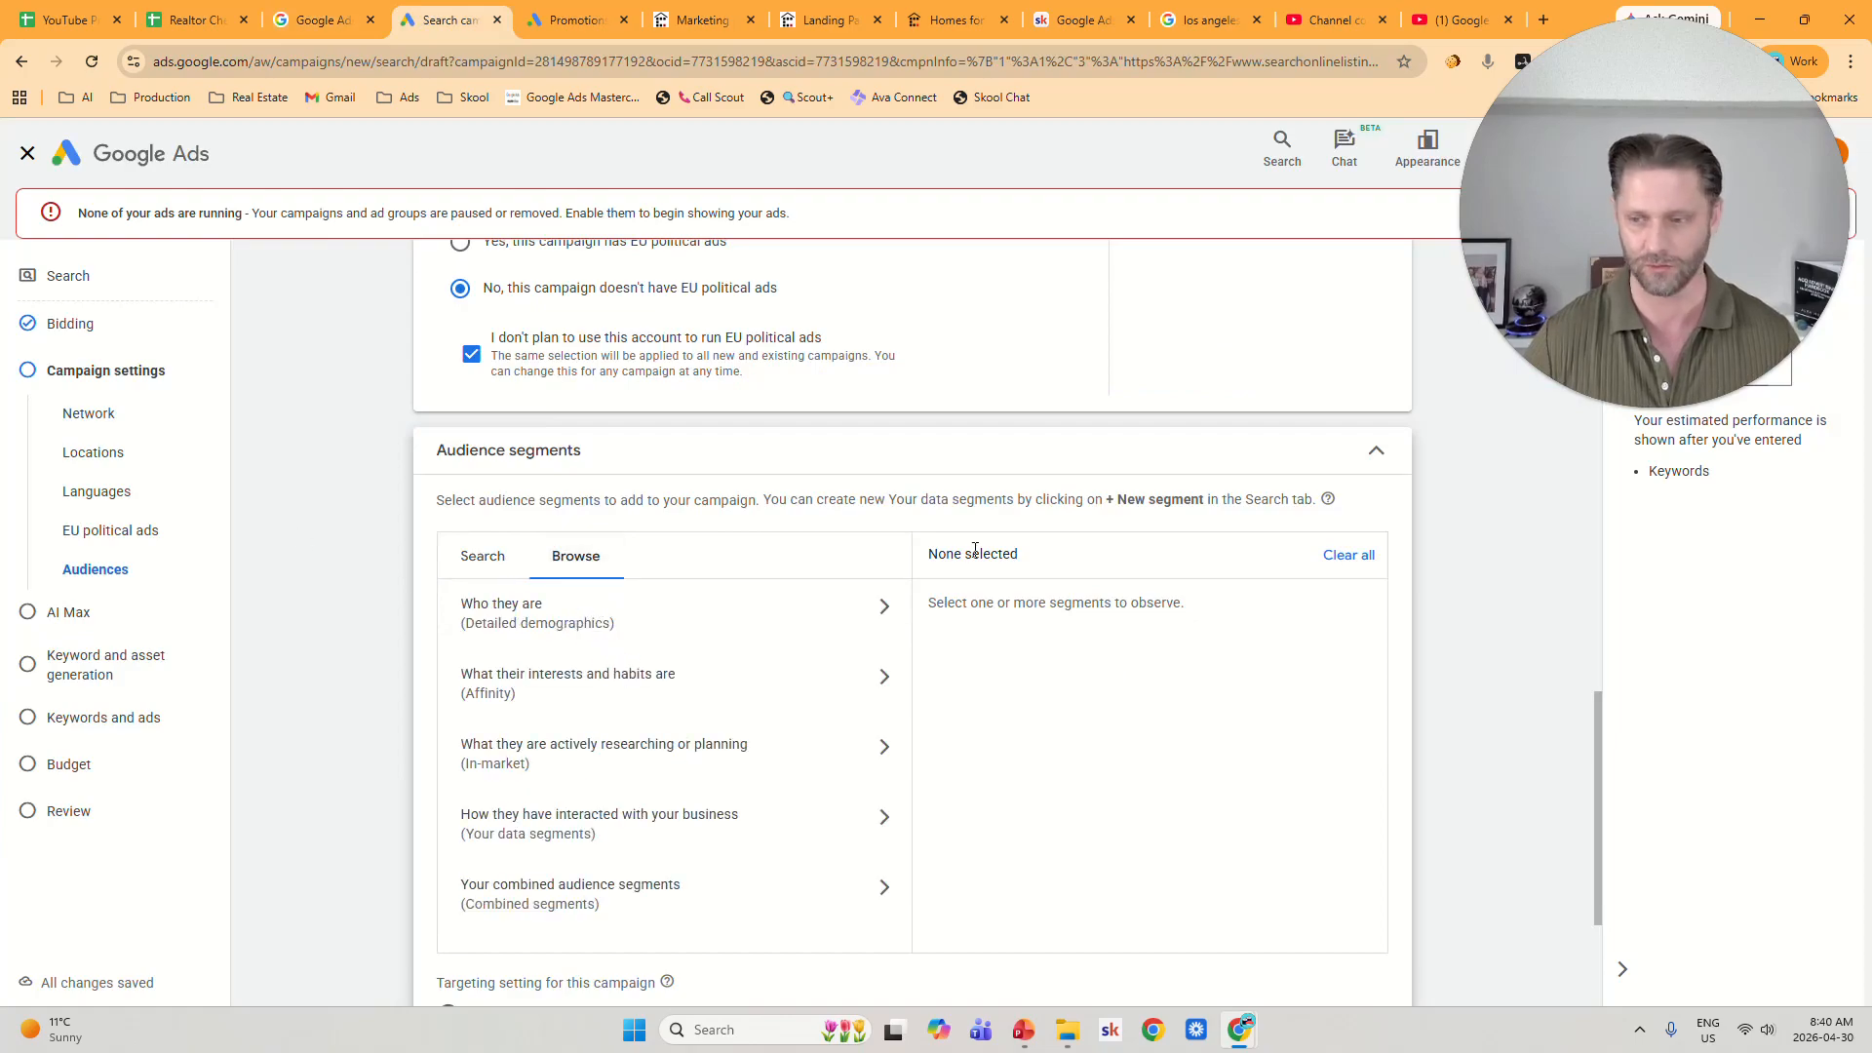
pyautogui.scroll(1, 1775, 754)
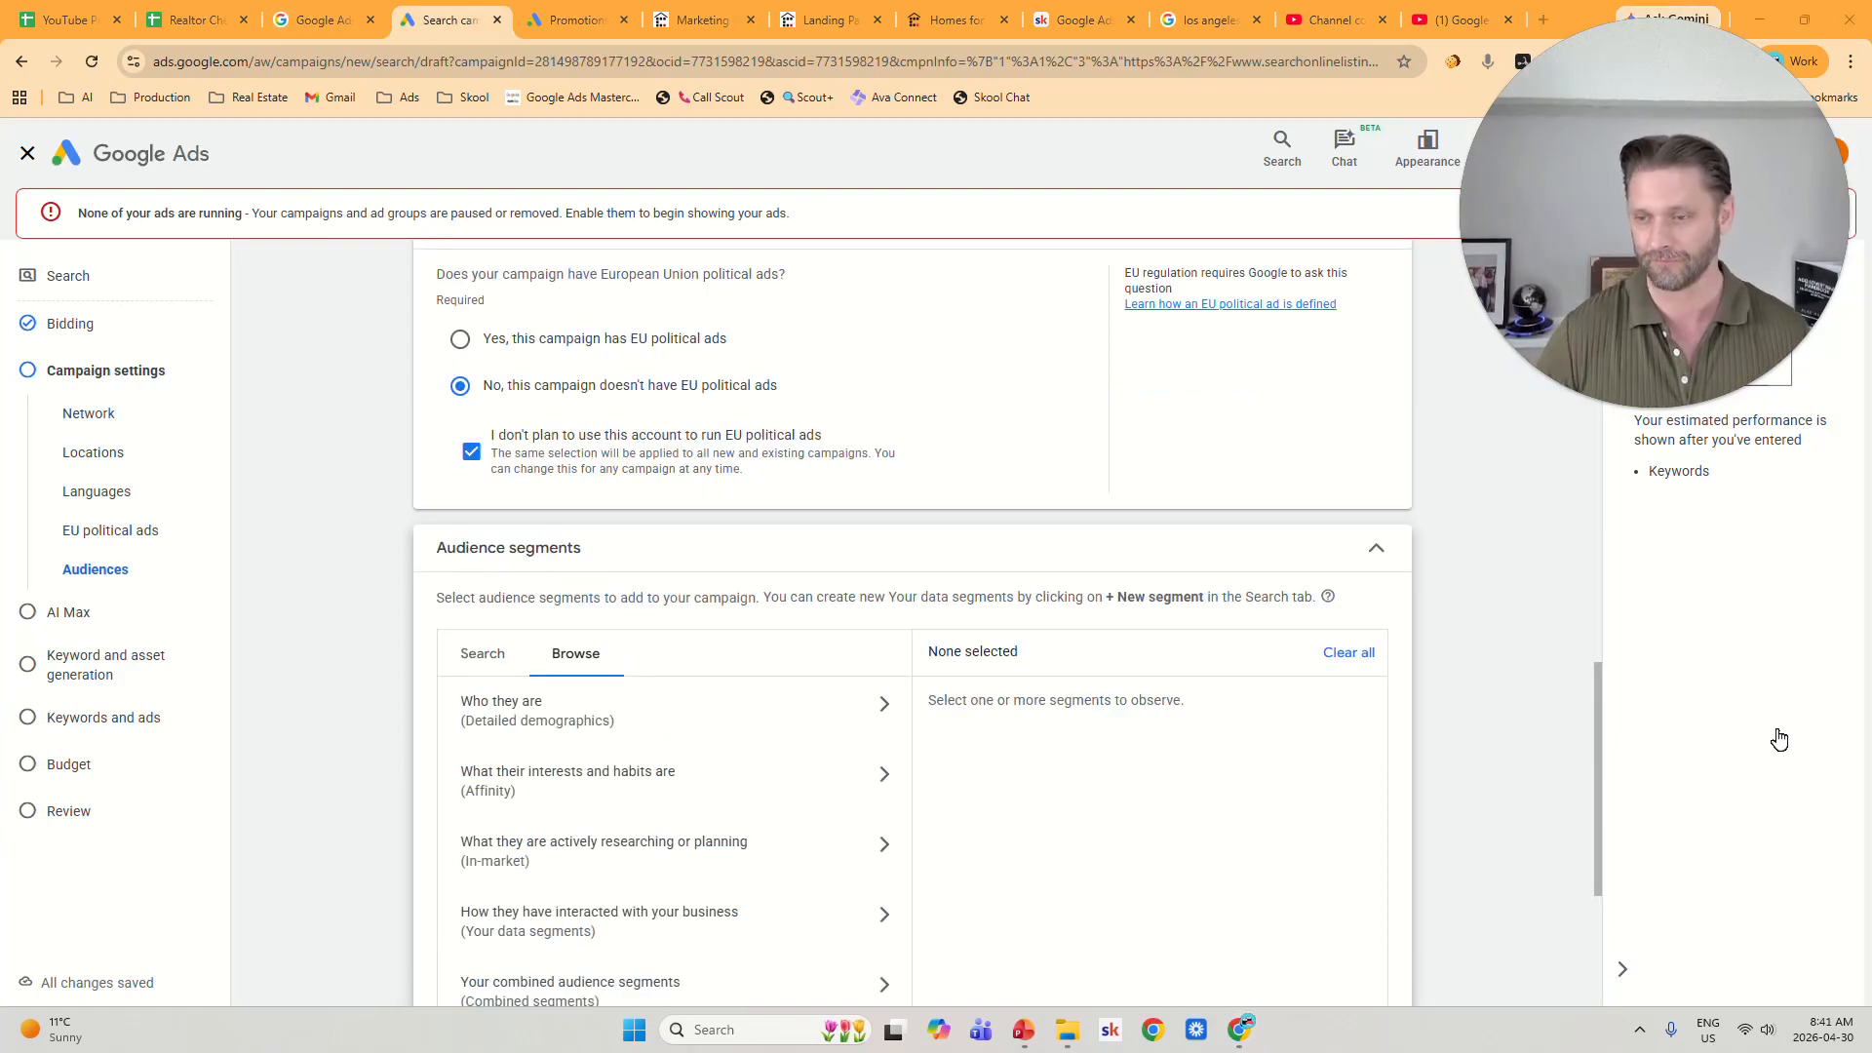
pyautogui.click(503, 657)
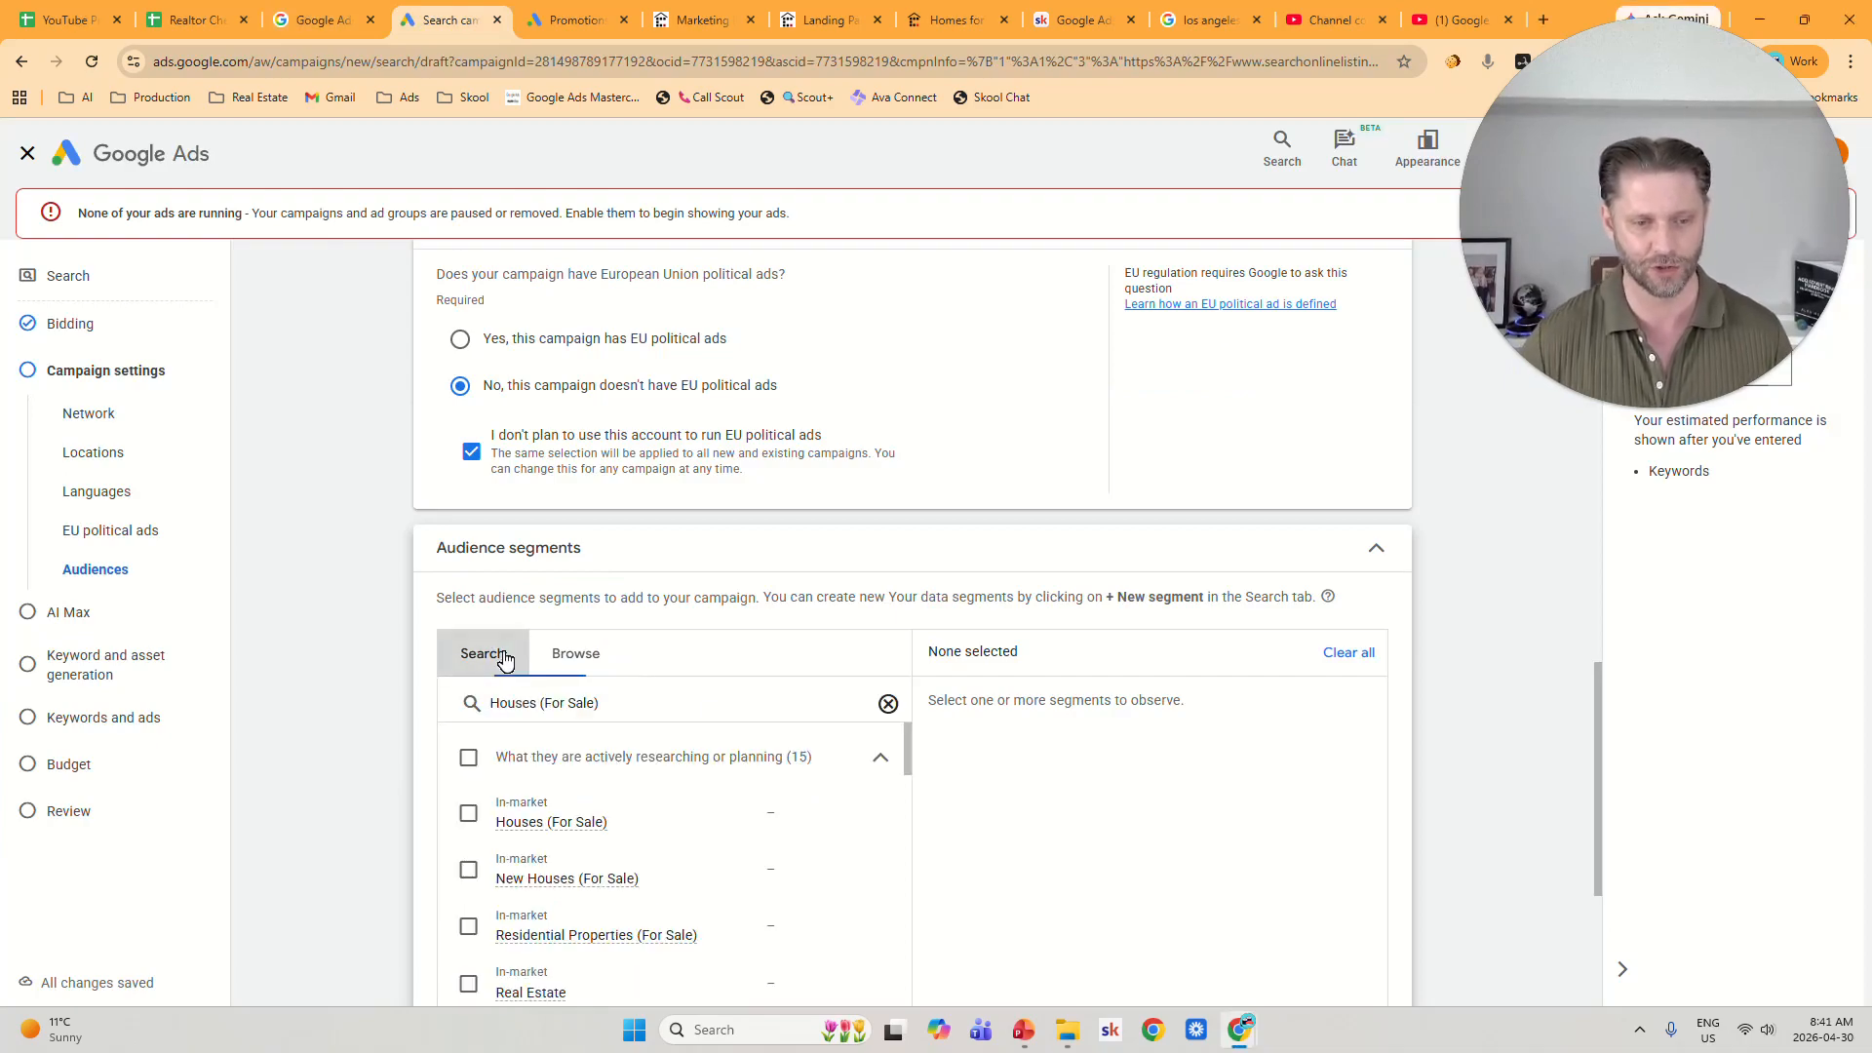
pyautogui.click(195, 20)
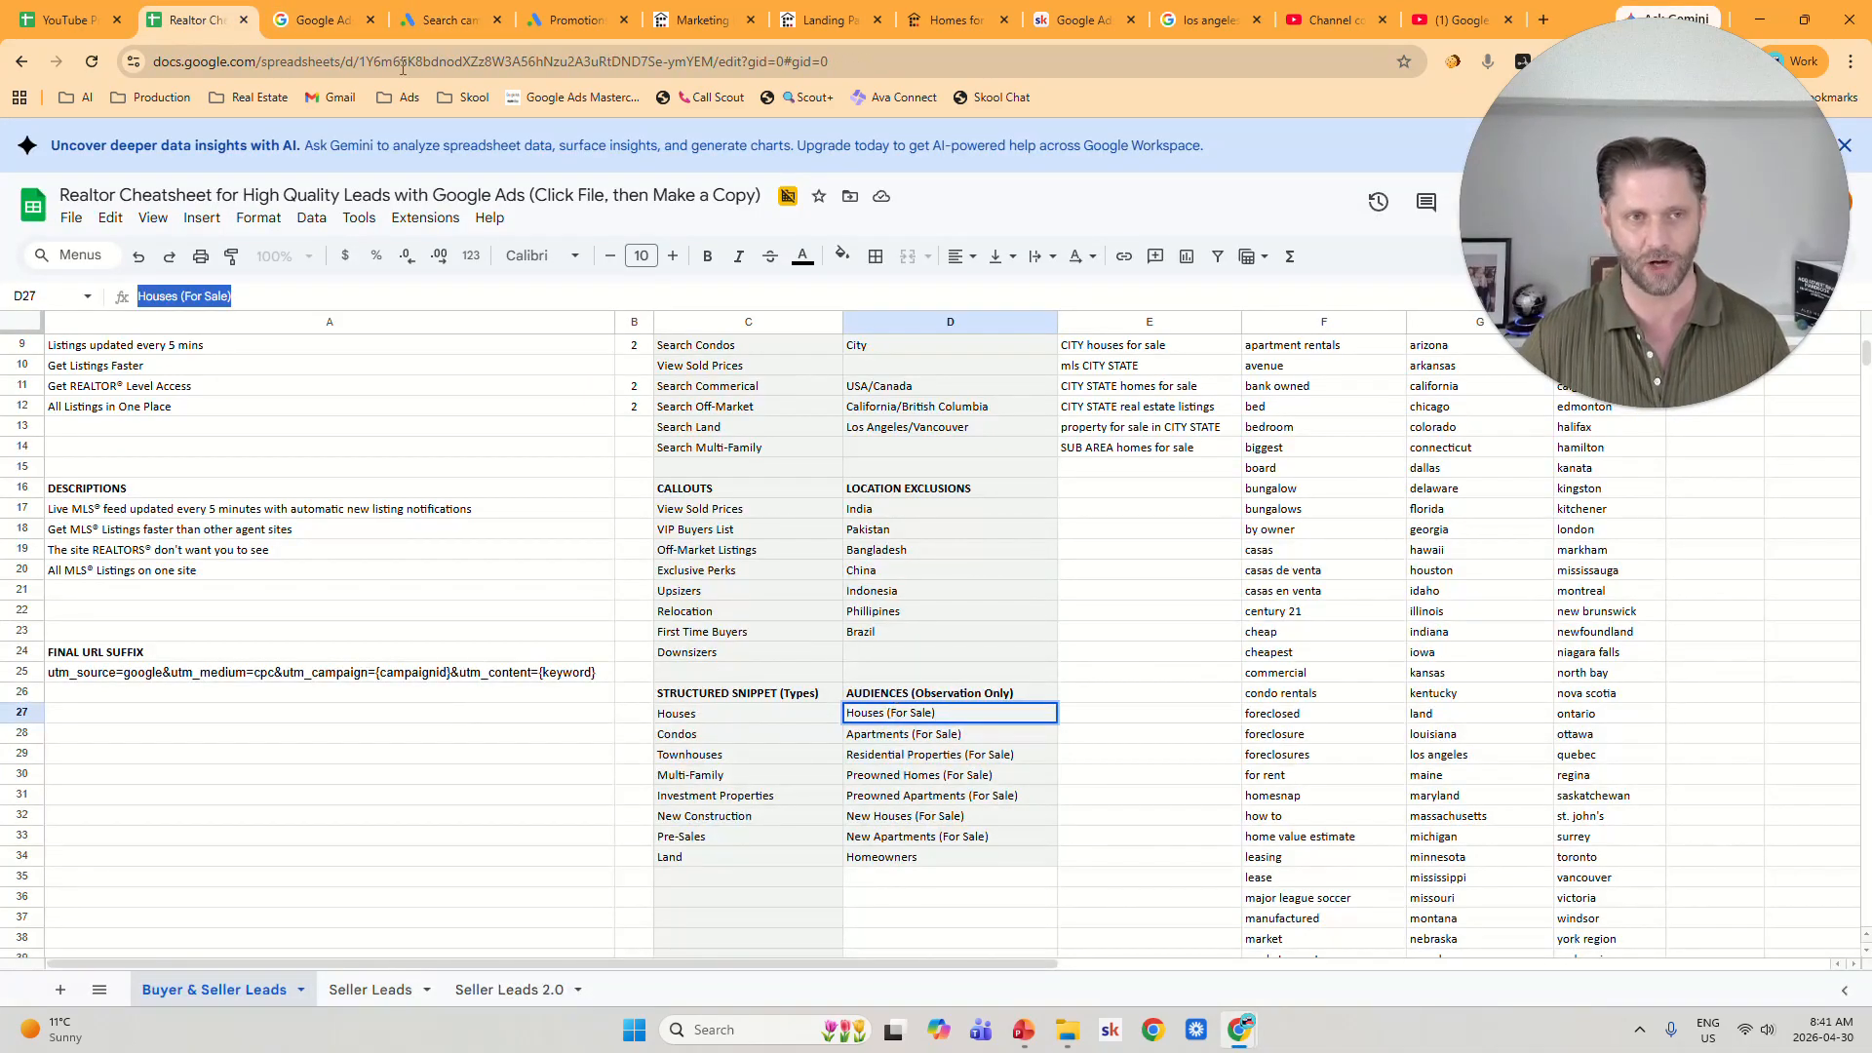
pyautogui.click(449, 20)
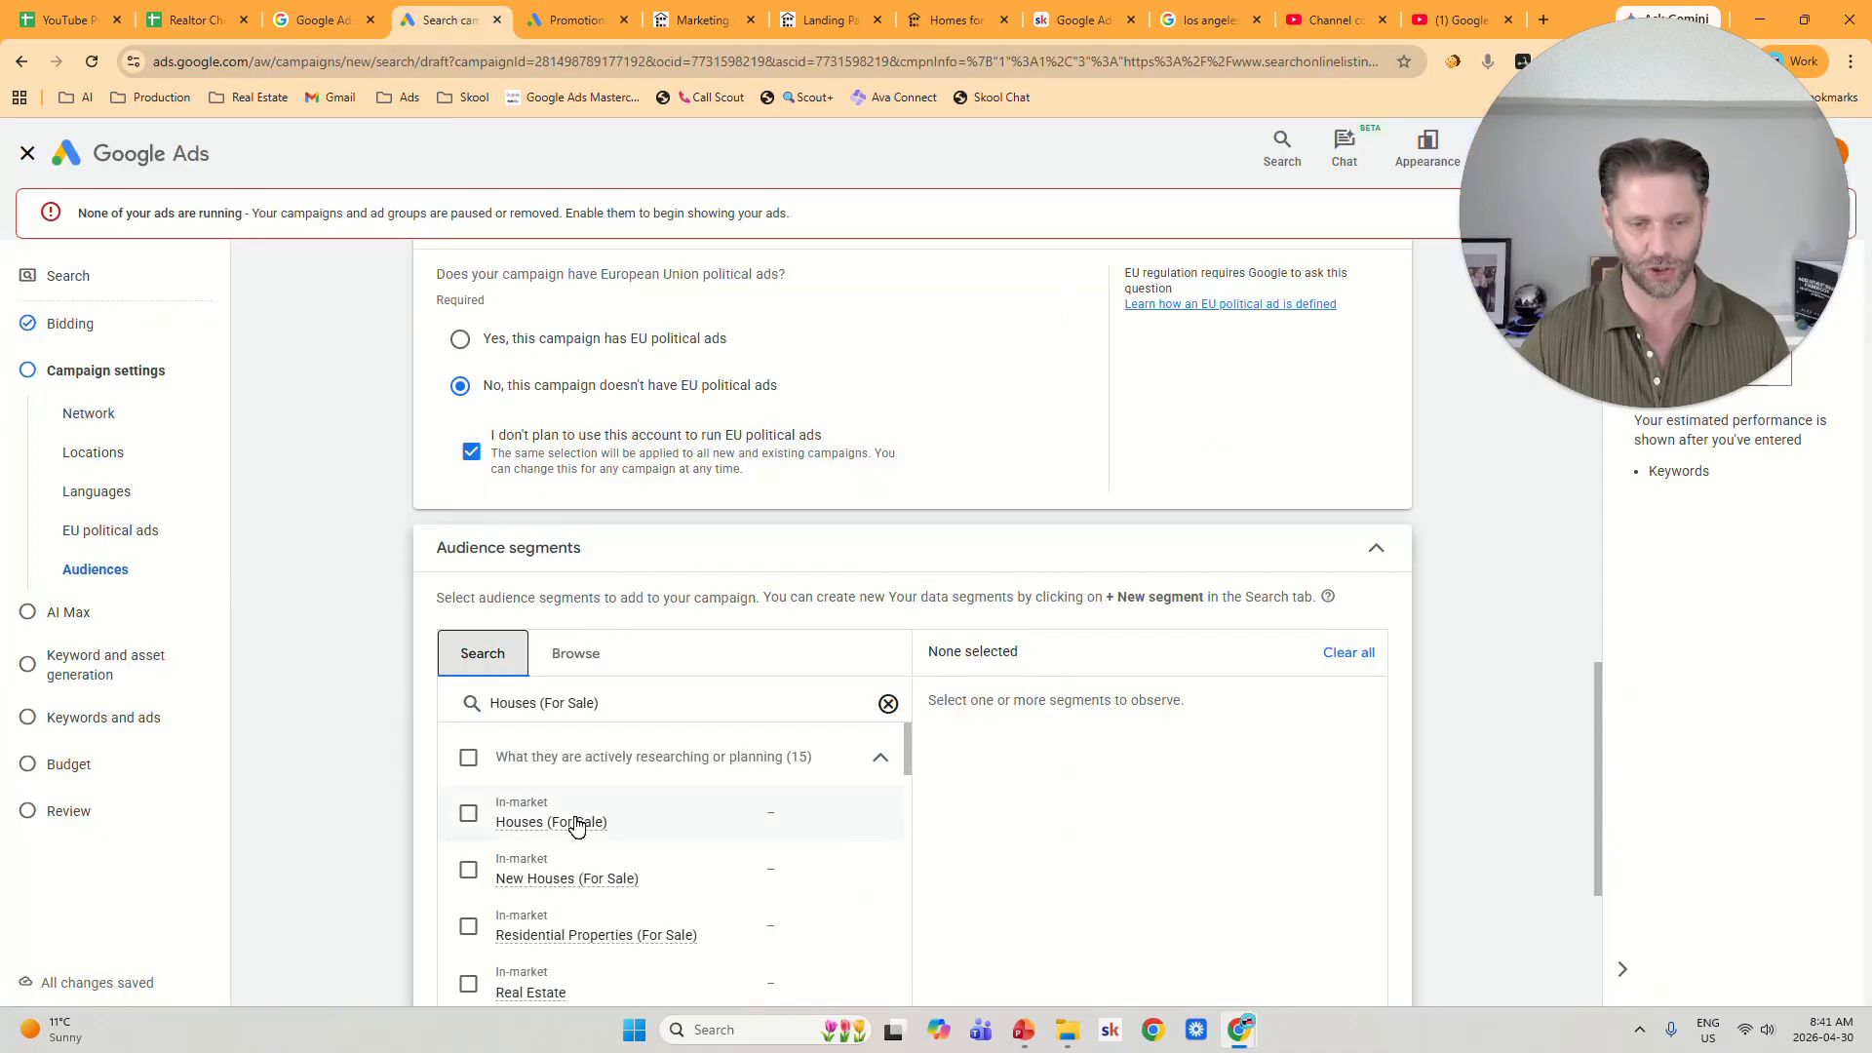
pyautogui.scroll(-1, 877, 682)
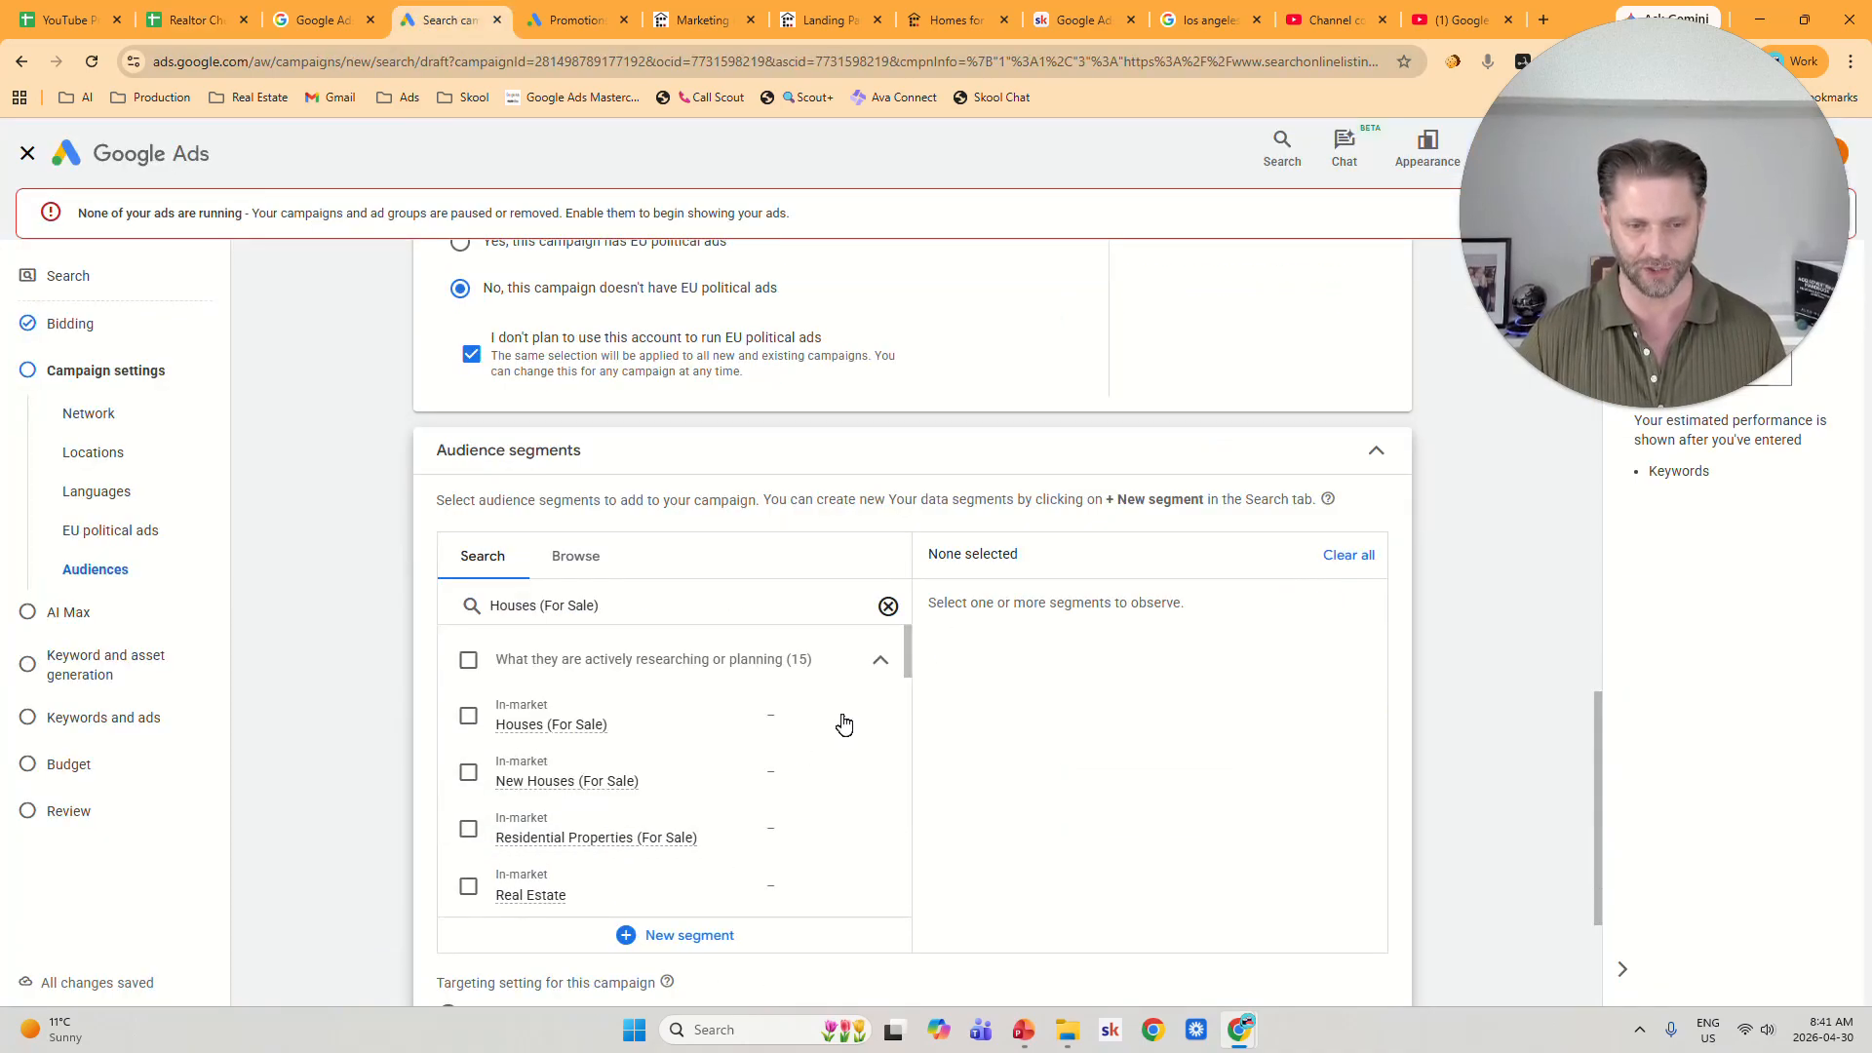
pyautogui.scroll(1, 800, 726)
# Add the in-market segments Houses (For Sale), New Houses (For Sale), Residential Properties (For Sale), Real Estate and Residential Properties to the campaign.
pyautogui.click(468, 814)
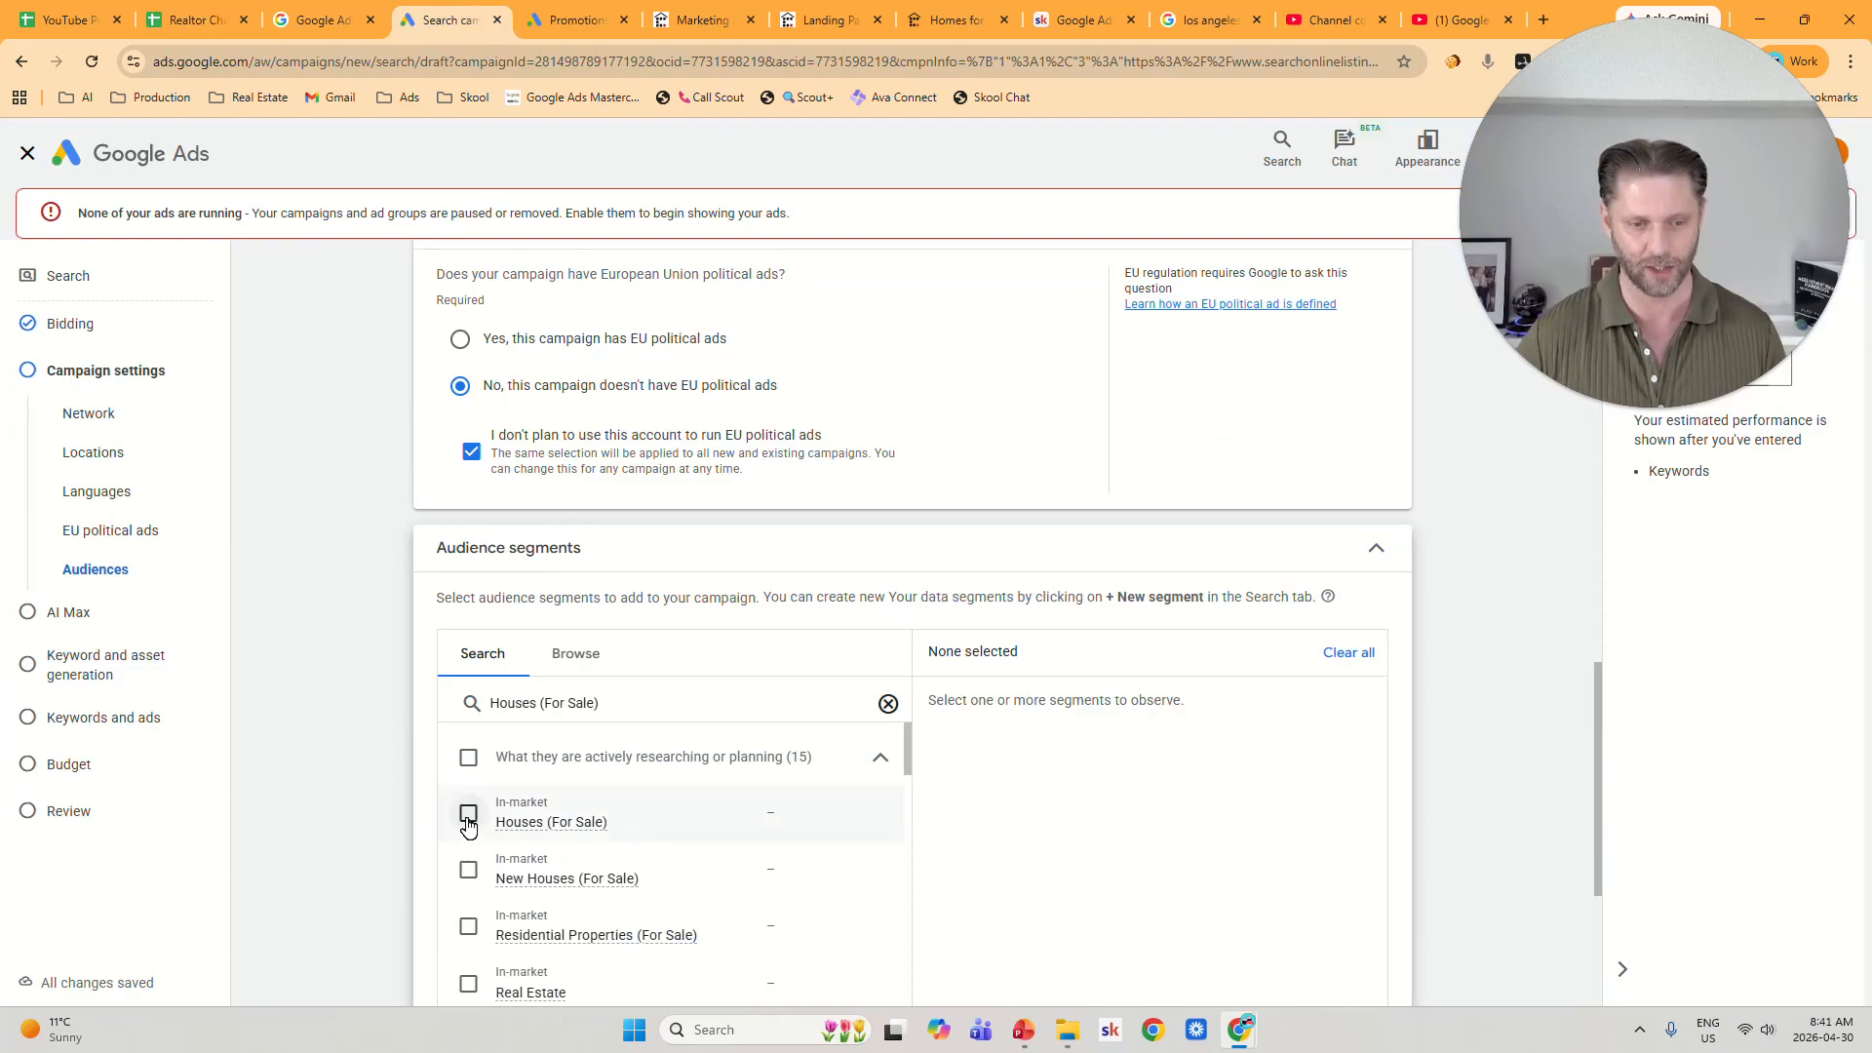
pyautogui.click(468, 869)
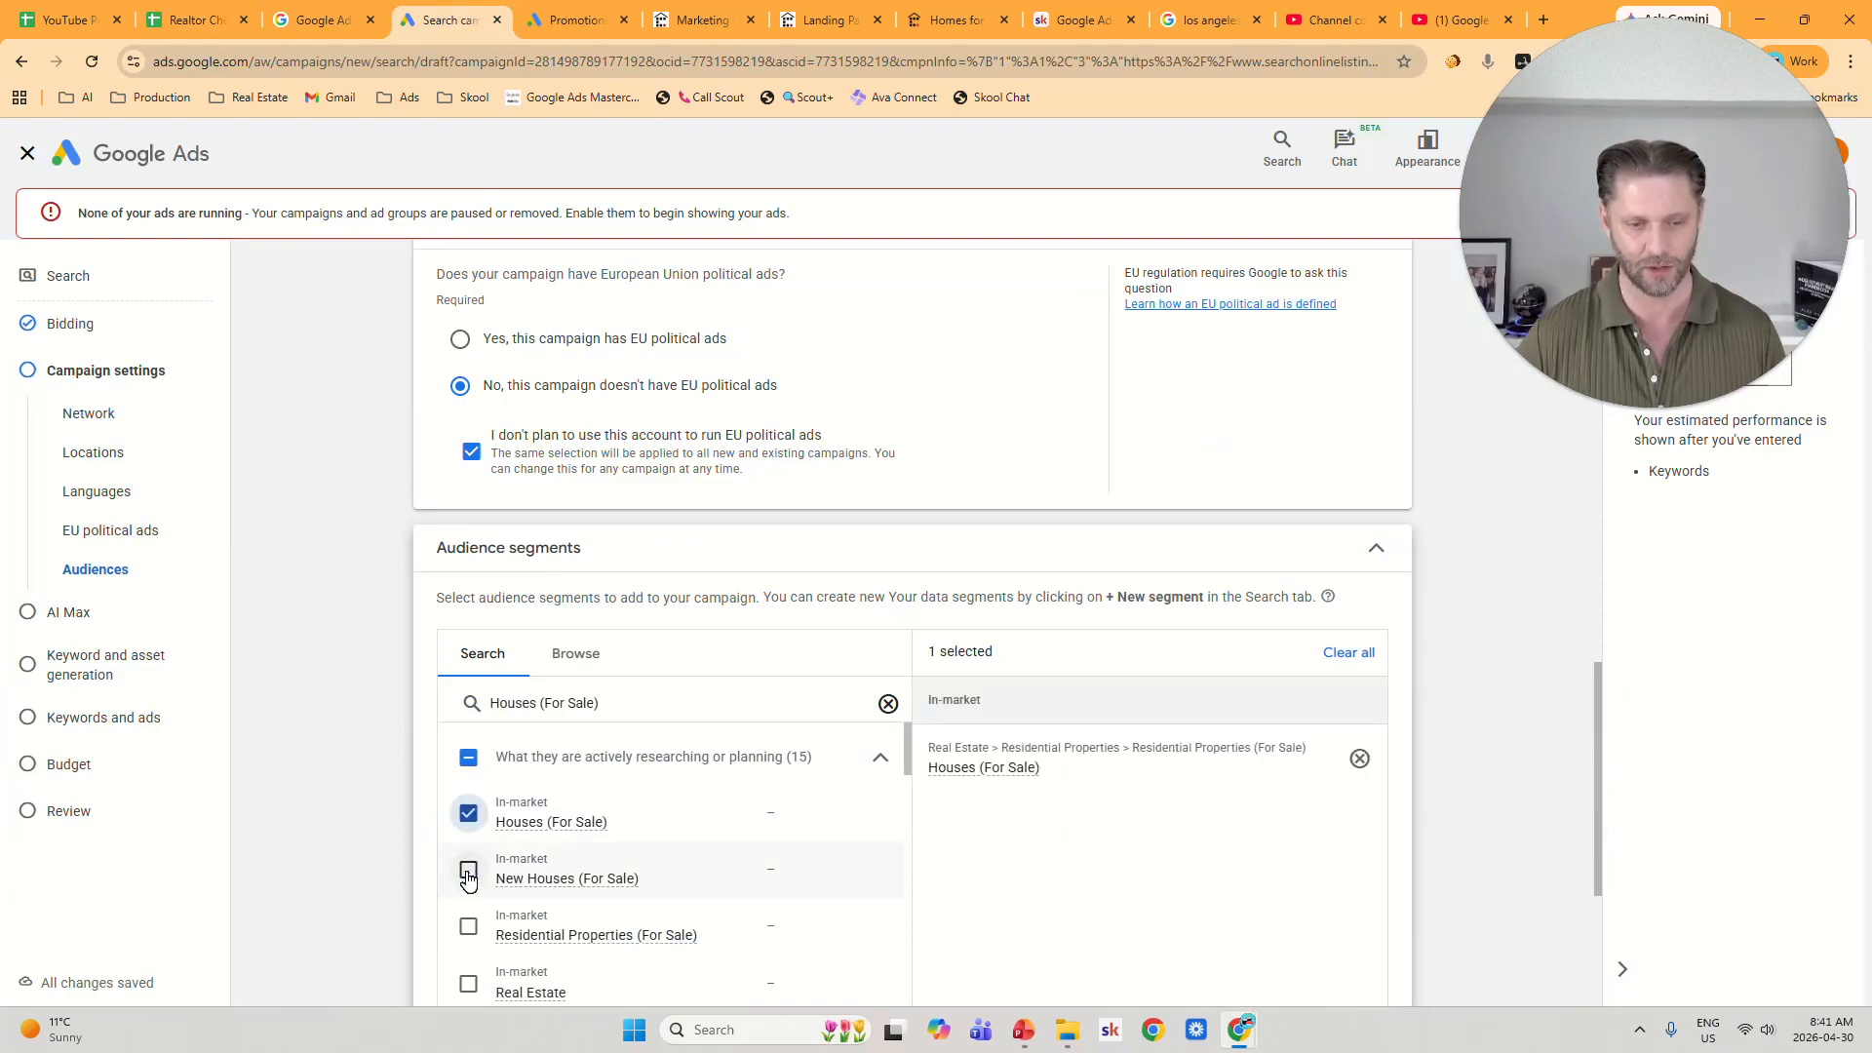
pyautogui.click(468, 926)
pyautogui.scroll(-1, 470, 916)
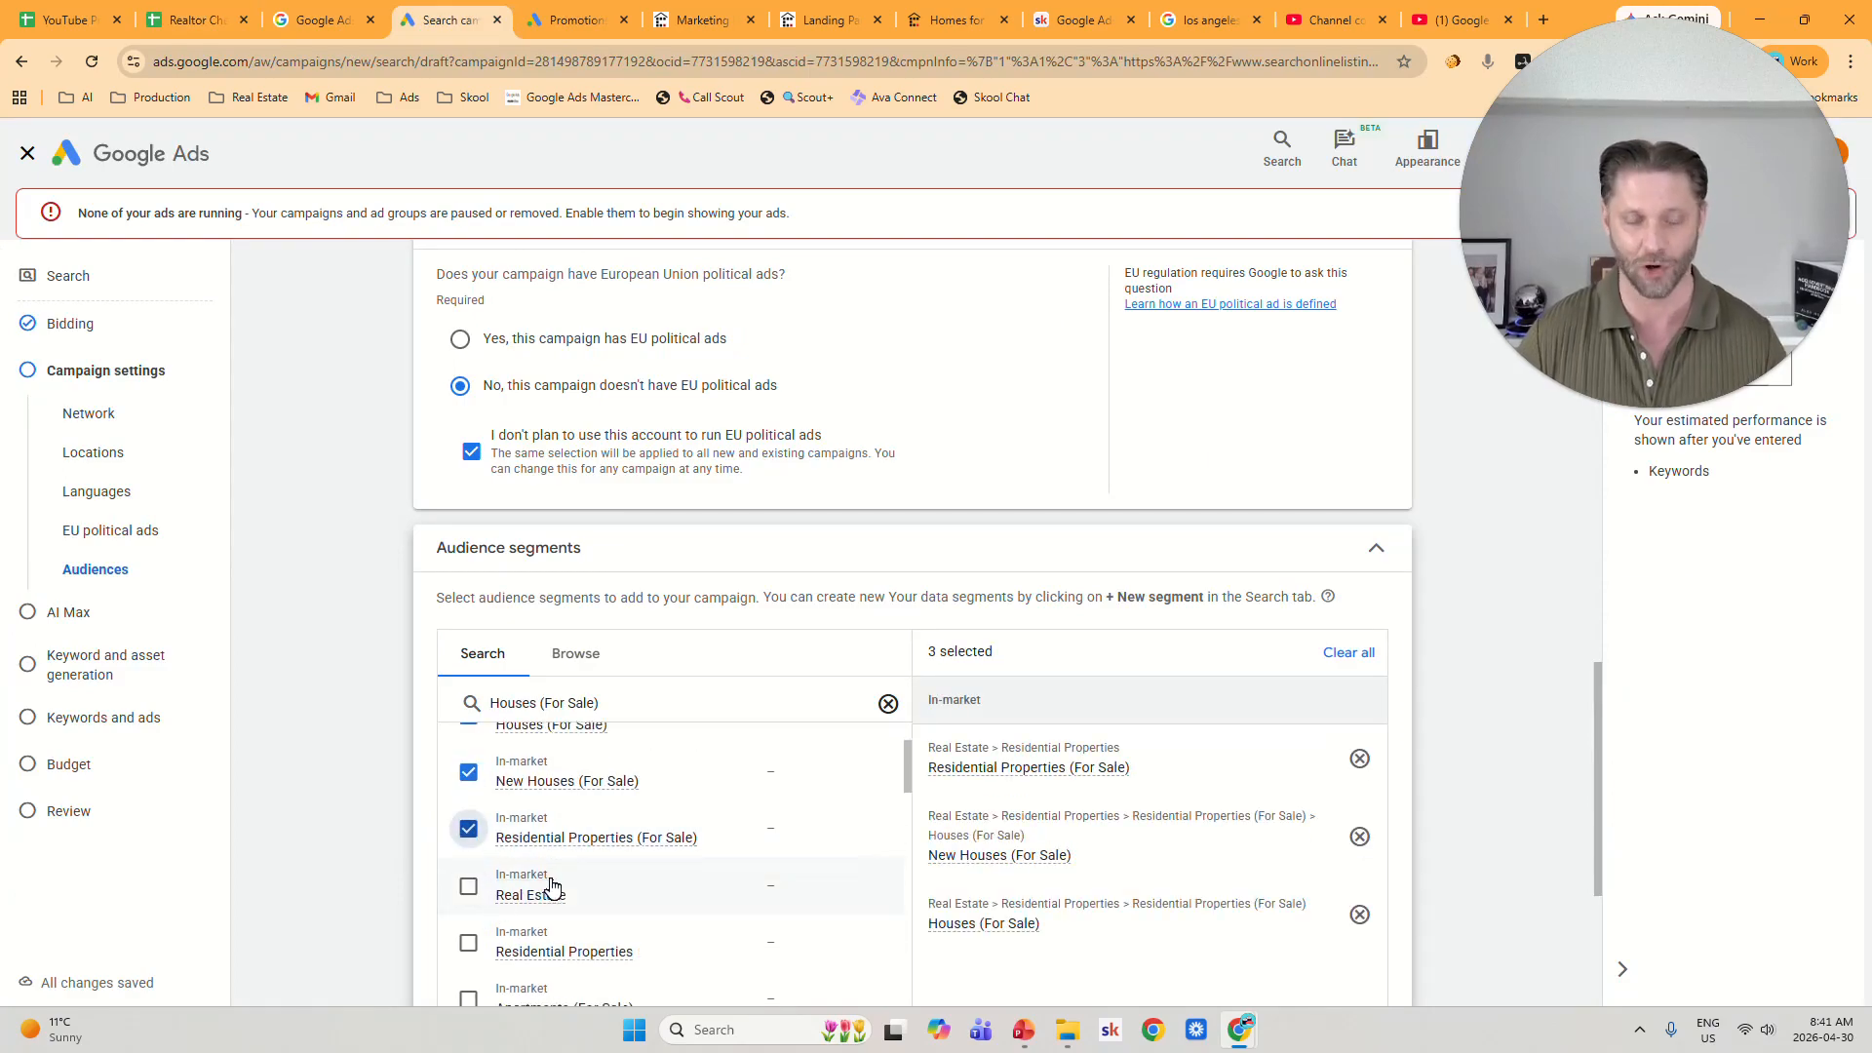
pyautogui.click(469, 887)
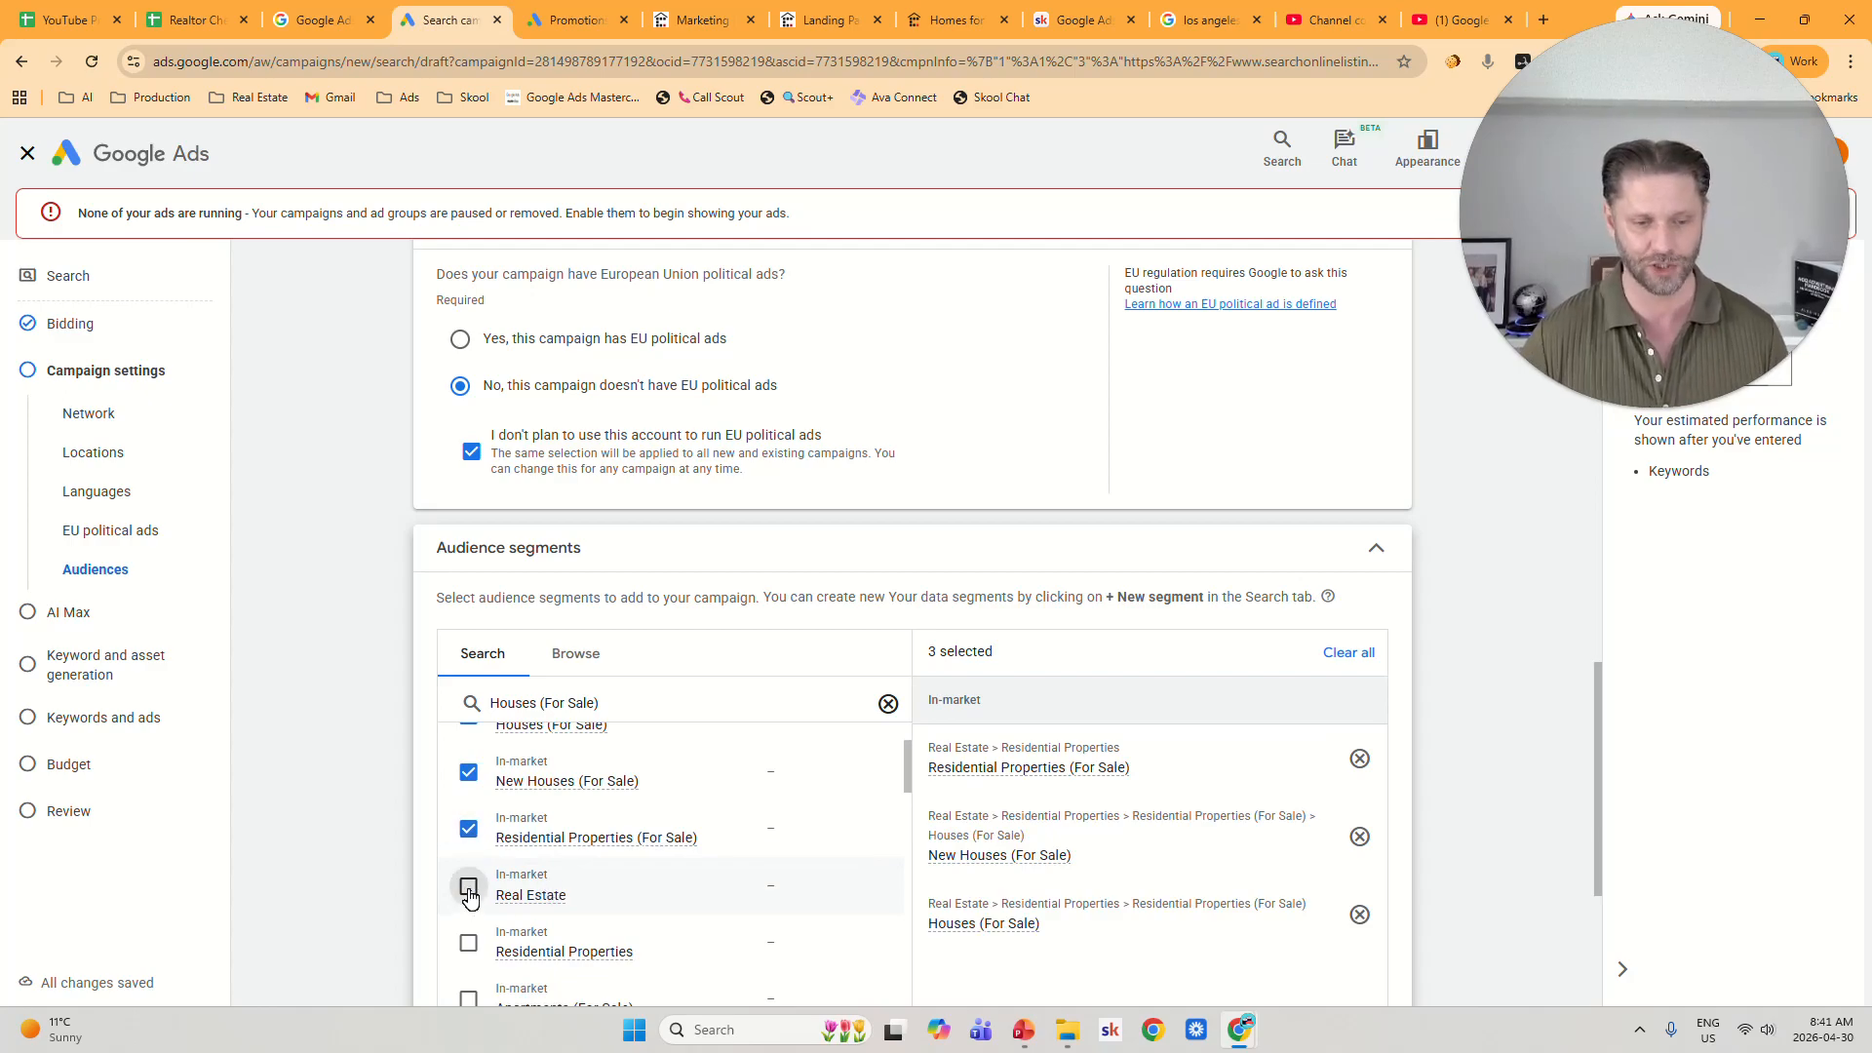
pyautogui.click(468, 943)
# Add the in-market segments Apartments (For Sale), New Apartments (For Sale), Preowned Houses (For Sale) and Preowned Apartments (For Sale).
pyautogui.scroll(-2, 655, 874)
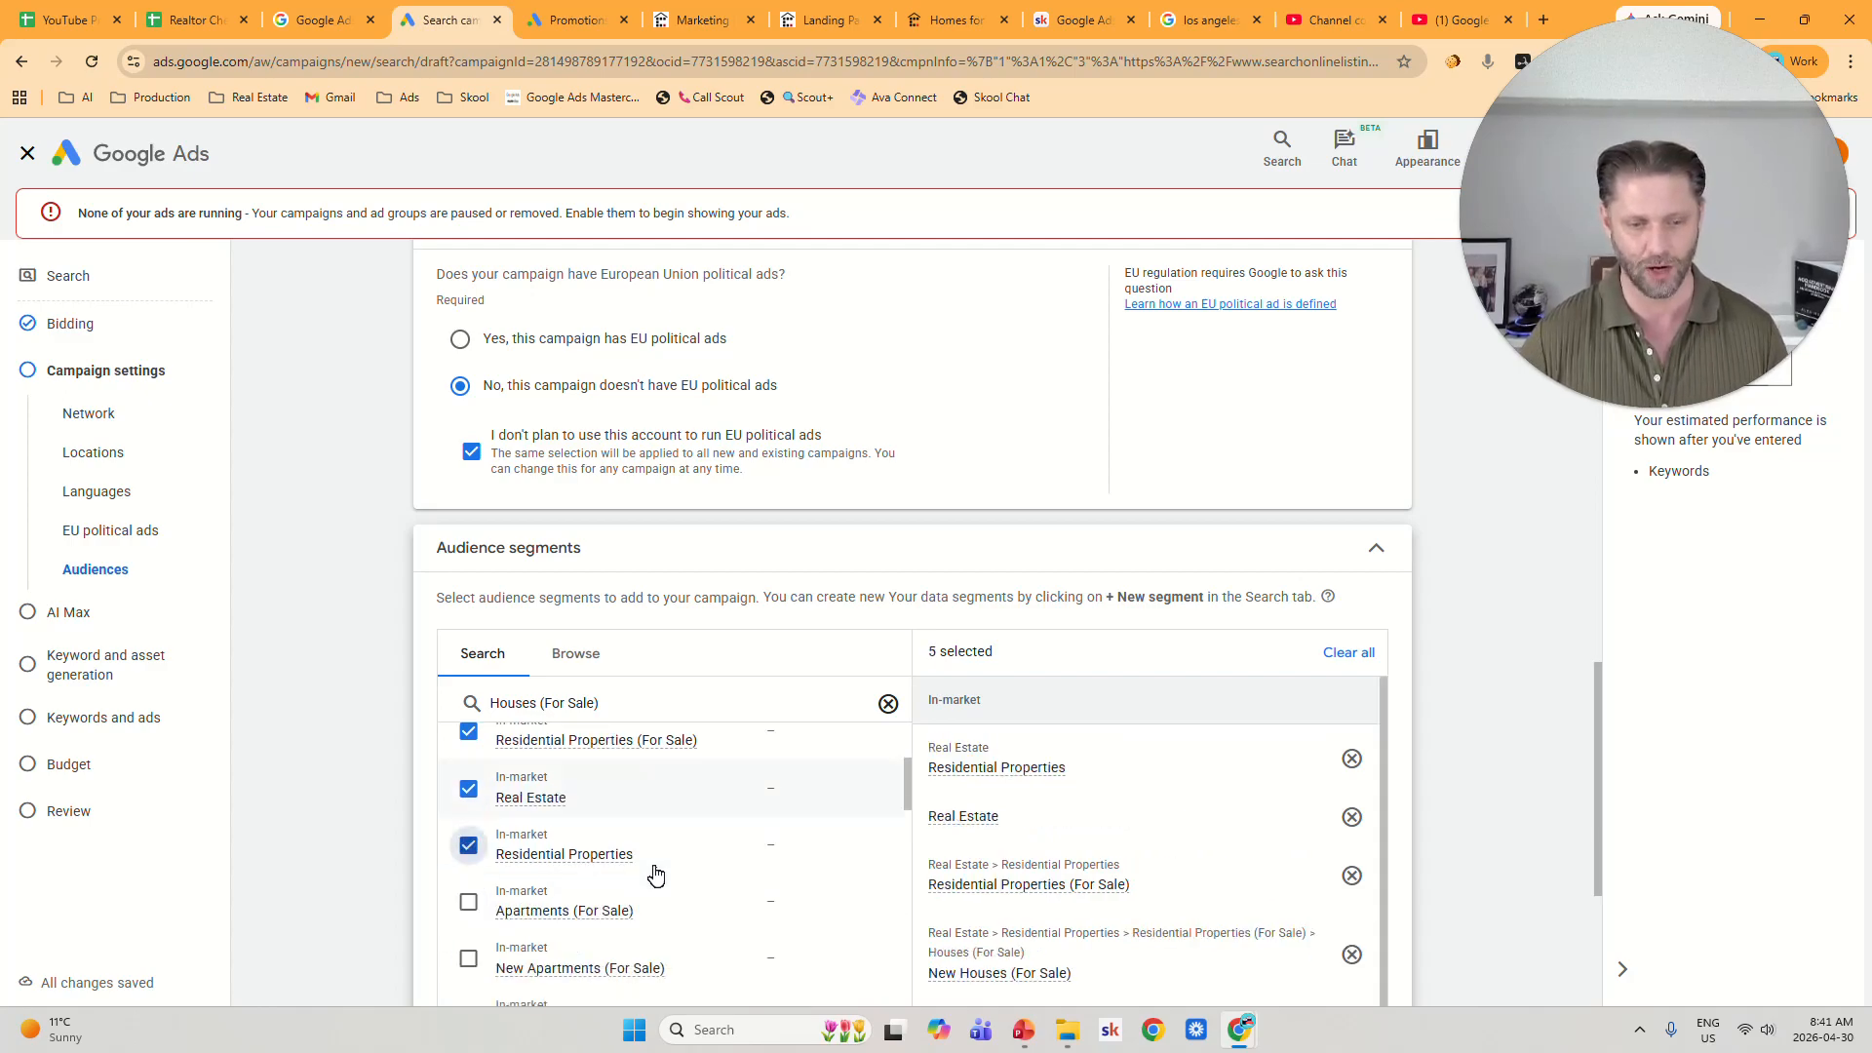
pyautogui.click(468, 806)
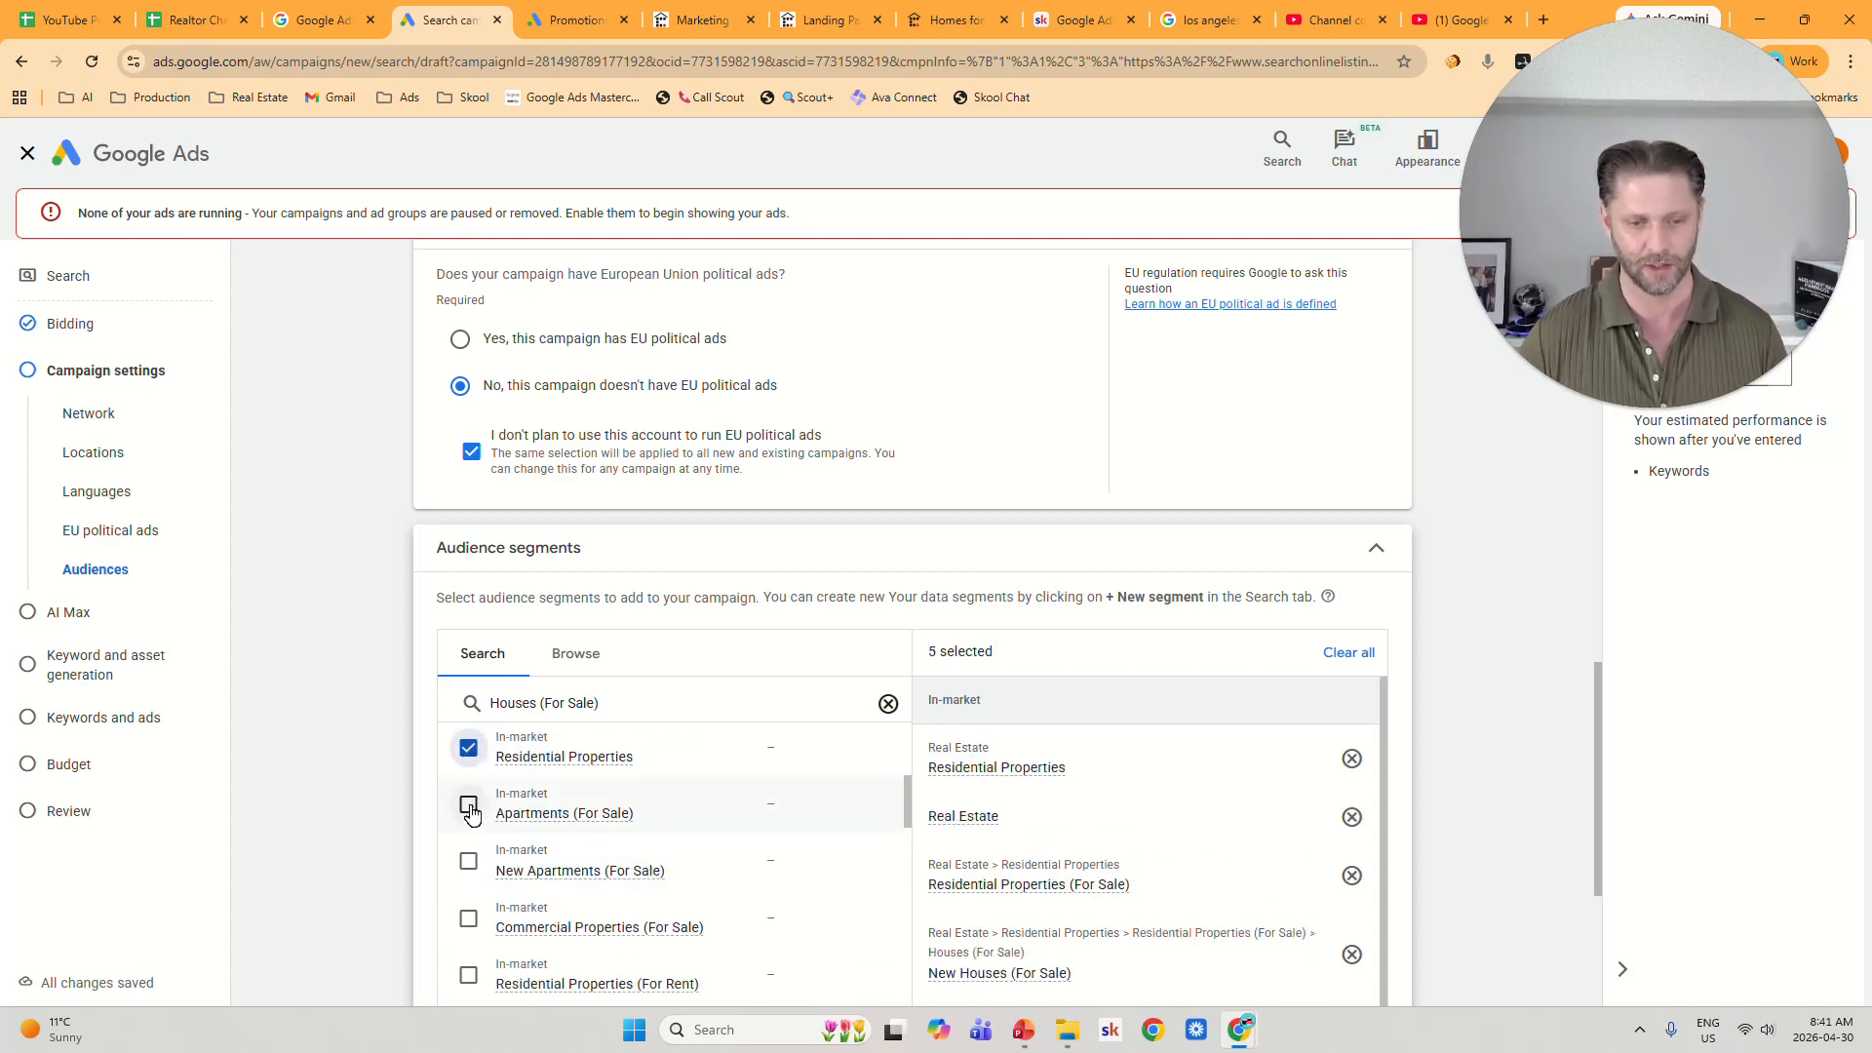
pyautogui.click(468, 861)
pyautogui.scroll(-1, 469, 927)
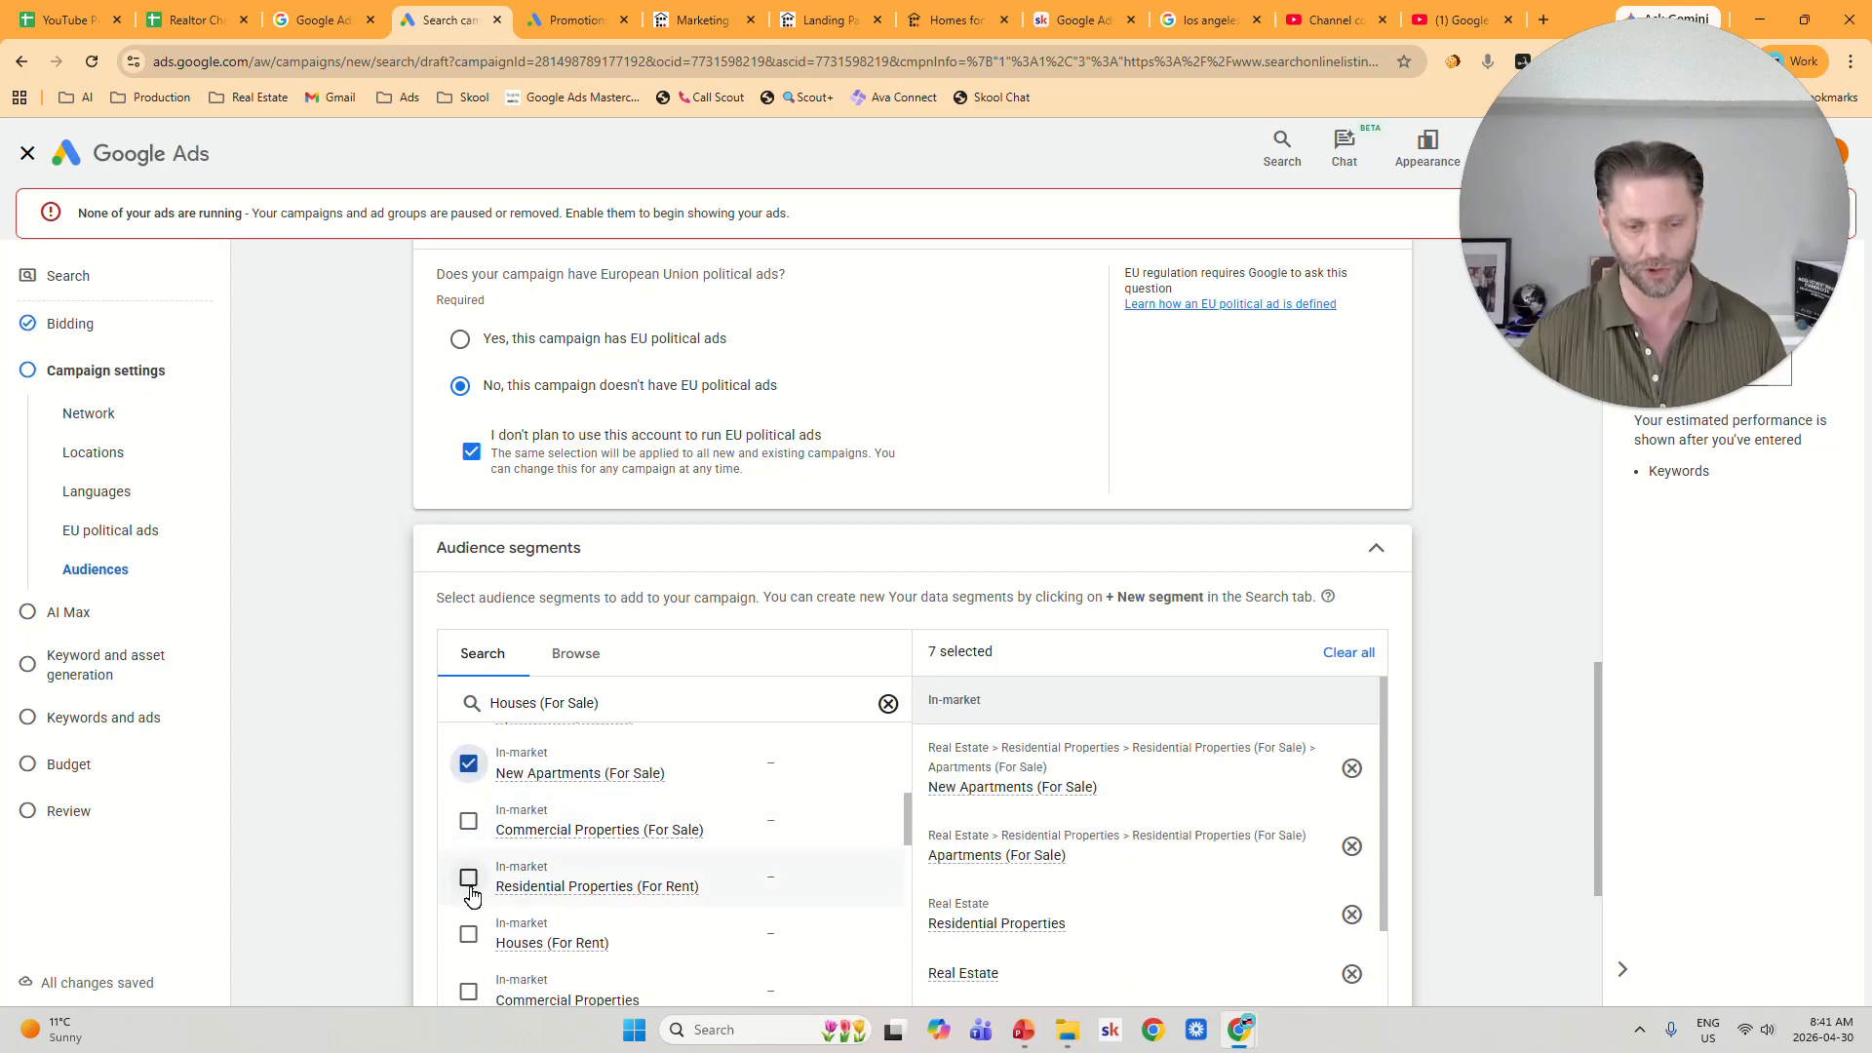
pyautogui.scroll(-1, 659, 916)
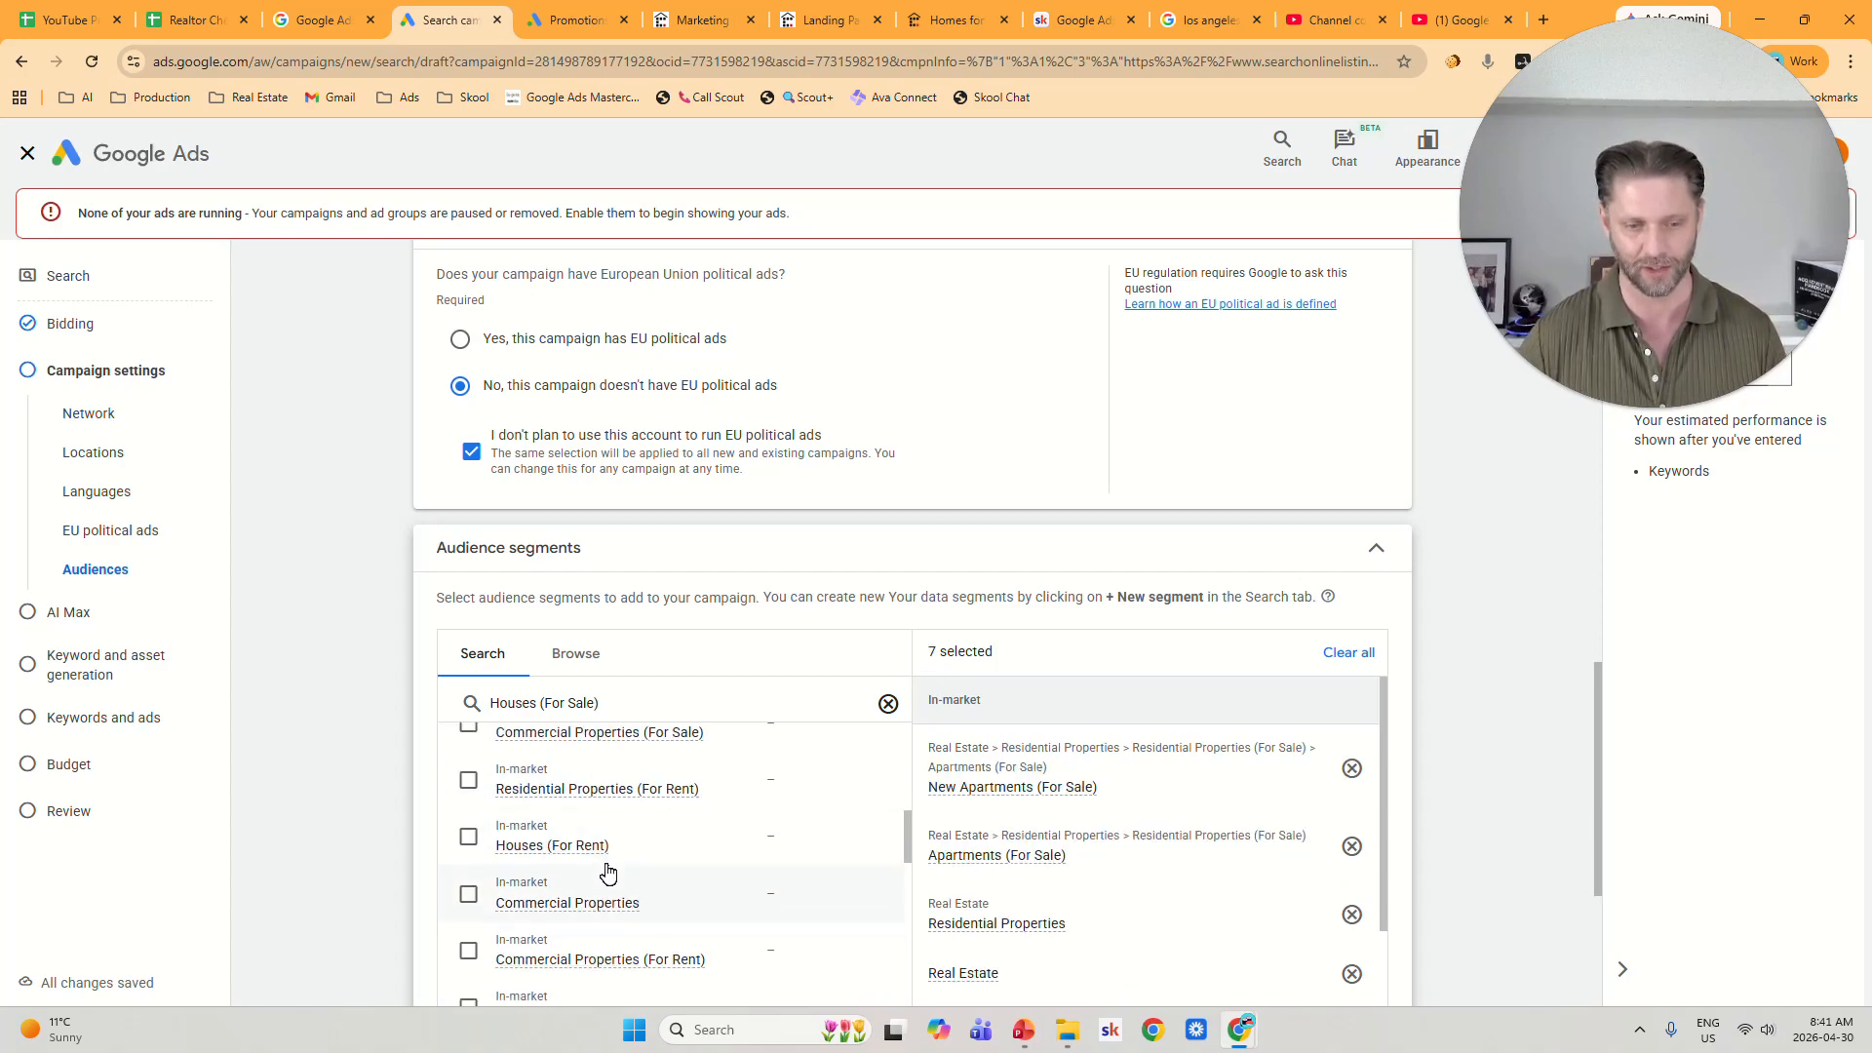
pyautogui.scroll(-1, 662, 900)
pyautogui.scroll(-1, 688, 871)
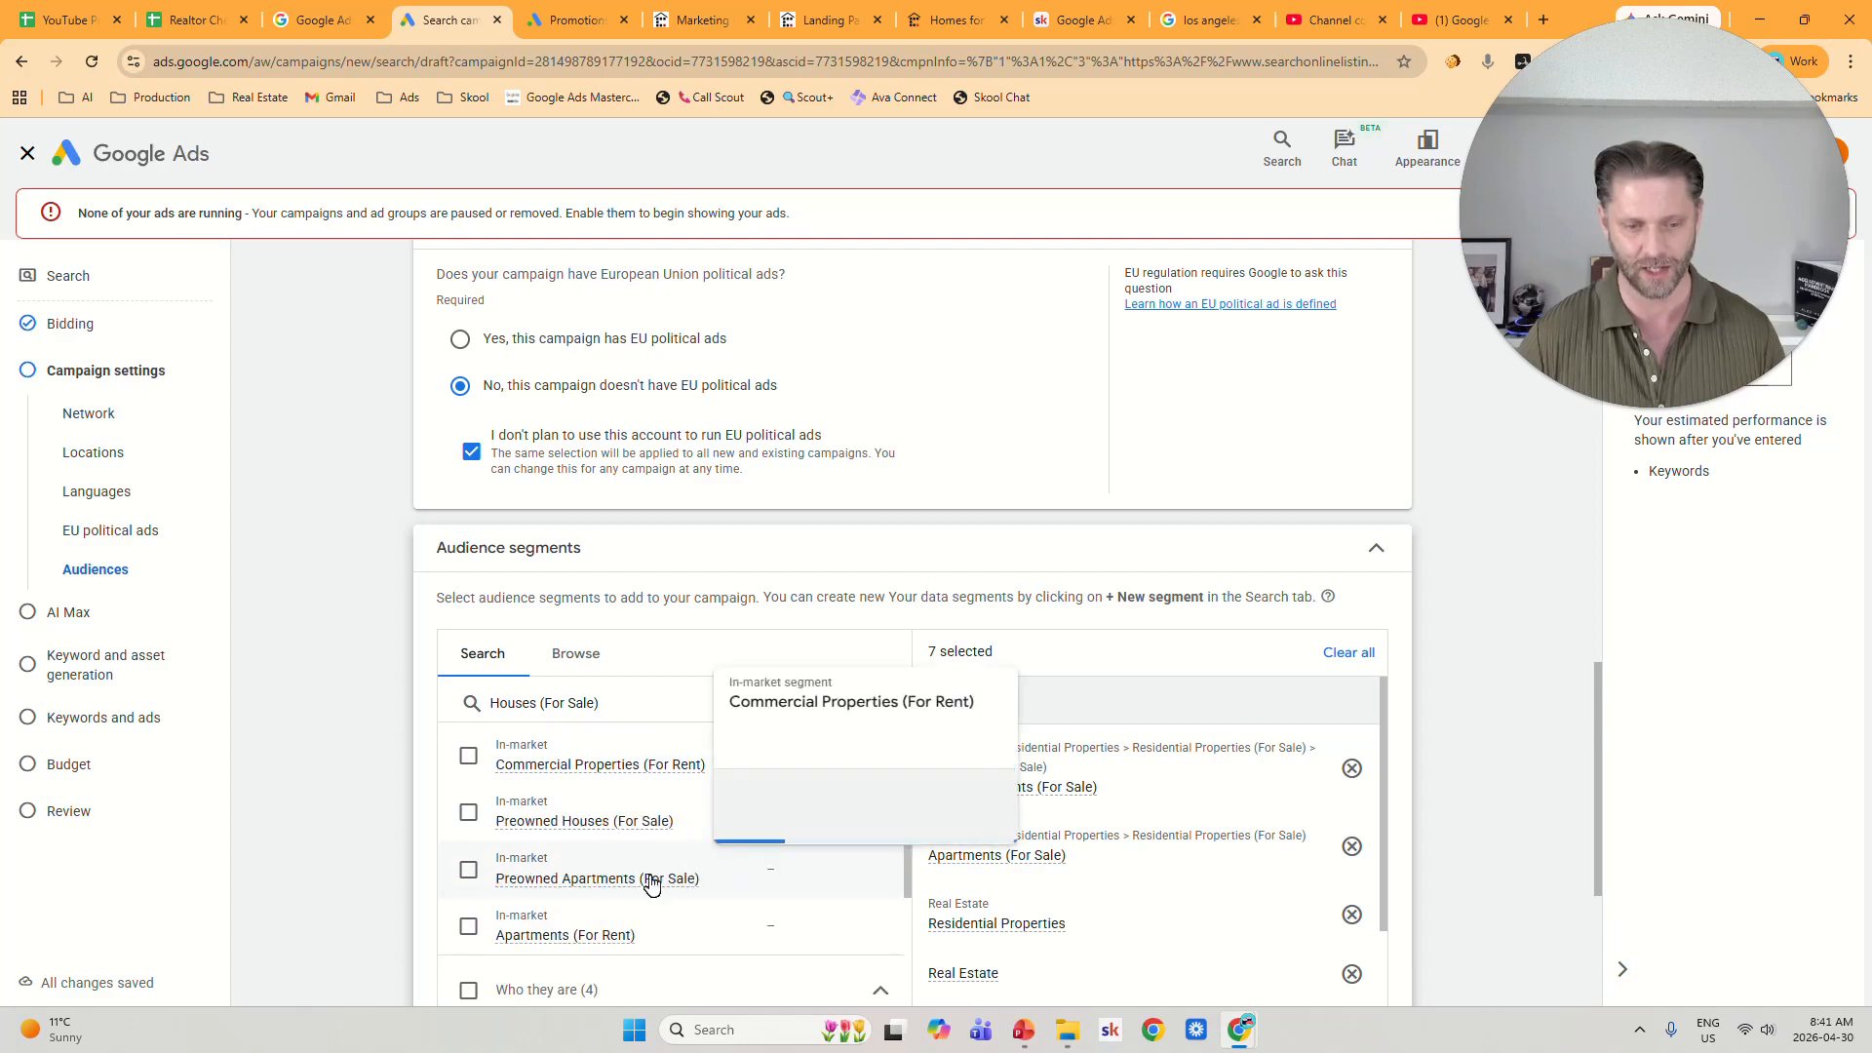
pyautogui.click(468, 812)
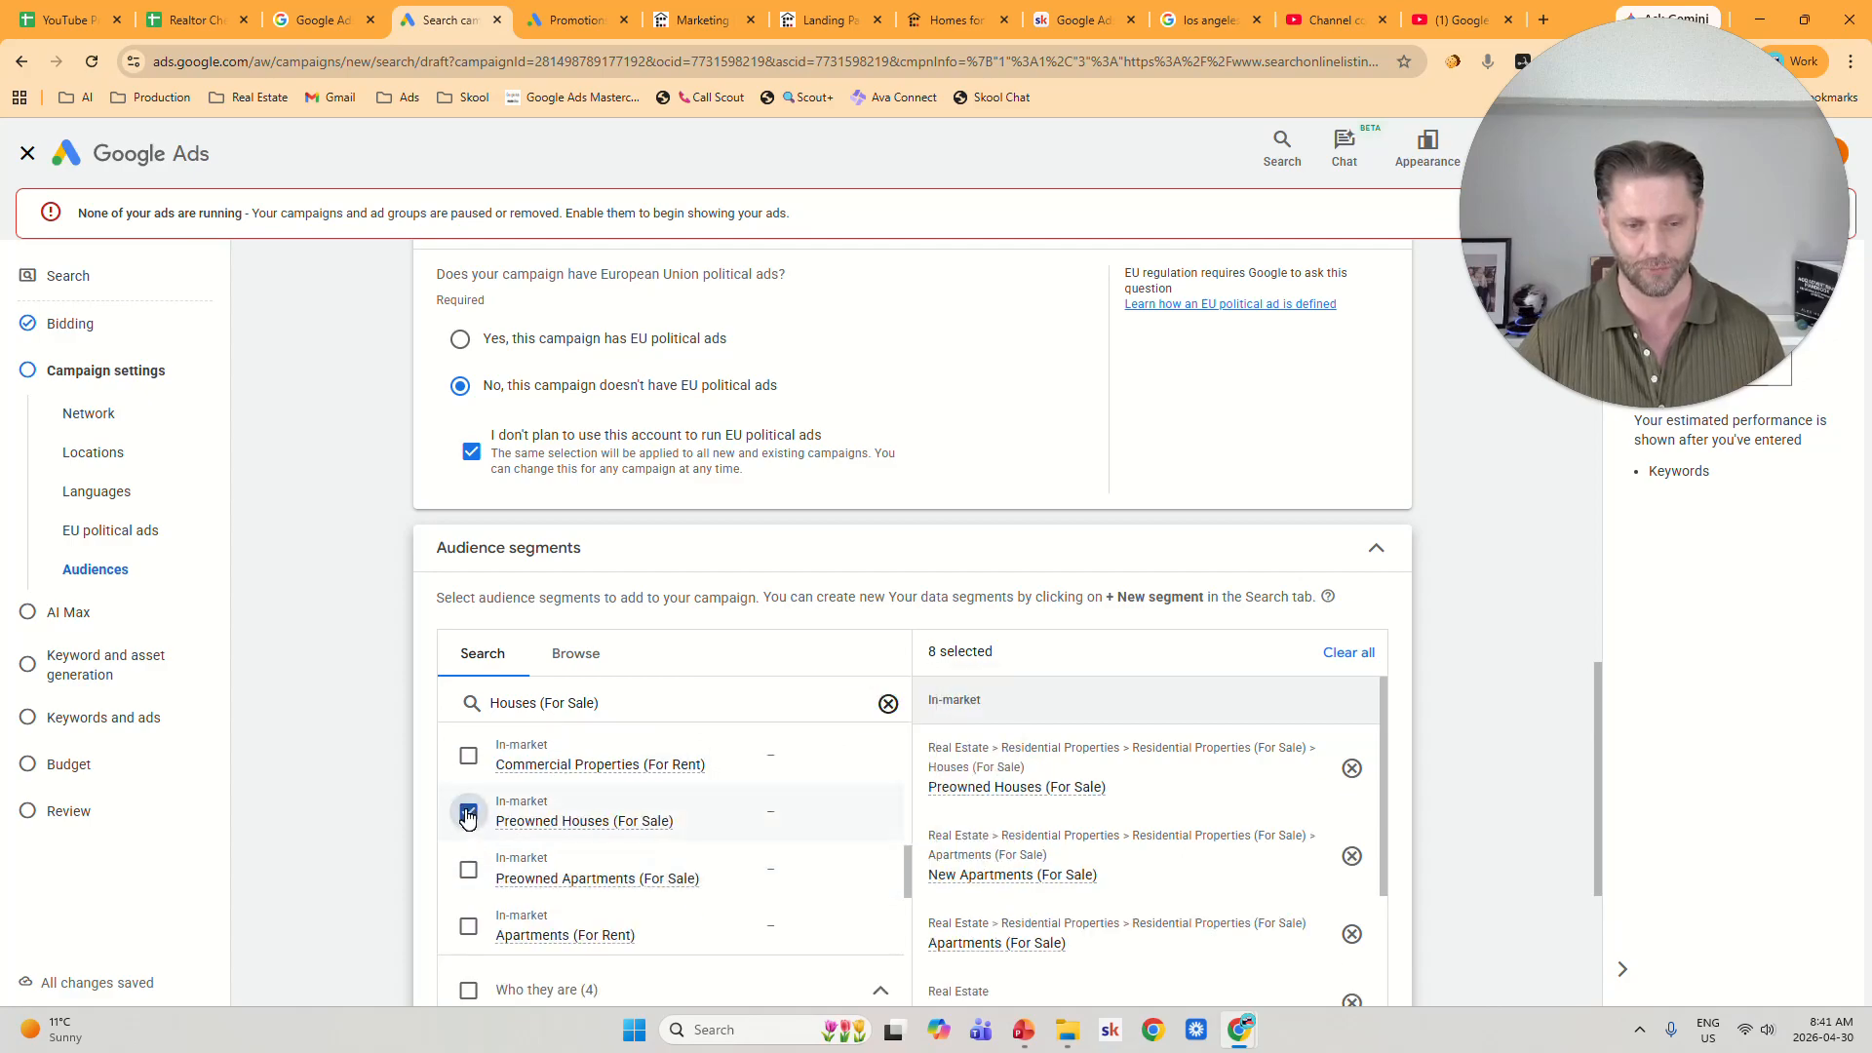
pyautogui.click(469, 872)
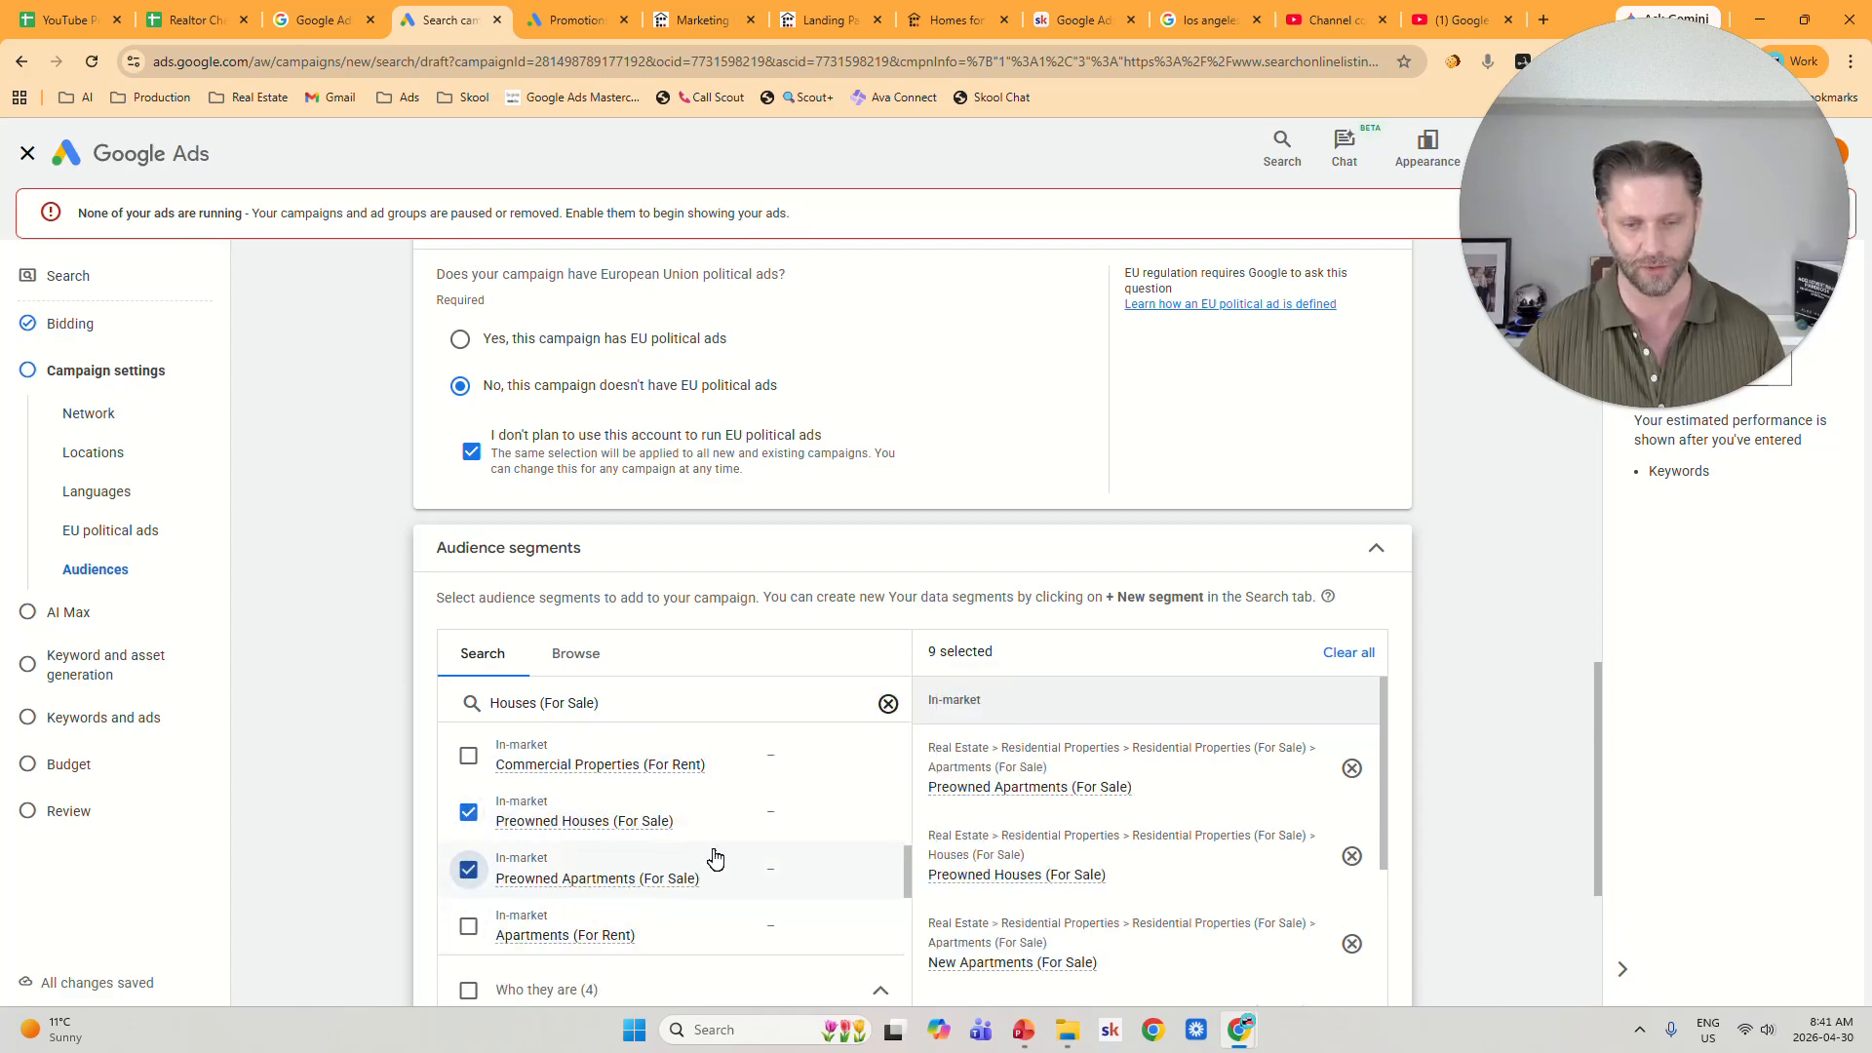
# Add the detailed demographics segment Homeowners to the campaign's audience segments.
pyautogui.scroll(-1, 711, 857)
pyautogui.scroll(-1, 1150, 780)
pyautogui.scroll(-5, 720, 807)
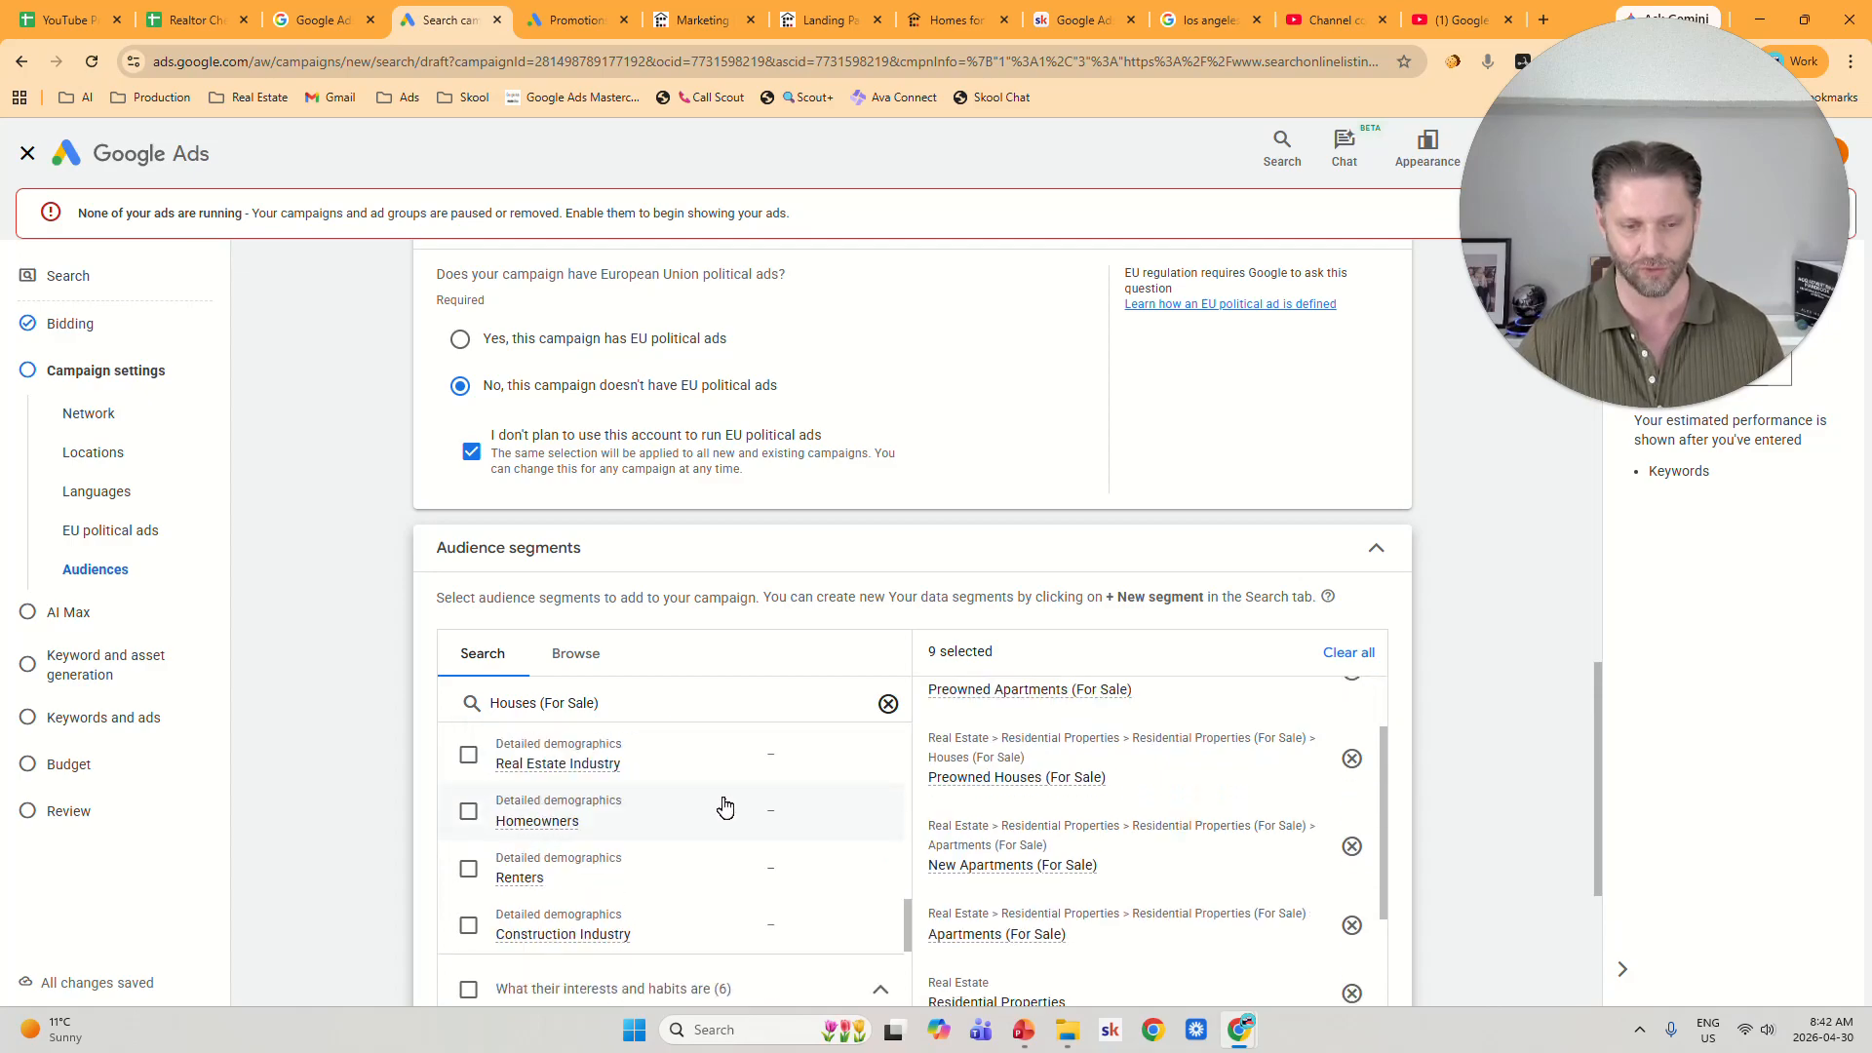
pyautogui.scroll(2, 736, 807)
pyautogui.scroll(2, 751, 799)
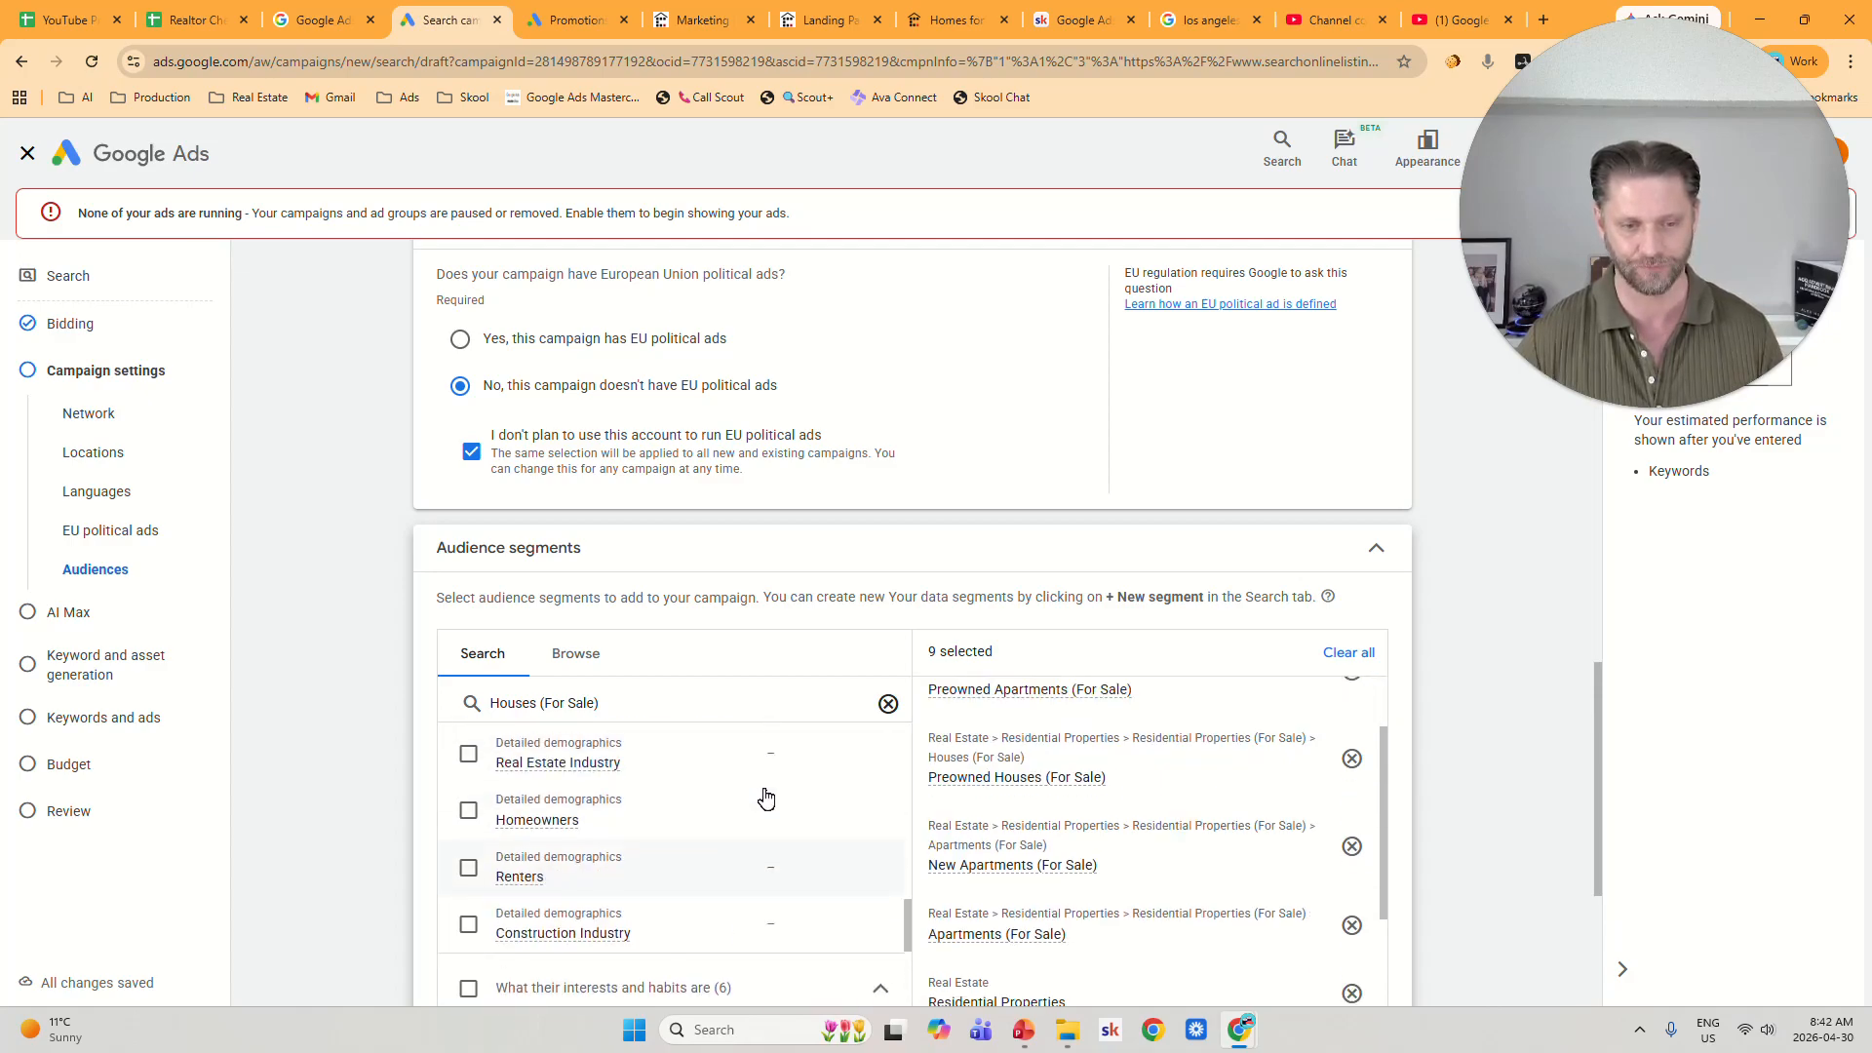
pyautogui.scroll(-4, 1414, 704)
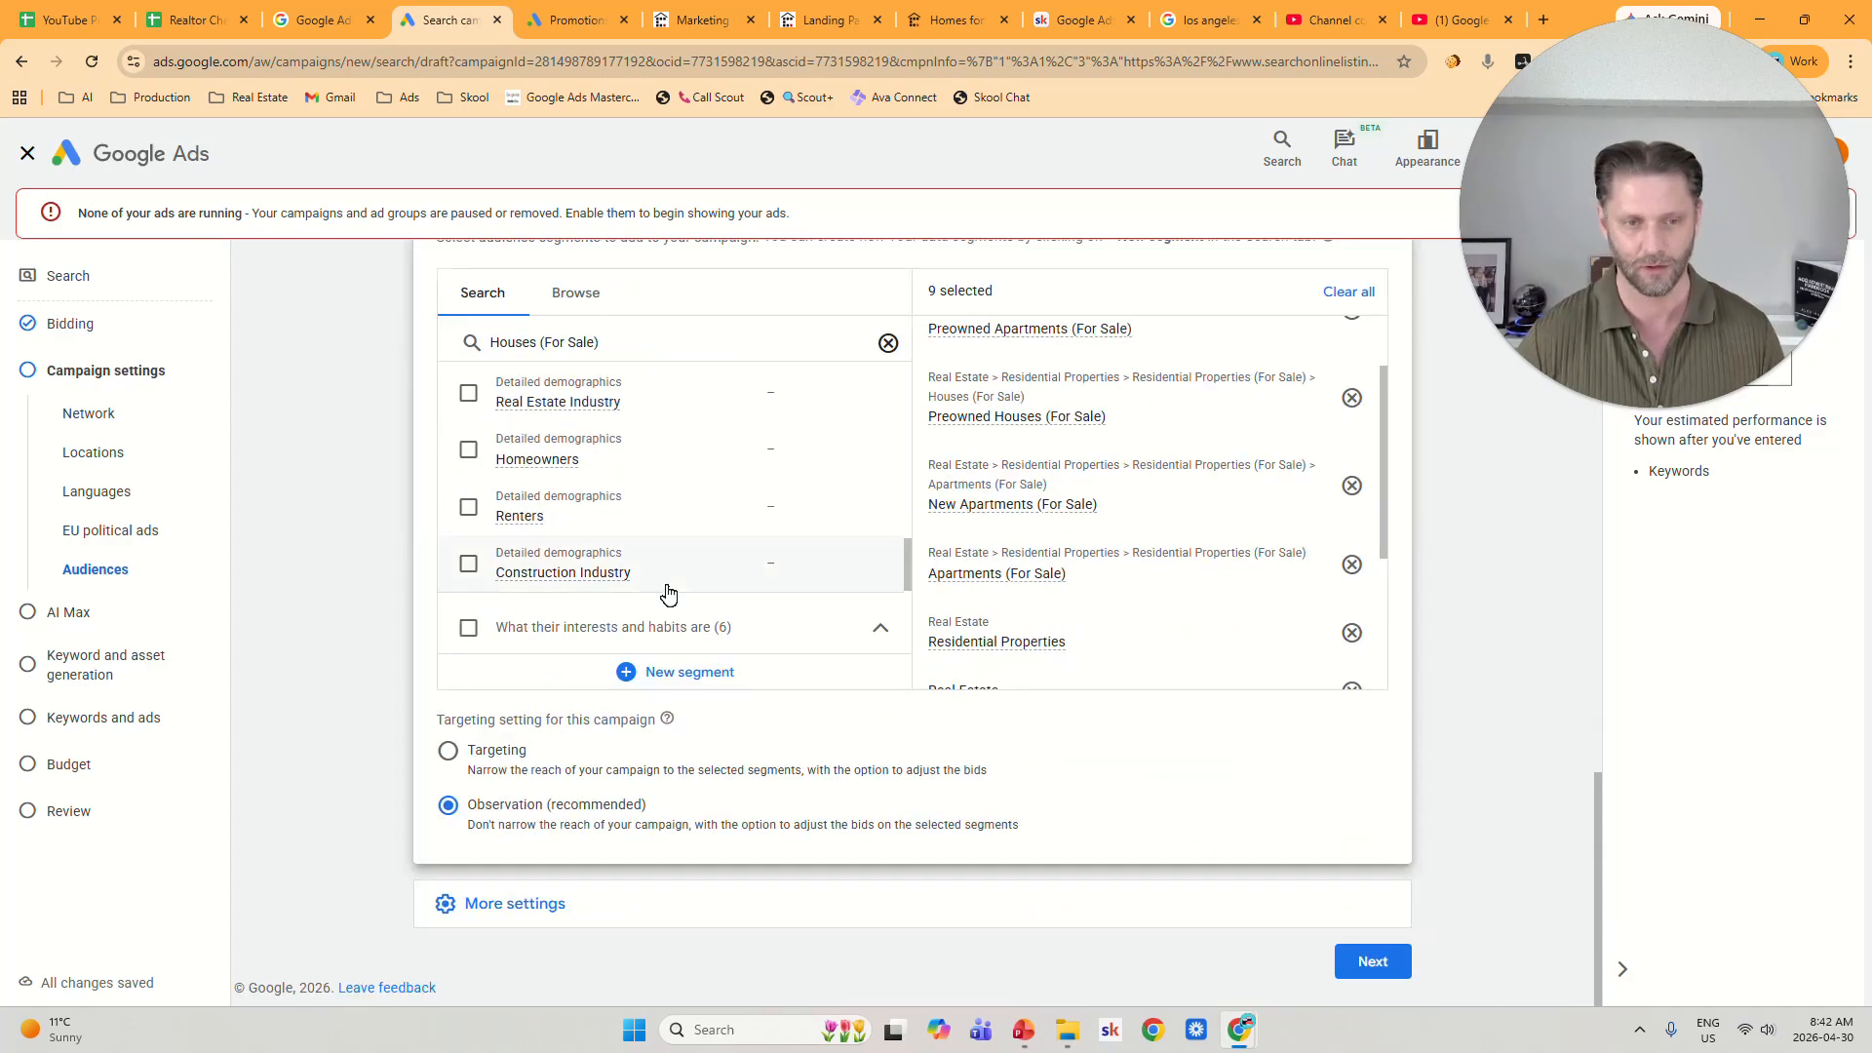
pyautogui.click(484, 459)
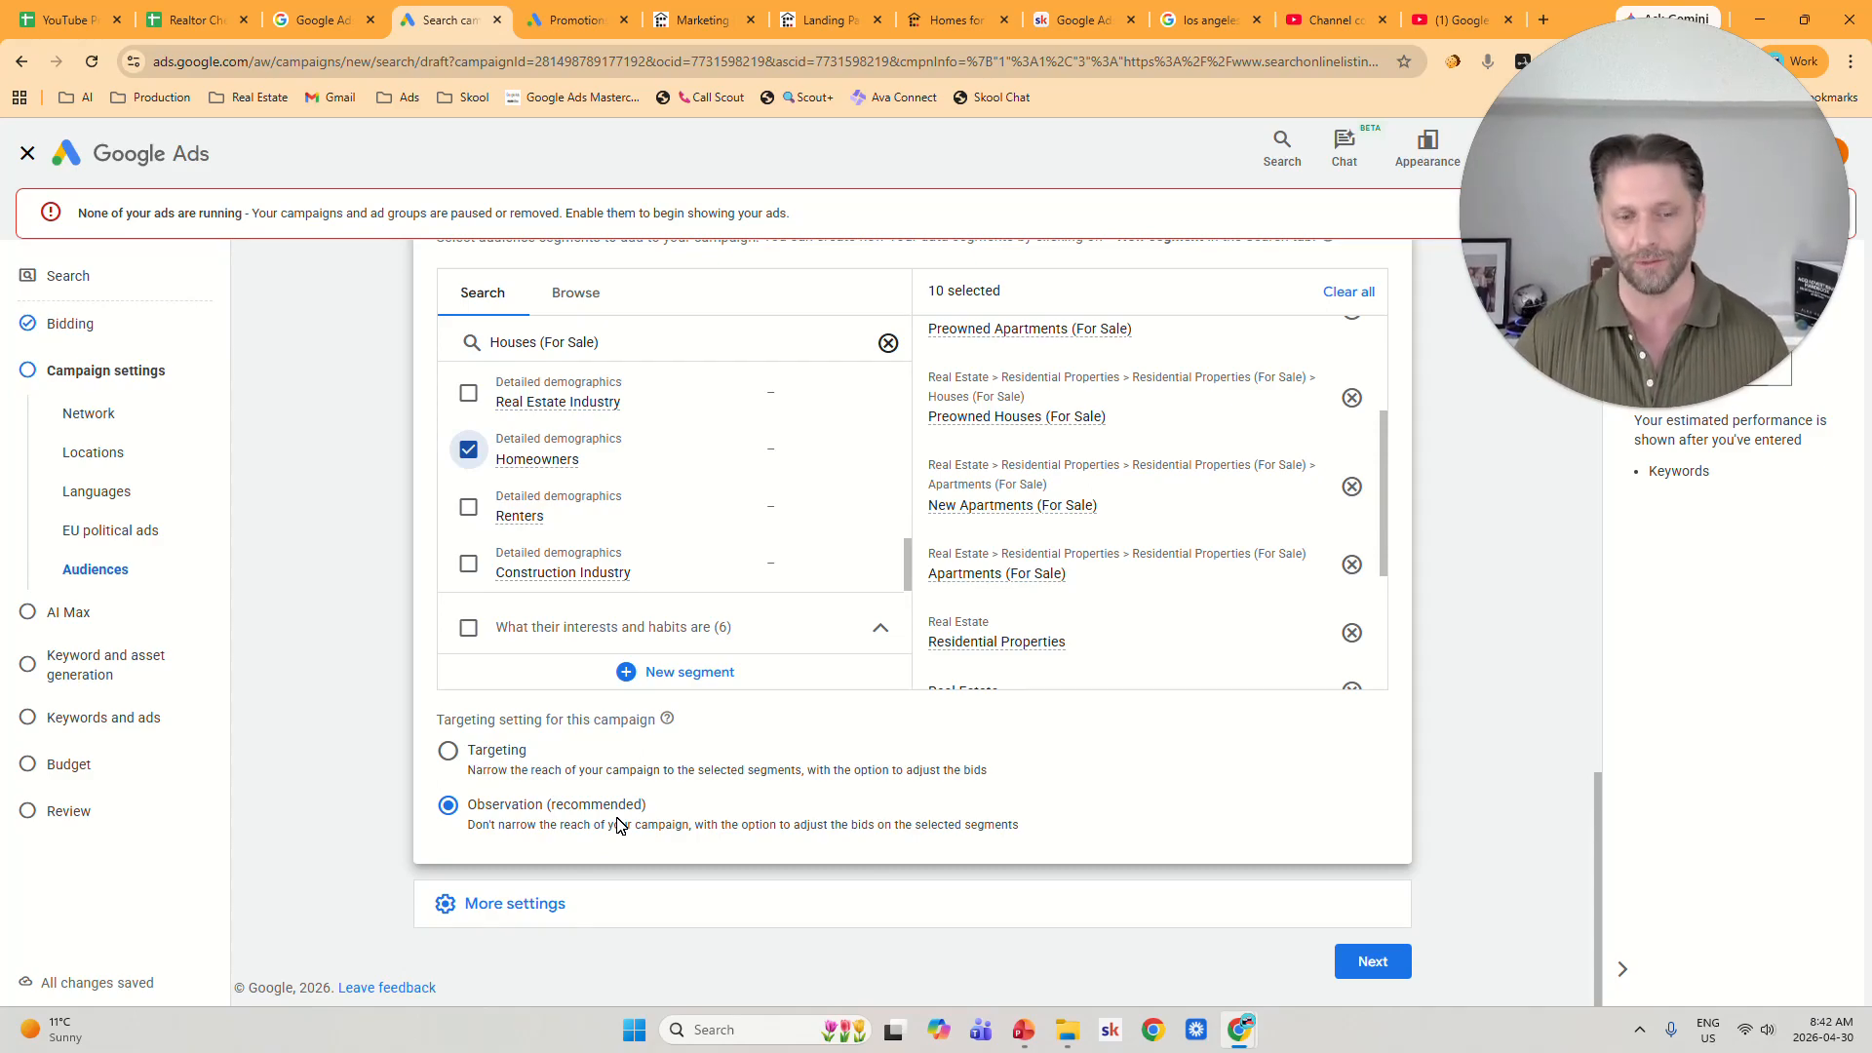
# Continue past AI Max without turning it on and skip the AI keyword and asset generation.
pyautogui.click(1375, 964)
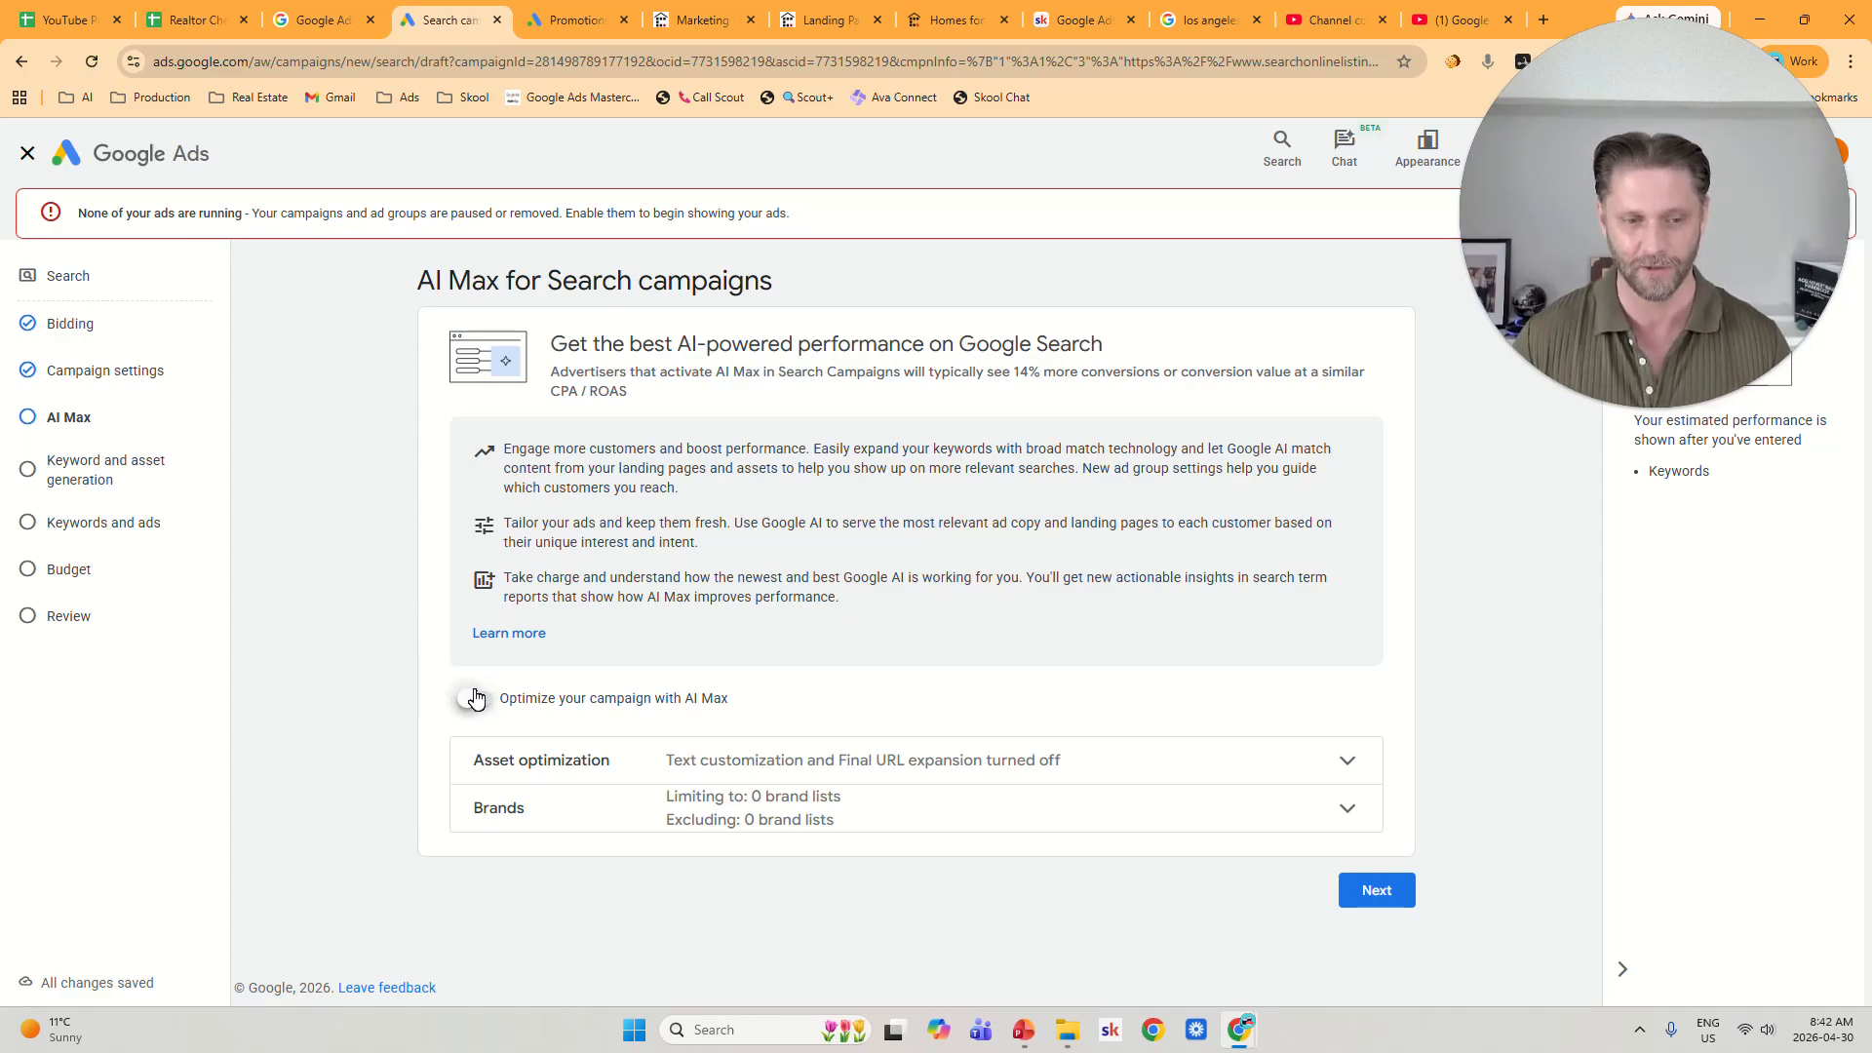
pyautogui.click(1375, 890)
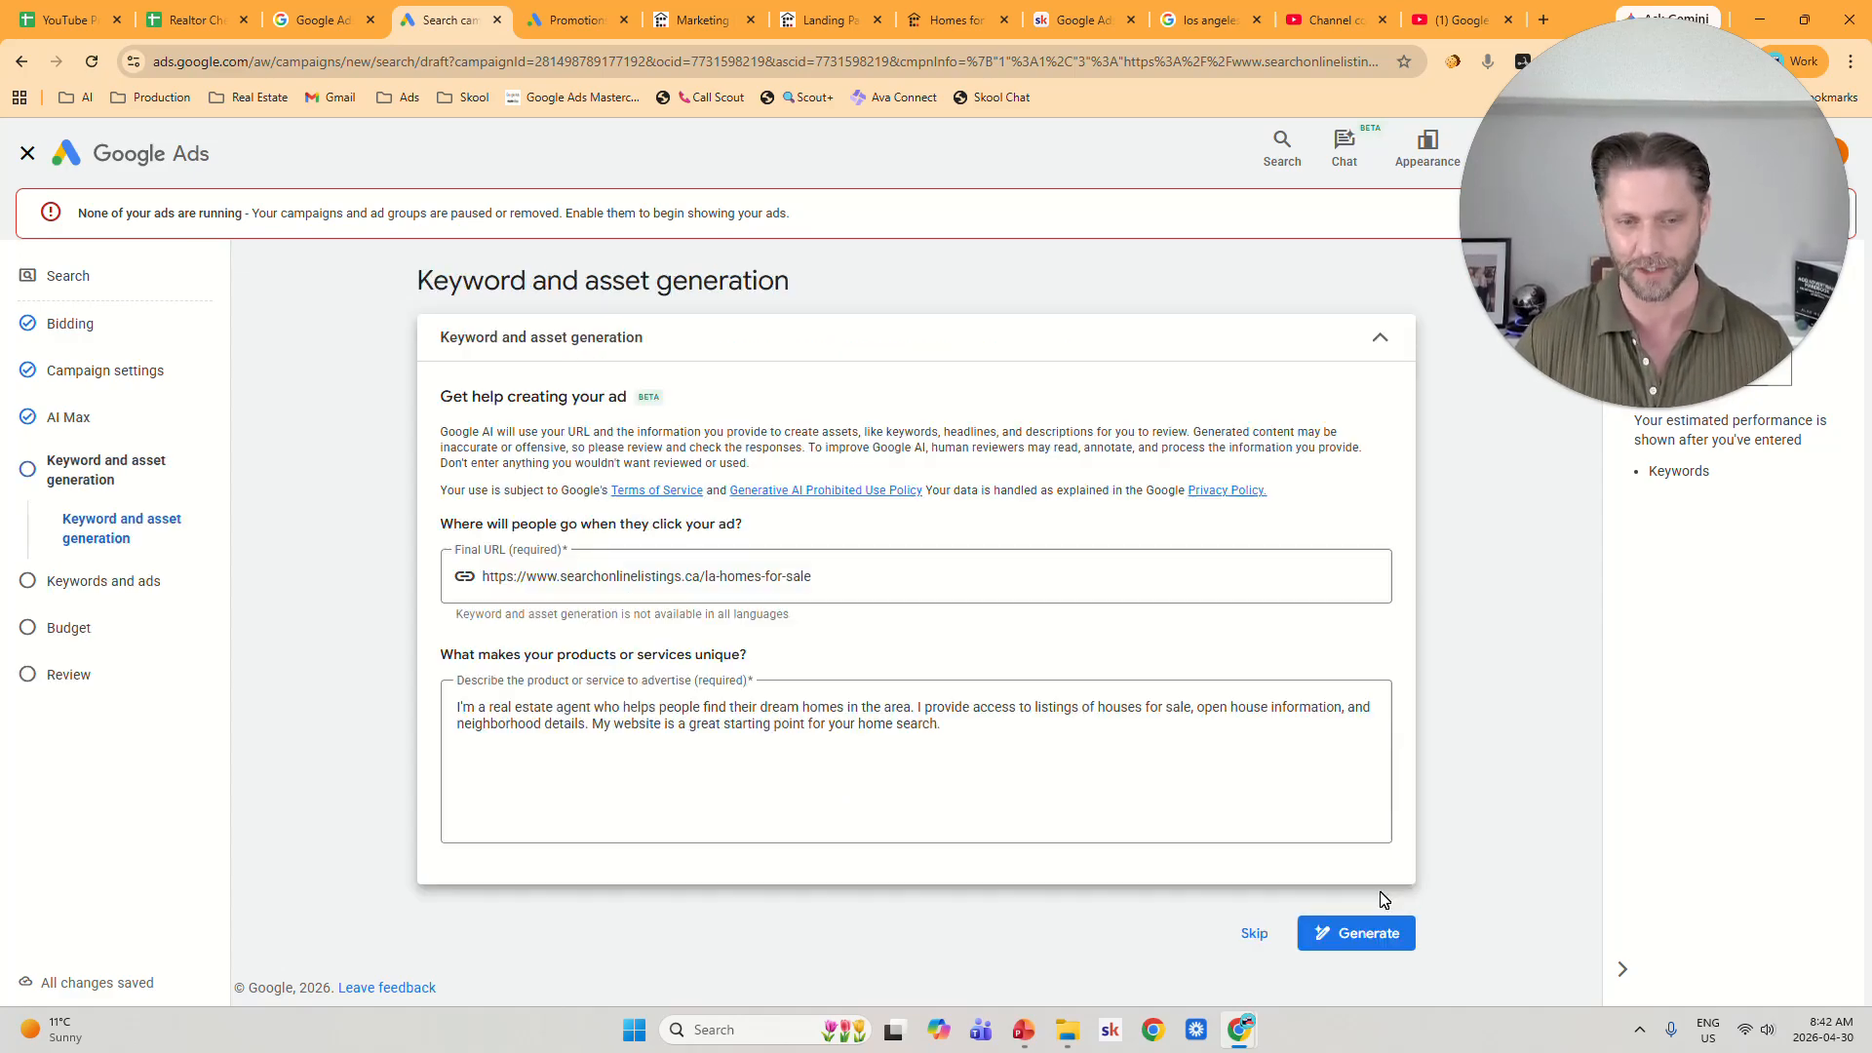
pyautogui.click(1255, 936)
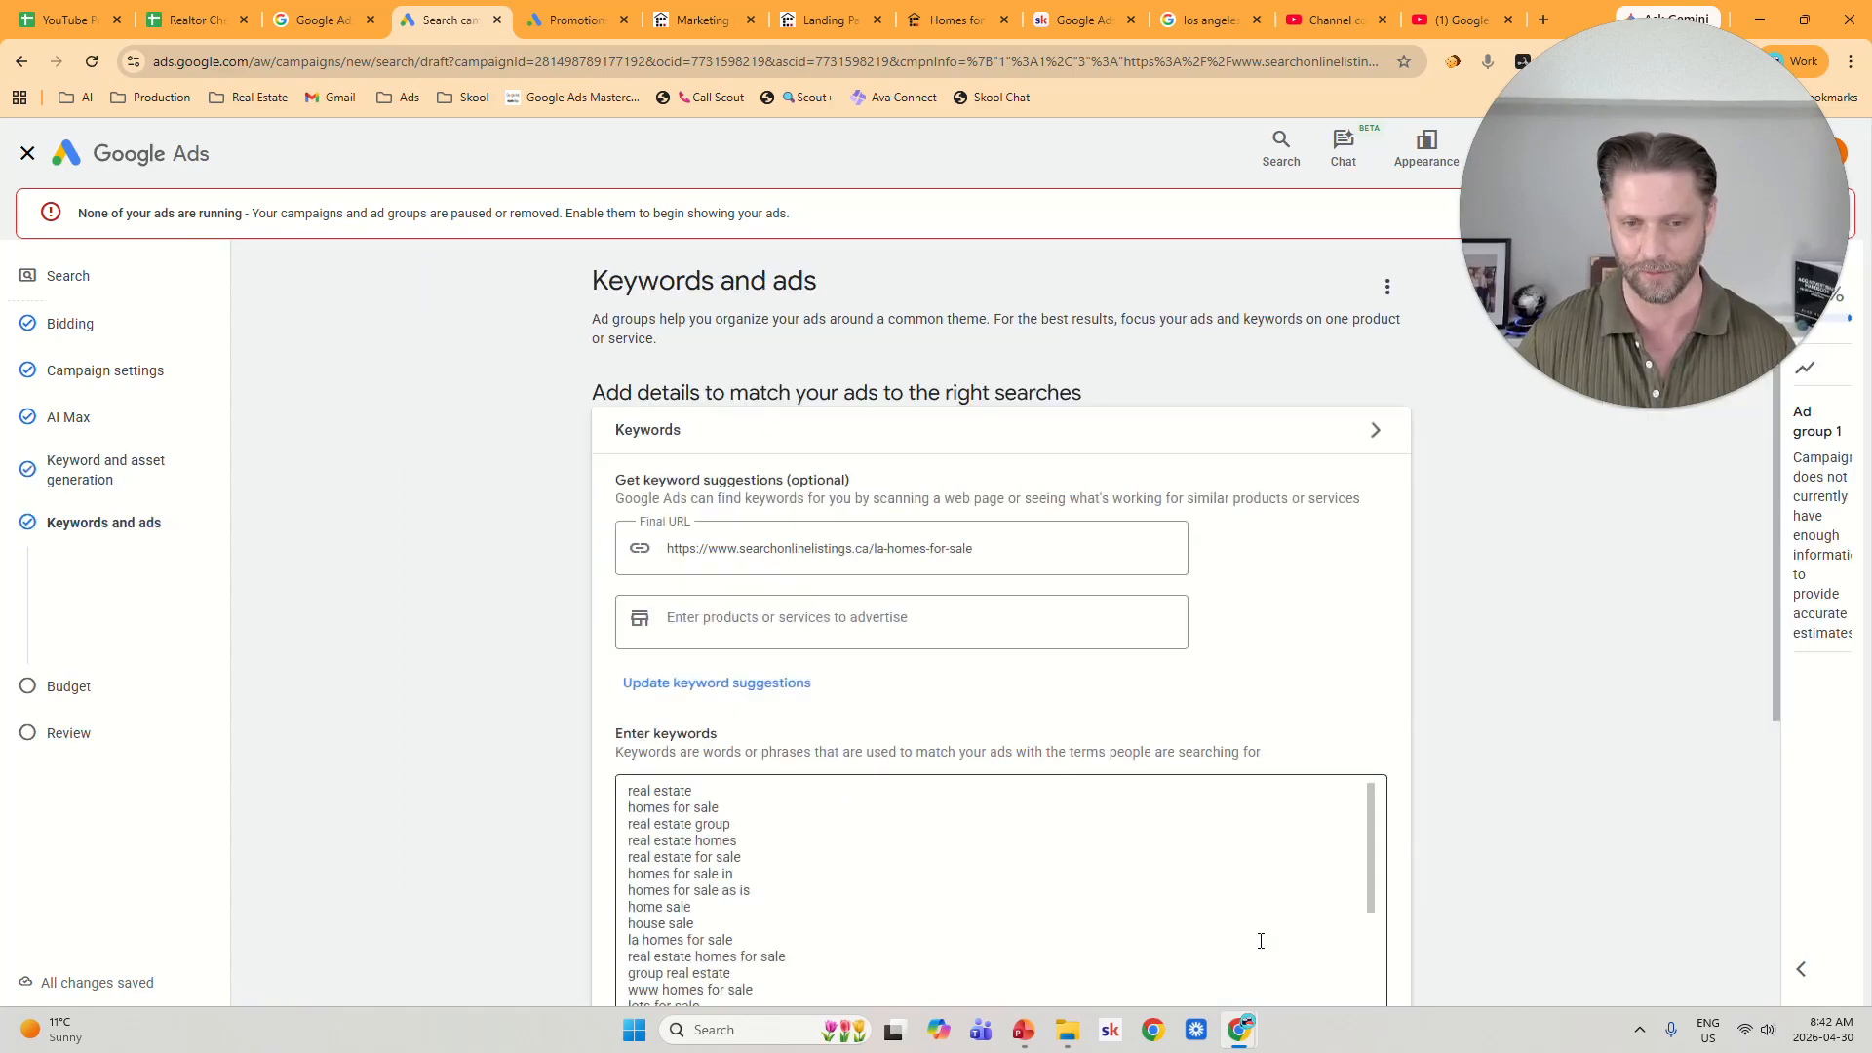
# Switch to the Realtor Cheatsheet spreadsheet and copy the keyword list in E7:E14, from CITY townhouses for sale to SUB AREA homes for sale.
pyautogui.scroll(-3, 712, 868)
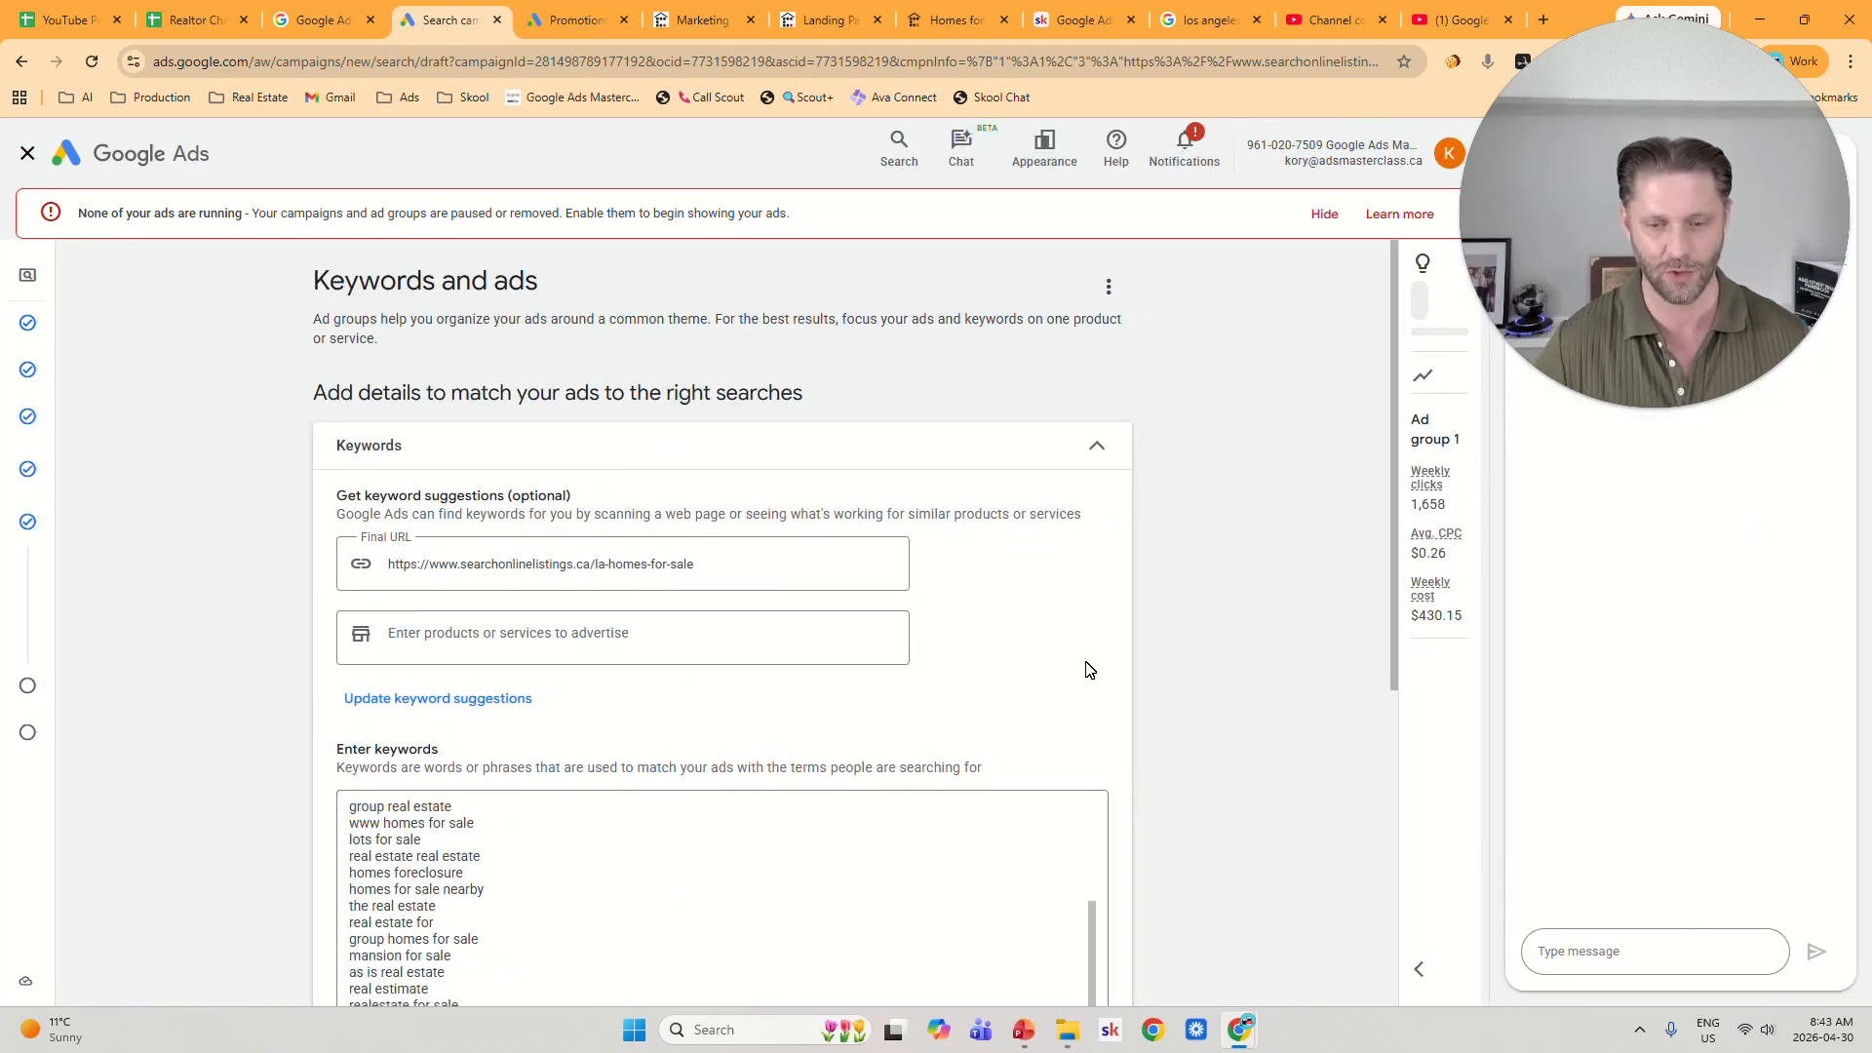
pyautogui.scroll(-1, 1146, 664)
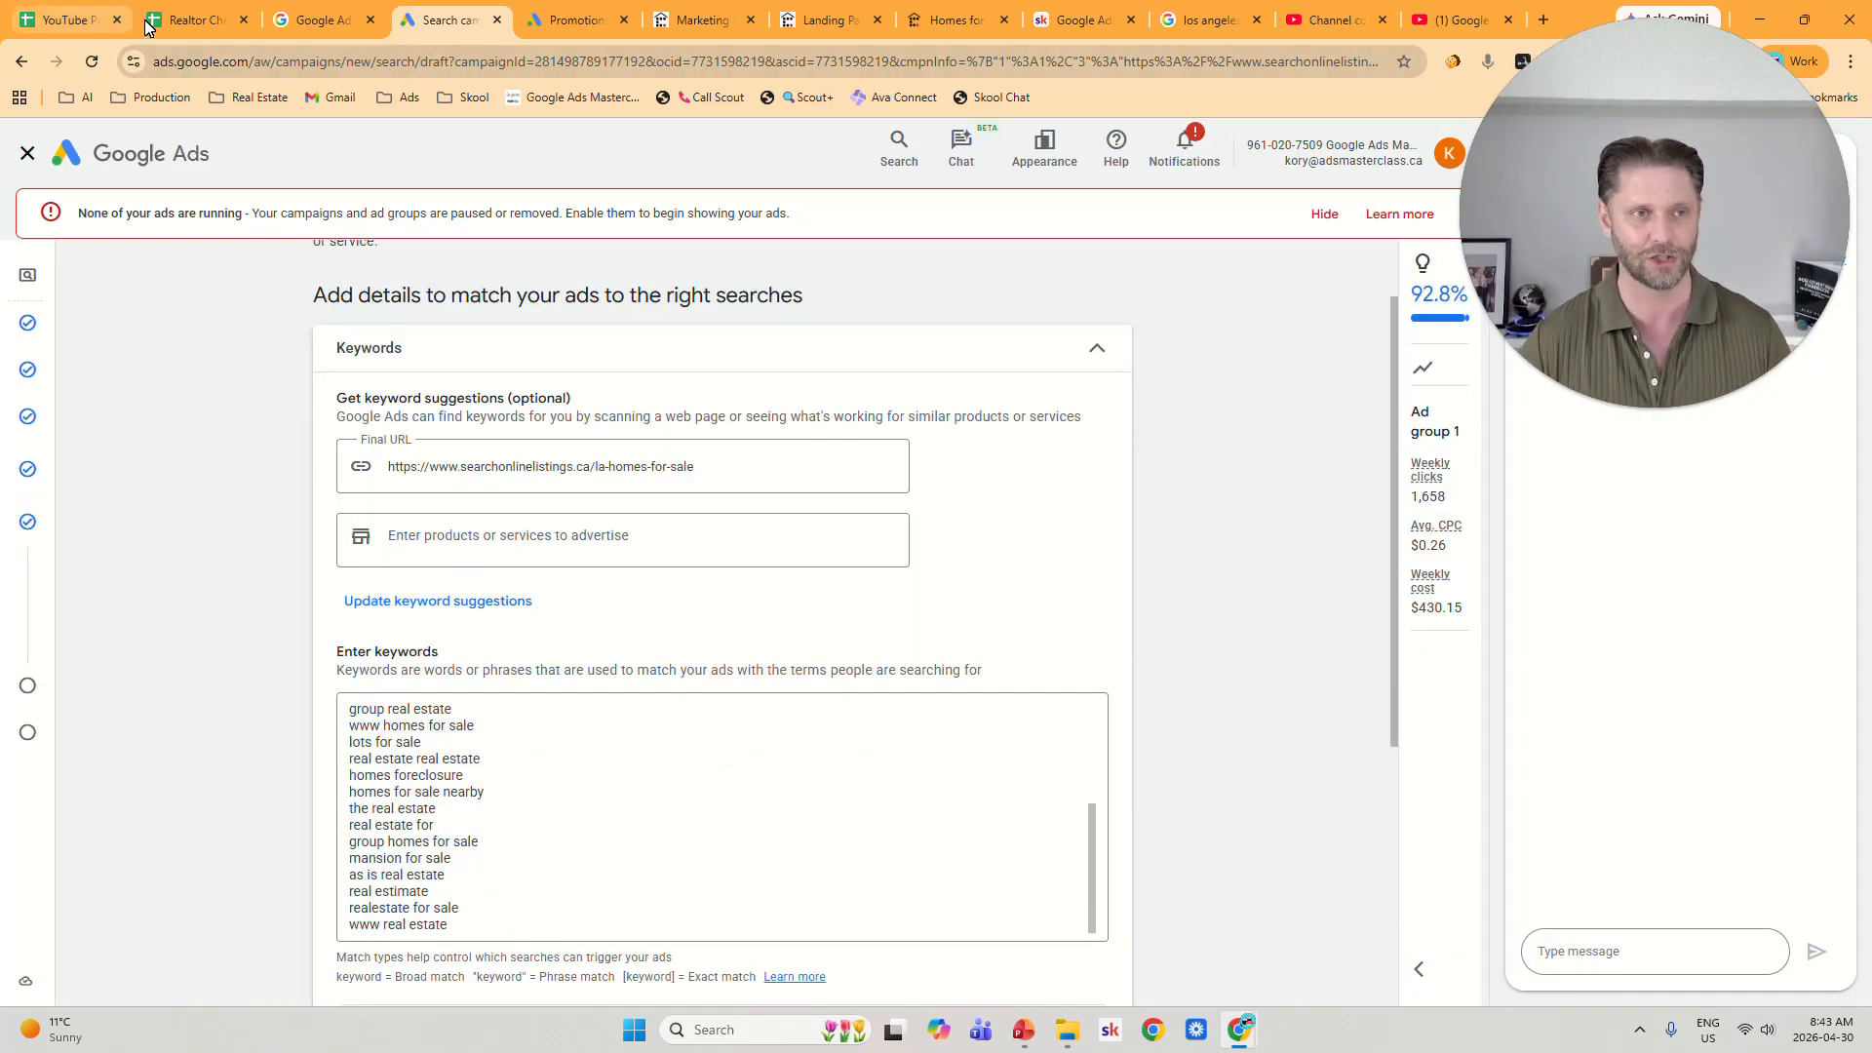
pyautogui.click(197, 6)
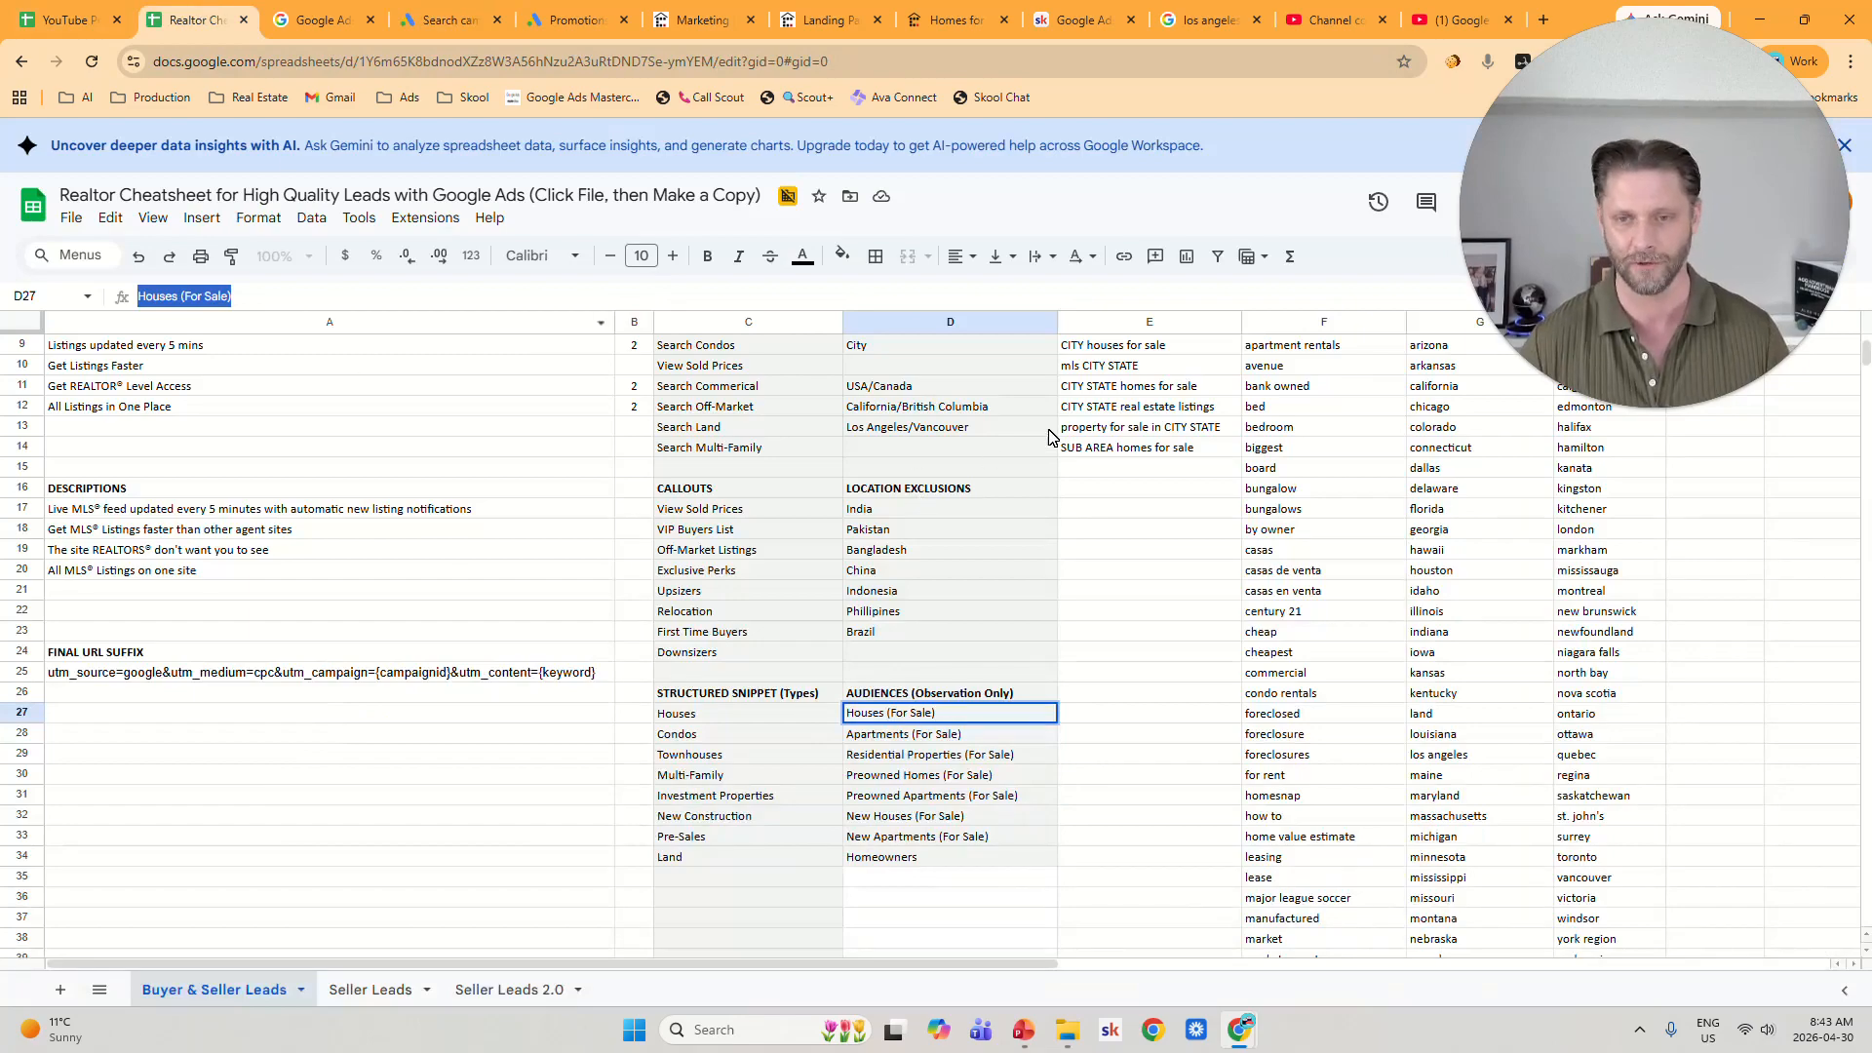
pyautogui.scroll(2, 1019, 444)
pyautogui.click(1146, 406)
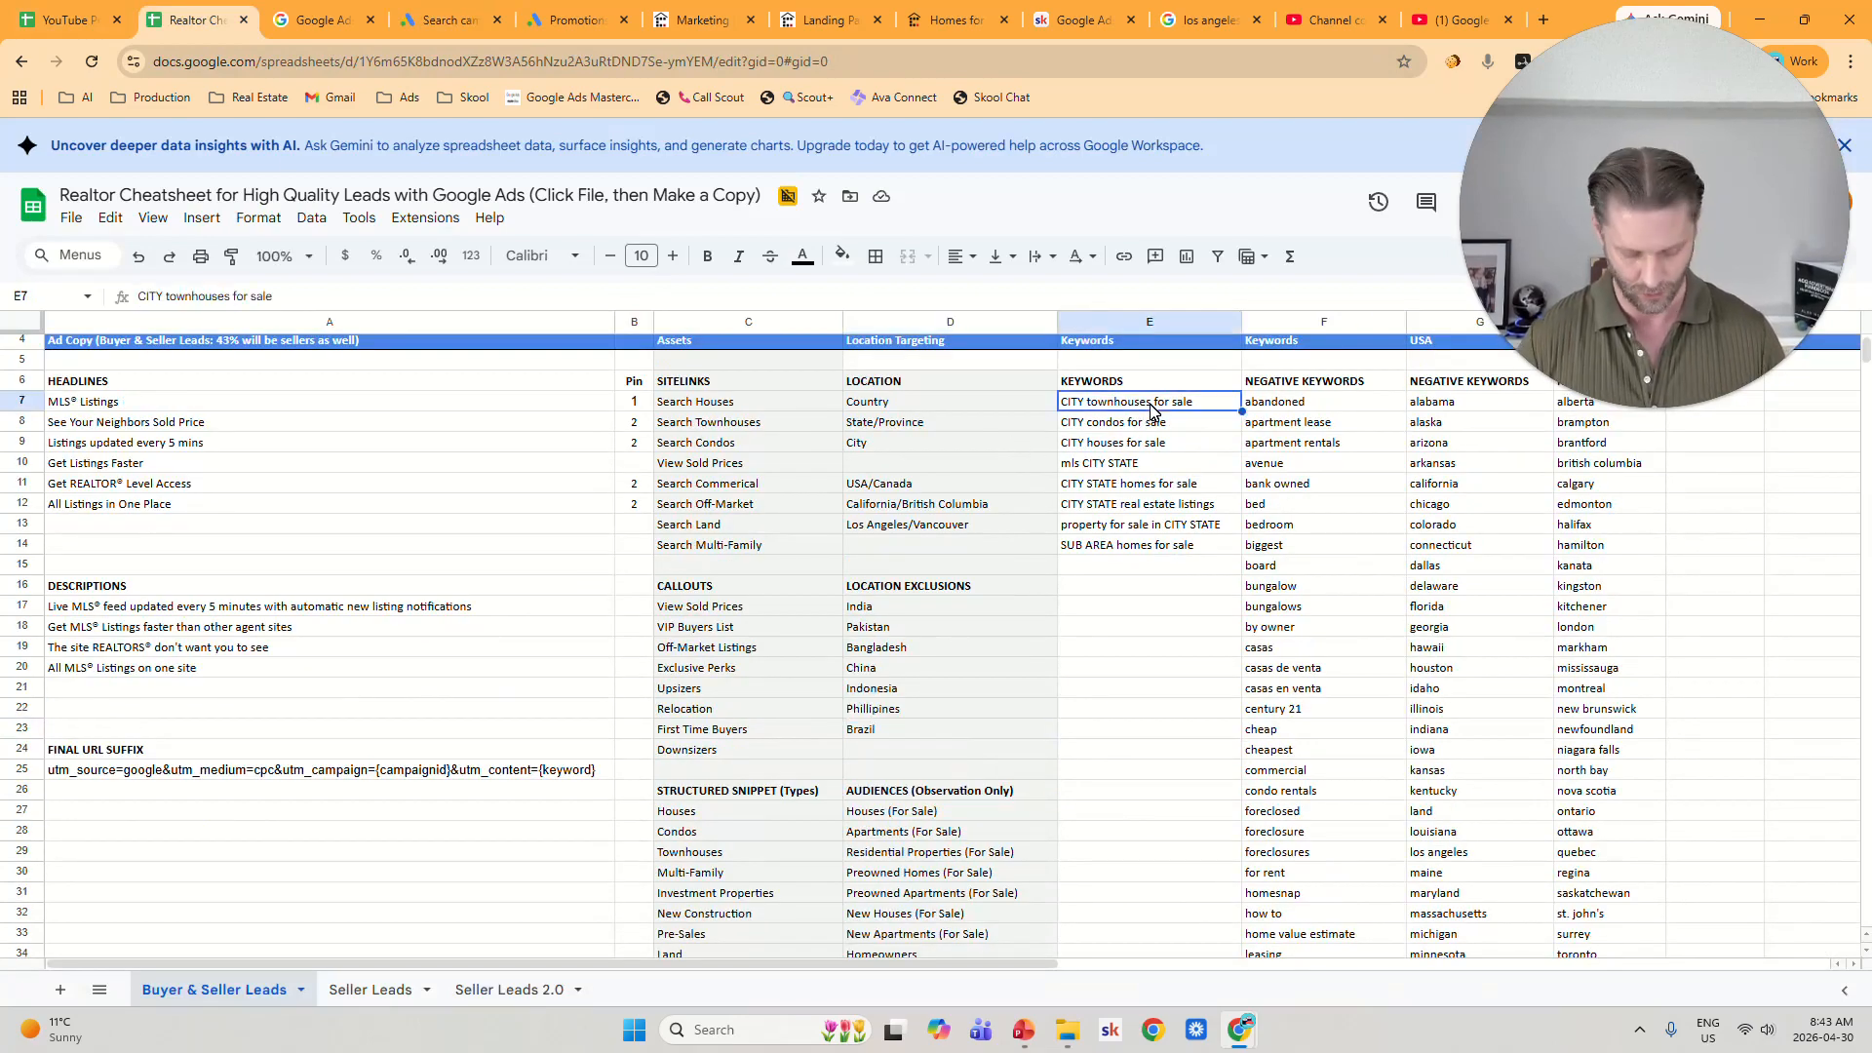
pyautogui.hotkey('shift', 'Down')
pyautogui.hotkey('shift', 'Down')
pyautogui.hotkey('shift', 'Down')
pyautogui.hotkey('shift', 'Down')
pyautogui.hotkey('shift', 'Down')
pyautogui.hotkey('shift', 'Down')
pyautogui.hotkey('shift', 'Down')
pyautogui.hotkey('ctrl', 'c')
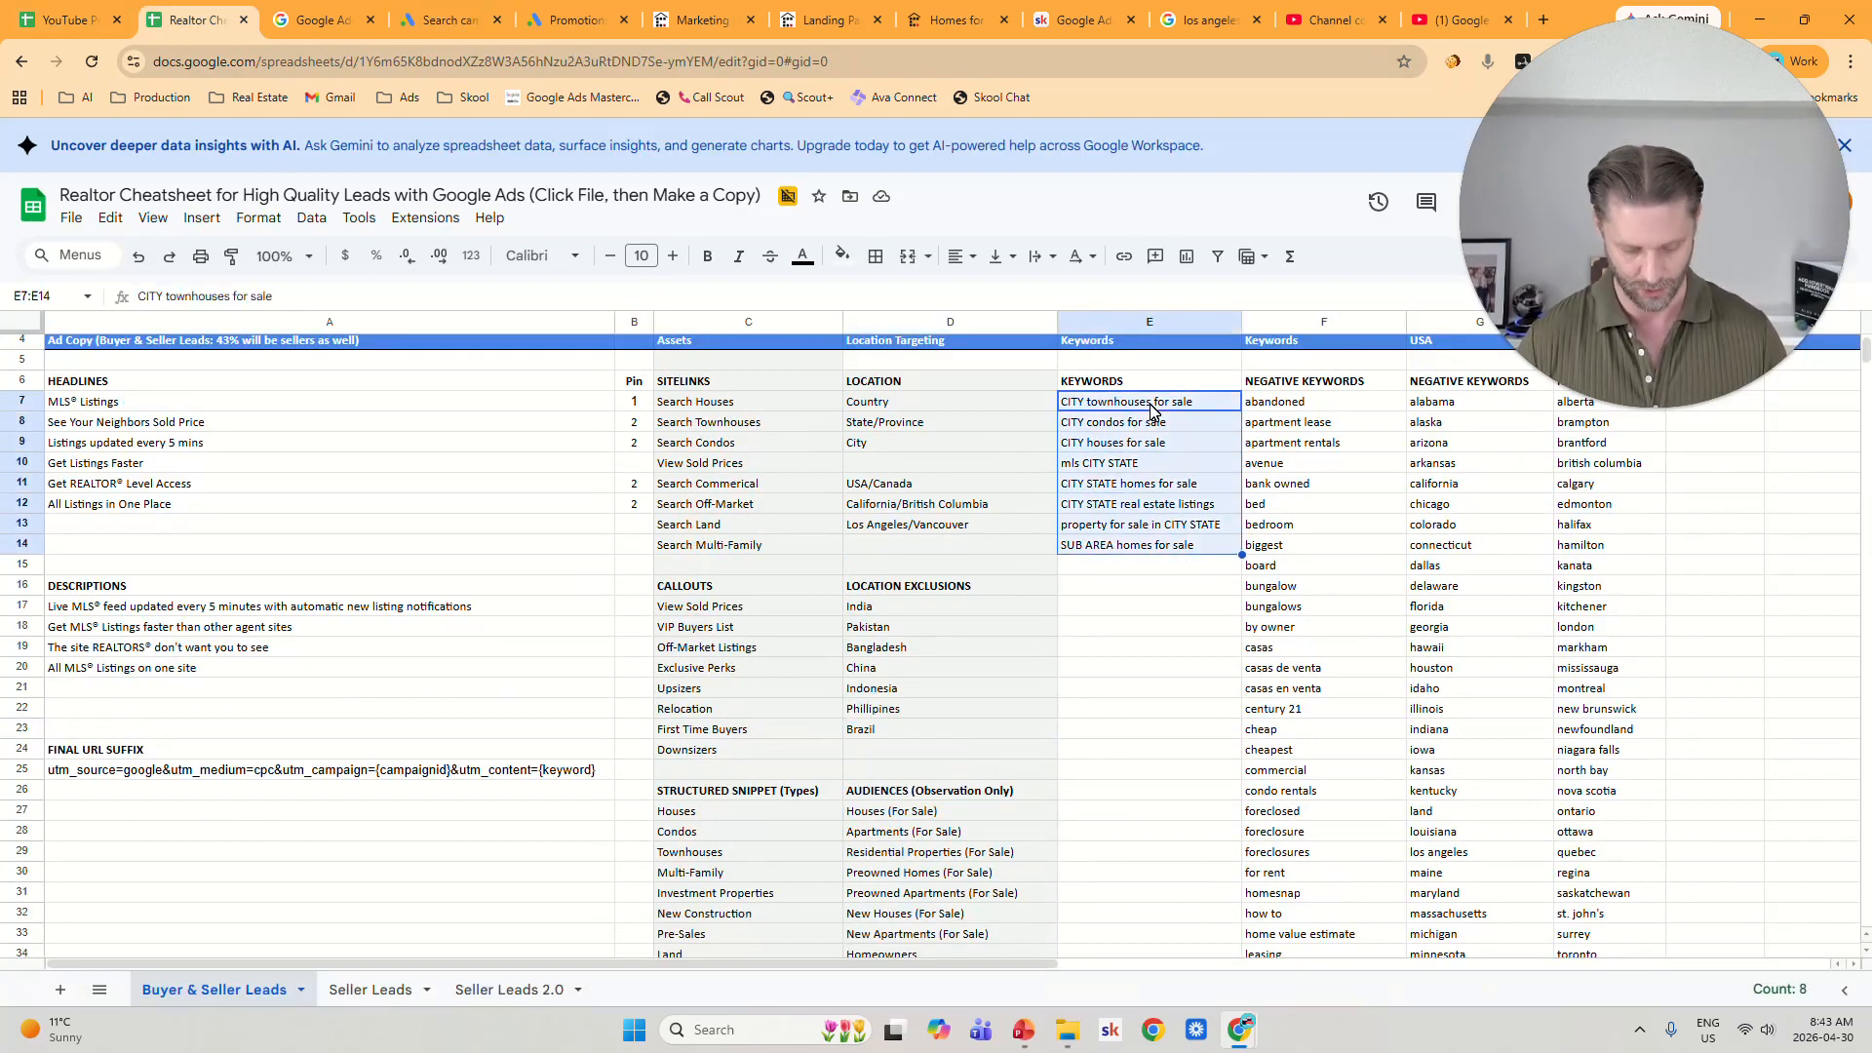
# Return to the Google Ads campaign and replace all suggested keywords with the keyword list copied from the cheatsheet.
pyautogui.click(448, 20)
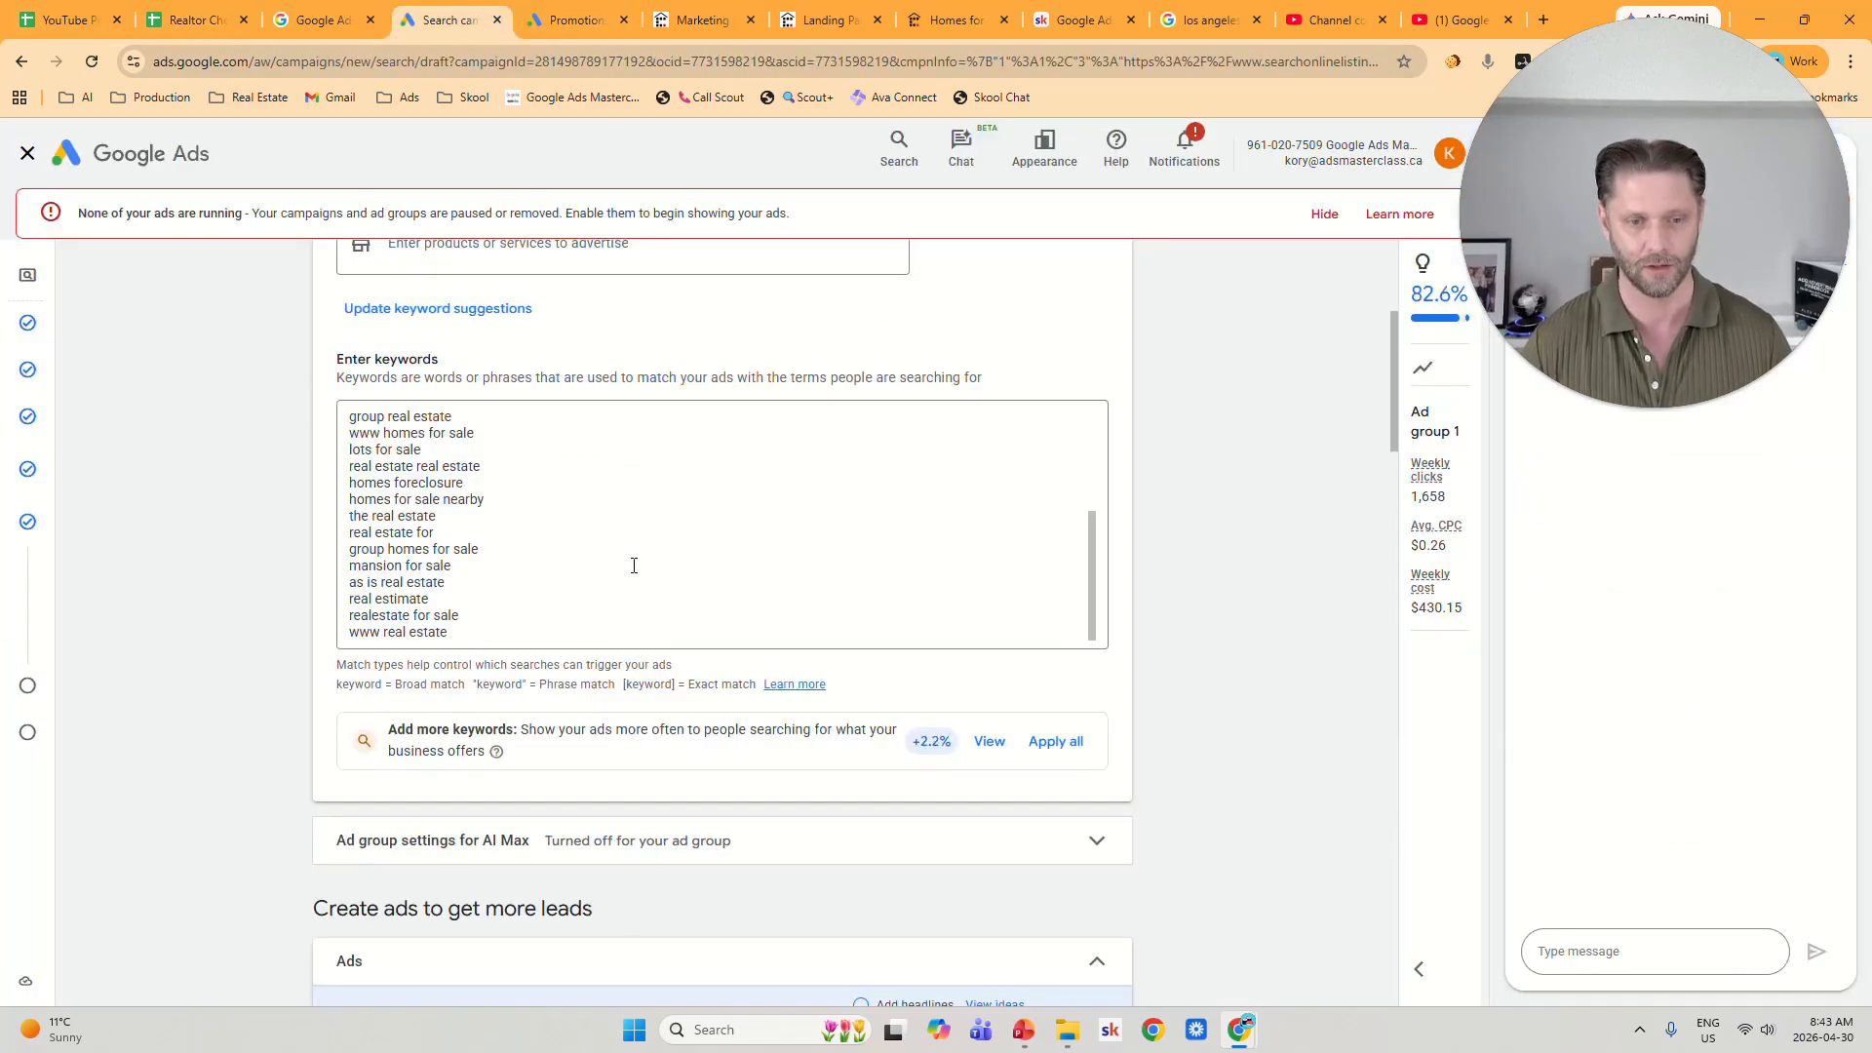
pyautogui.click(633, 565)
pyautogui.hotkey('ctrl', 'a')
pyautogui.press('Delete')
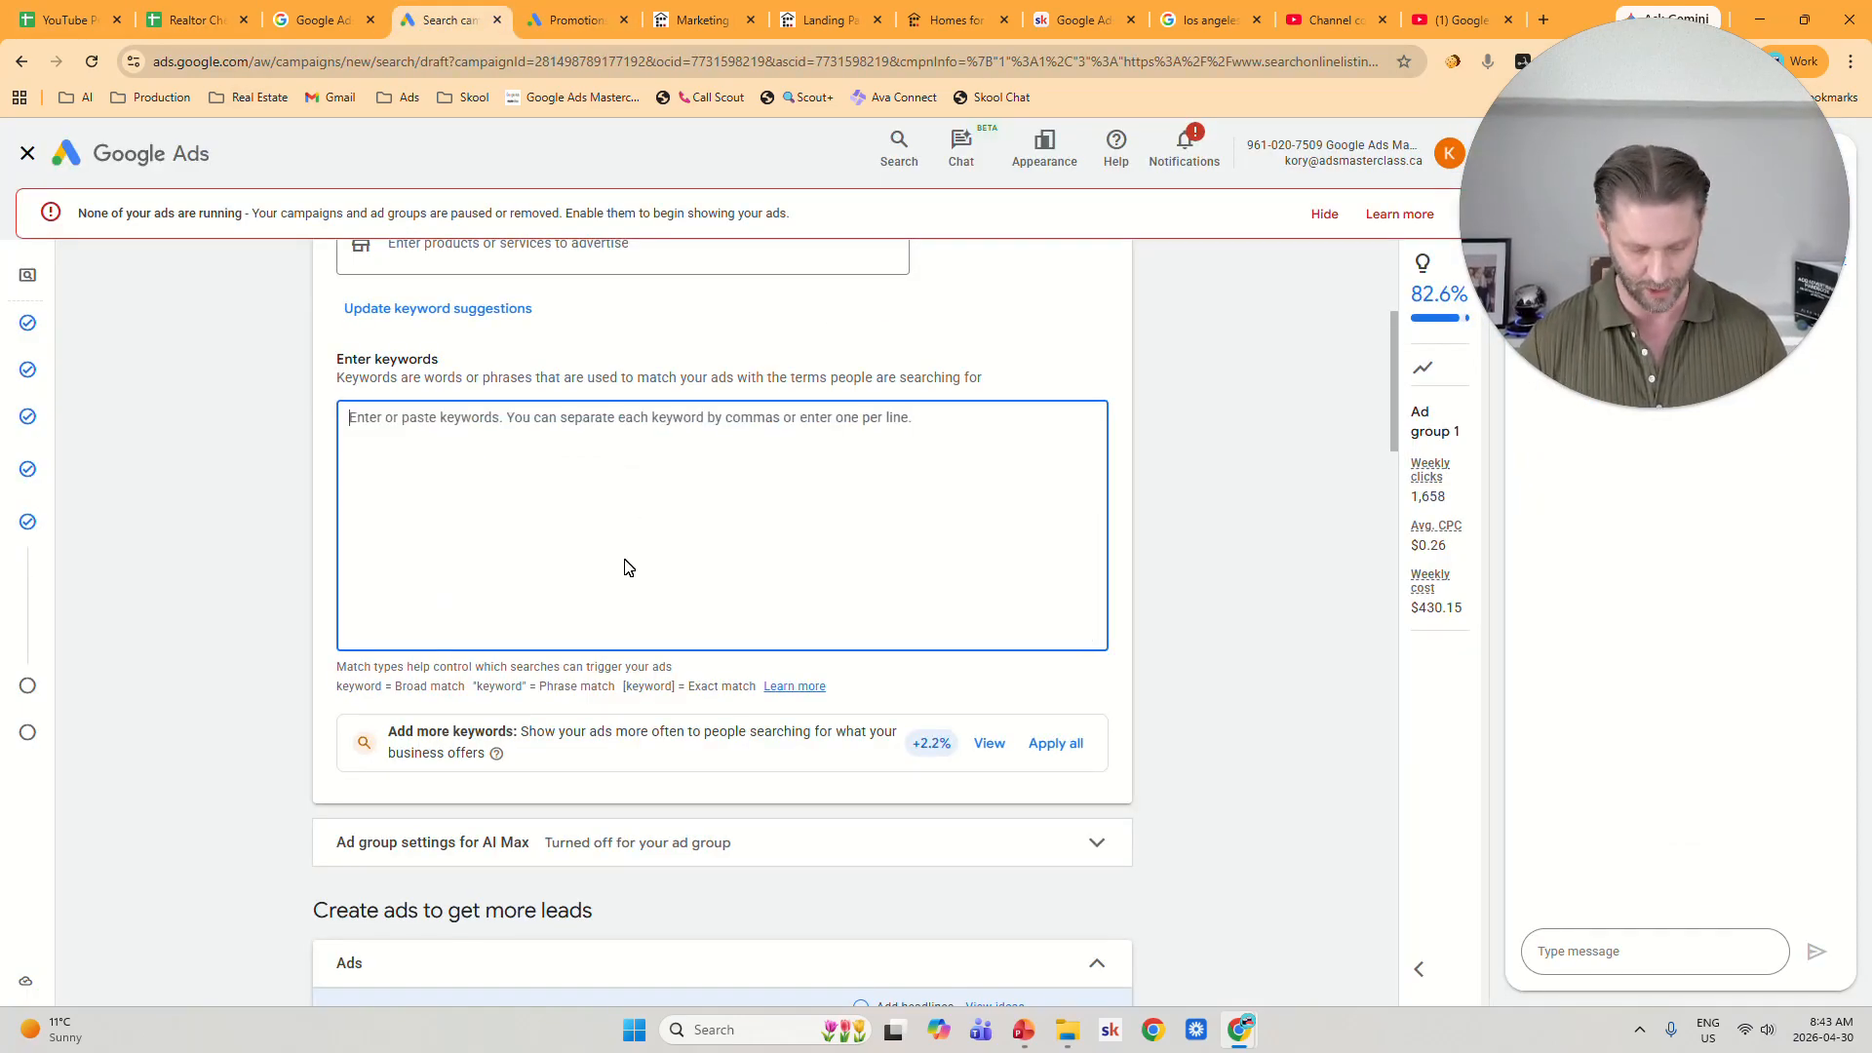
pyautogui.hotkey('ctrl', 'v')
# Replace CITY in the townhouses for sale keyword with "los angeles ca".
pyautogui.doubleClick(362, 419)
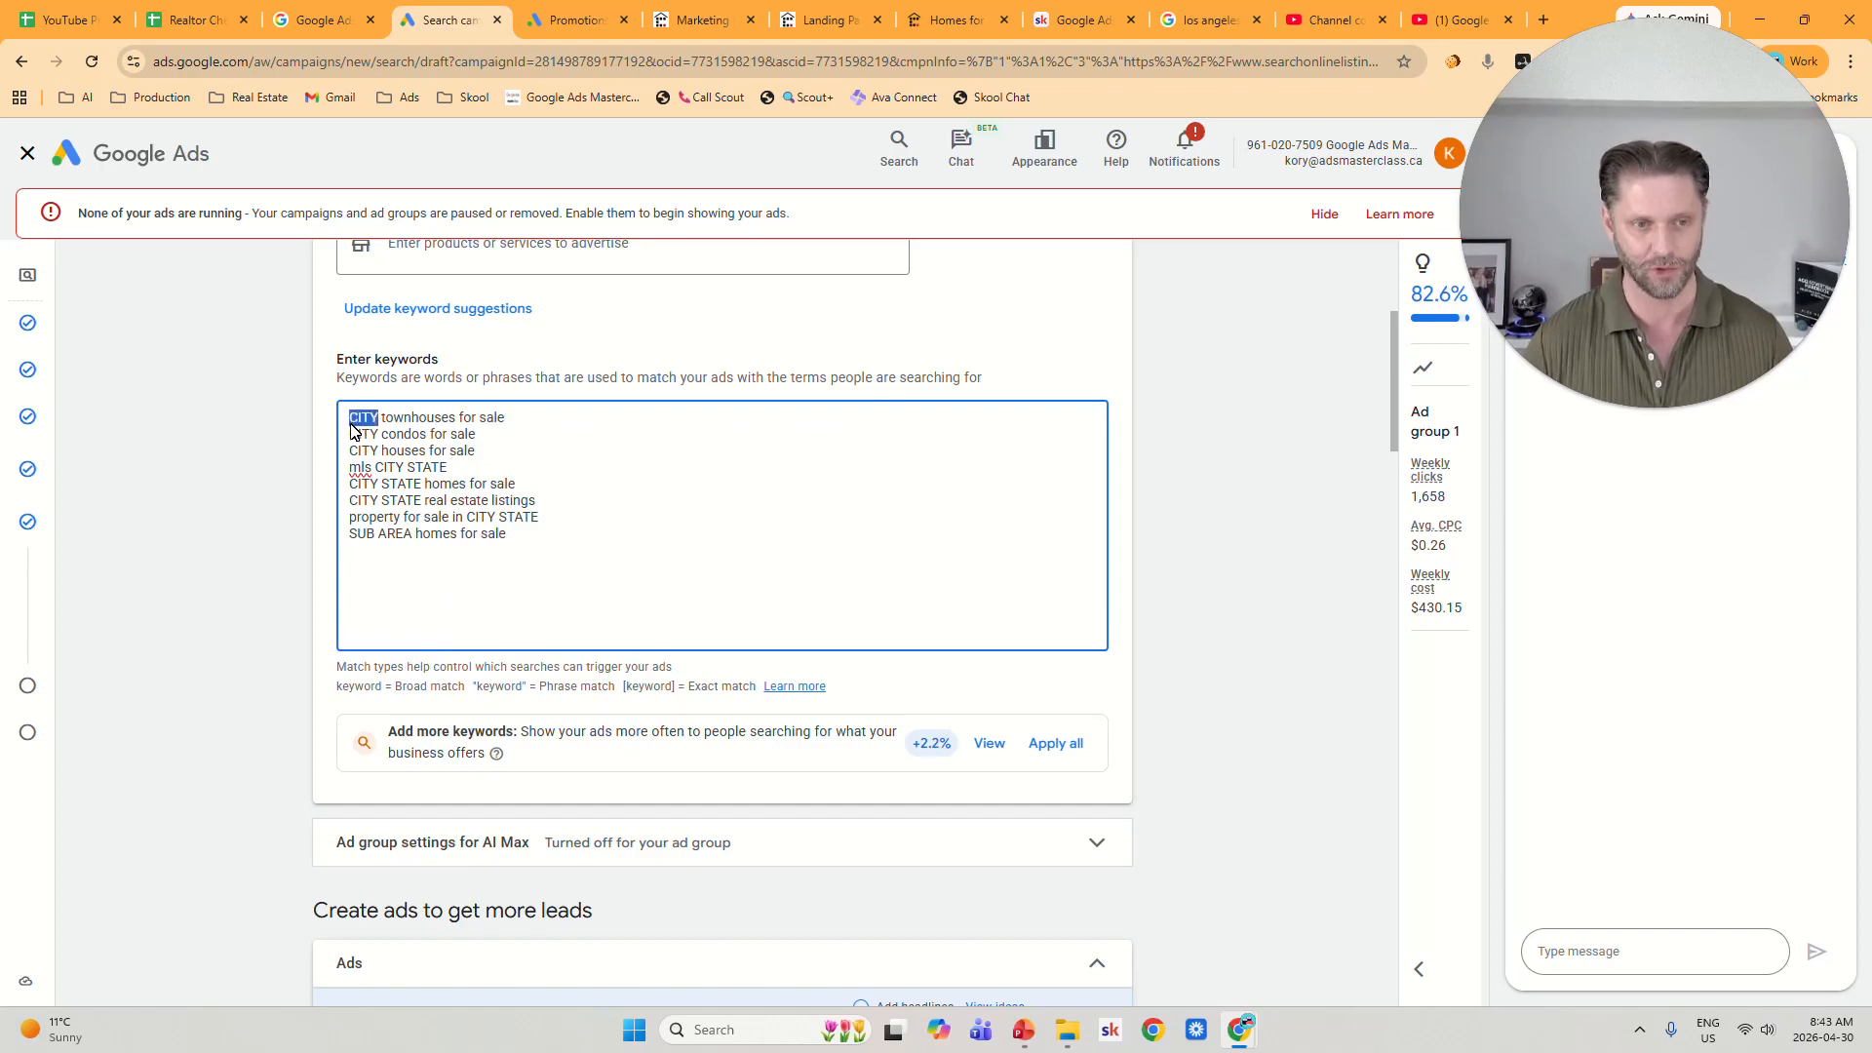
pyautogui.write('los a')
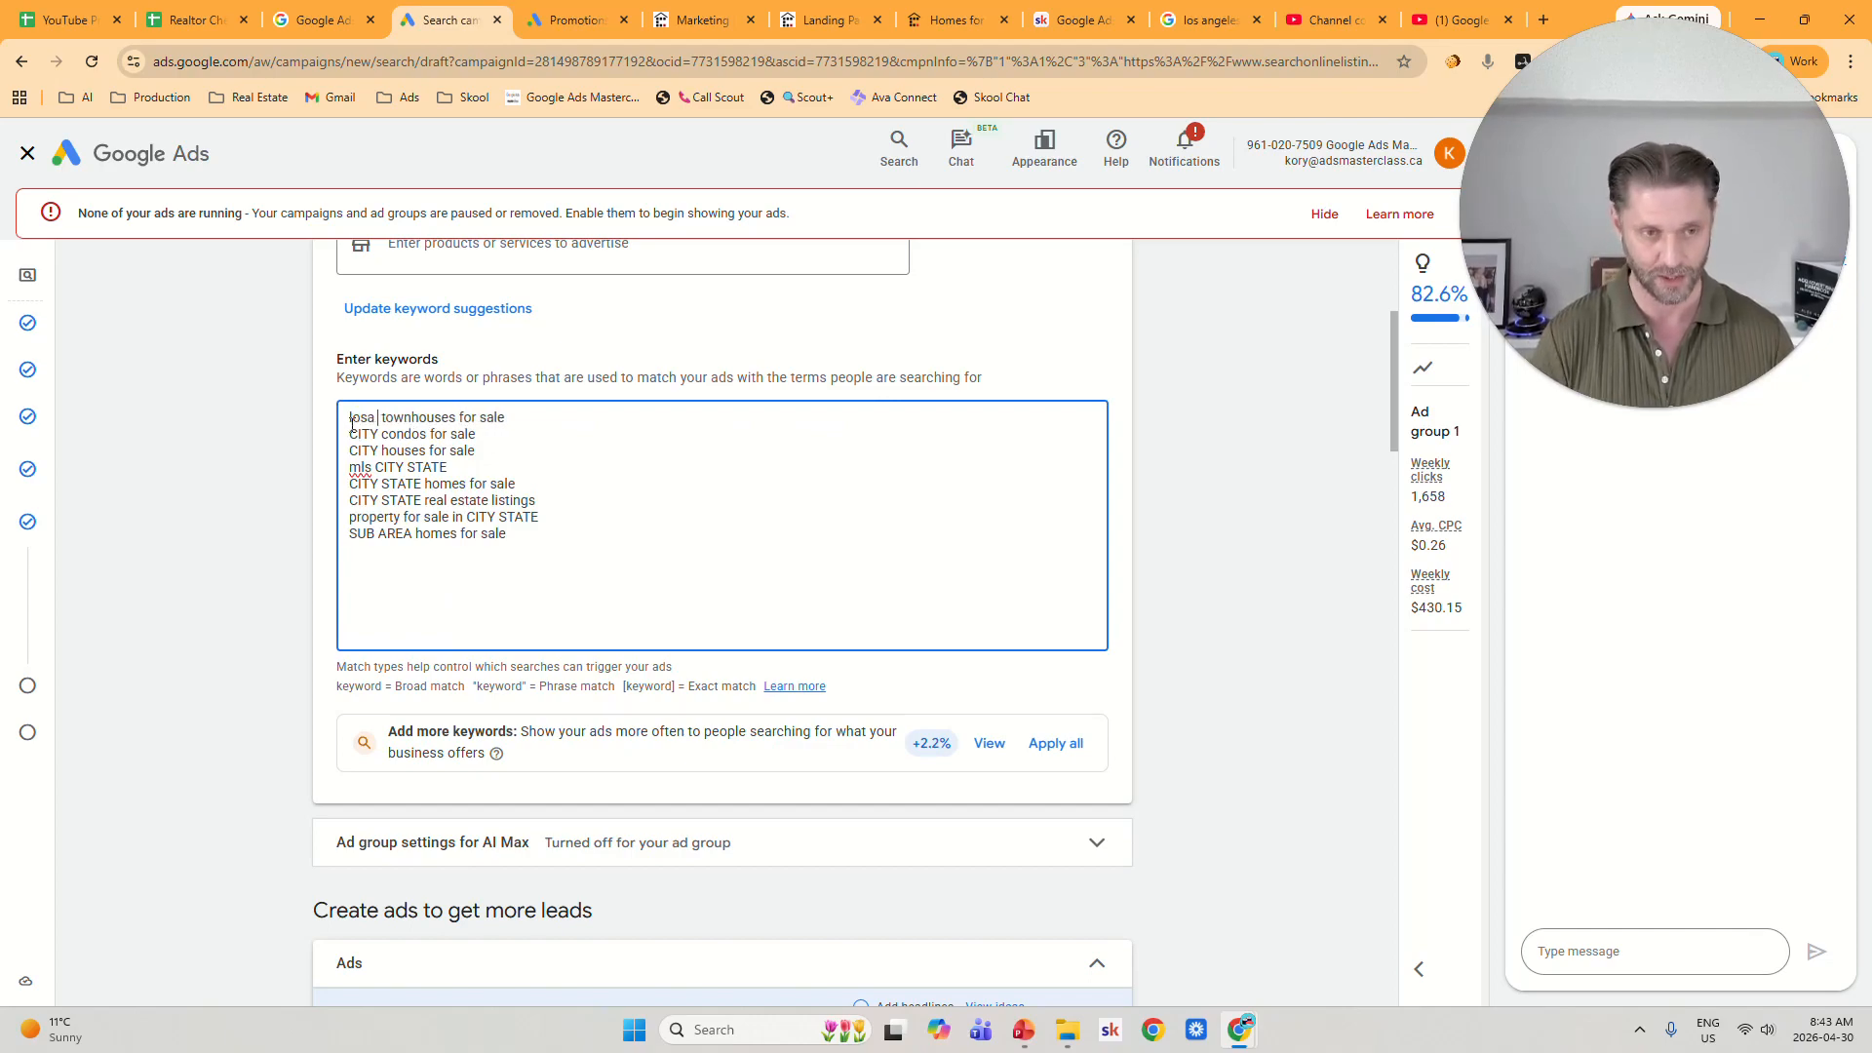
pyautogui.write('ngeles')
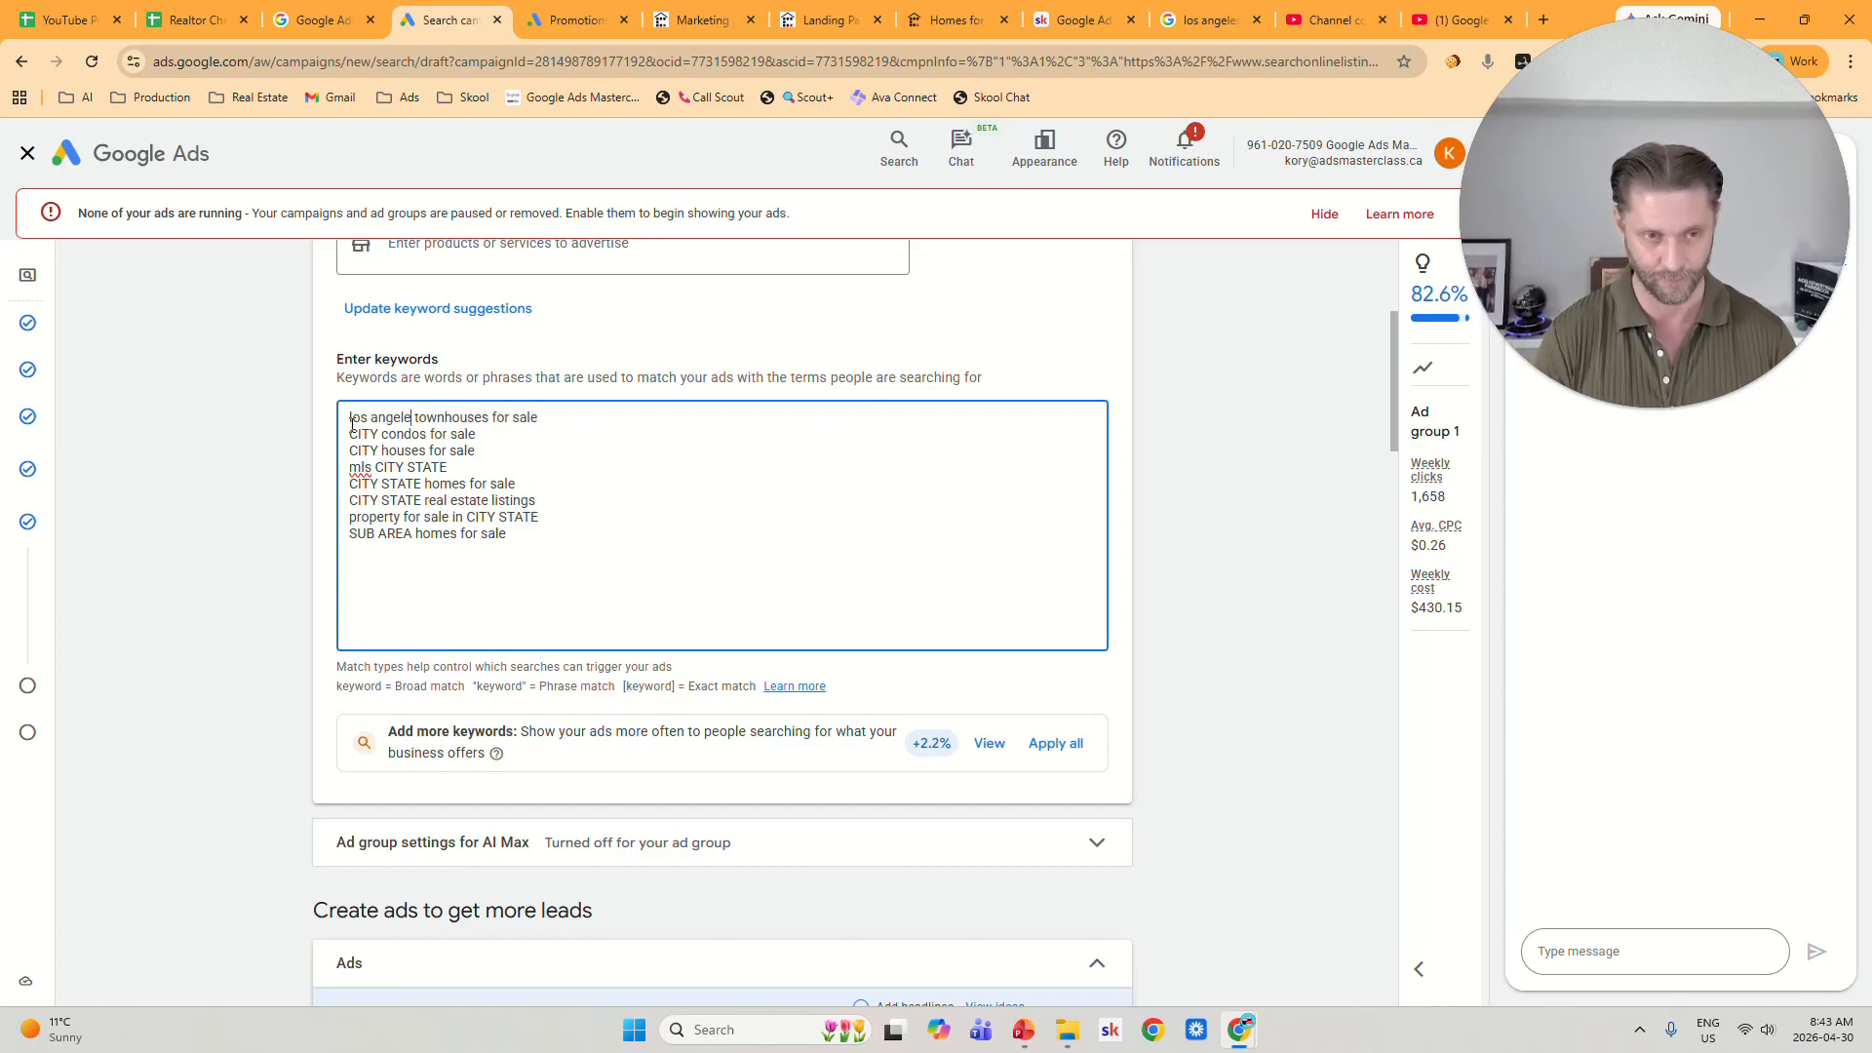
pyautogui.write(' ca')
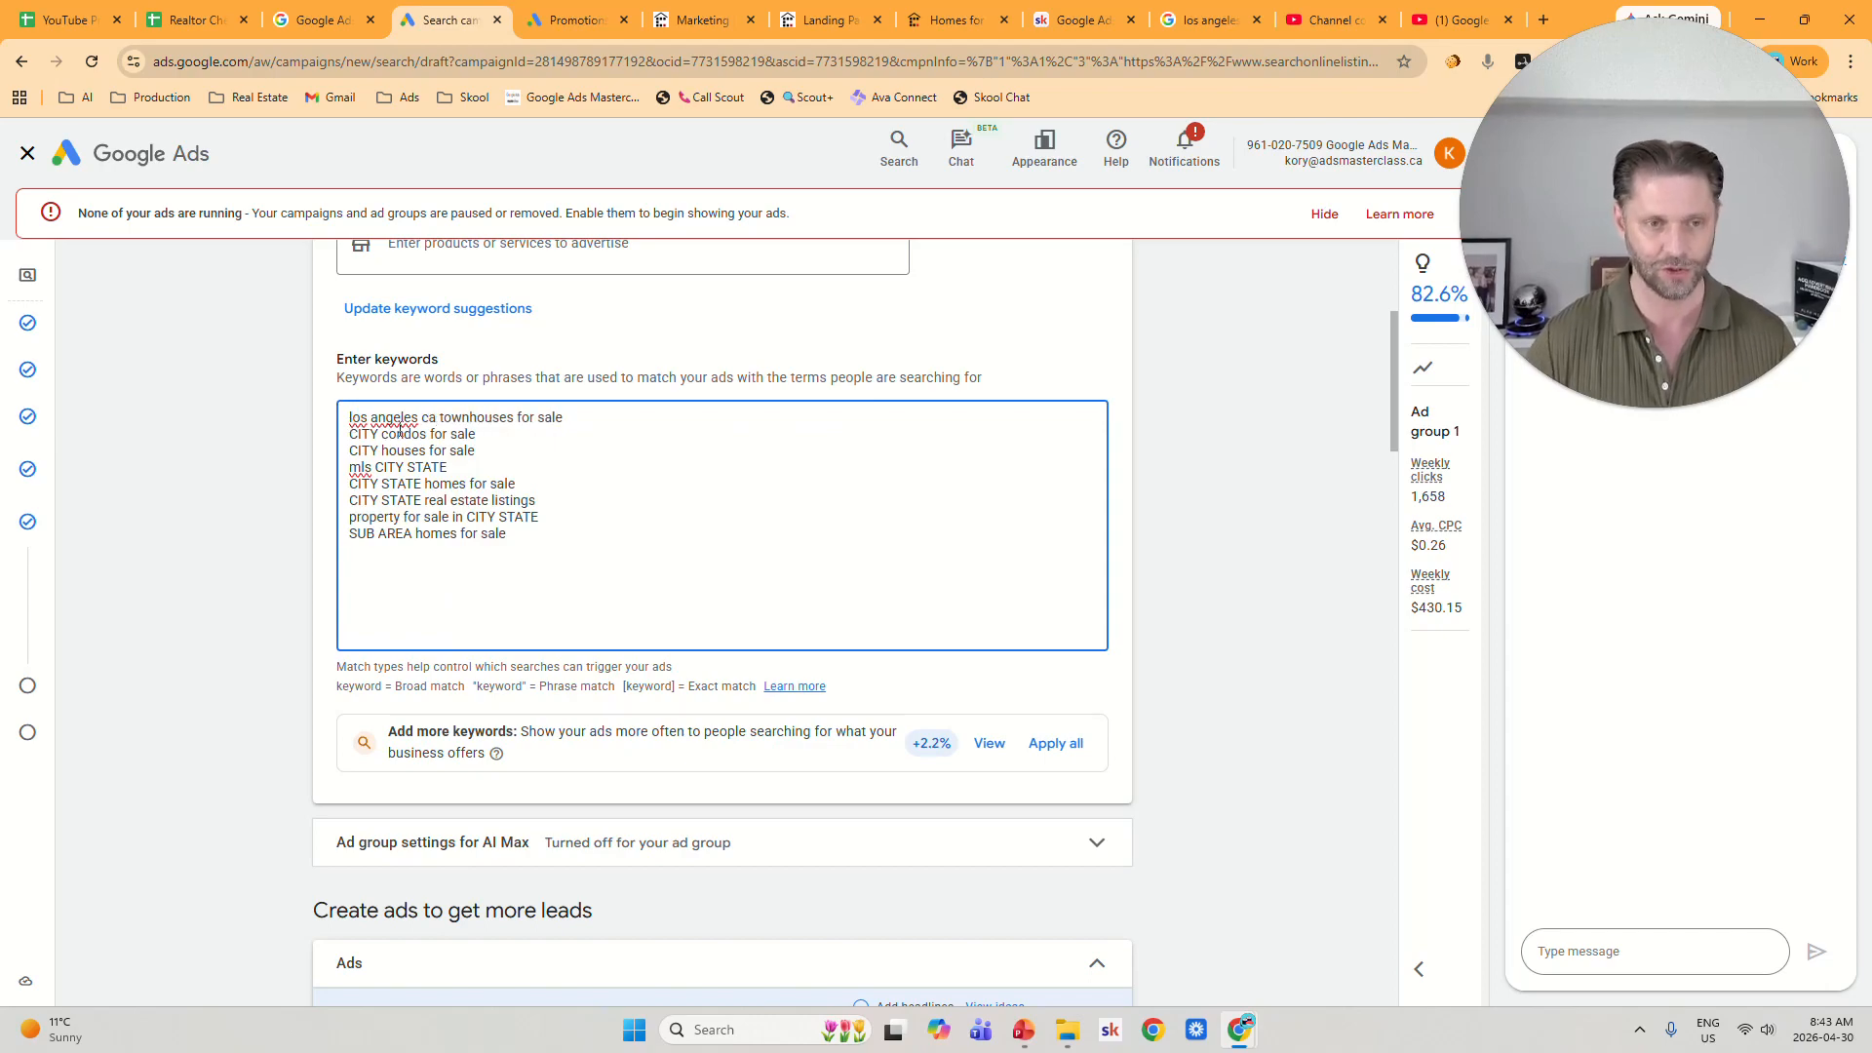
# Copy "los angeles ca" from the townhouses keyword and replace CITY with it in the condos for sale and houses for sale keywords.
pyautogui.moveTo(440, 418); pyautogui.dragTo(330, 417)
pyautogui.hotkey('ctrl', 'c')
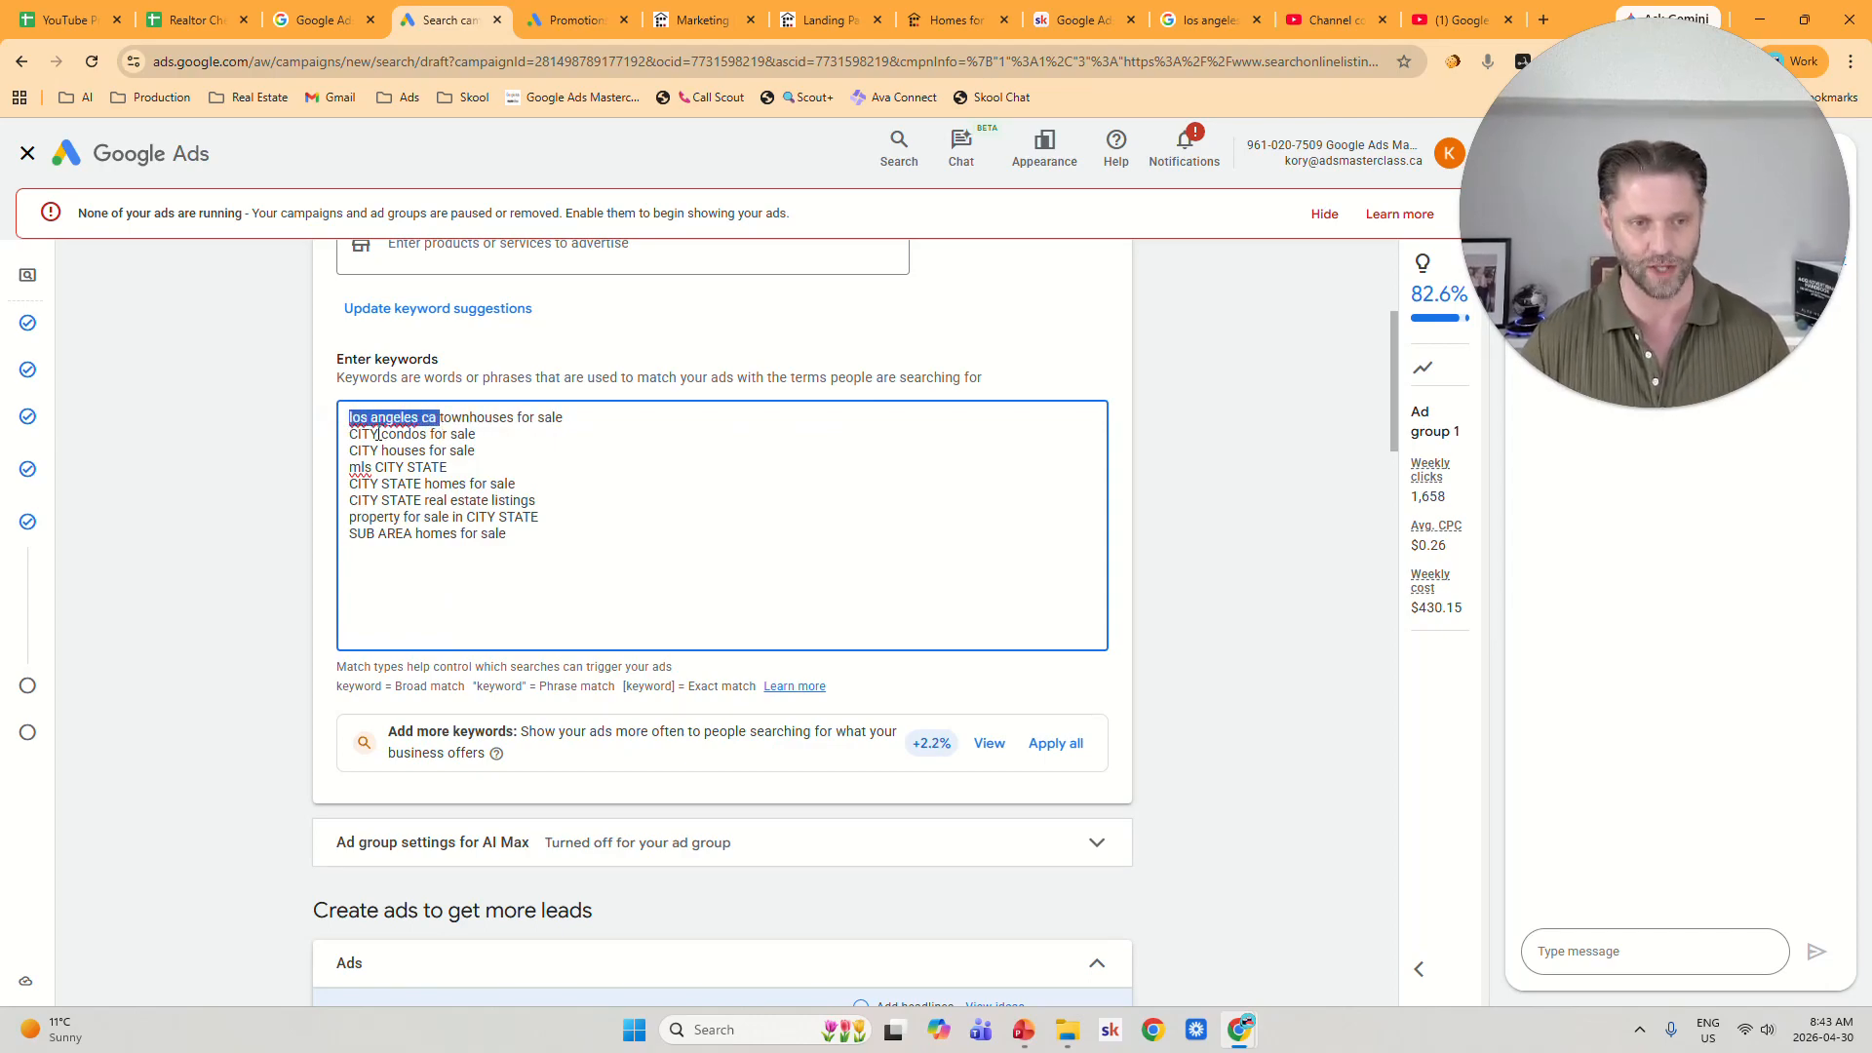
pyautogui.doubleClick(366, 434)
pyautogui.hotkey('ctrl', 'v')
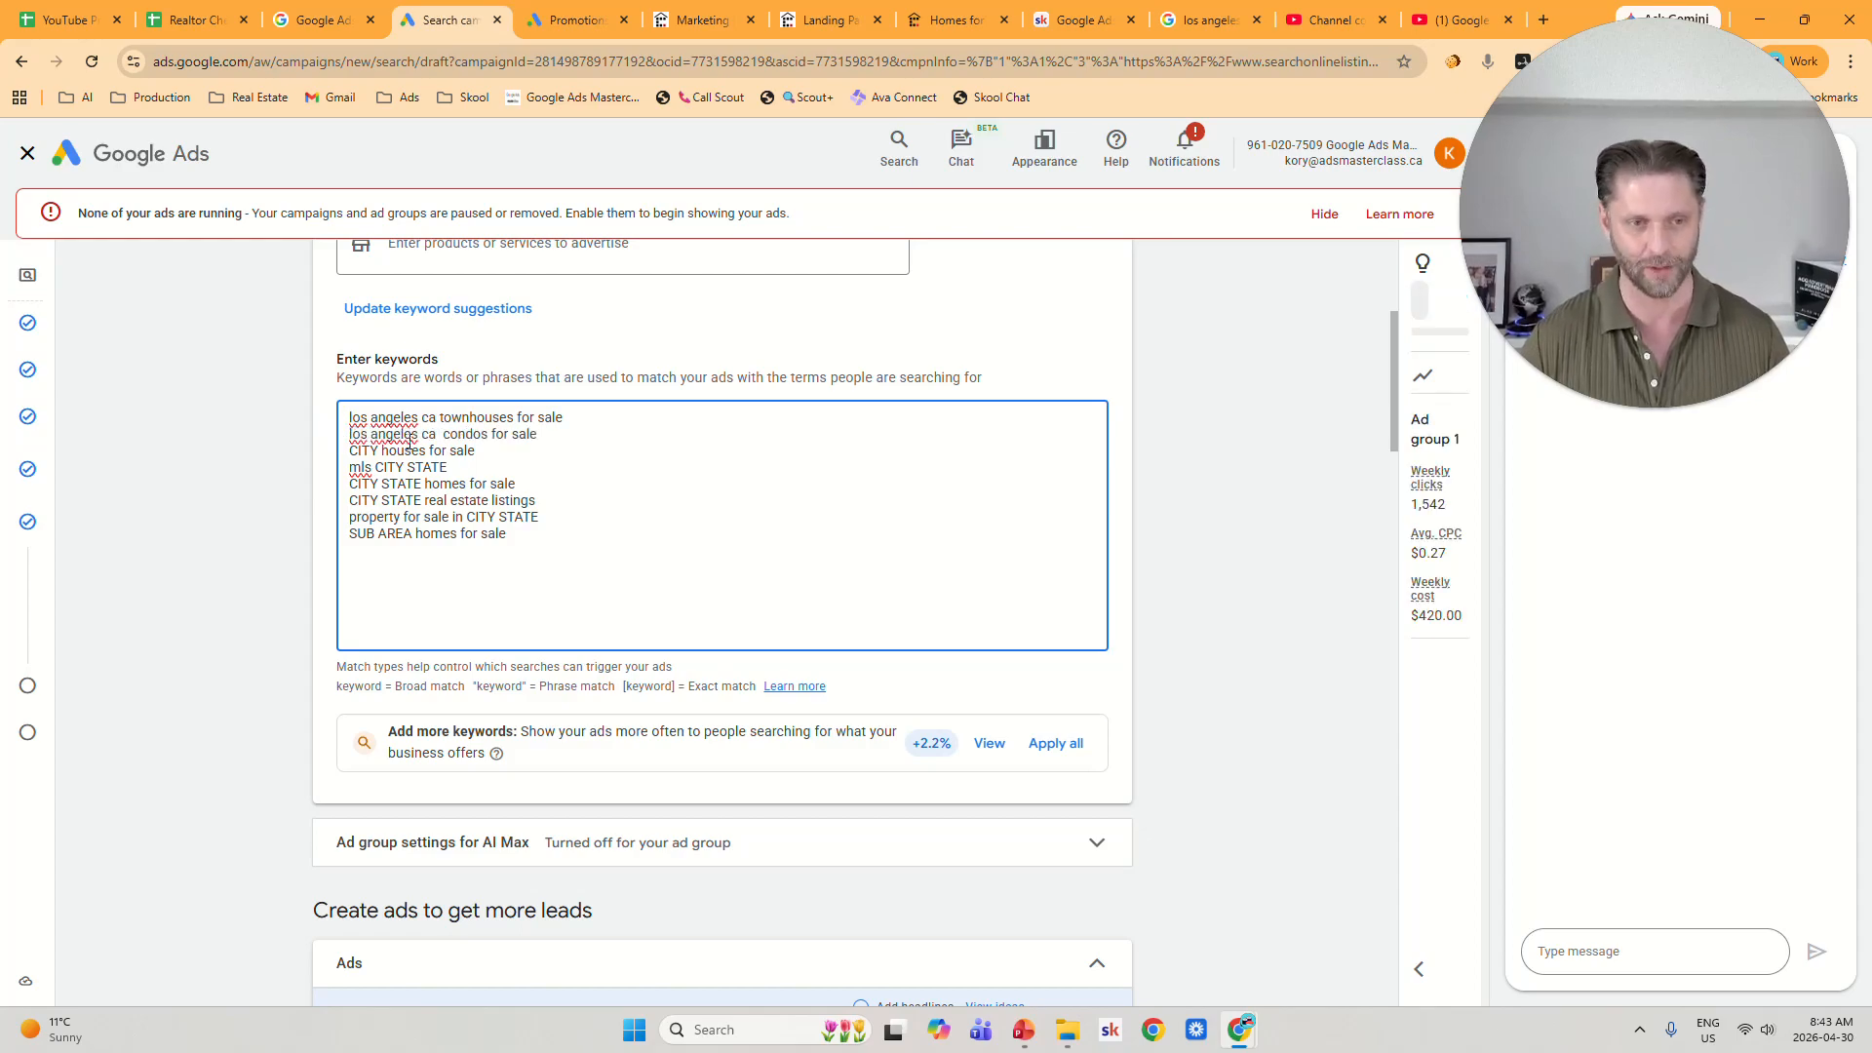
pyautogui.press('BackSpace')
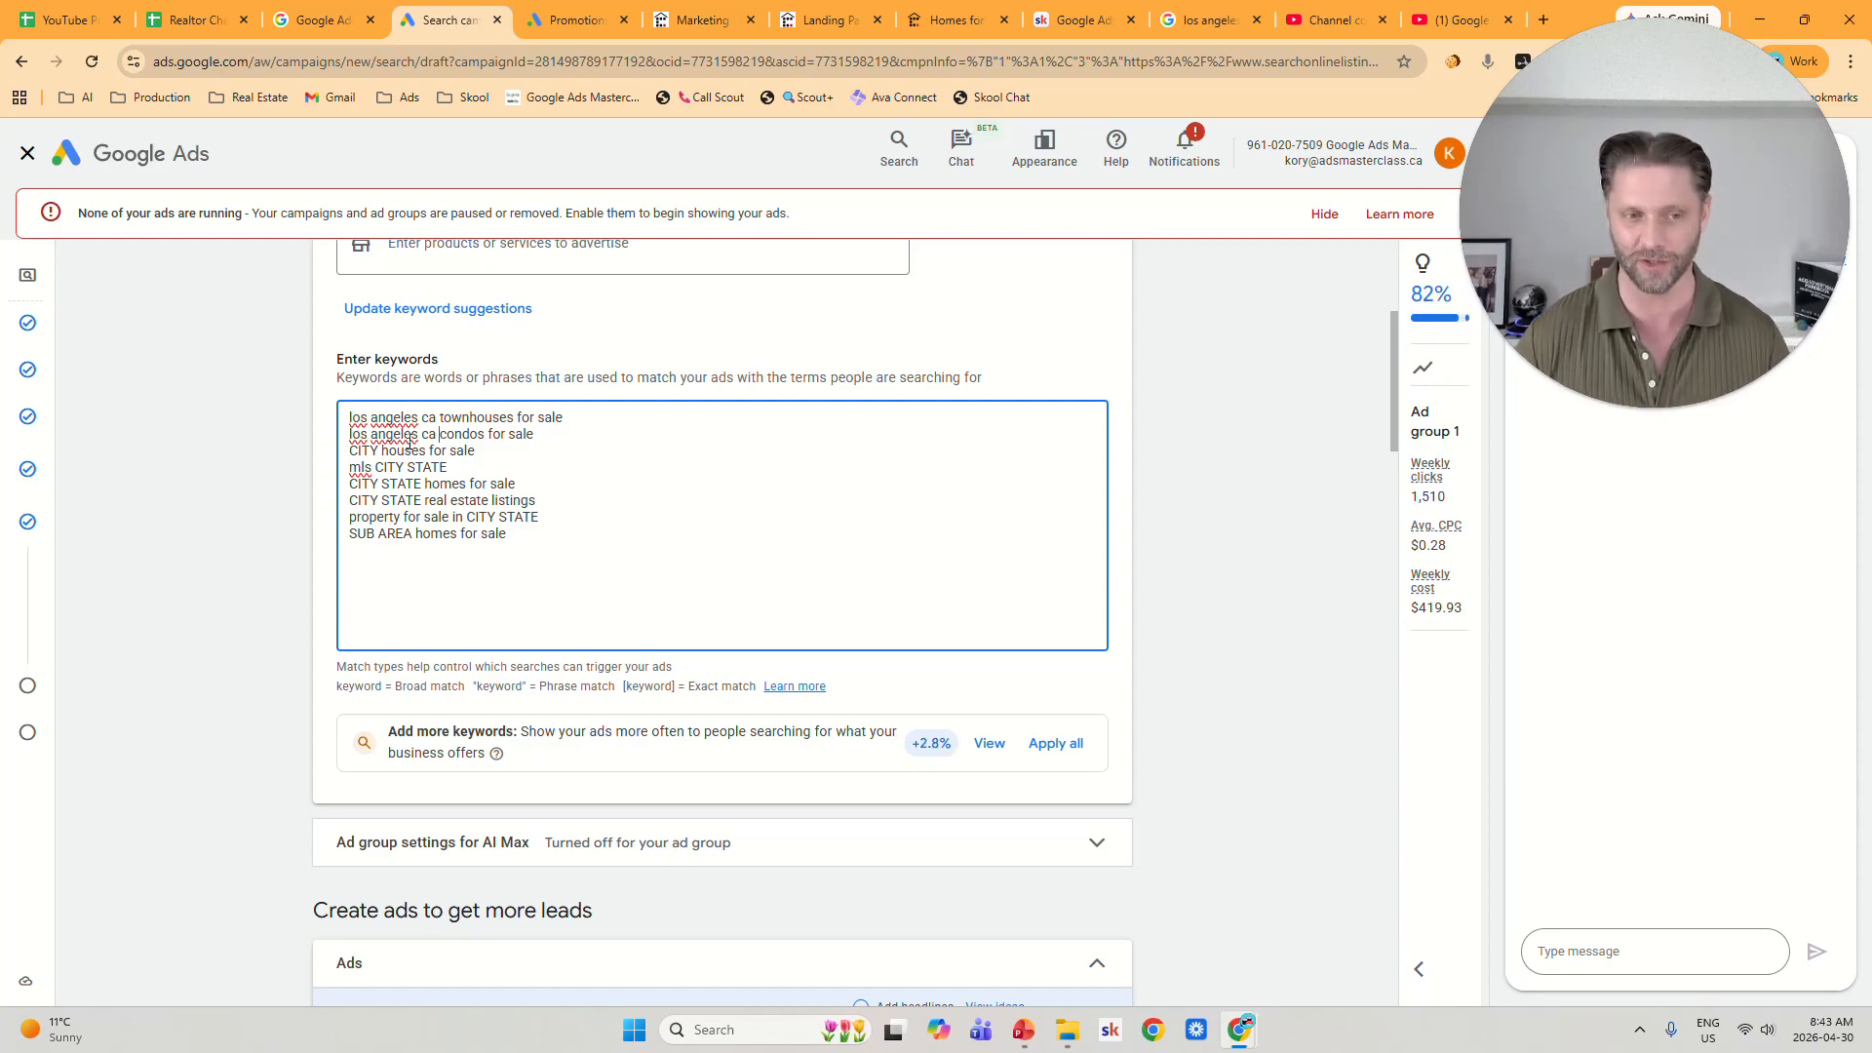
pyautogui.doubleClick(375, 452)
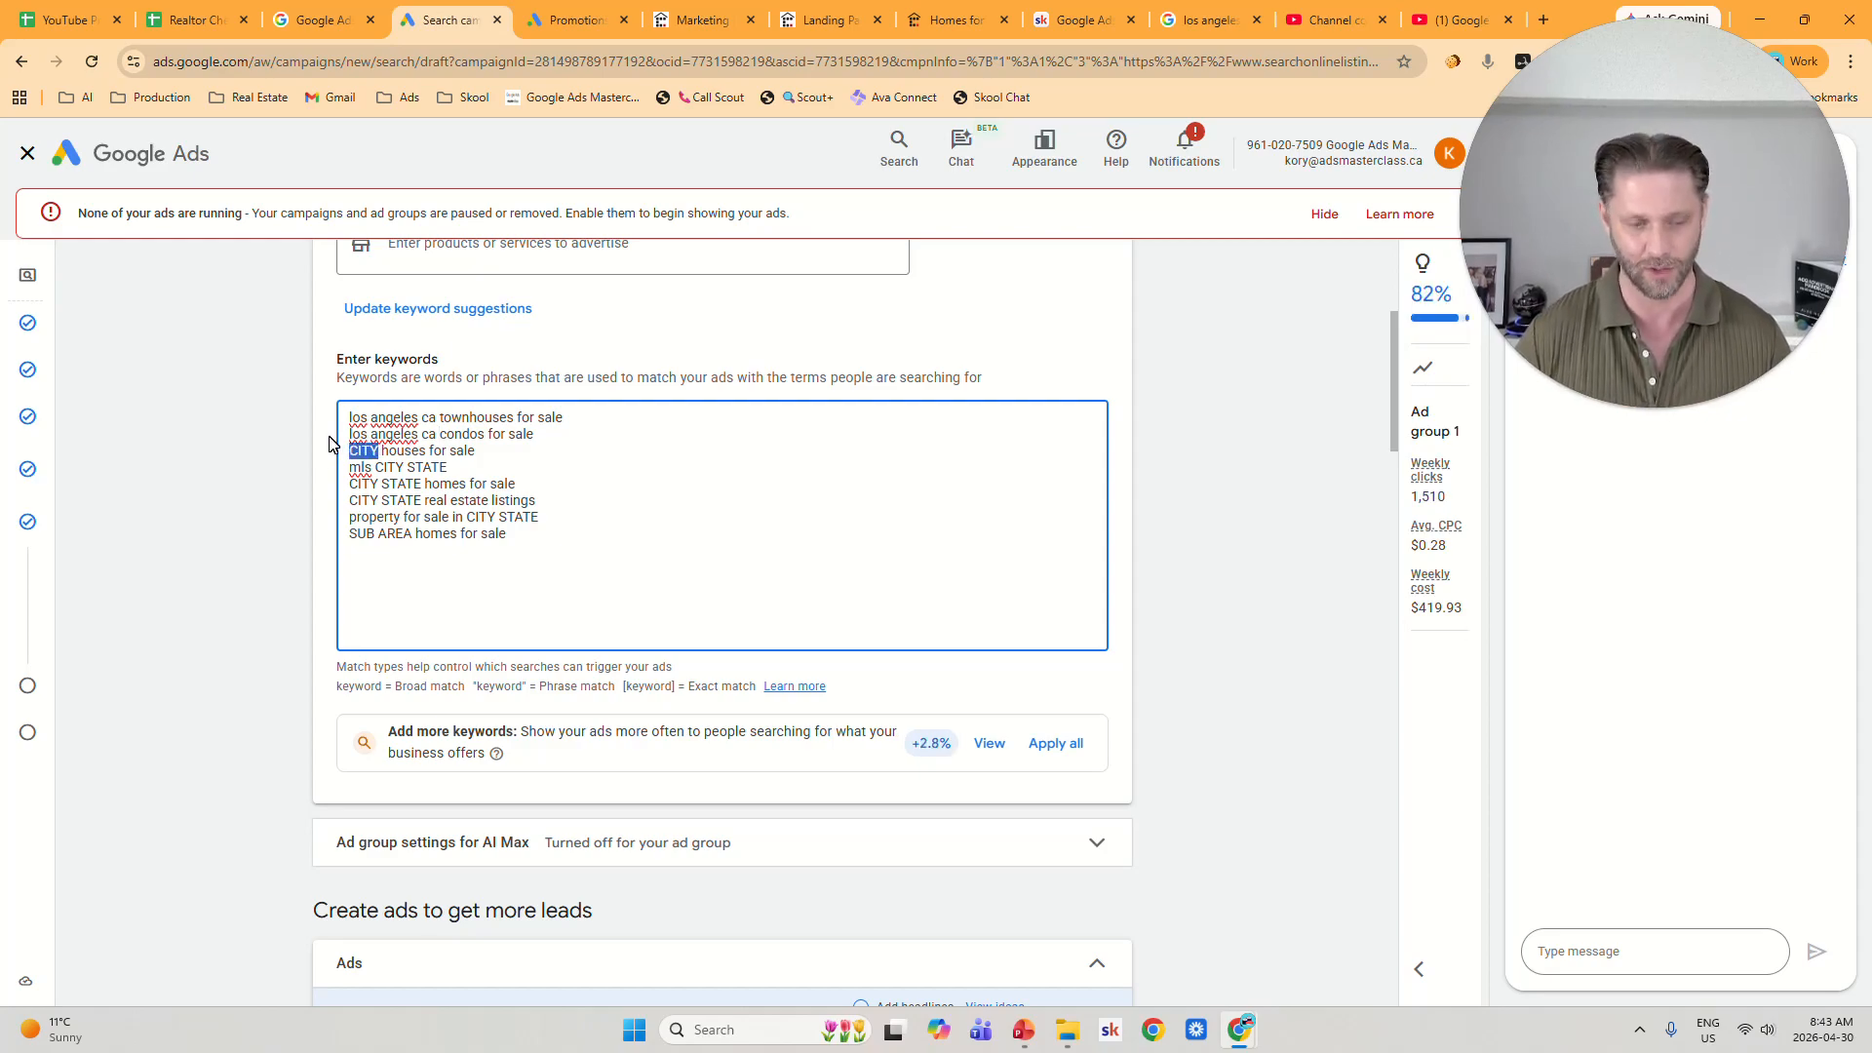
pyautogui.hotkey('ctrl', 'v')
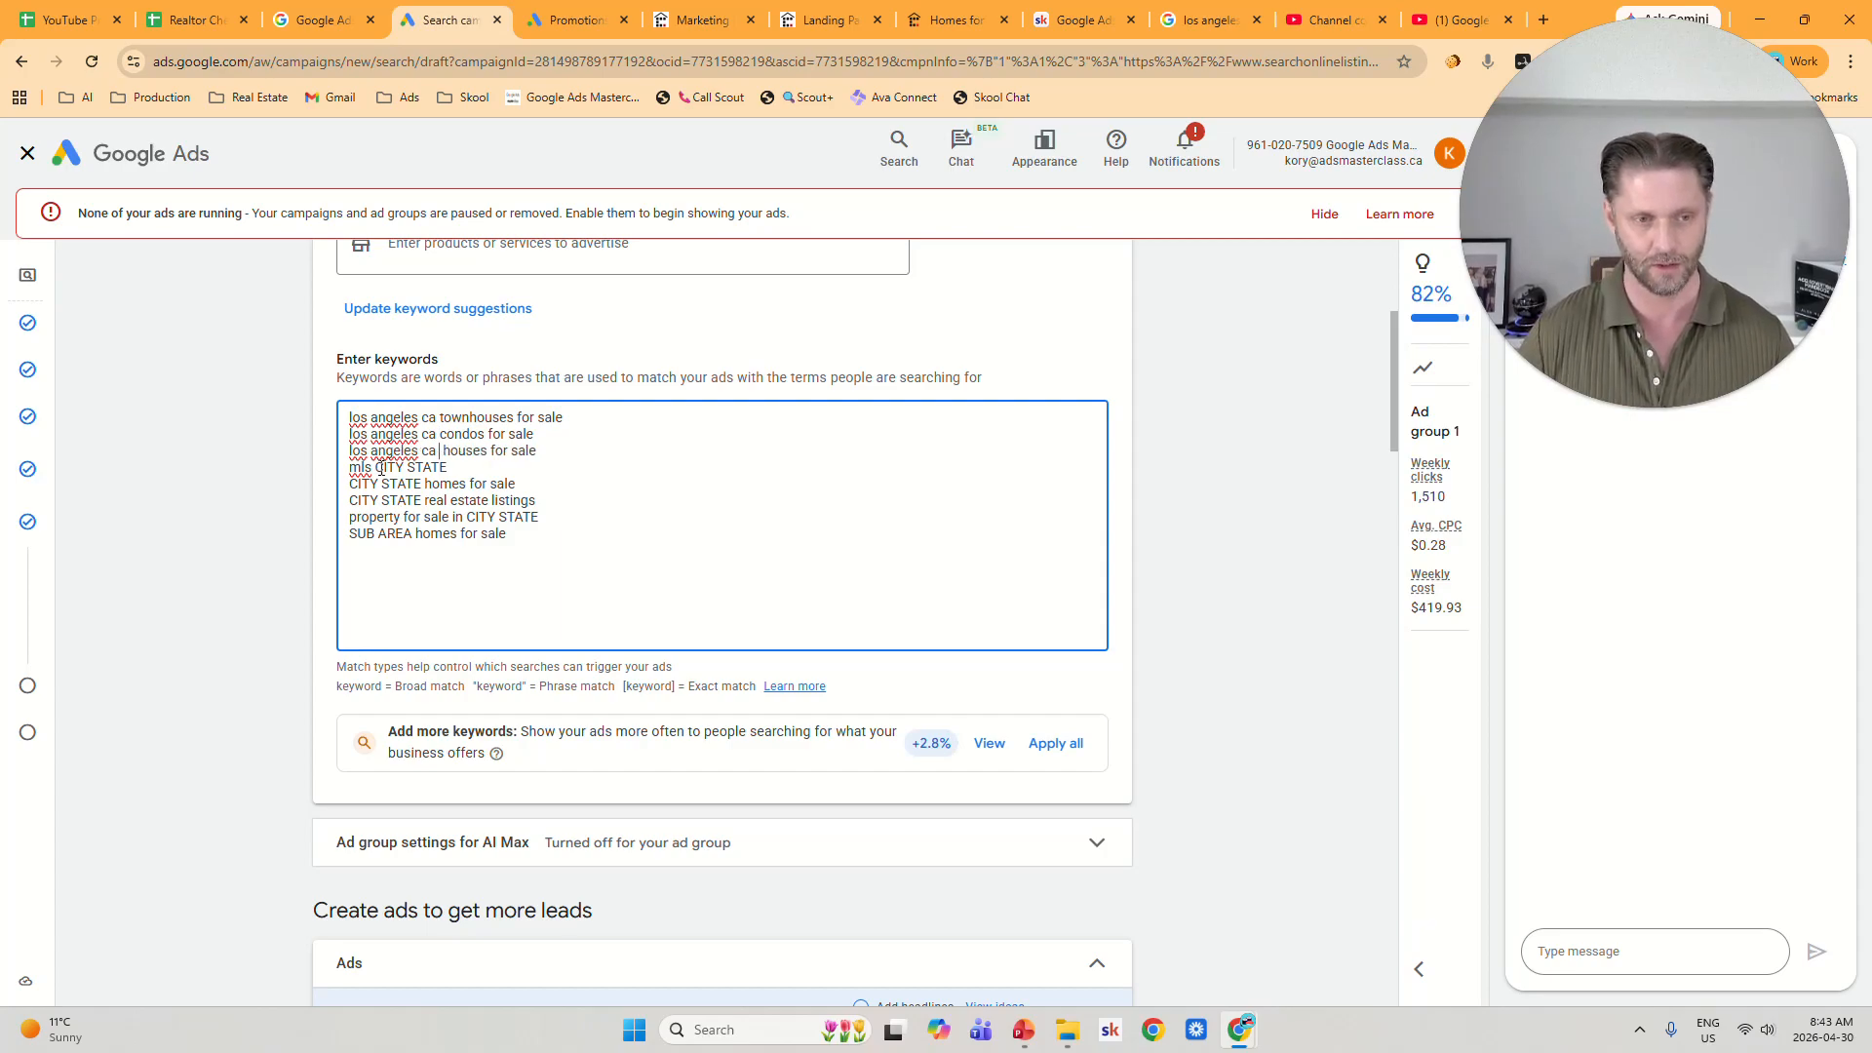
# Delete the "mls CITY STATE" keyword and its line from the keyword list.
pyautogui.moveTo(500, 471); pyautogui.dragTo(193, 479)
pyautogui.press('BackSpace')
pyautogui.press('BackSpace')
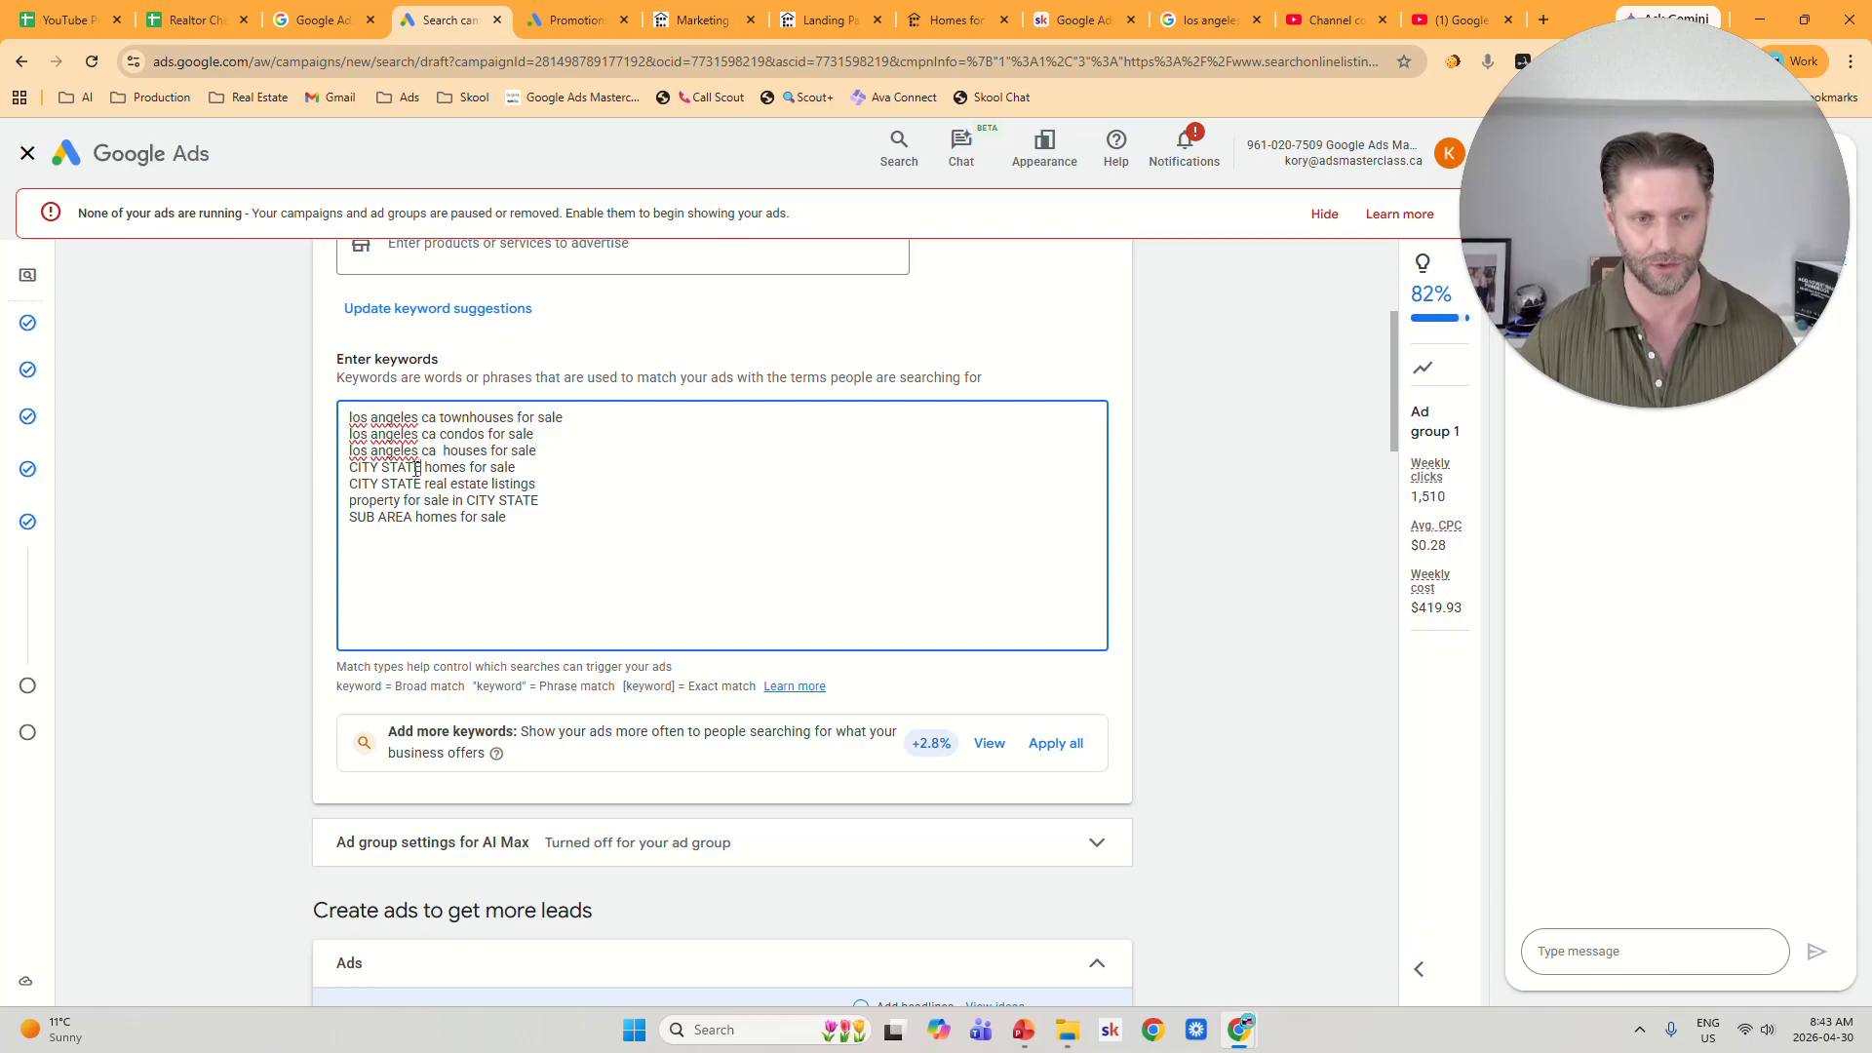
# Replace CITY STATE with "los angeles ca" in the homes for sale, real estate listings and property for sale keywords.
pyautogui.moveTo(421, 467); pyautogui.dragTo(341, 488)
pyautogui.hotkey('ctrl', 'v')
pyautogui.hotkey('ctrl', 'v')
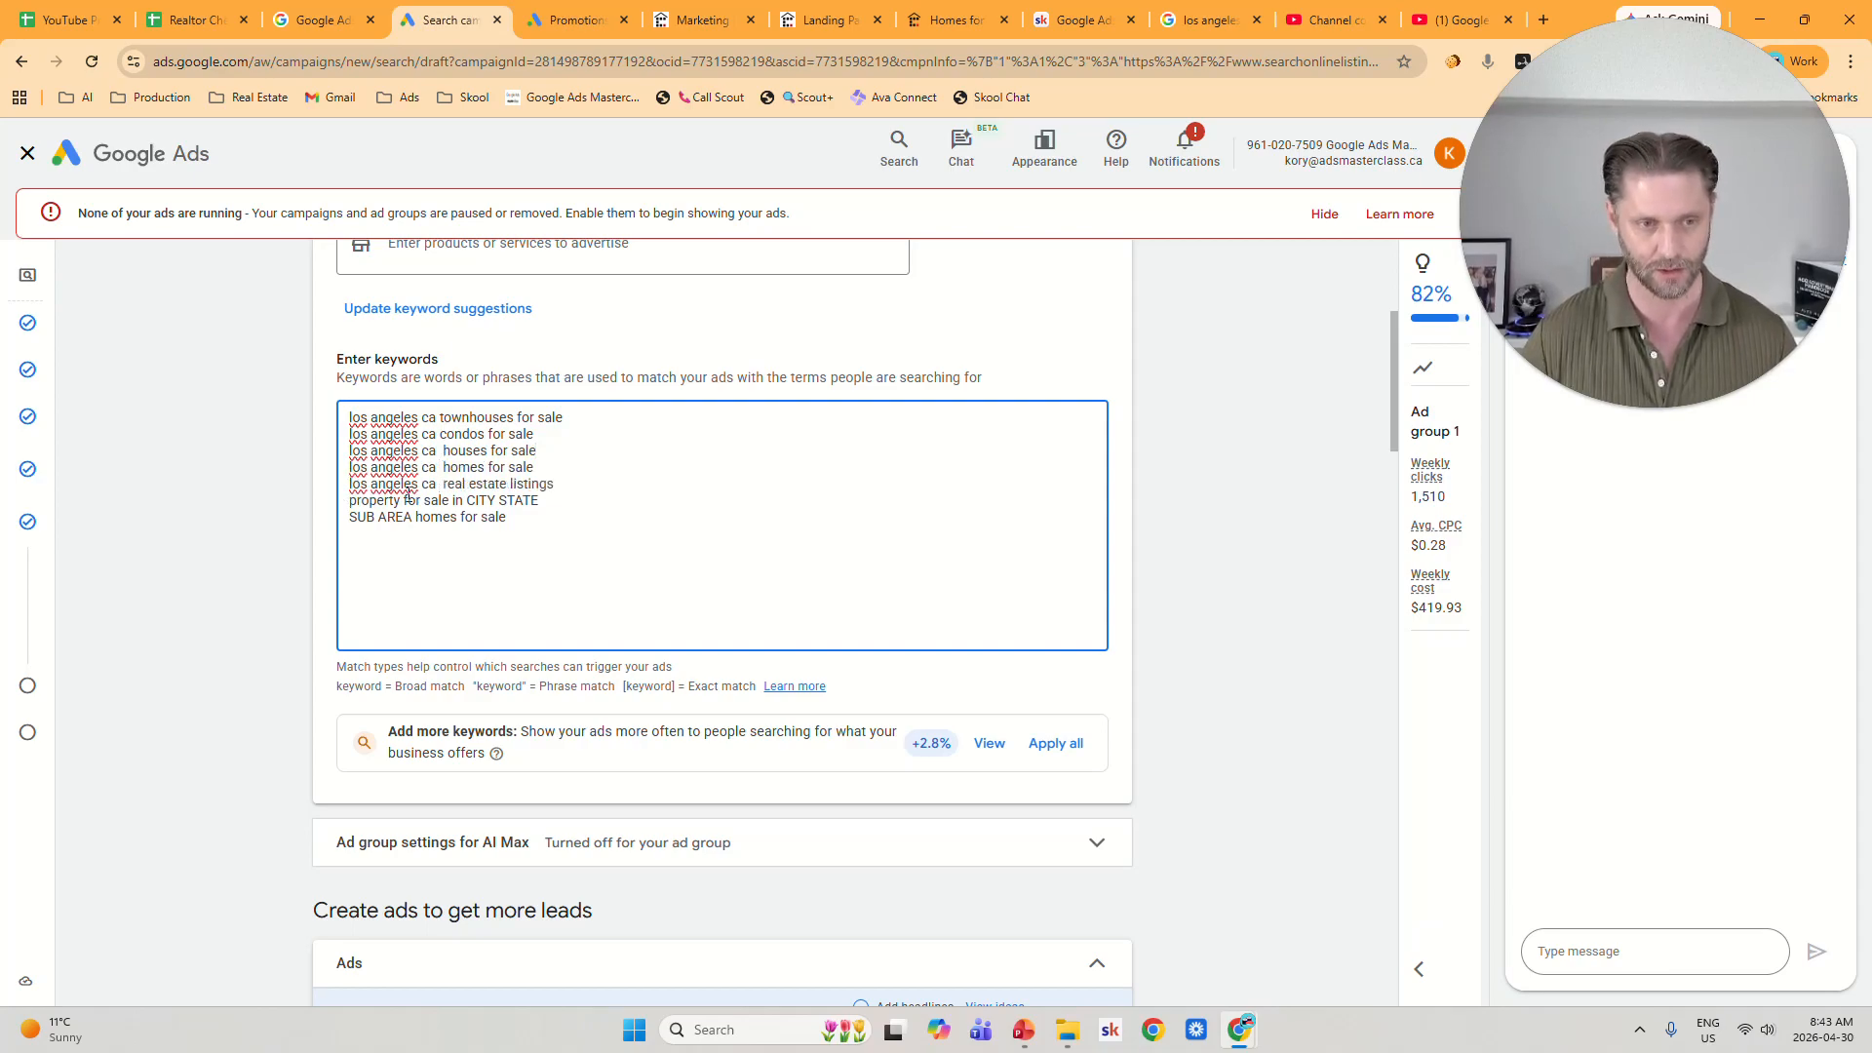
pyautogui.moveTo(466, 500); pyautogui.dragTo(589, 499)
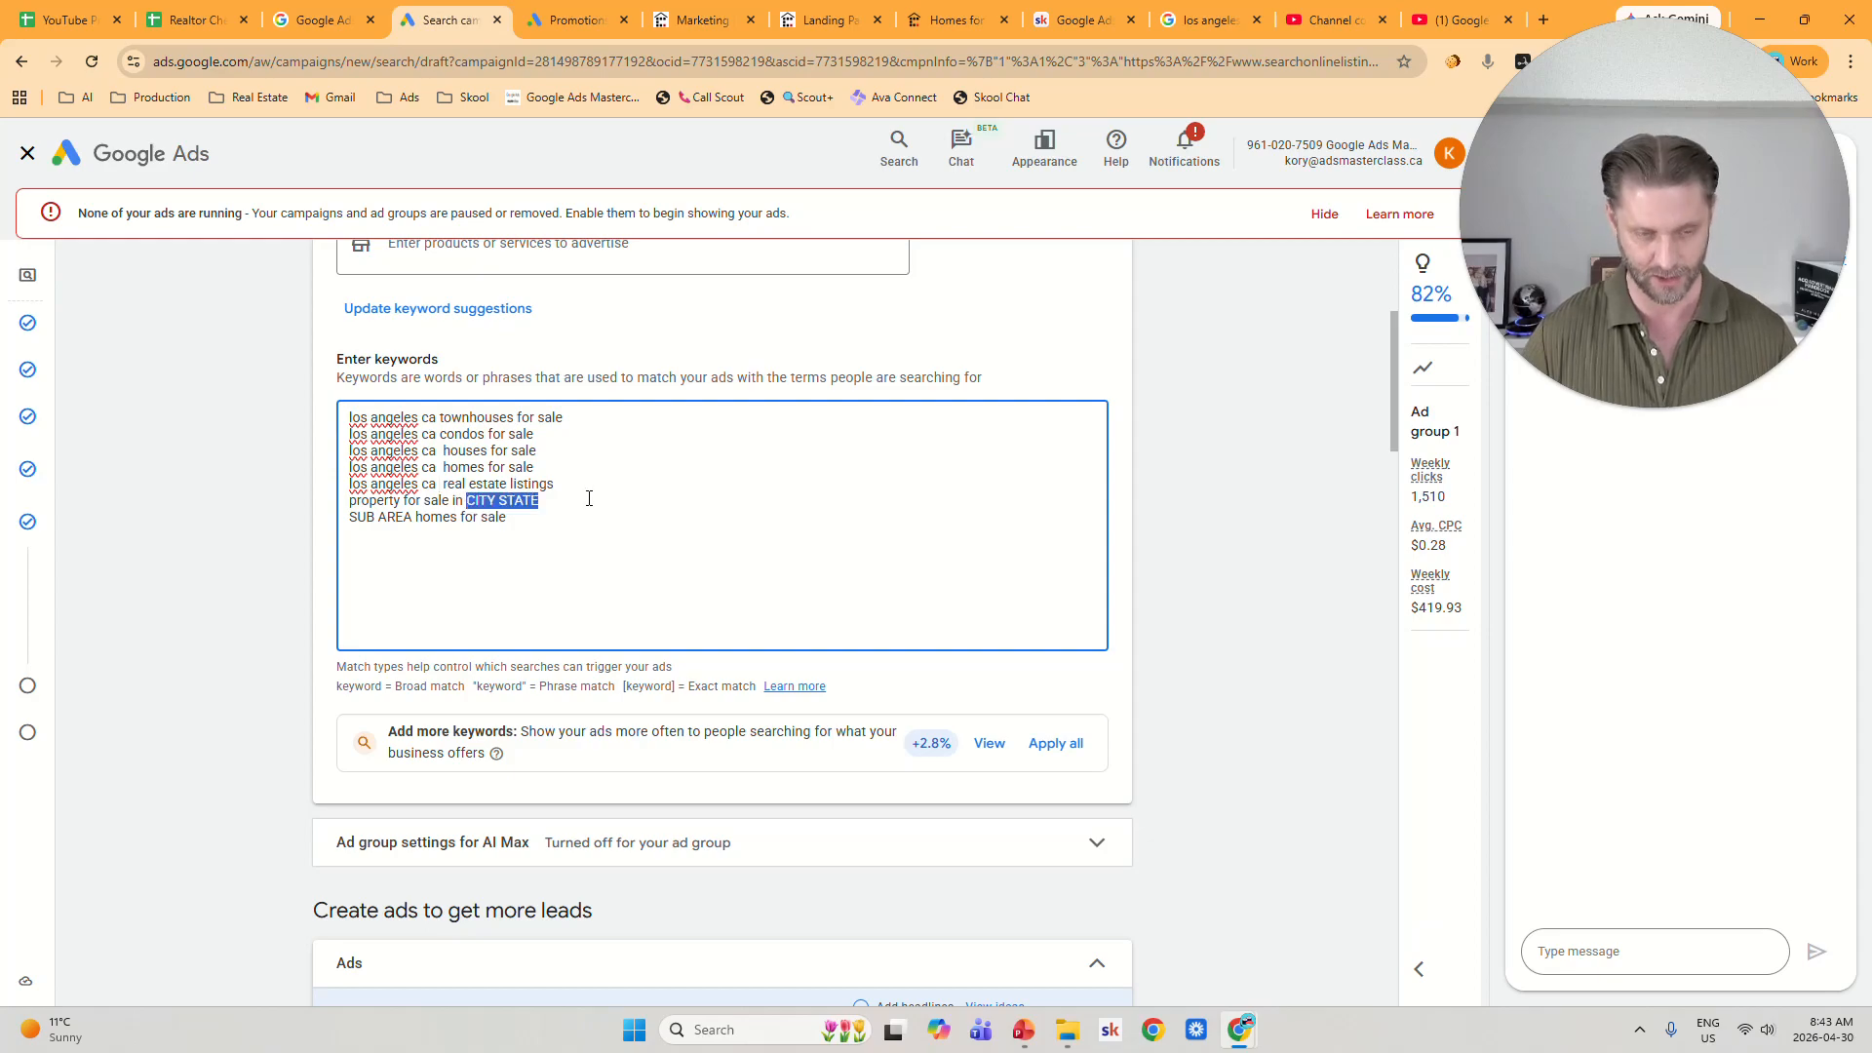
pyautogui.write('los angeles ca')
# Replace SUB AREA in the last homes for sale keyword with "beverly hills ca".
pyautogui.moveTo(413, 517); pyautogui.dragTo(349, 523)
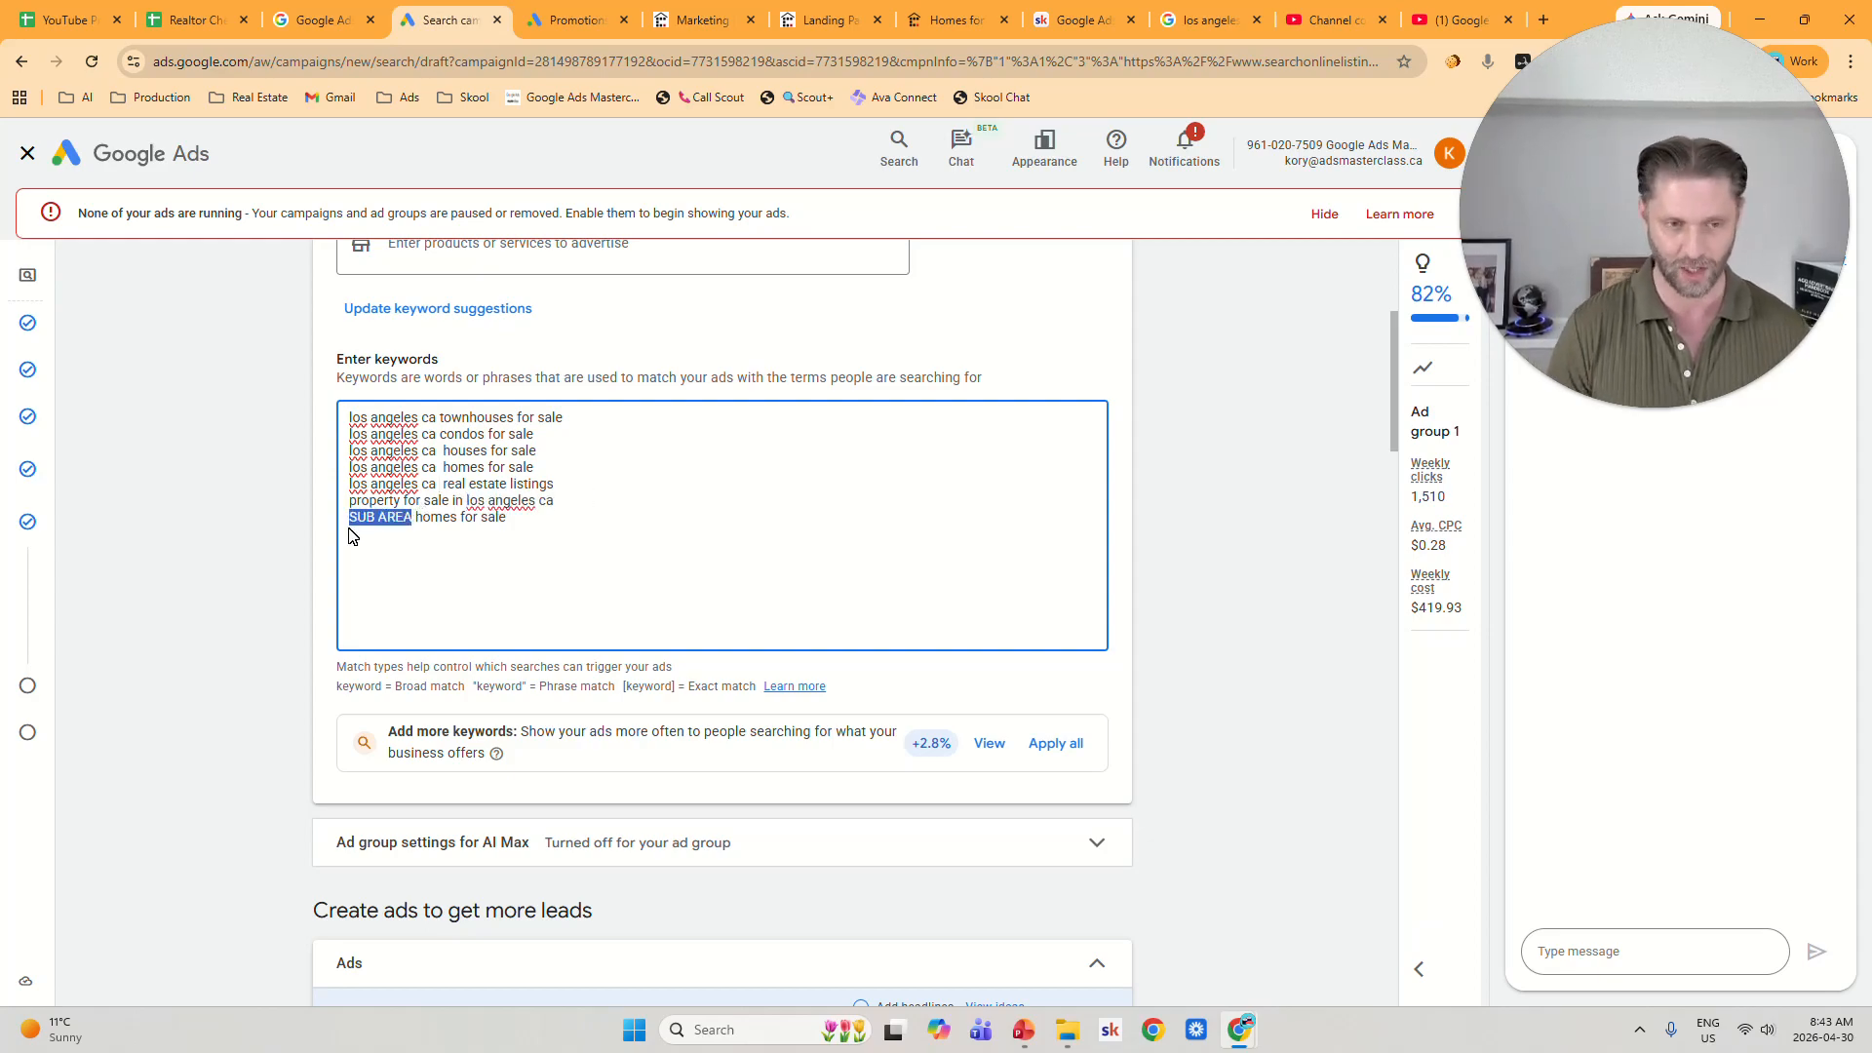
pyautogui.write('bel')
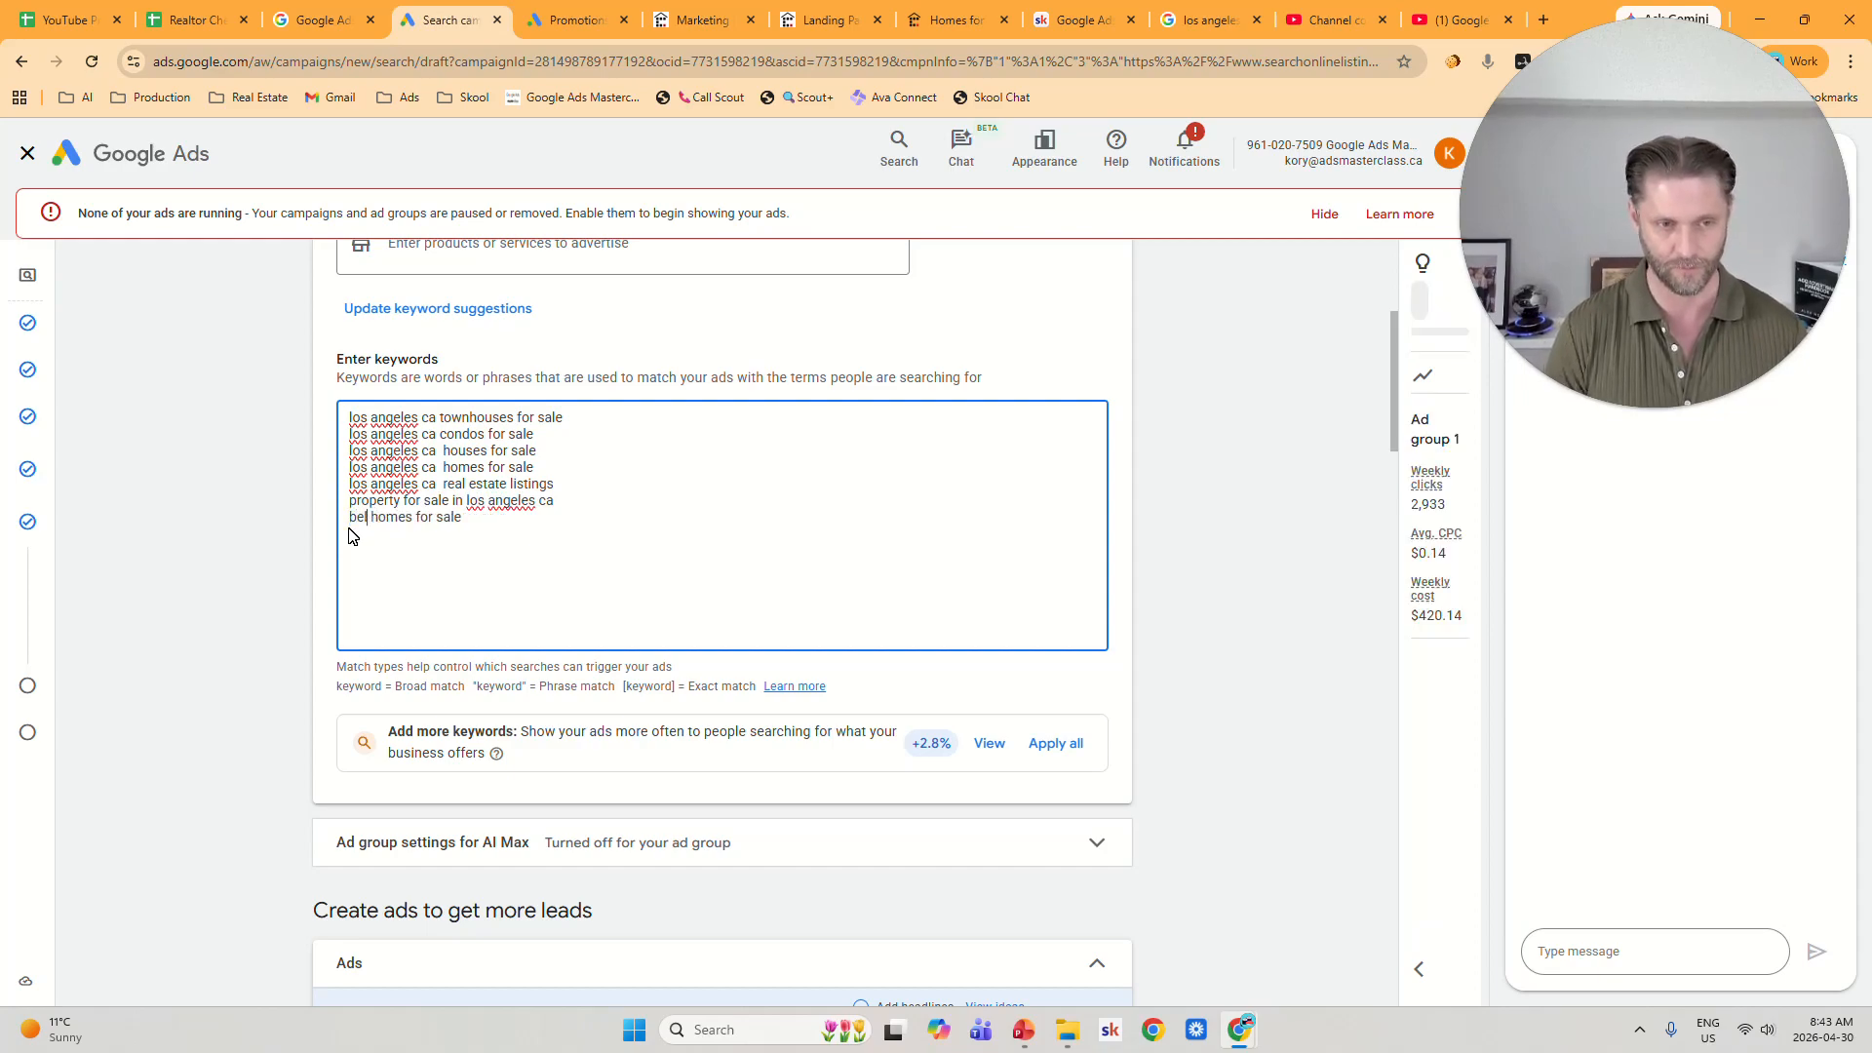
pyautogui.press('BackSpace')
pyautogui.write('verlr')
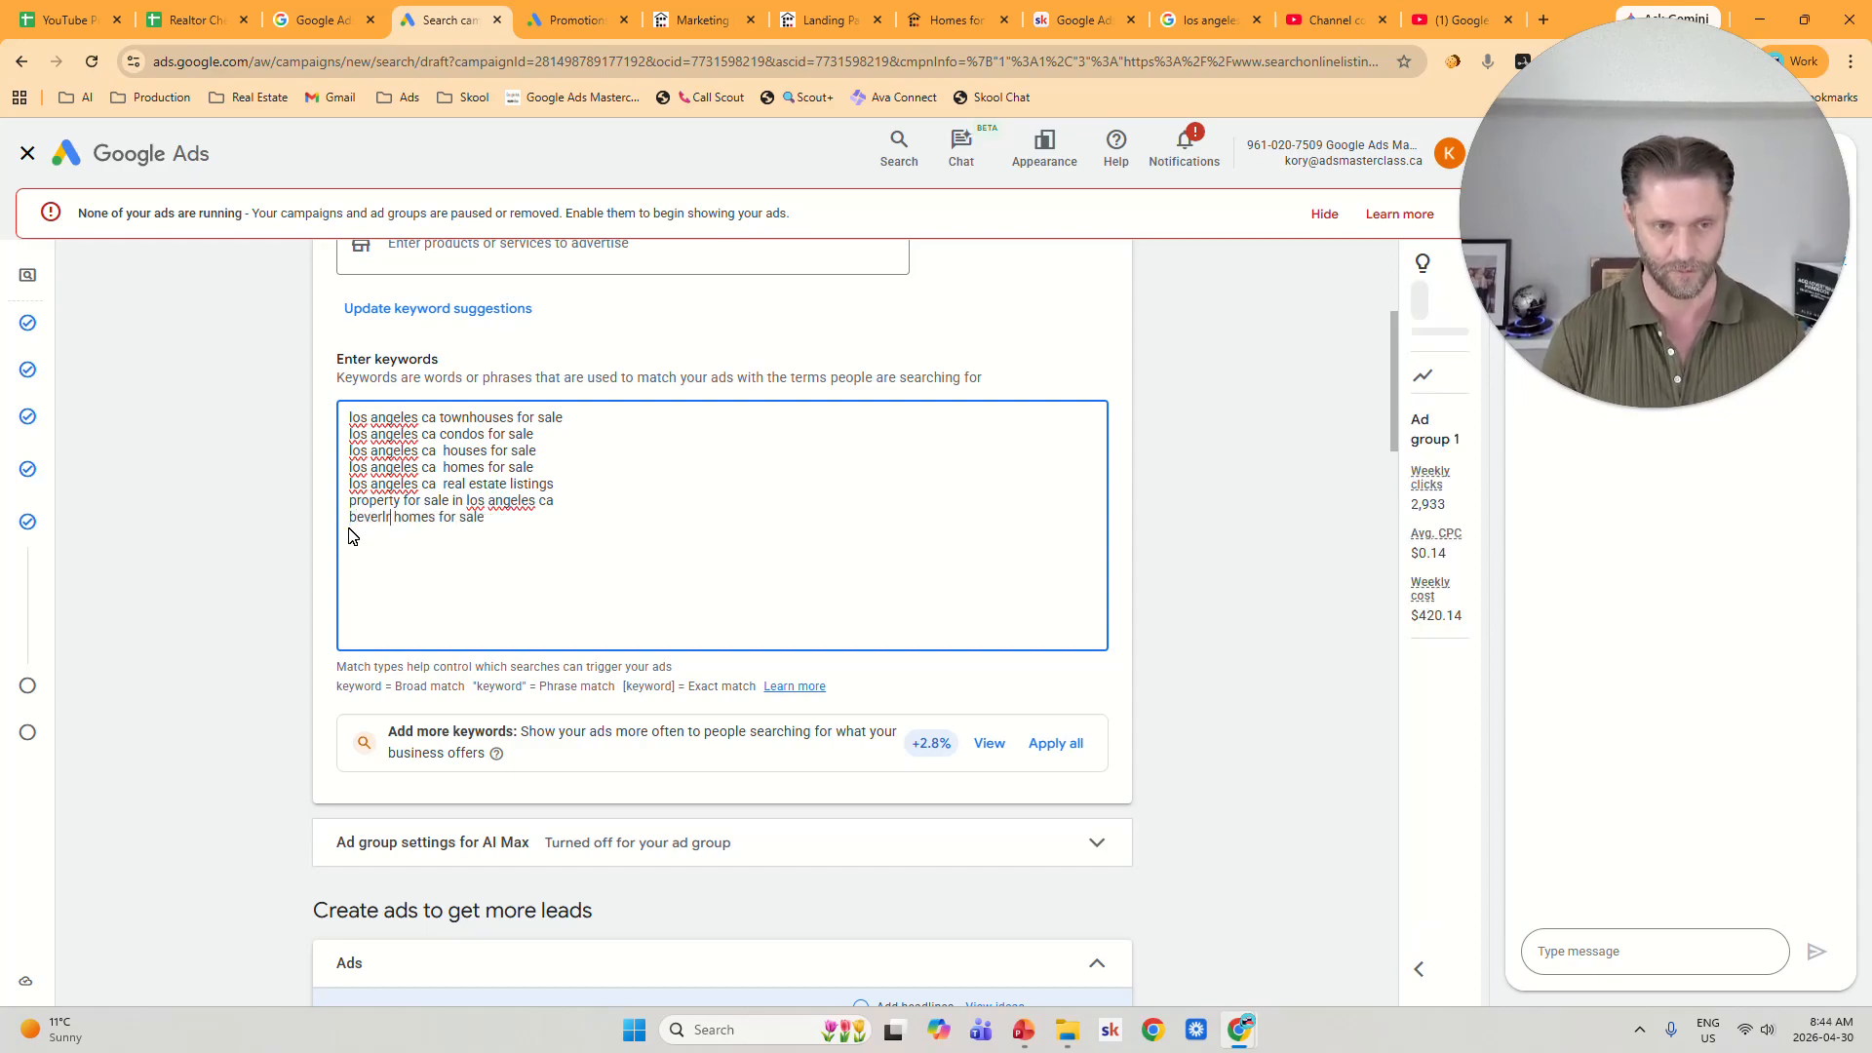
pyautogui.press('BackSpace')
pyautogui.write('y')
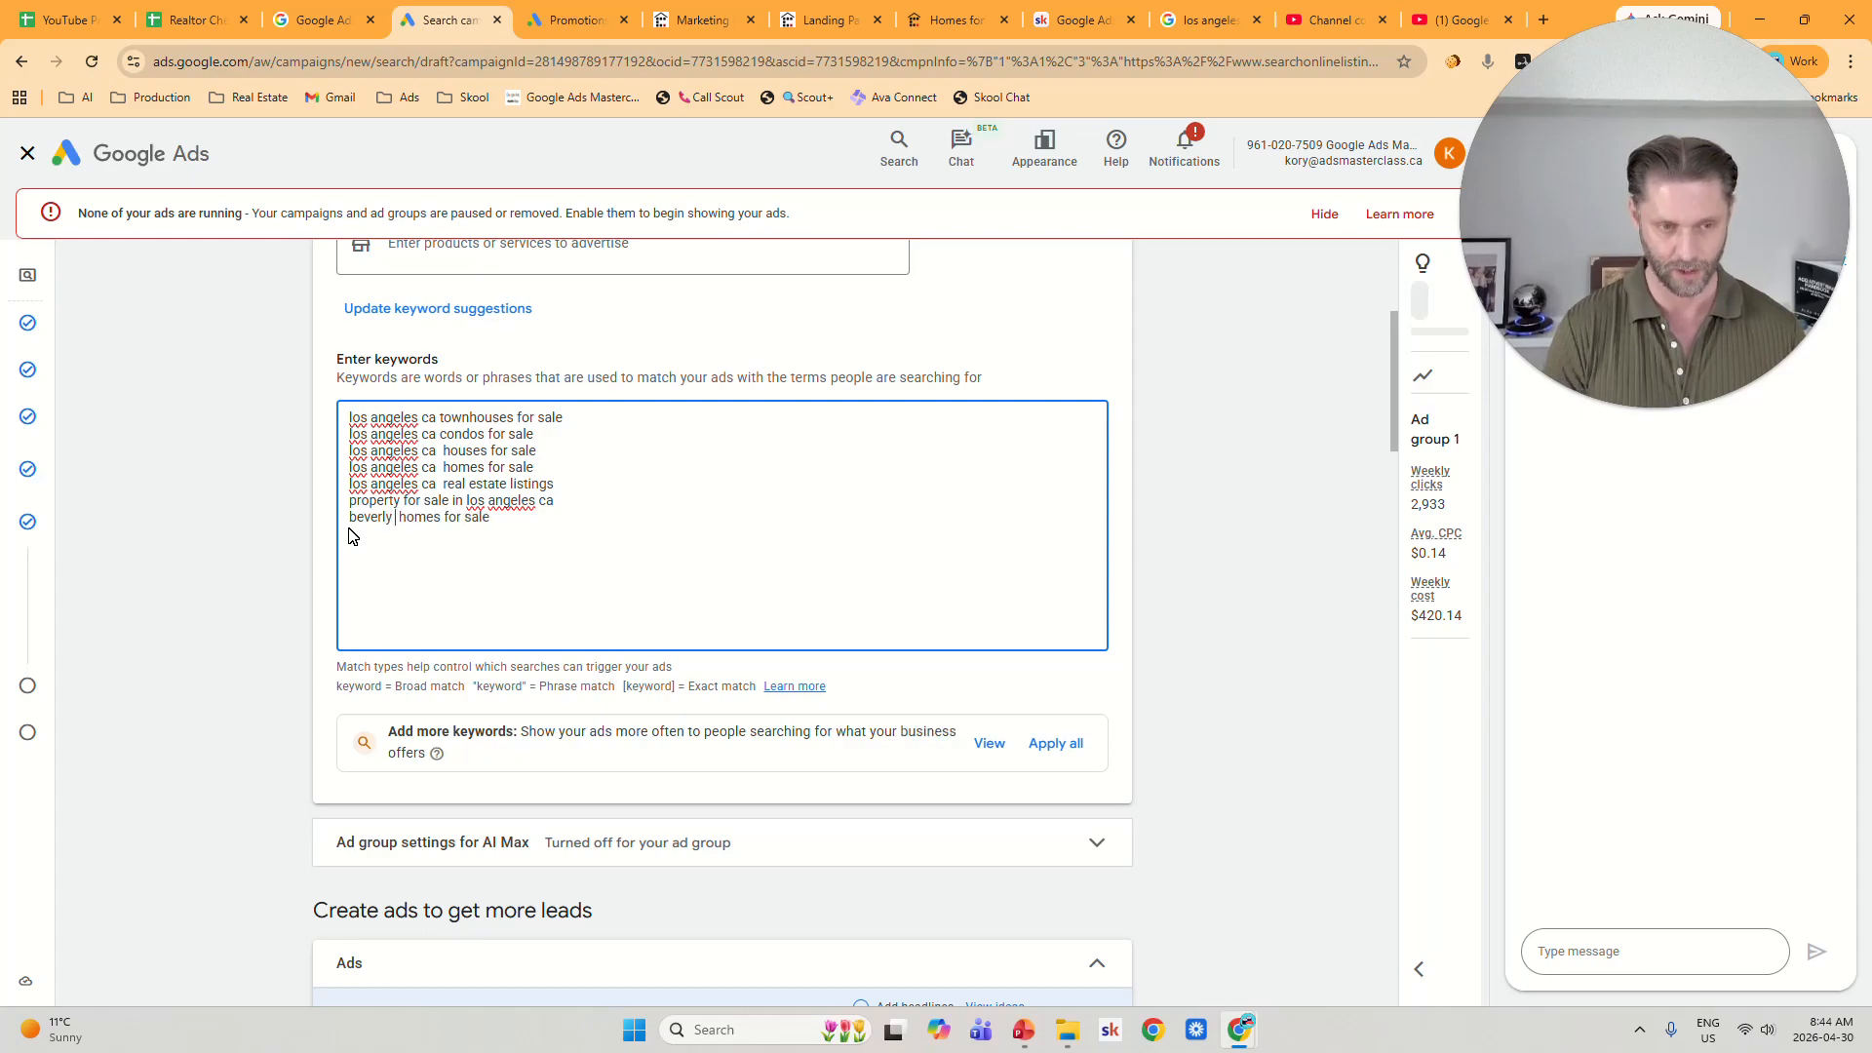
pyautogui.write(' hills ca')
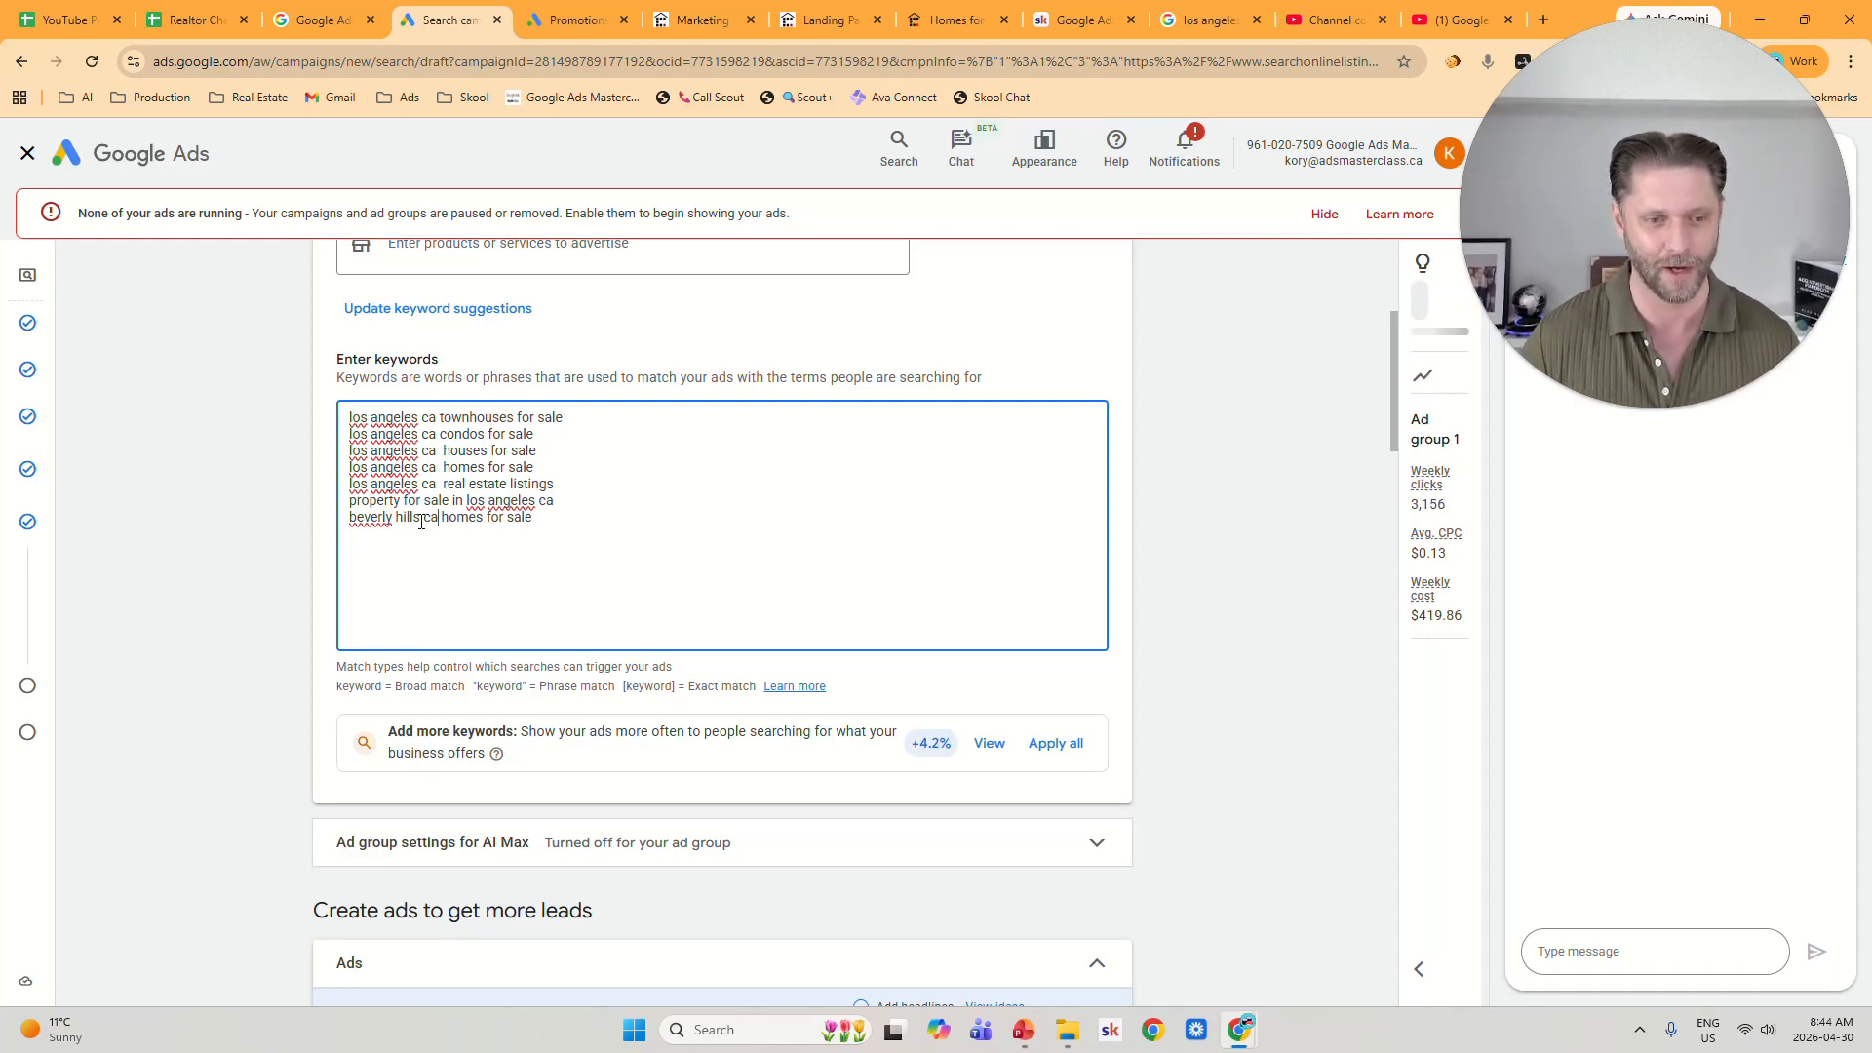
pyautogui.click(1454, 688)
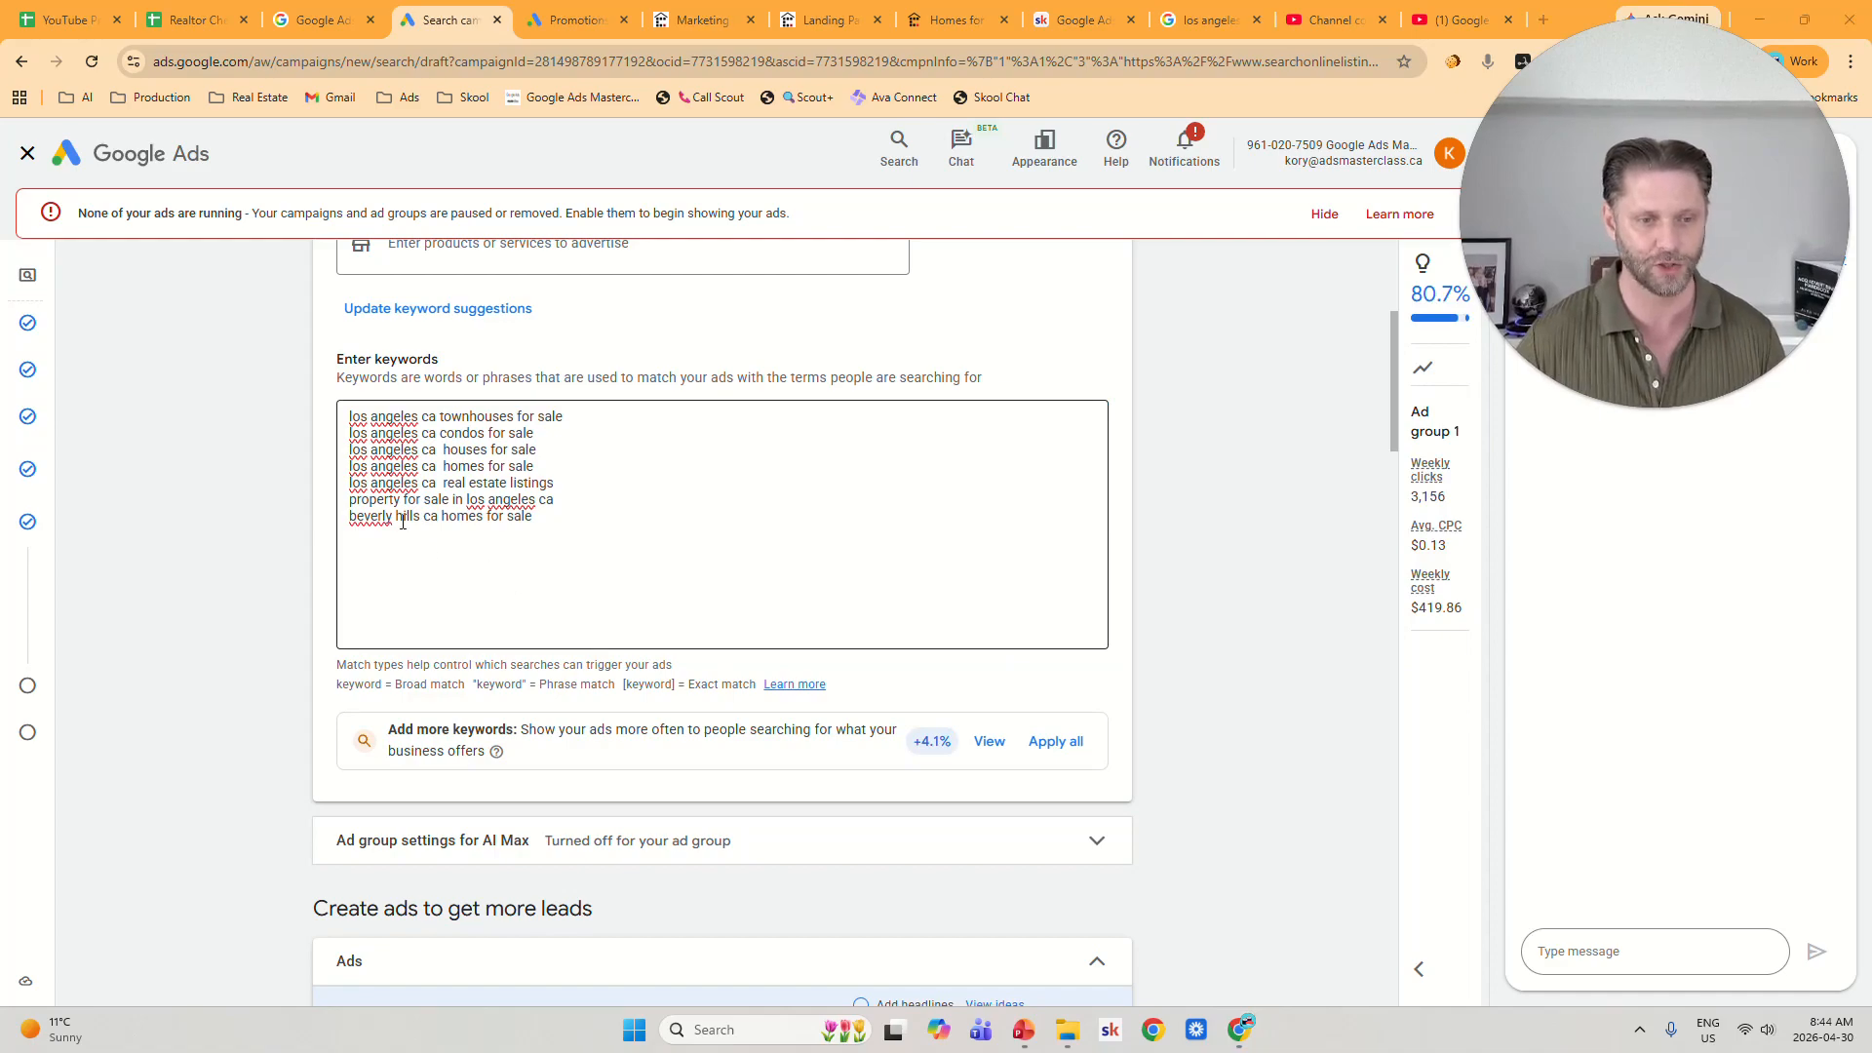
pyautogui.moveTo(424, 516); pyautogui.dragTo(349, 517)
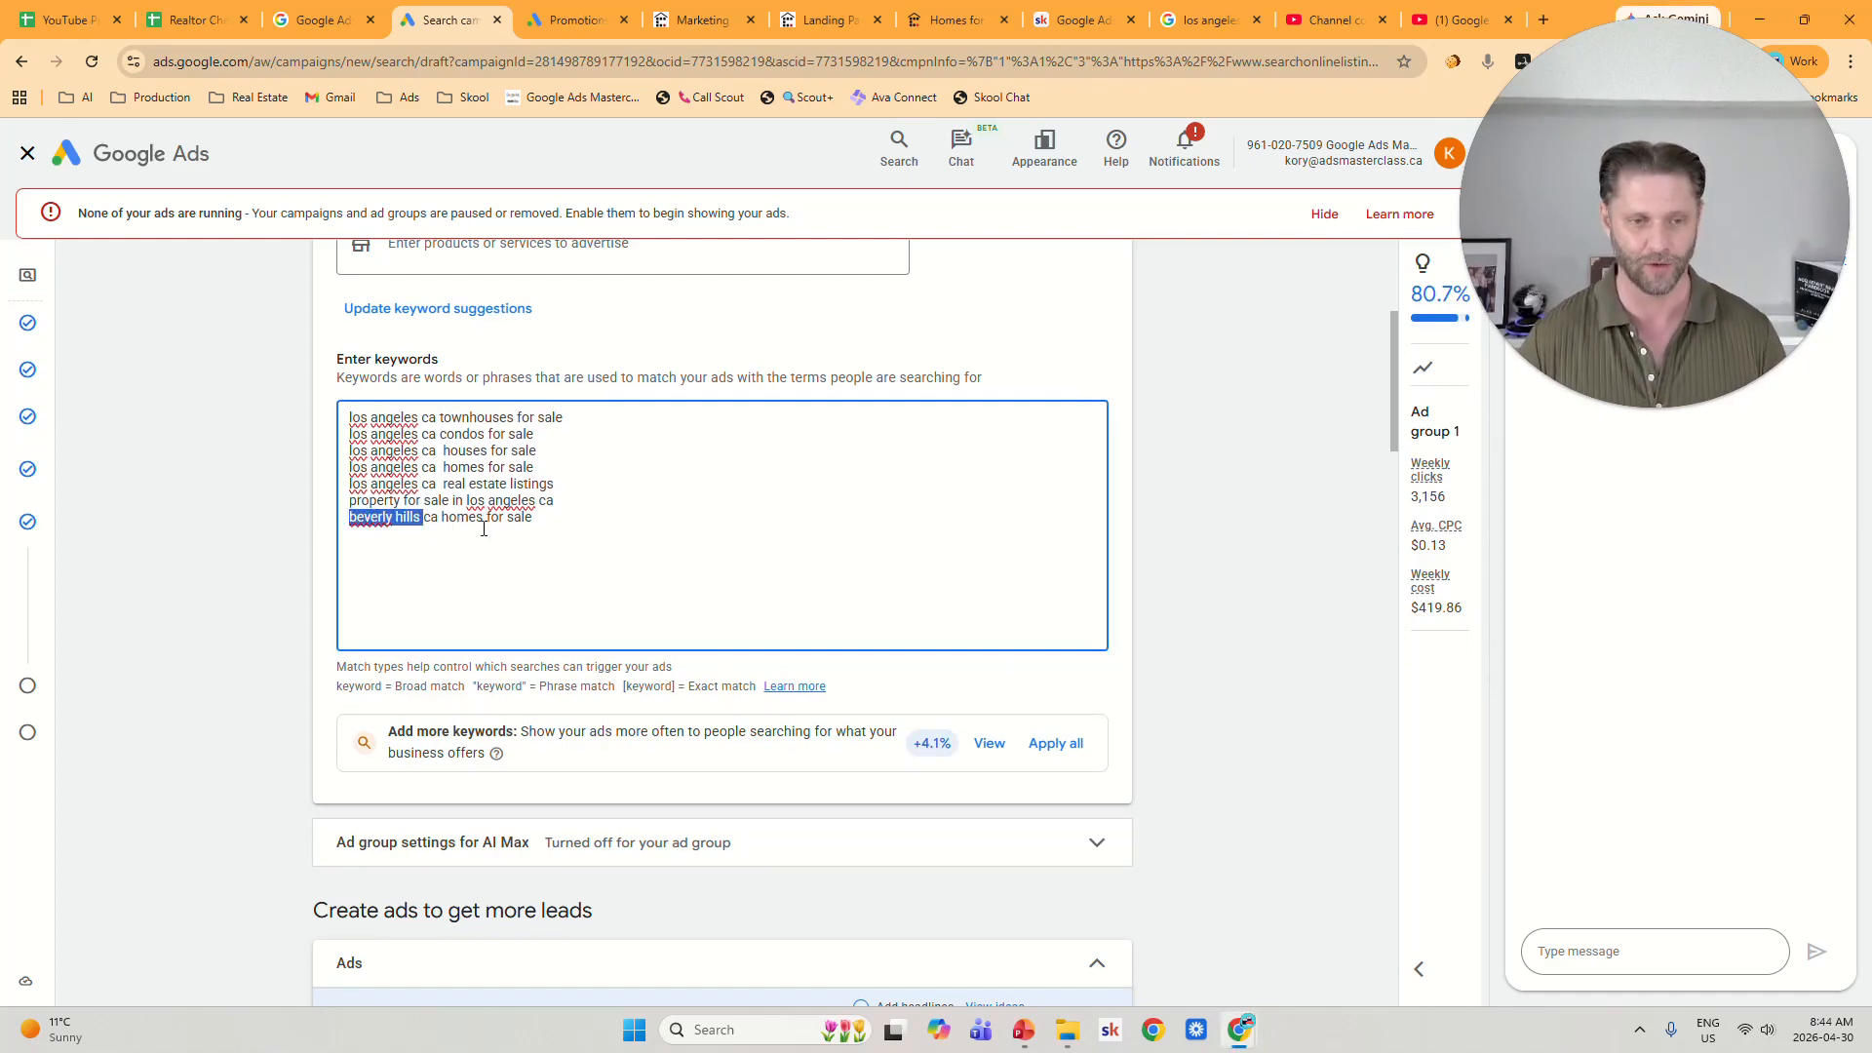
# Examine the ad's final URL, checking its domain and the landing page path at its end.
pyautogui.scroll(-4, 1248, 563)
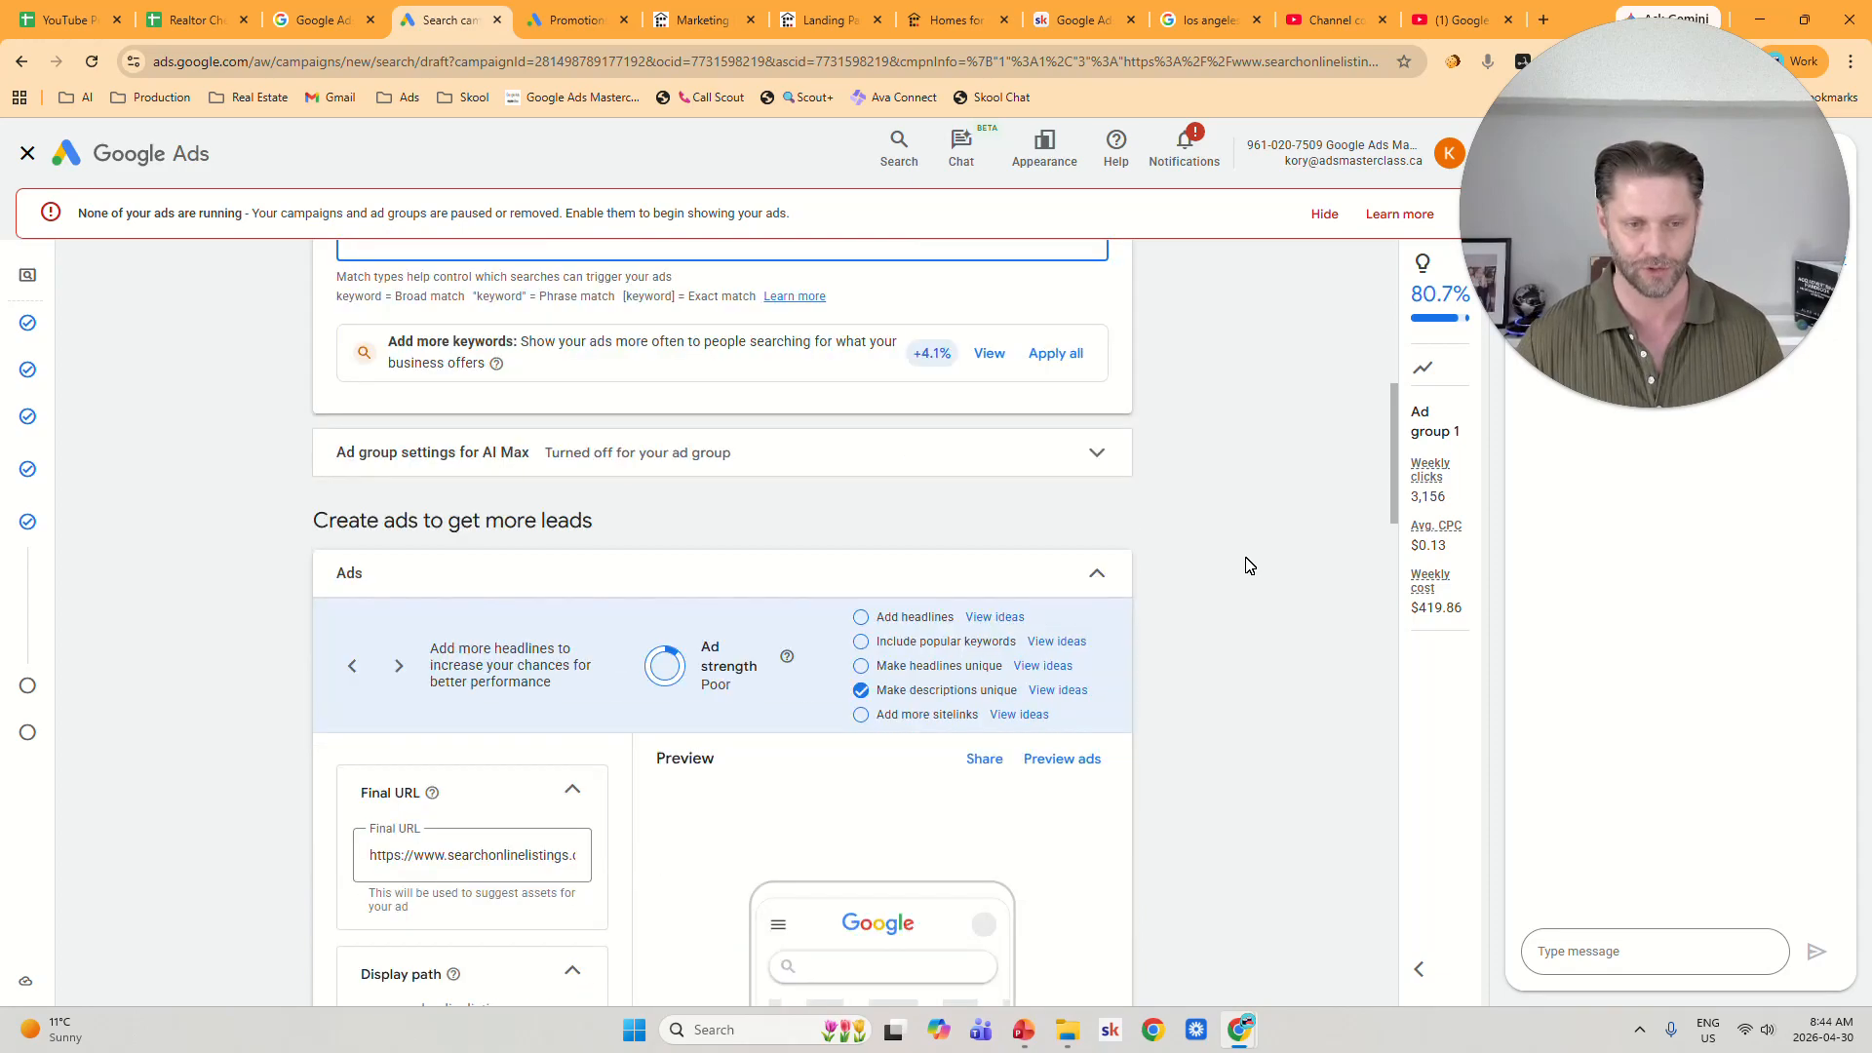
pyautogui.scroll(-2, 1247, 563)
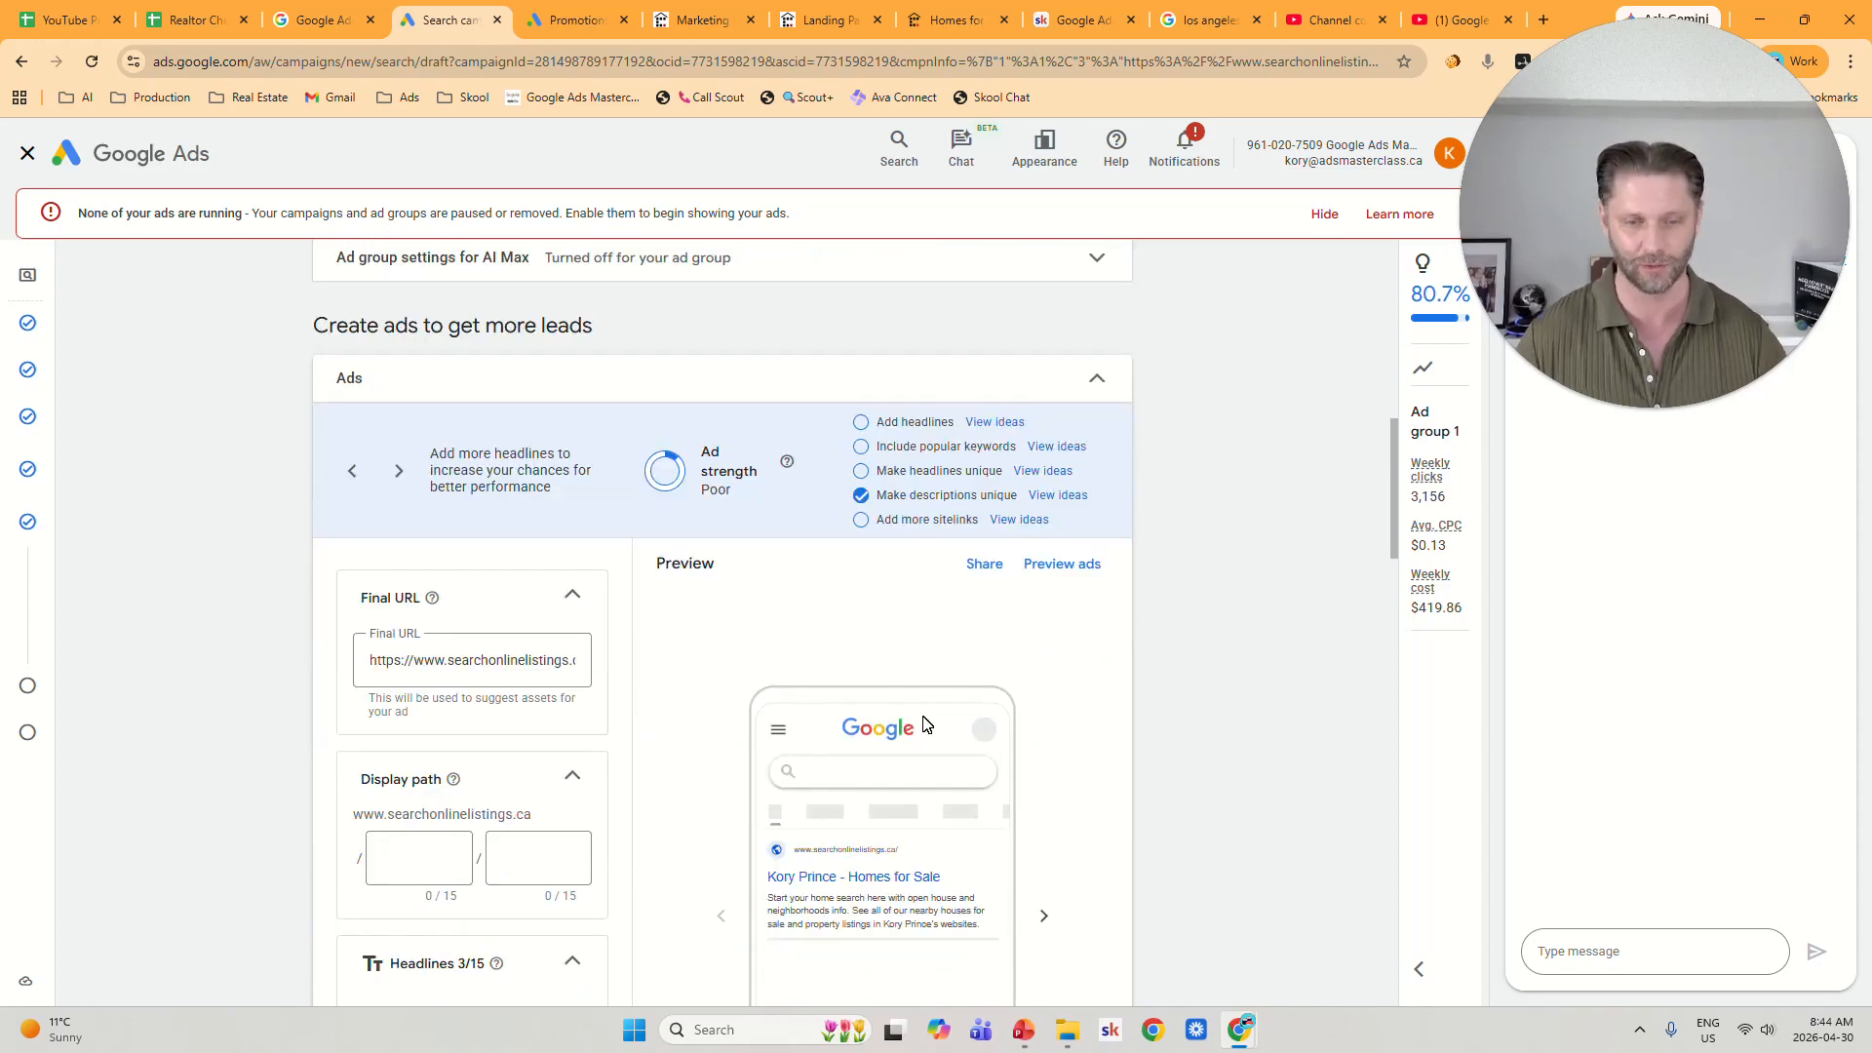
pyautogui.scroll(-1, 1079, 704)
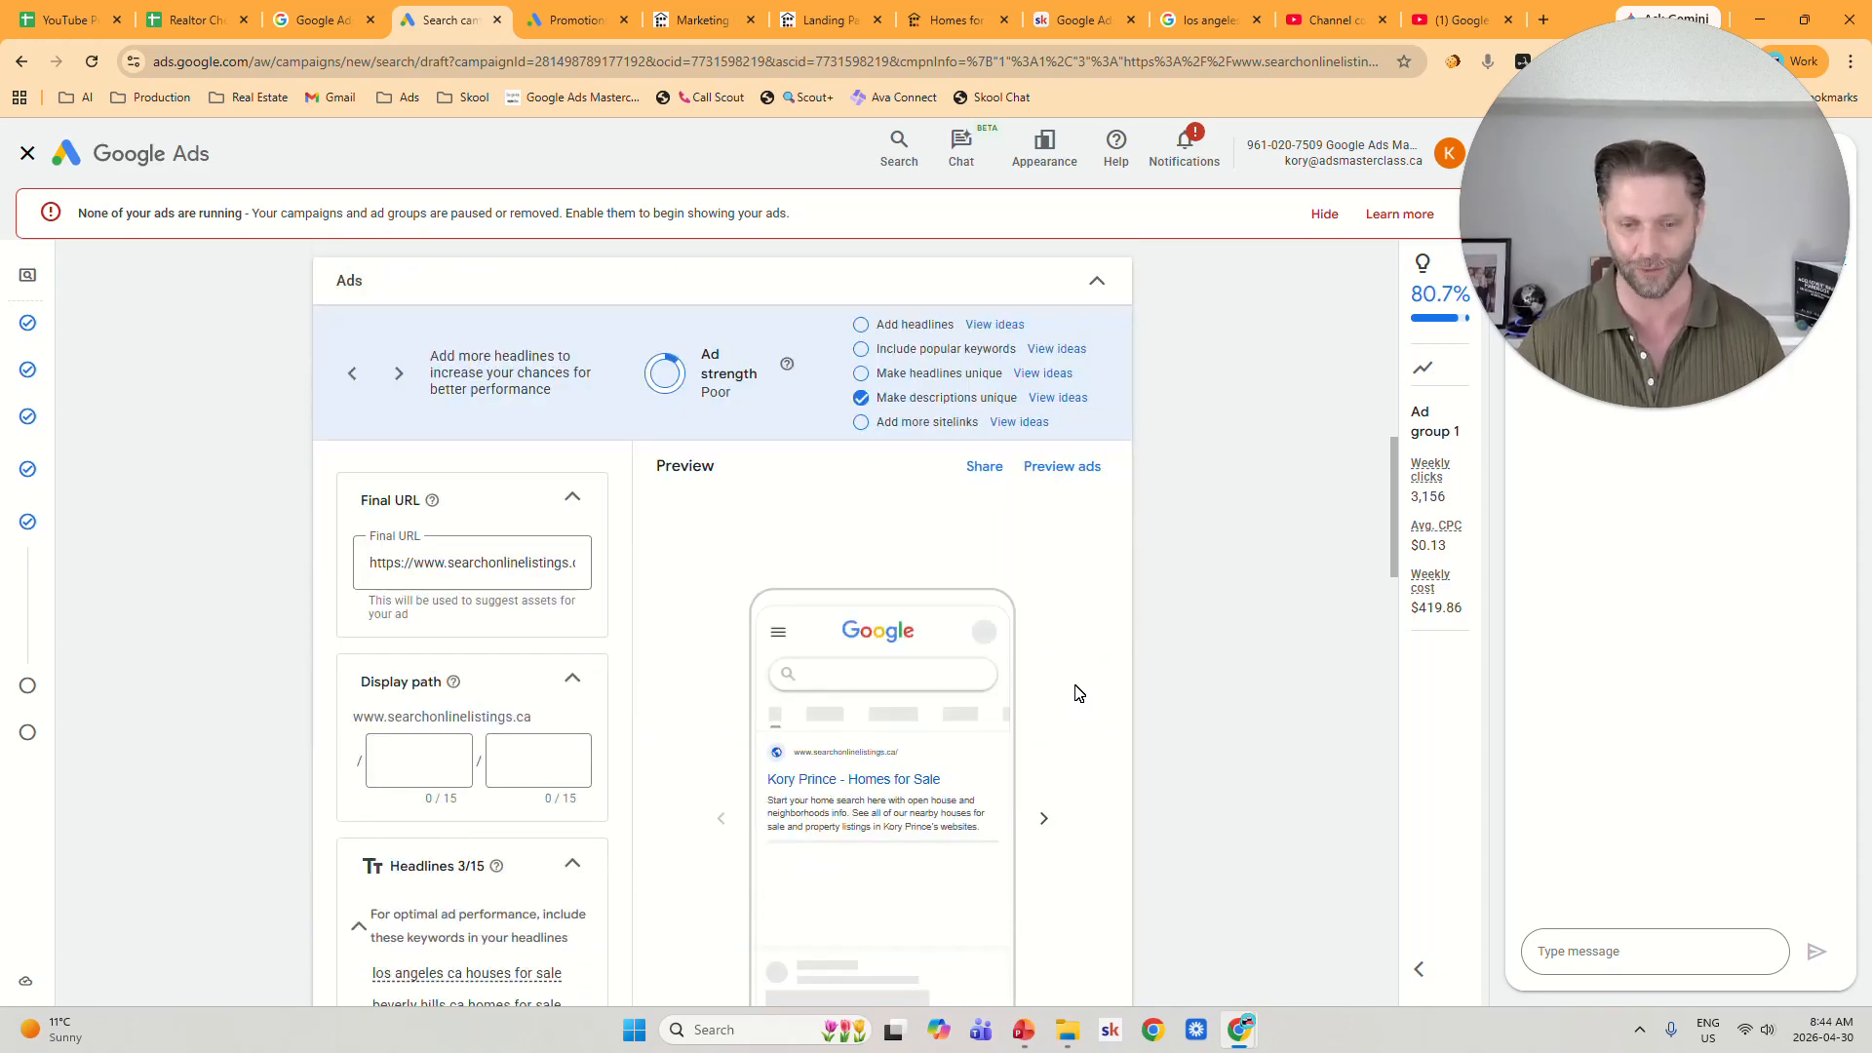
pyautogui.scroll(-1, 1078, 705)
pyautogui.click(476, 477)
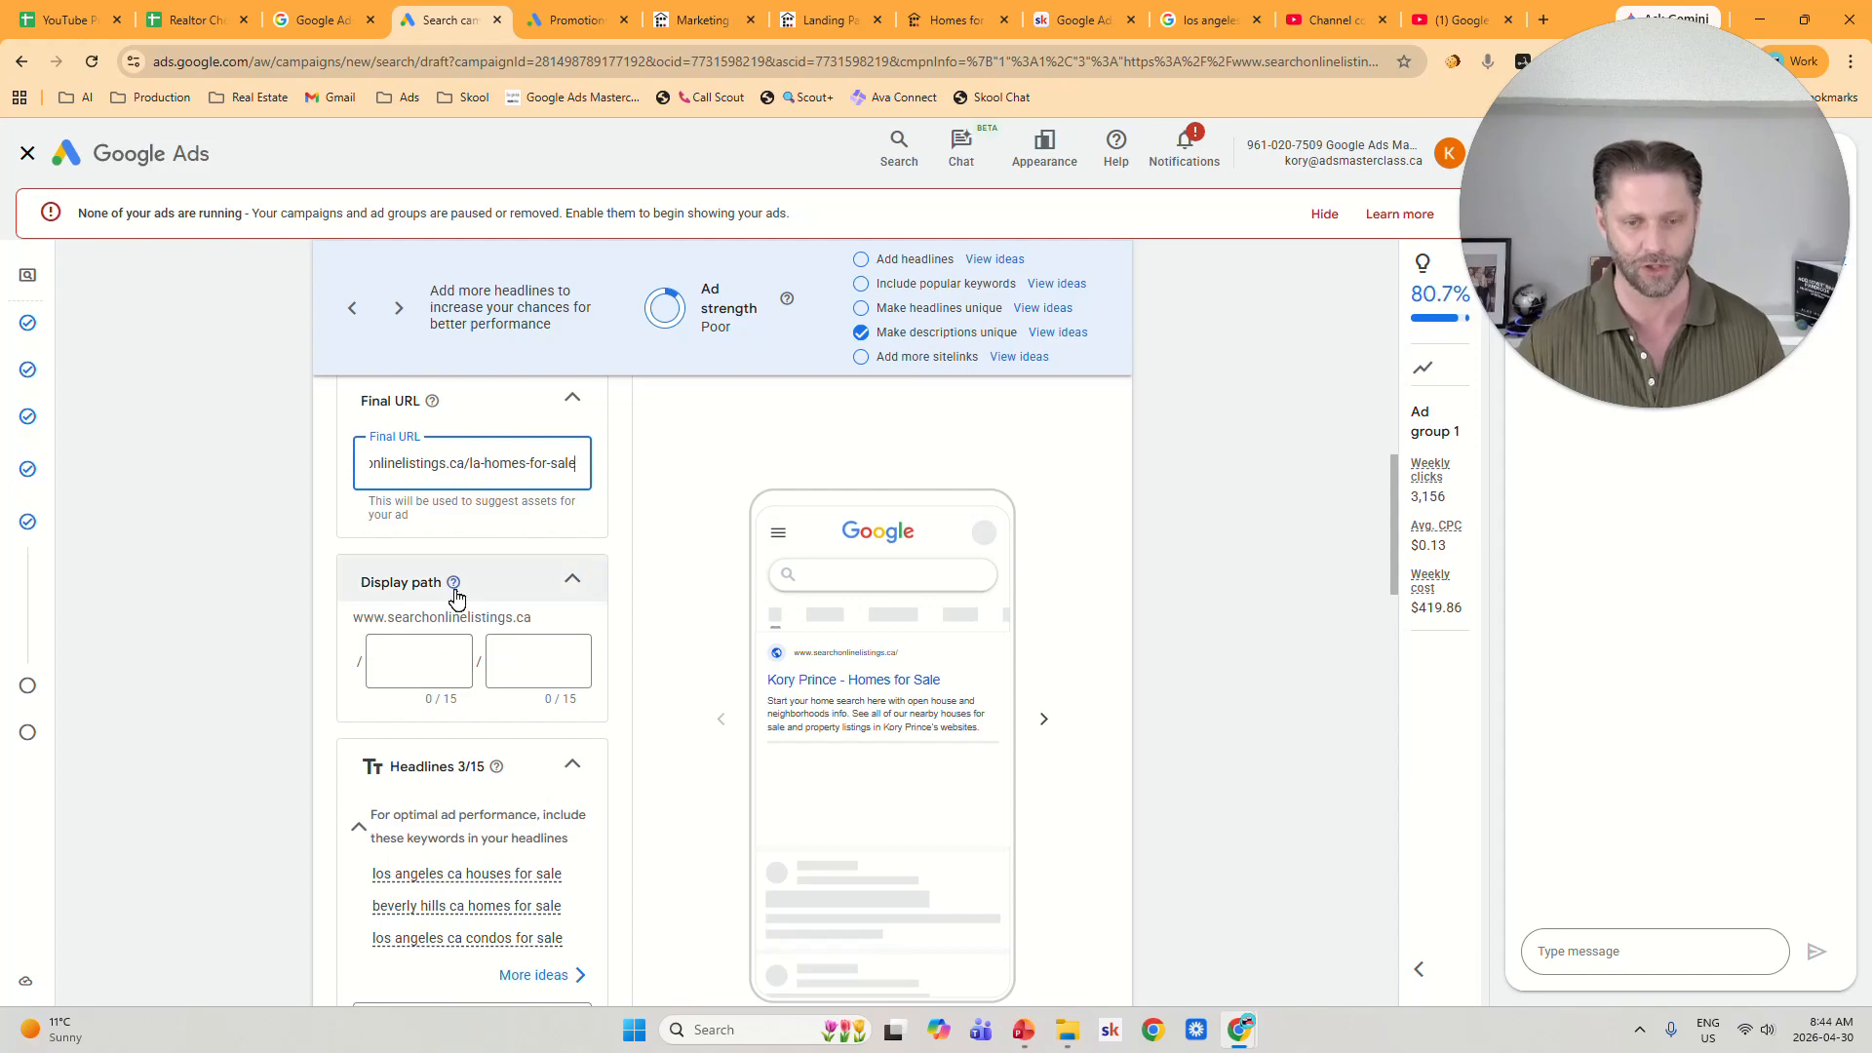
pyautogui.tripleClick(459, 464)
pyautogui.hotkey('shift', 'Right')
pyautogui.hotkey('shift', 'Right')
pyautogui.hotkey('shift', 'Right')
pyautogui.hotkey('shift', 'Right')
pyautogui.hotkey('shift', 'Right')
pyautogui.hotkey('shift', 'Right')
pyautogui.hotkey('shift', 'Right')
pyautogui.hotkey('shift', 'Right')
pyautogui.hotkey('shift', 'Right')
pyautogui.hotkey('shift', 'Right')
pyautogui.hotkey('shift', 'Right')
pyautogui.hotkey('shift', 'Right')
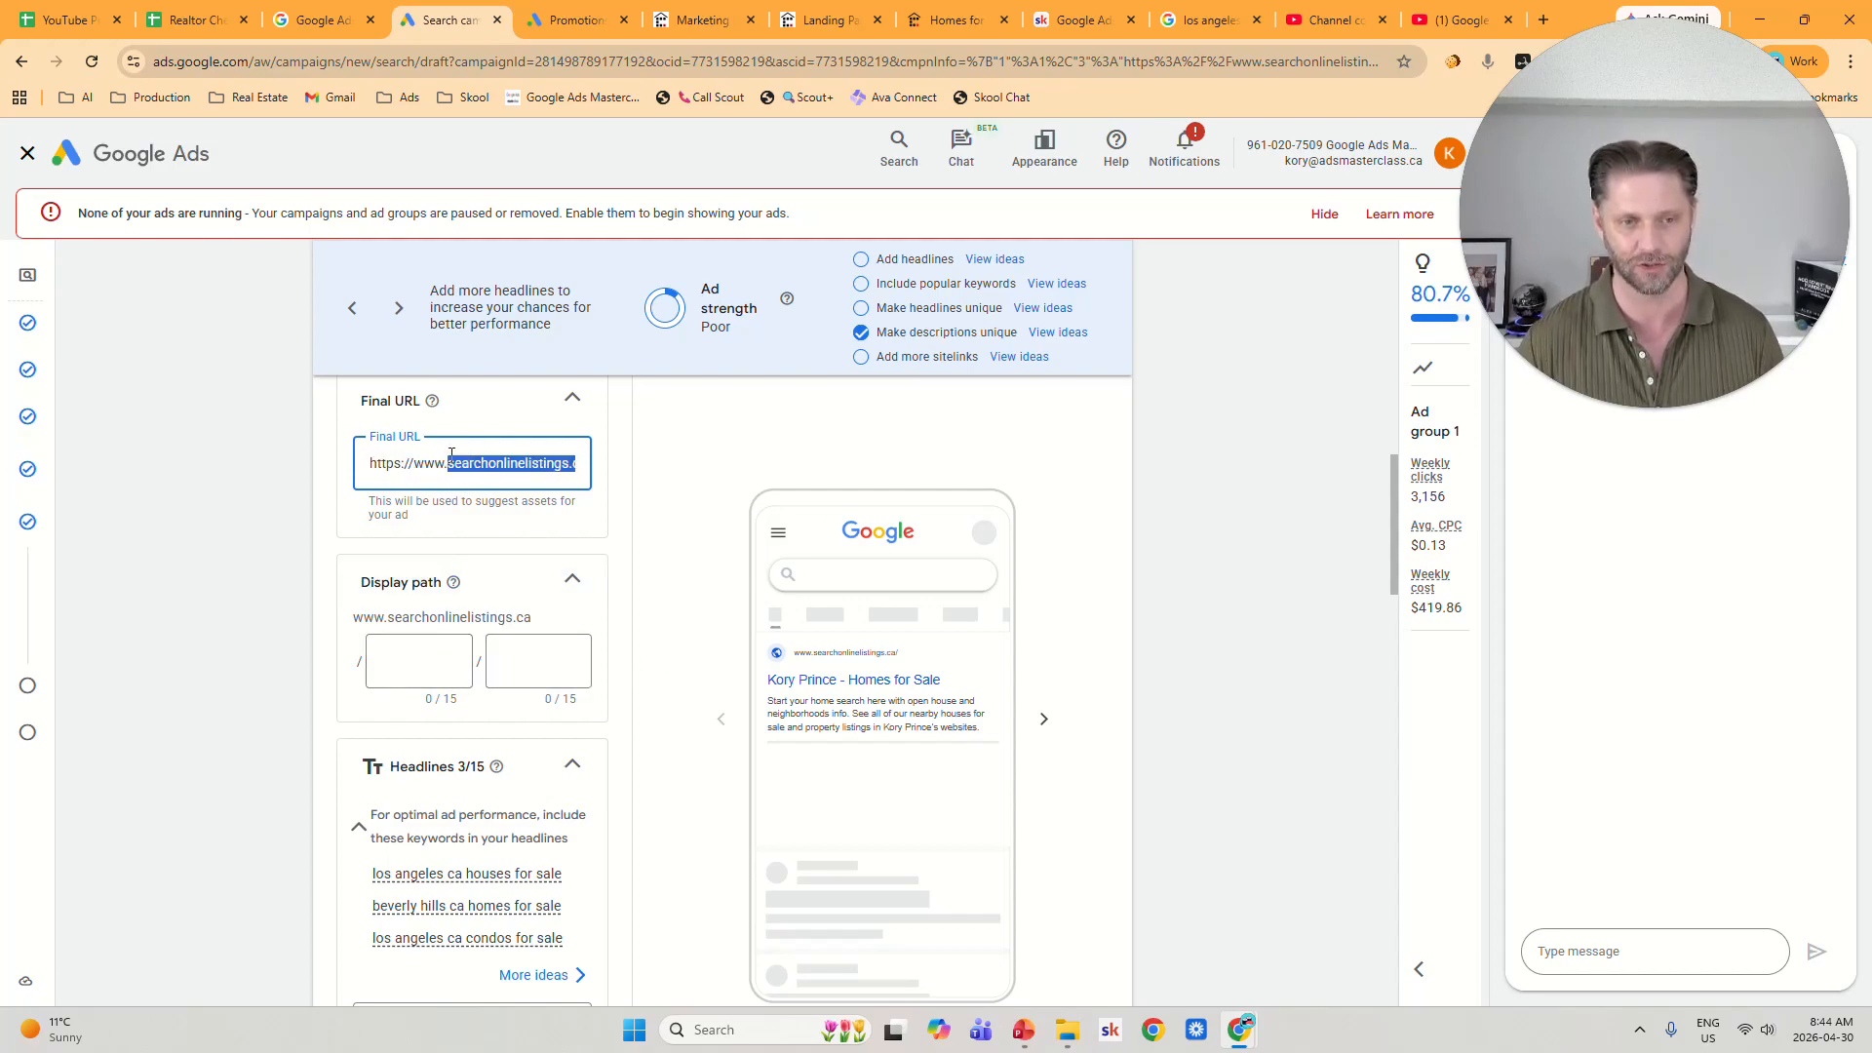
# Set the first part of the ad's display path to "la".
pyautogui.click(428, 662)
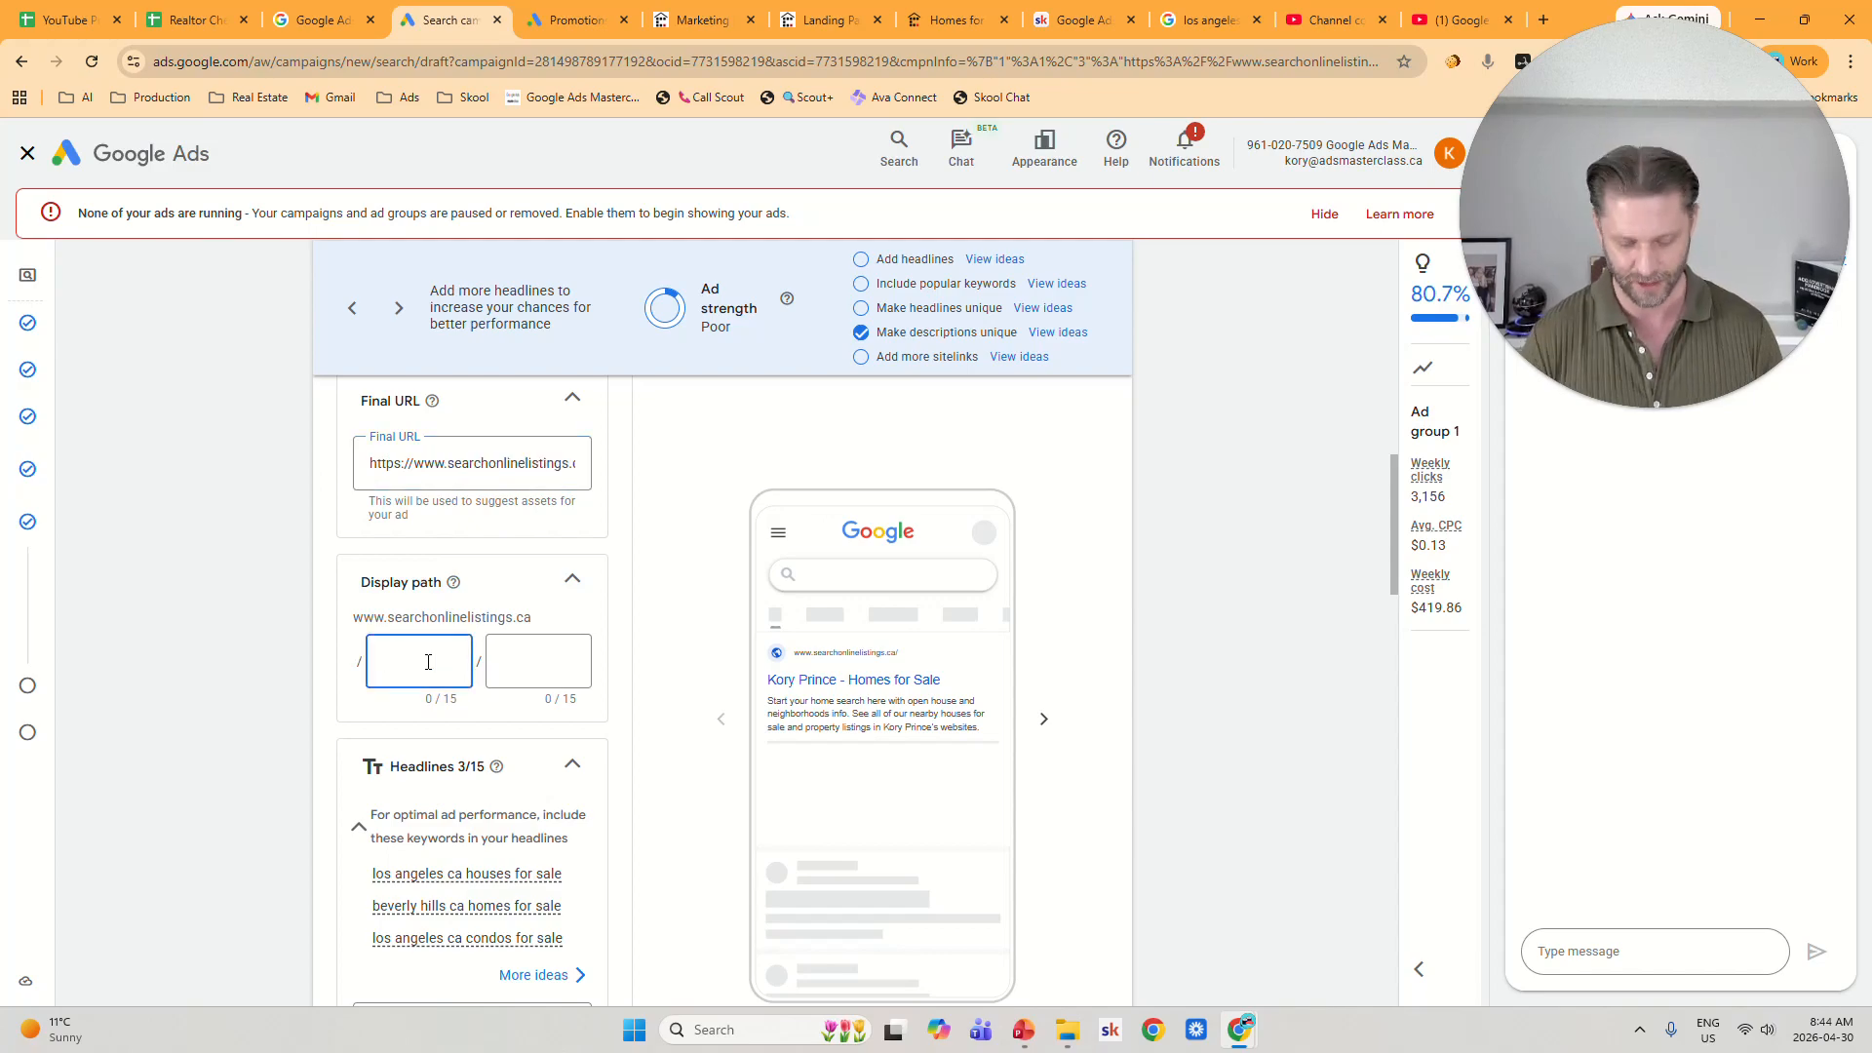
pyautogui.write('los')
pyautogui.press('BackSpace')
pyautogui.write('s')
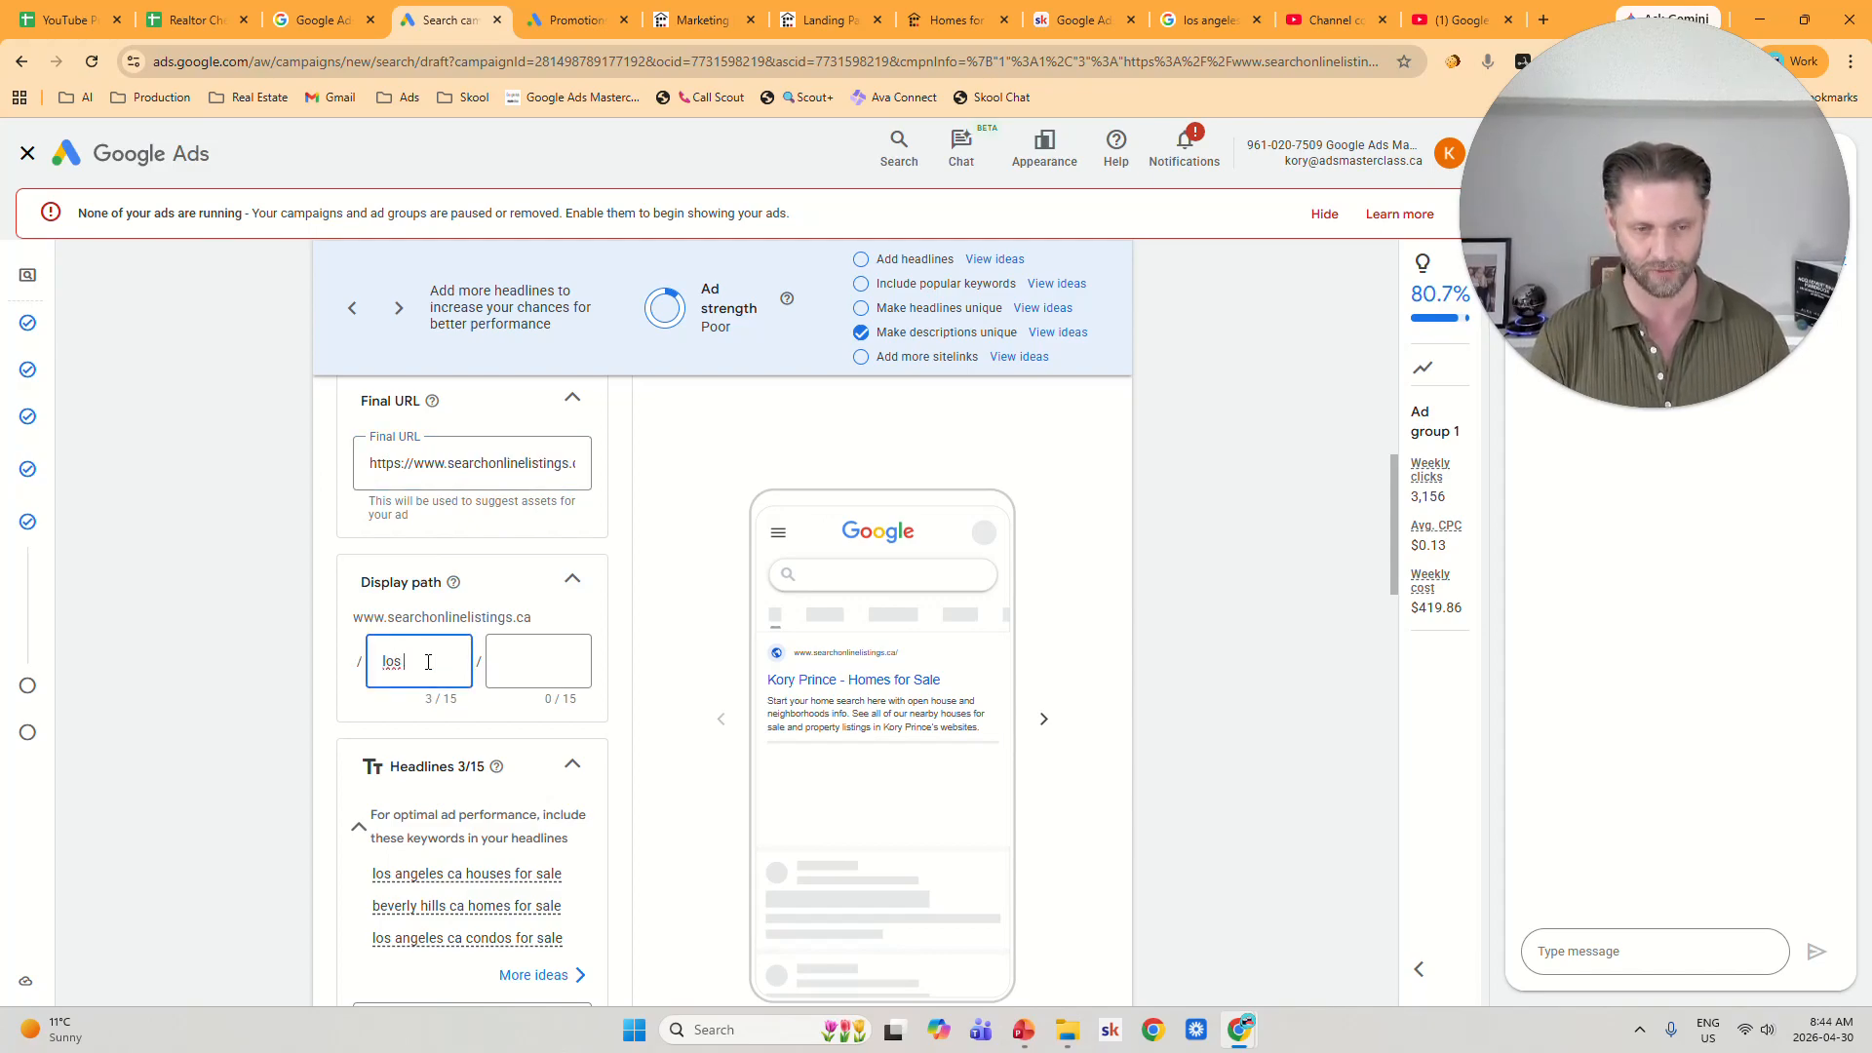
pyautogui.press('BackSpace')
pyautogui.press('BackSpace')
pyautogui.press('BackSpace')
pyautogui.write('la')
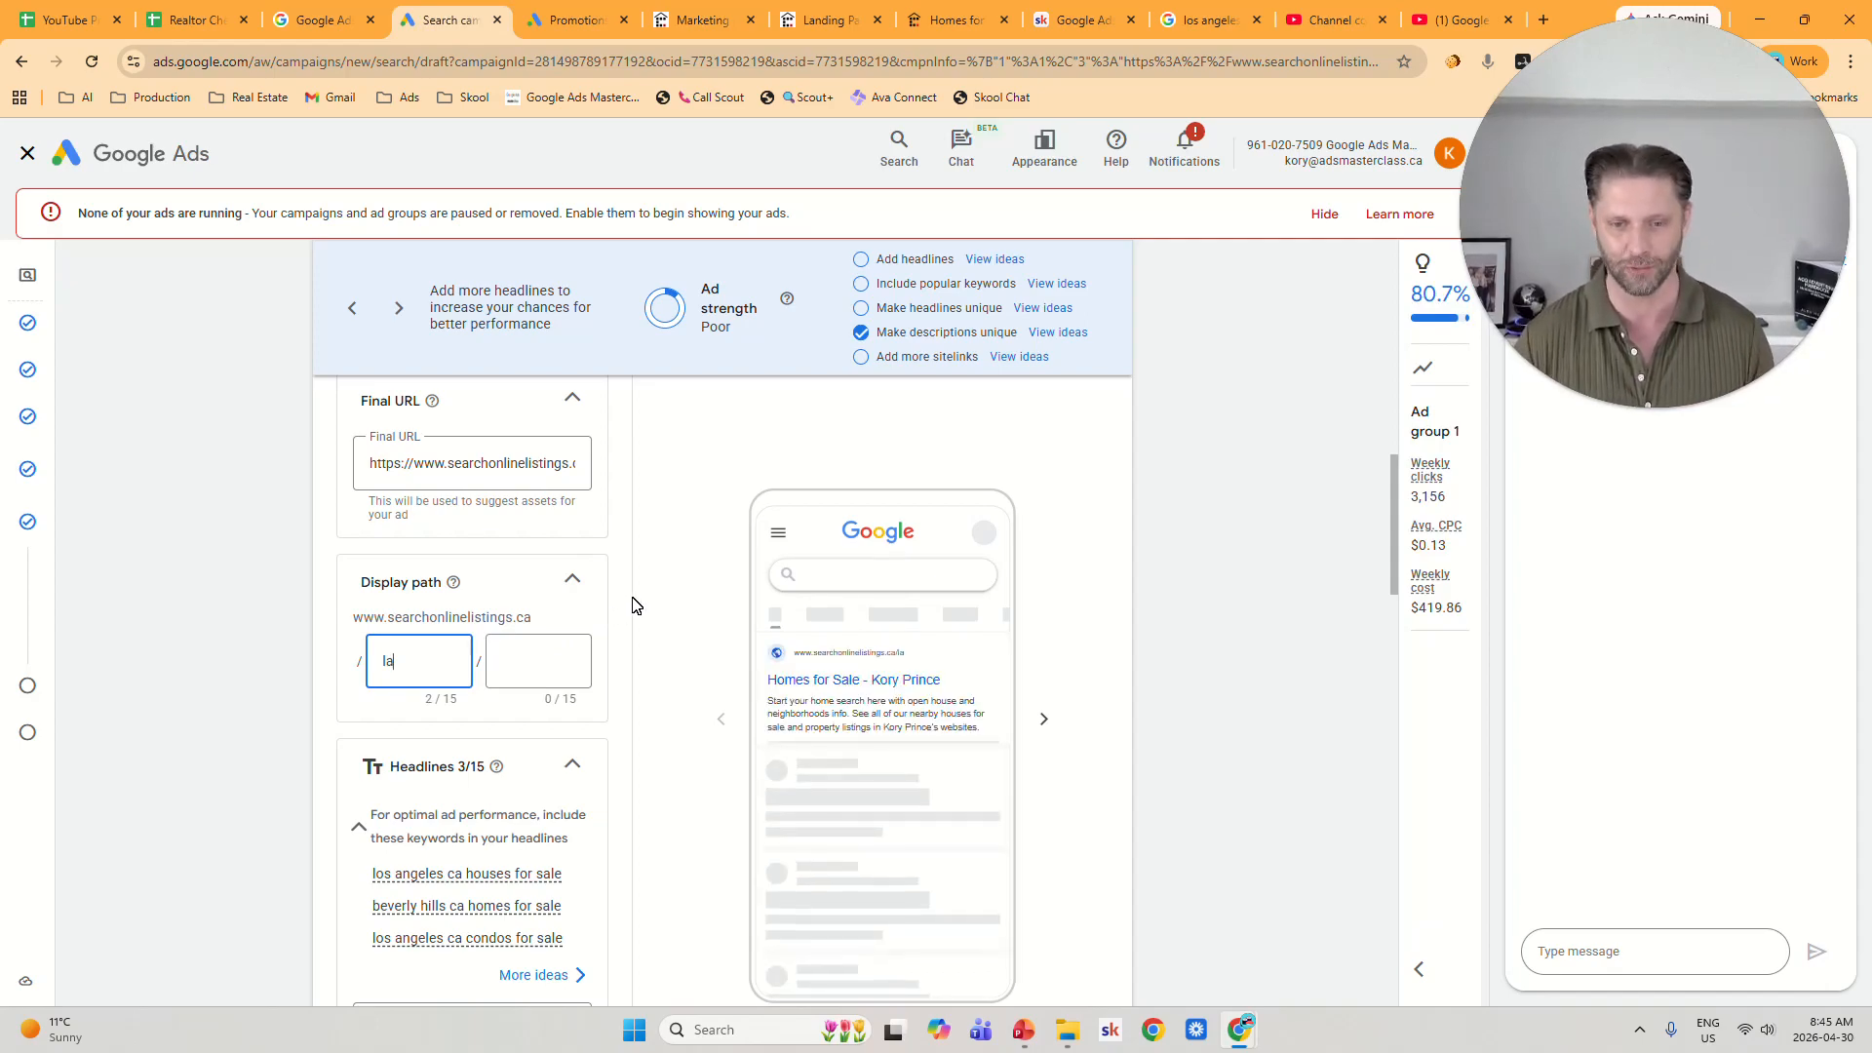
# Copy "MLS® Listings" from the cheatsheet spreadsheet into the ad's first headline in Google Ads and pin it to position 1.
pyautogui.scroll(-1, 666, 656)
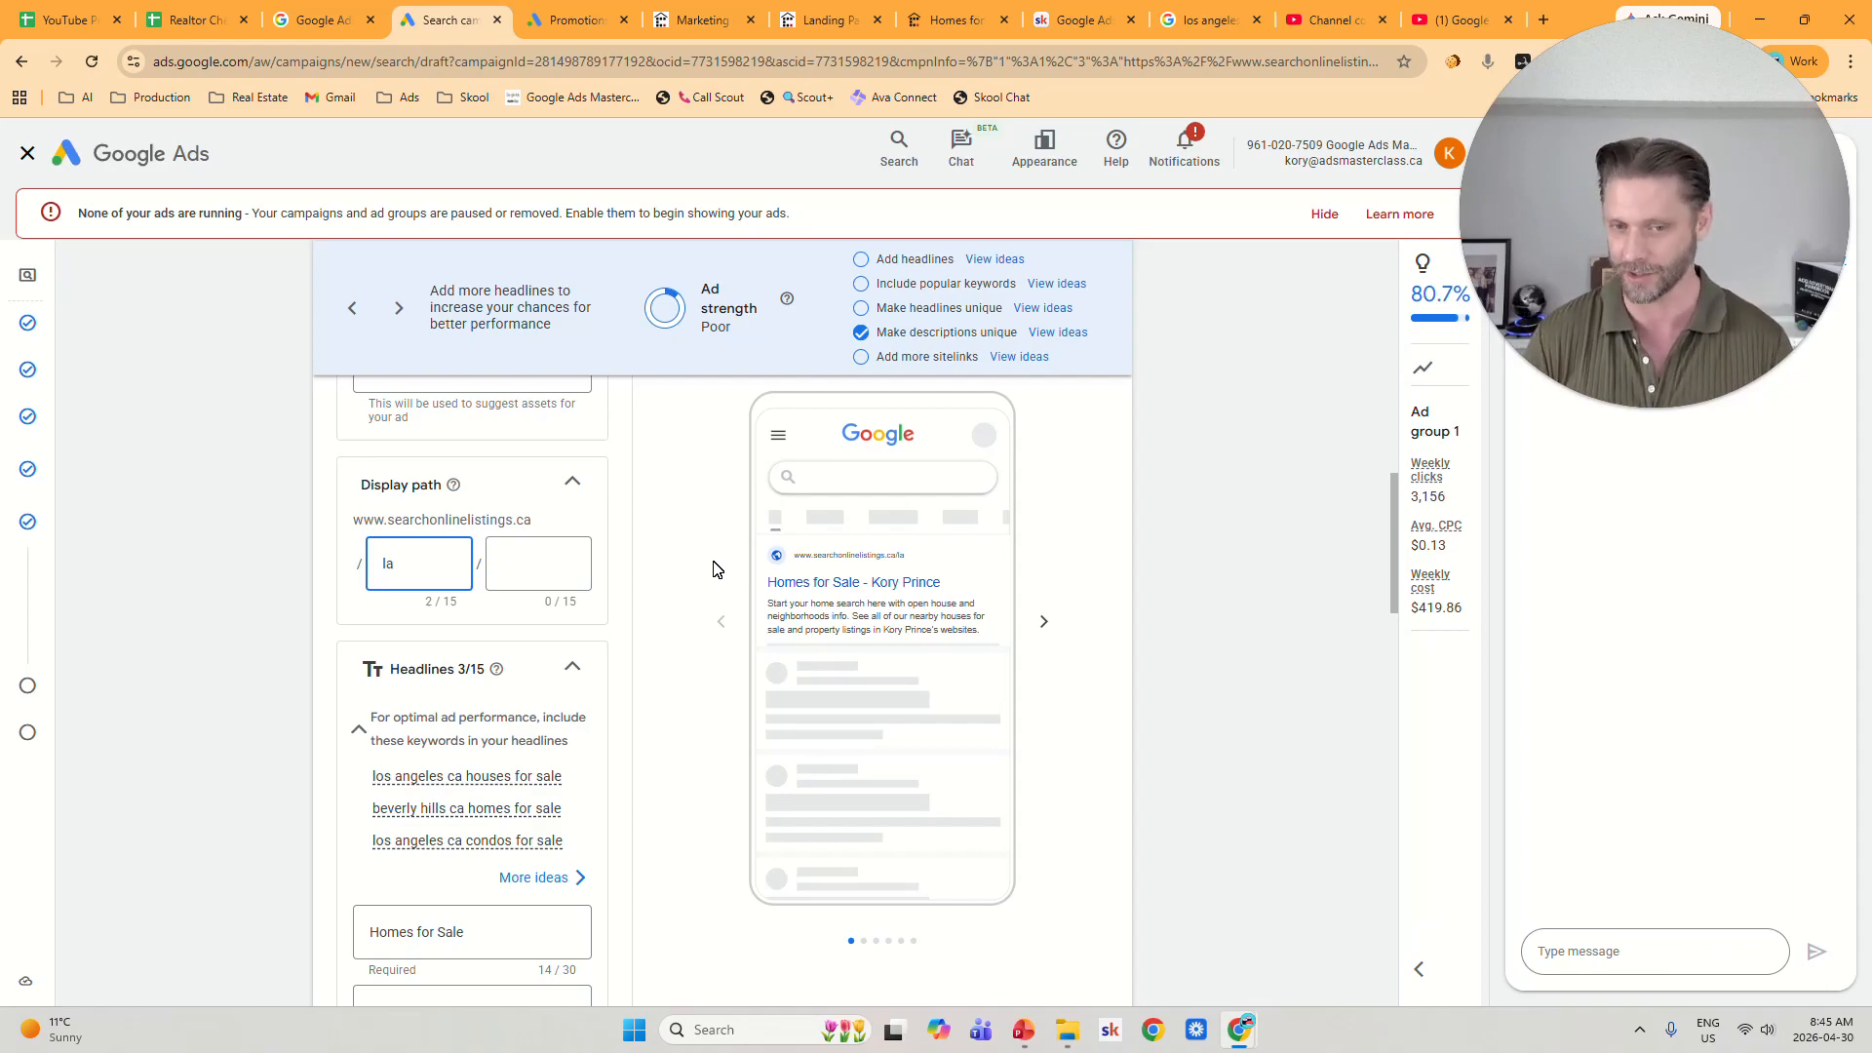
pyautogui.scroll(-3, 682, 561)
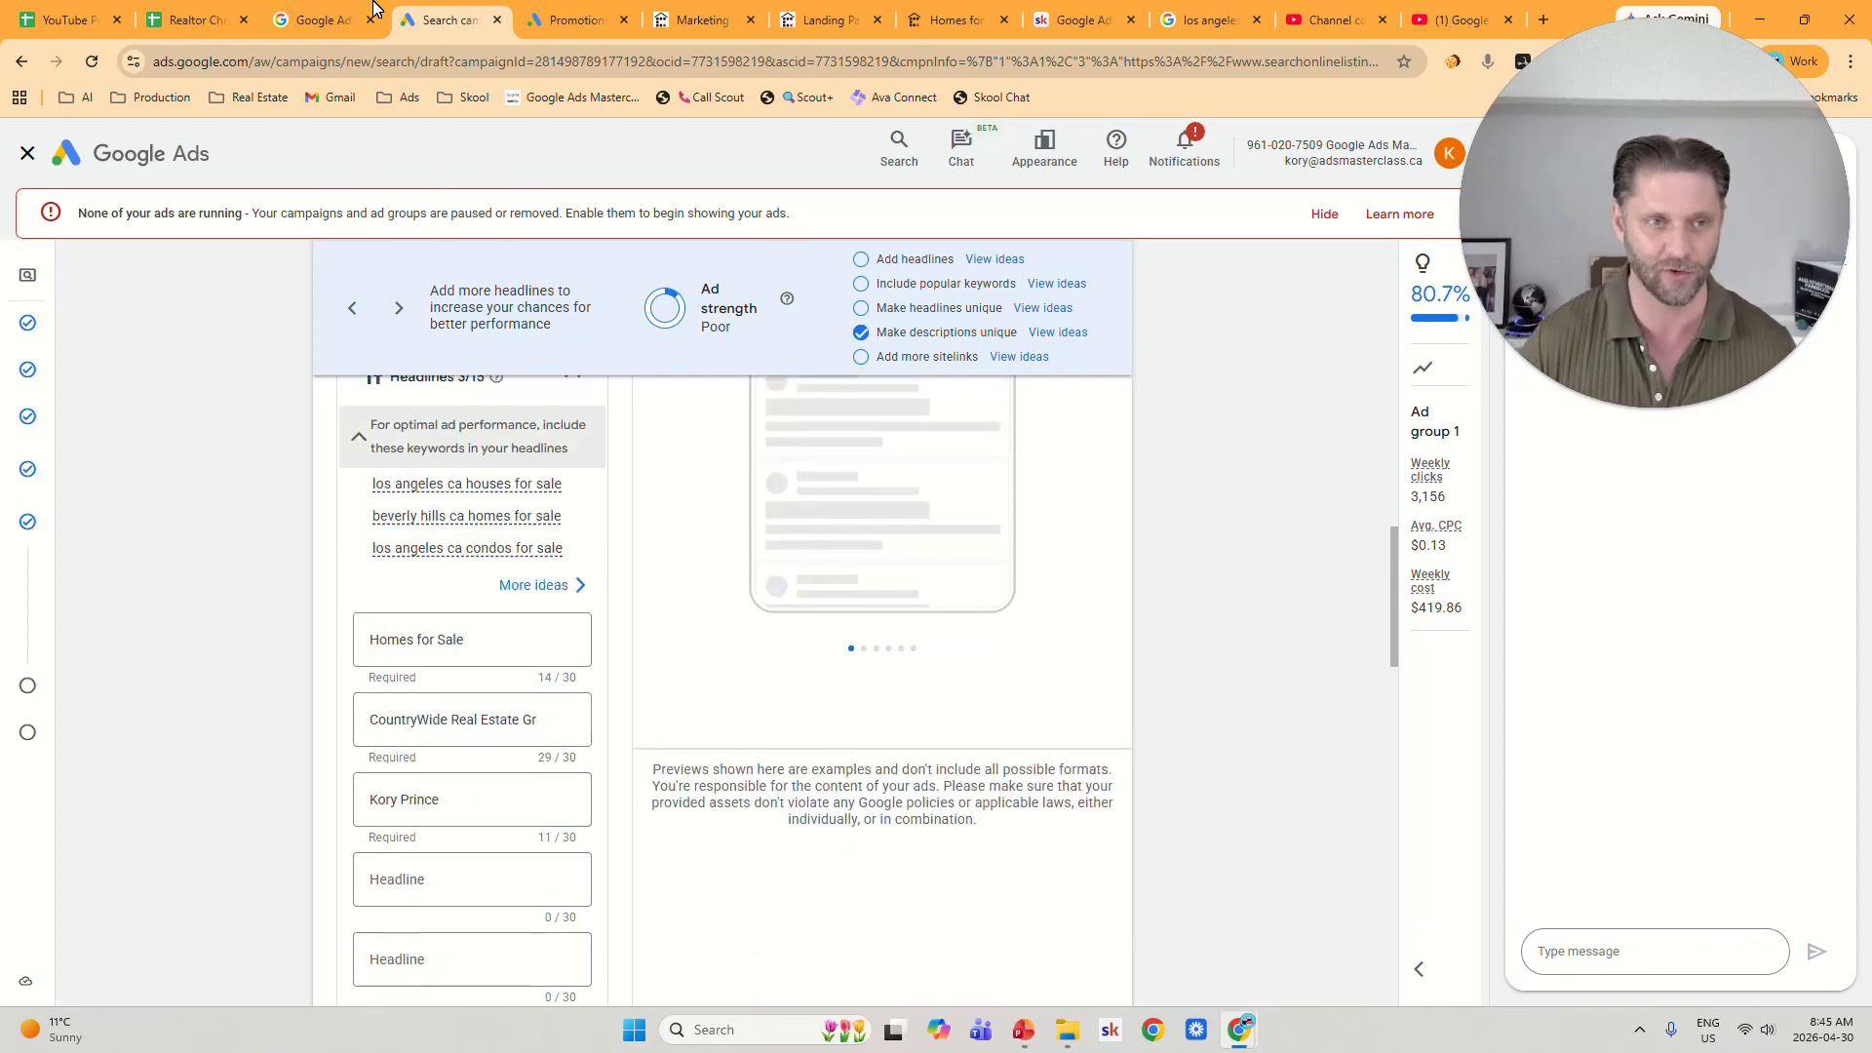
pyautogui.click(216, 15)
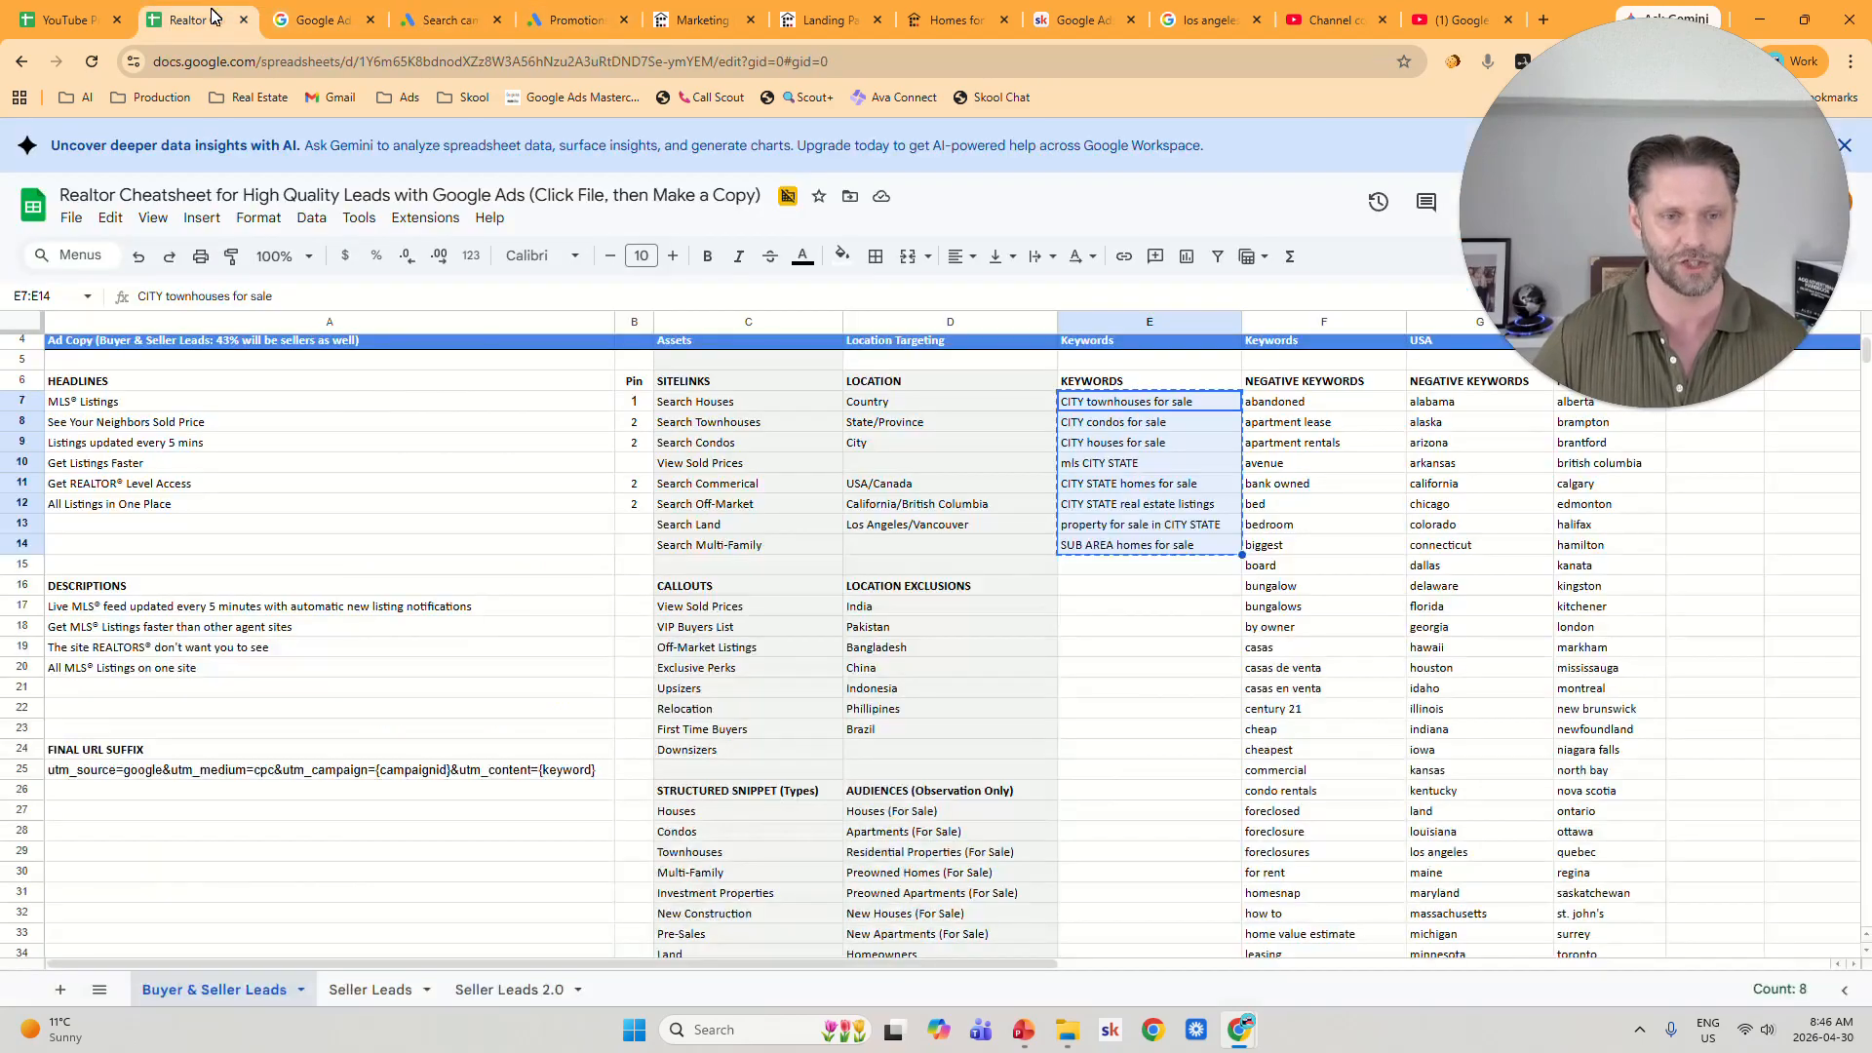
pyautogui.click(308, 405)
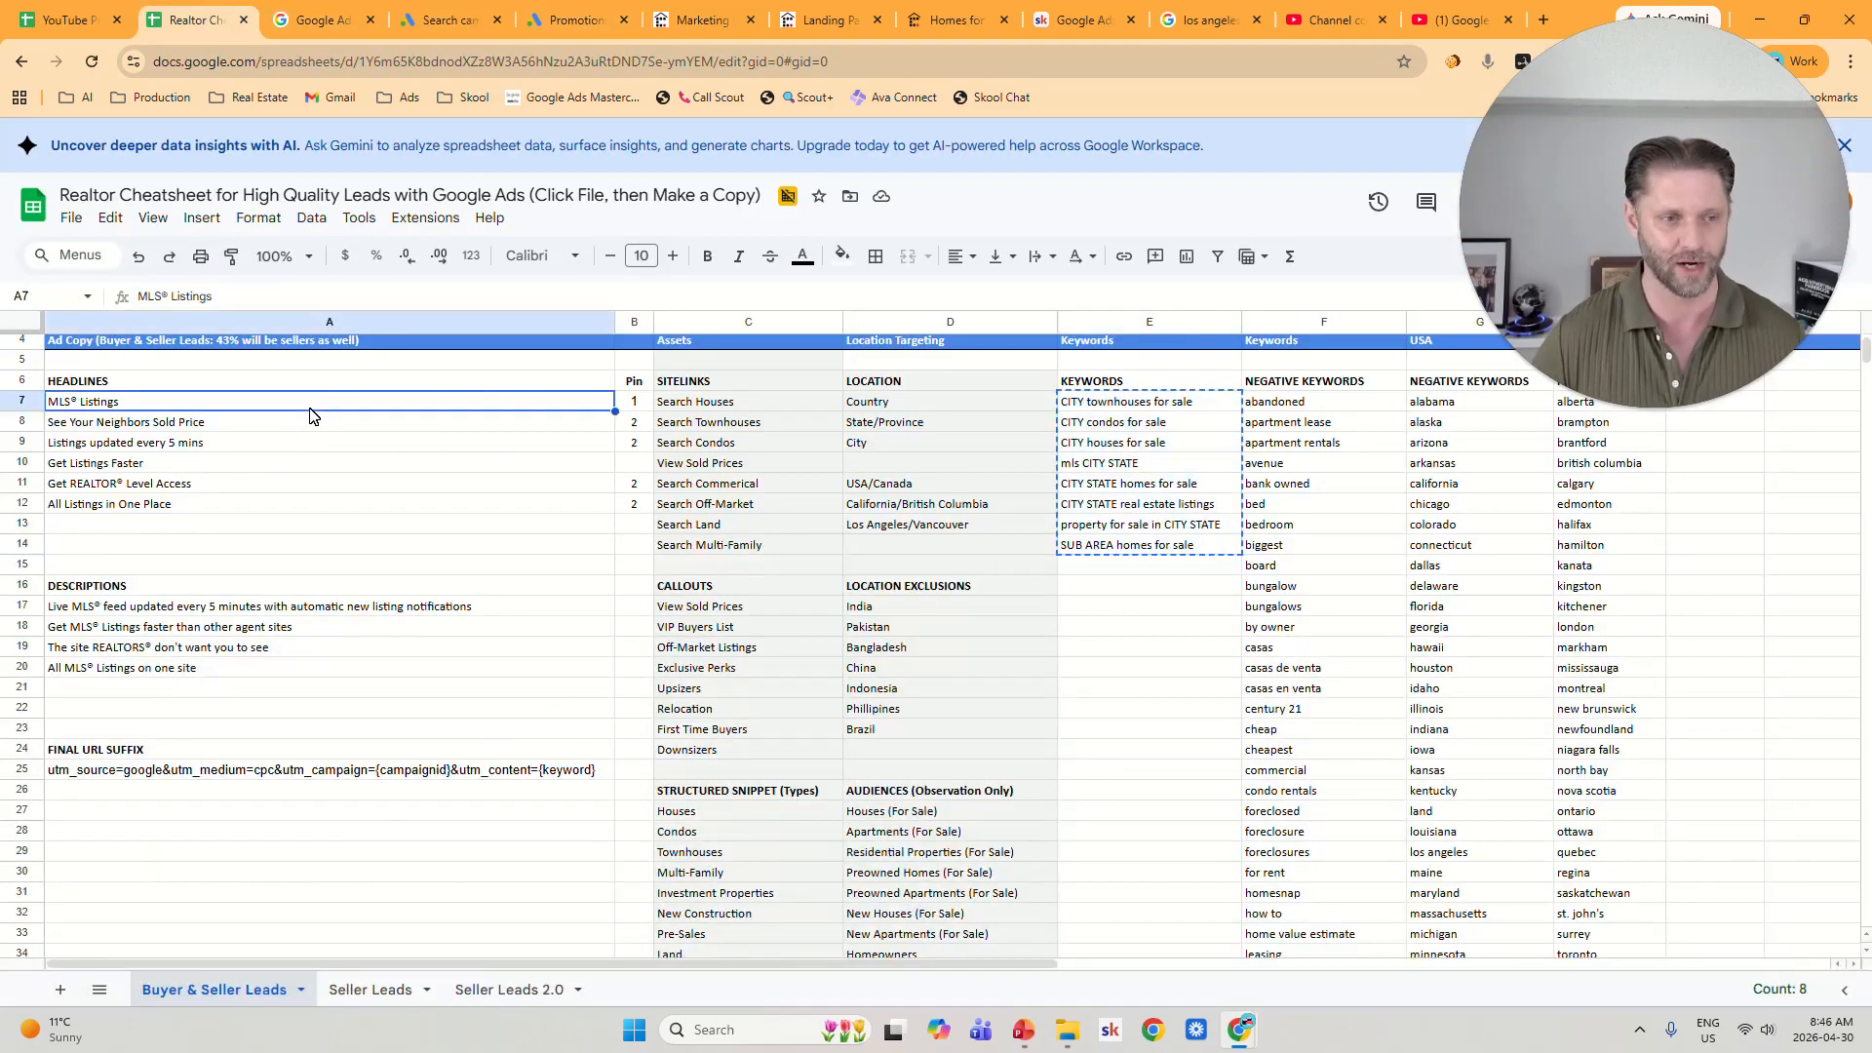
pyautogui.tripleClick(330, 298)
pyautogui.hotkey('ctrl', 'c')
pyautogui.click(447, 19)
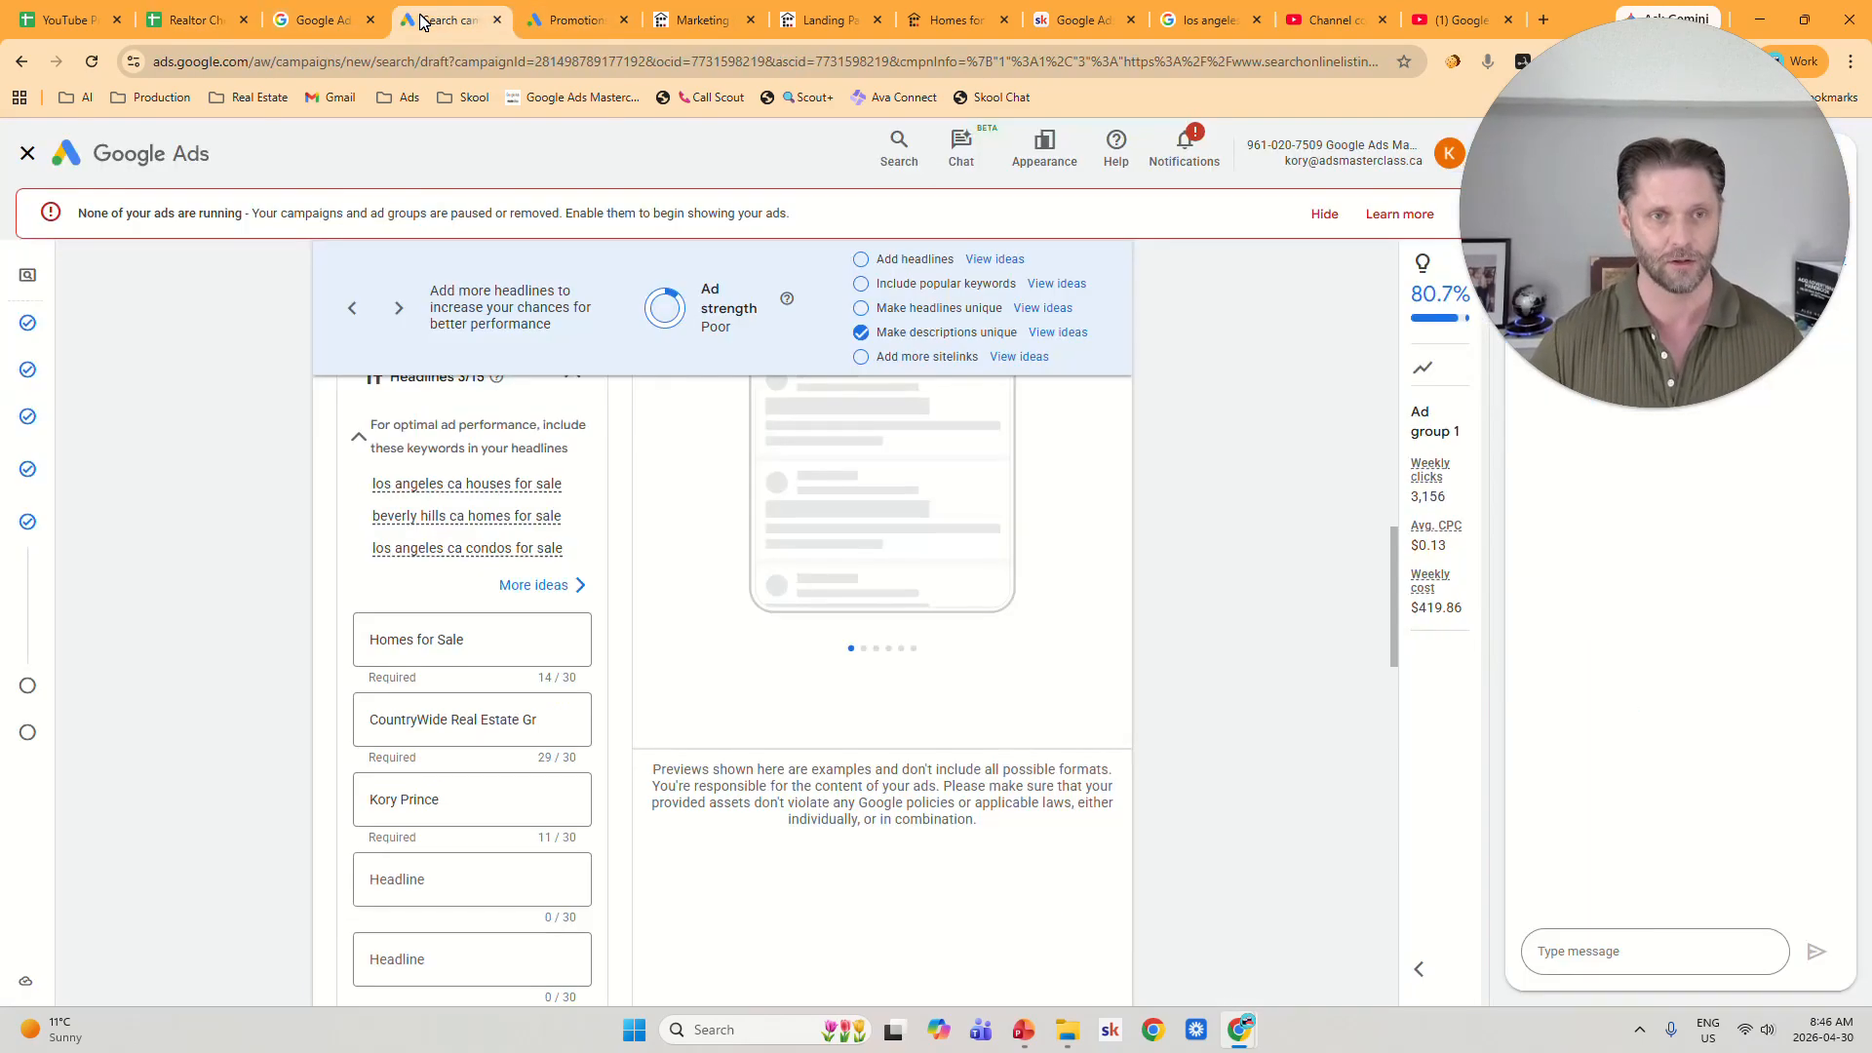
pyautogui.tripleClick(489, 643)
pyautogui.hotkey('ctrl', 'v')
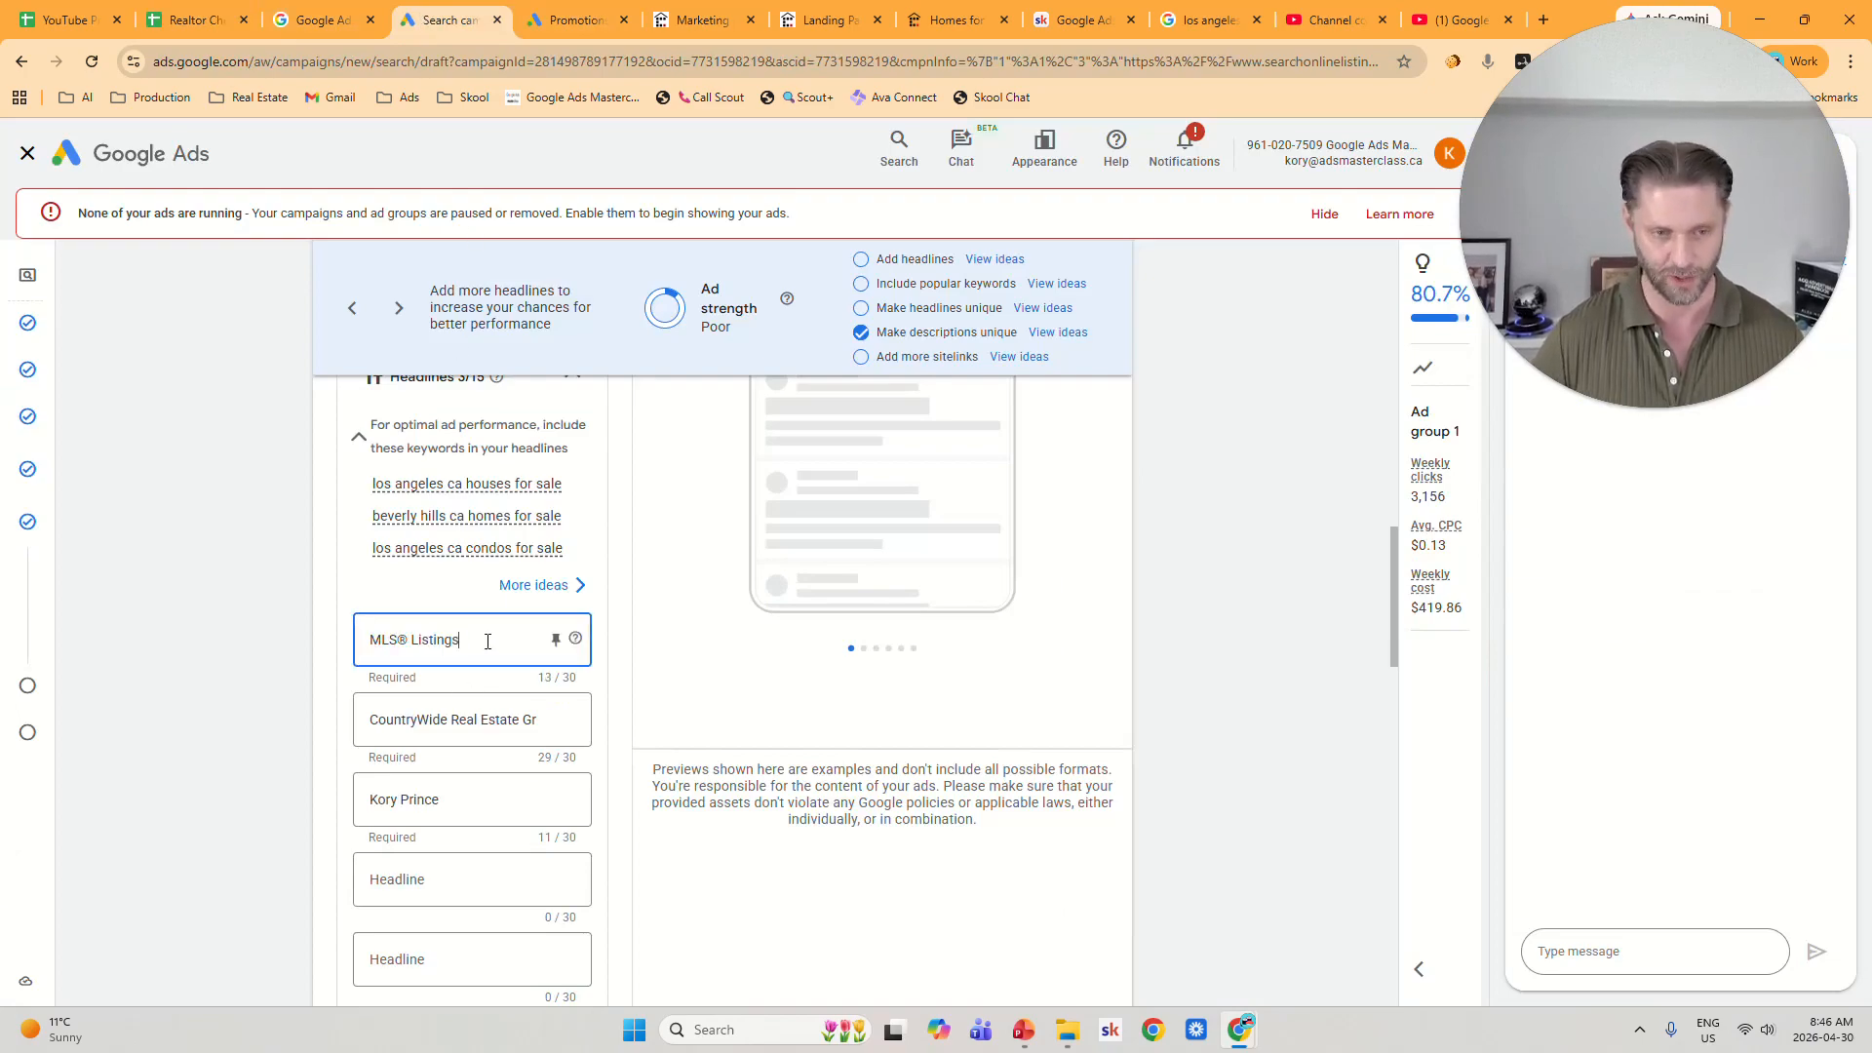
pyautogui.click(556, 646)
pyautogui.click(683, 317)
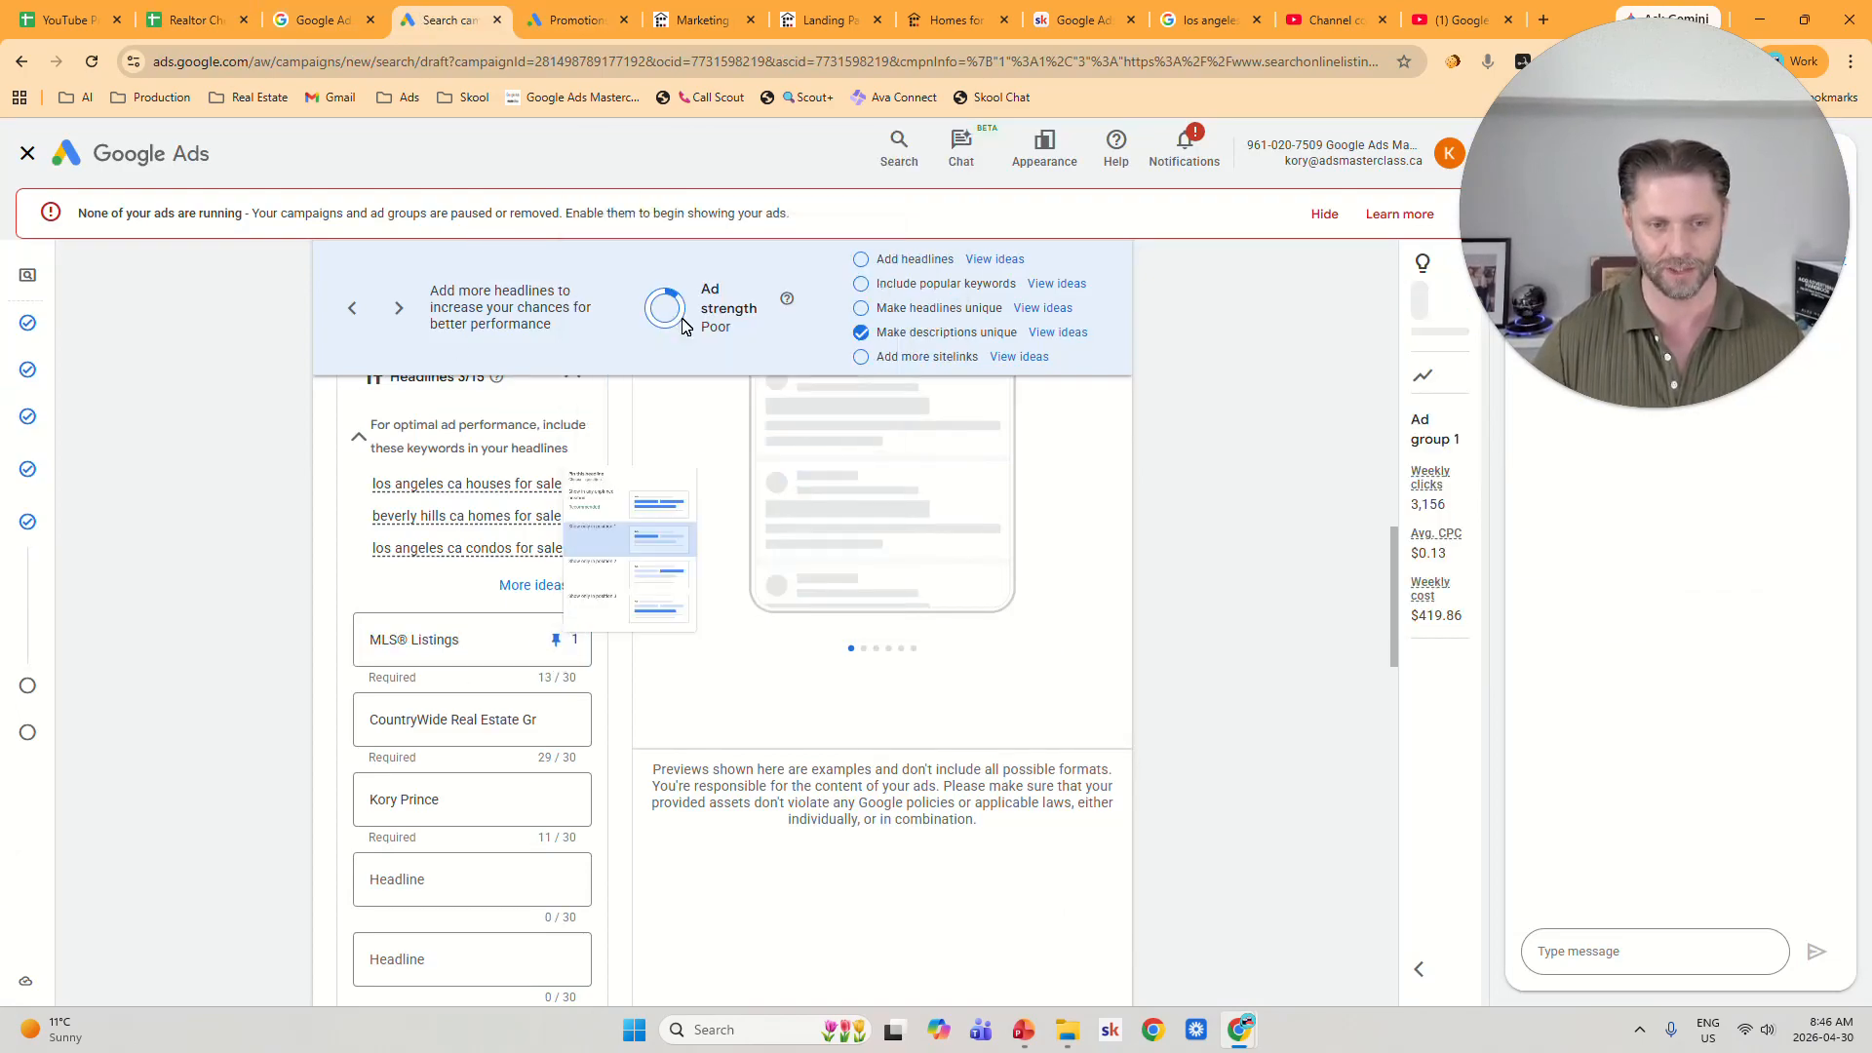
# Copy "See Your Neighbors Sold Price" from the cheatsheet spreadsheet into the ad's second headline in Google Ads and pin it to position 2.
pyautogui.click(195, 19)
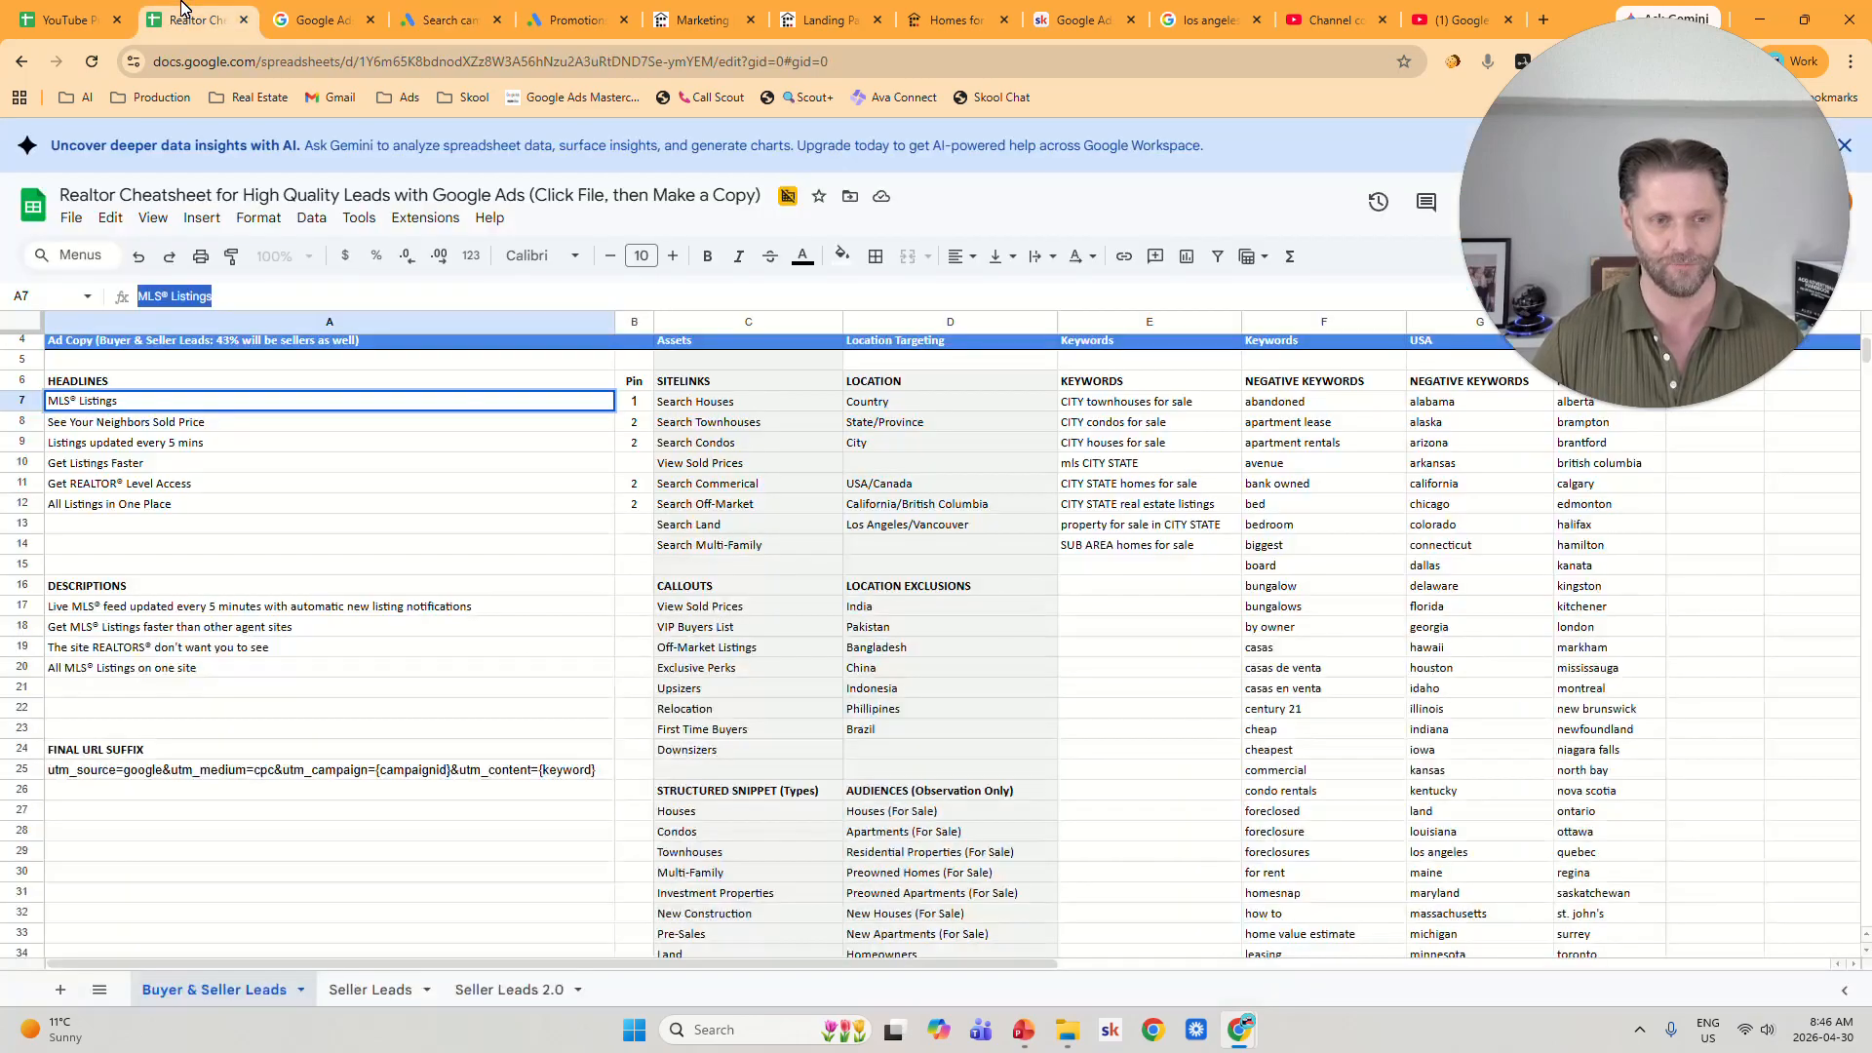
pyautogui.click(635, 406)
pyautogui.click(486, 427)
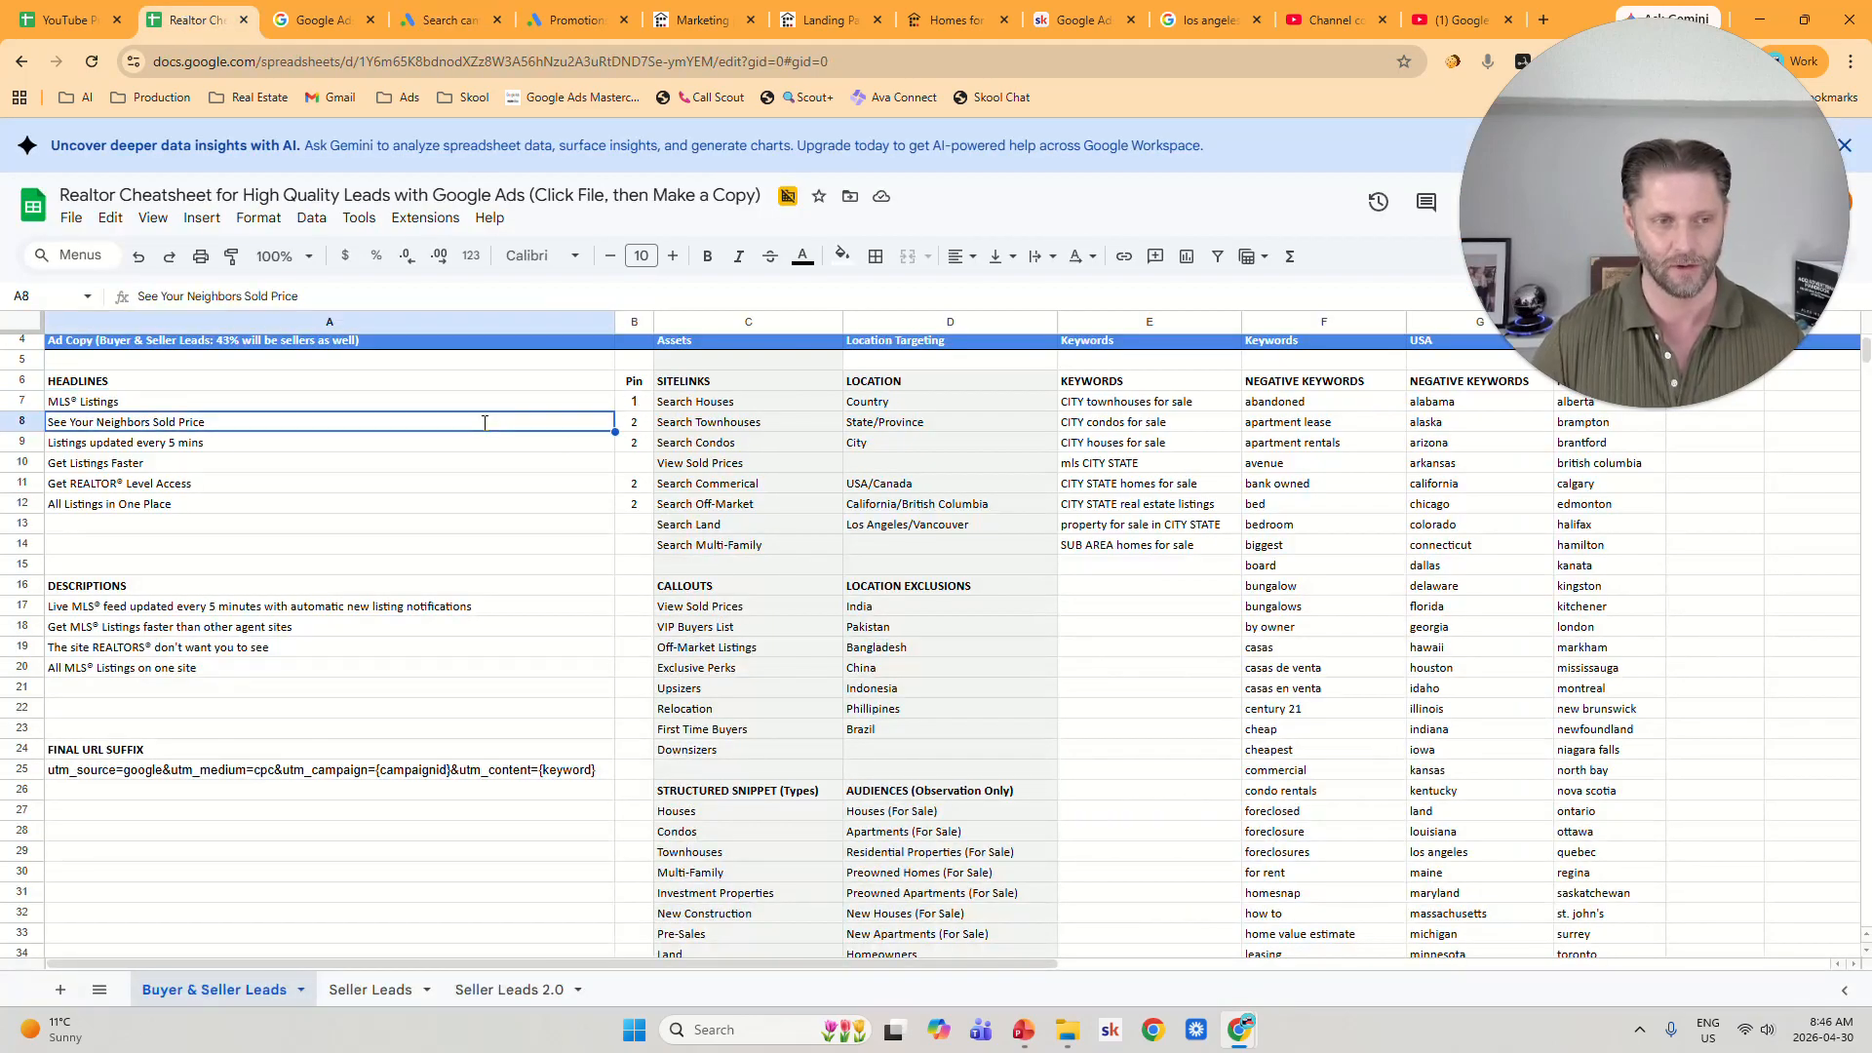
pyautogui.tripleClick(353, 294)
pyautogui.hotkey('ctrl', 'c')
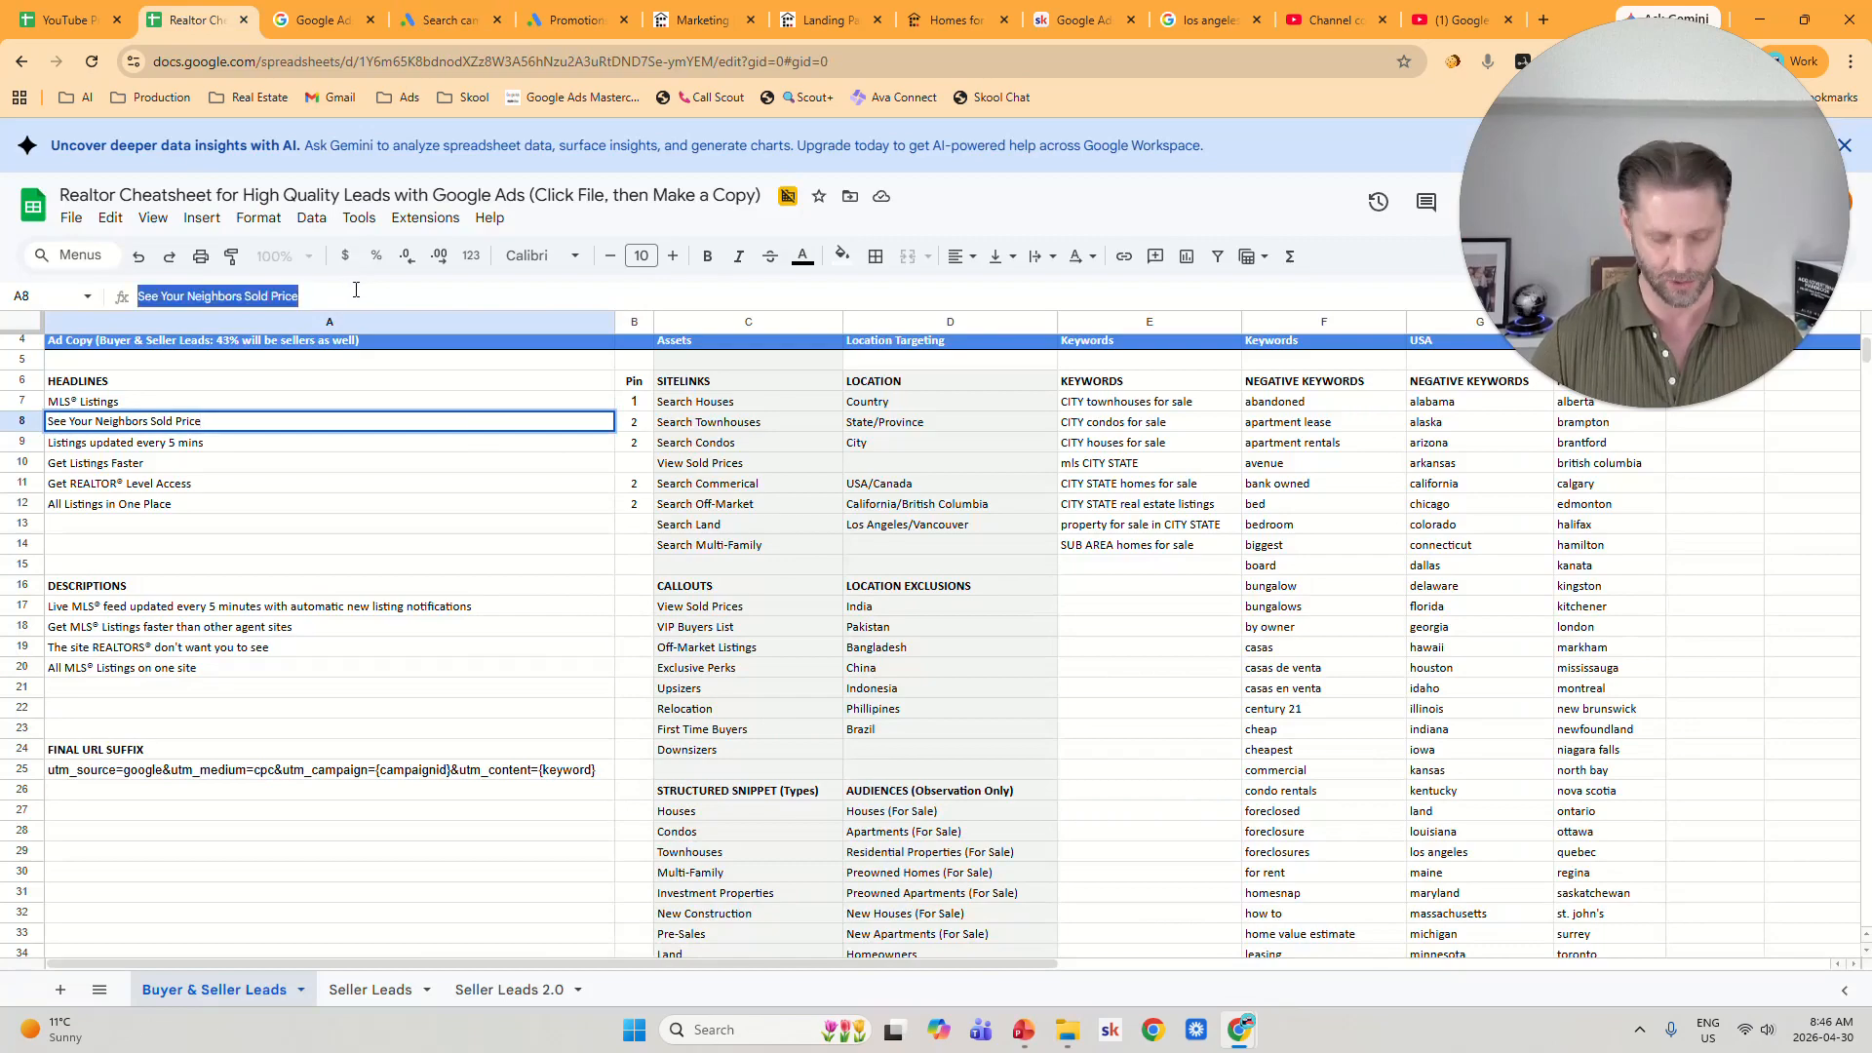
pyautogui.click(408, 19)
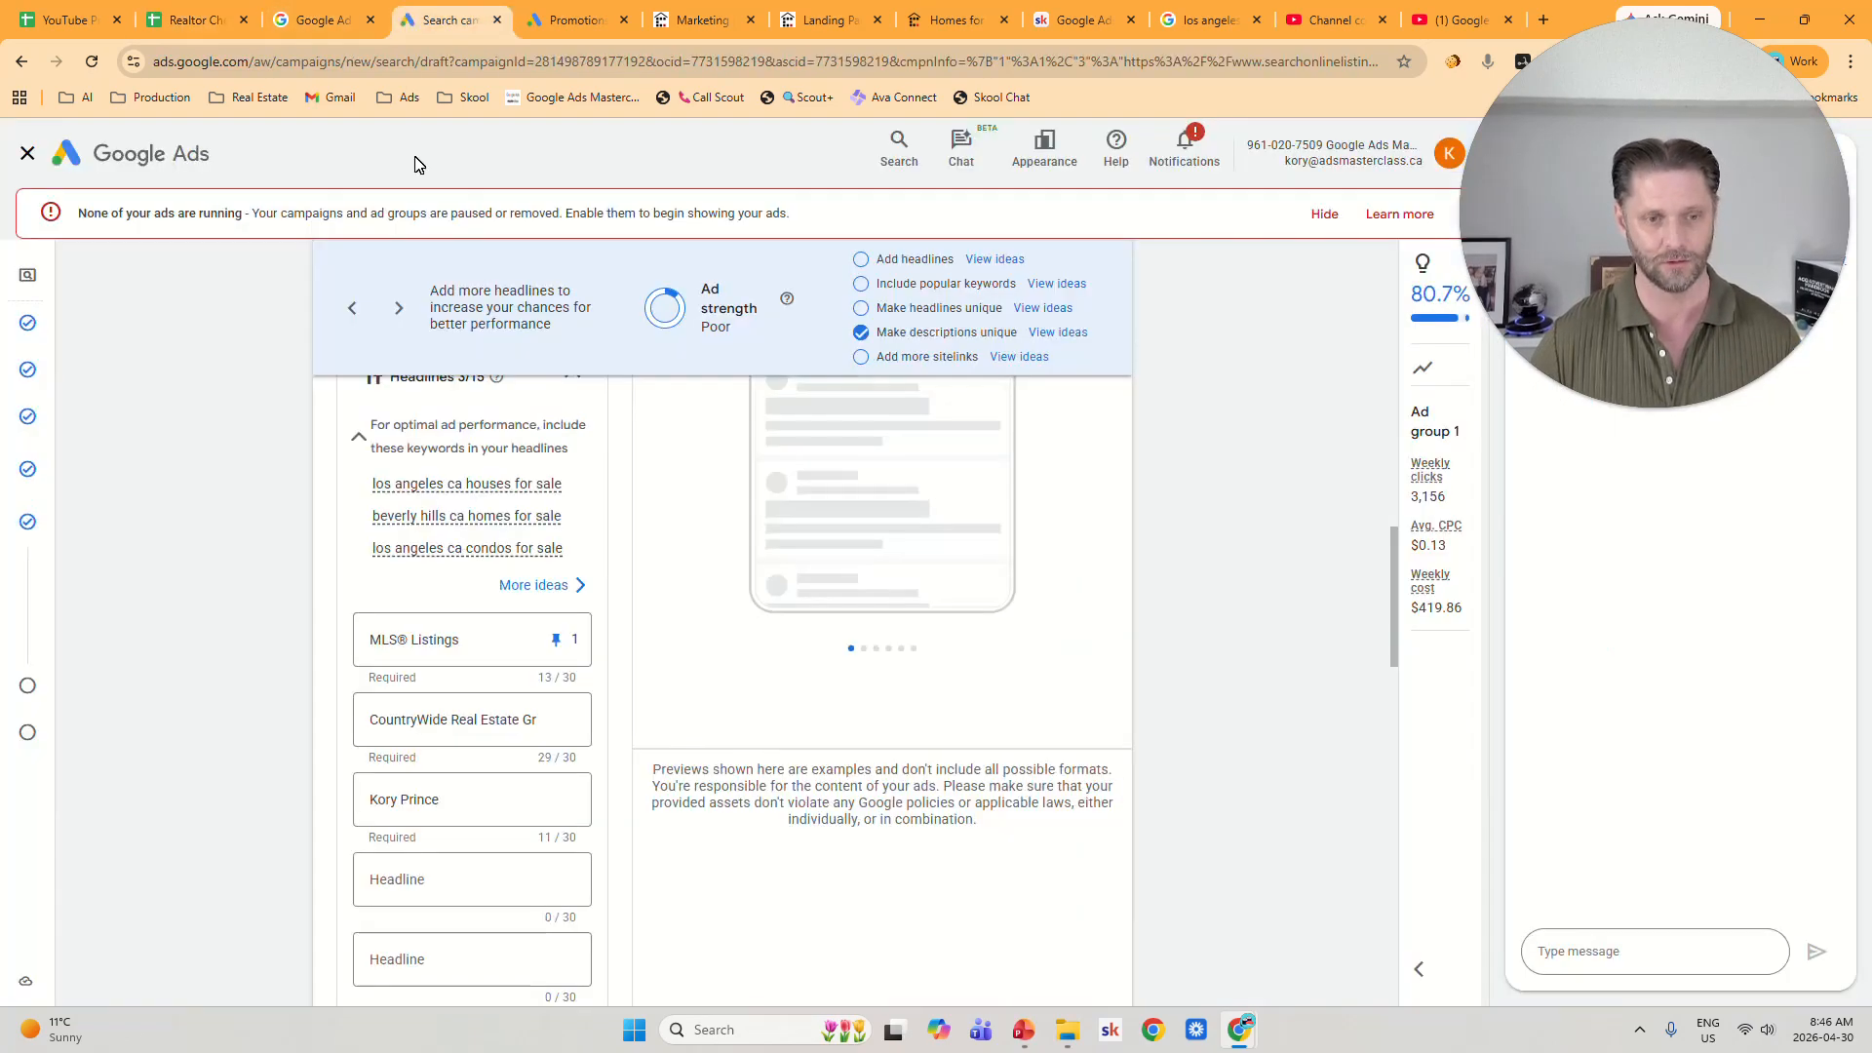
pyautogui.tripleClick(488, 720)
pyautogui.hotkey('ctrl', 'v')
pyautogui.click(556, 720)
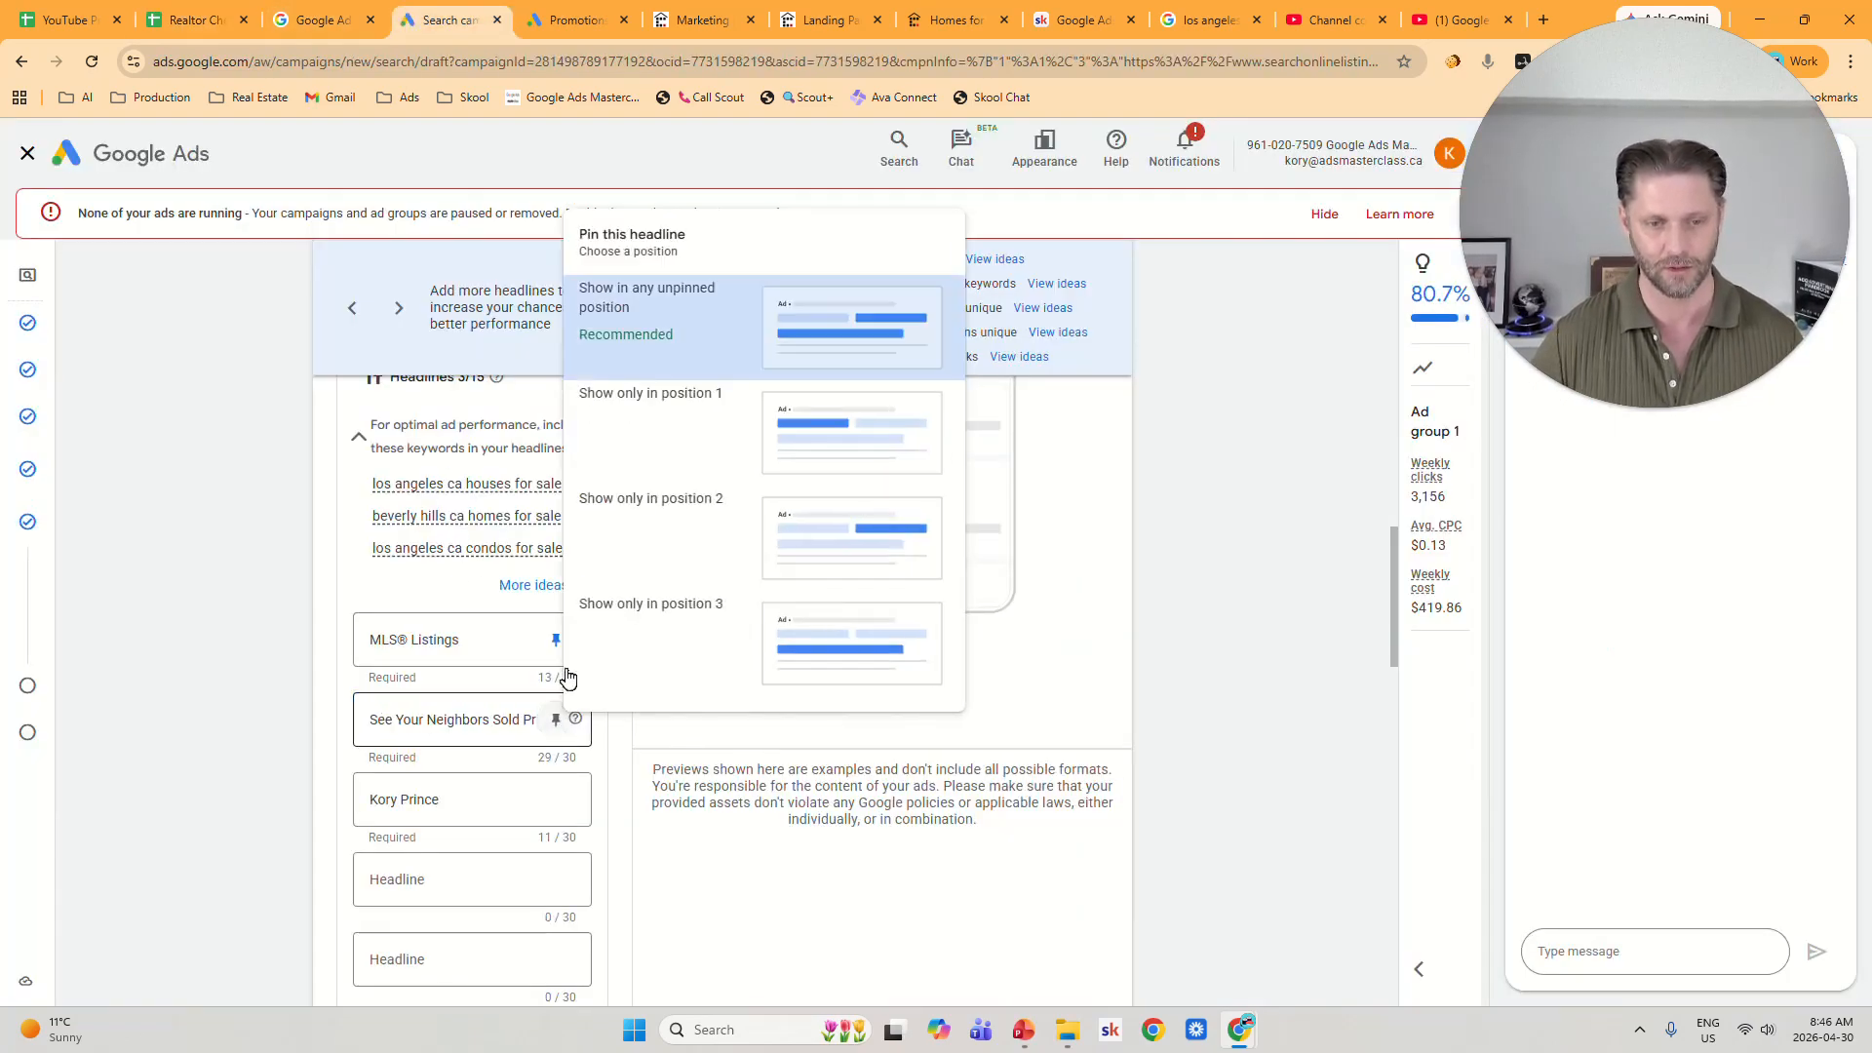
pyautogui.click(739, 512)
# Copy "Listings updated every 5 mins" from the cheatsheet spreadsheet into the ad's third headline in Google Ads and pin it to position 2.
pyautogui.click(195, 19)
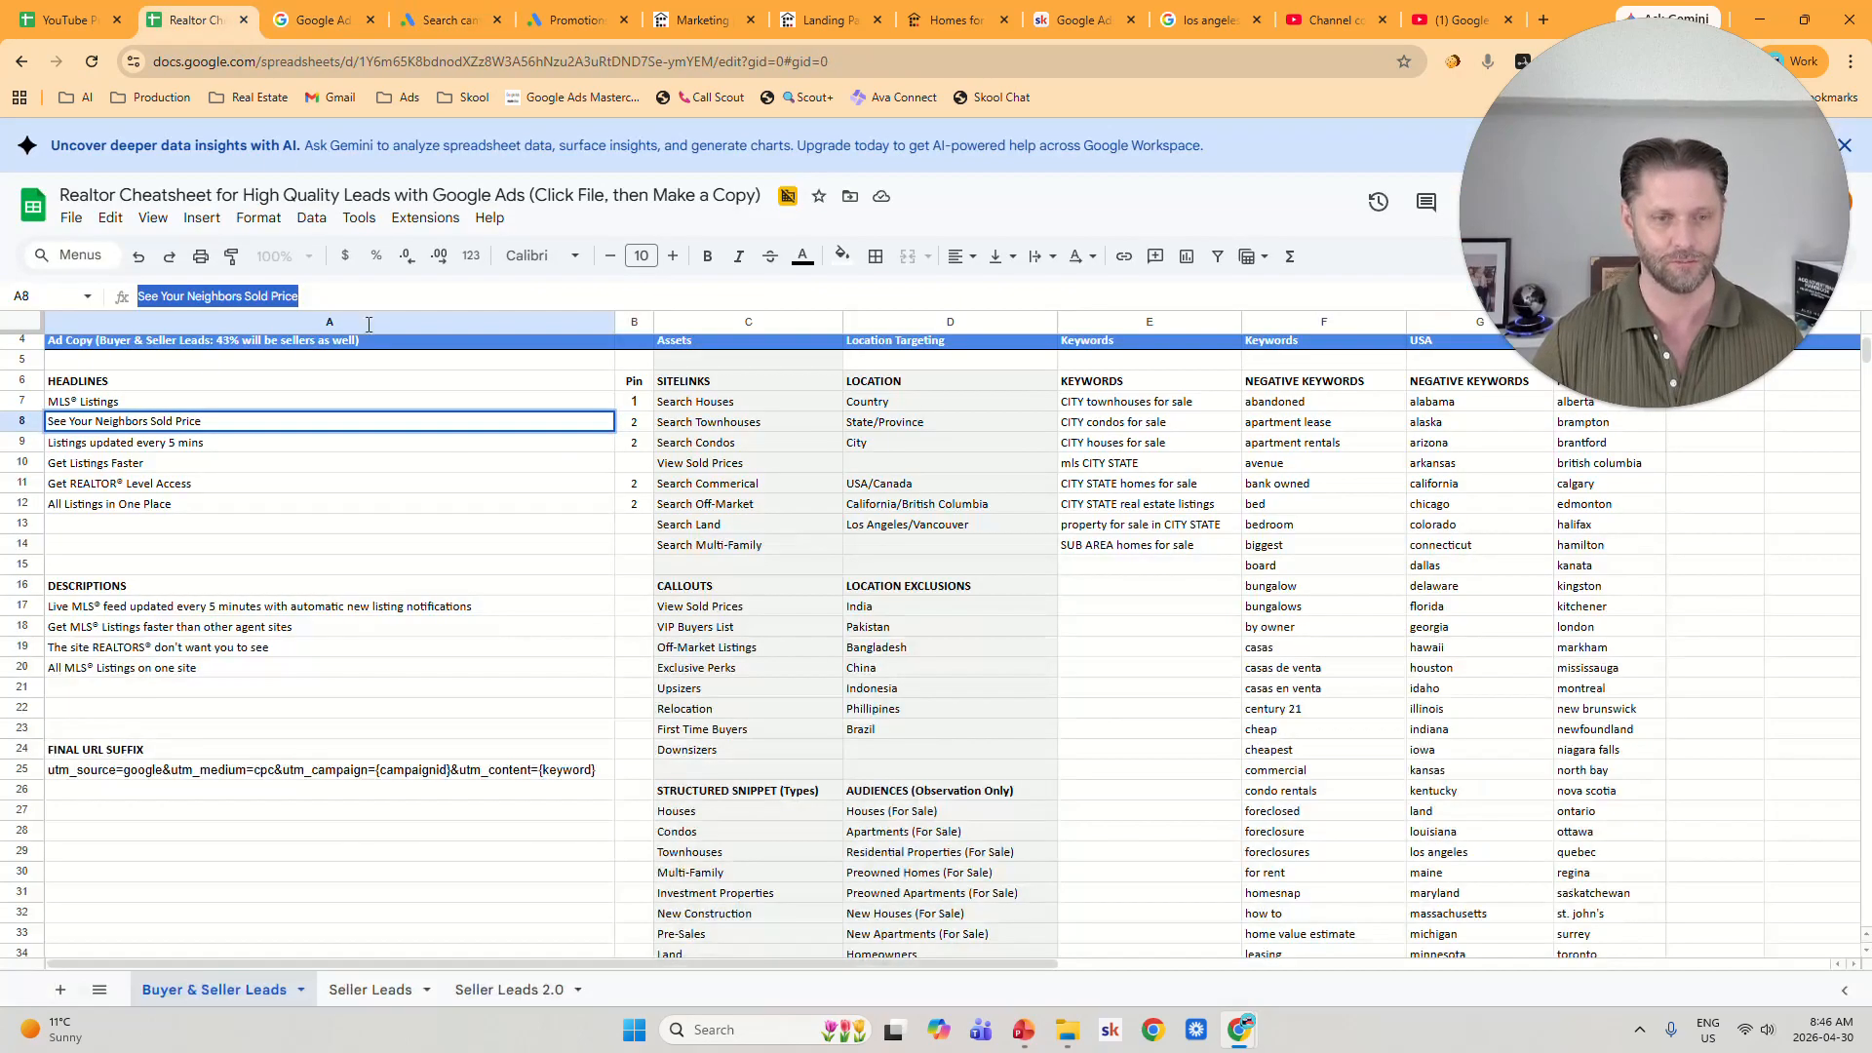
pyautogui.click(480, 448)
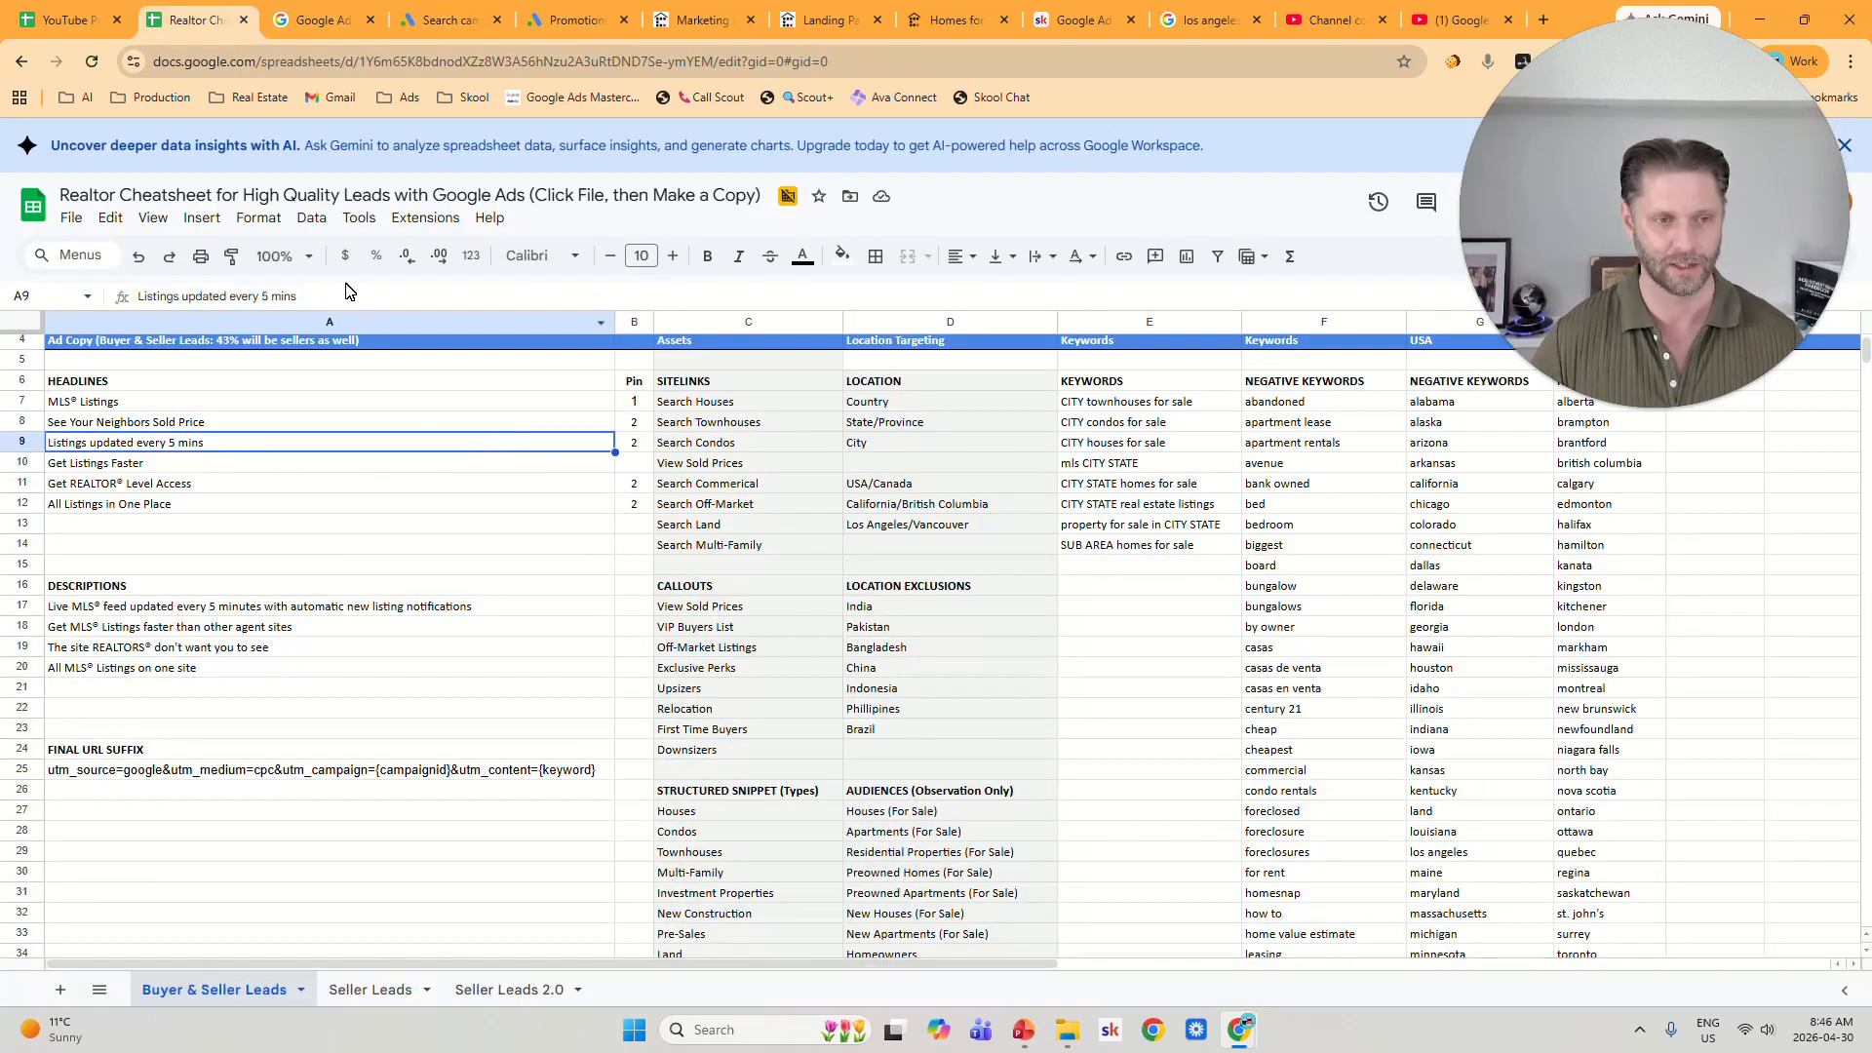
pyautogui.tripleClick(357, 300)
pyautogui.hotkey('ctrl', 'c')
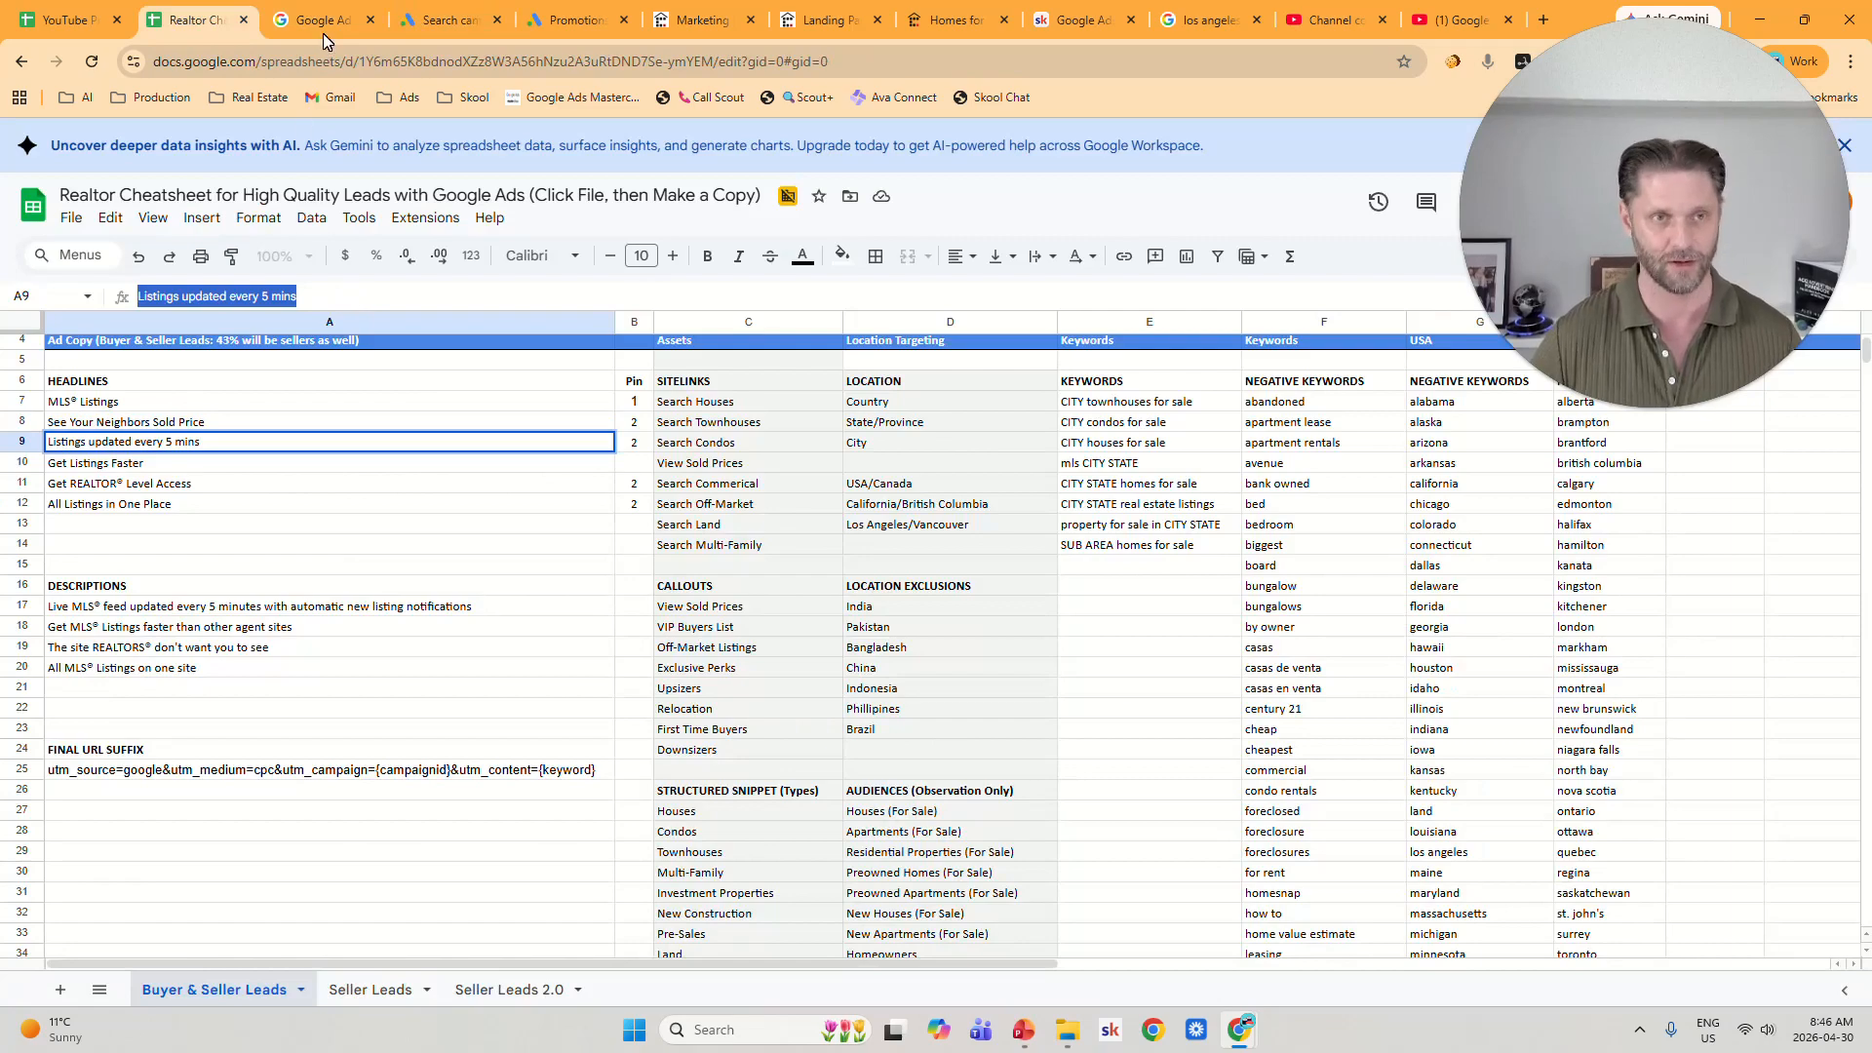
pyautogui.click(449, 20)
pyautogui.click(496, 793)
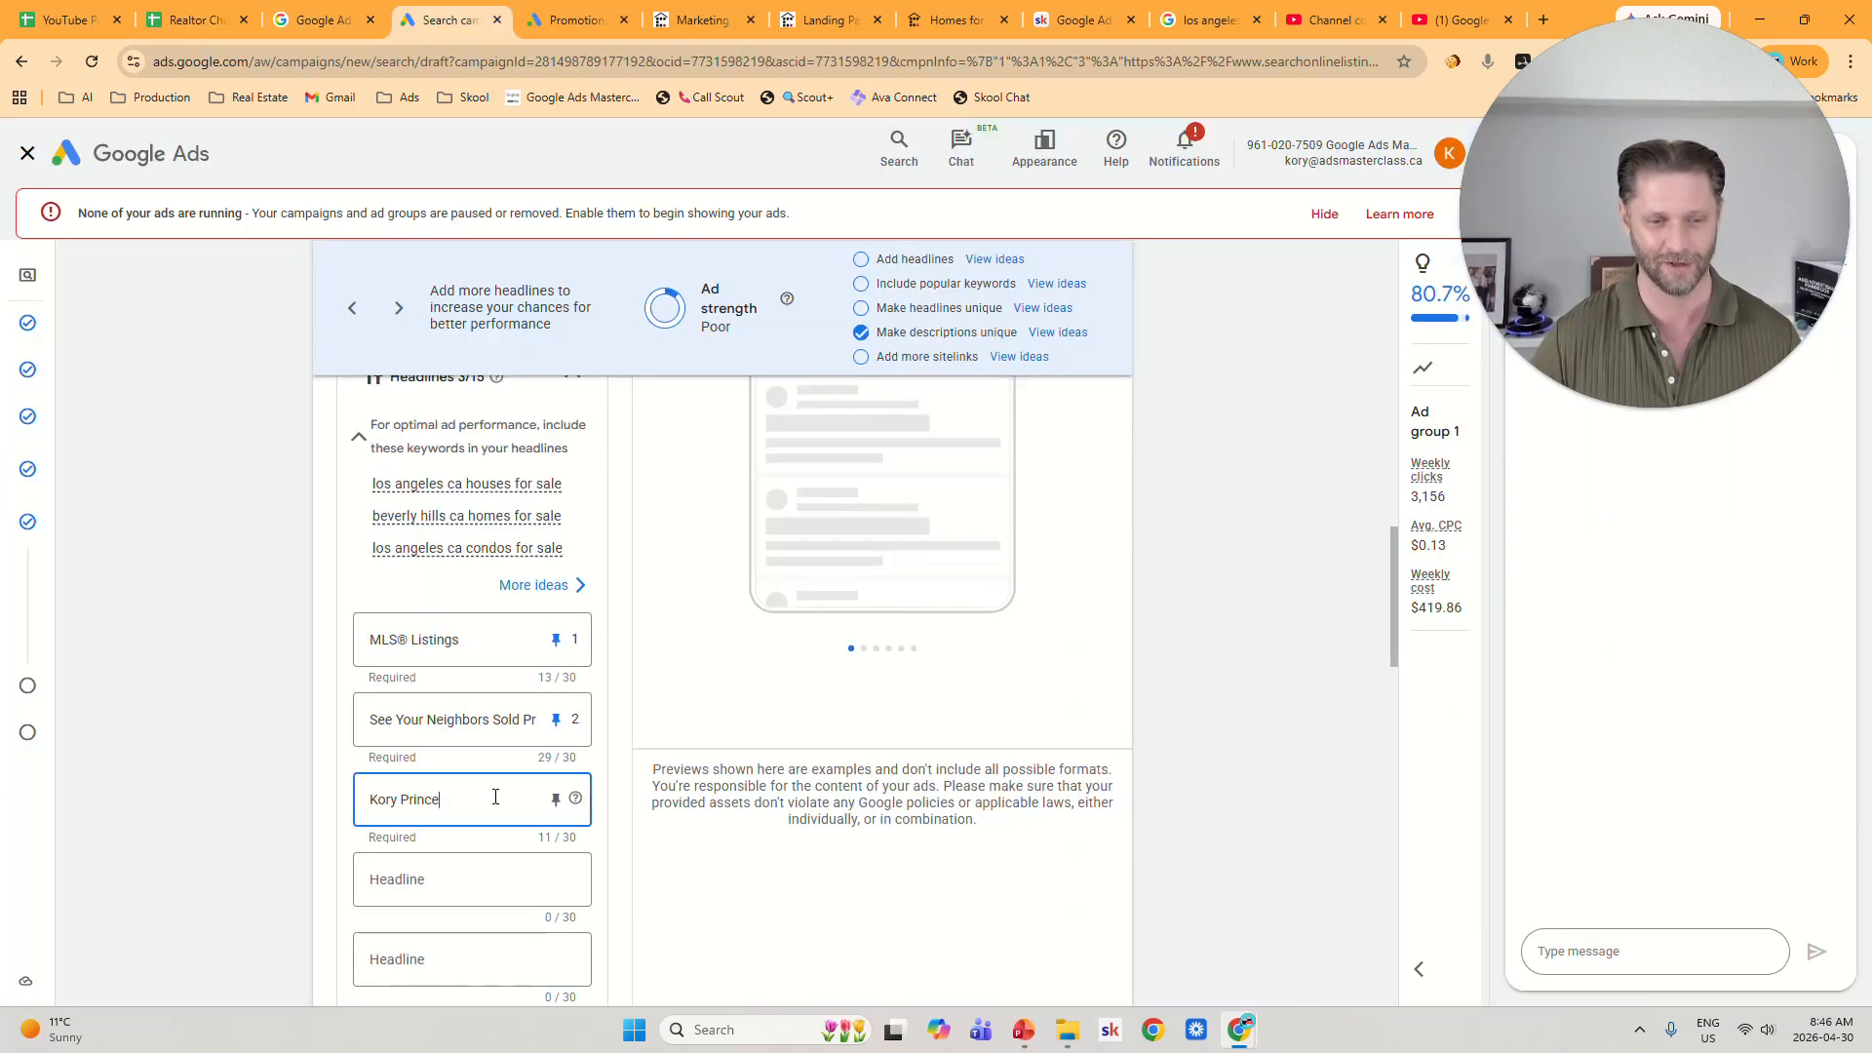
pyautogui.doubleClick(495, 796)
pyautogui.tripleClick(495, 796)
pyautogui.hotkey('ctrl', 'v')
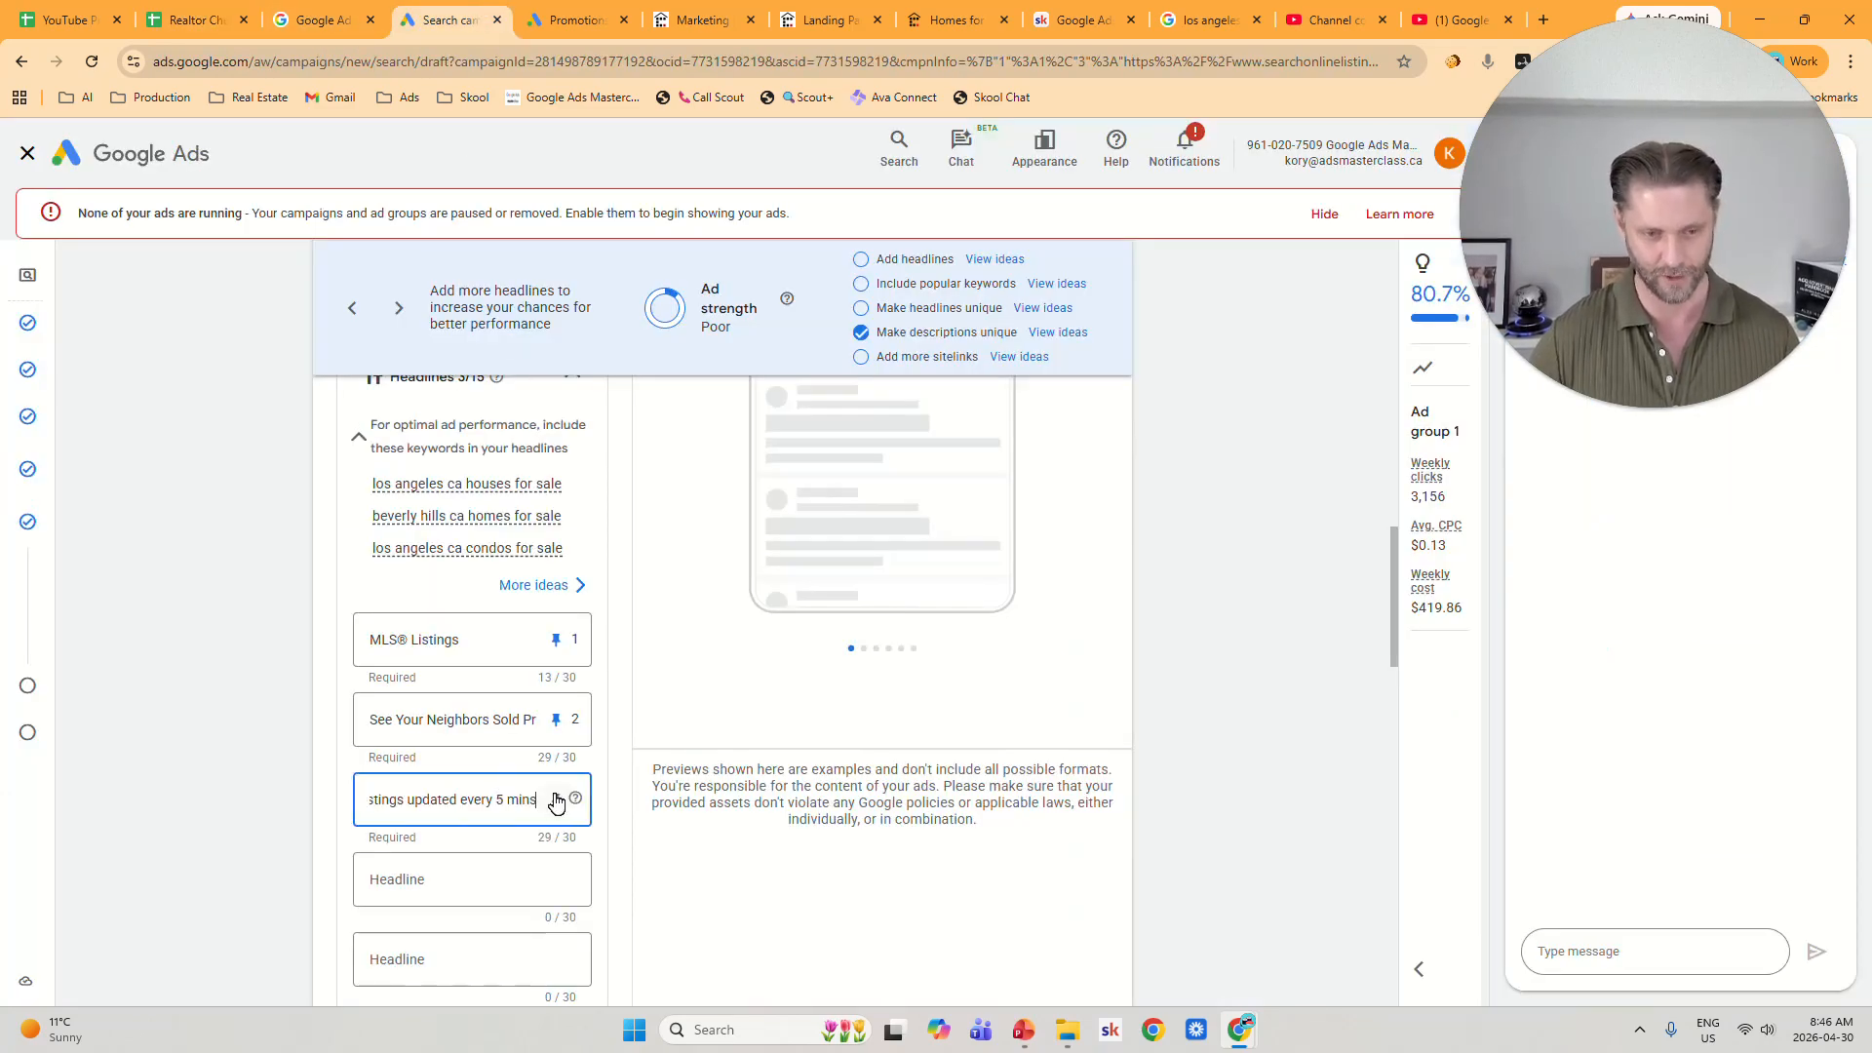
pyautogui.click(556, 799)
pyautogui.click(702, 576)
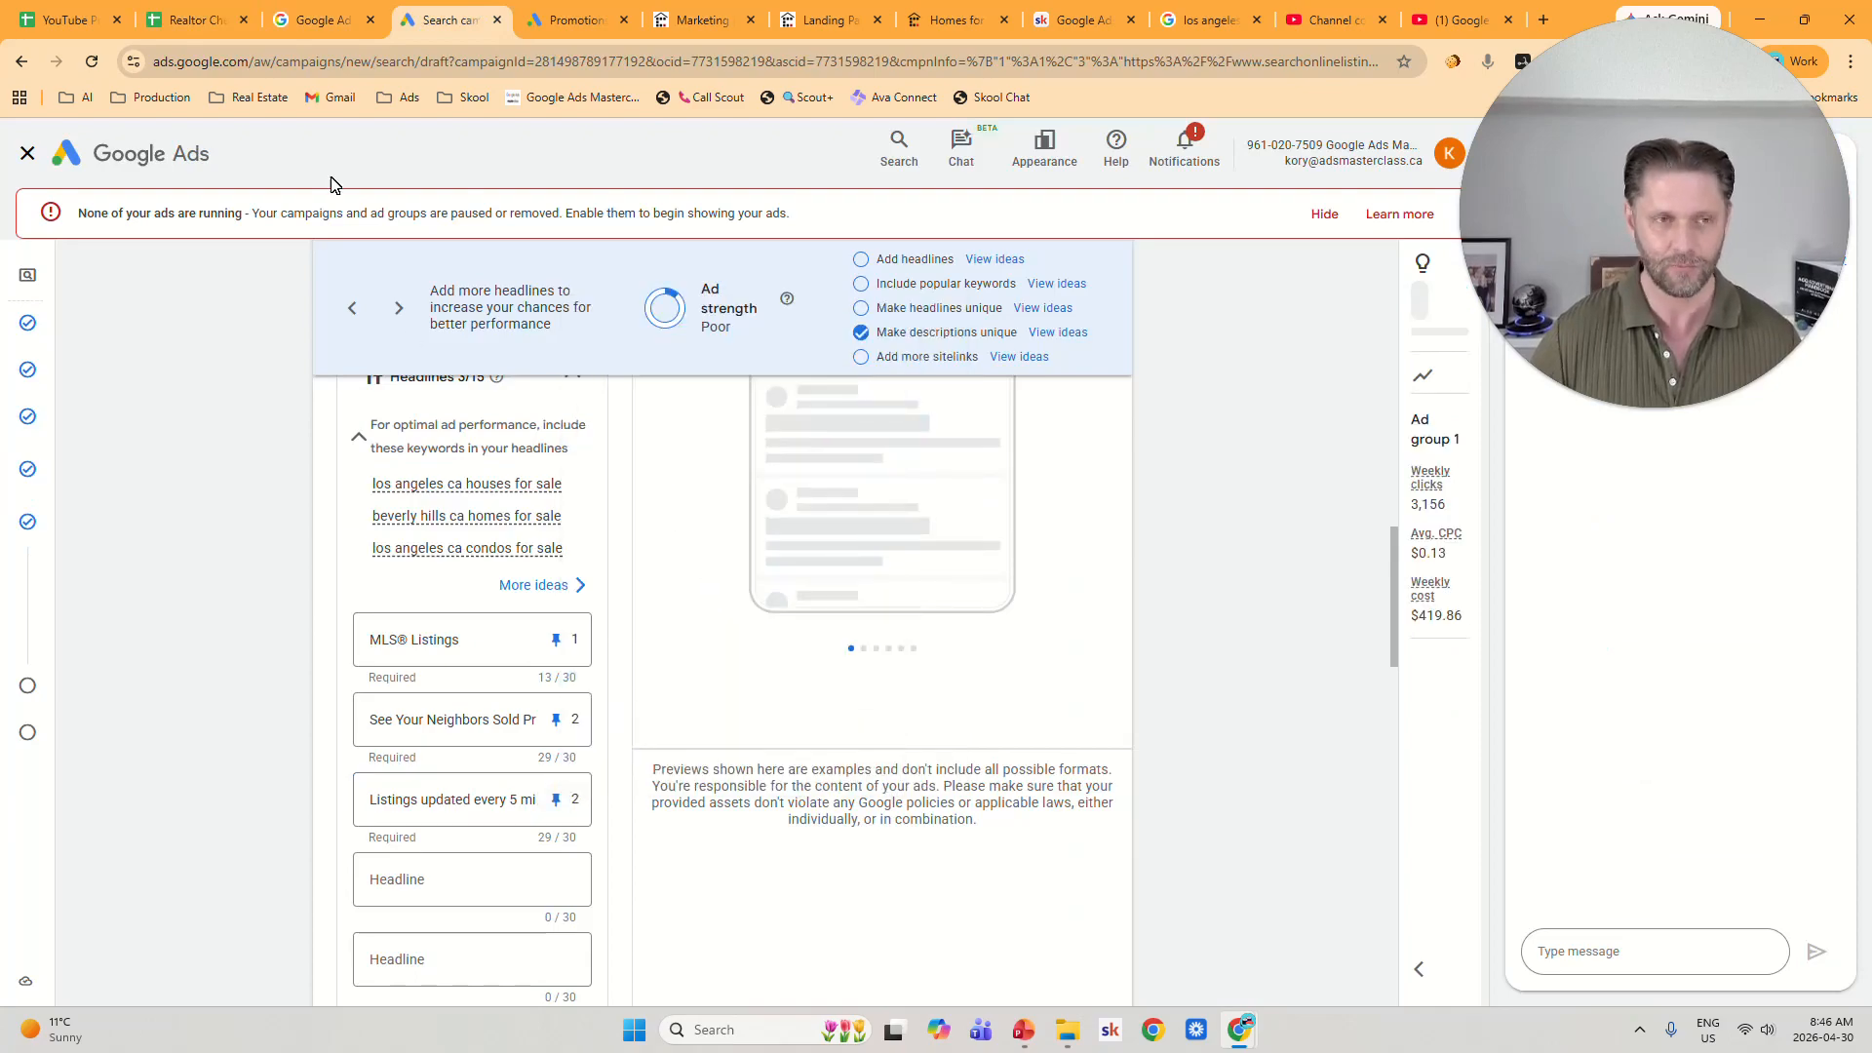
pyautogui.click(207, 9)
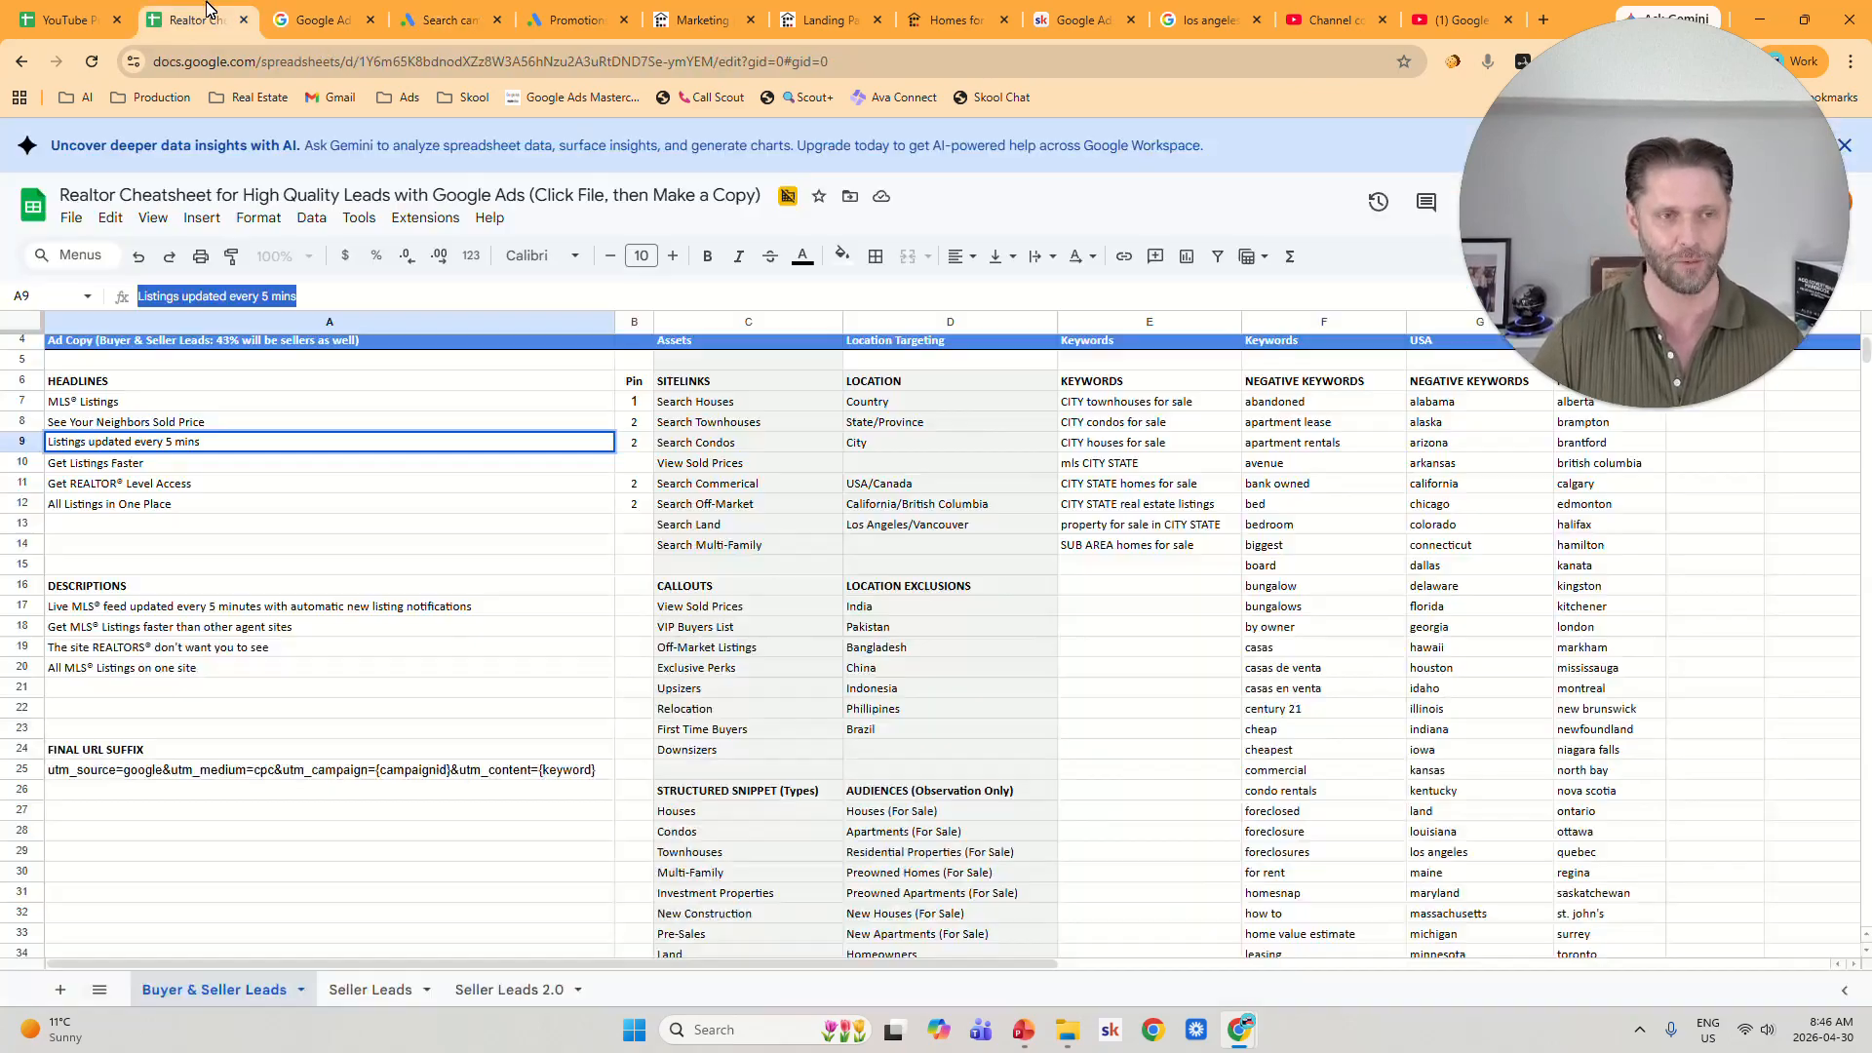
pyautogui.click(328, 12)
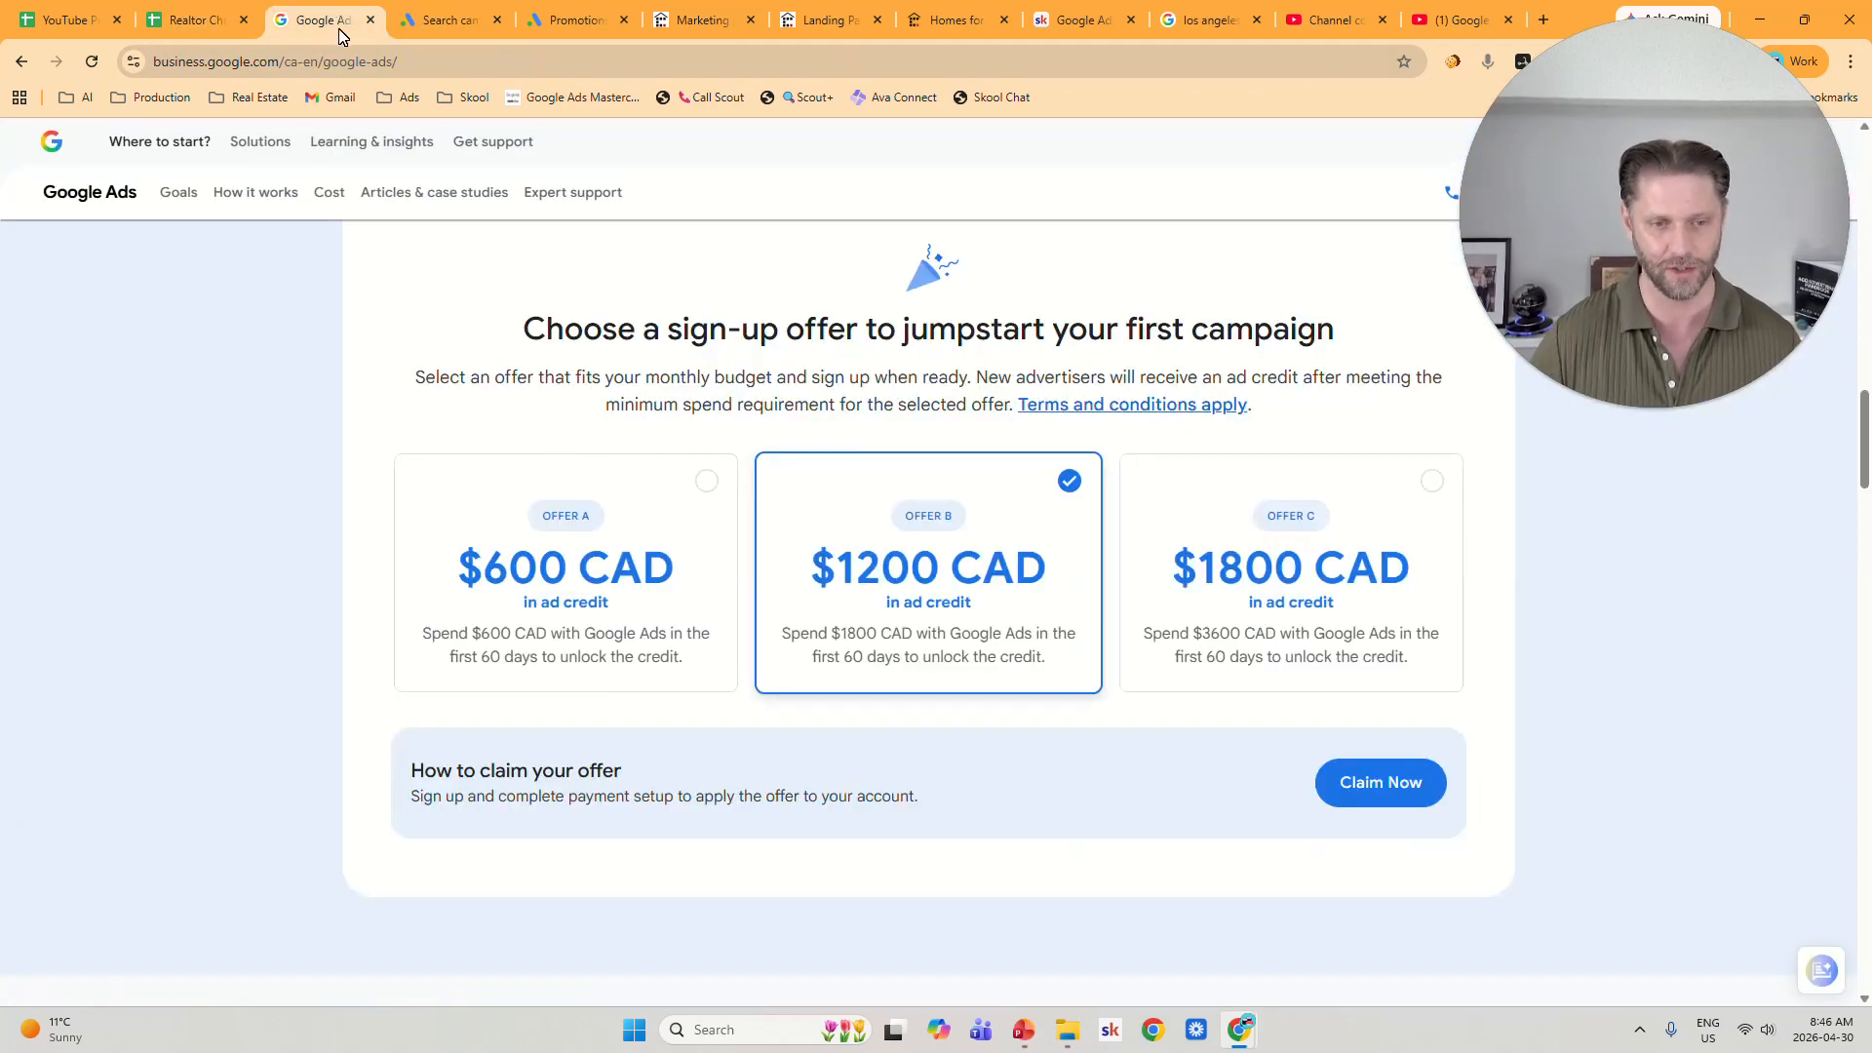
pyautogui.click(426, 14)
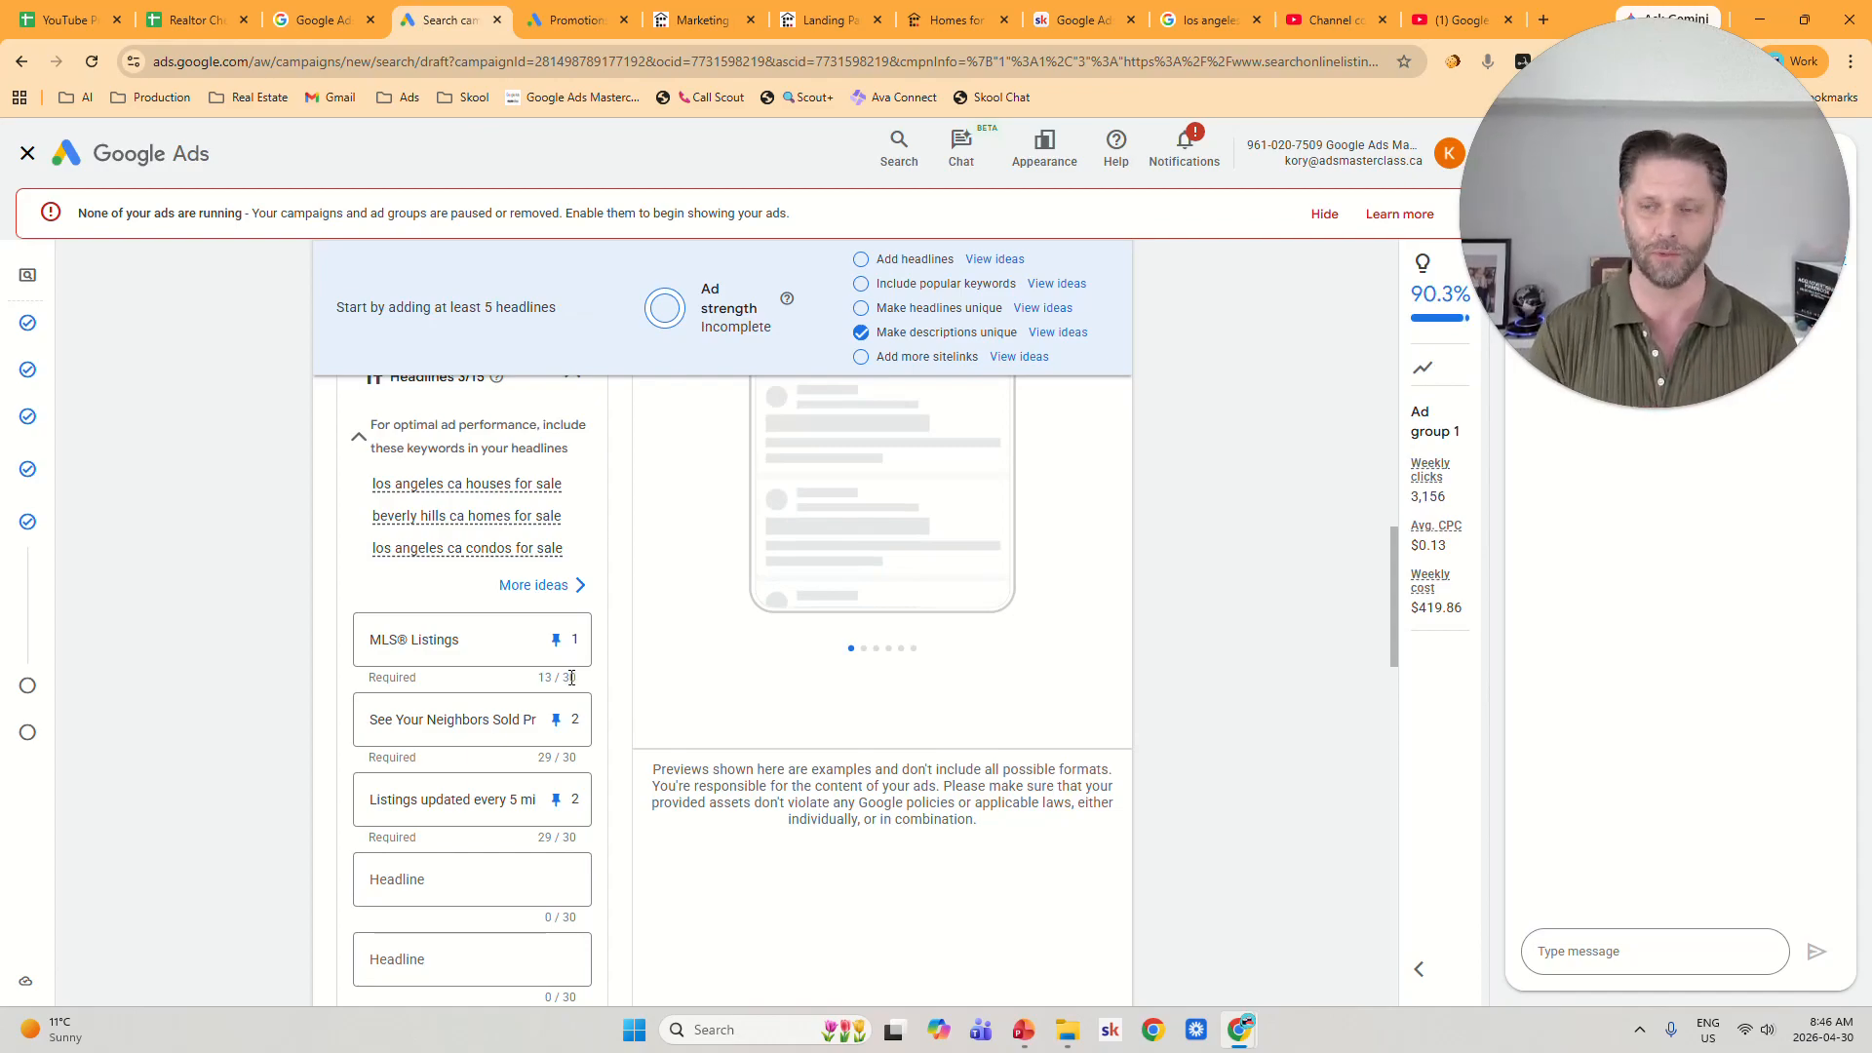
# Replace the ad's first description in Google Ads with "Live MLS® feed updated every 5 minutes with automatic new listing notifications" from the cheatsheet spreadsheet.
pyautogui.scroll(-6, 572, 677)
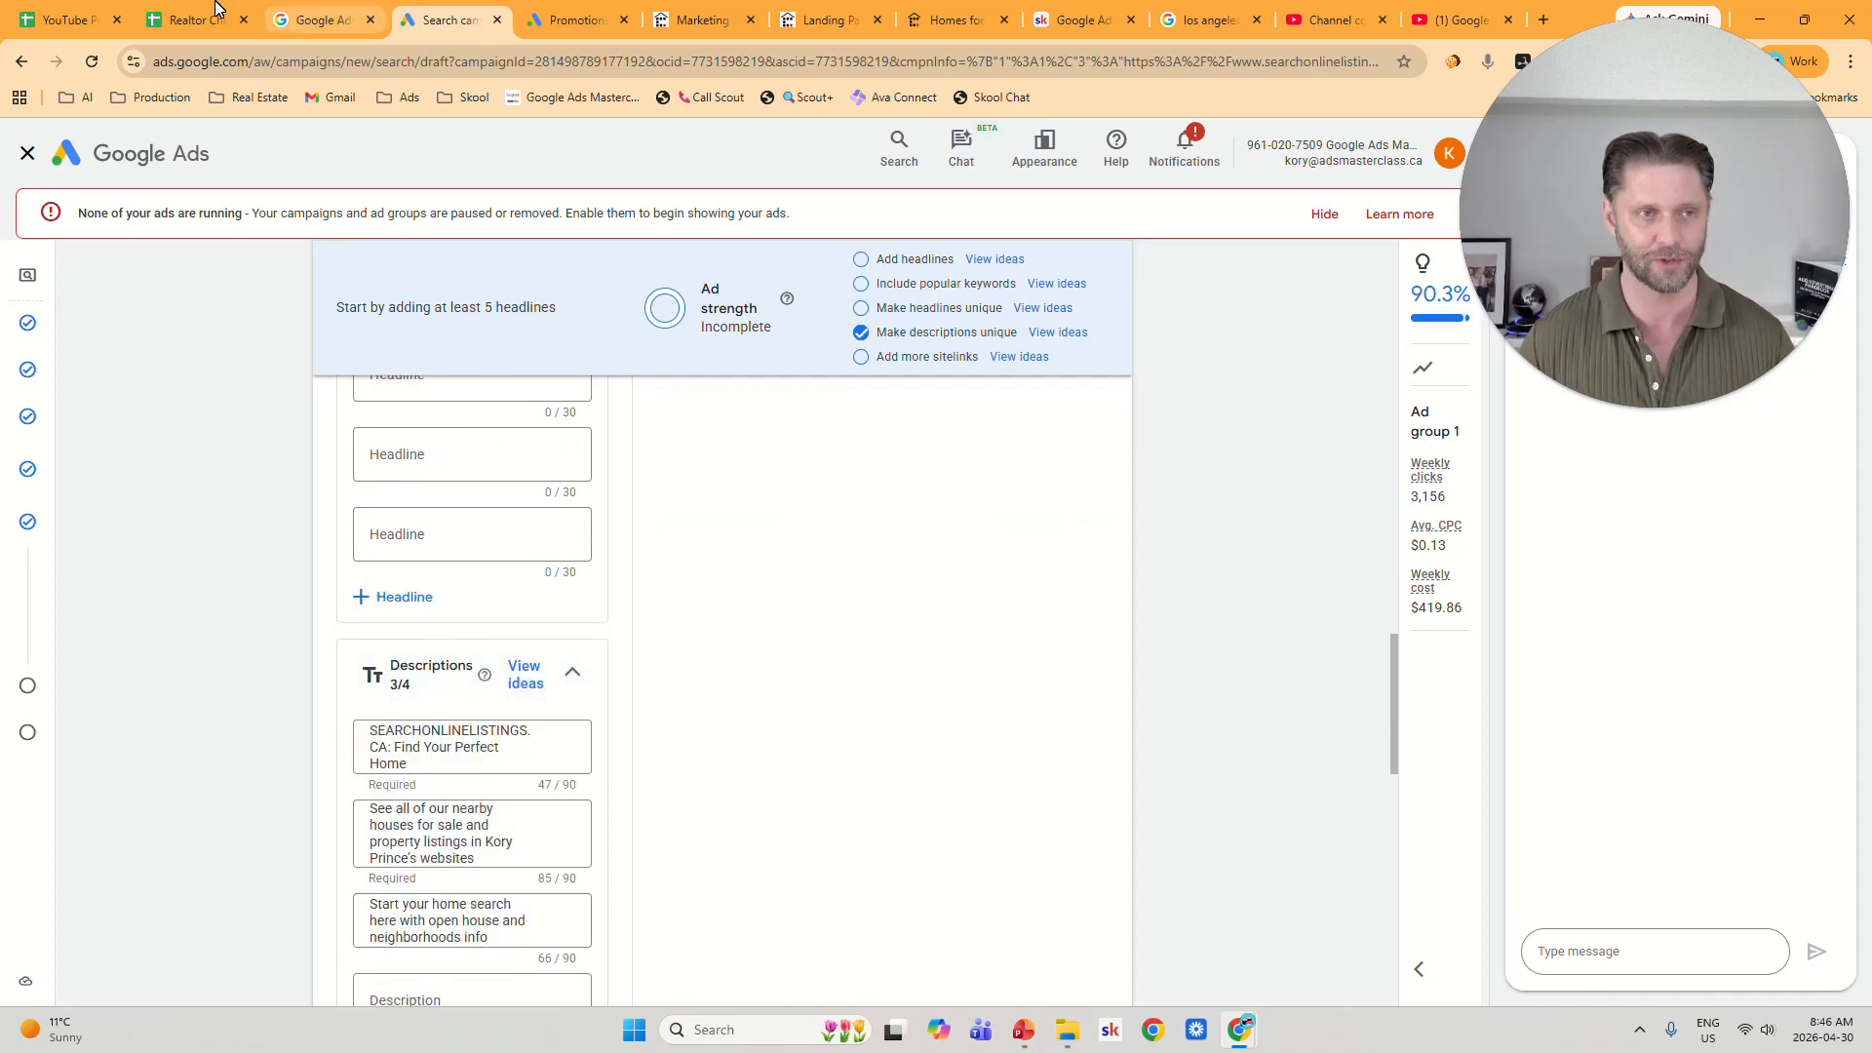
pyautogui.click(183, 18)
pyautogui.click(279, 609)
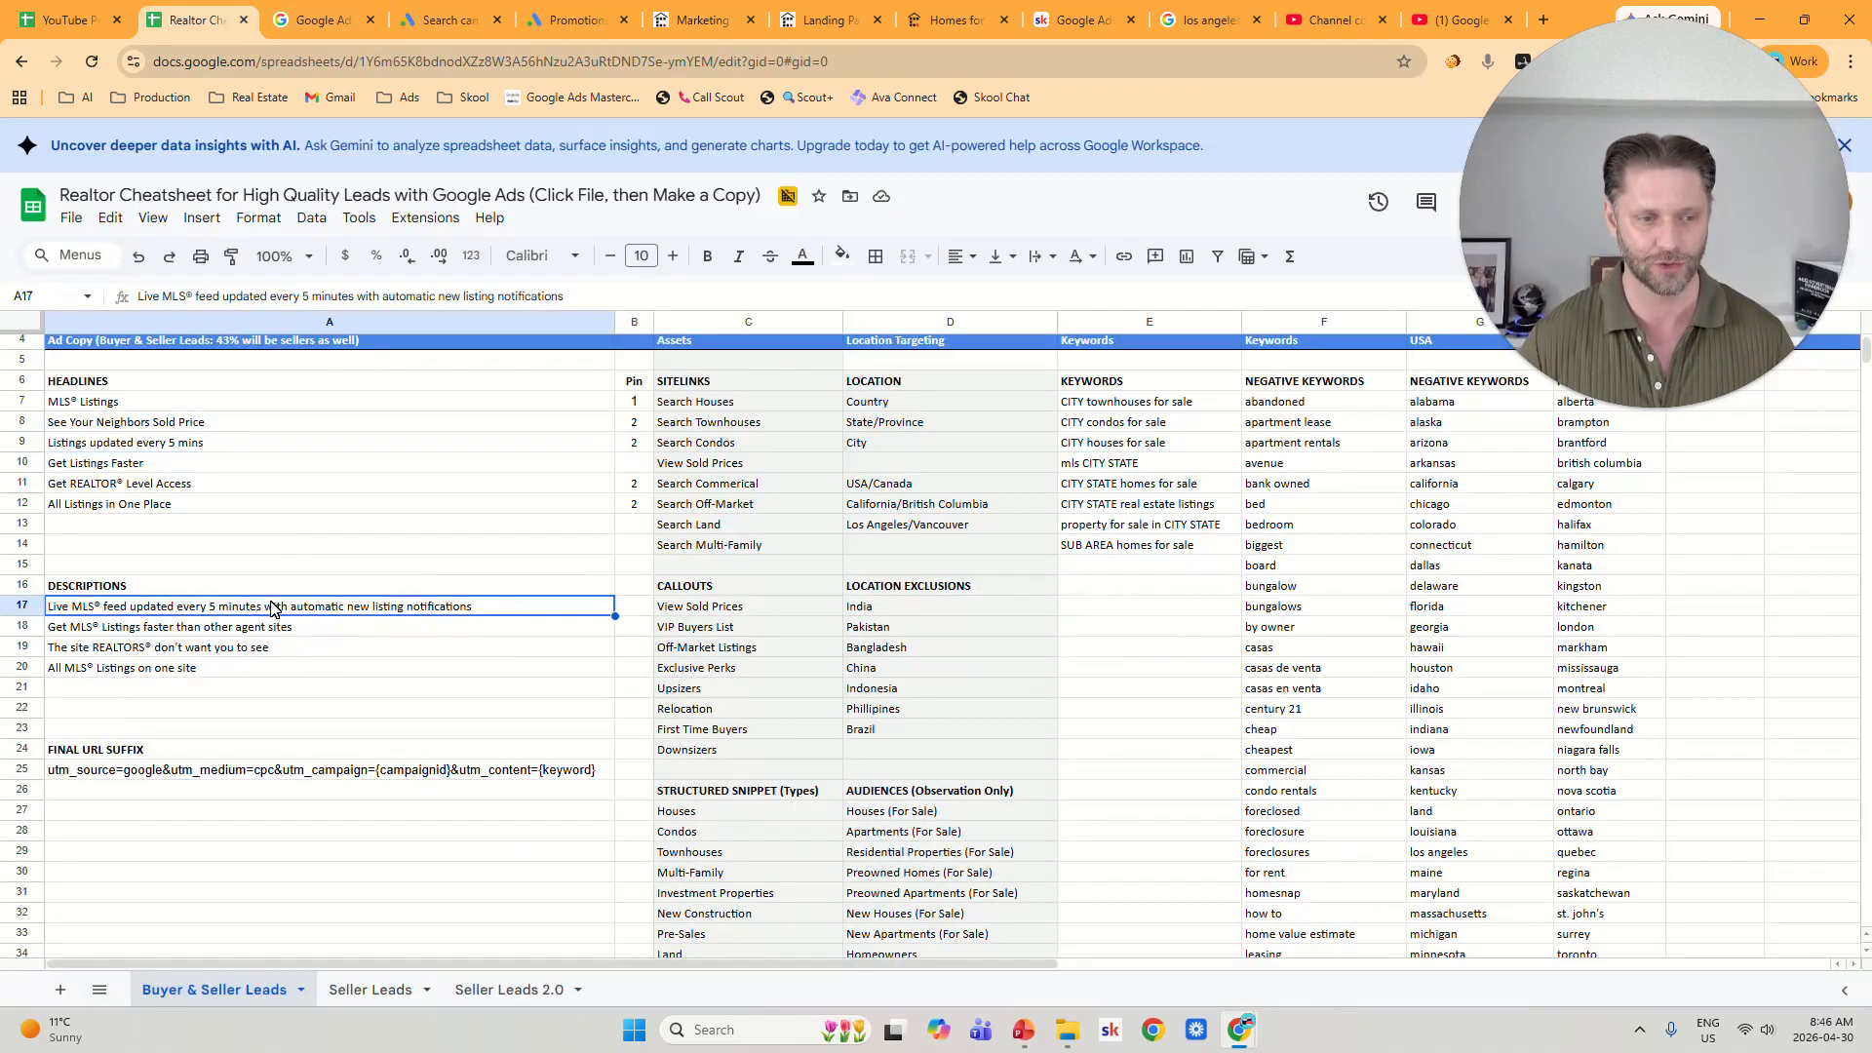
pyautogui.tripleClick(445, 305)
pyautogui.hotkey('ctrl', 'c')
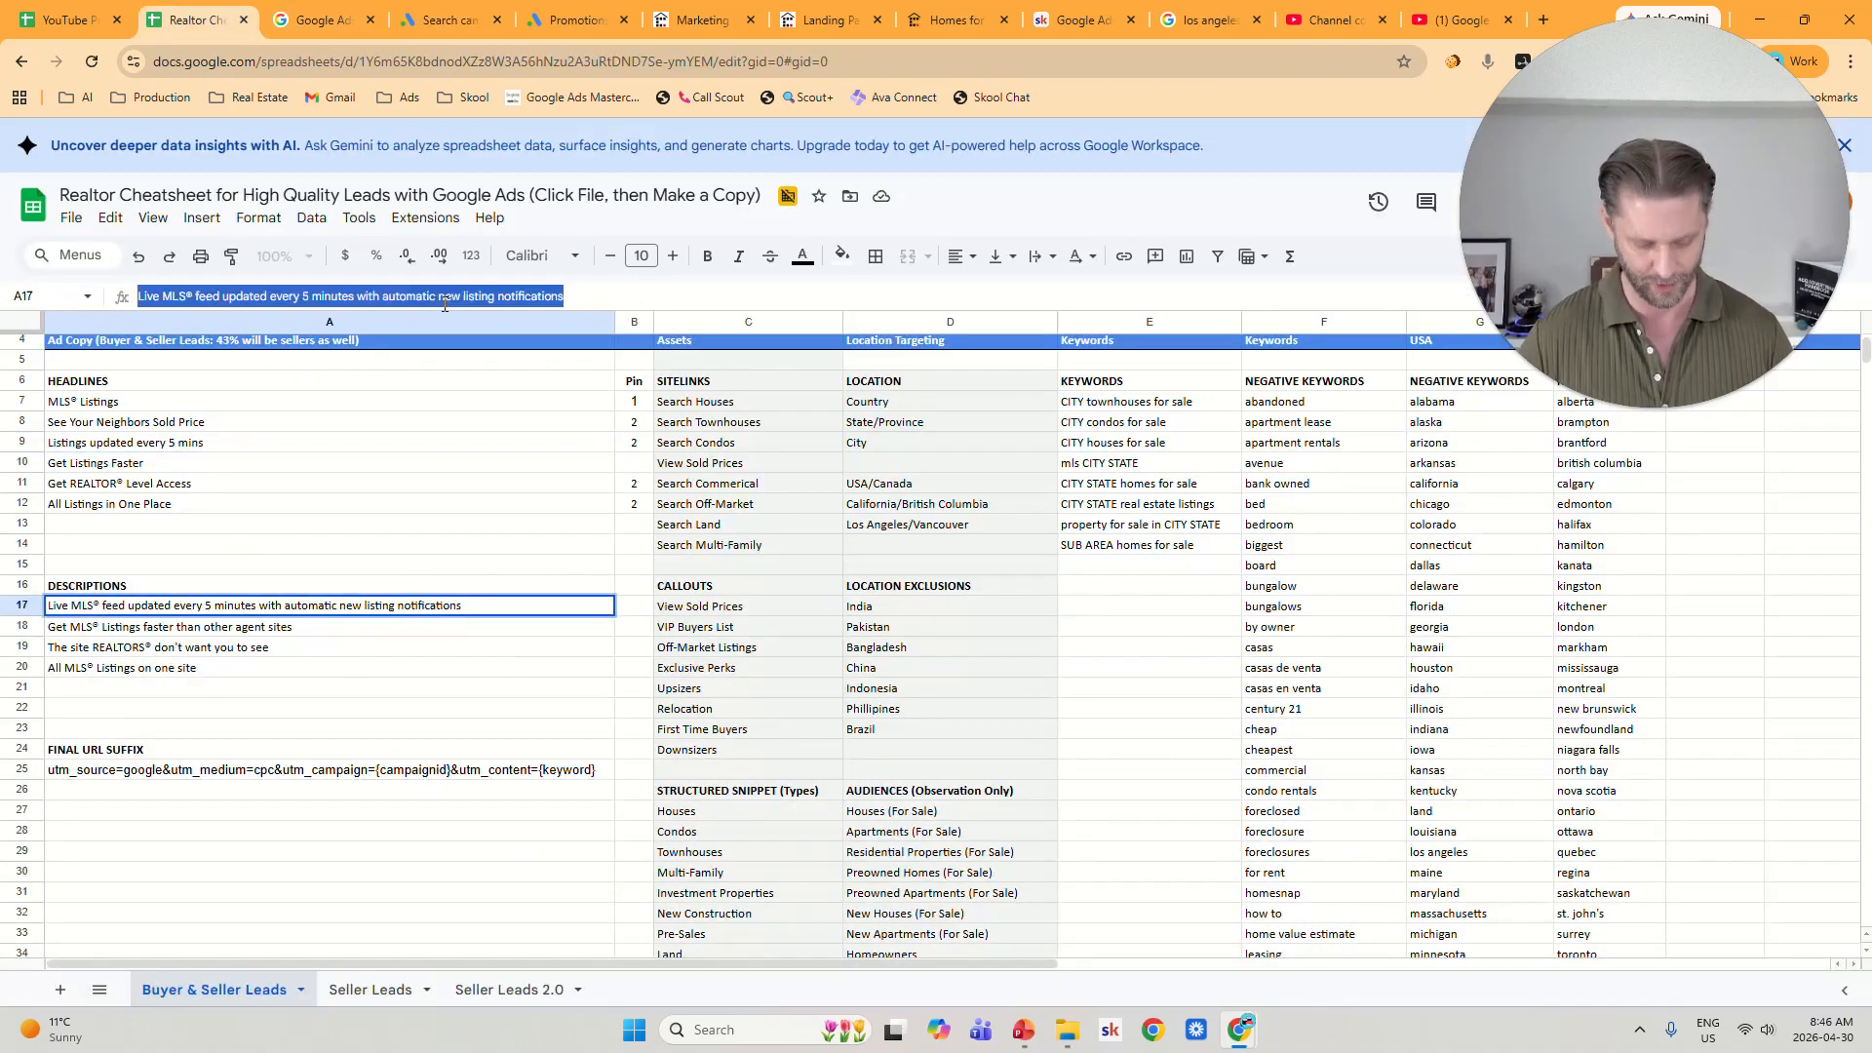
pyautogui.click(439, 20)
pyautogui.doubleClick(496, 746)
pyautogui.click(495, 746)
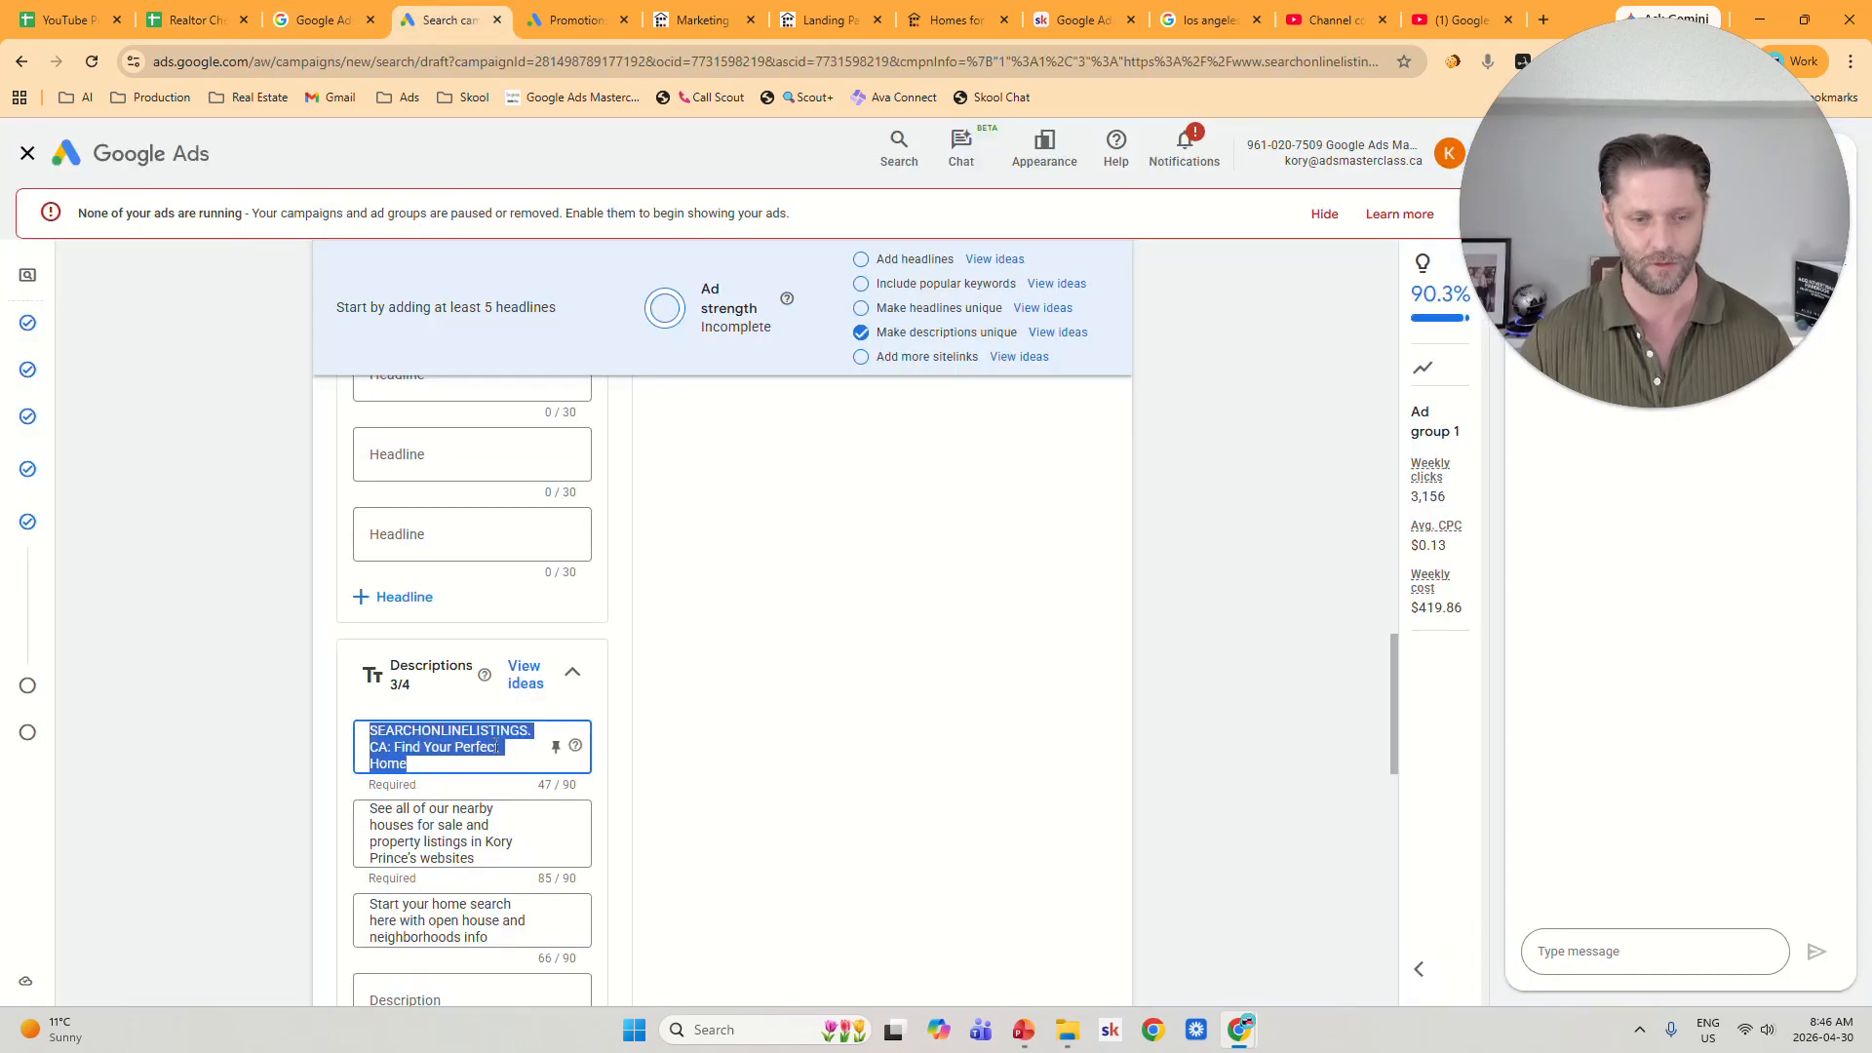
pyautogui.hotkey('ctrl', 'v')
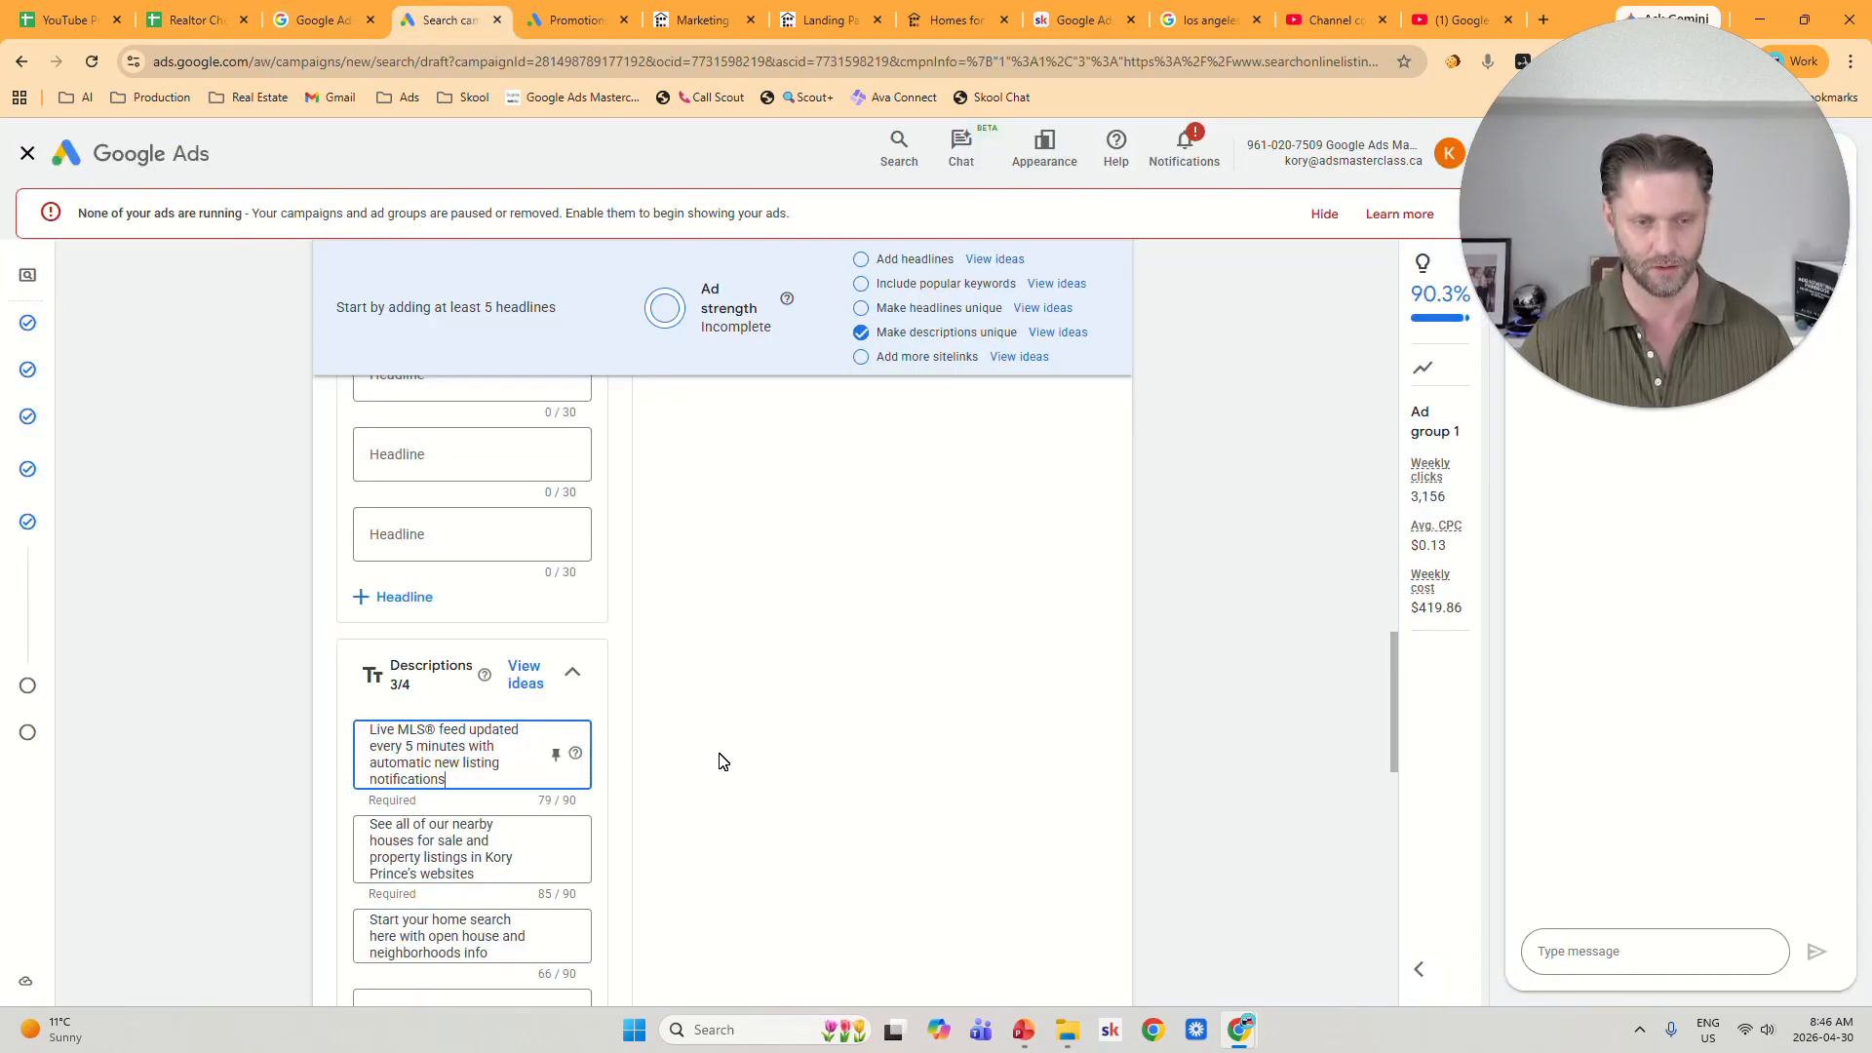
# Replace the ad's second description in Google Ads with "Get MLS® Listings faster than other agent sites" from the cheatsheet spreadsheet.
pyautogui.click(244, 19)
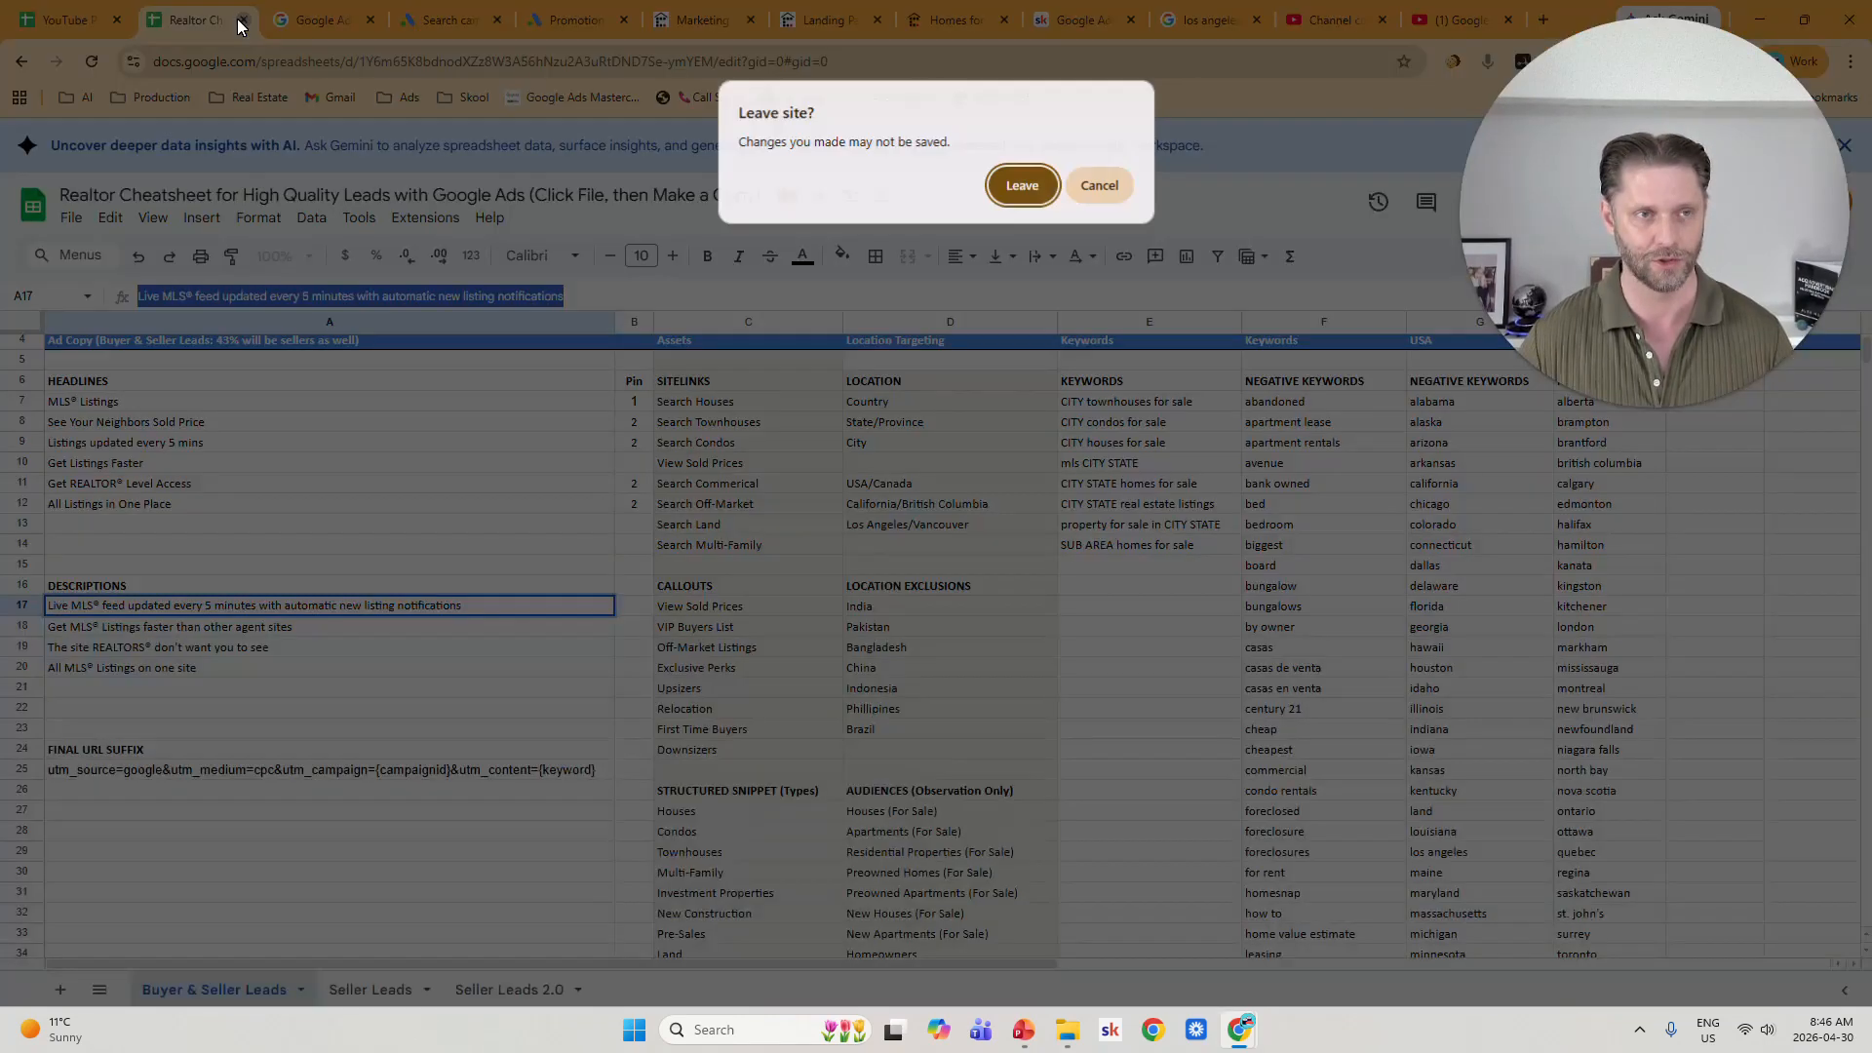
pyautogui.click(1101, 185)
pyautogui.click(353, 629)
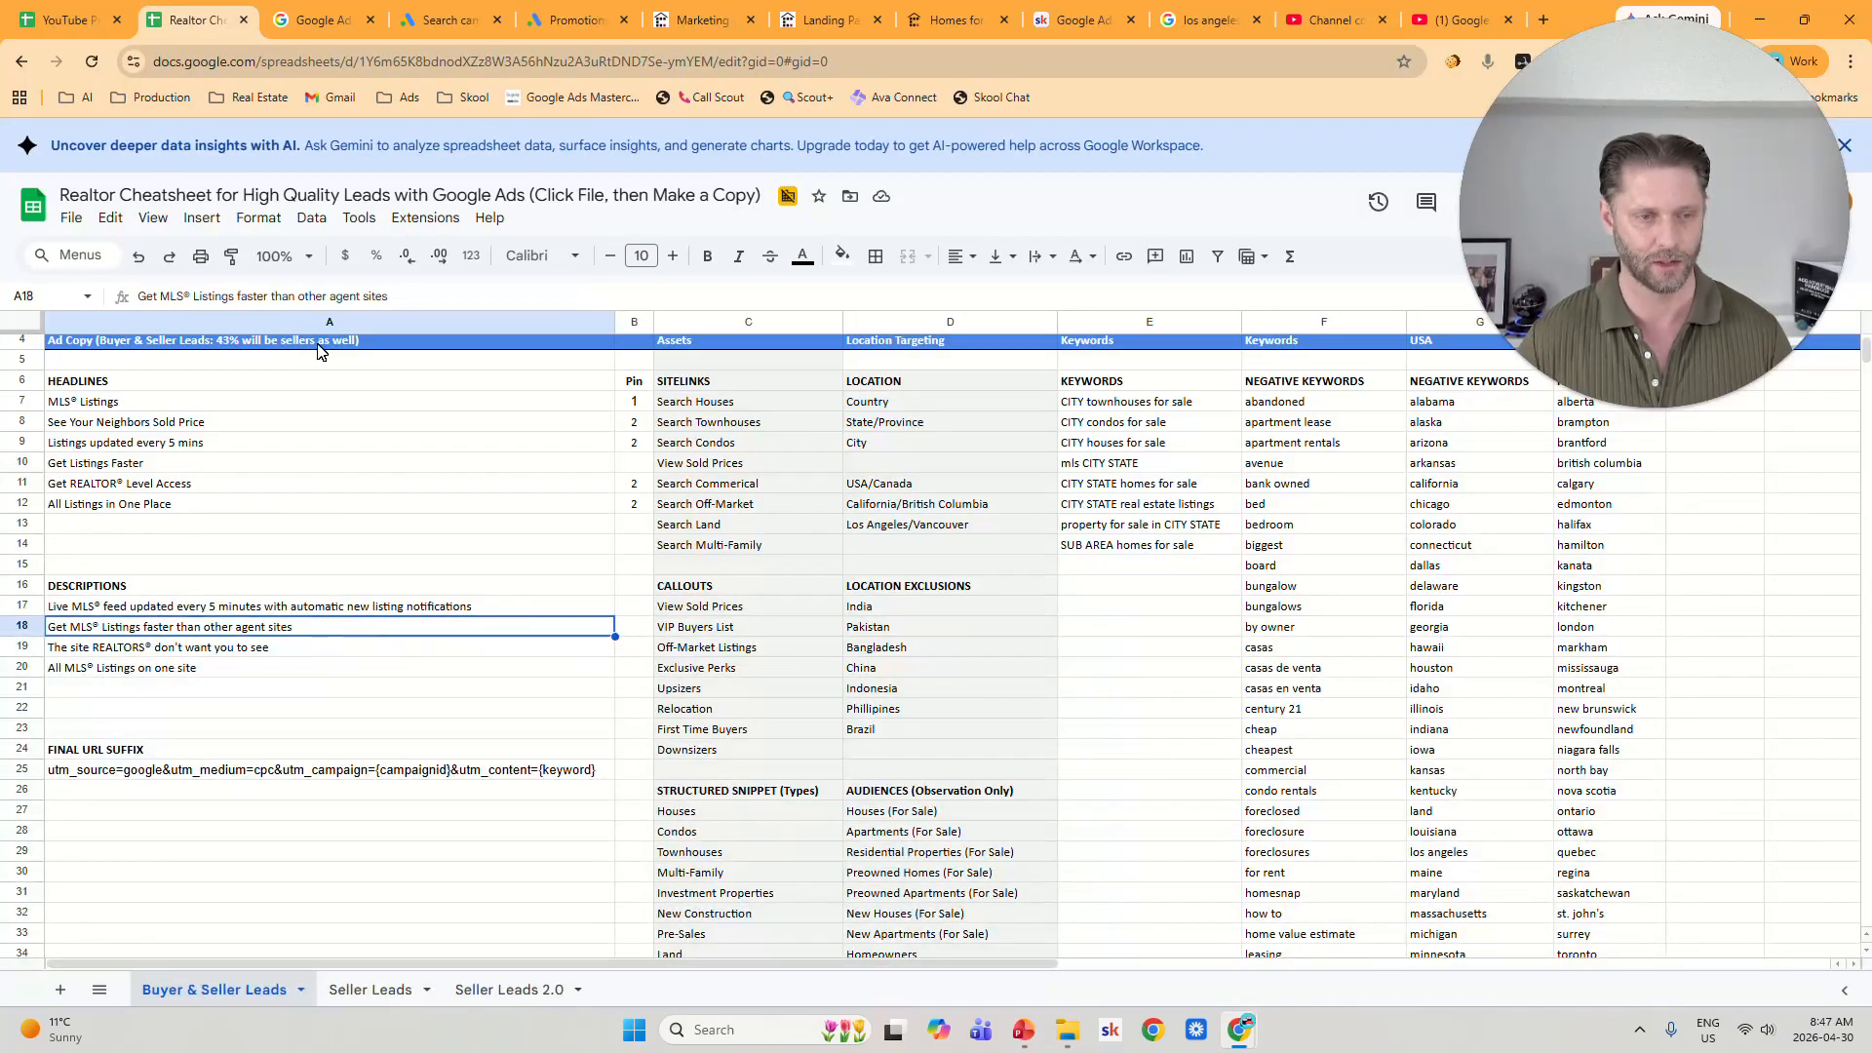
pyautogui.tripleClick(403, 298)
pyautogui.hotkey('ctrl', 'c')
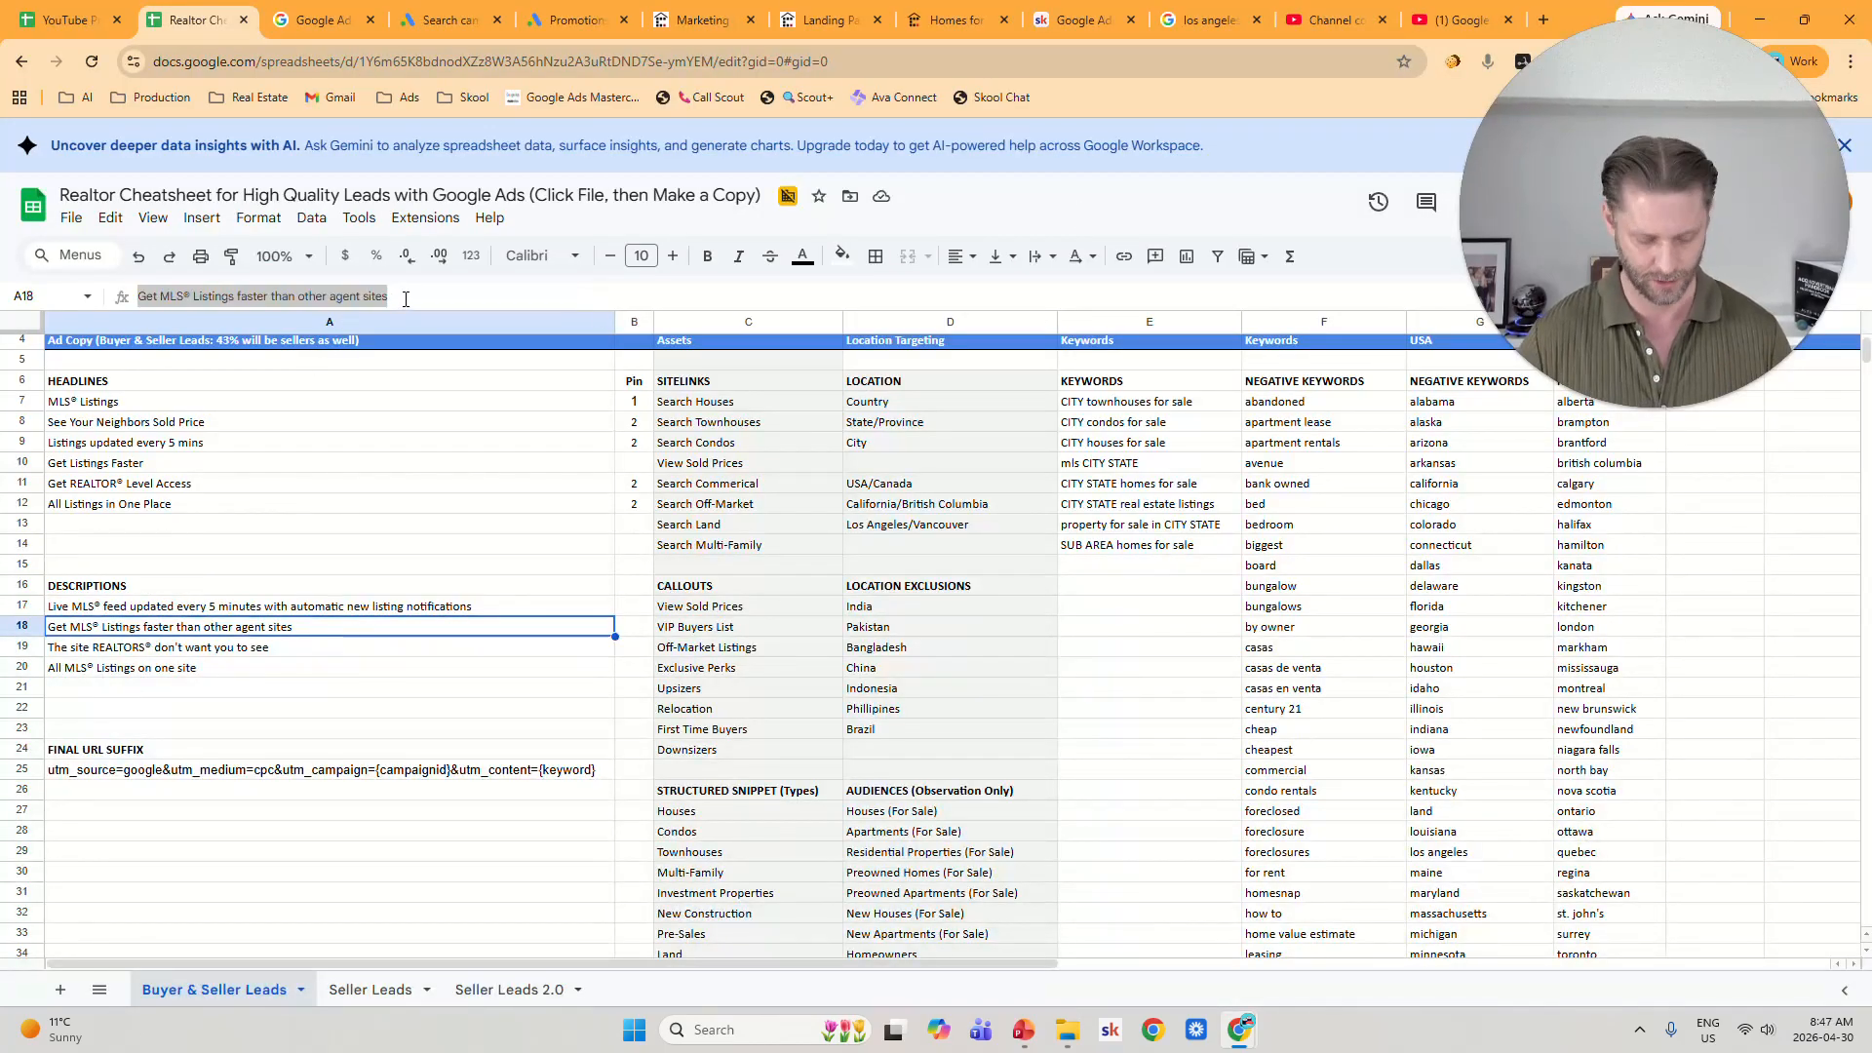
pyautogui.click(422, 21)
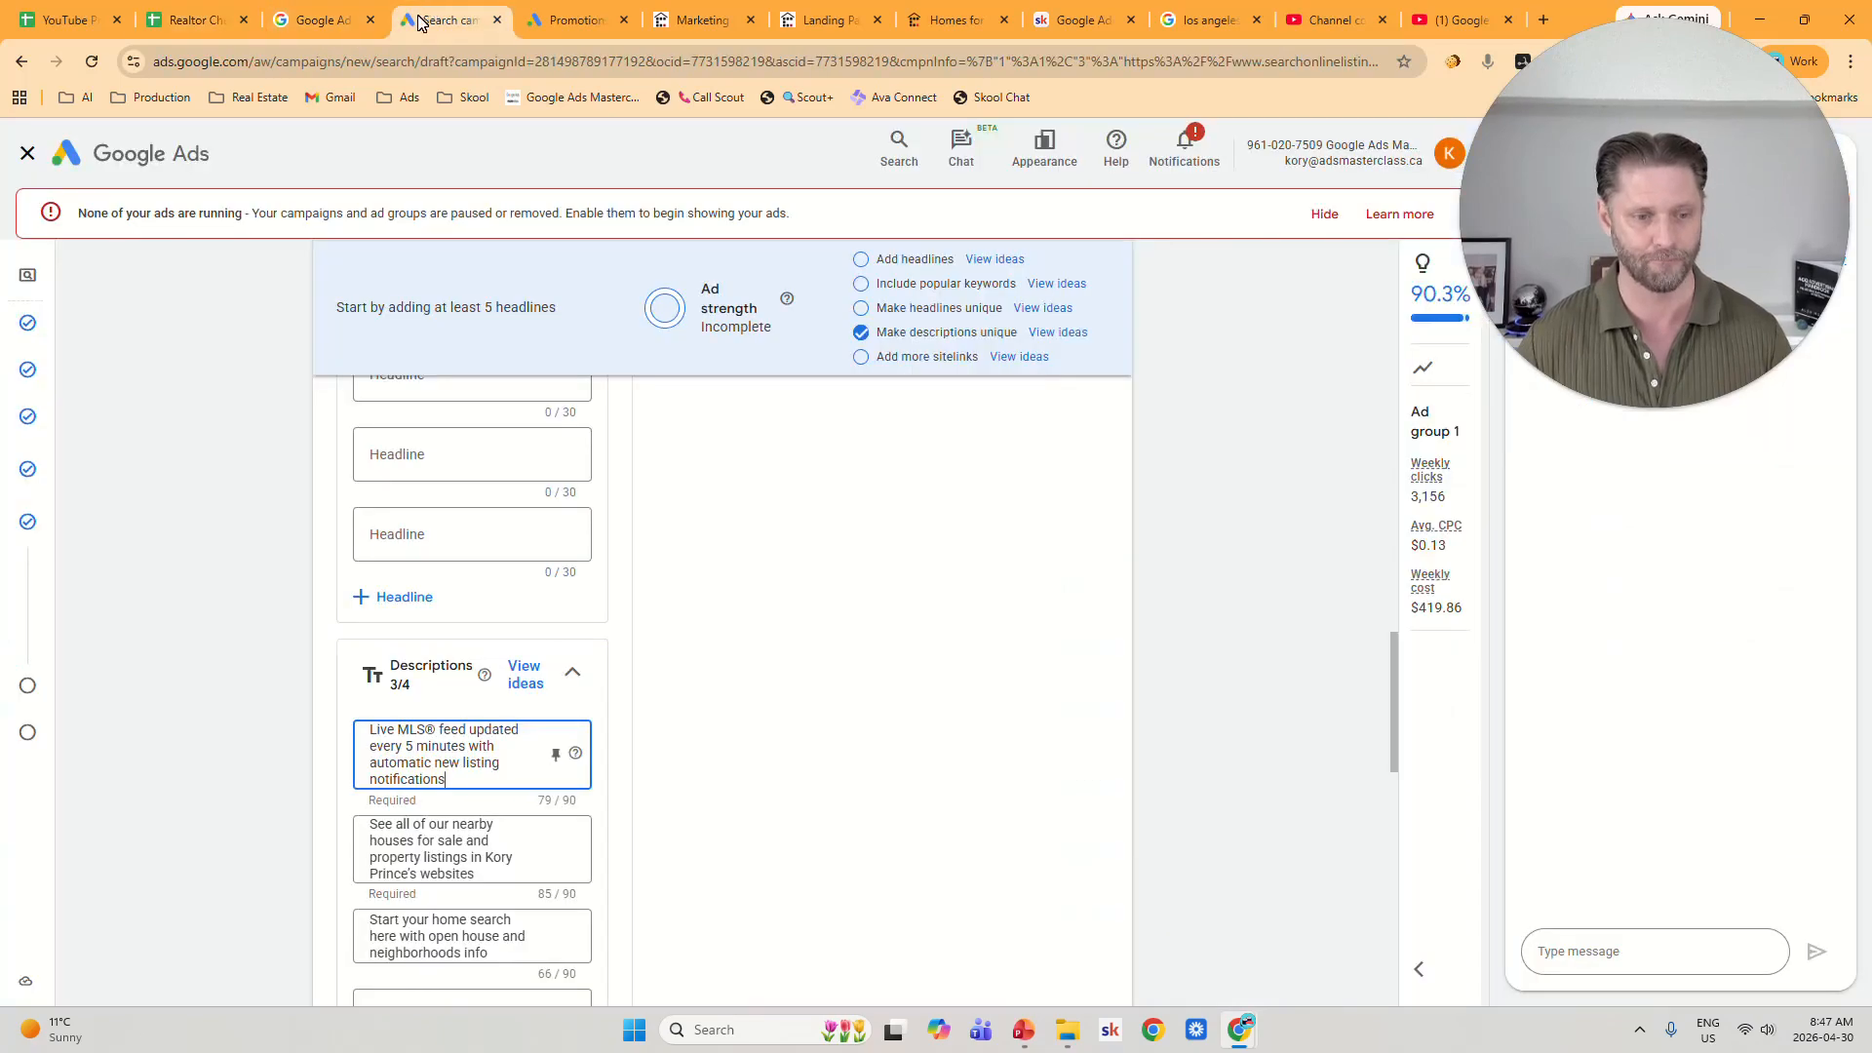
pyautogui.tripleClick(482, 881)
pyautogui.hotkey('ctrl', 'v')
# Clear the suggested text from the ad's third description.
pyautogui.scroll(-2, 513, 774)
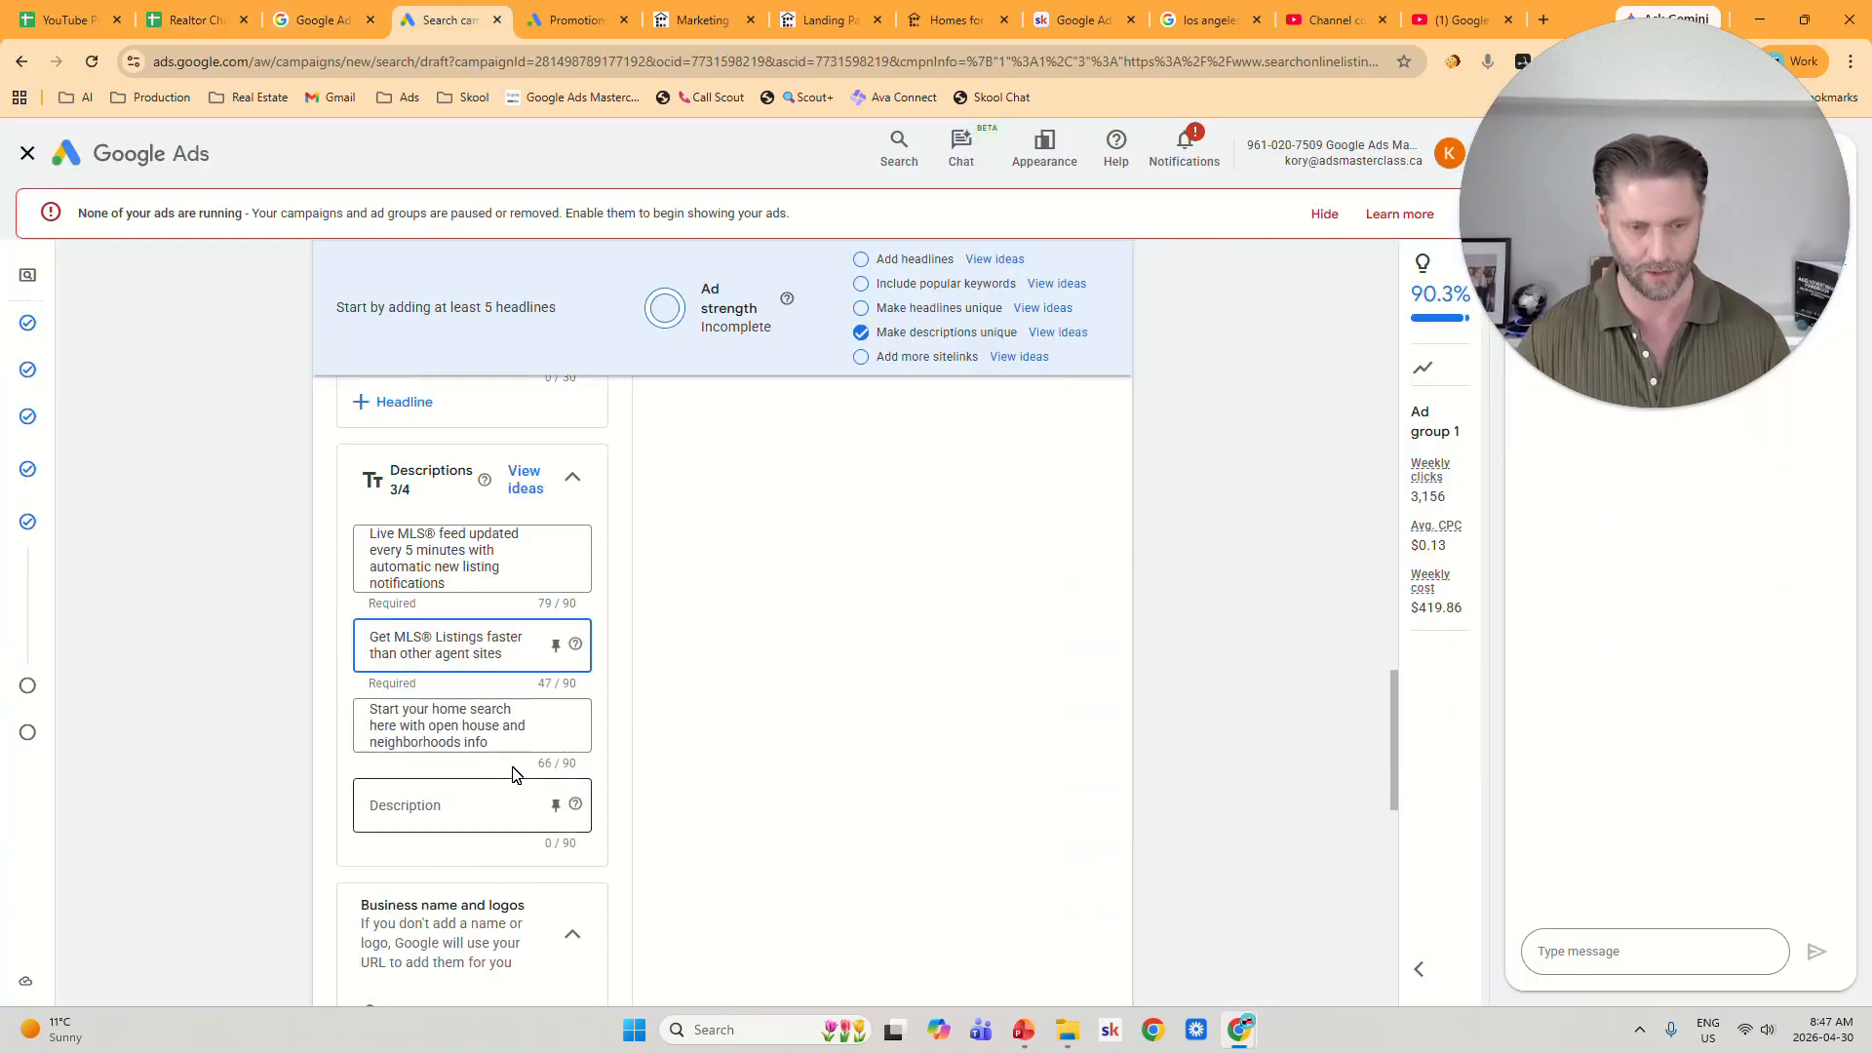
pyautogui.moveTo(527, 743); pyautogui.dragTo(368, 707)
pyautogui.press('BackSpace')
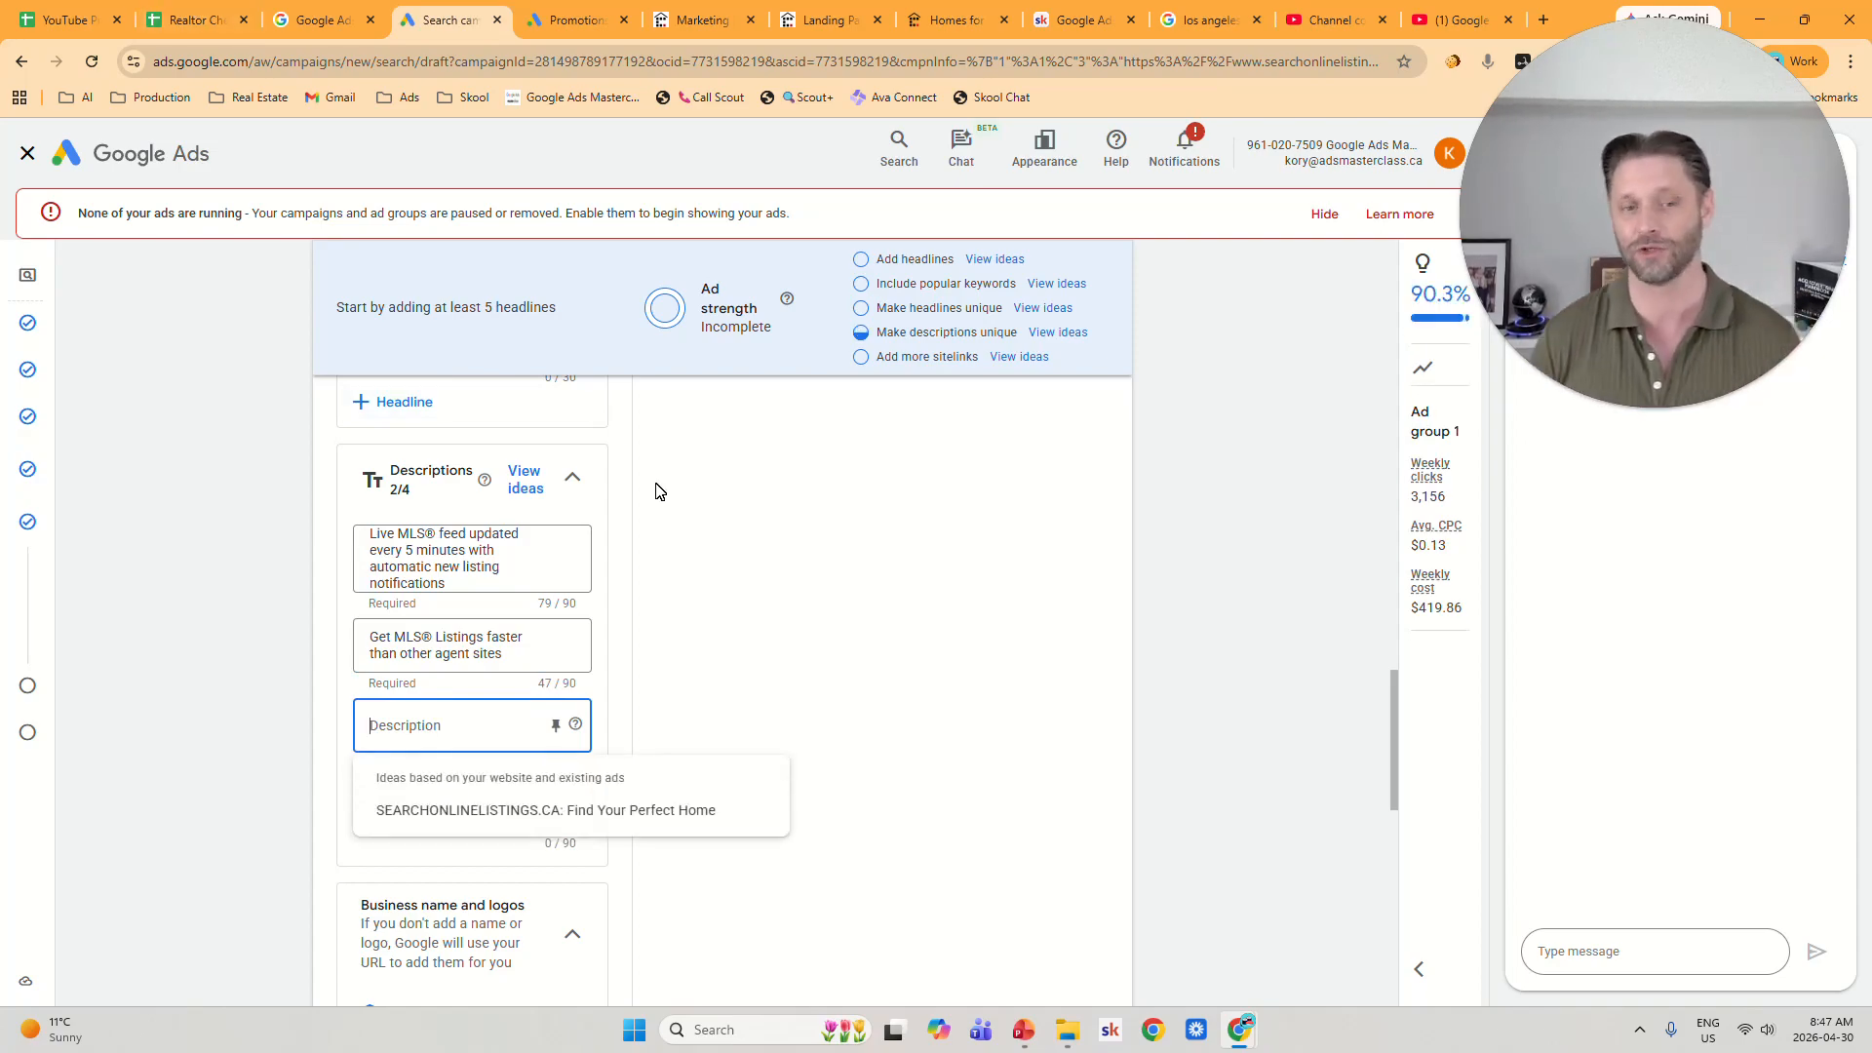
# Review the ad's sitelink slots and the suggested sitelinks in the cheatsheet spreadsheet, such as houses, sold prices, off-market and multi-family.
pyautogui.scroll(-3, 844, 598)
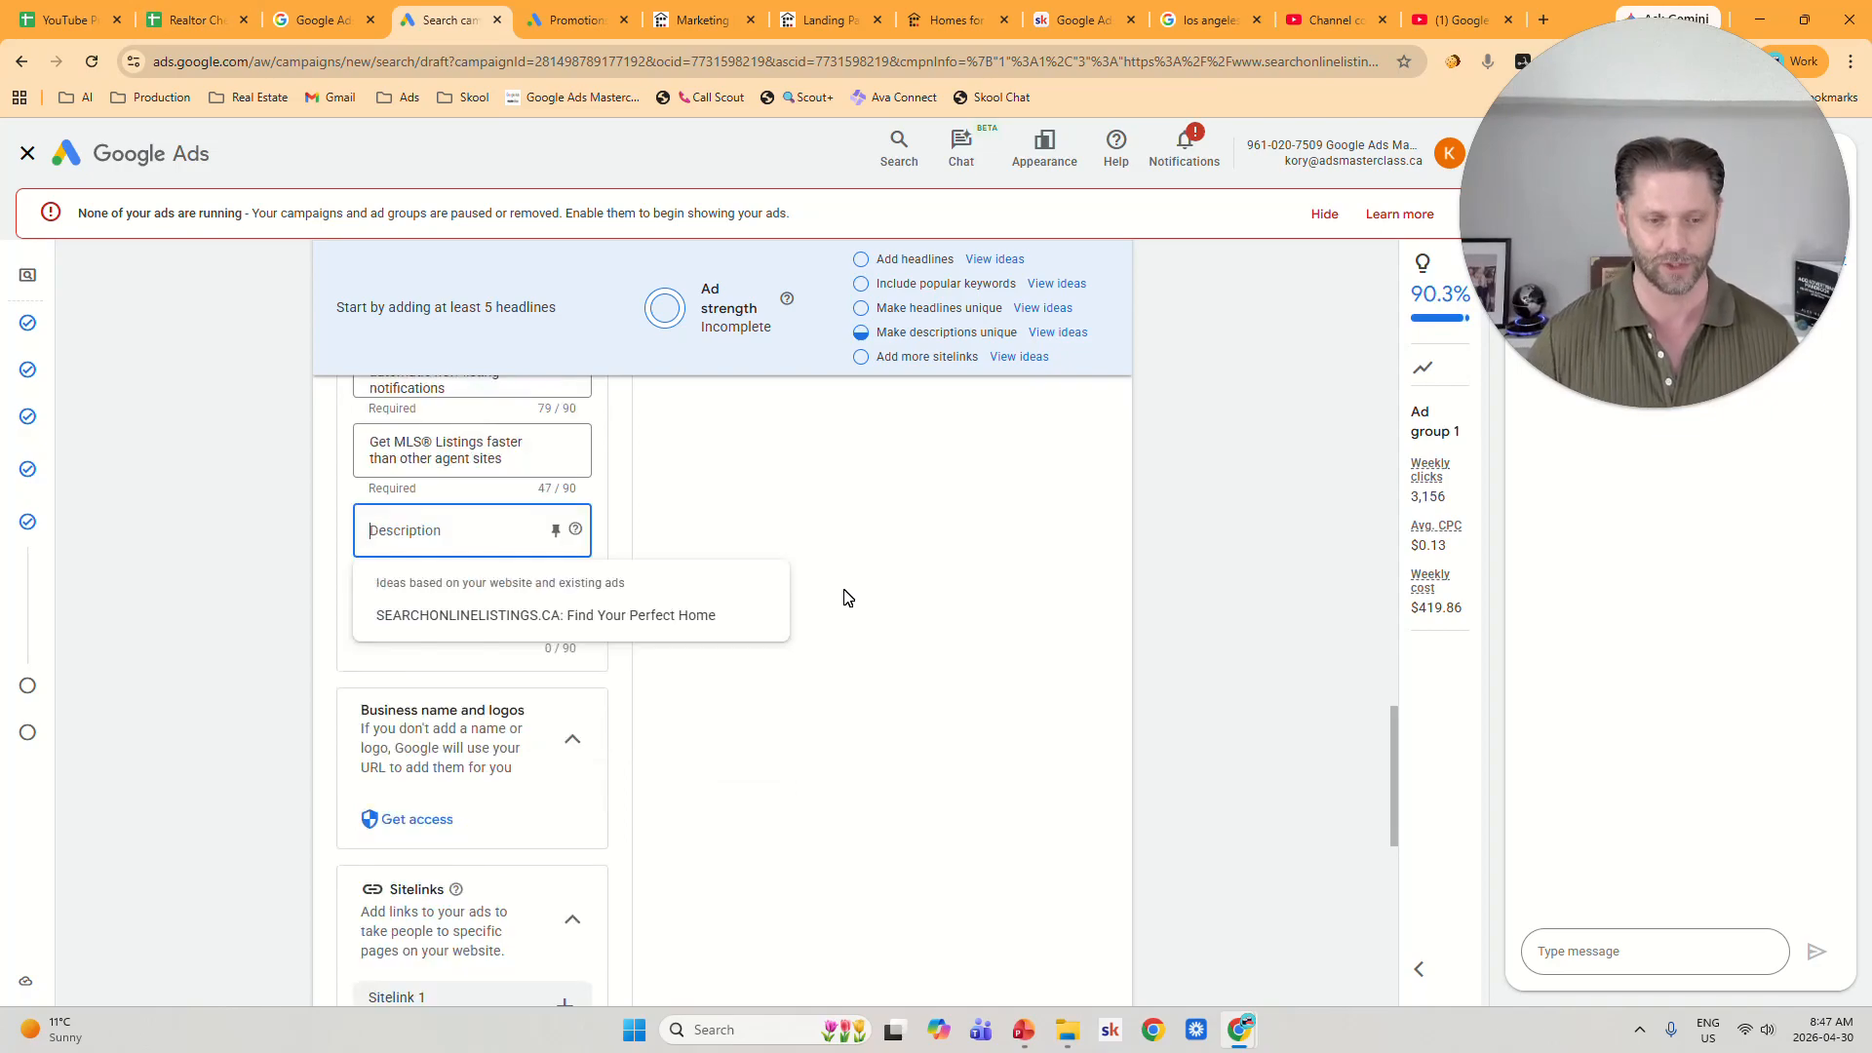
pyautogui.scroll(-3, 845, 598)
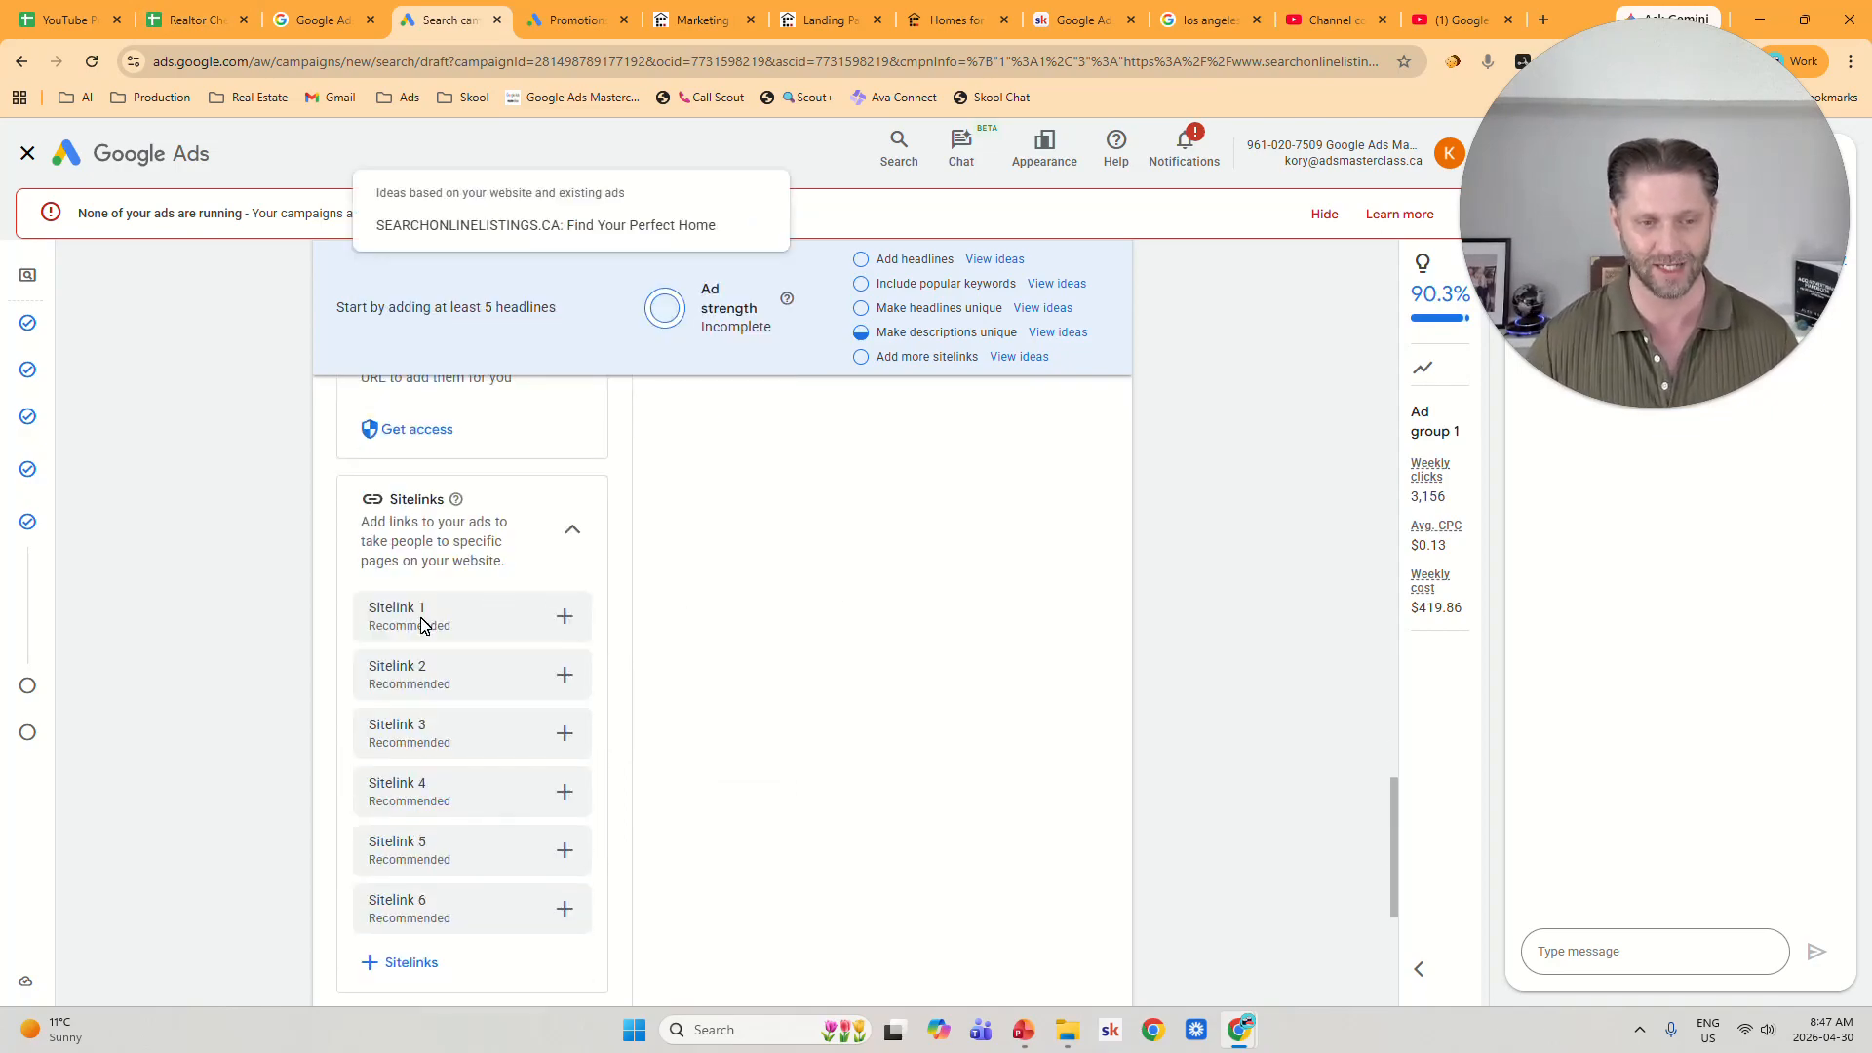
pyautogui.click(224, 23)
pyautogui.click(751, 404)
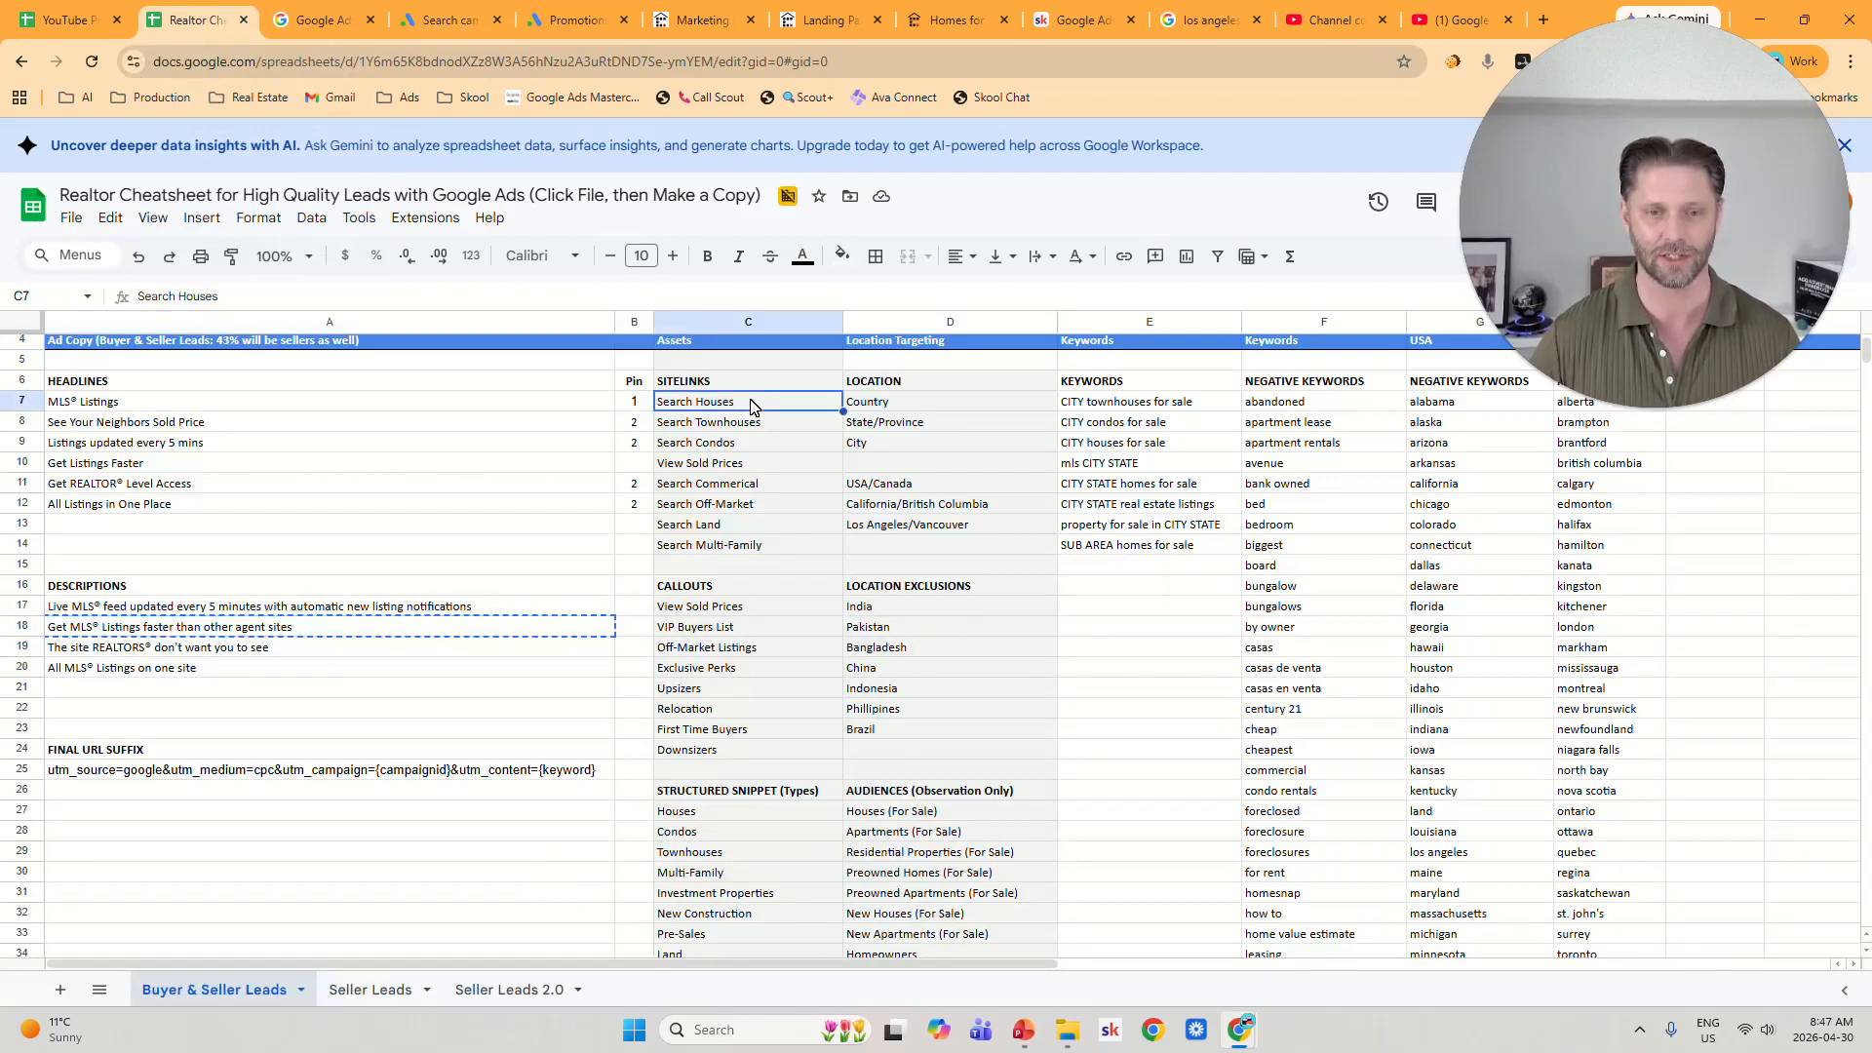
pyautogui.click(756, 465)
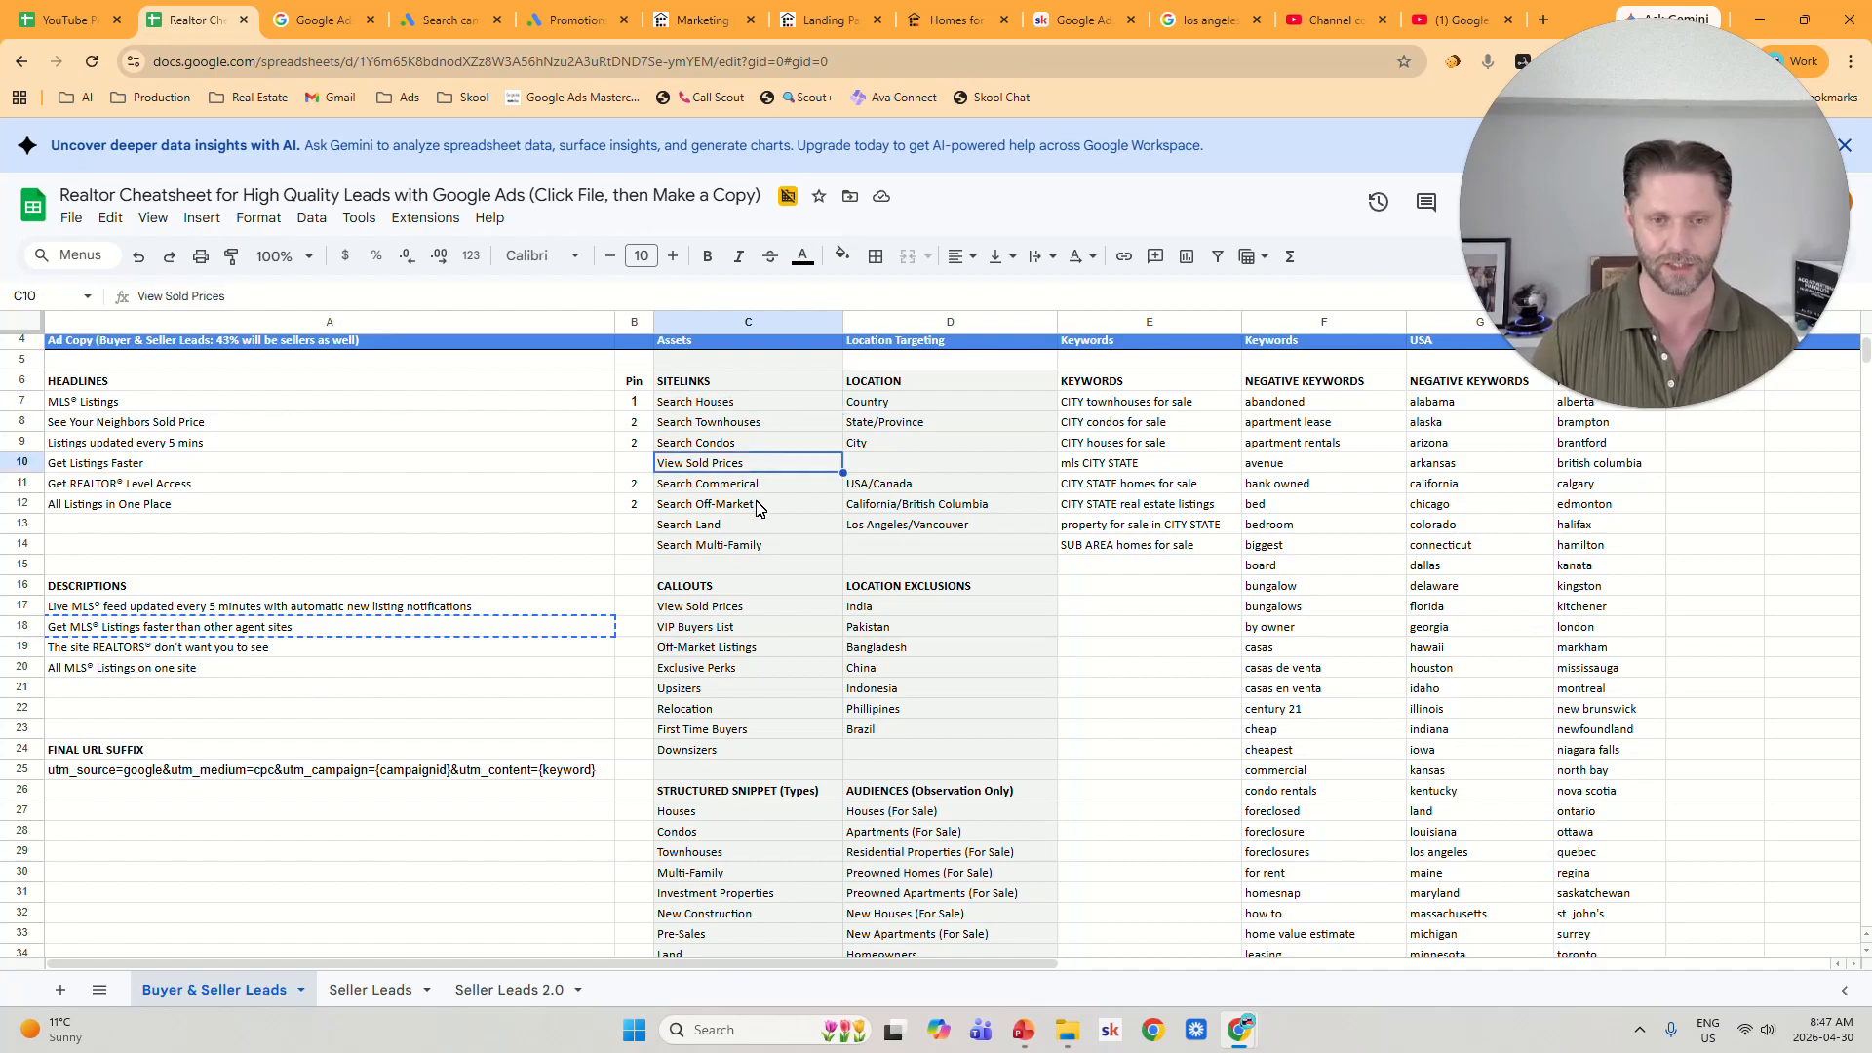
pyautogui.click(758, 507)
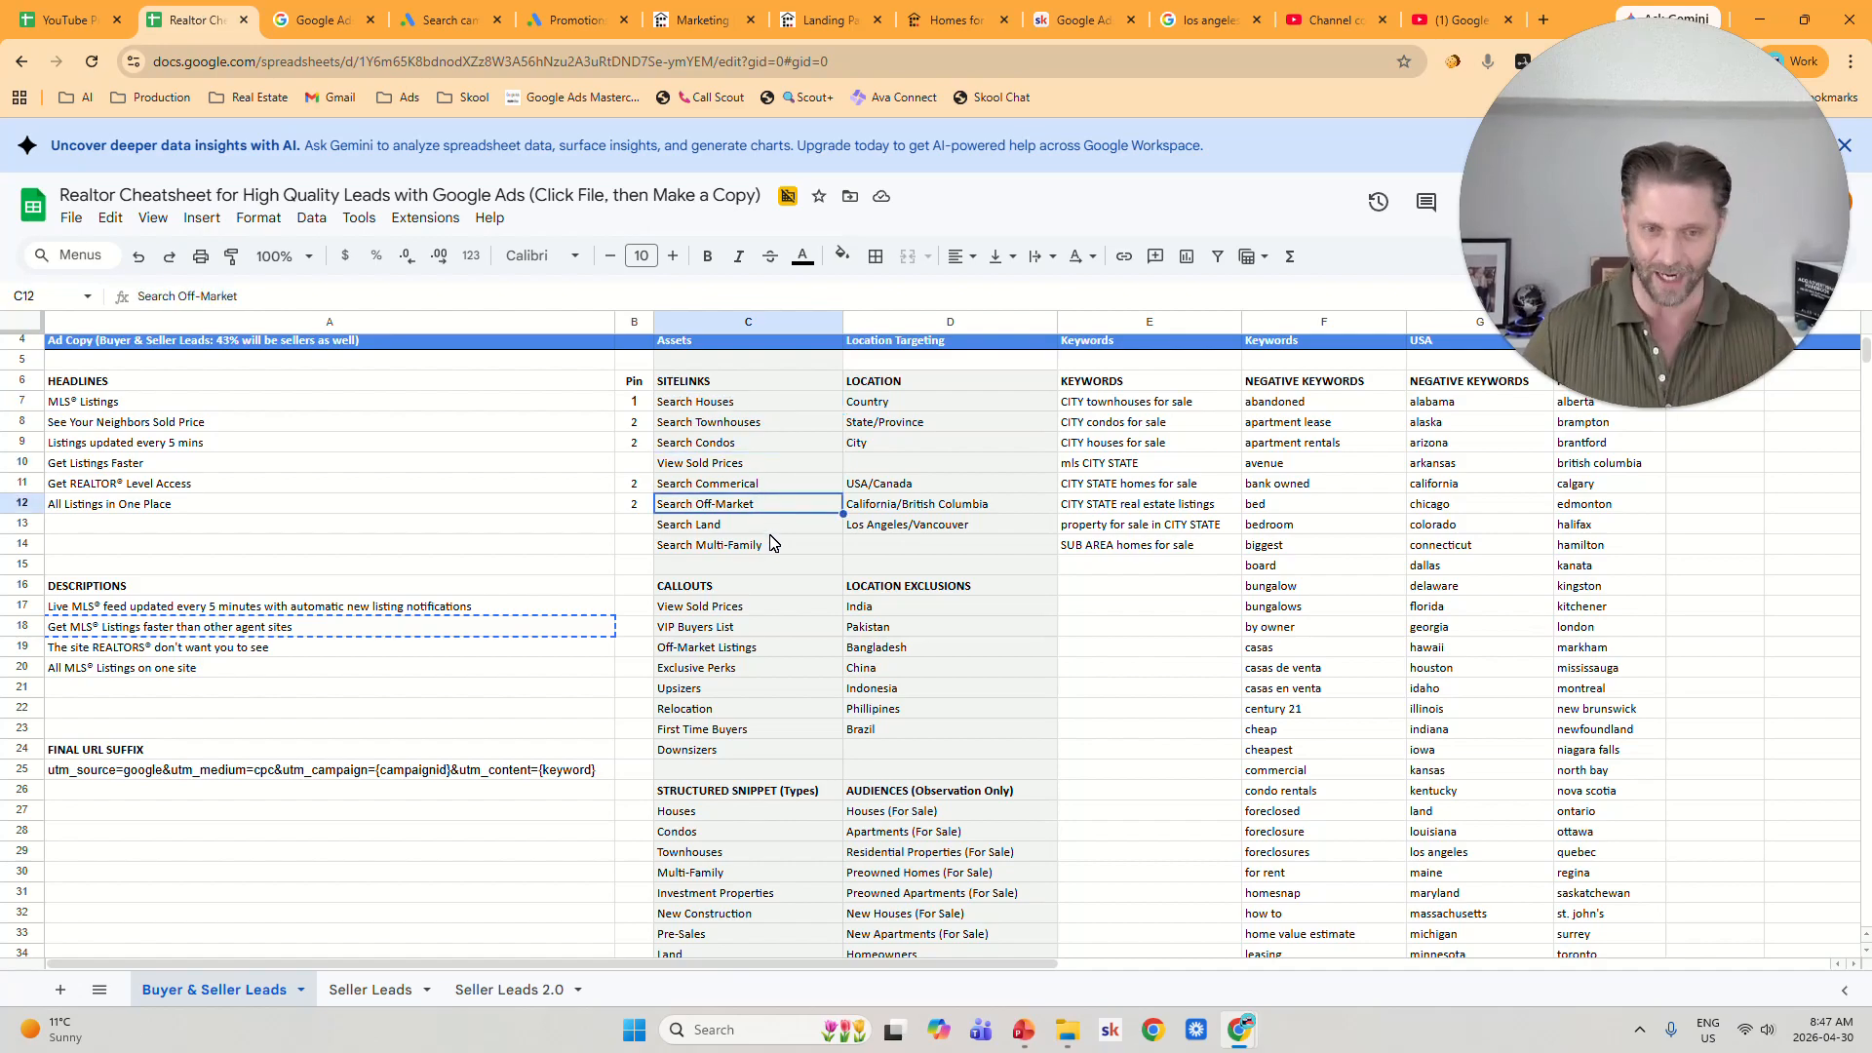
pyautogui.click(771, 544)
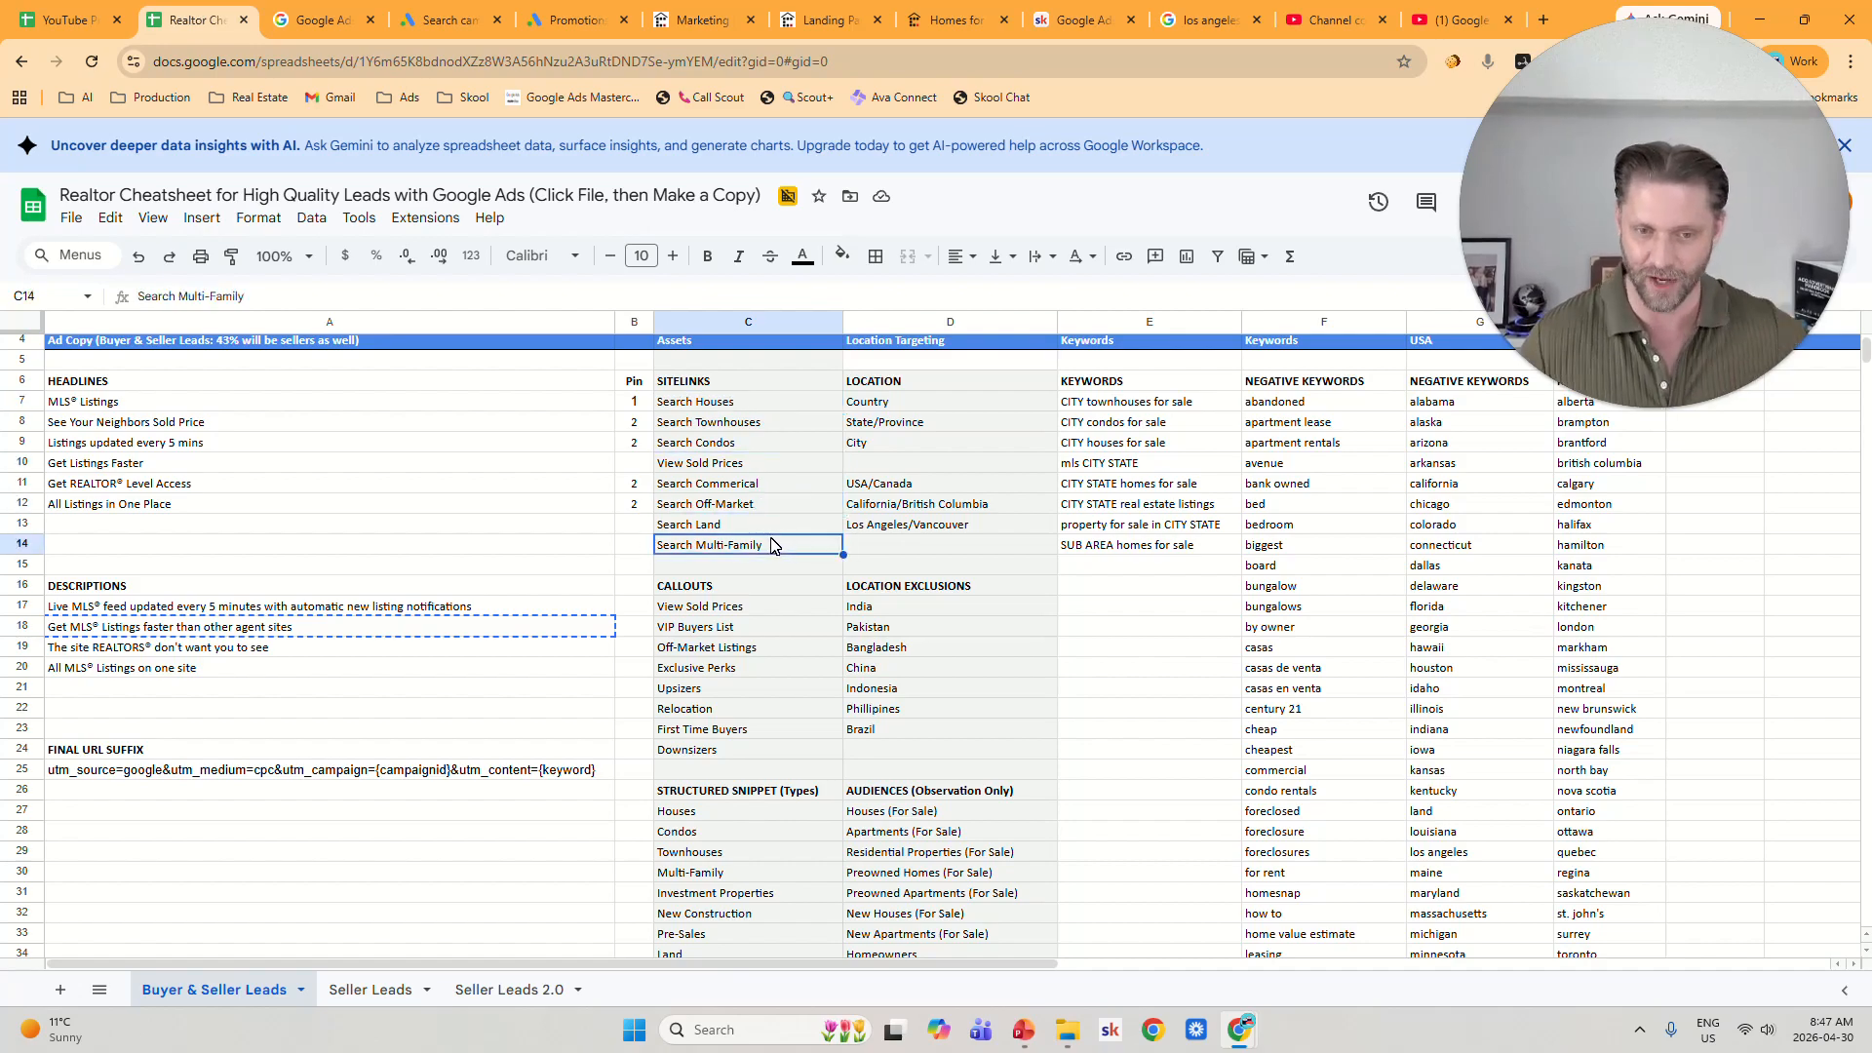
pyautogui.click(794, 465)
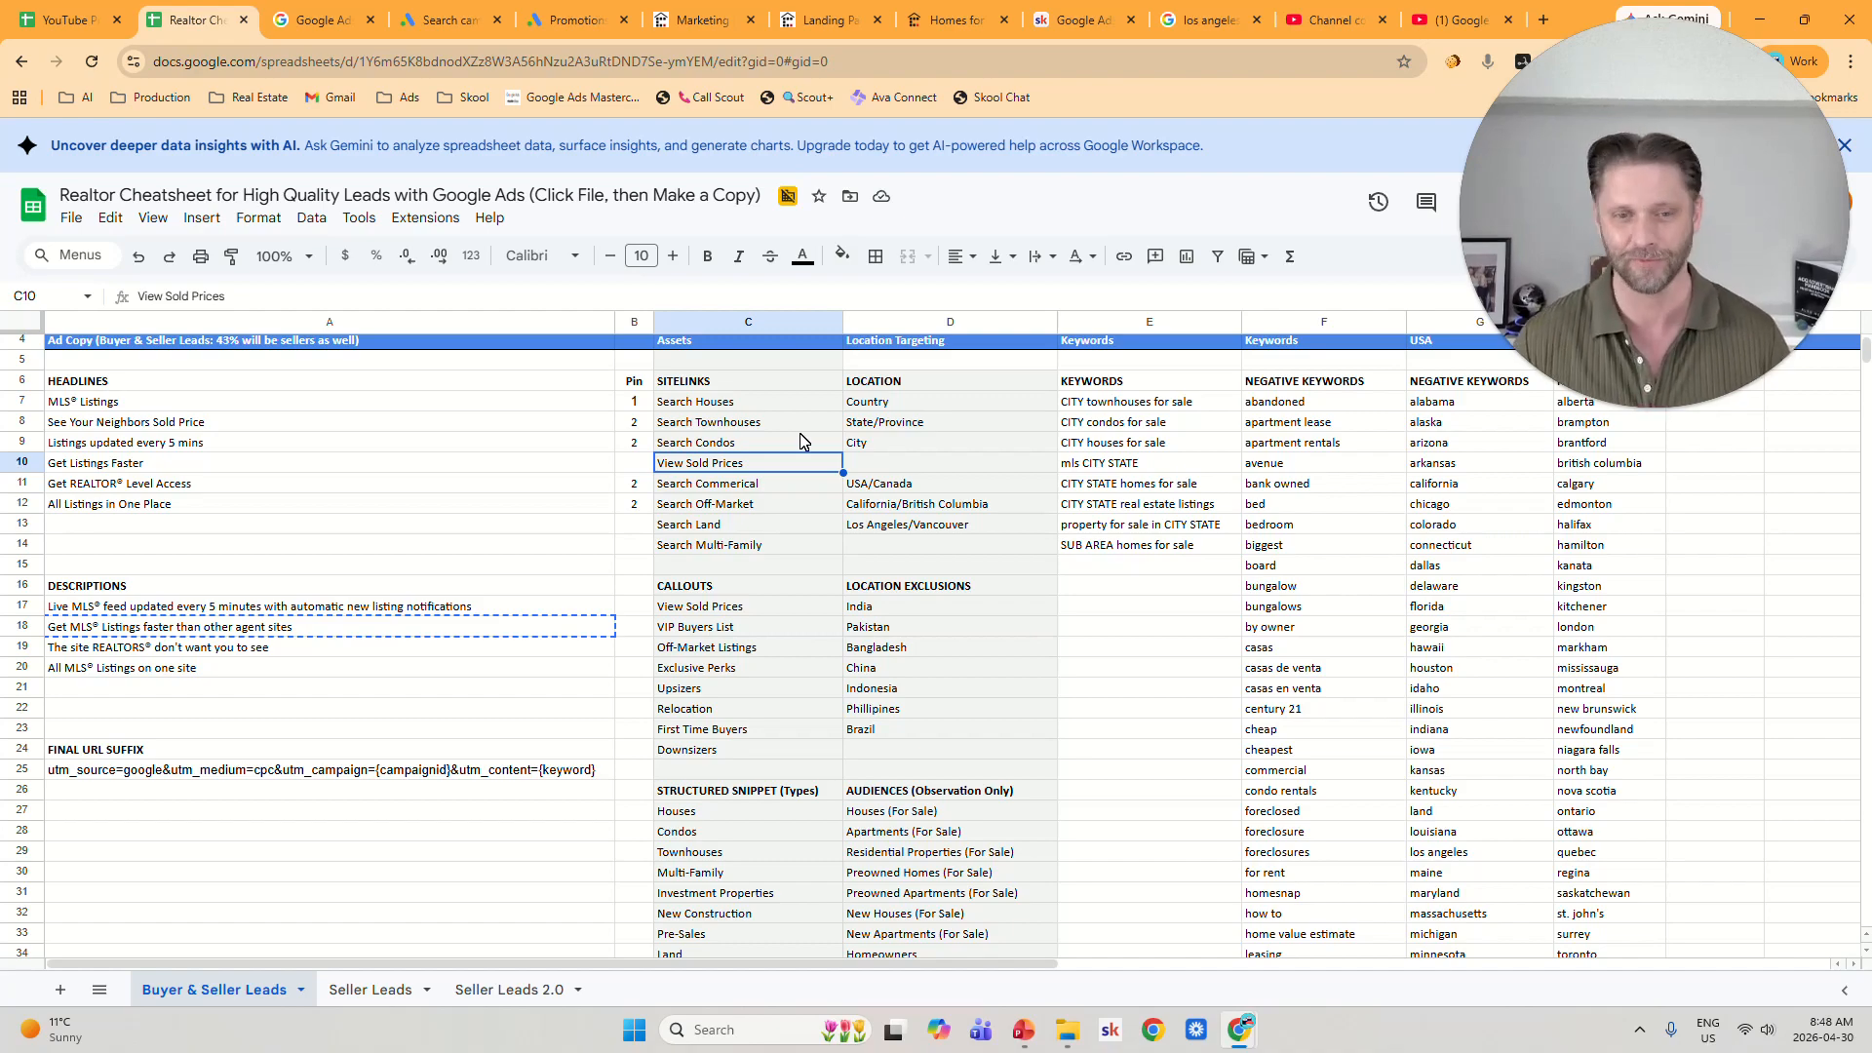
# Start creating sitelinks for the ad in Google Ads and set the first sitelink's text to "Search Beverly Hills".
pyautogui.click(470, 8)
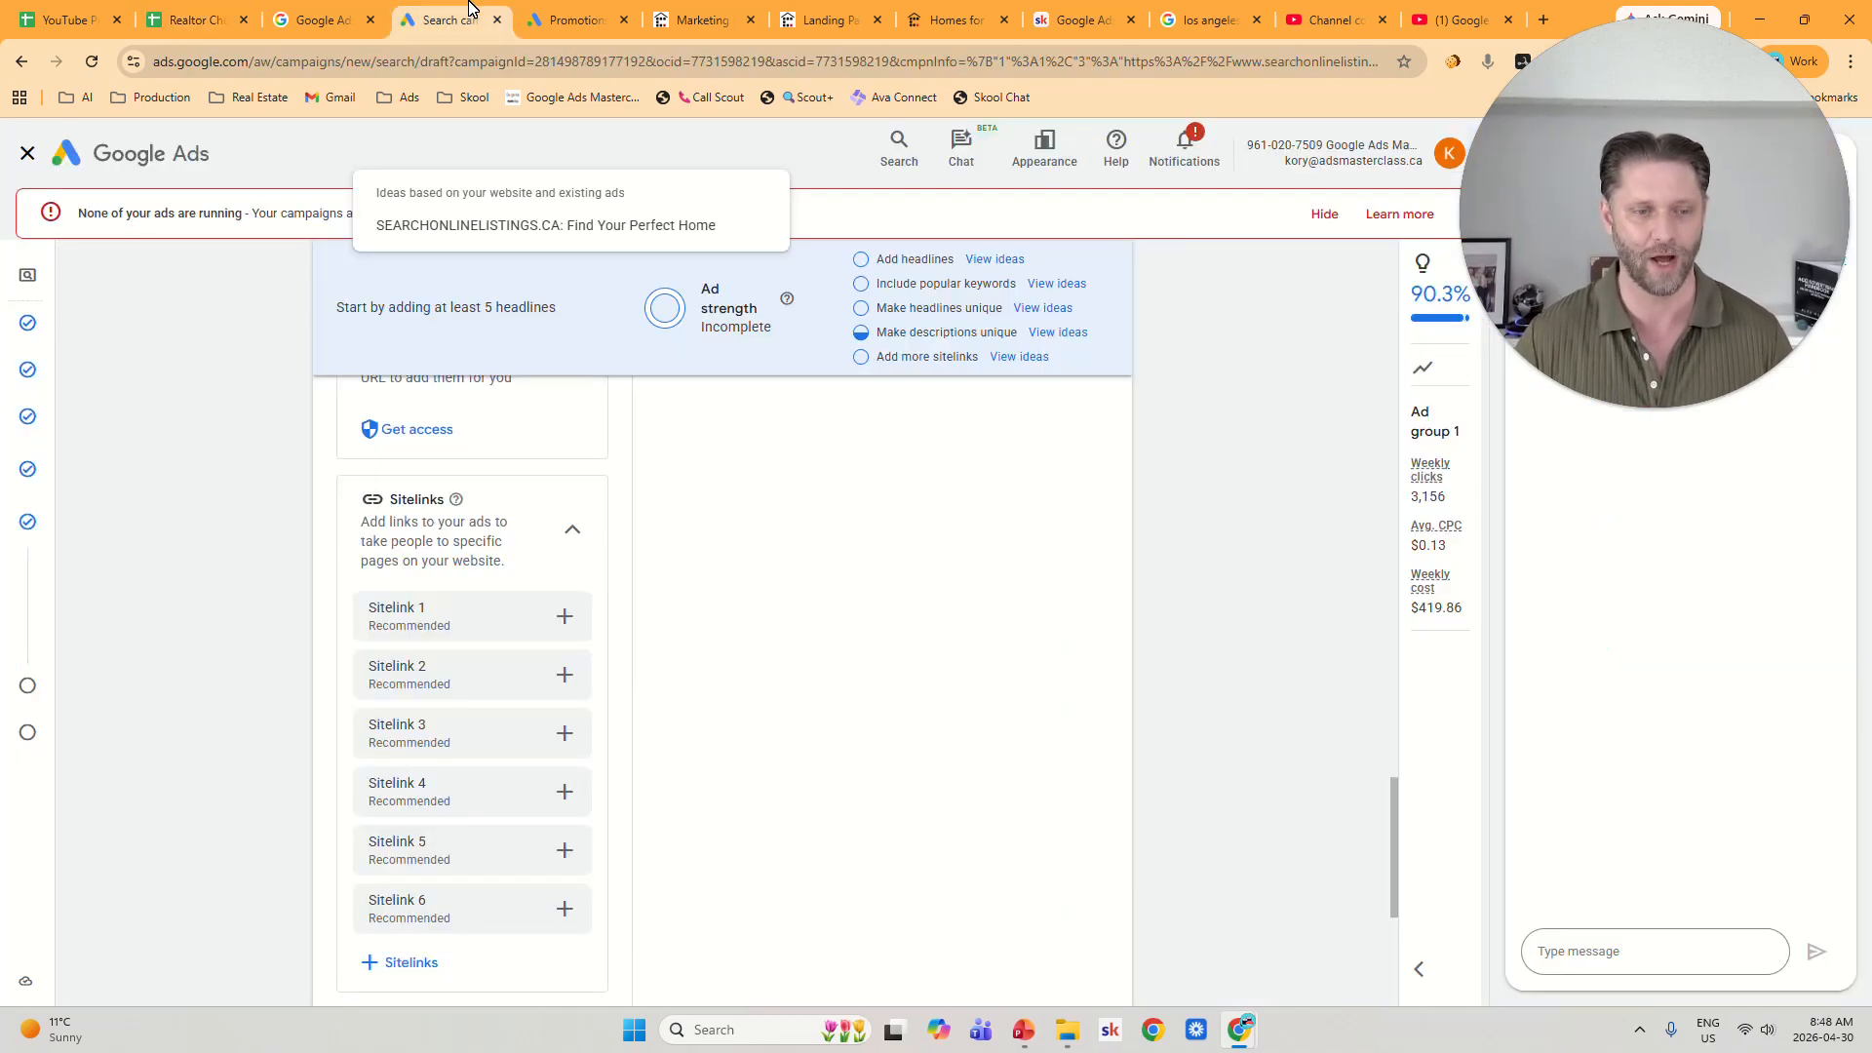
pyautogui.click(565, 618)
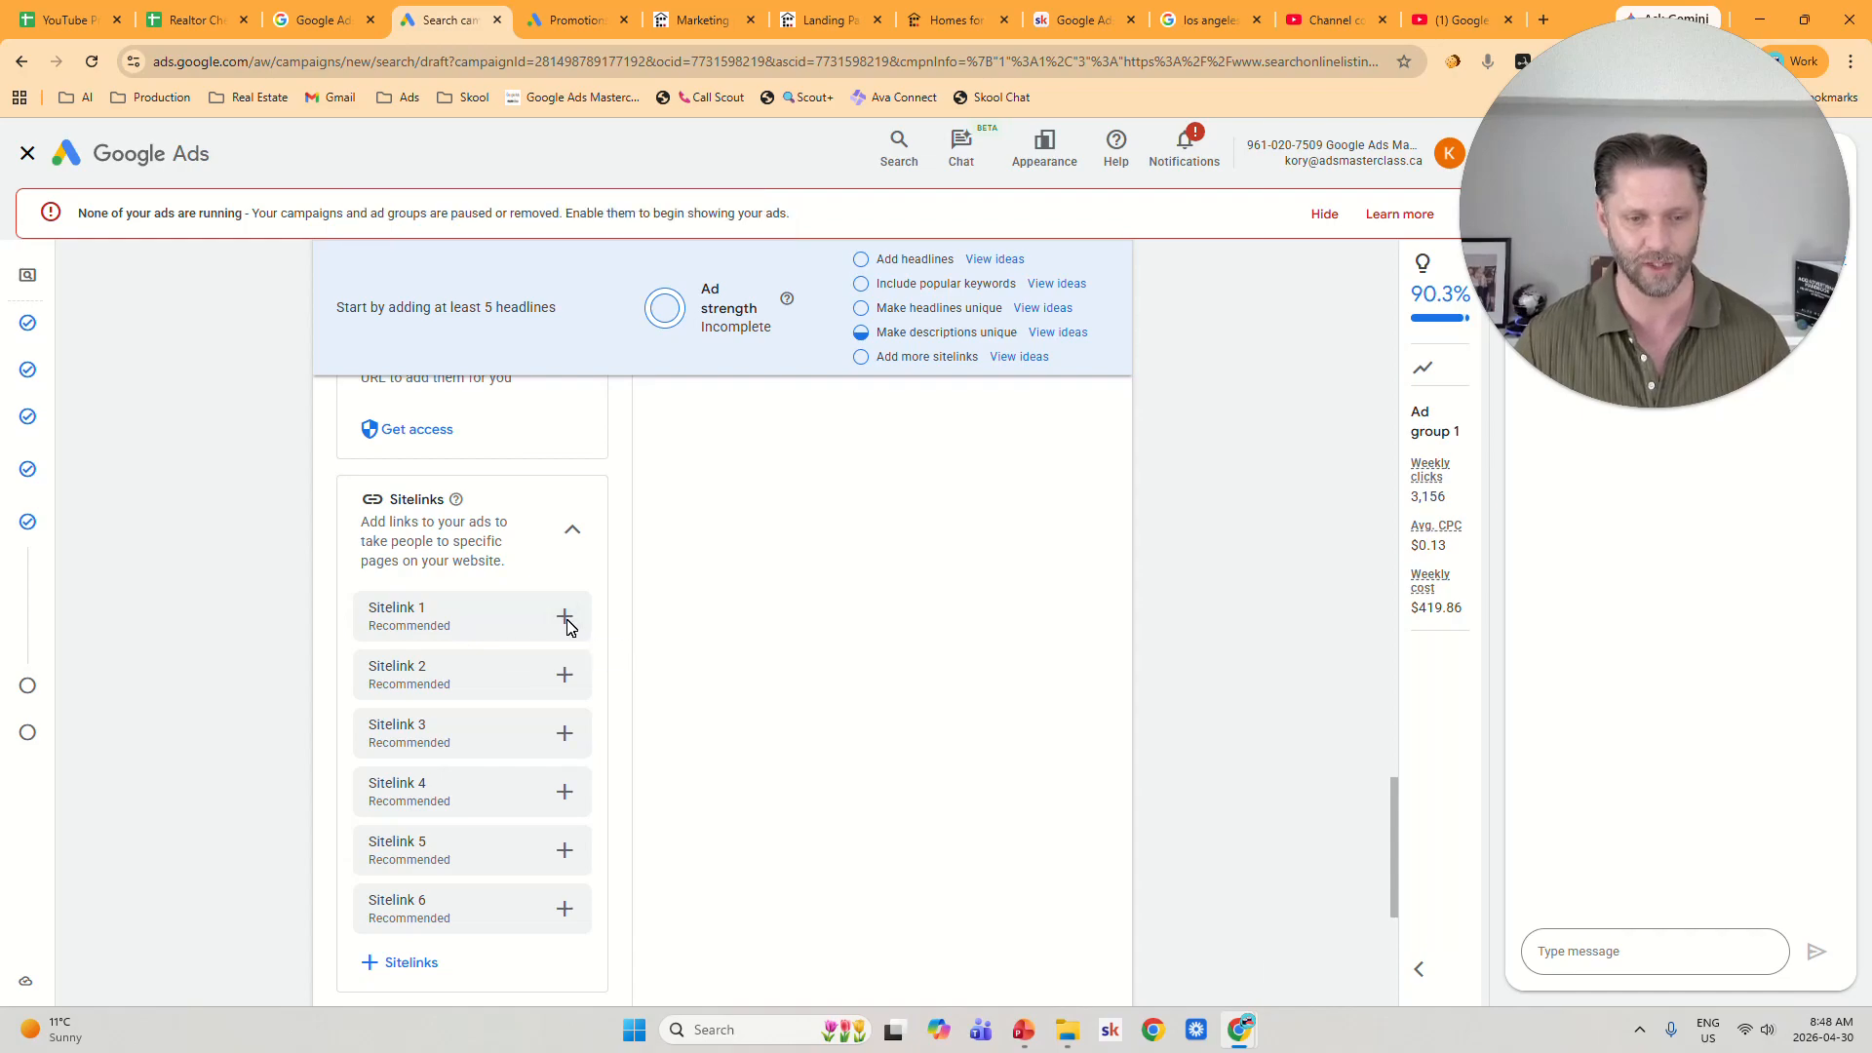
pyautogui.scroll(-3, 355, 798)
pyautogui.scroll(3, 355, 798)
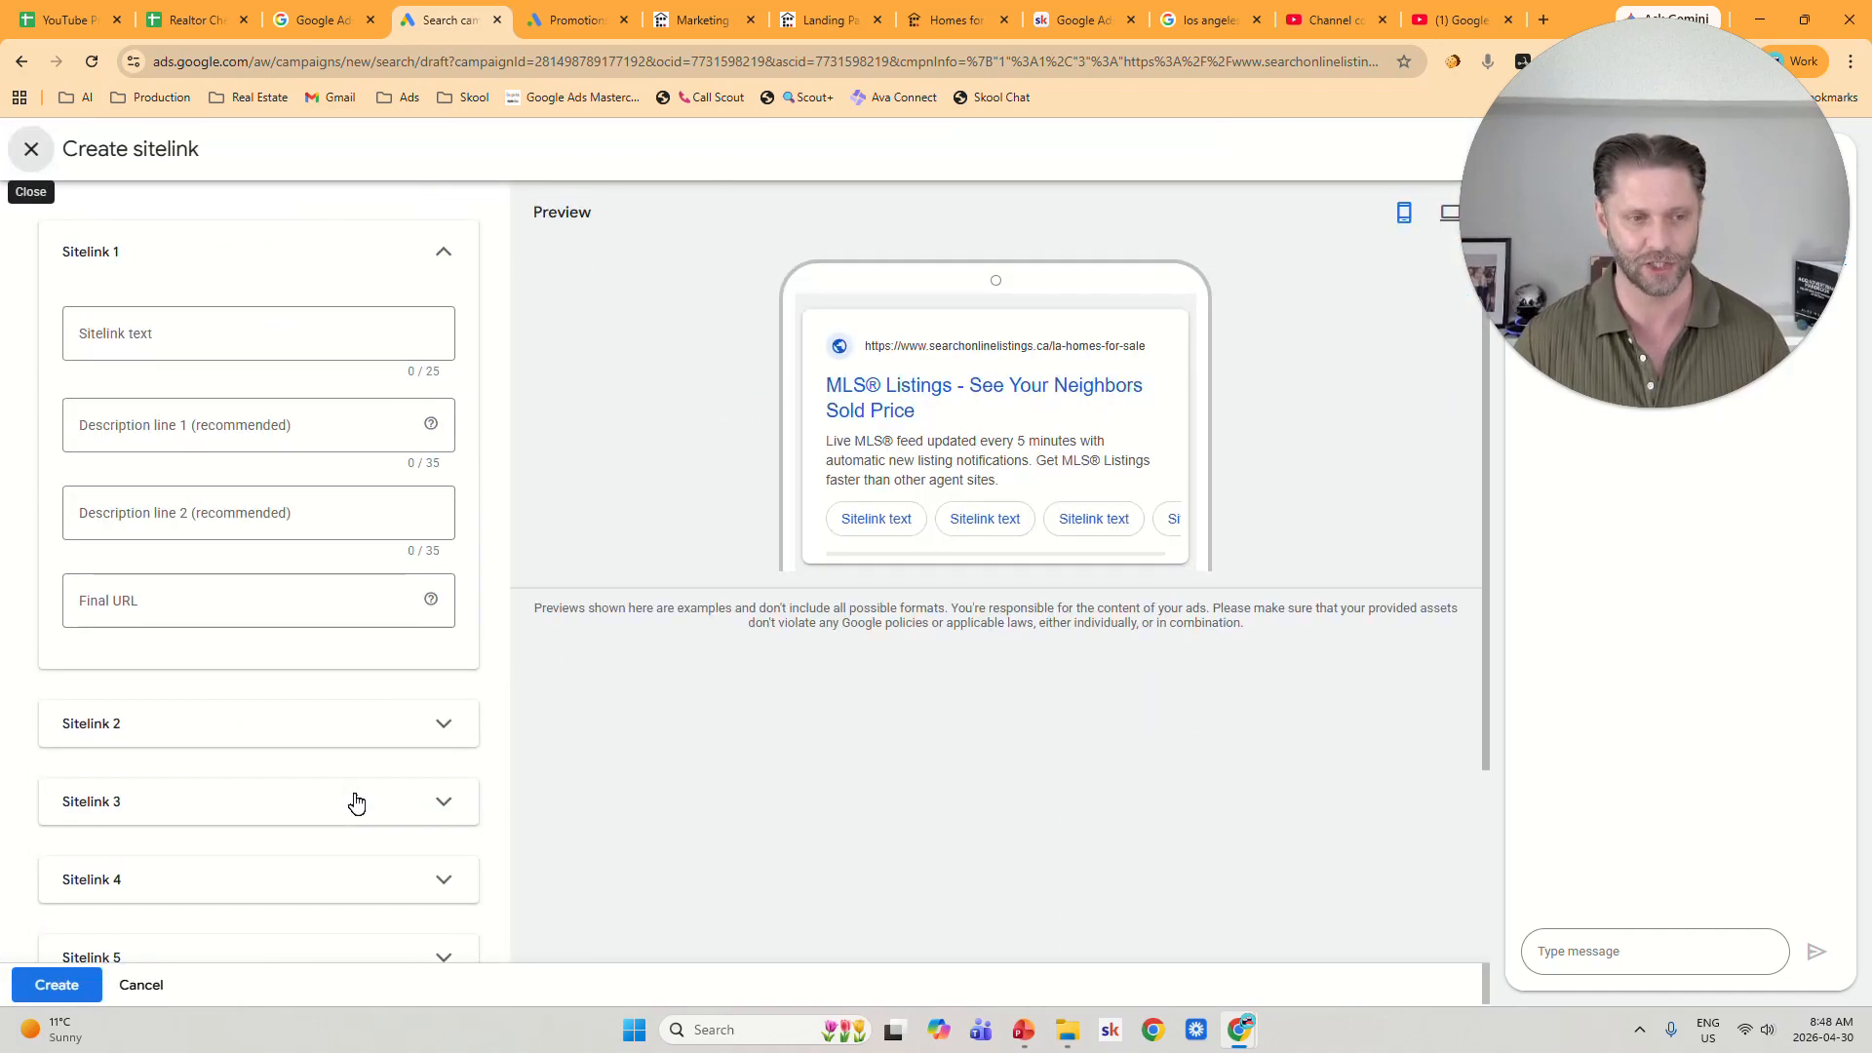
pyautogui.click(313, 338)
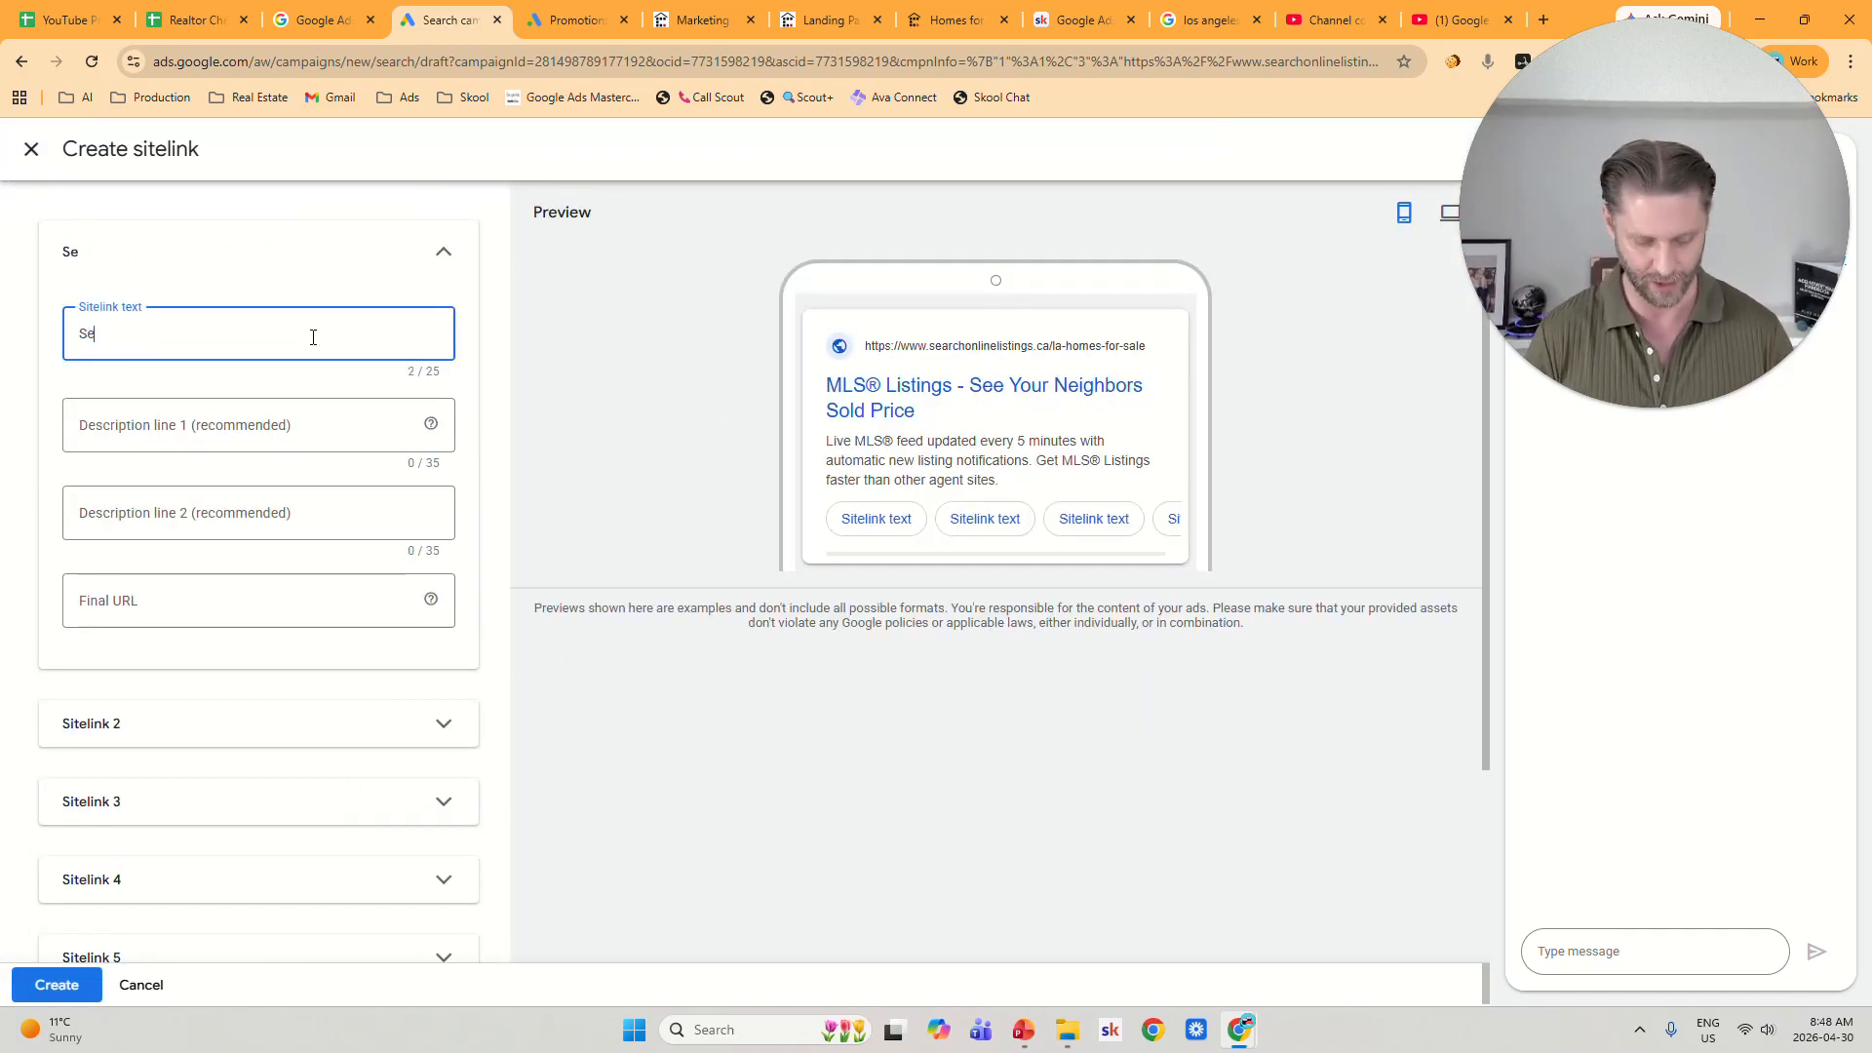
pyautogui.write('Search Be')
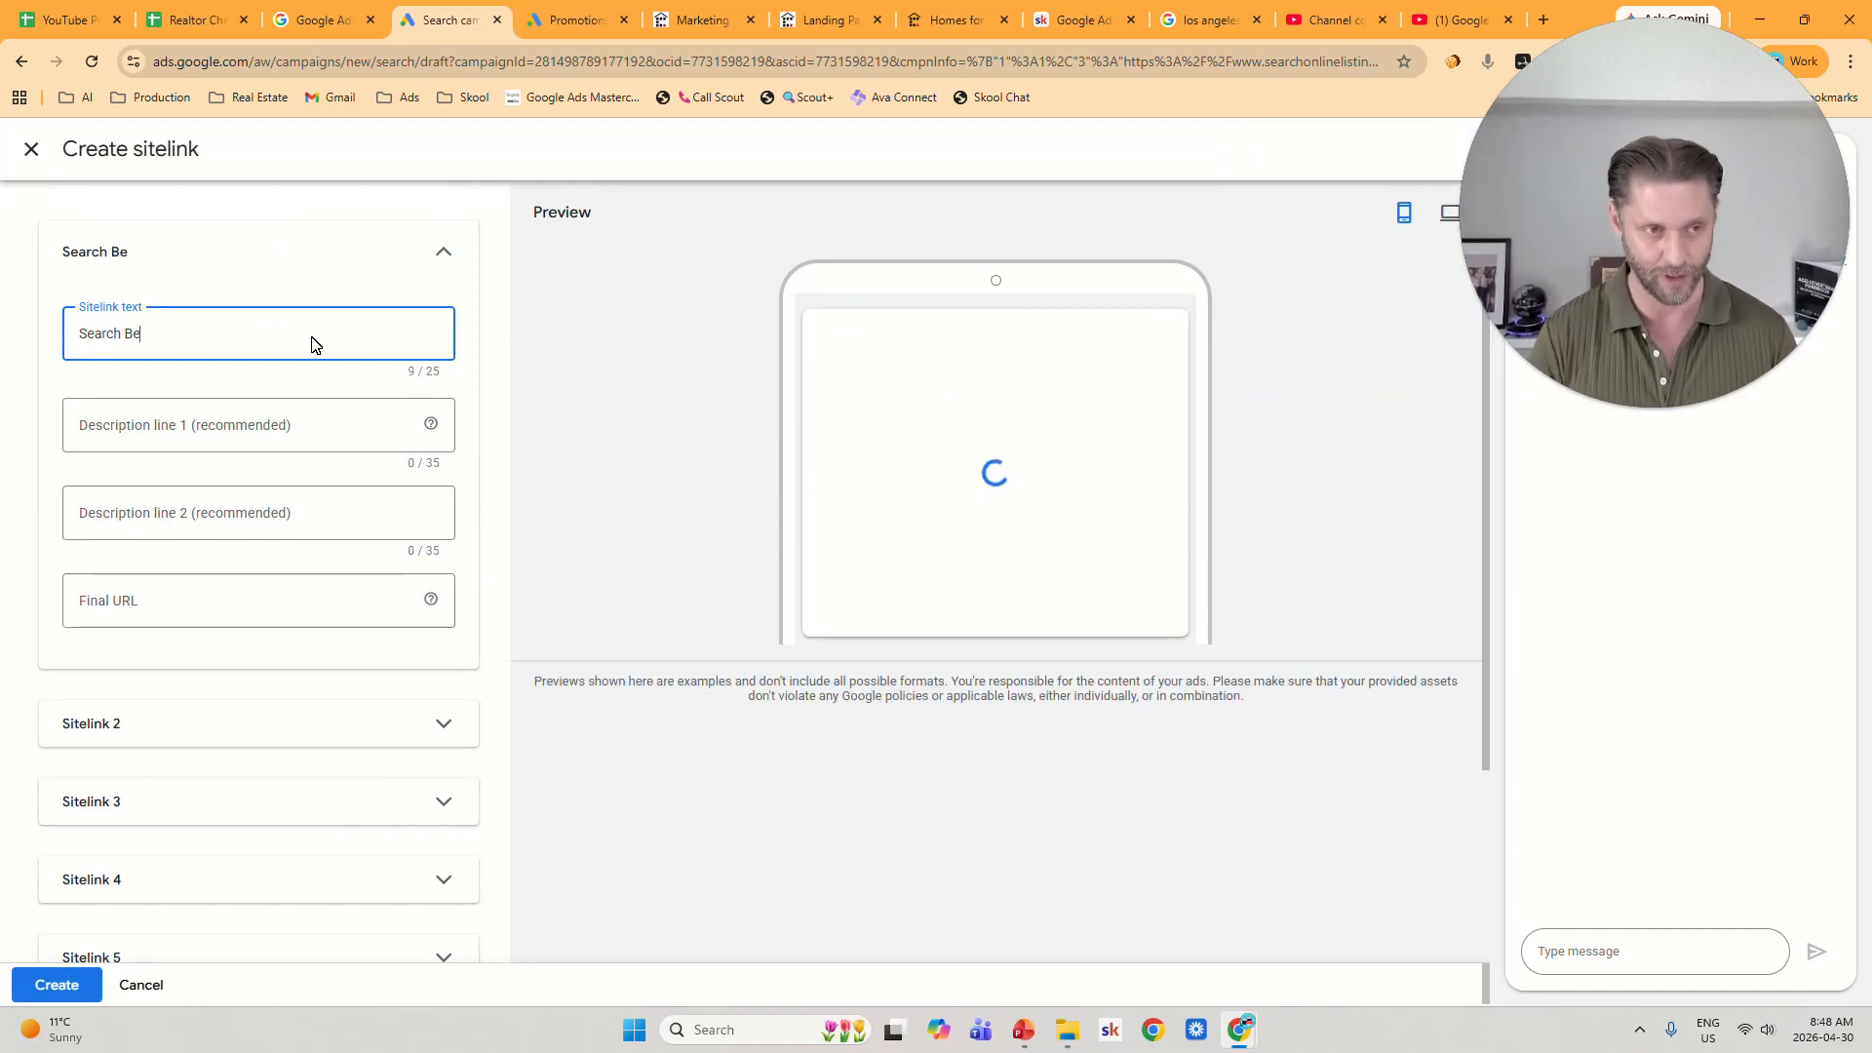
pyautogui.write('very')
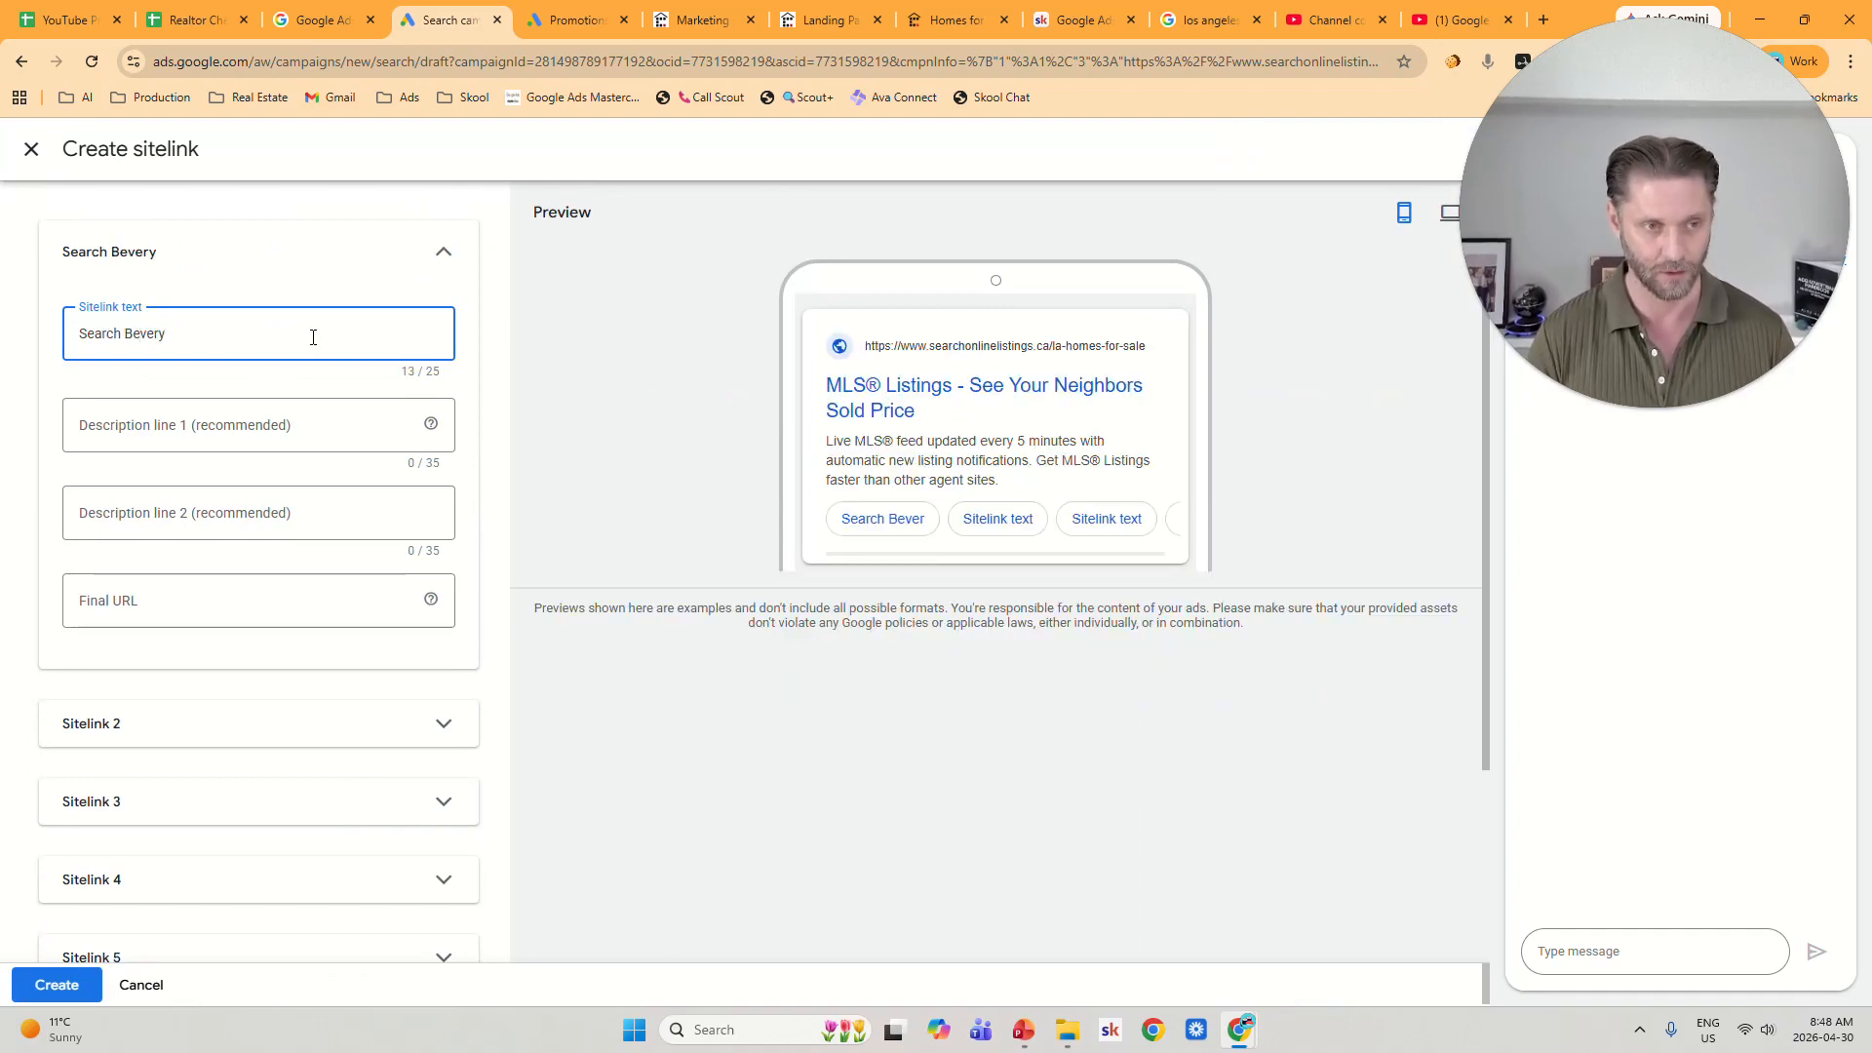
pyautogui.press('BackSpace')
pyautogui.write('ly Hills')
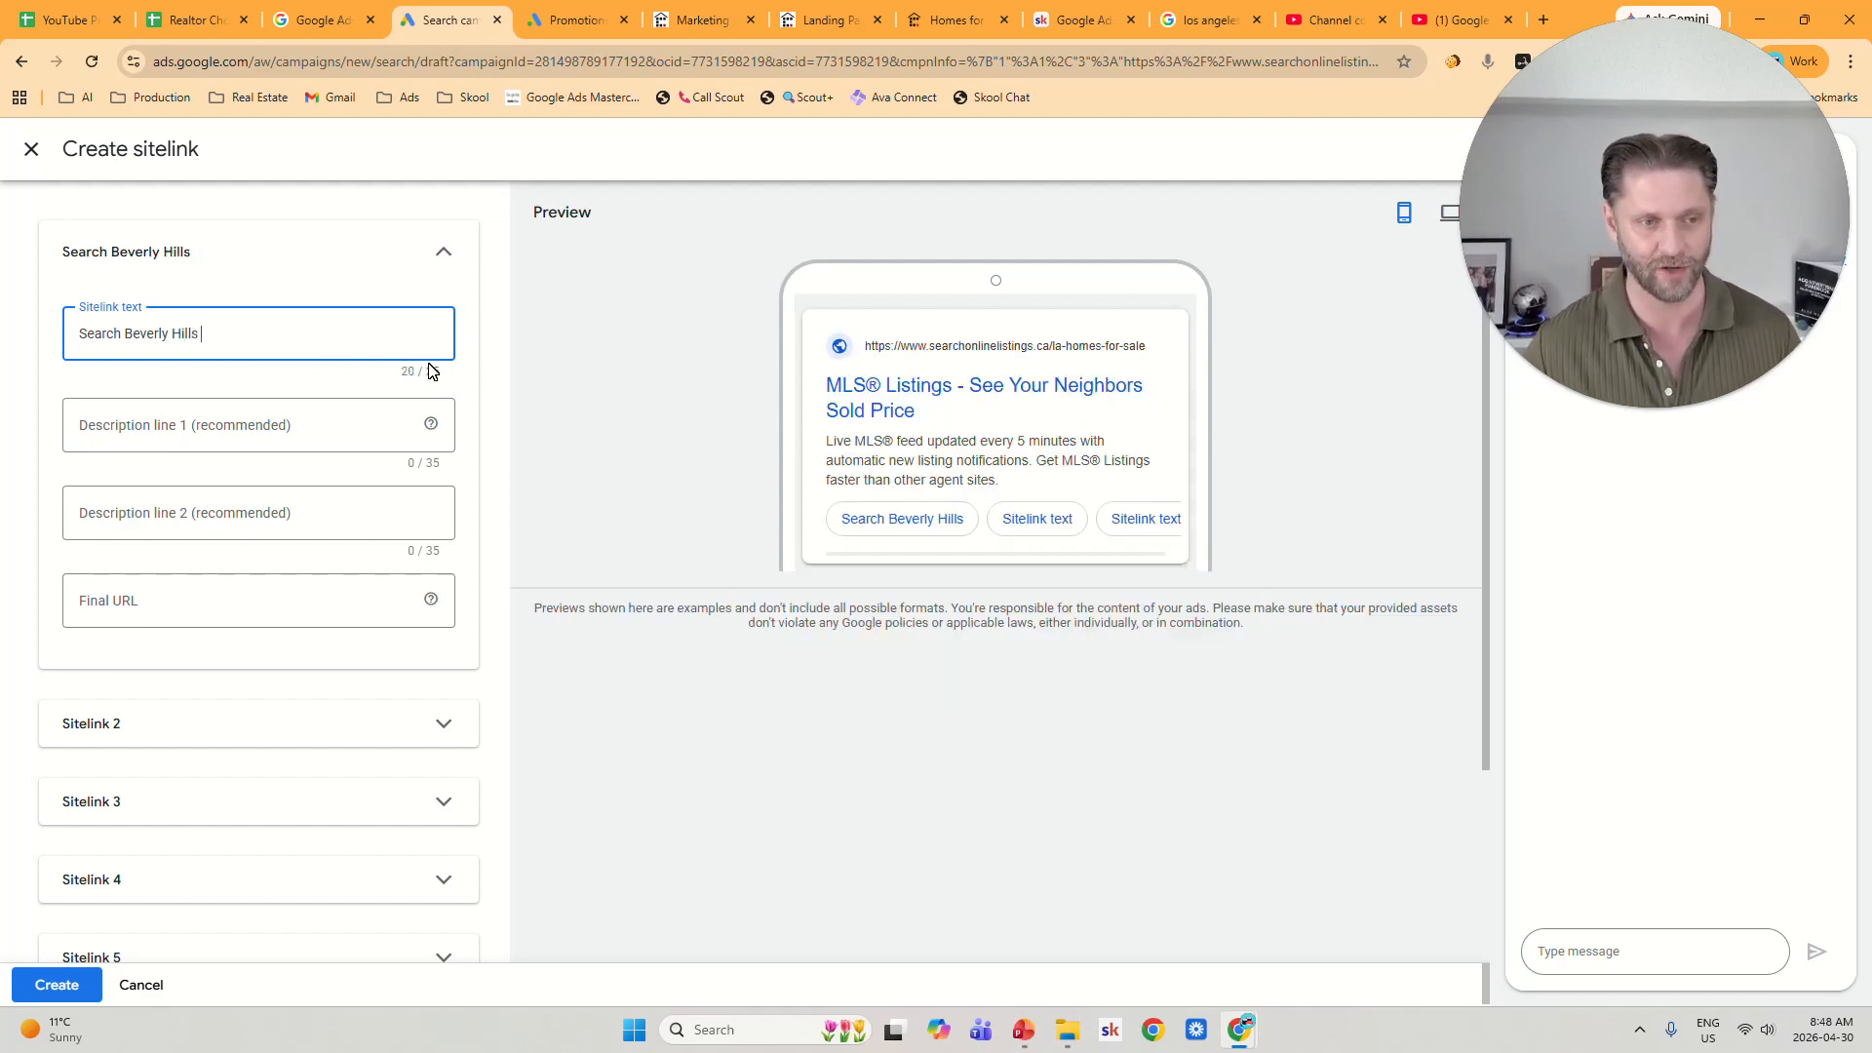
# Set the first sitelink's description line 1 to "View all Beverly Hills Homes".
pyautogui.click(308, 405)
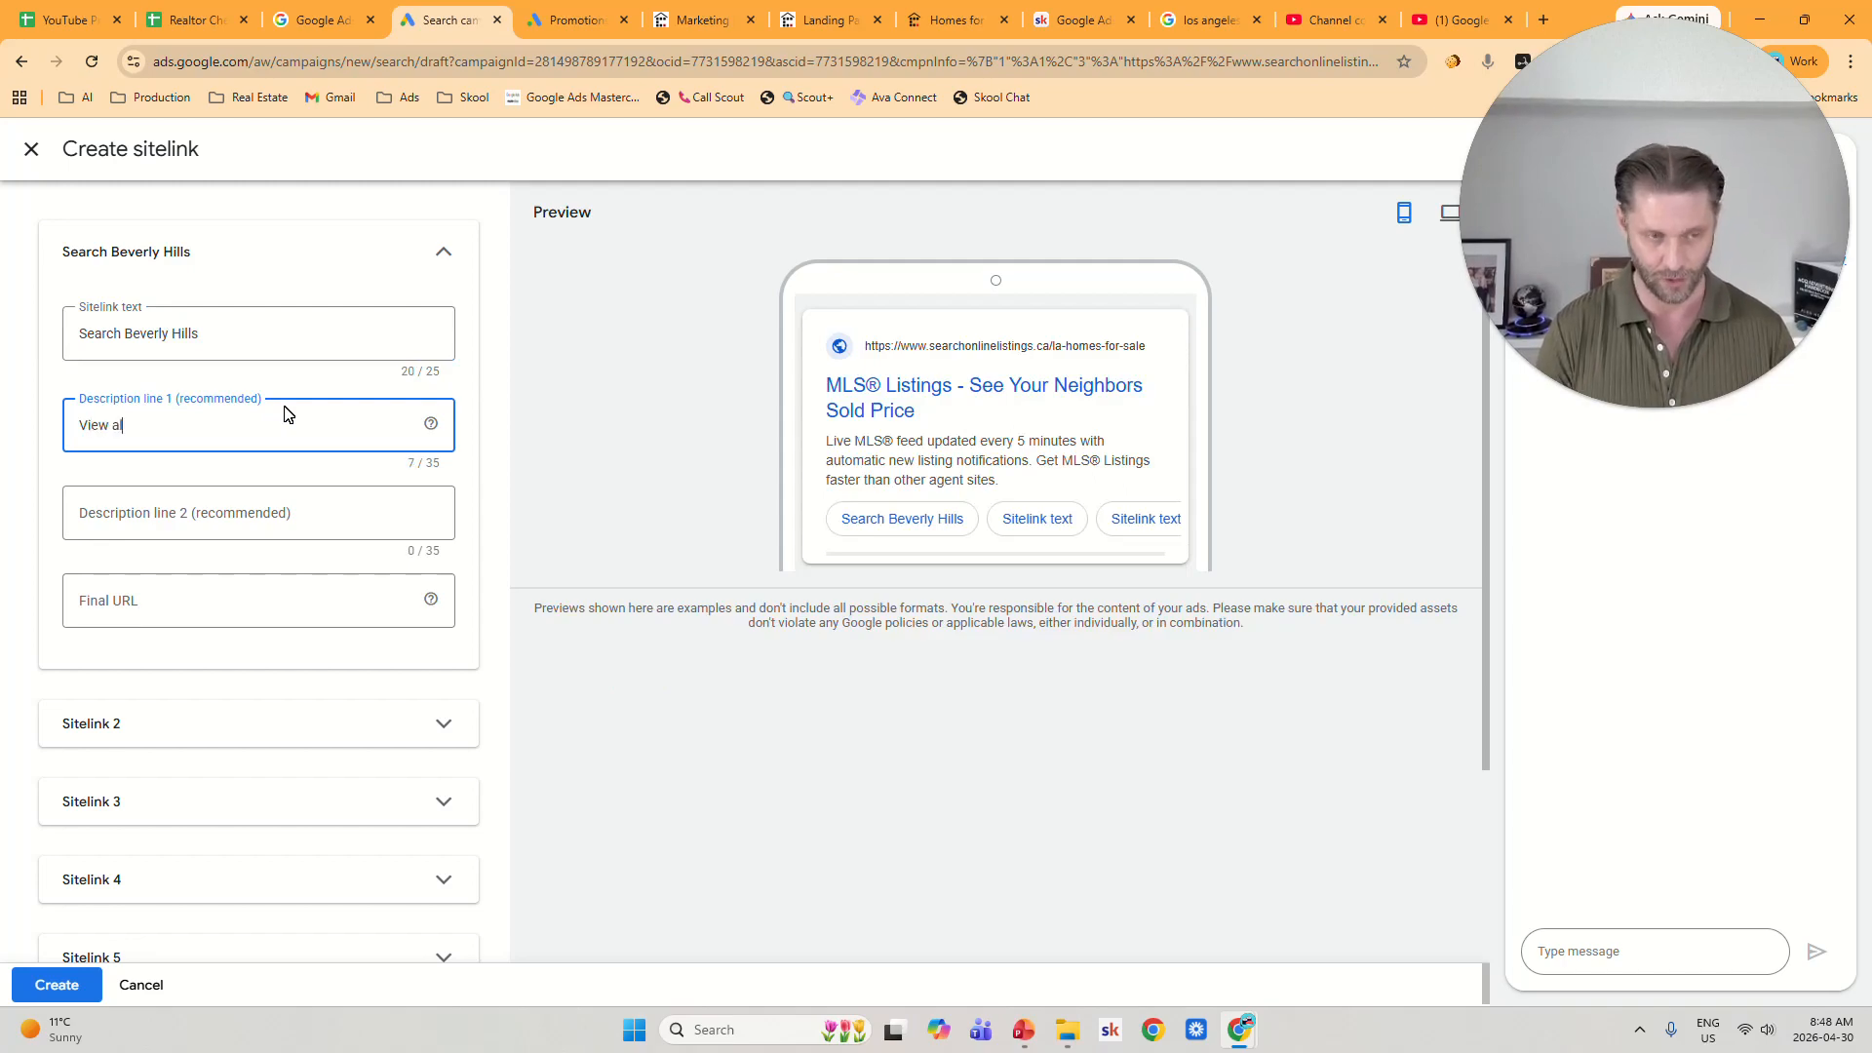
pyautogui.write('View all')
pyautogui.click(245, 353)
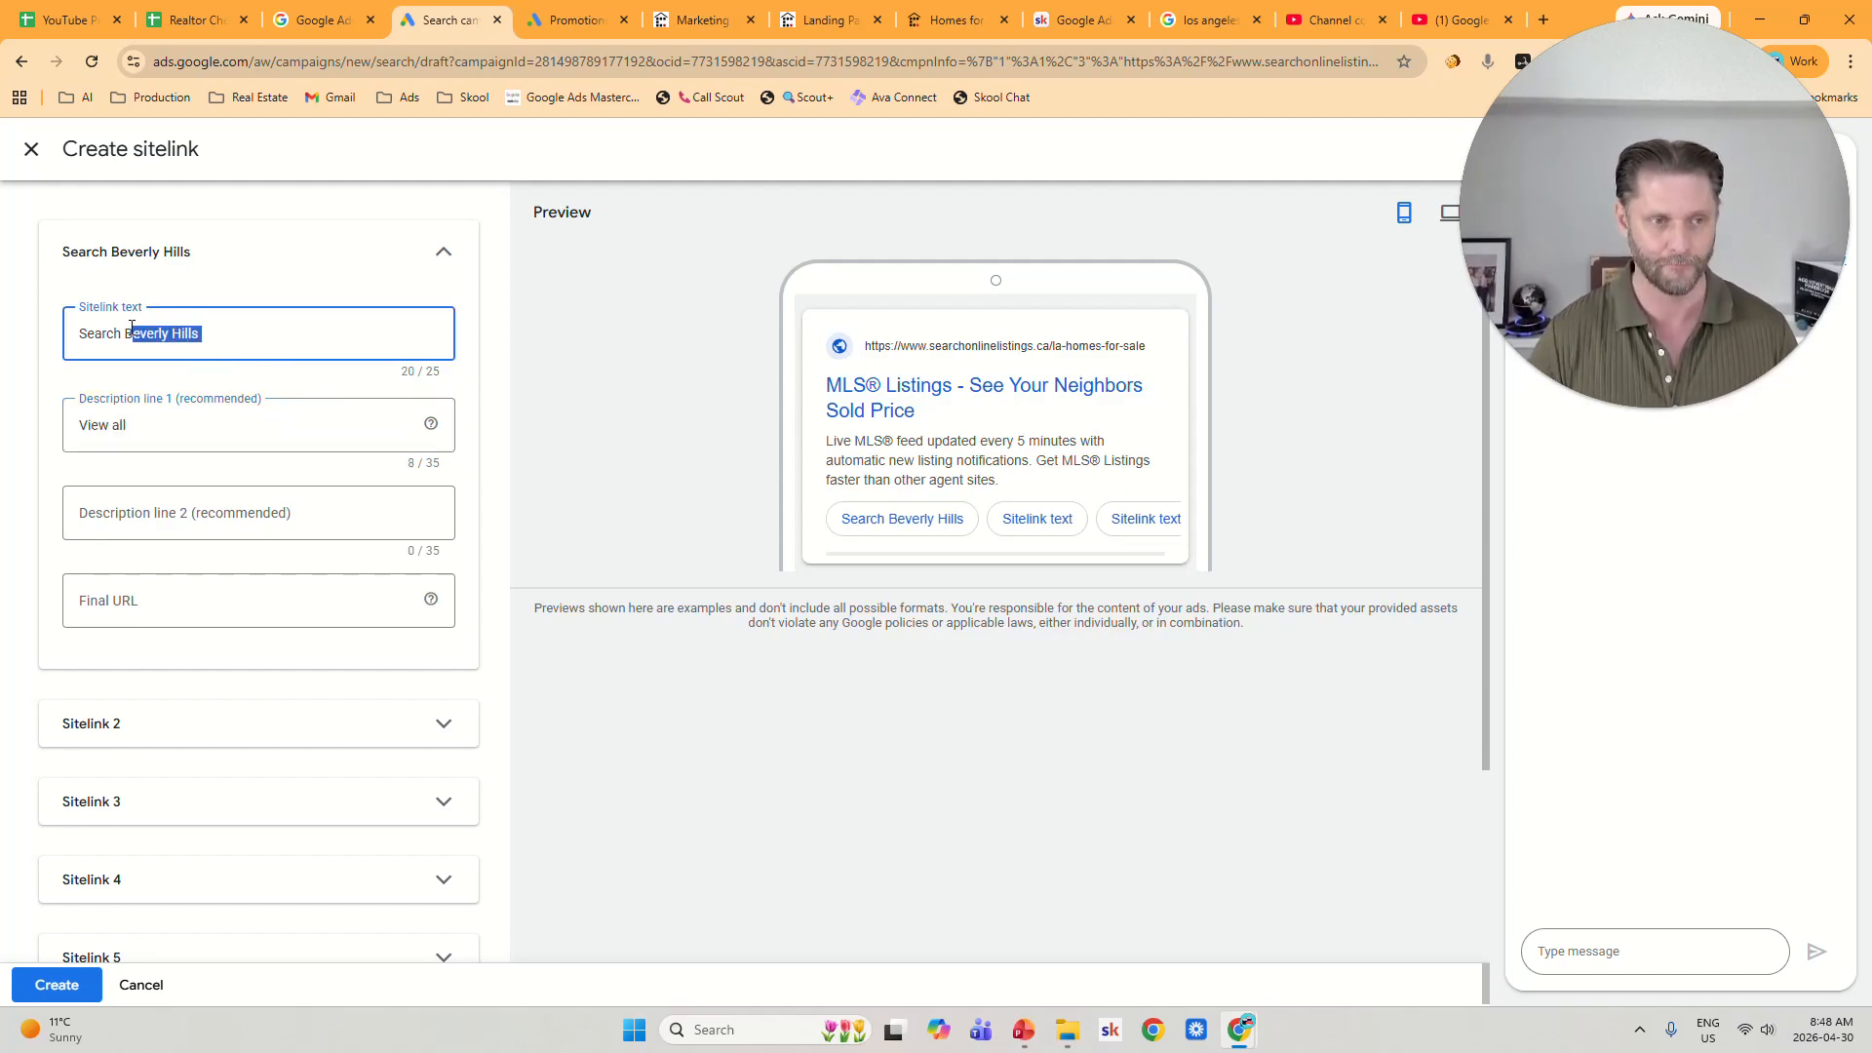
pyautogui.click(274, 426)
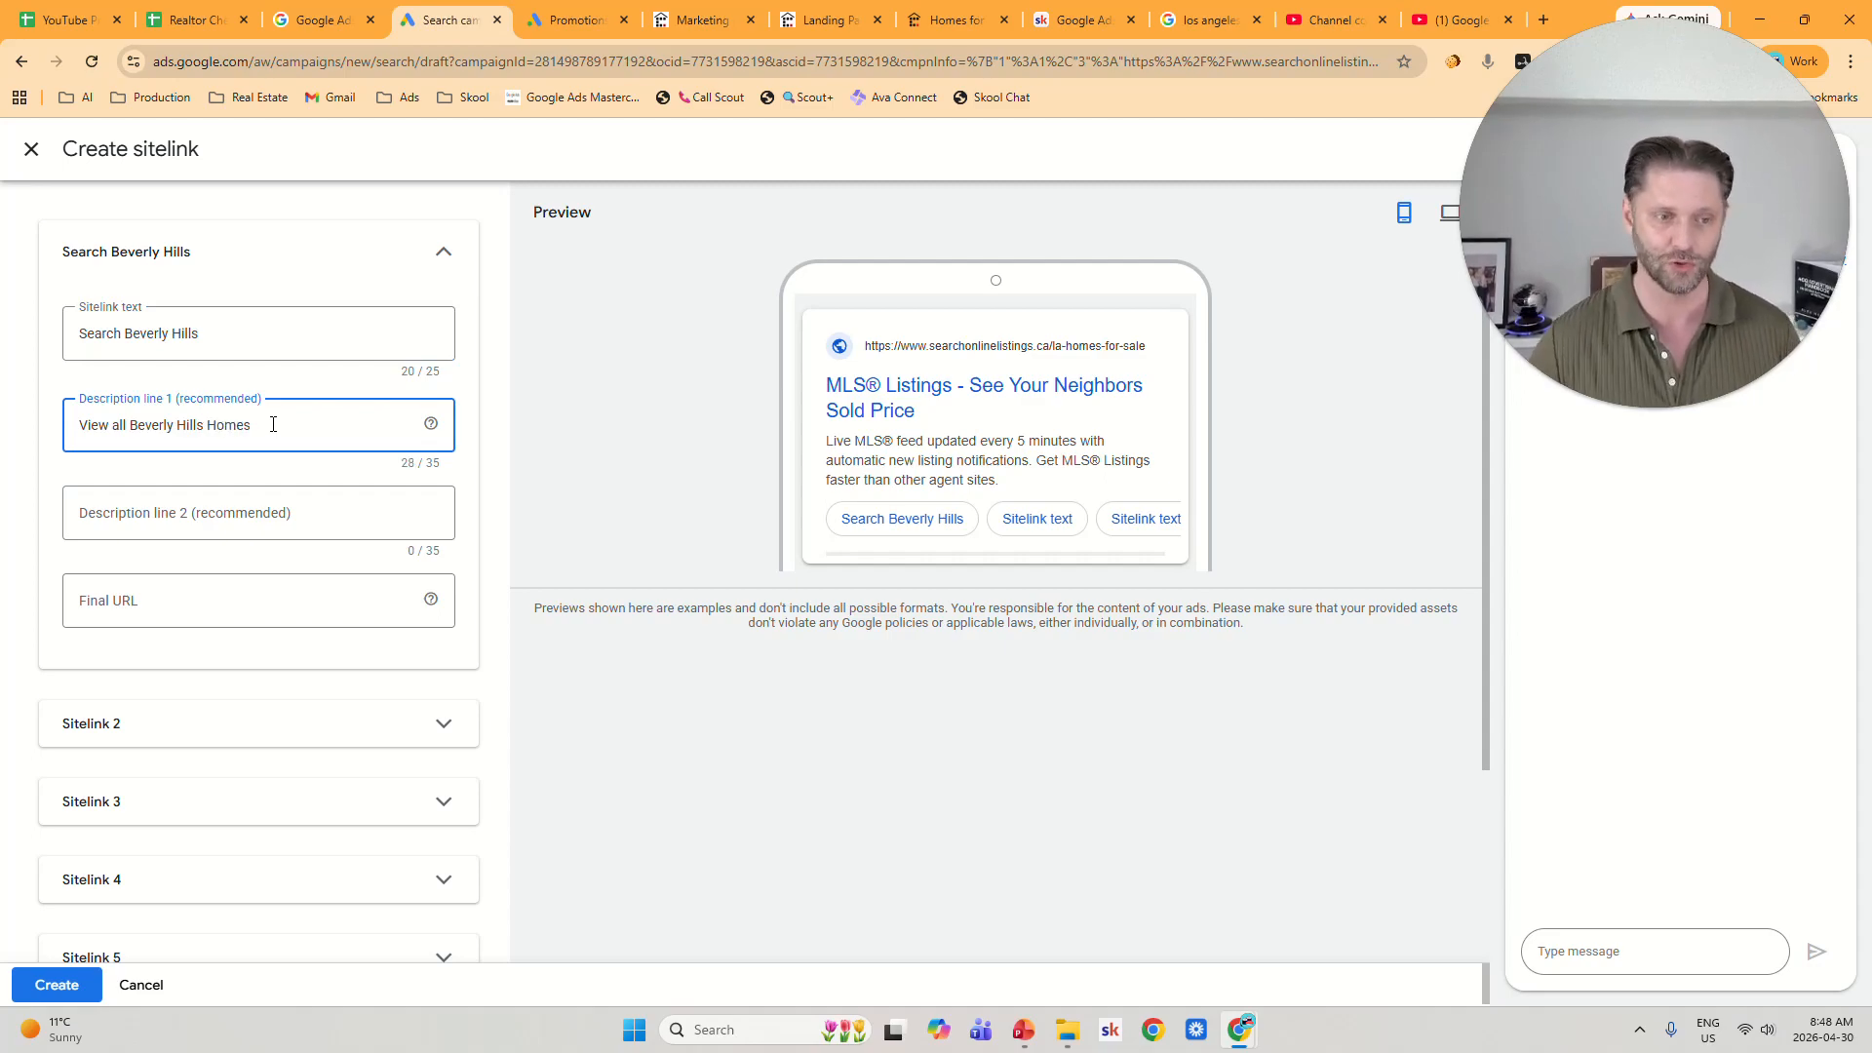
# Set the first sitelink's description line 2 to "View Sold Listings Too".
pyautogui.click(279, 514)
pyautogui.write('See')
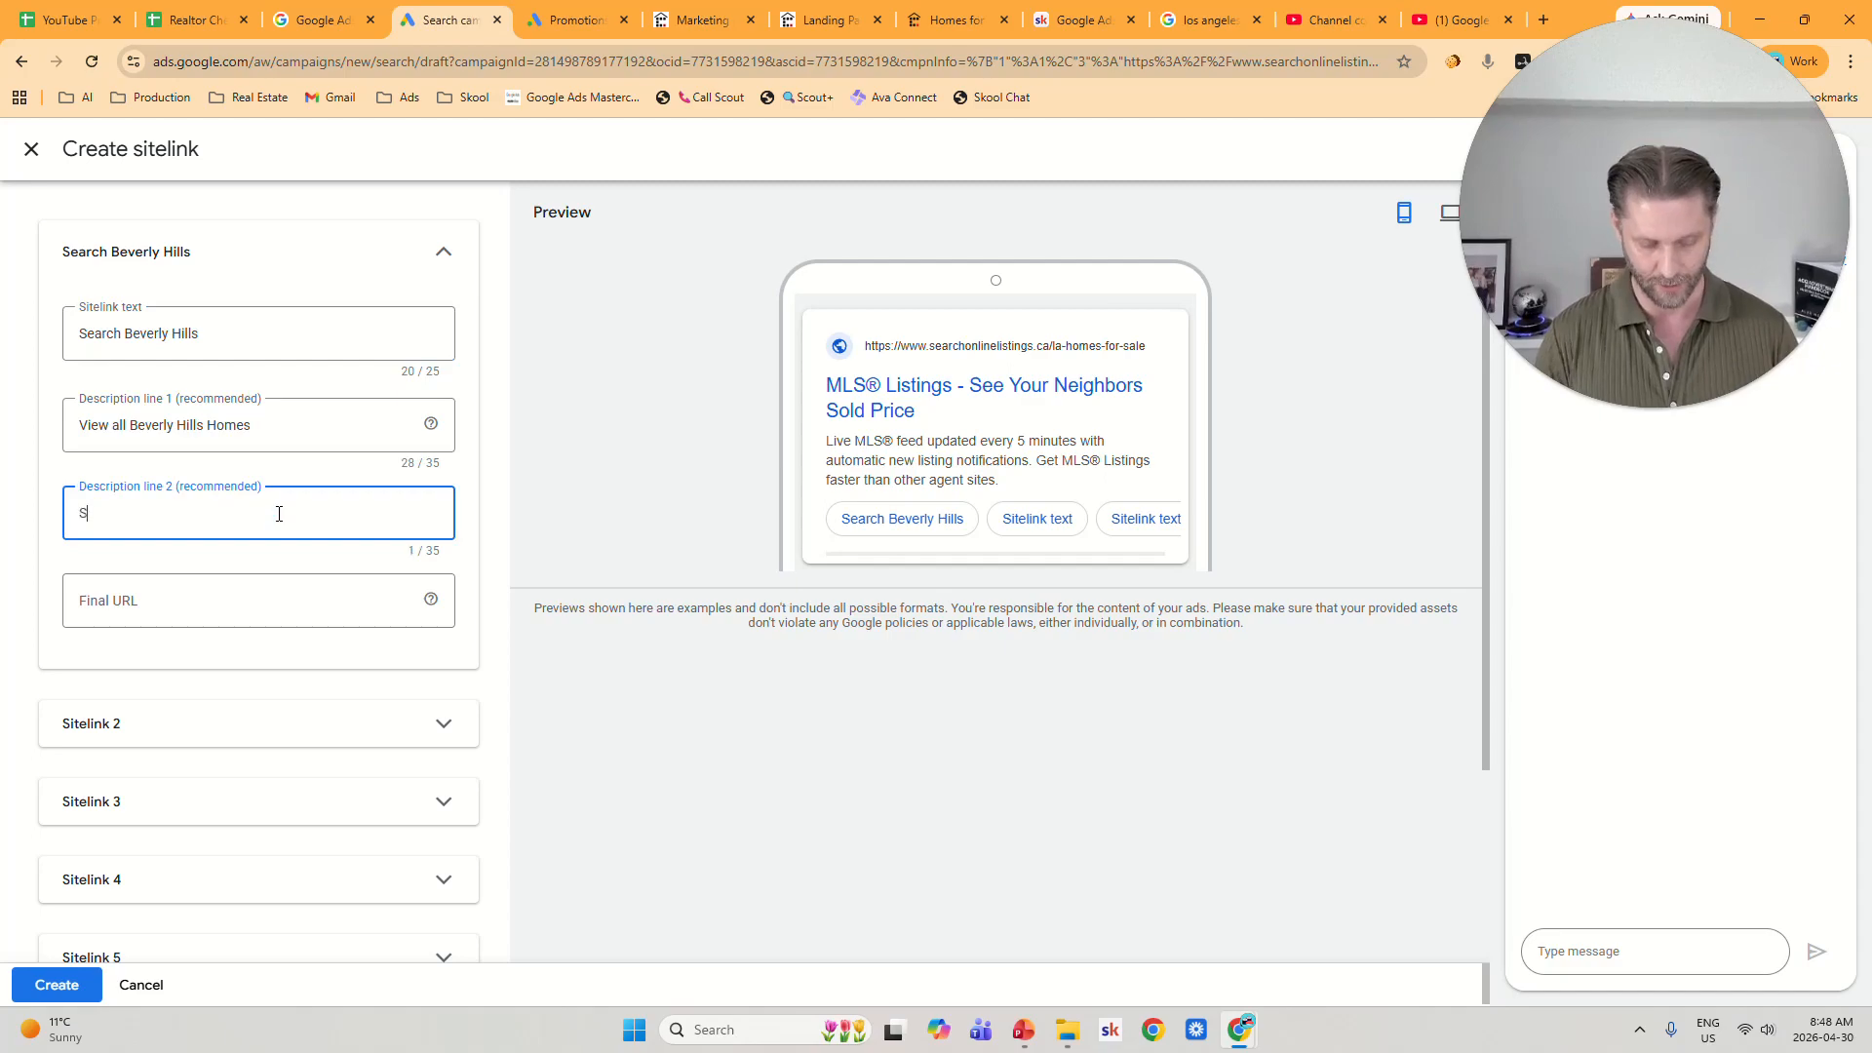
pyautogui.press('BackSpace')
pyautogui.press('BackSpace')
pyautogui.press('BackSpace')
pyautogui.write('Vieew')
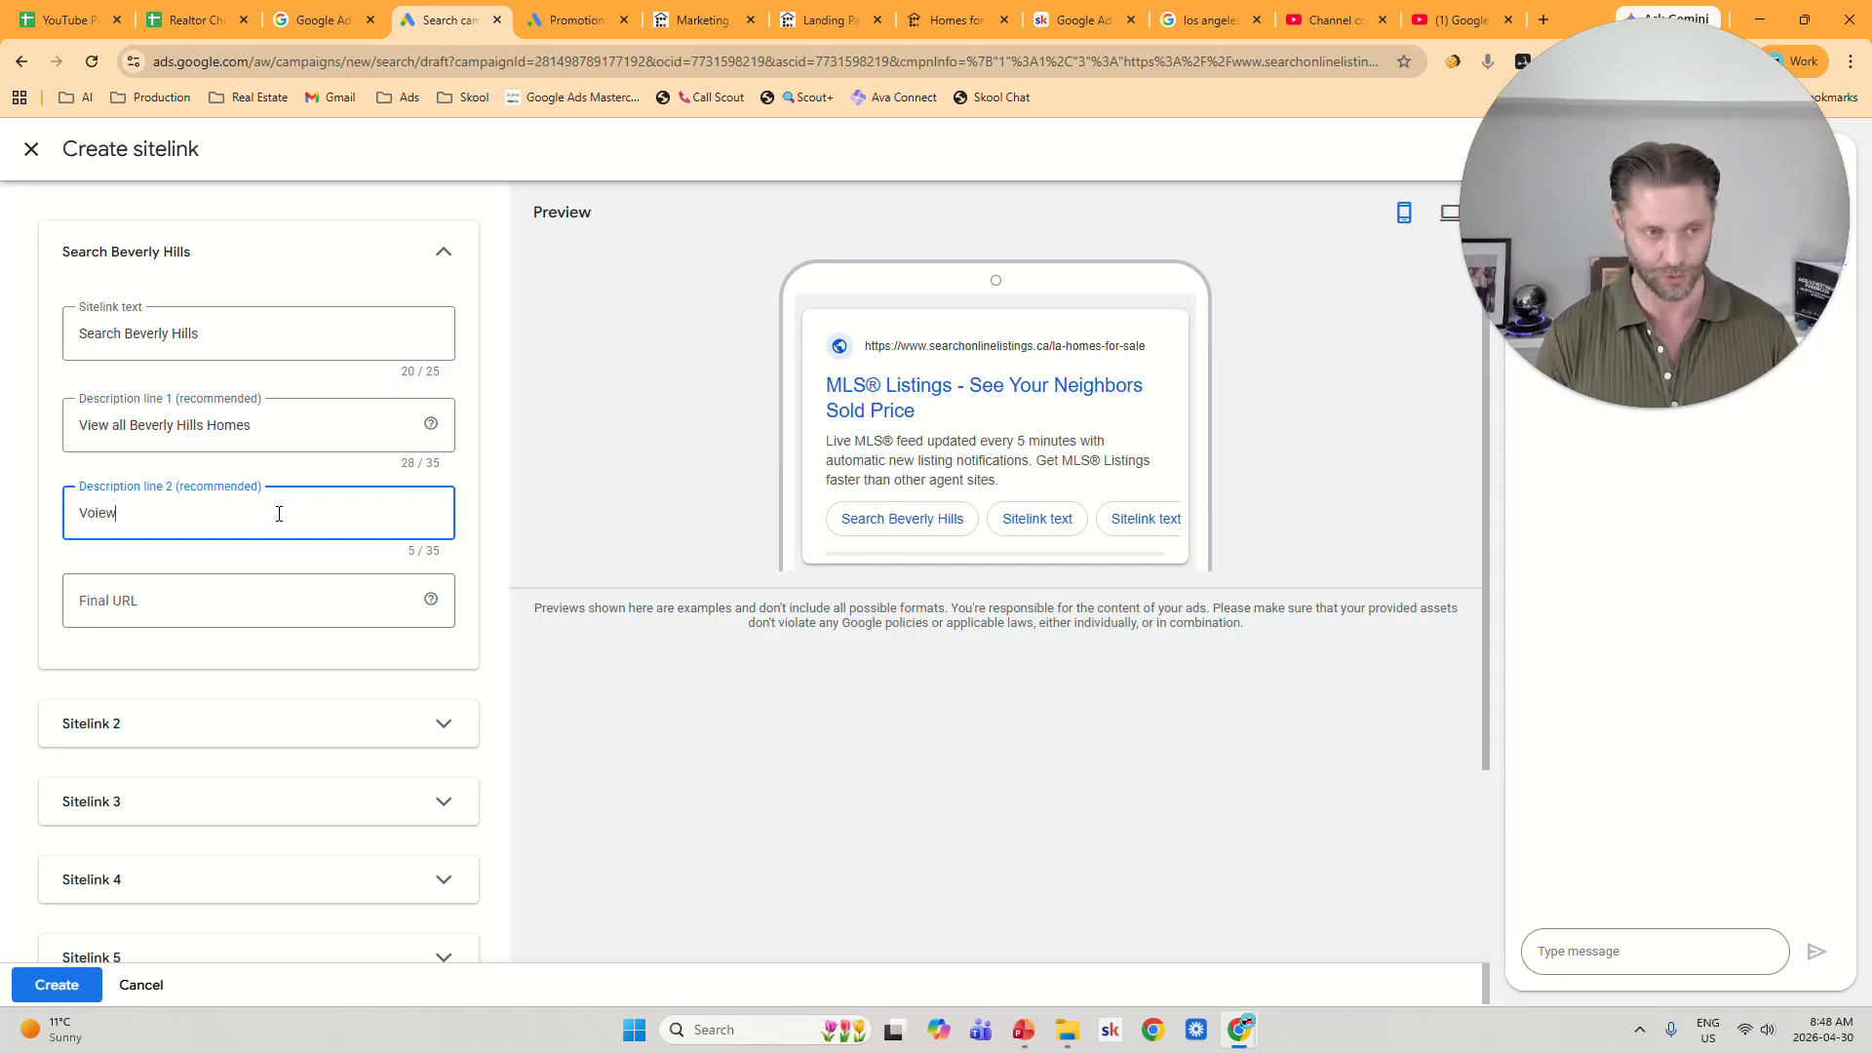
pyautogui.press('BackSpace')
pyautogui.press('BackSpace')
pyautogui.press('BackSpace')
pyautogui.press('BackSpace')
pyautogui.write('iew ')
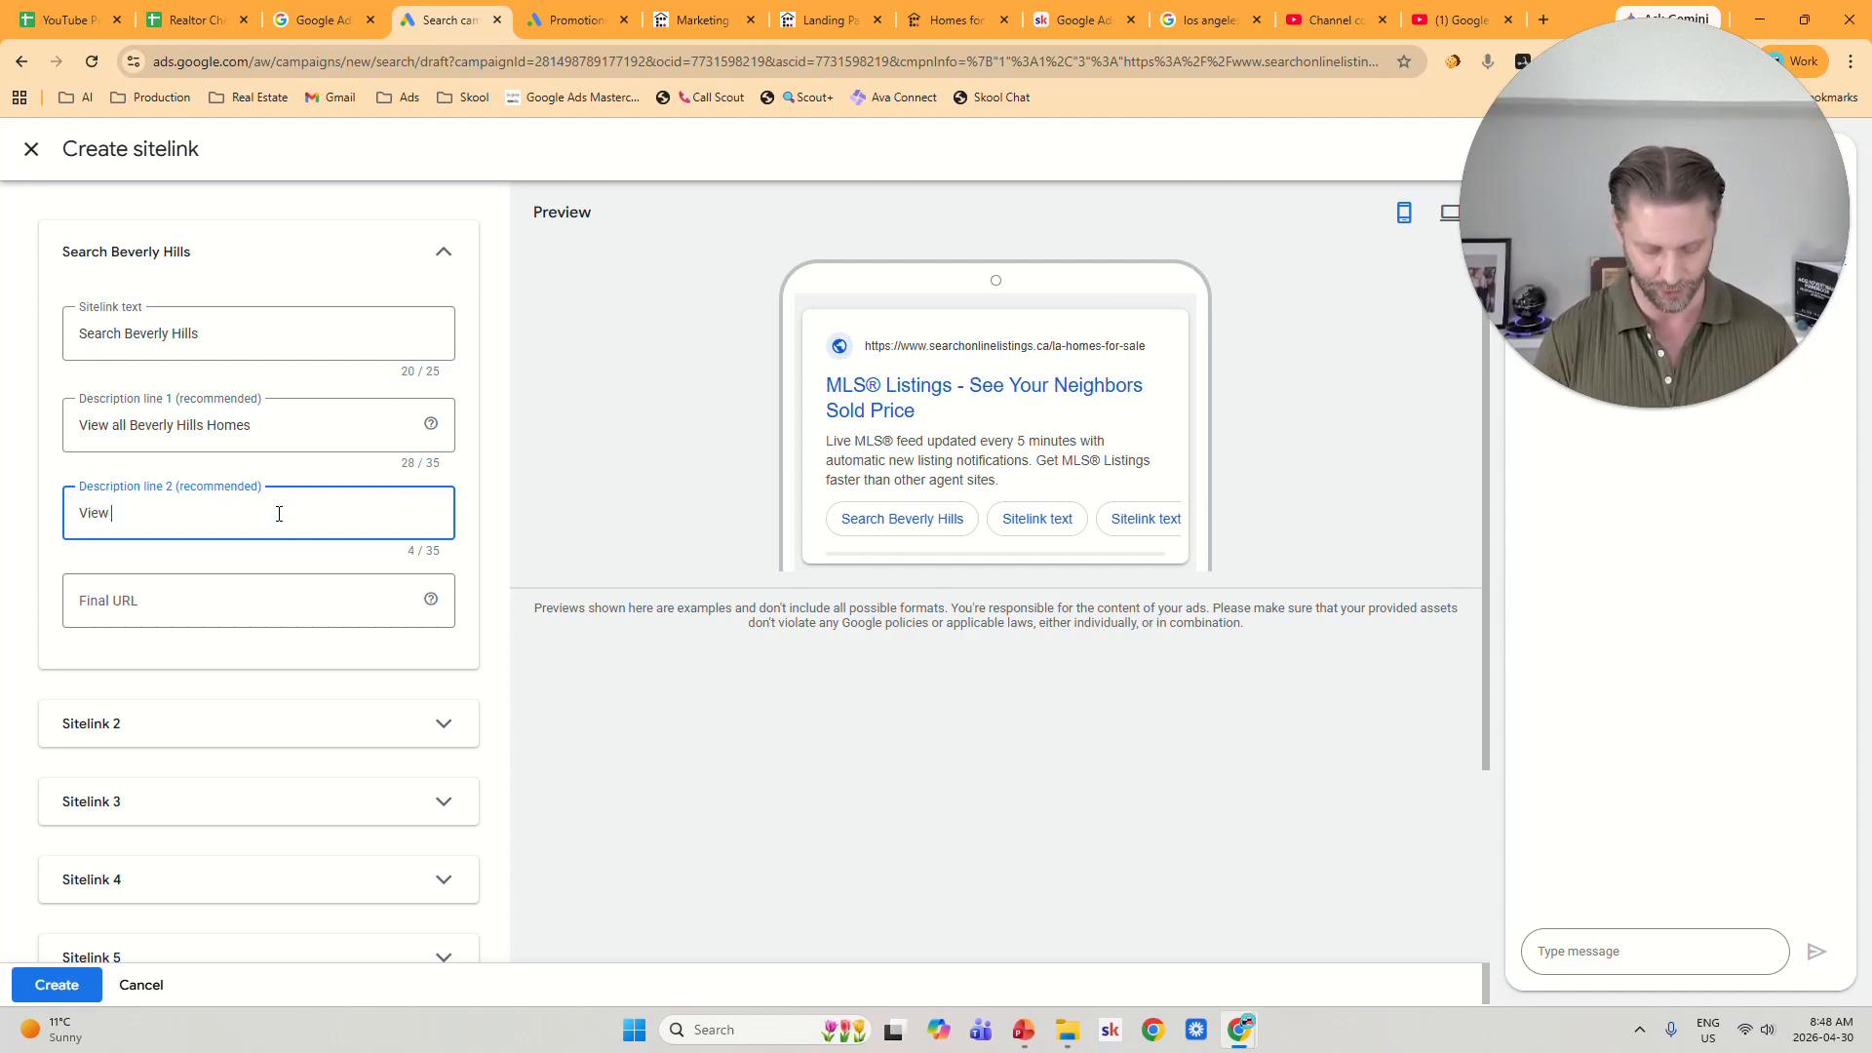
pyautogui.write('Sold Listings Too')
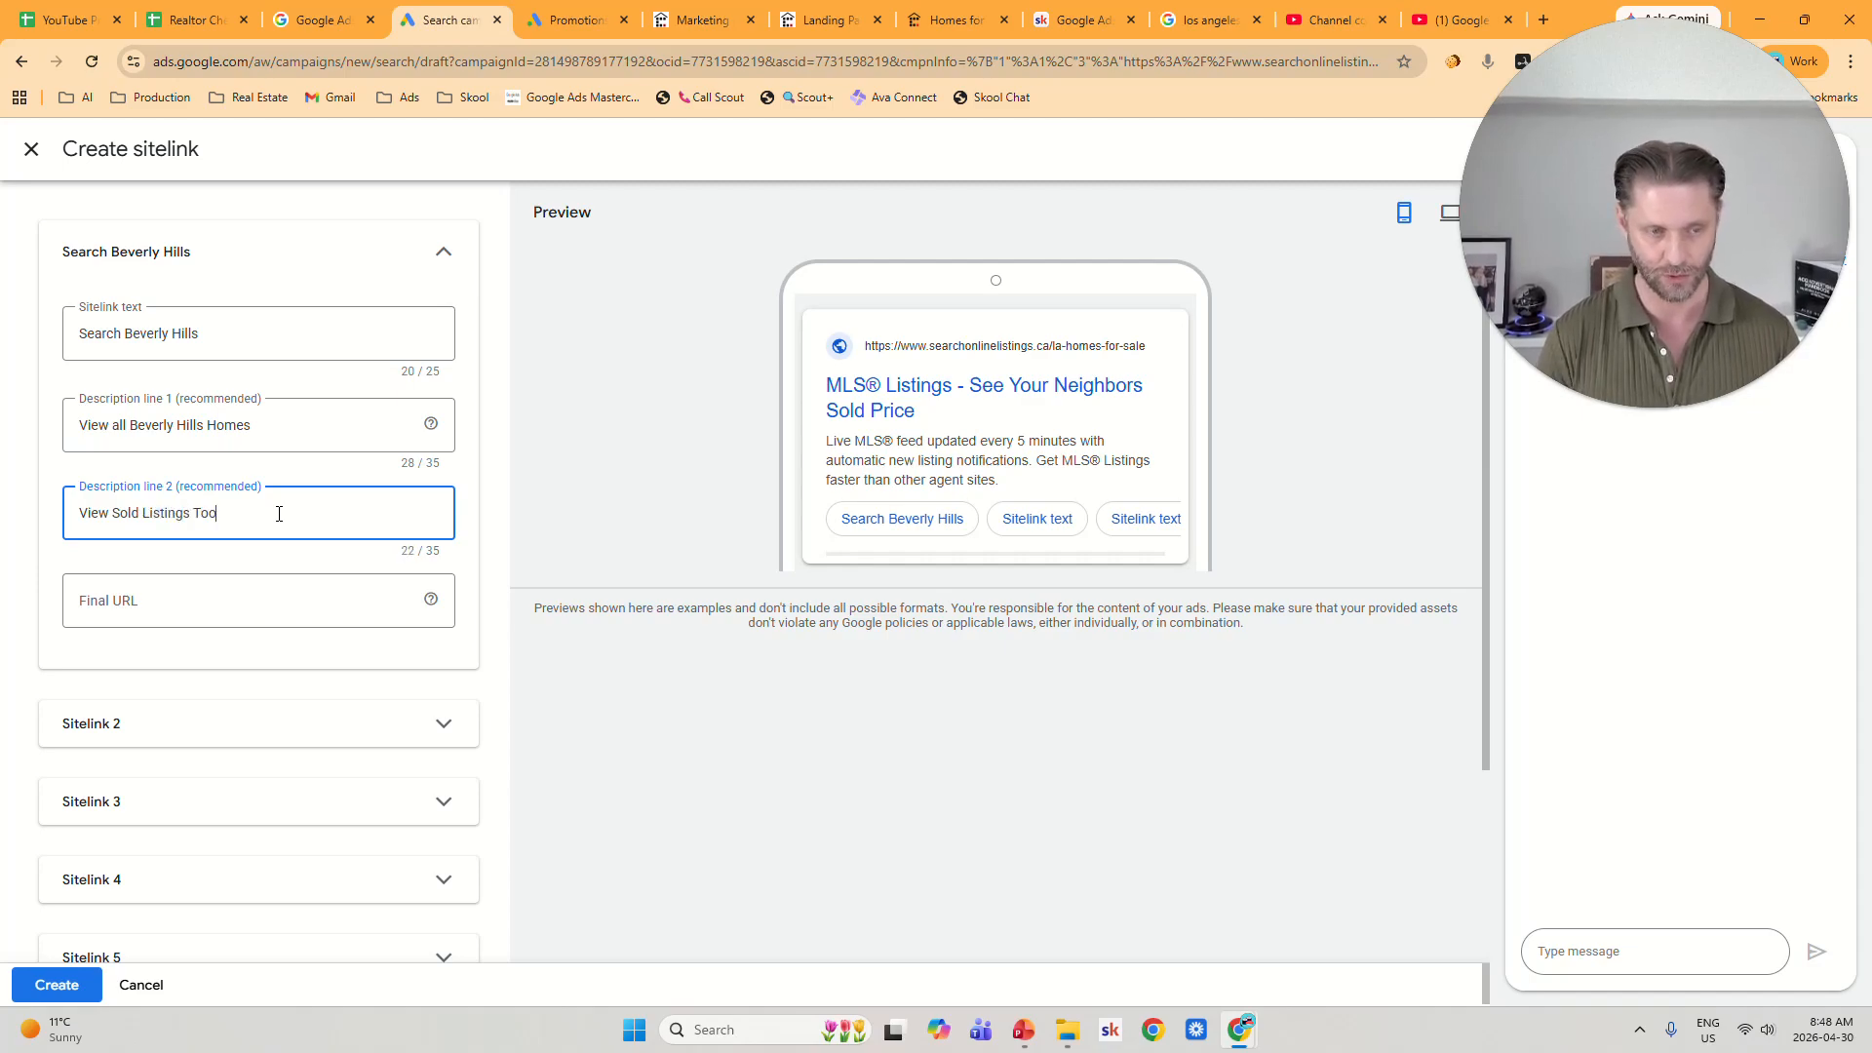
# Check the landing page open in Lofty as a source for the first sitelink's final URL, and return to Google Ads.
pyautogui.click(208, 590)
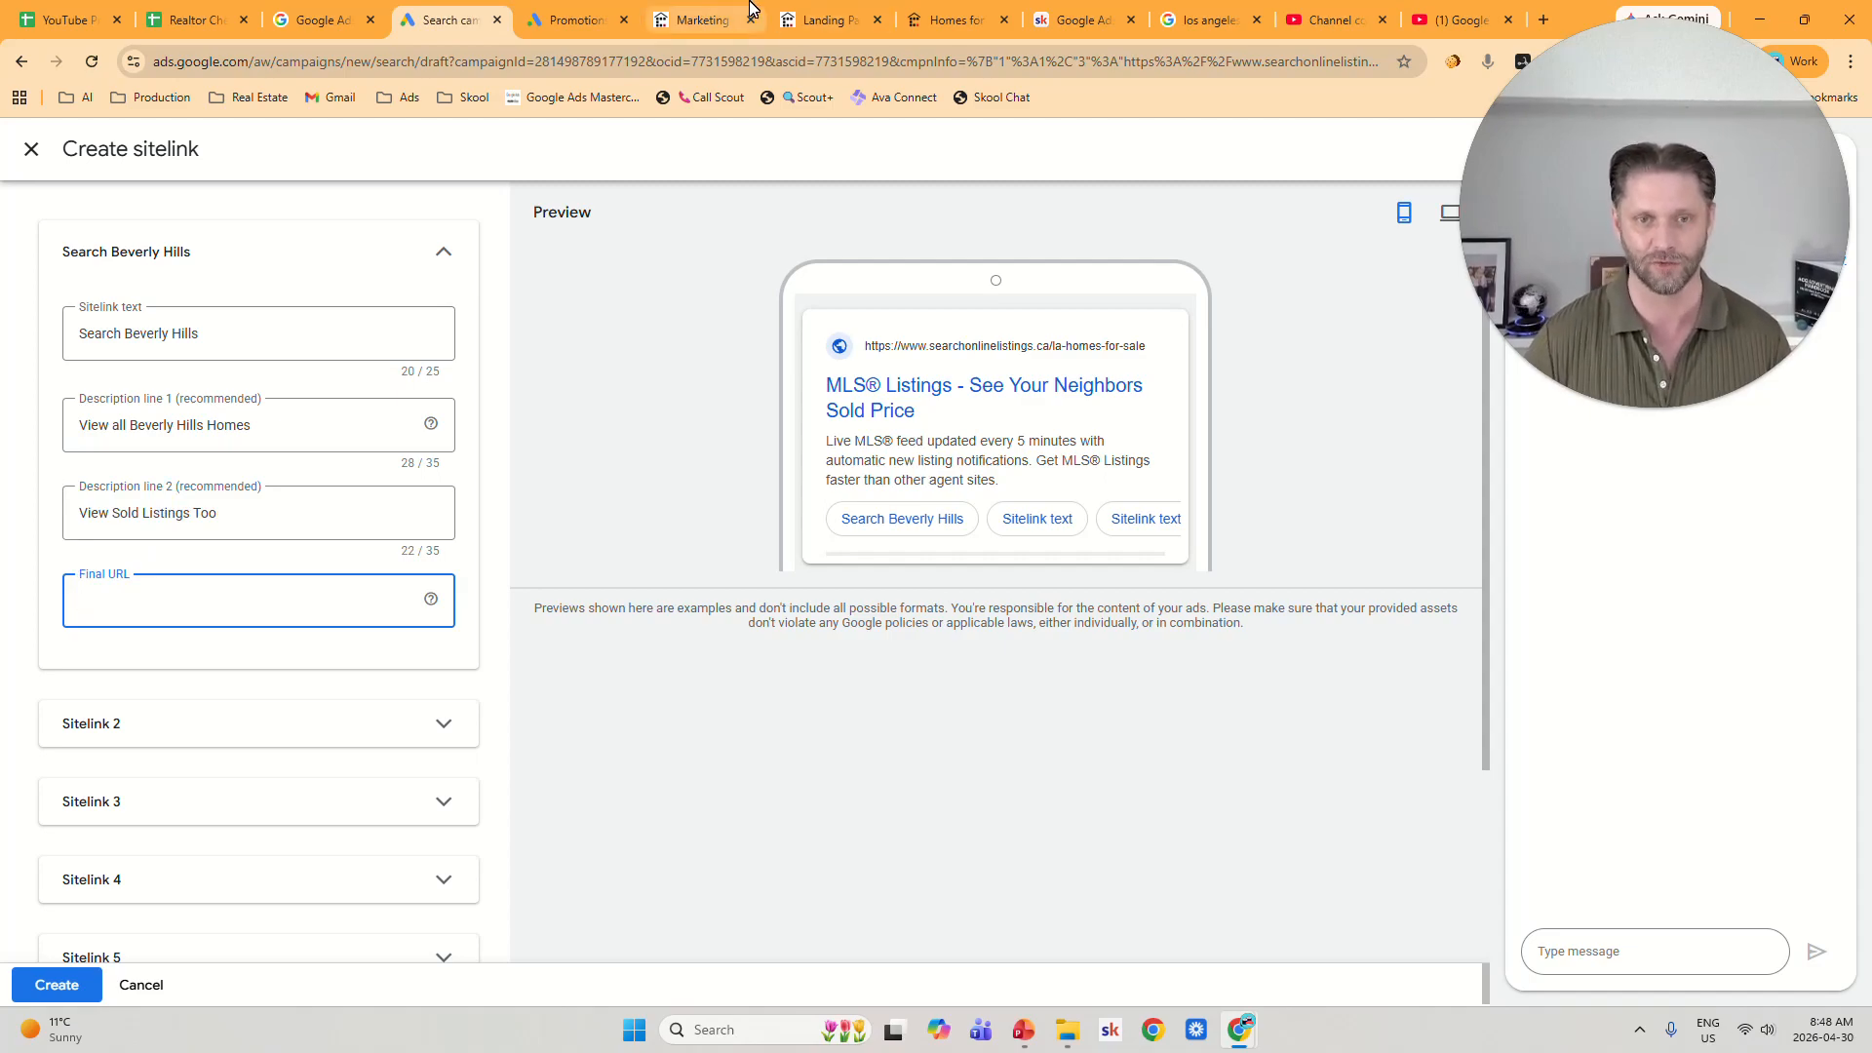
pyautogui.click(786, 27)
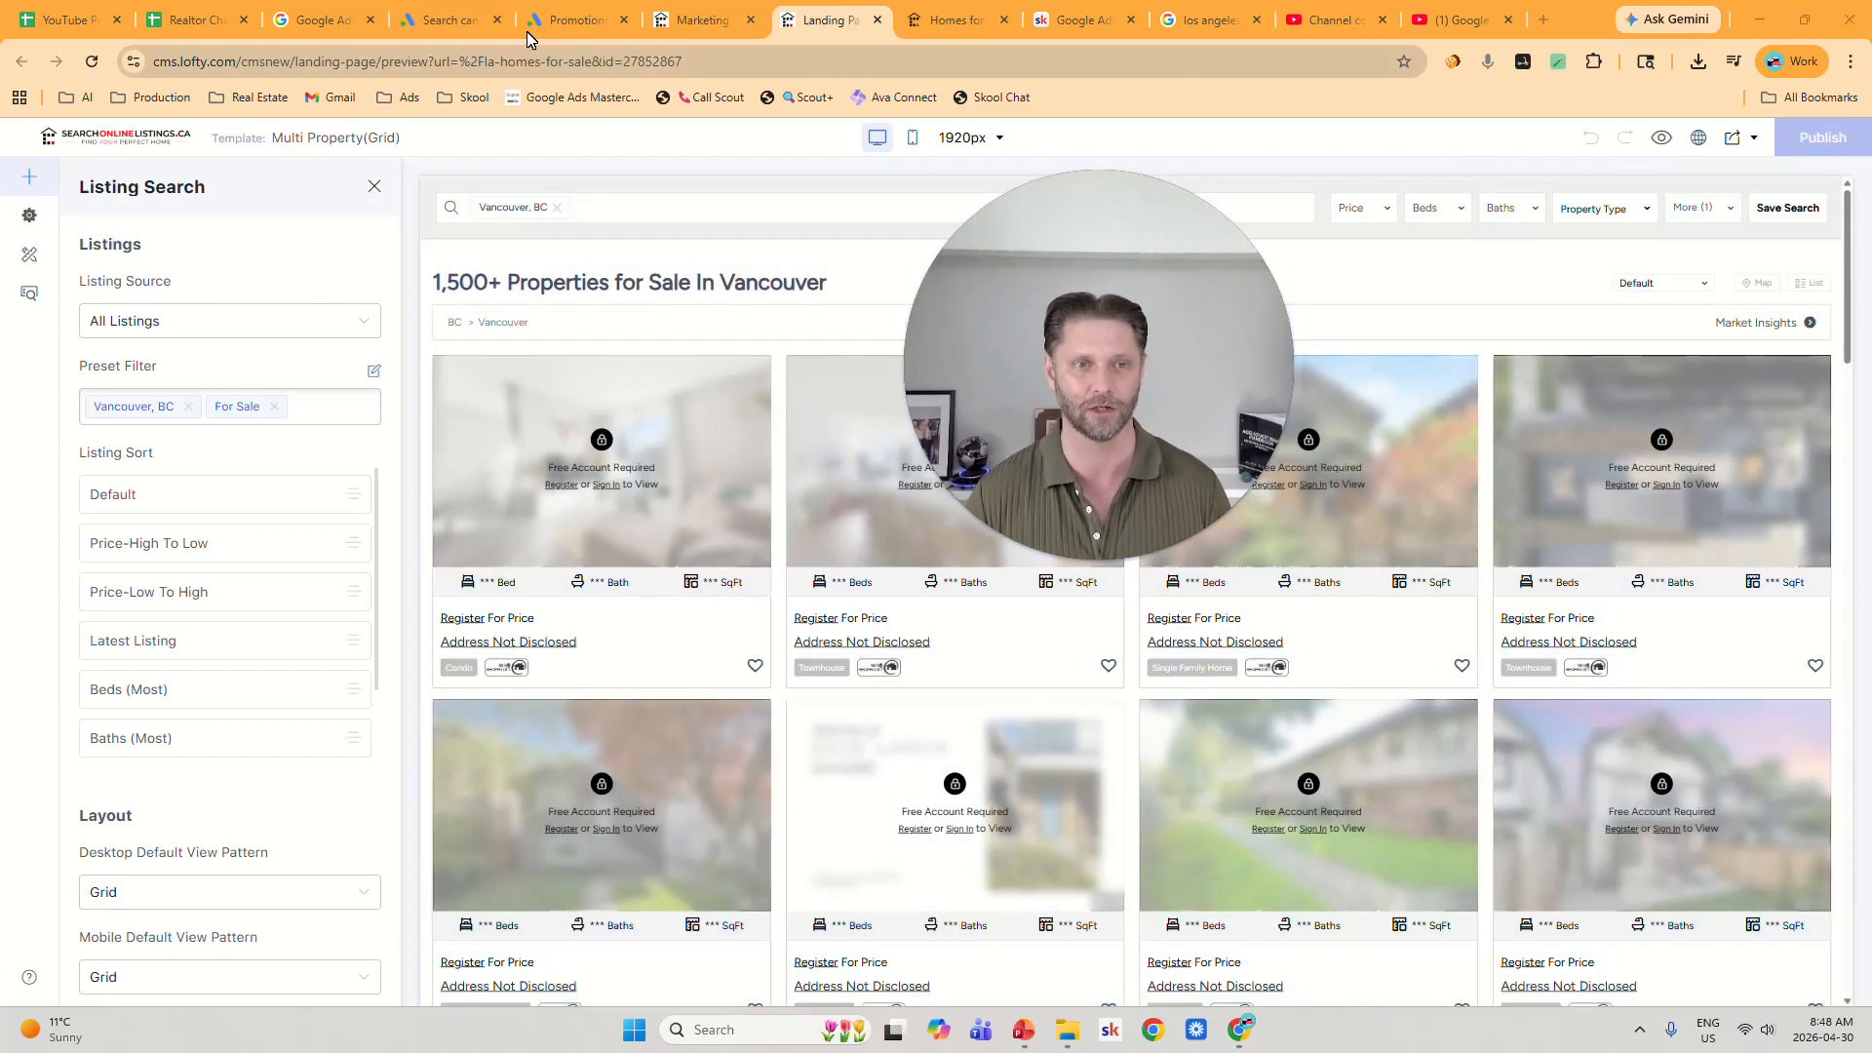
pyautogui.click(475, 12)
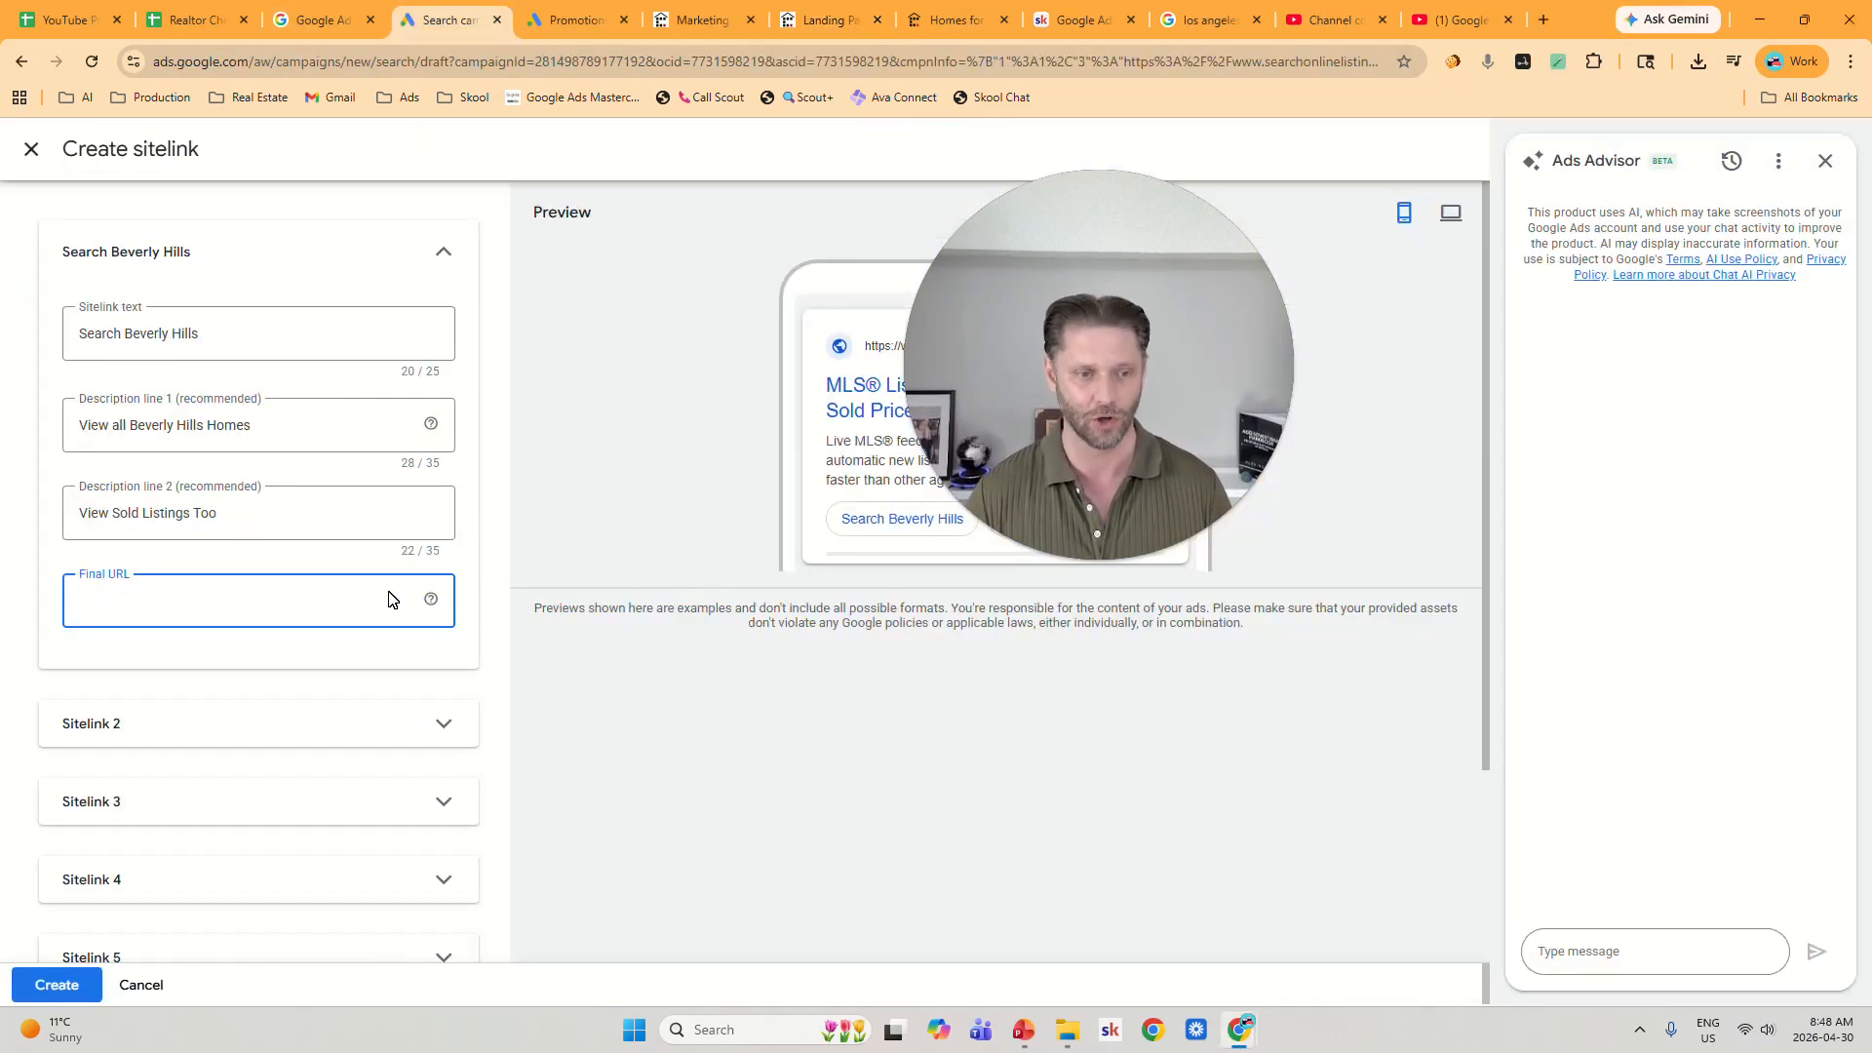
pyautogui.scroll(-1, 273, 786)
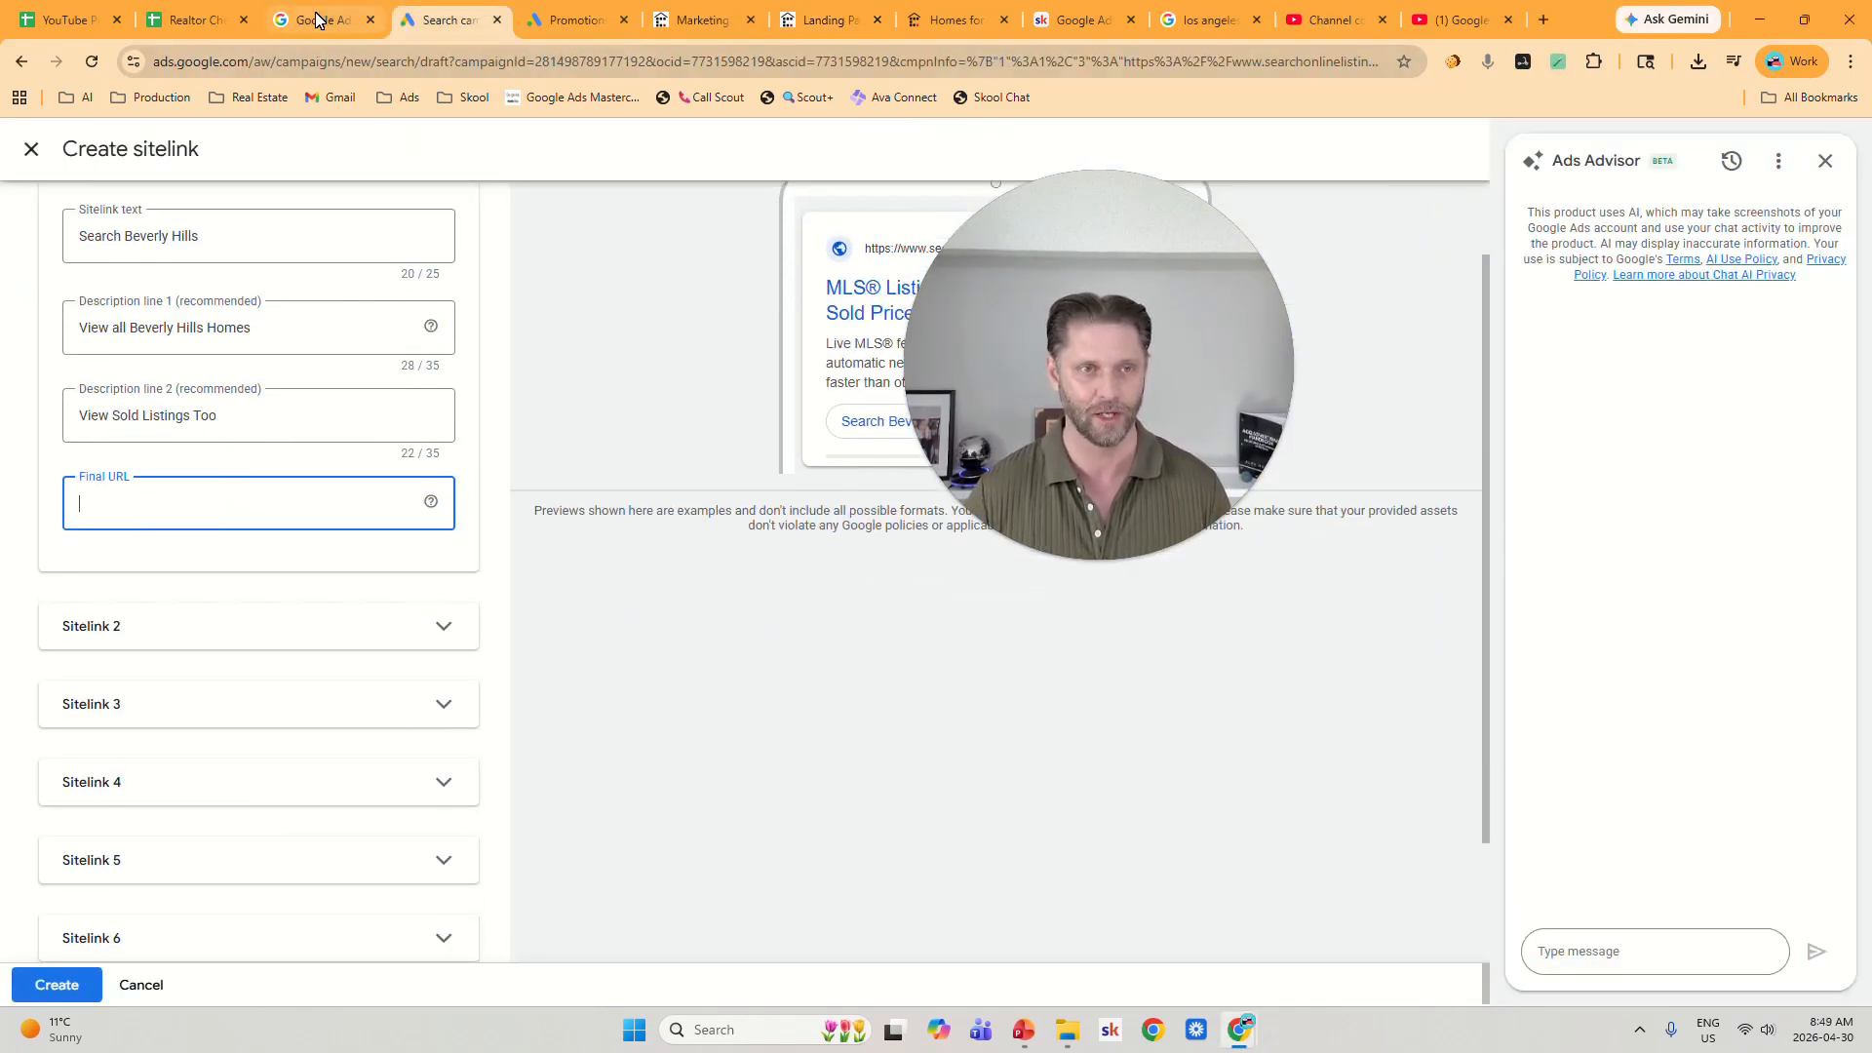
# Review the suggested sitelinks in the cheatsheet spreadsheet and close the Google Ads sitelink form without creating the sitelink.
pyautogui.click(215, 16)
pyautogui.click(727, 404)
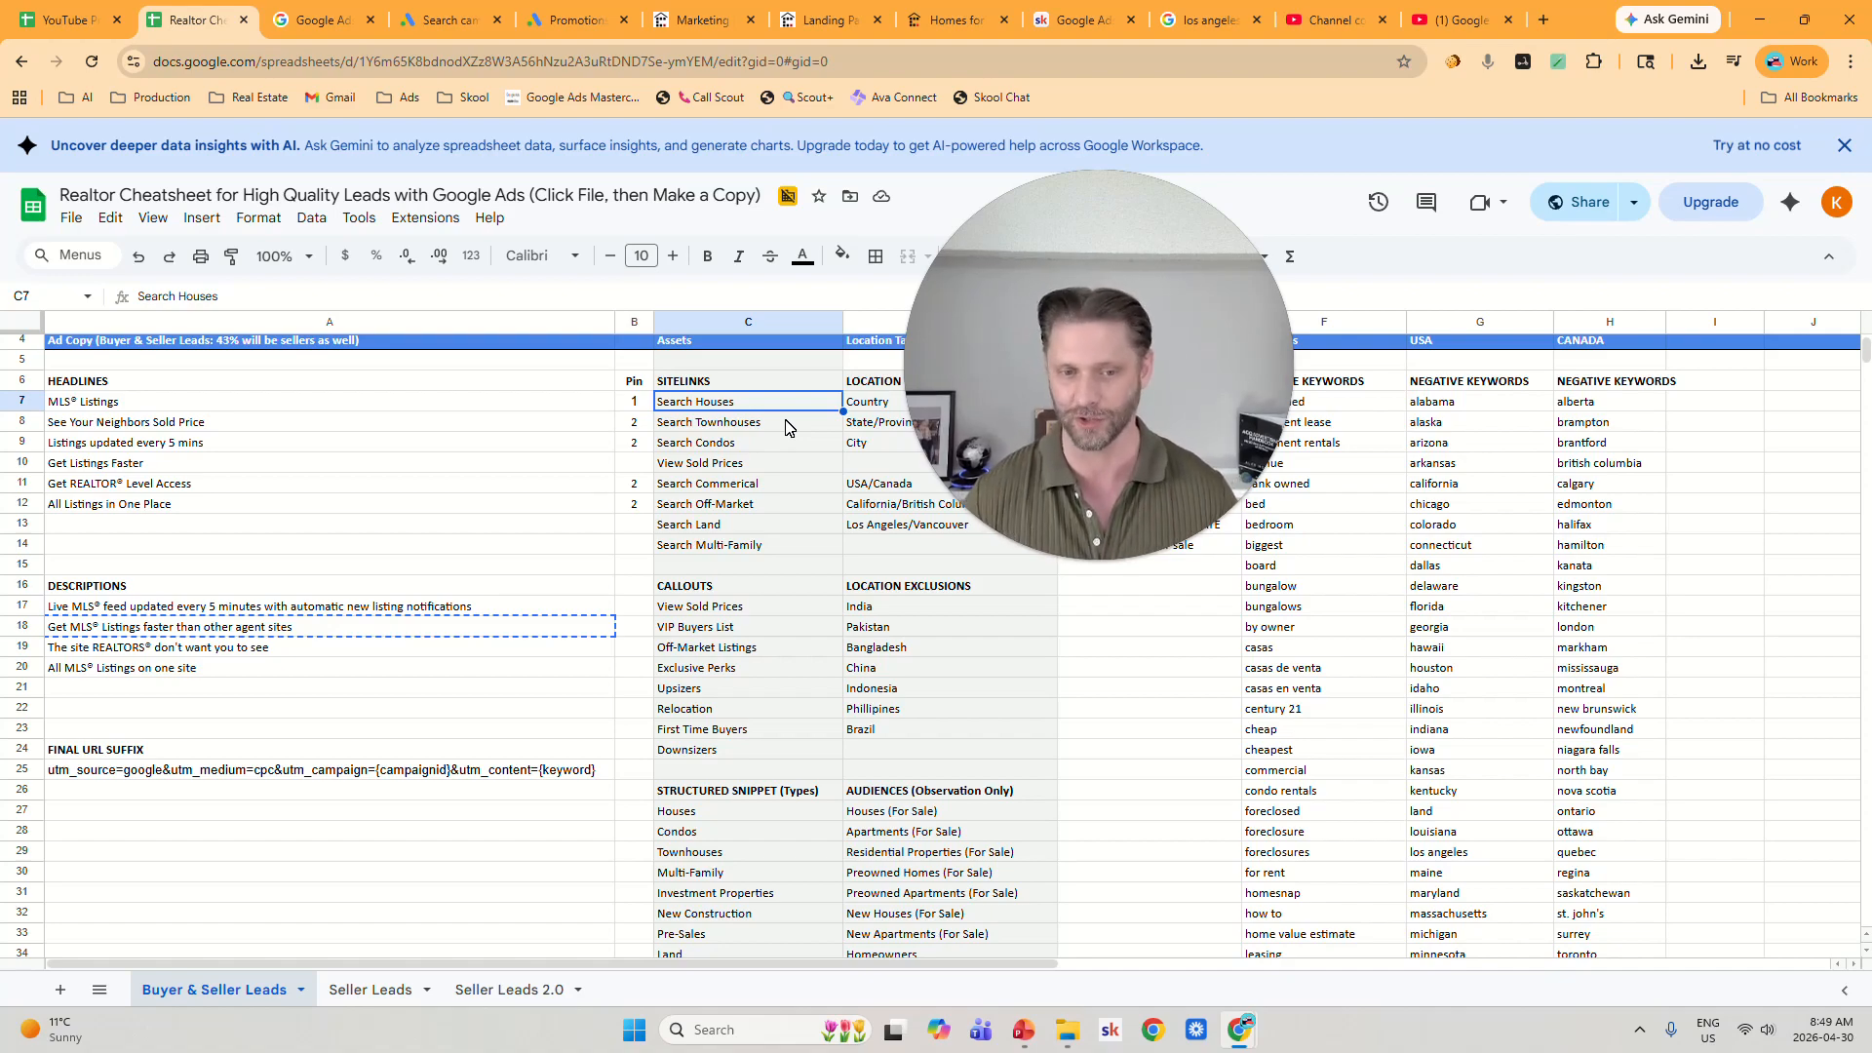
pyautogui.click(450, 20)
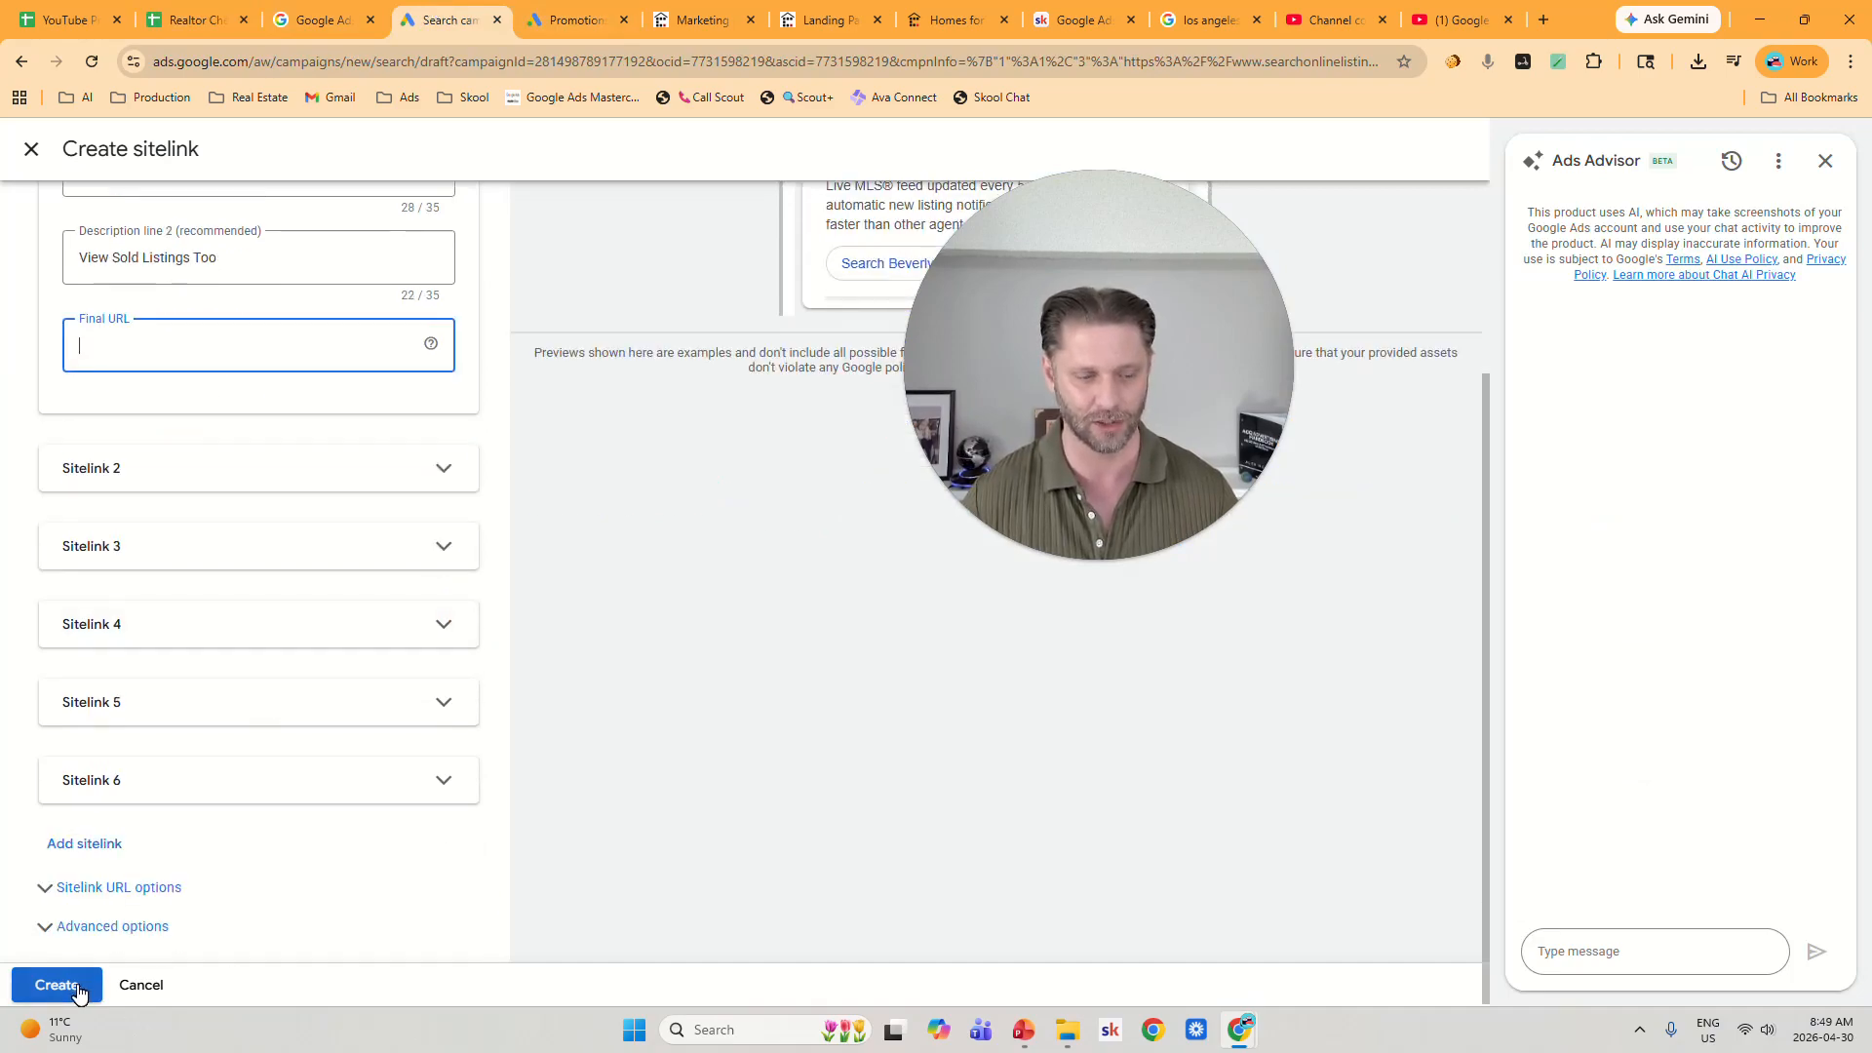
pyautogui.click(31, 150)
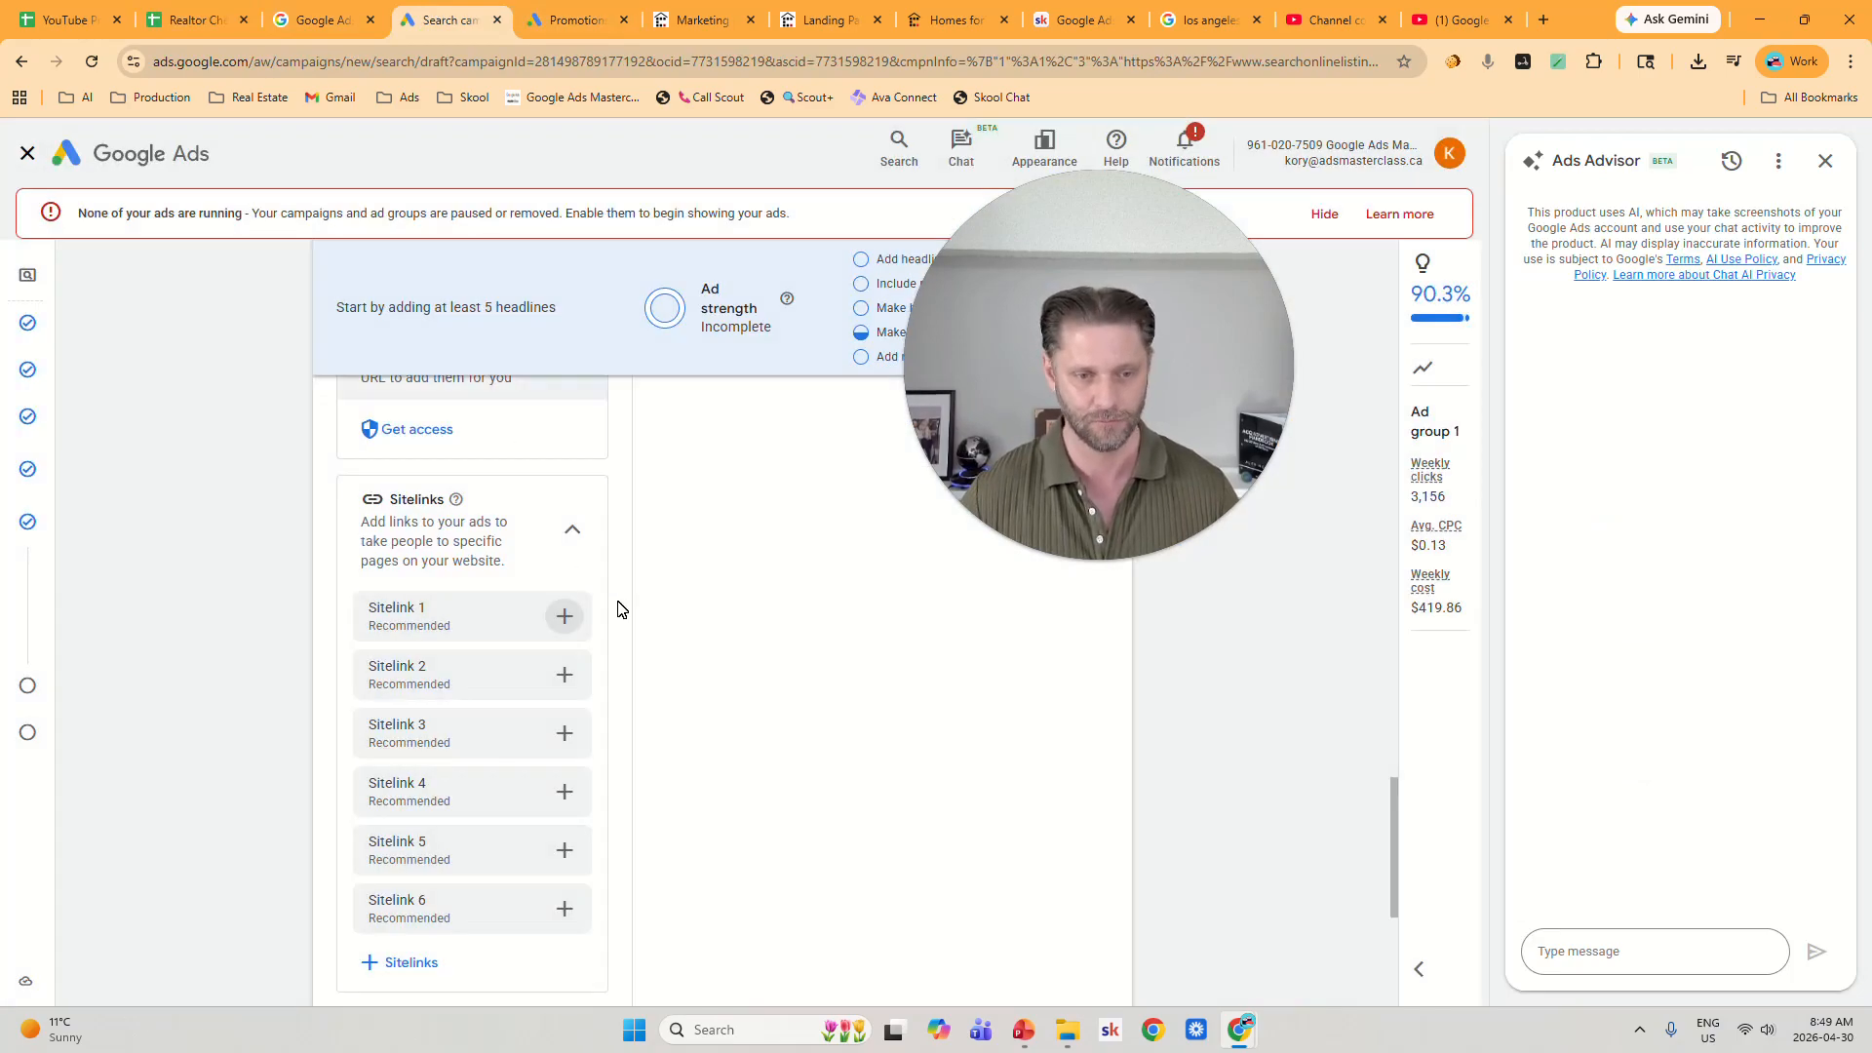
# Switch to the cheatsheet spreadsheet and find its suggested callouts, starting with "View Sold Prices".
pyautogui.scroll(-1, 720, 665)
pyautogui.click(195, 19)
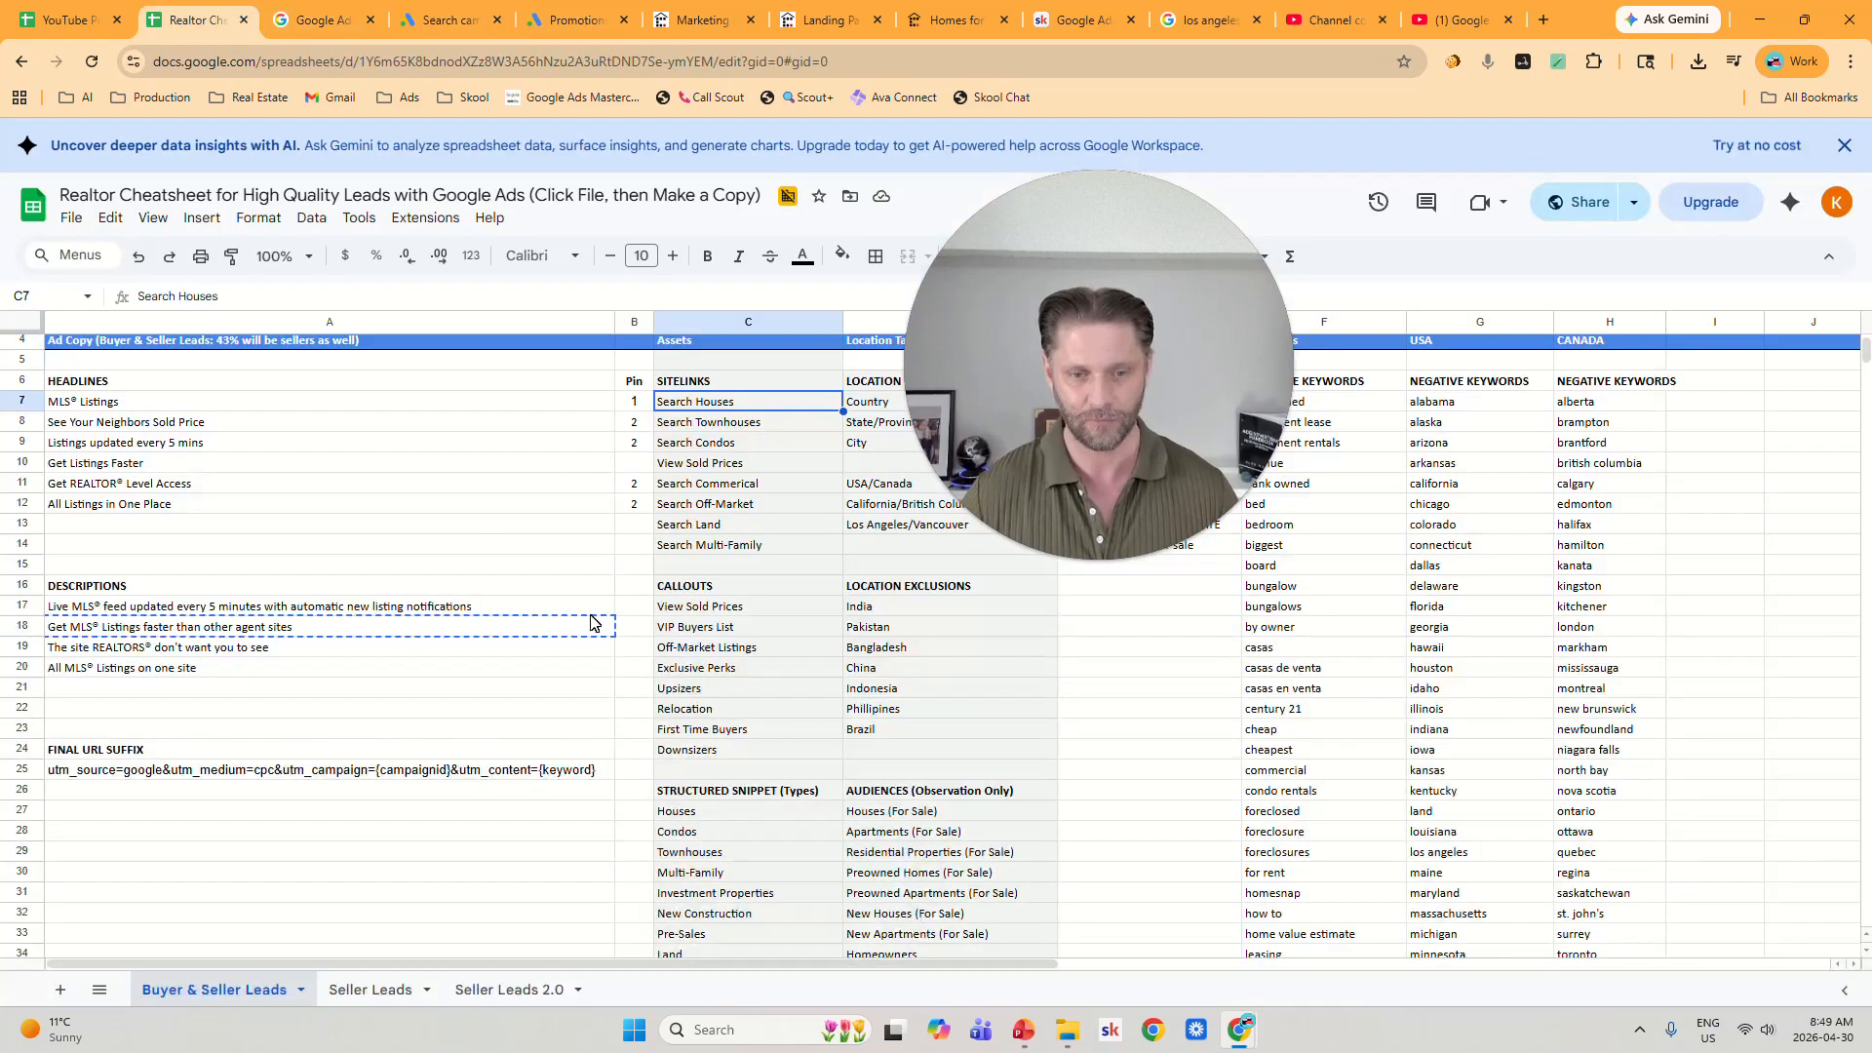
pyautogui.click(690, 608)
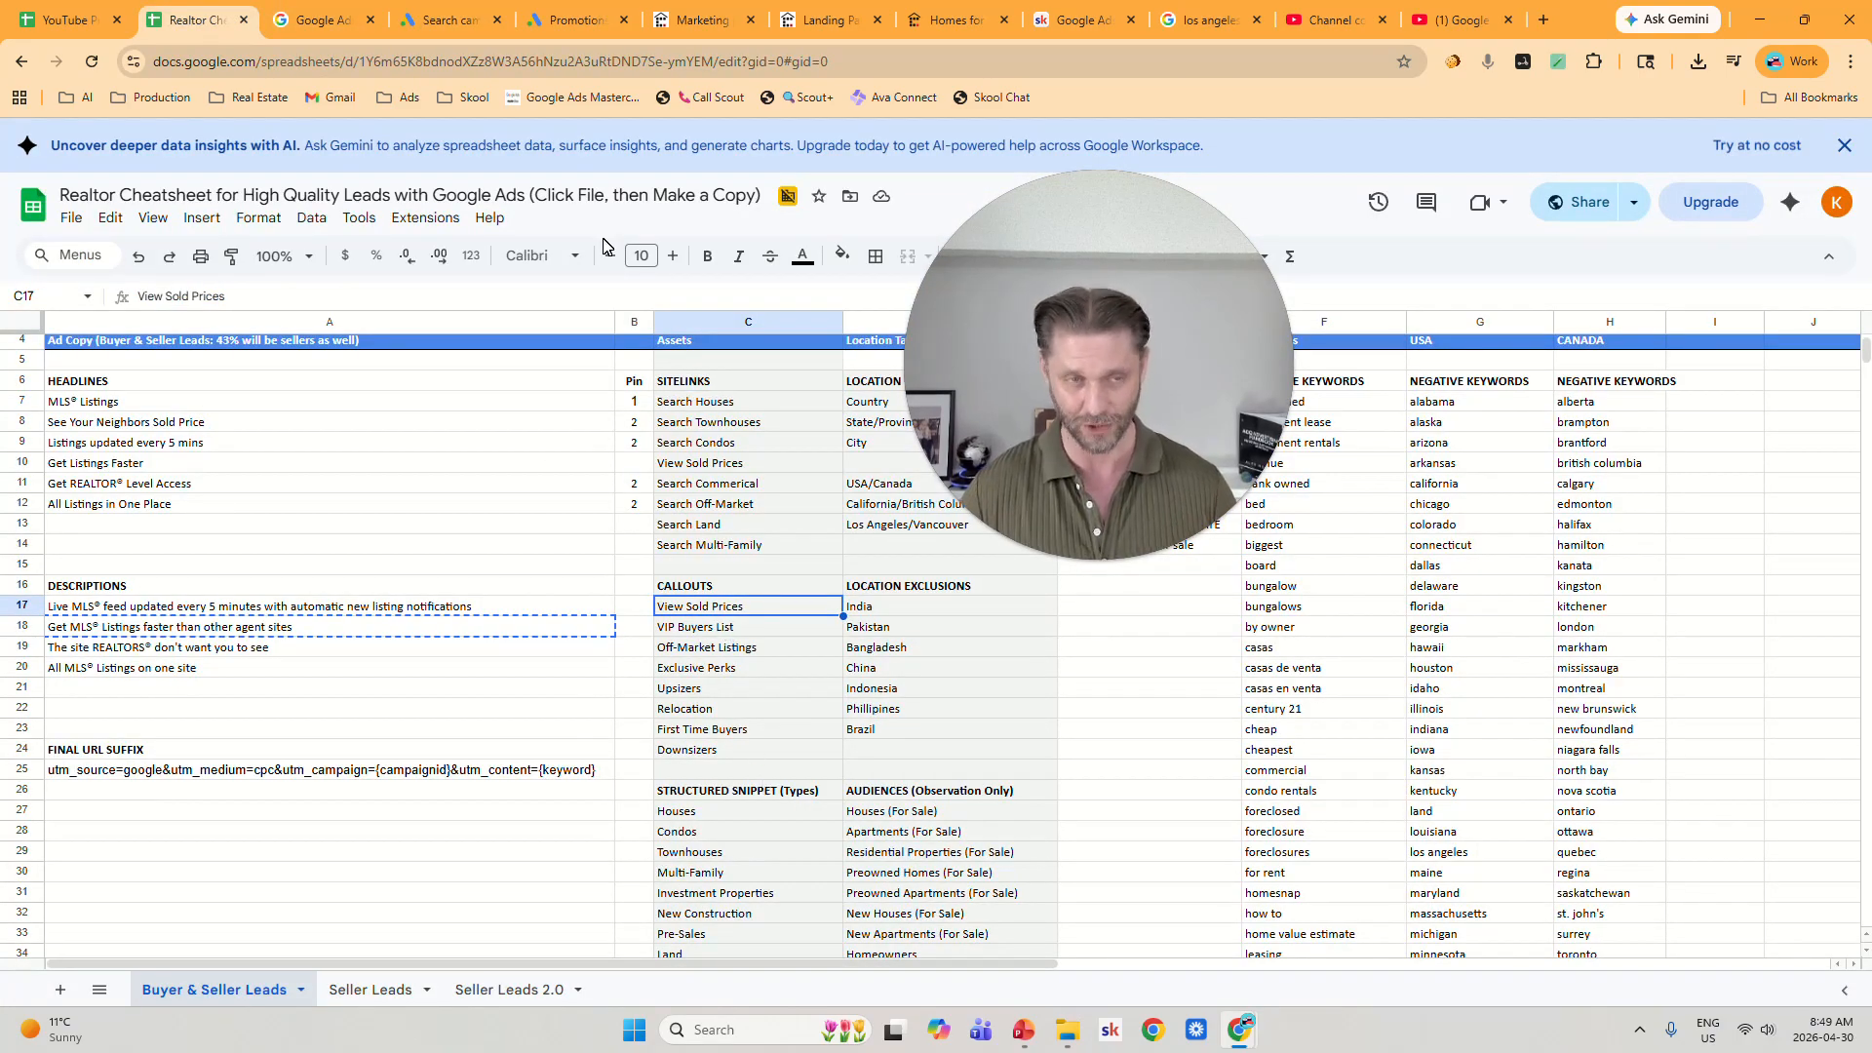
# Return to the ad in Google Ads and start adding a new campaign-level callout.
pyautogui.click(415, 14)
pyautogui.scroll(-3, 576, 497)
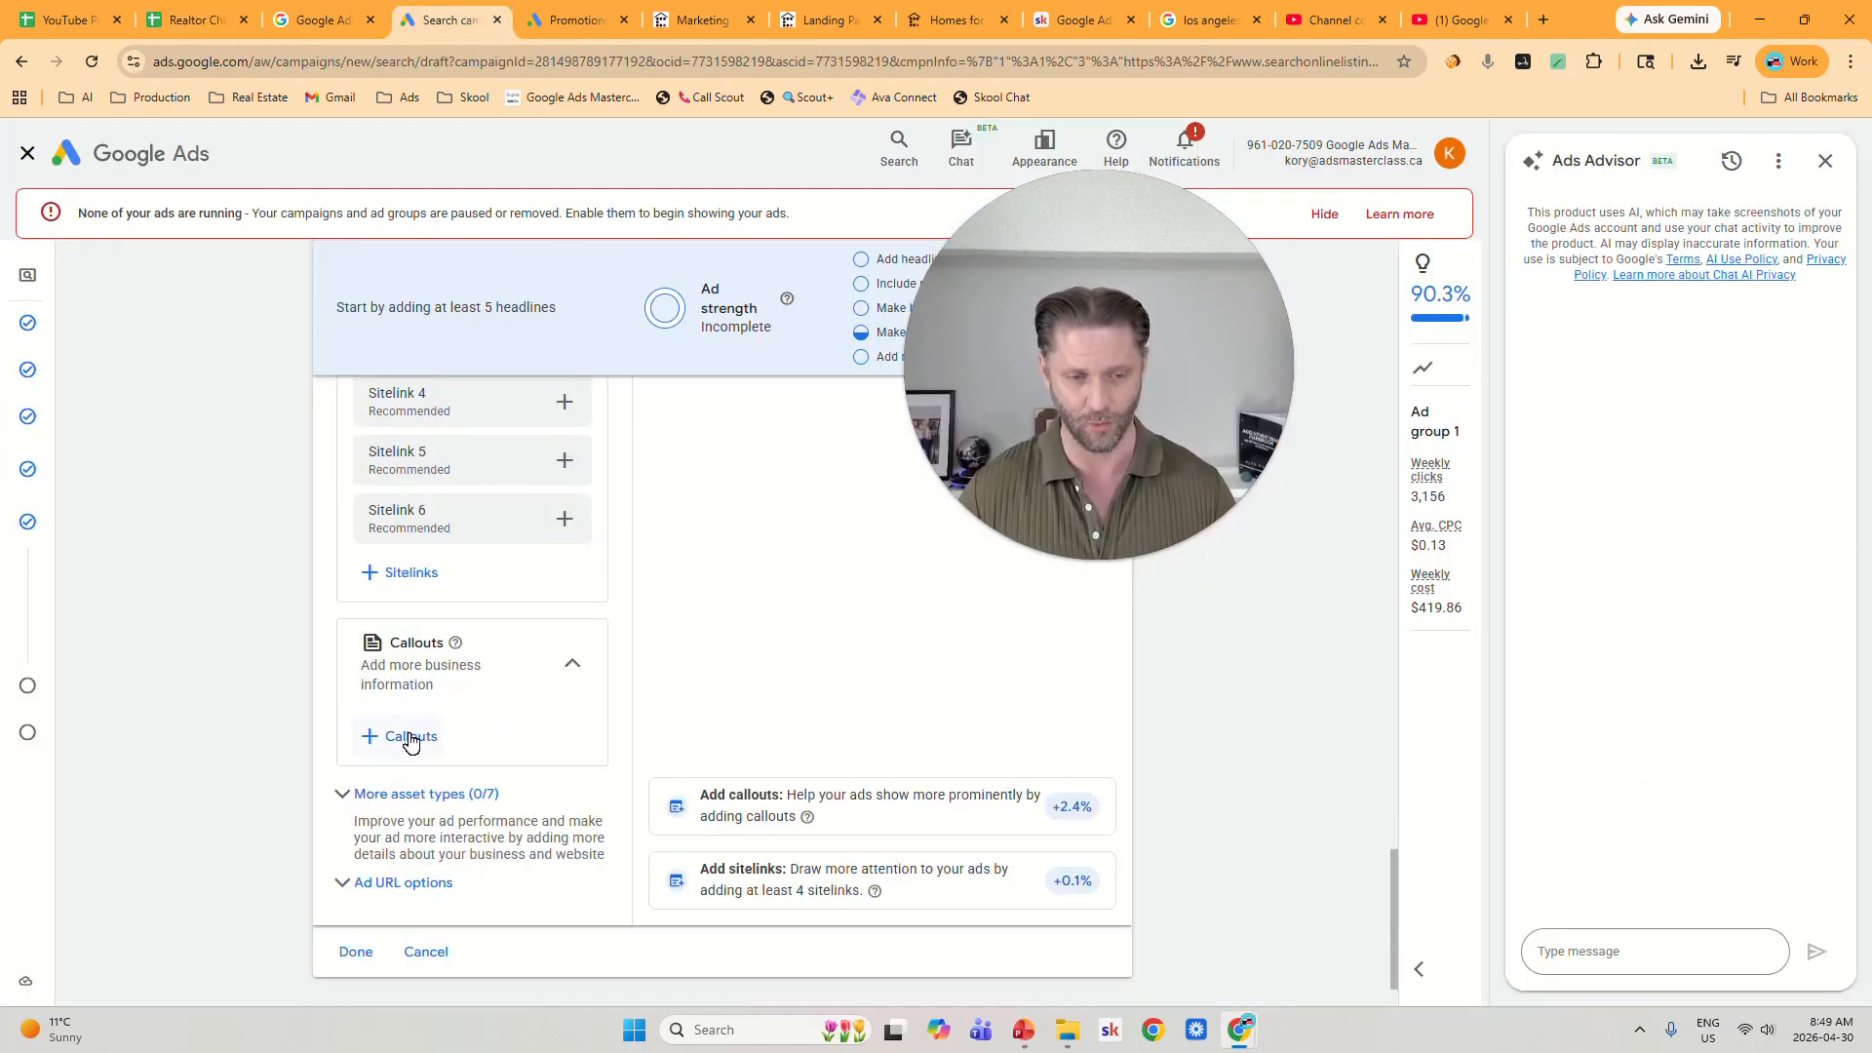
pyautogui.click(410, 738)
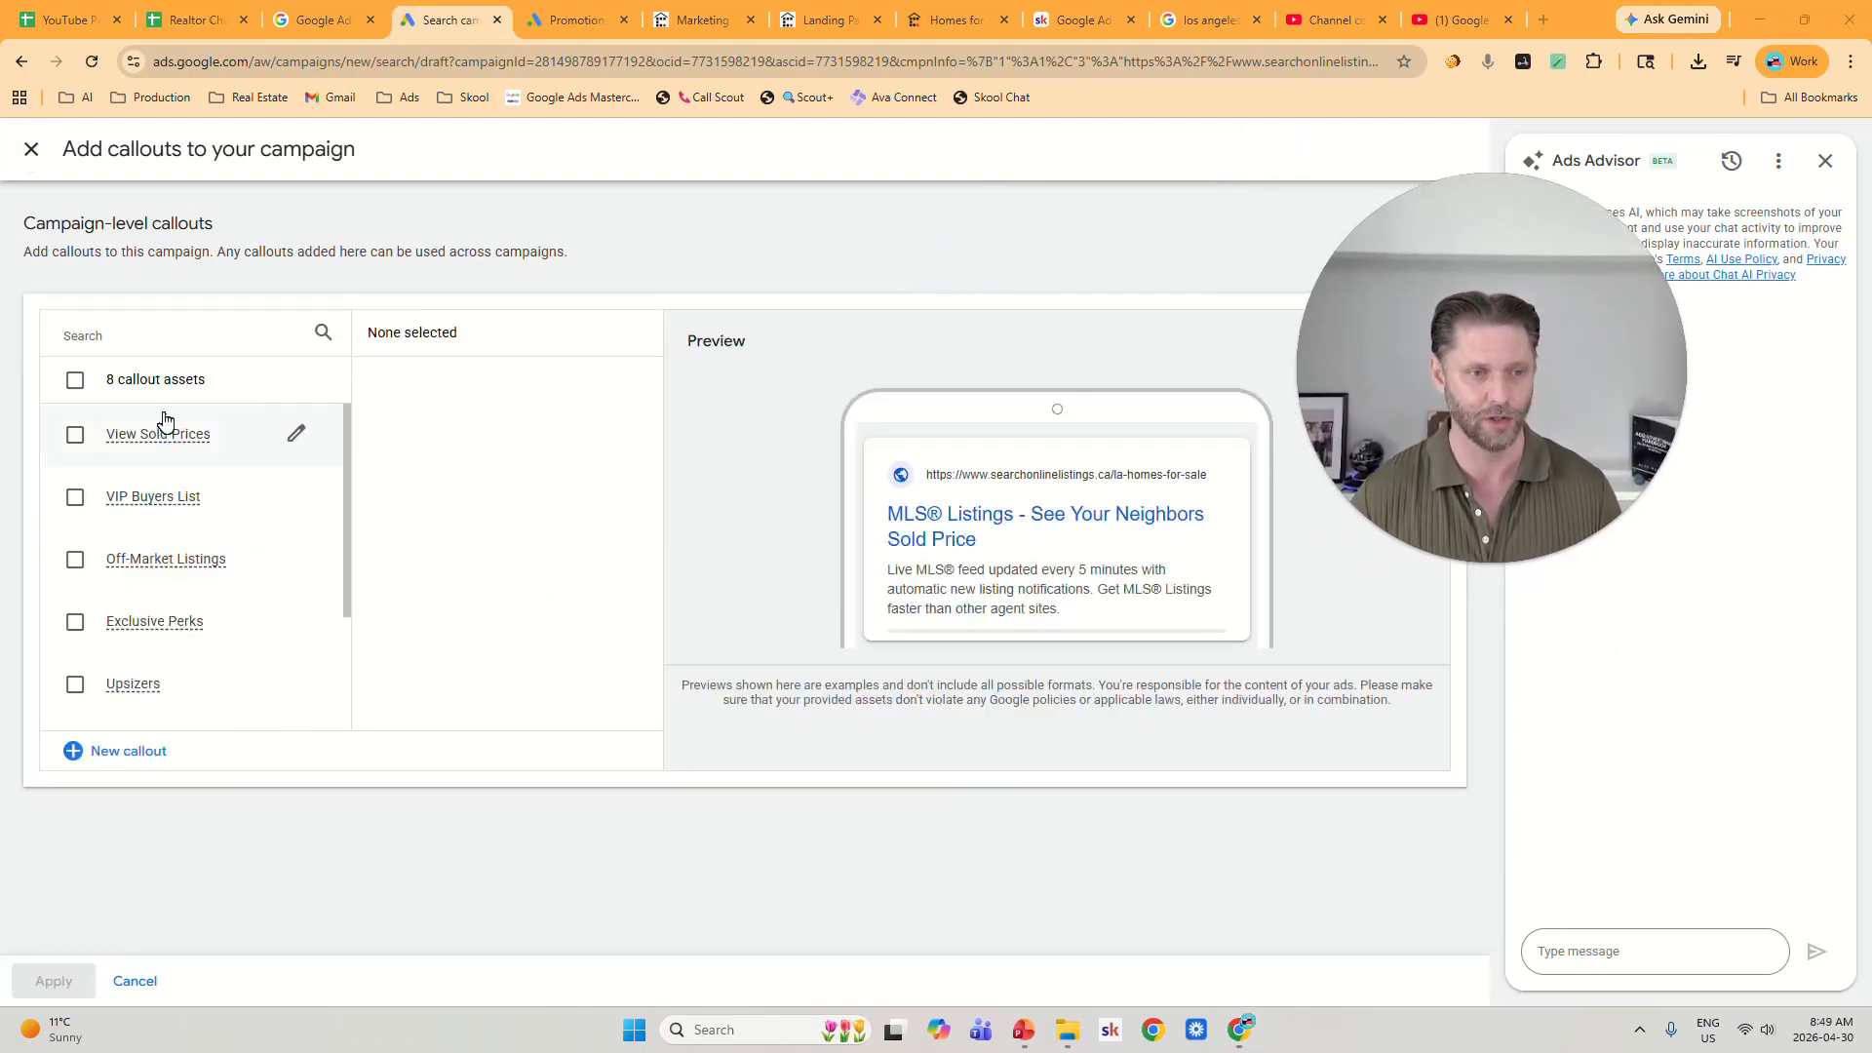
pyautogui.click(122, 753)
pyautogui.click(288, 378)
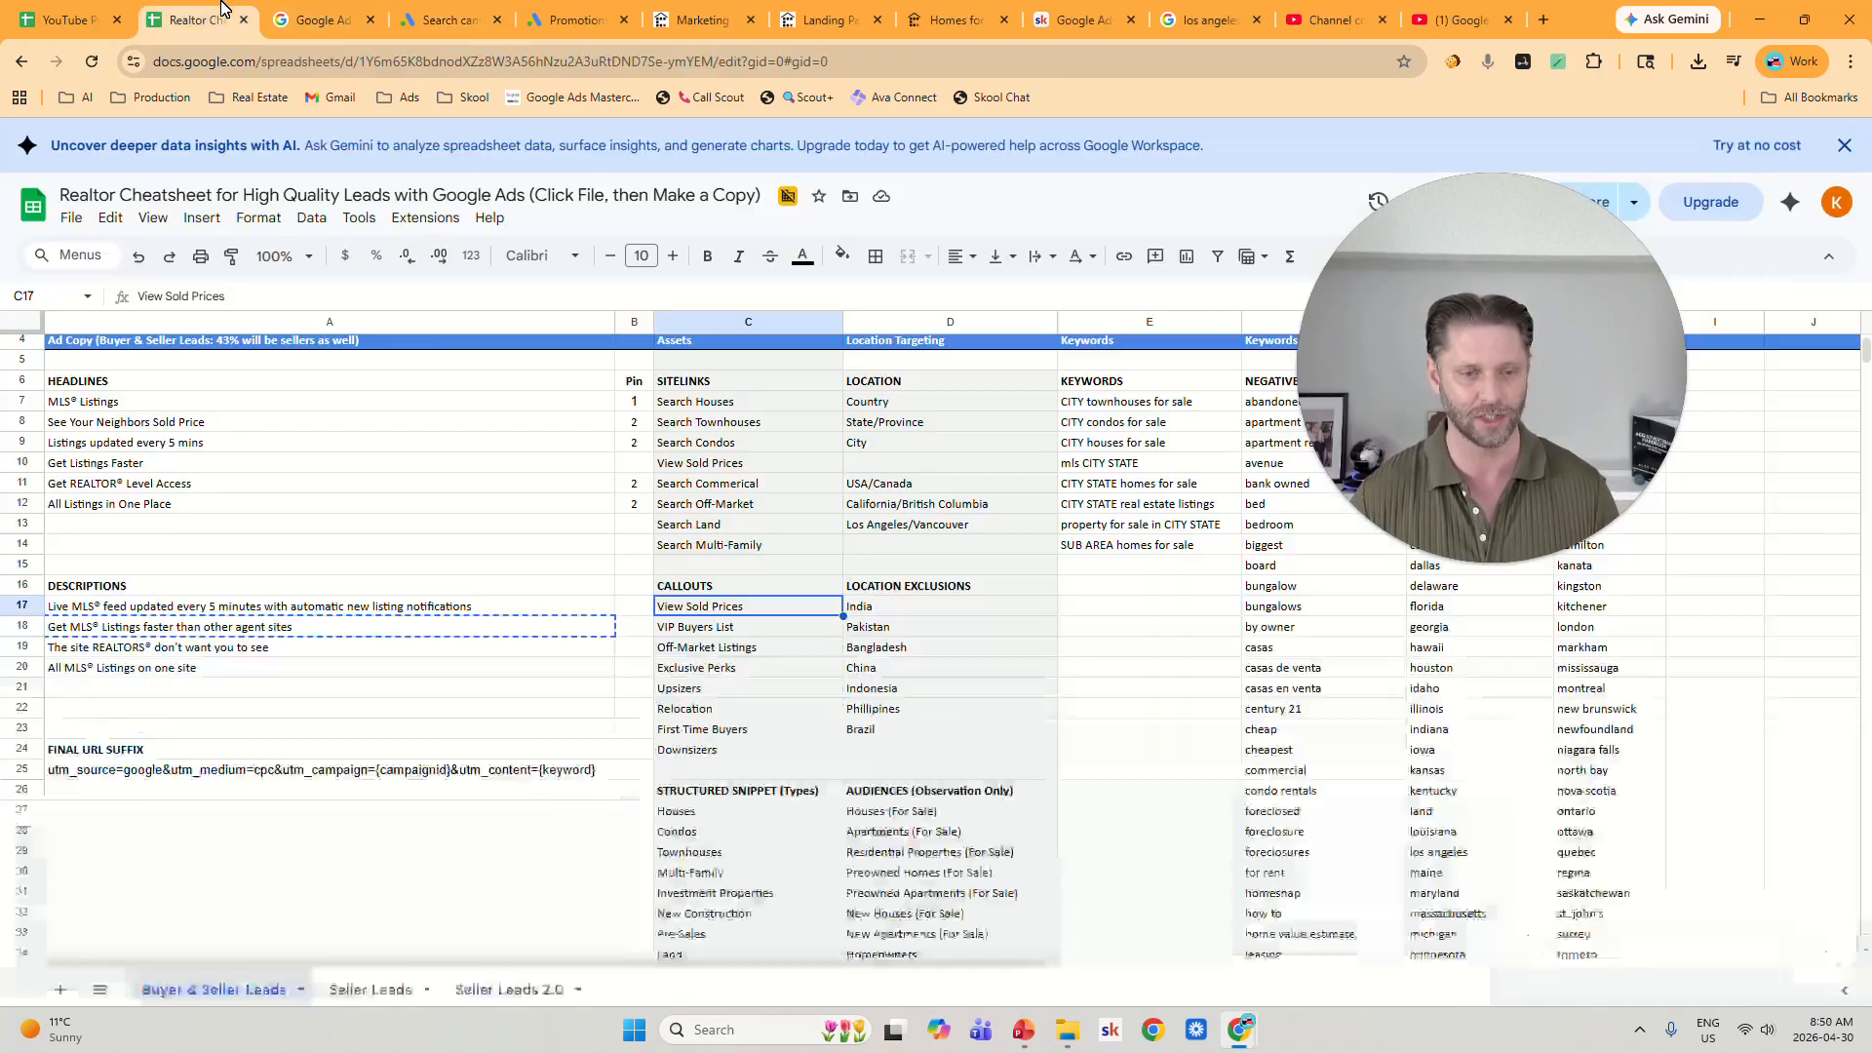
# Review the cheatsheet's callouts from "View Sold Prices" down to "Upsizers" and close the Google Ads callout form without adding any.
pyautogui.click(195, 19)
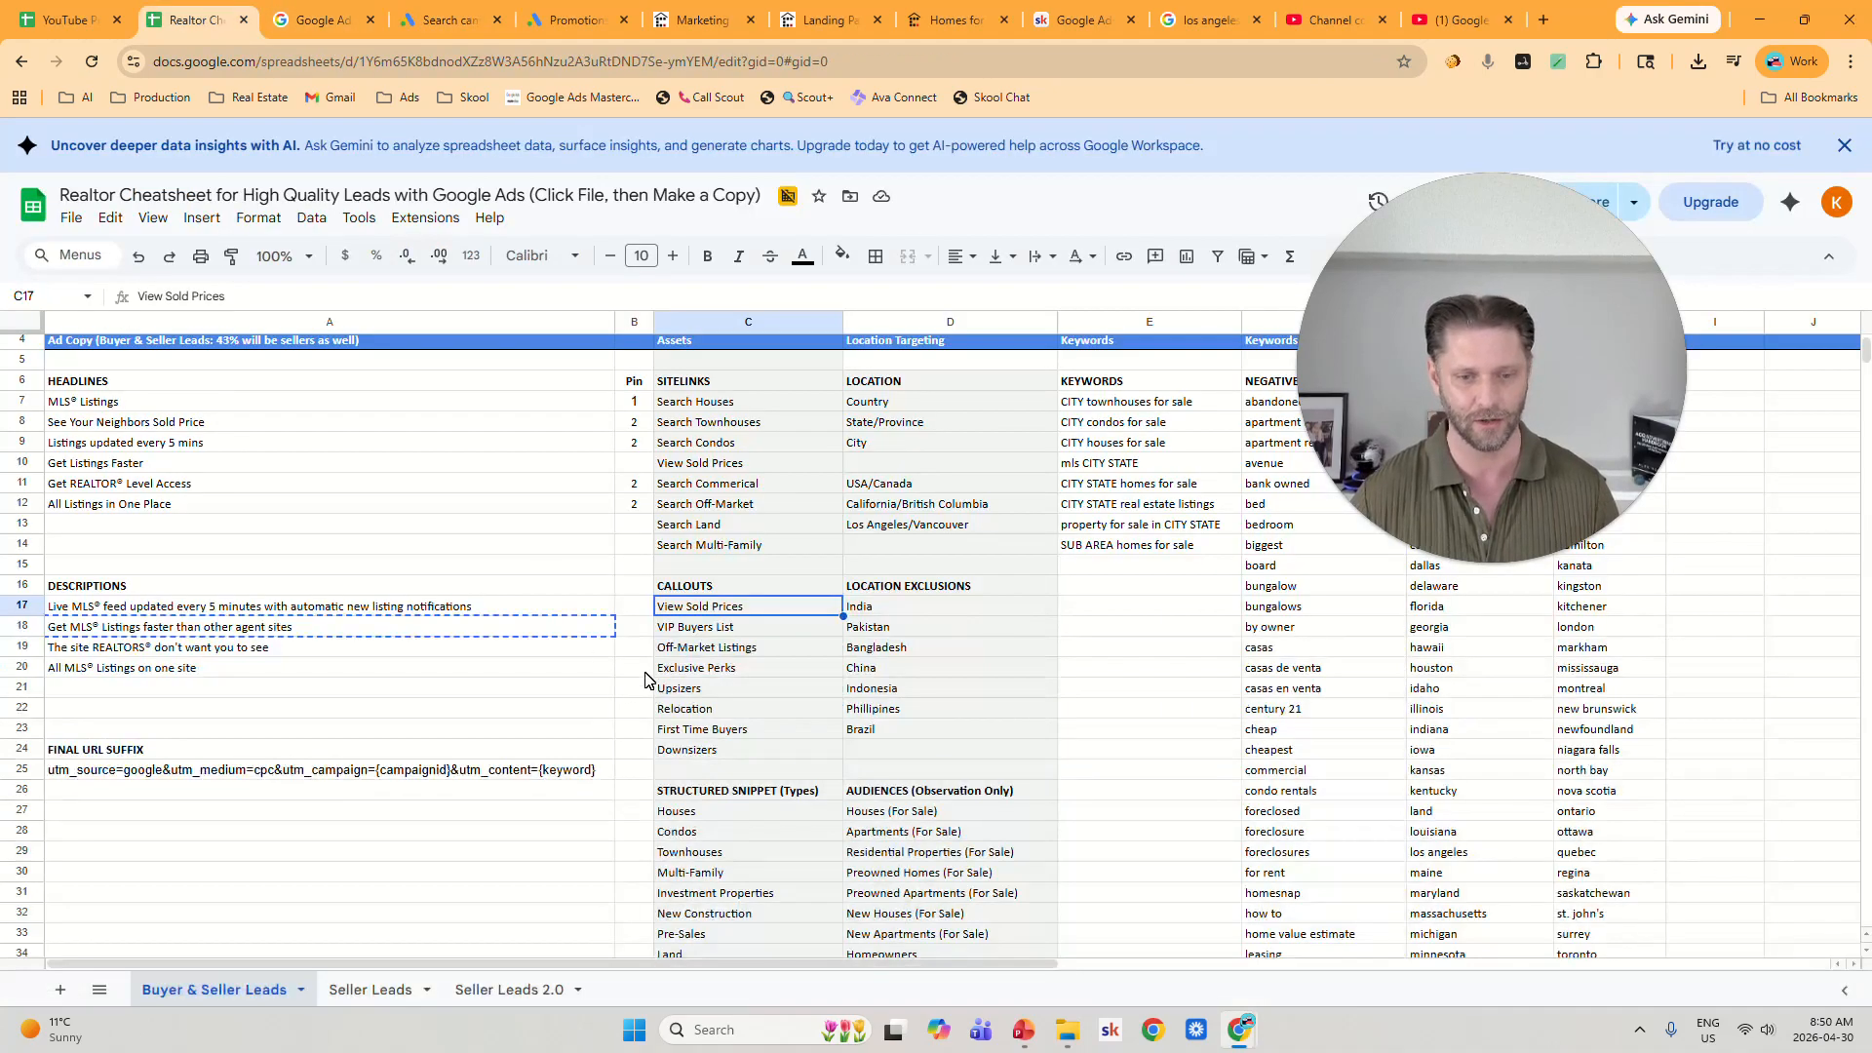
pyautogui.press('Down')
pyautogui.press('Down')
pyautogui.press('Down')
pyautogui.press('Down')
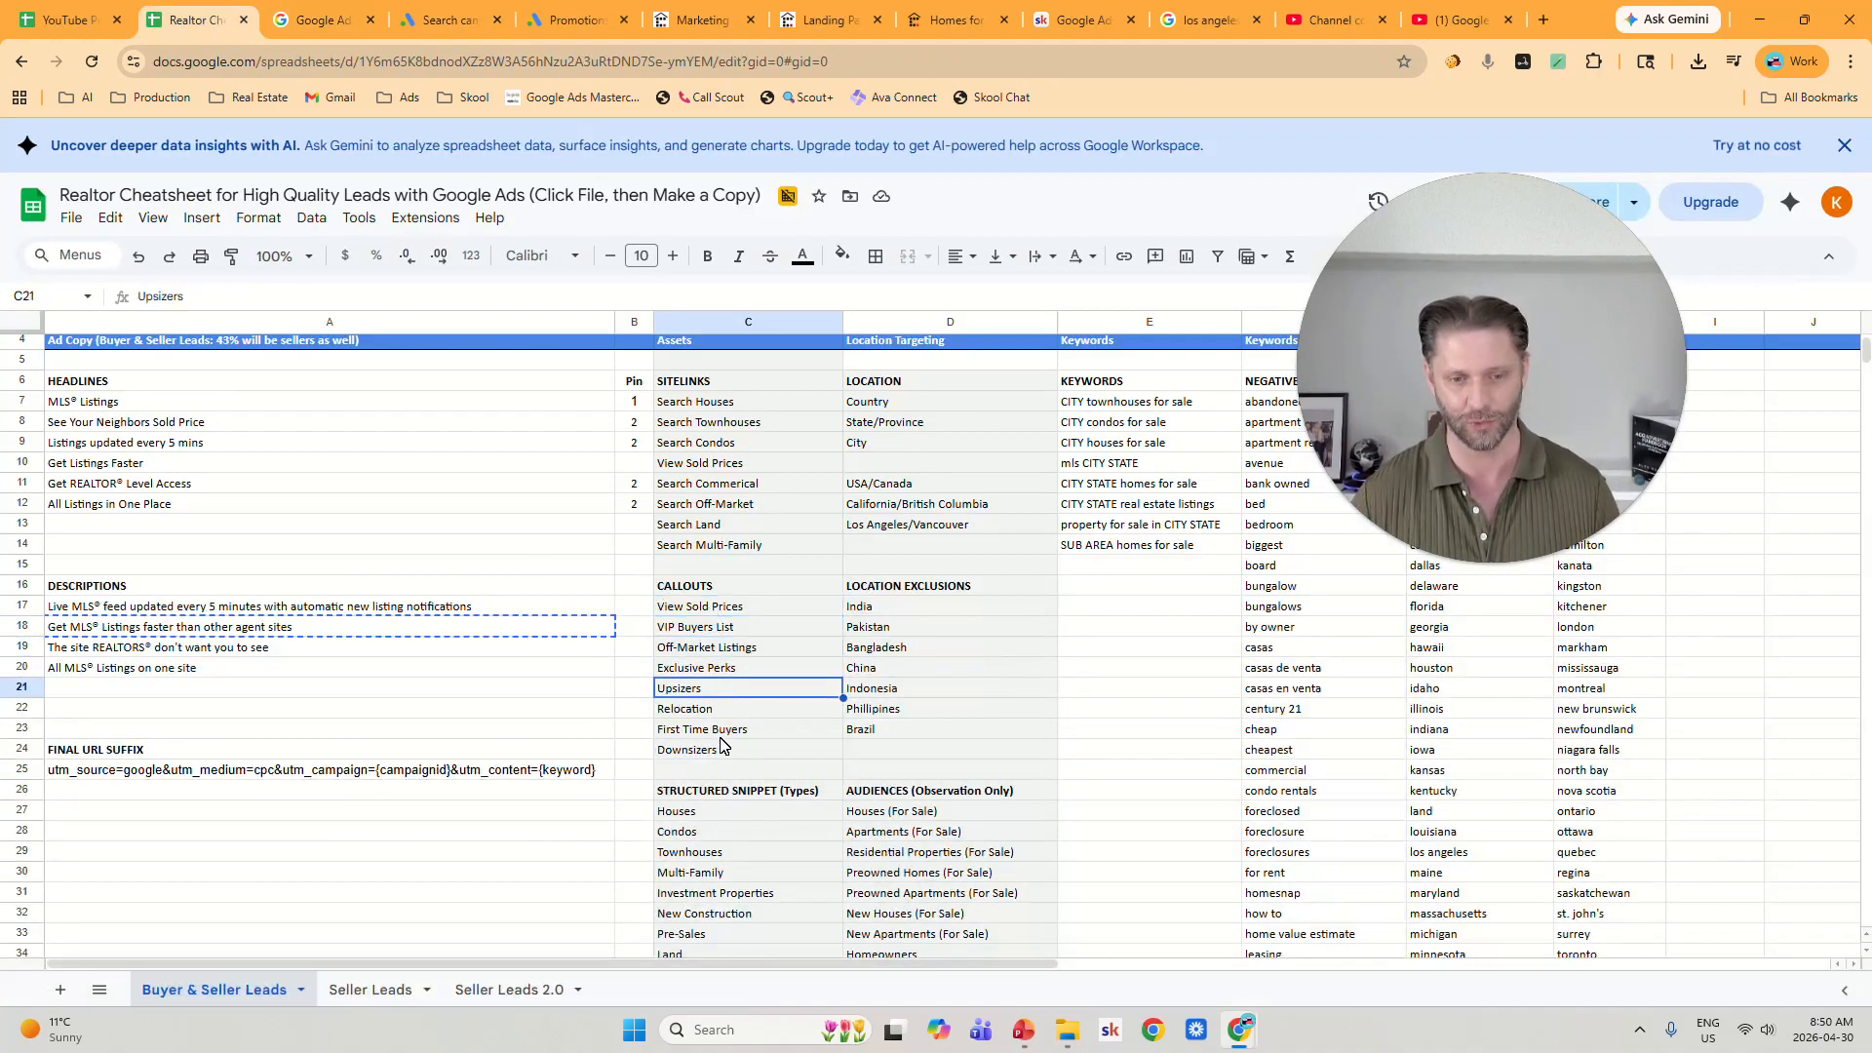
pyautogui.click(448, 20)
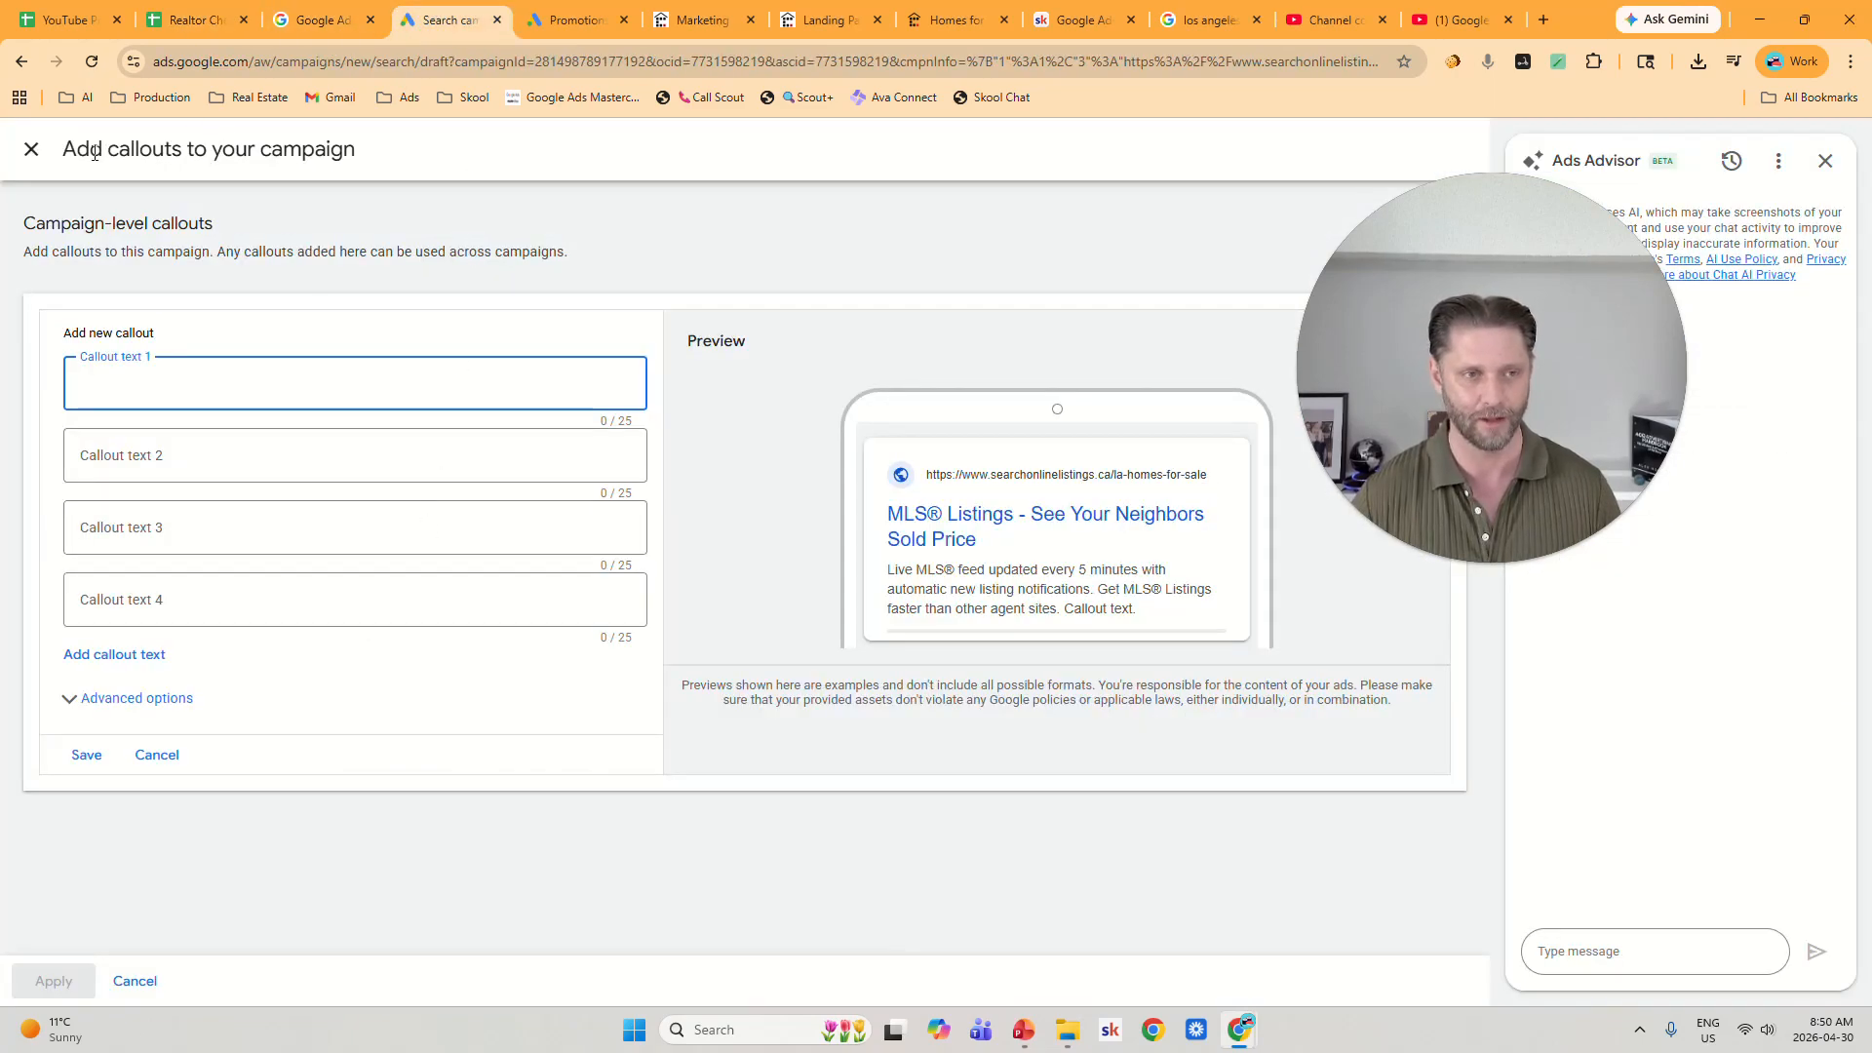
pyautogui.click(32, 154)
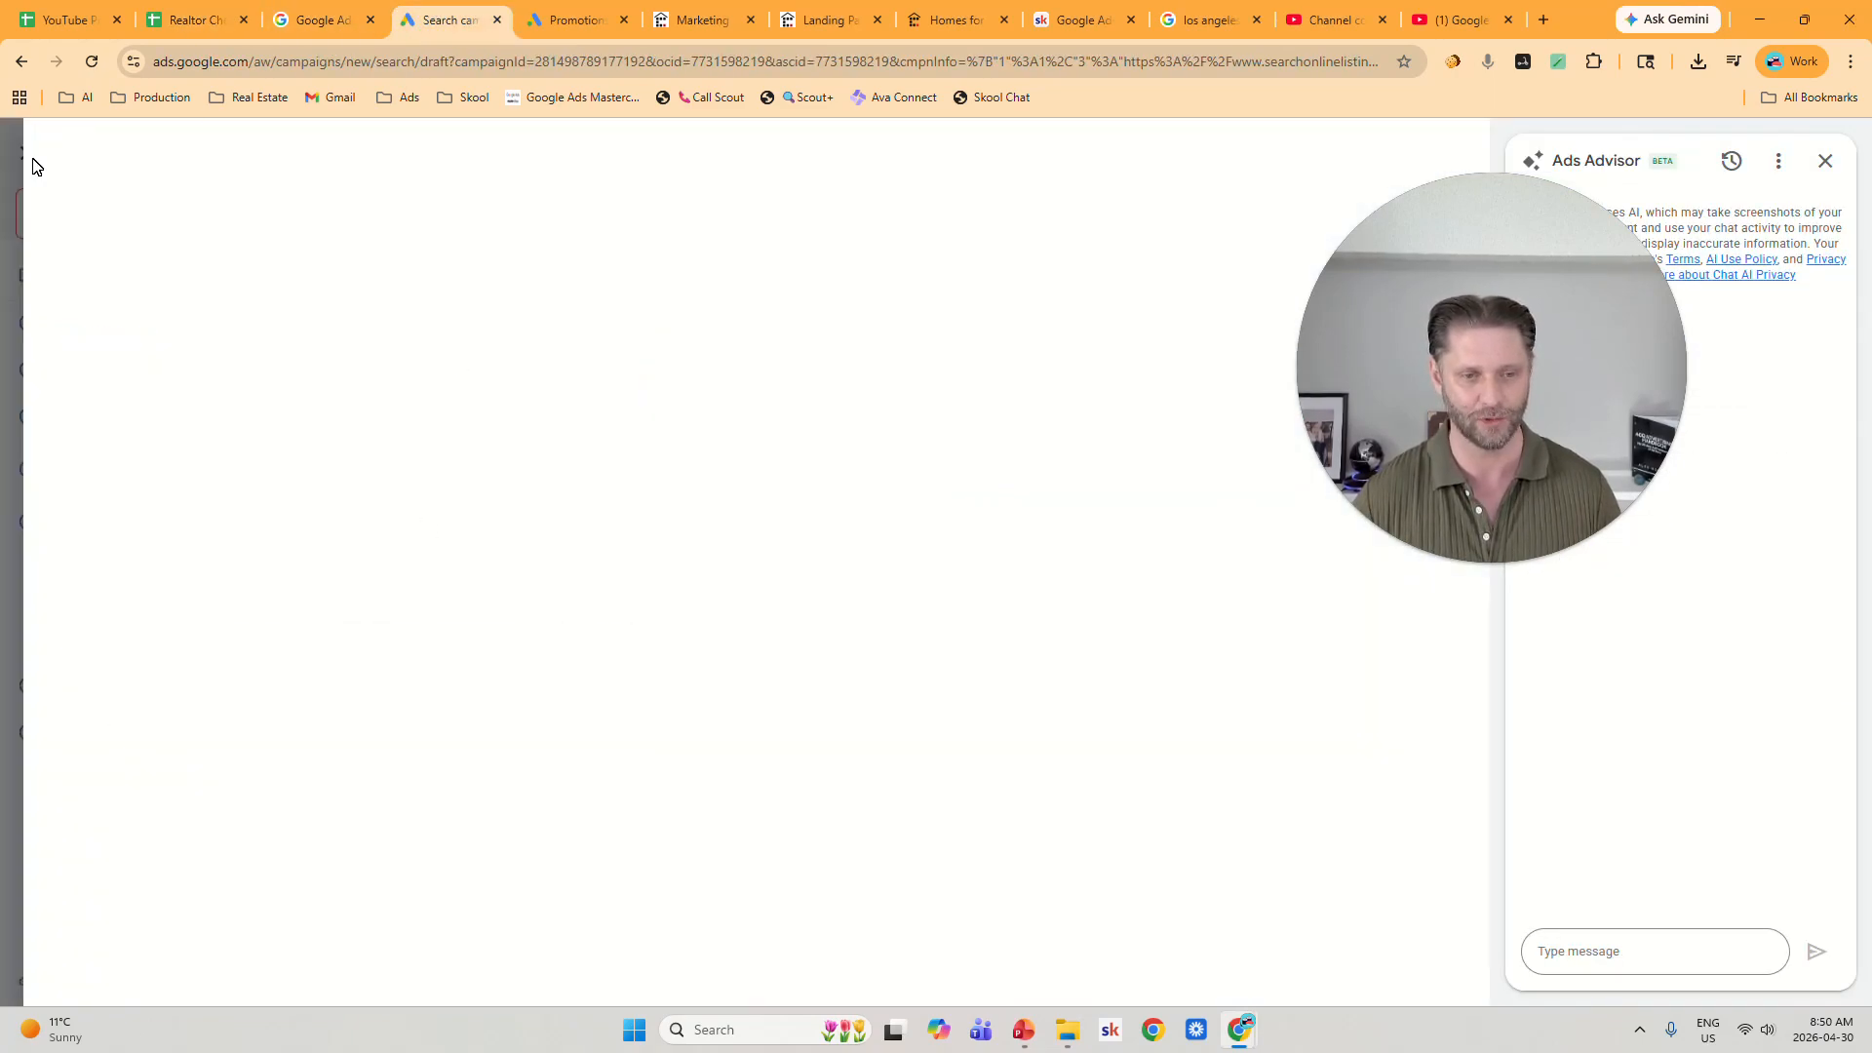
# Review the Types values for structured snippets in the cheatsheet spreadsheet, such as Houses, Condos and Townhouses.
pyautogui.click(195, 19)
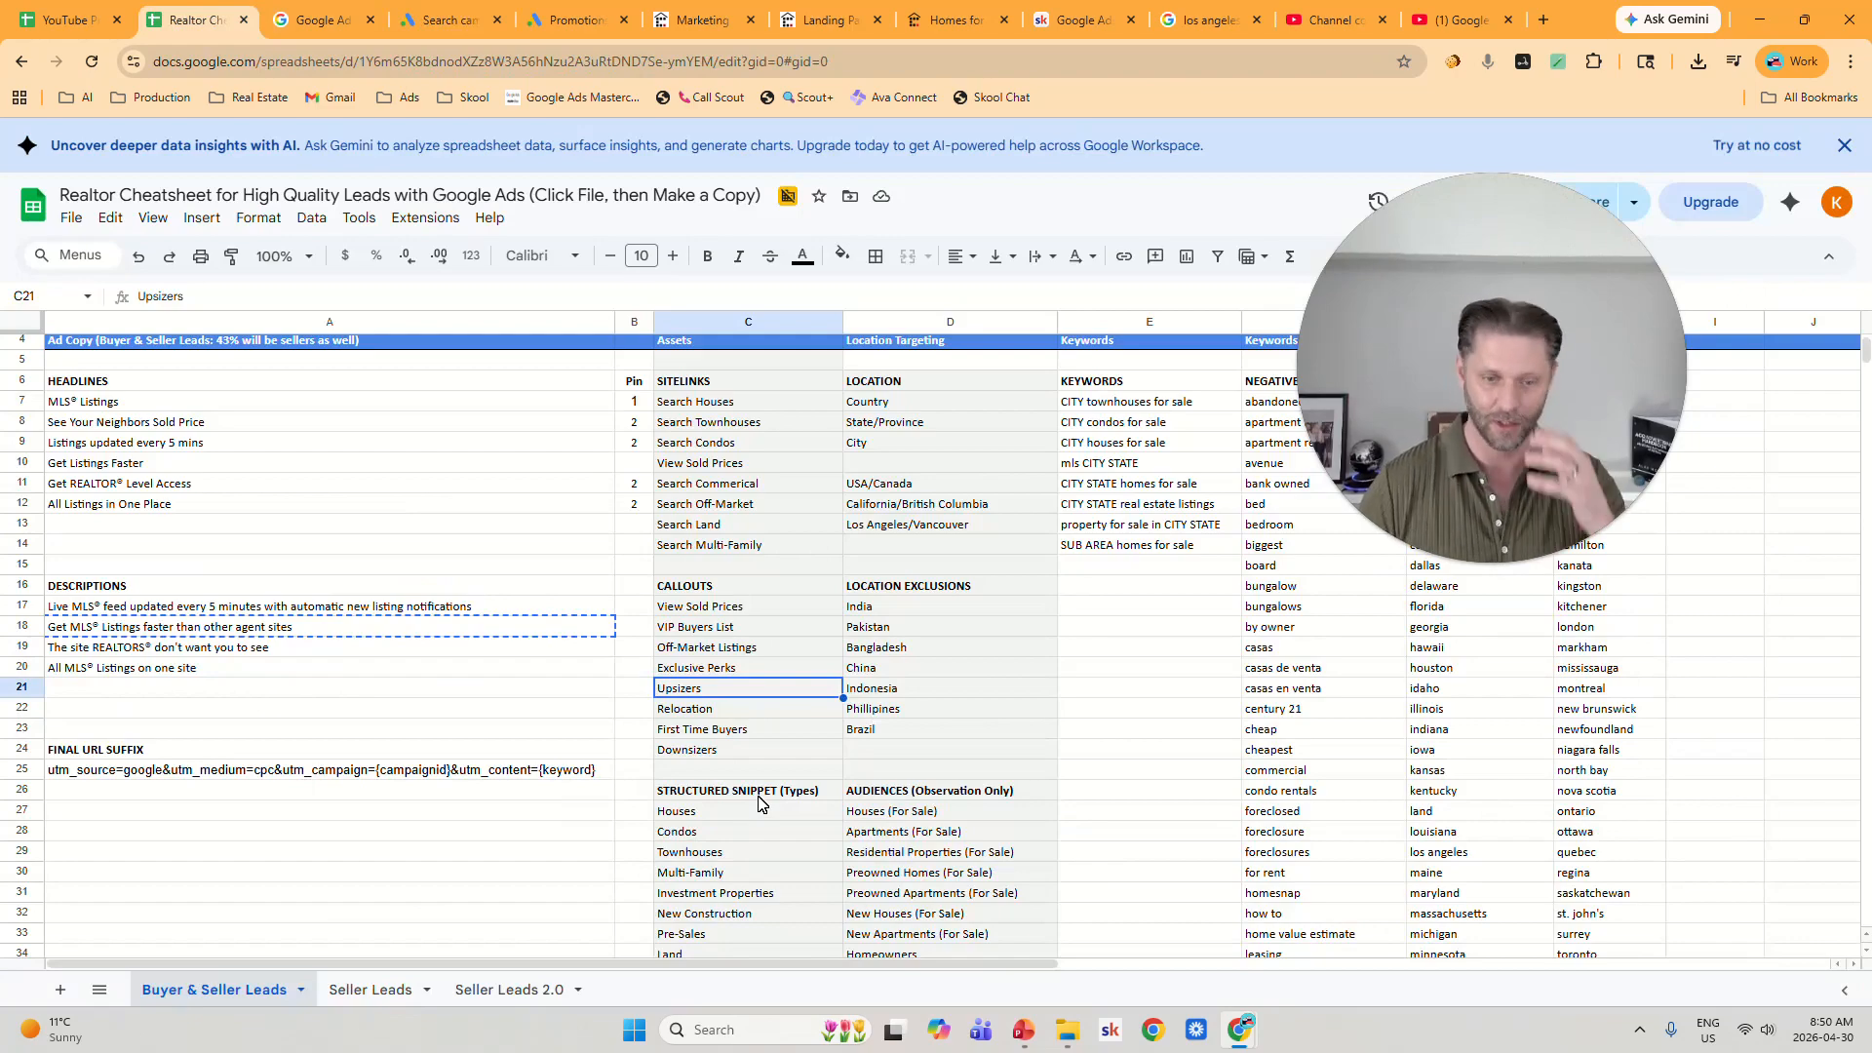
pyautogui.scroll(-1, 756, 871)
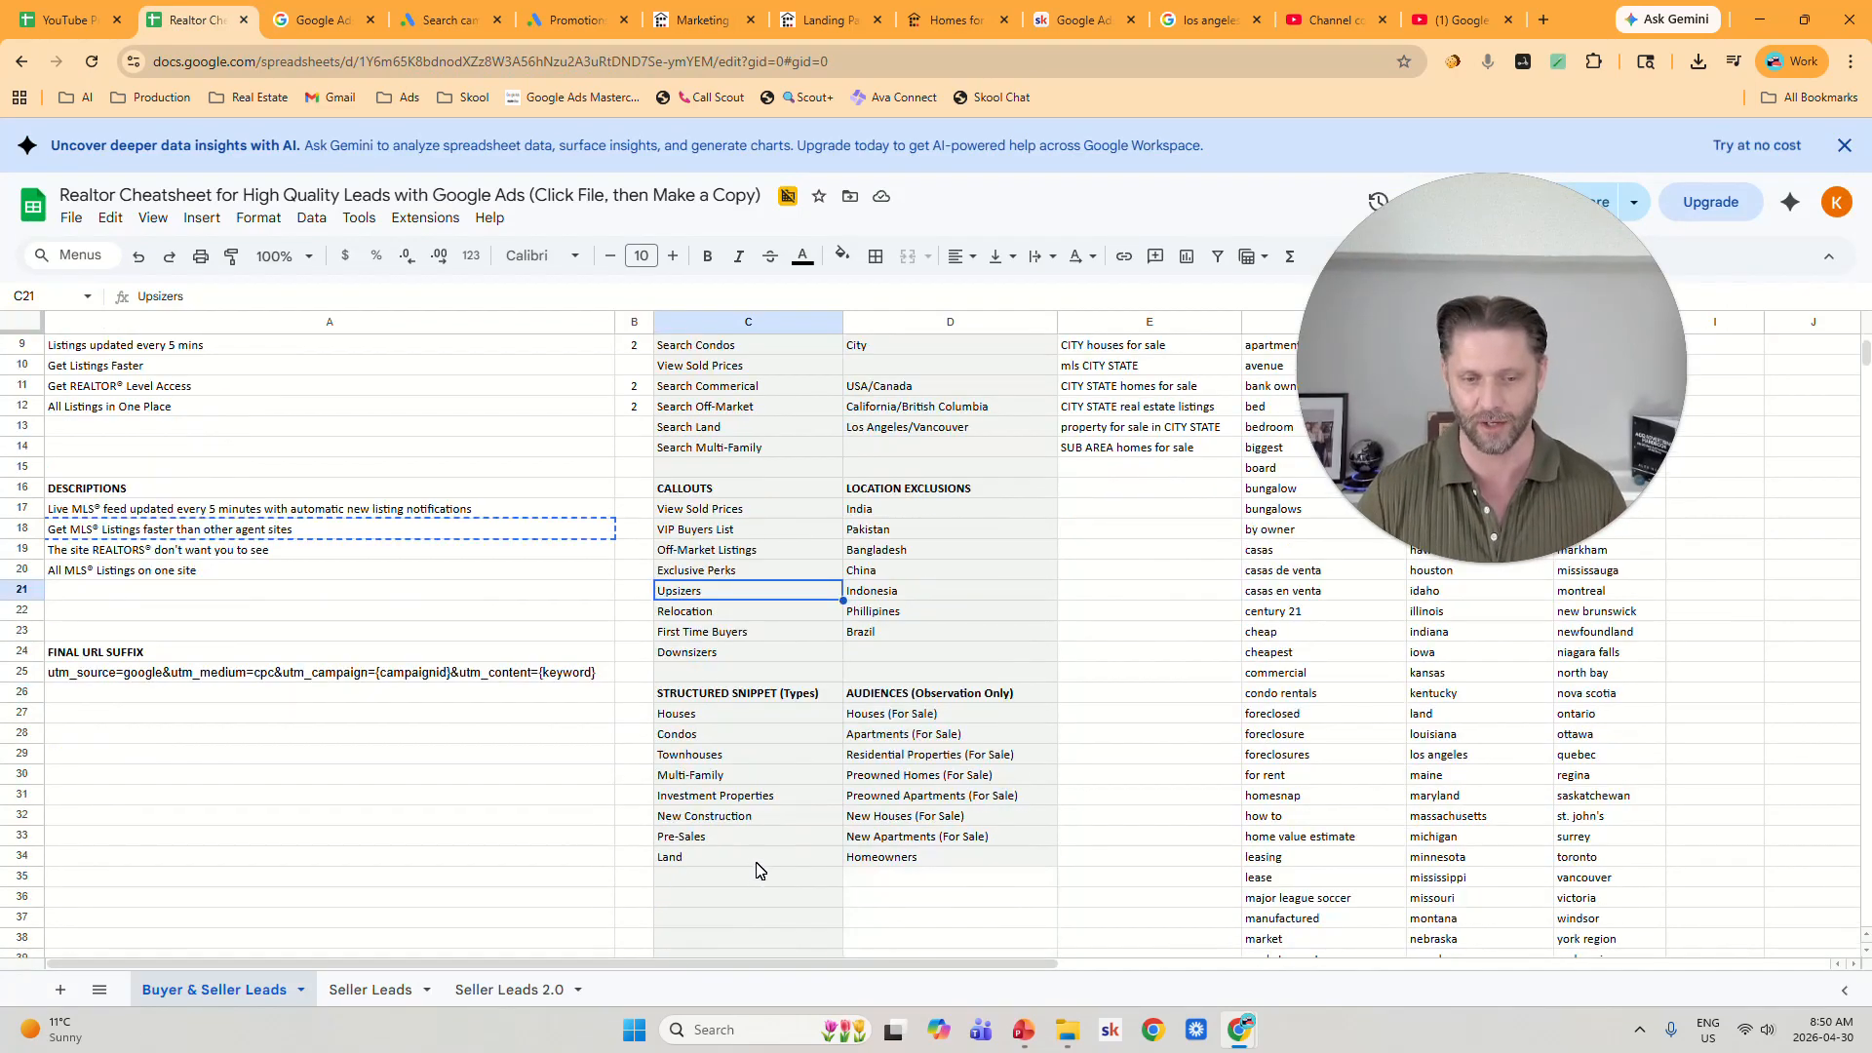
pyautogui.click(772, 721)
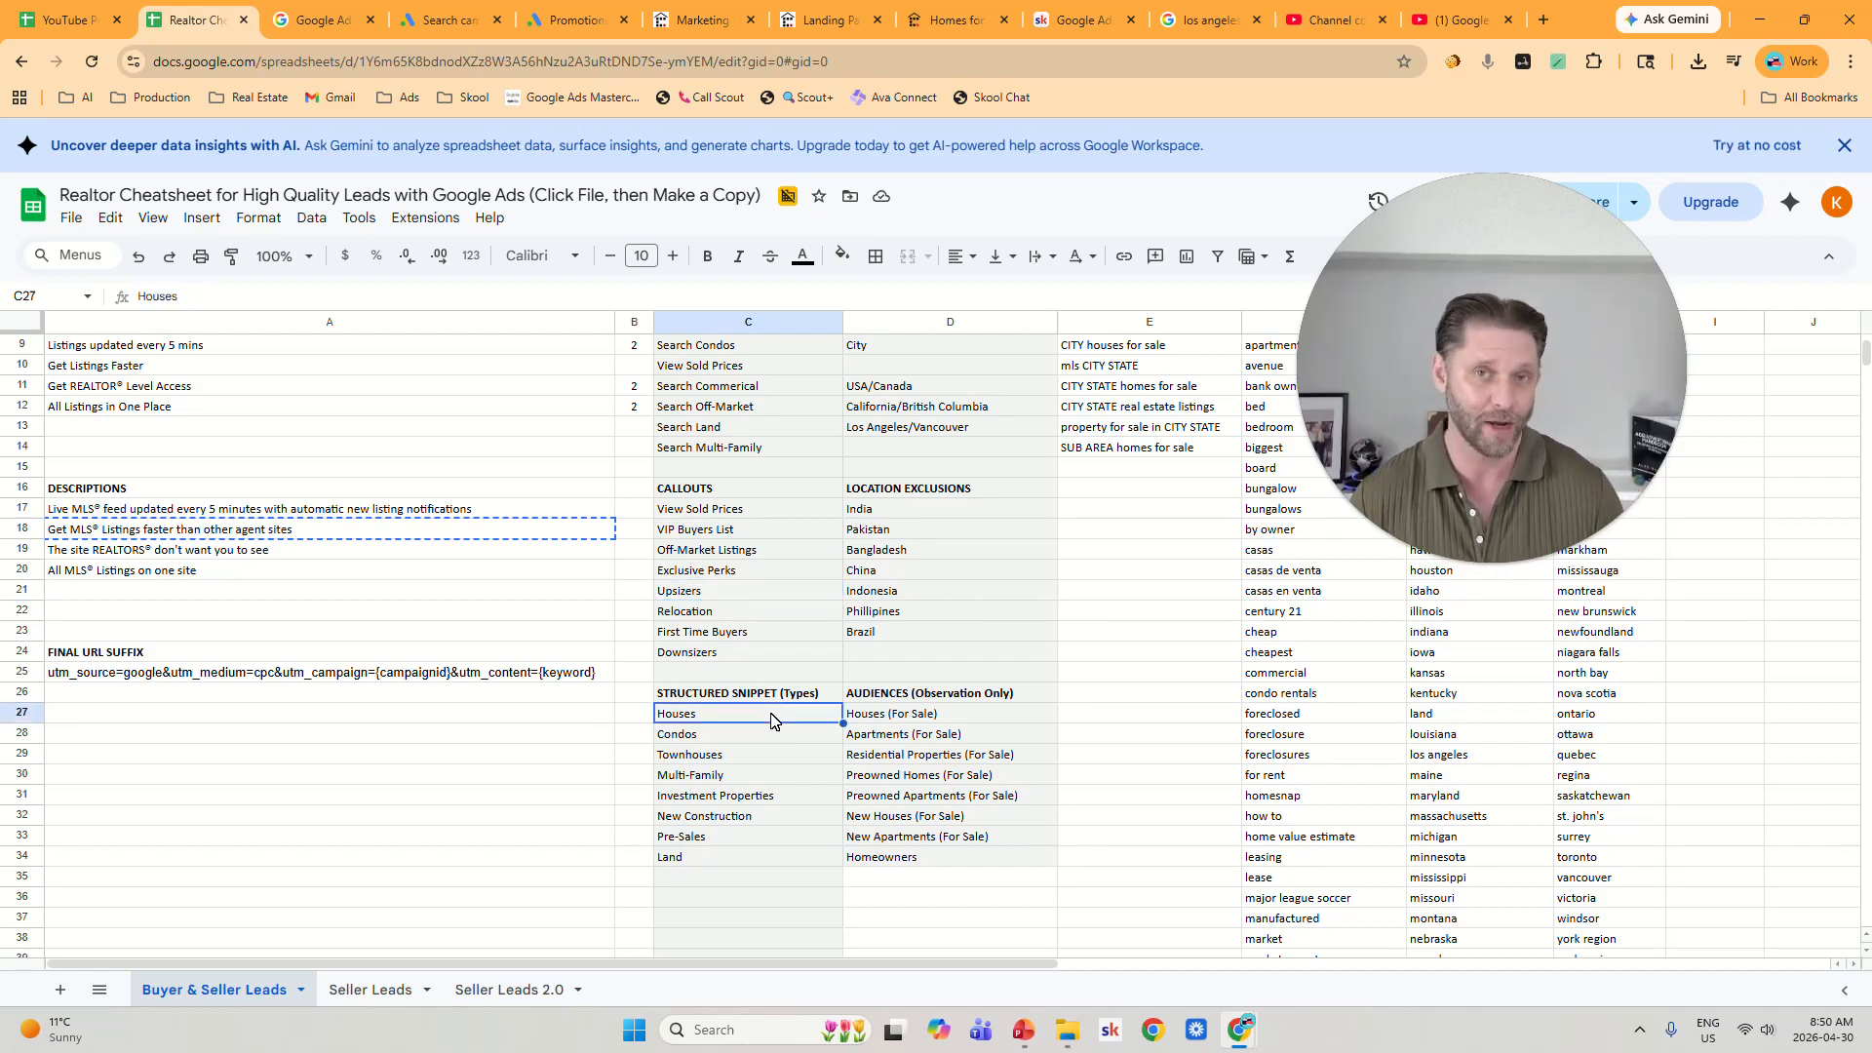
# Show the ad's additional asset types in Google Ads and start creating a new structured snippet for the campaign.
pyautogui.click(438, 10)
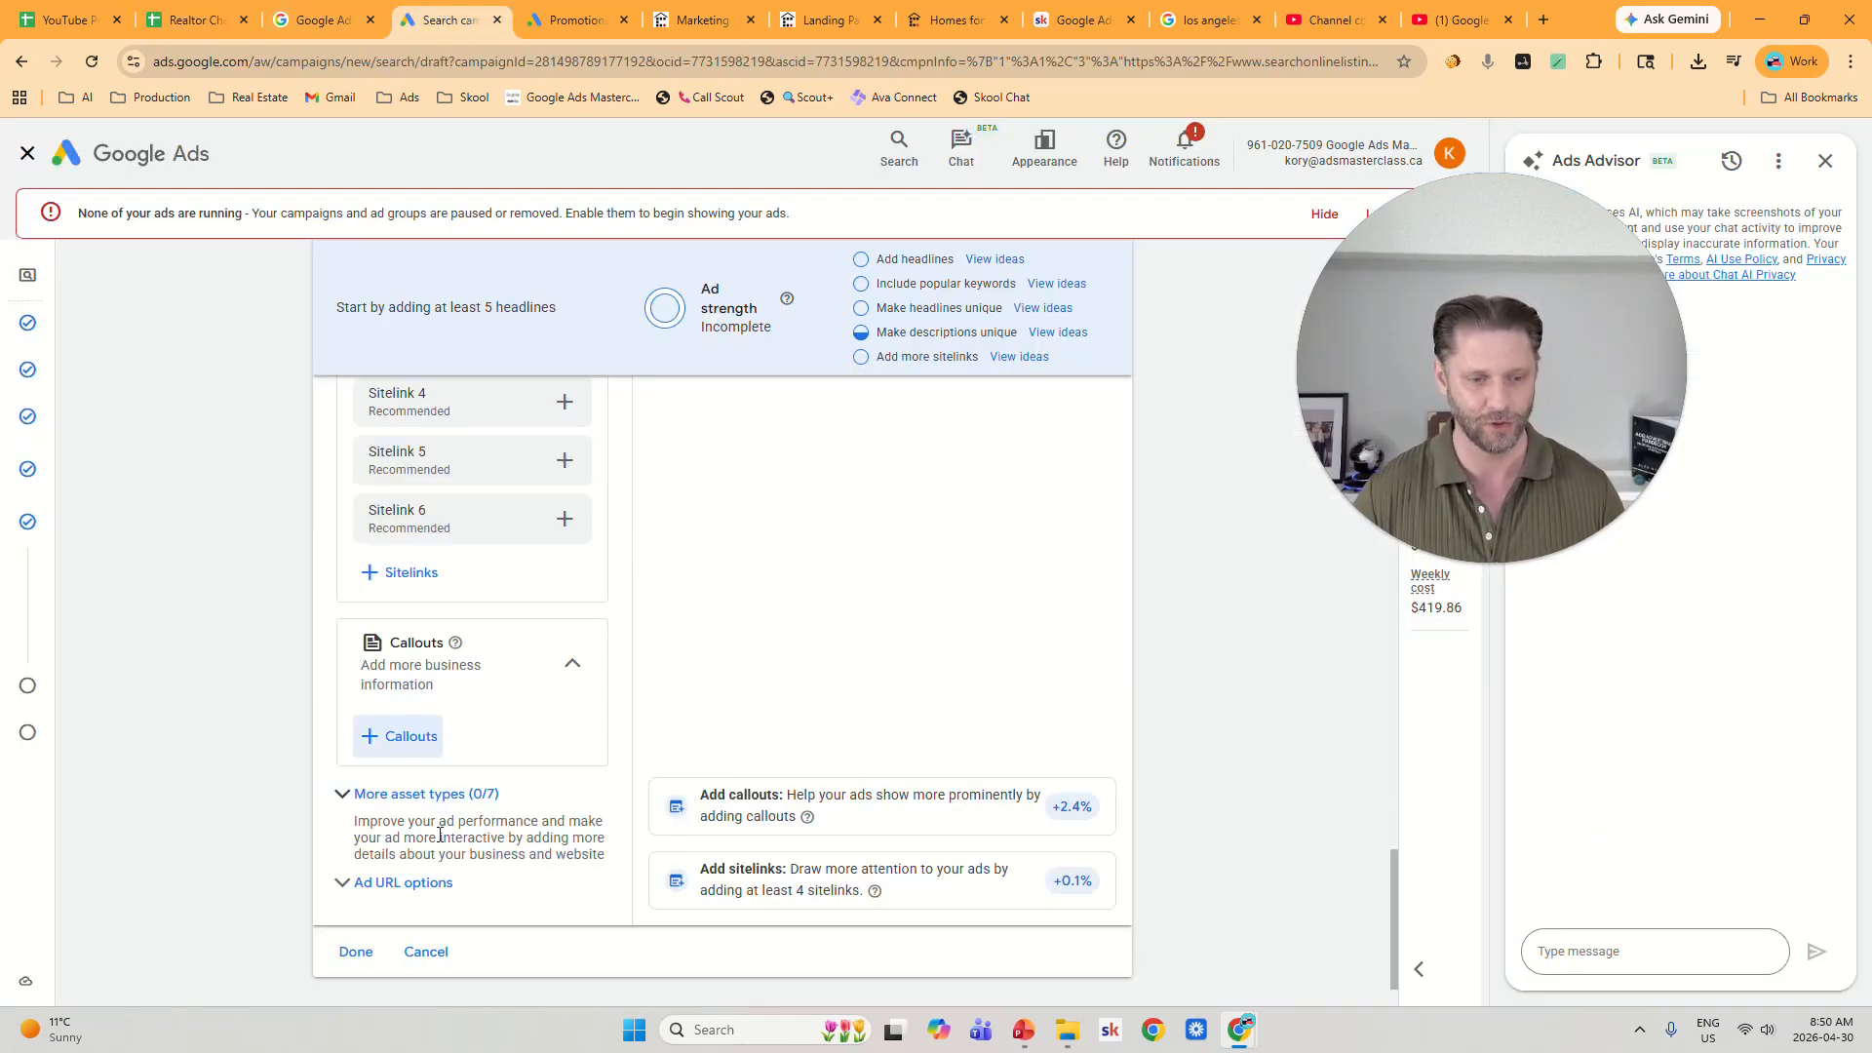
pyautogui.click(439, 794)
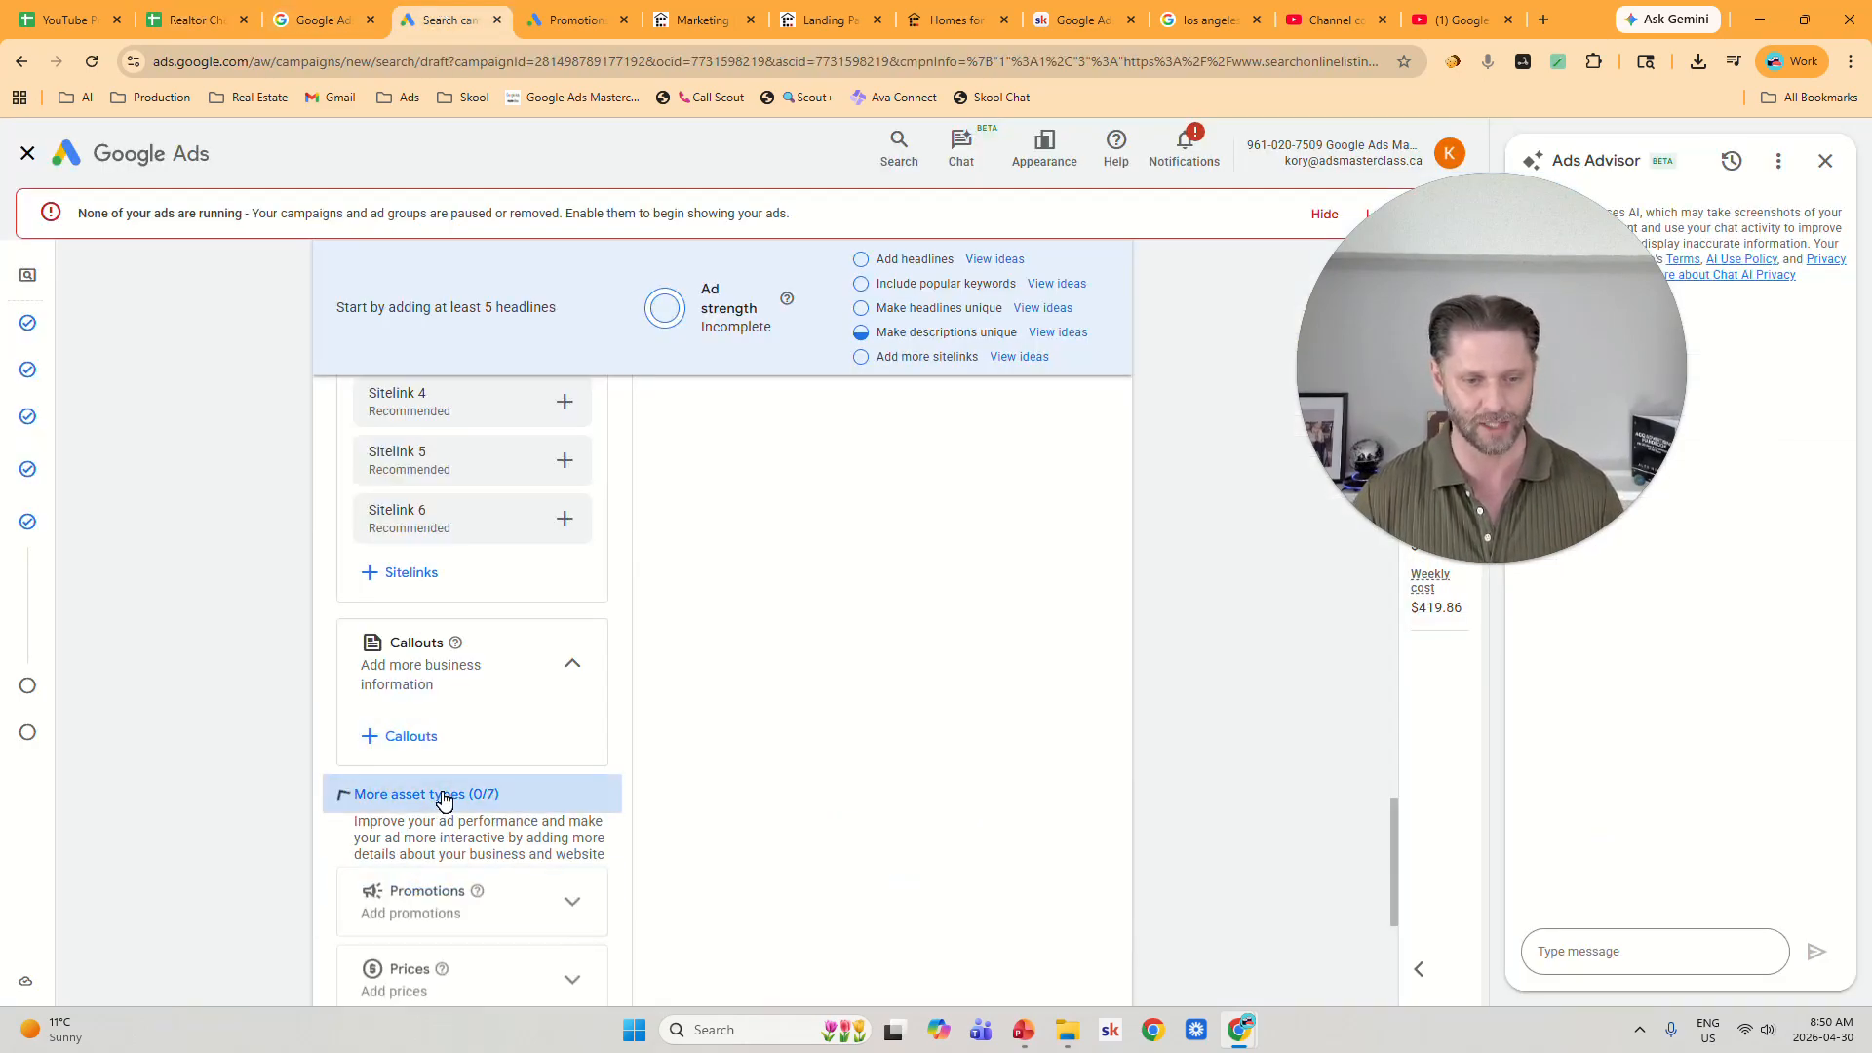
pyautogui.scroll(-4, 535, 671)
pyautogui.scroll(-2, 535, 671)
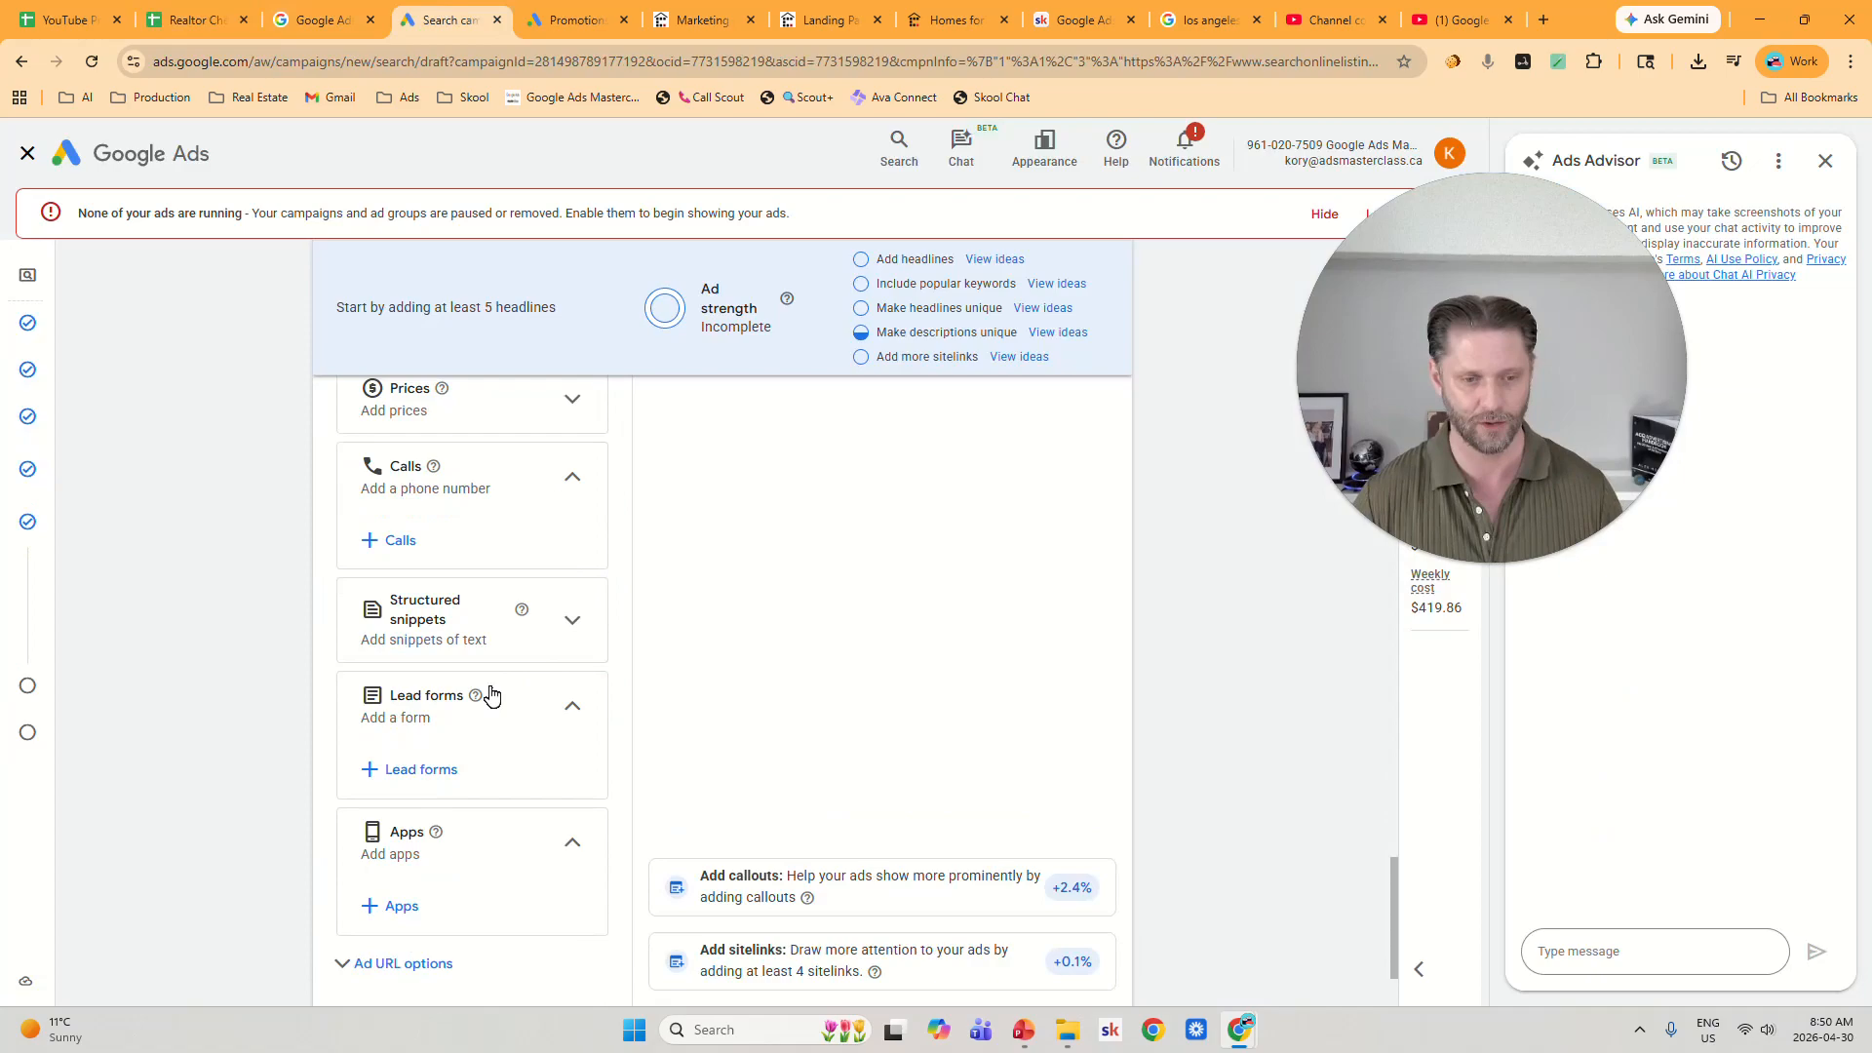
pyautogui.click(574, 624)
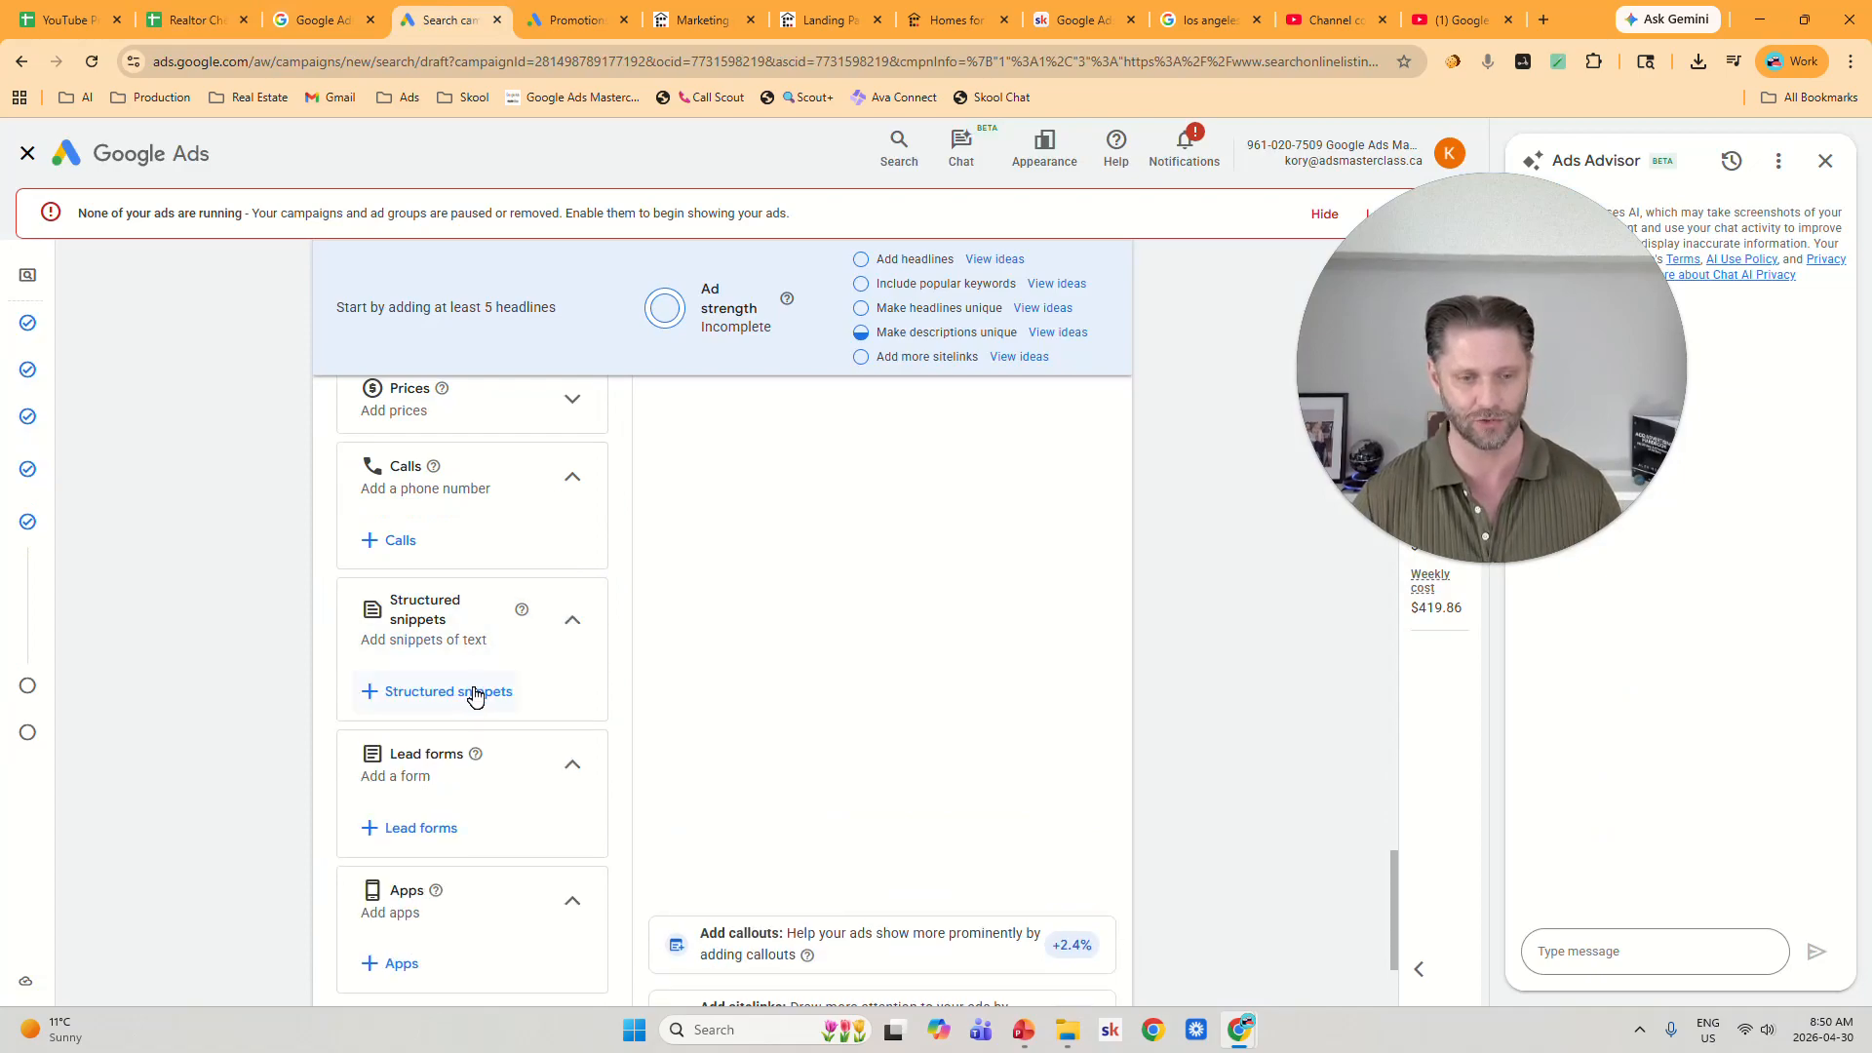
pyautogui.click(475, 693)
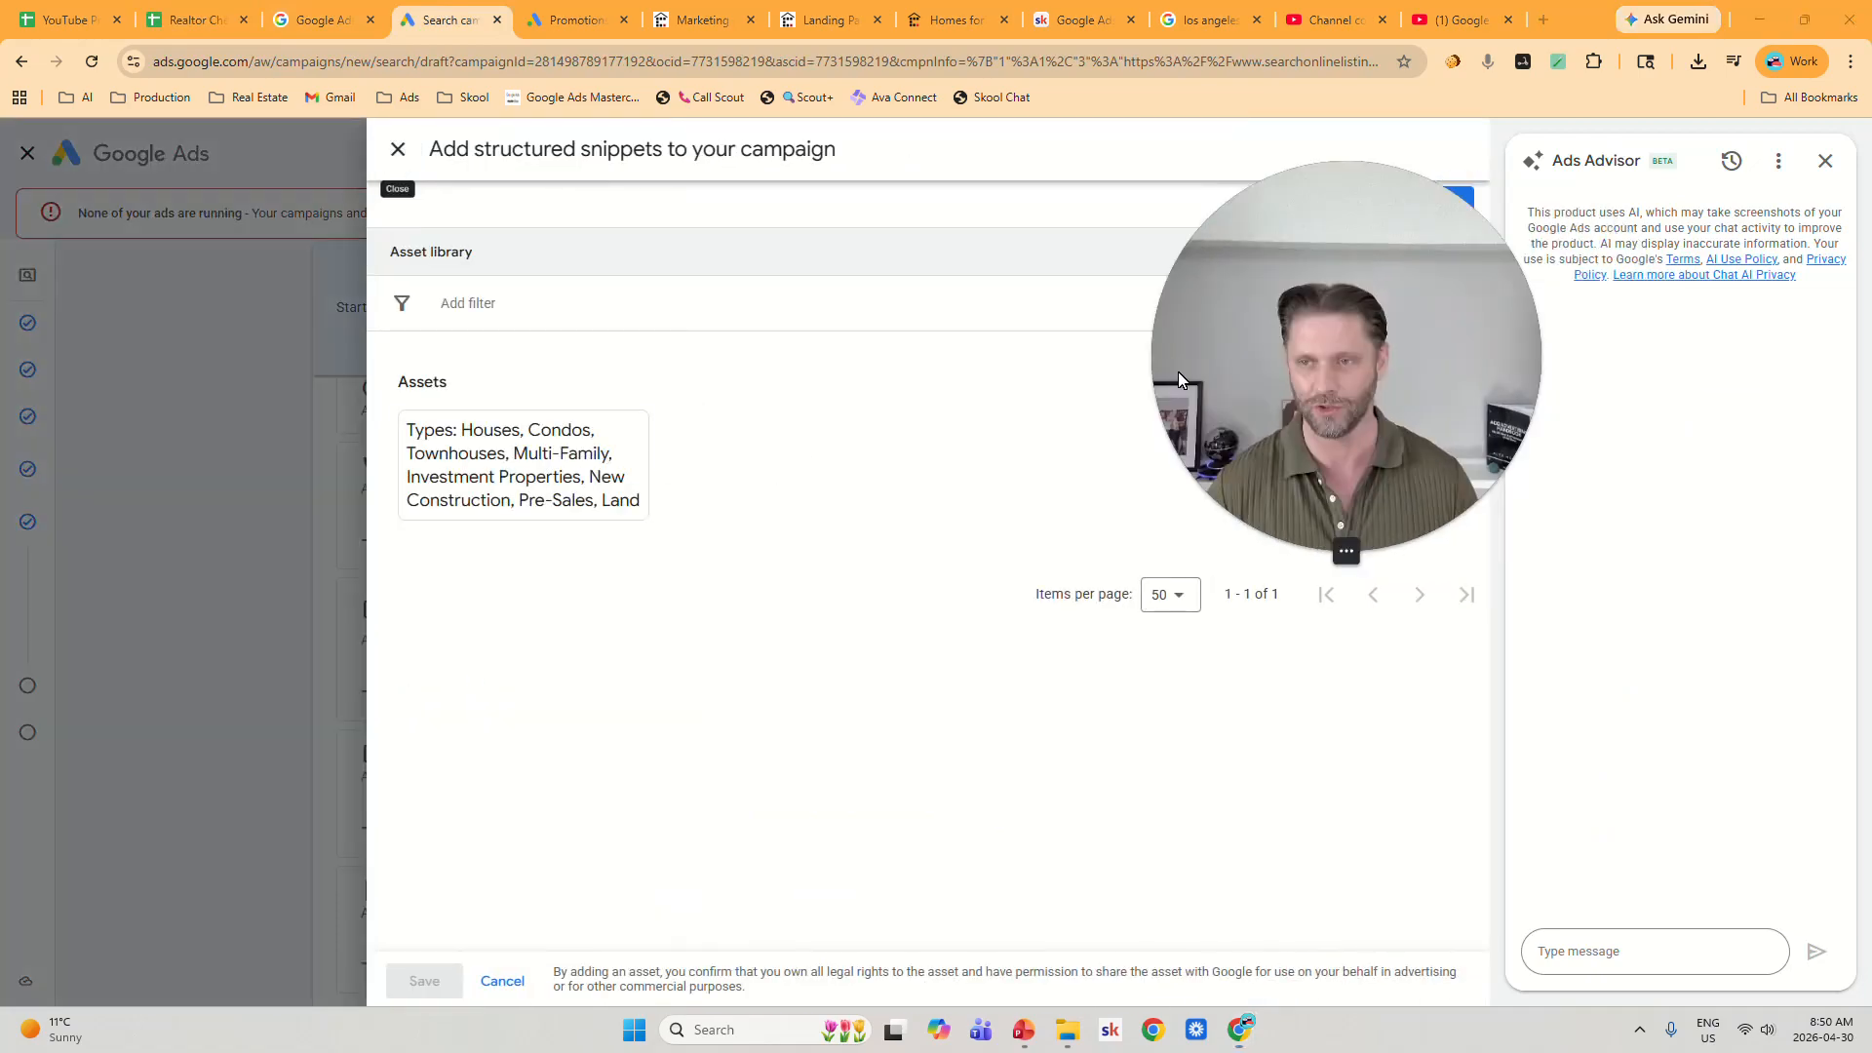
pyautogui.click(1433, 196)
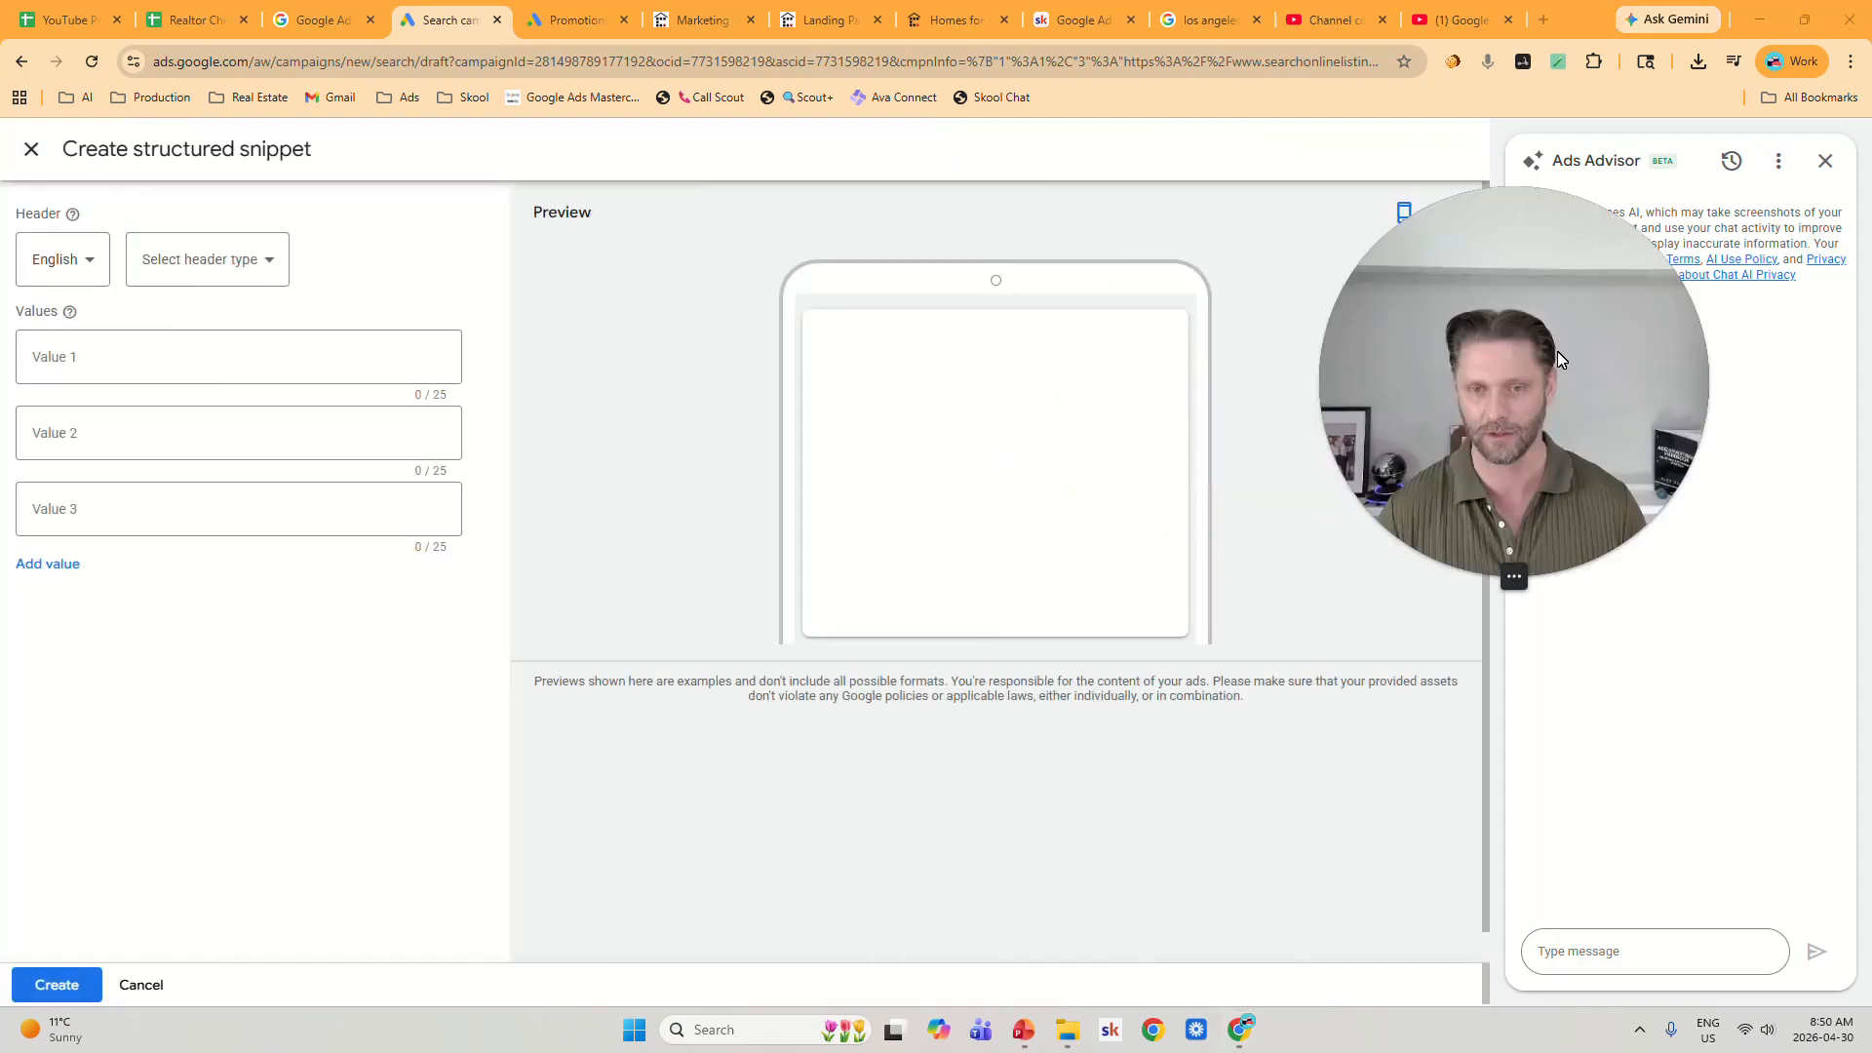
# Set the structured snippet's header type to Neighborhoods and go to its first value.
pyautogui.click(249, 280)
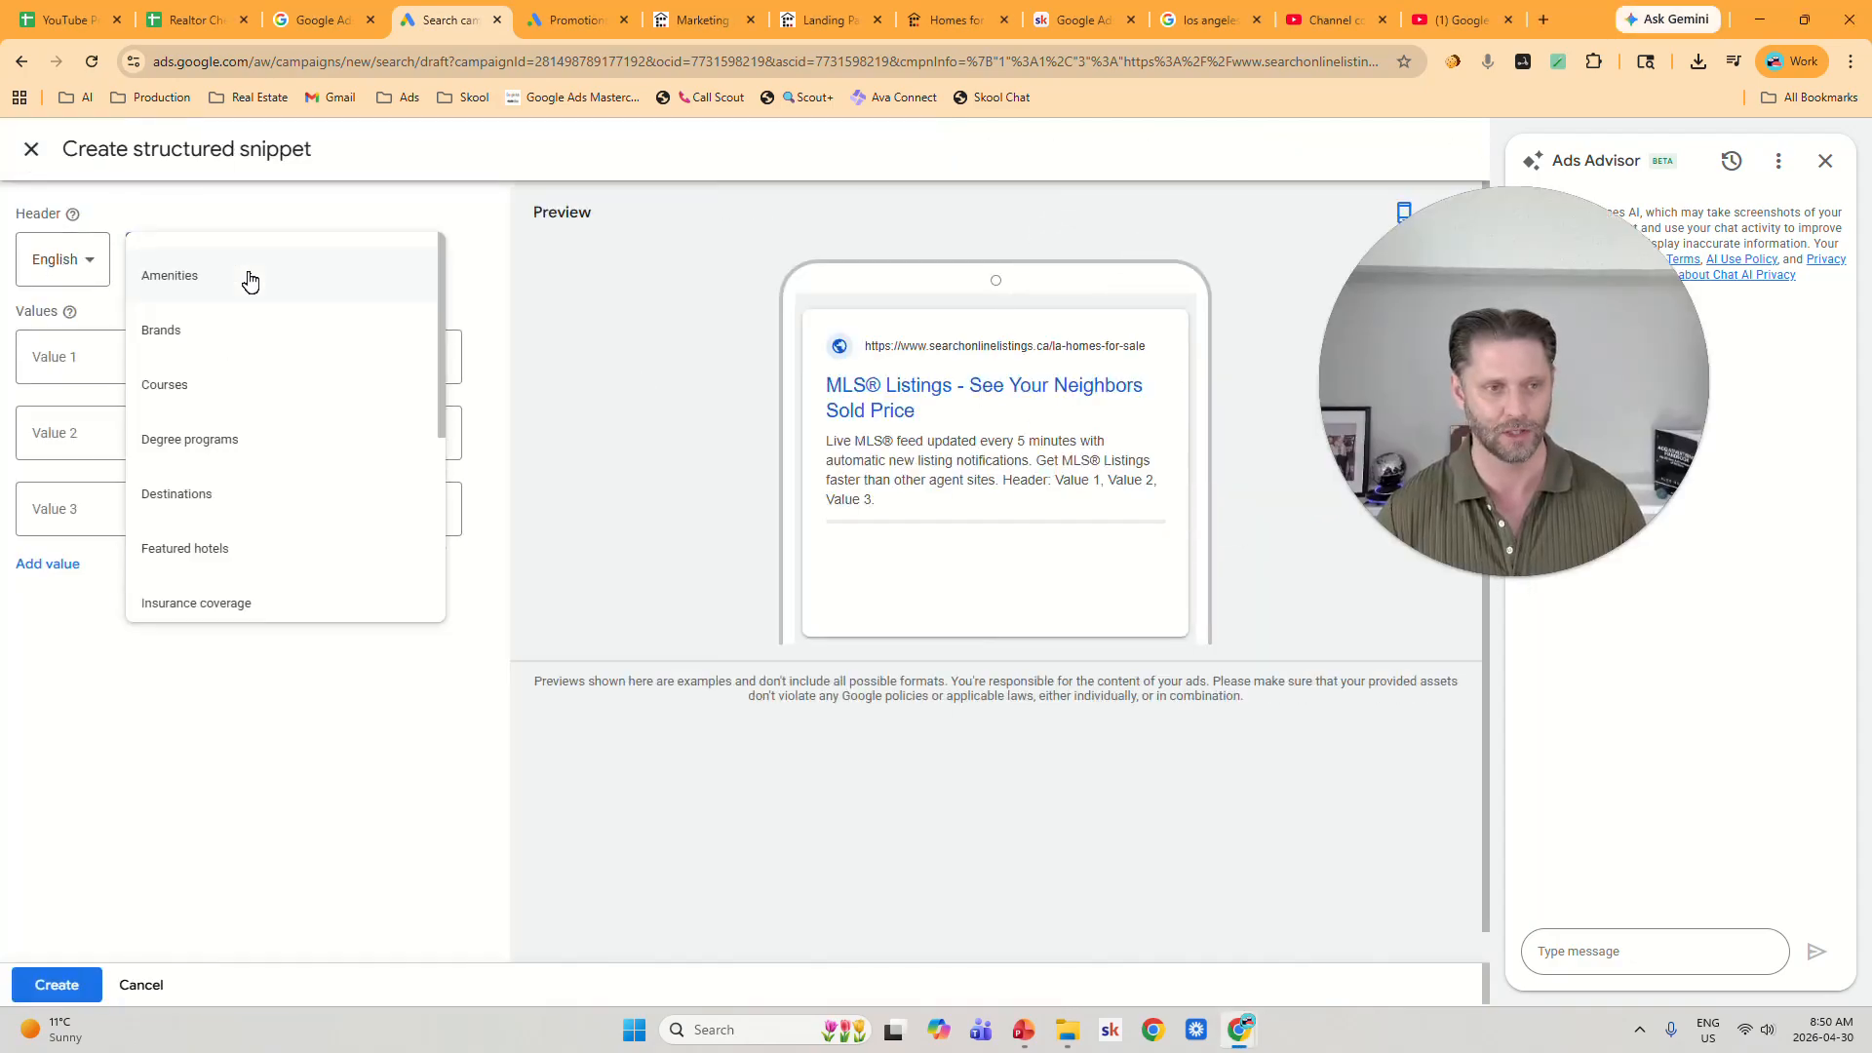
pyautogui.scroll(-3, 234, 536)
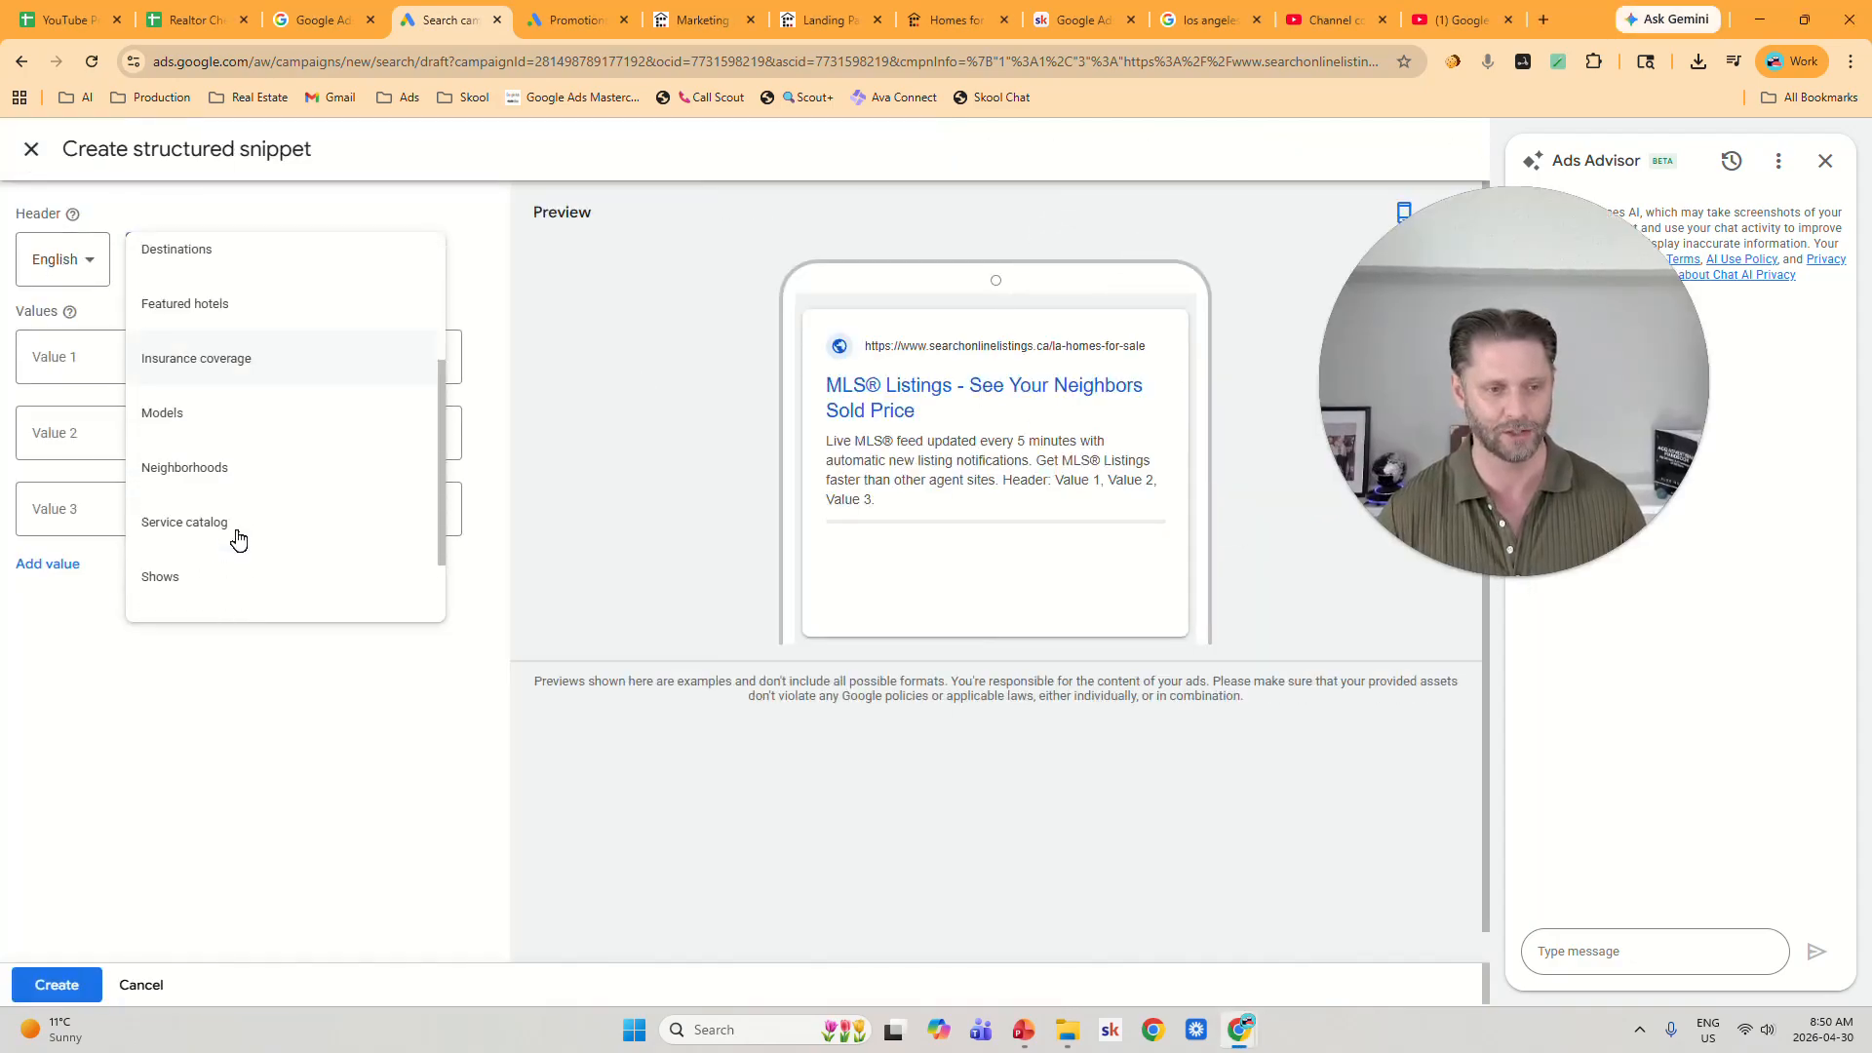
pyautogui.click(230, 431)
pyautogui.click(215, 355)
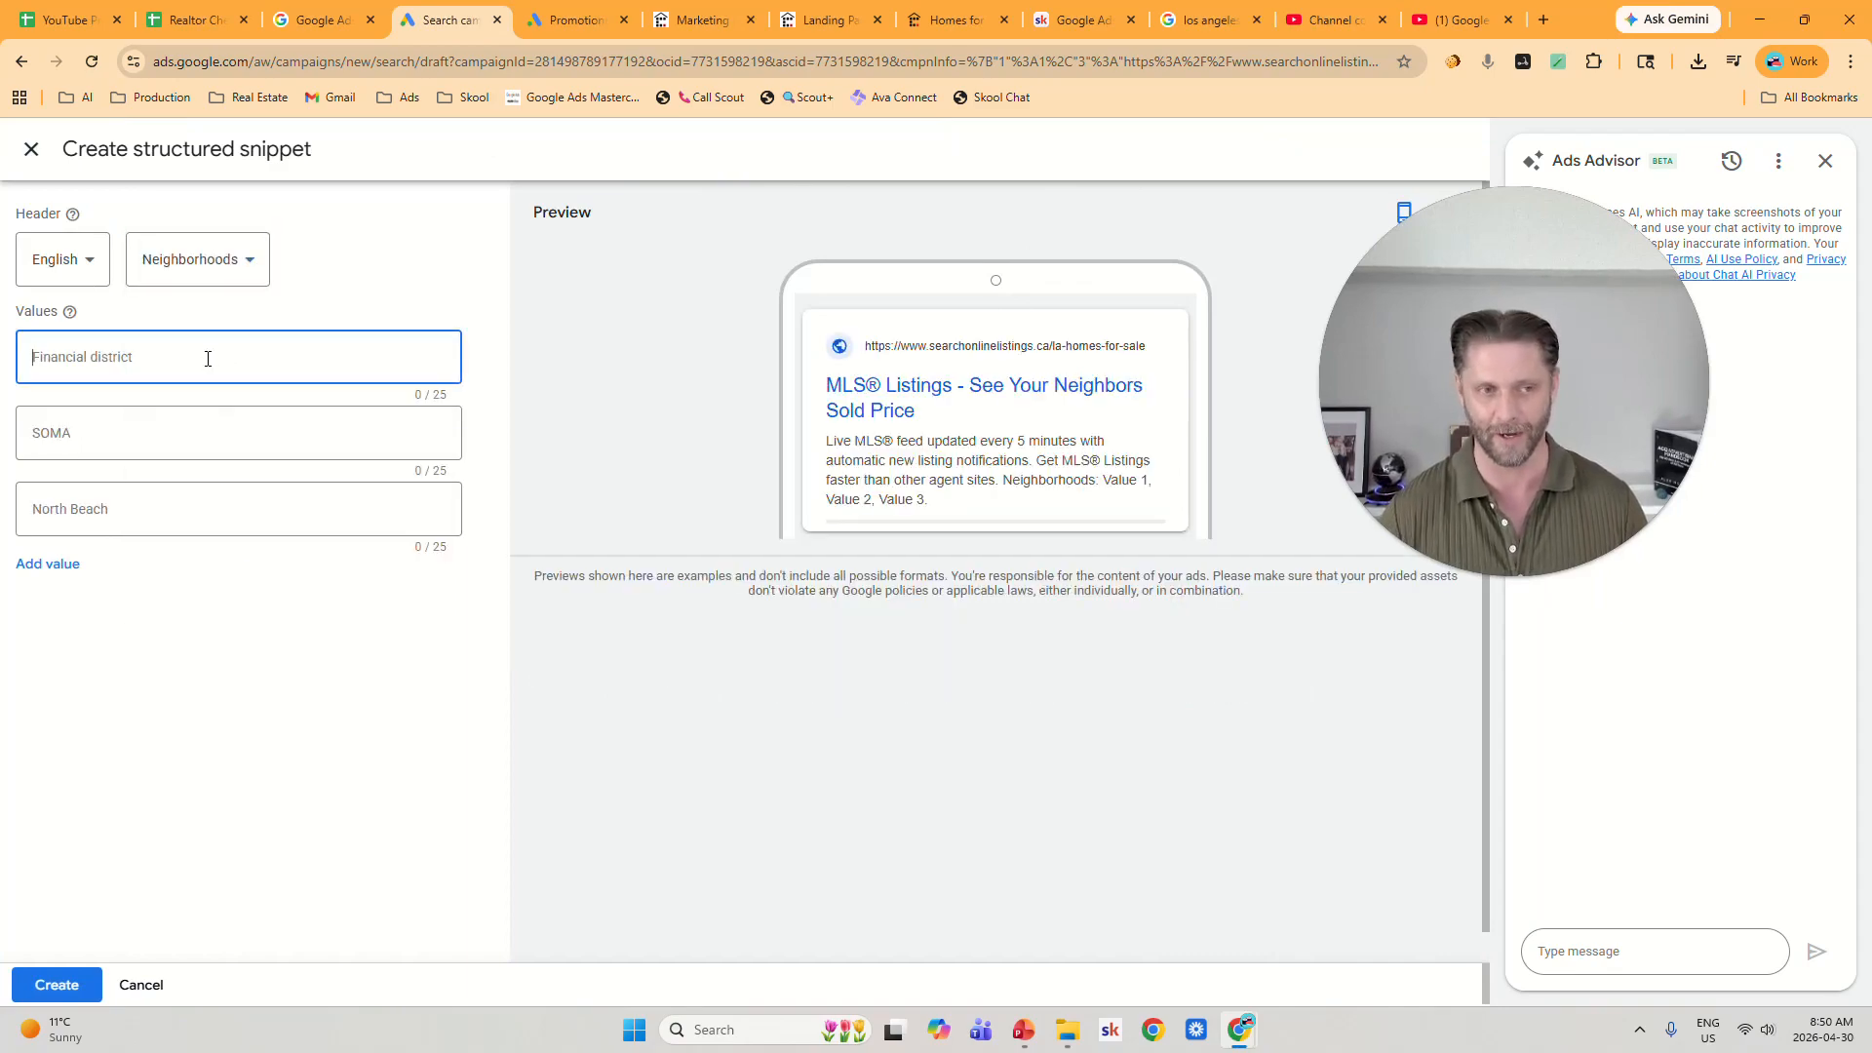
# Set the structured snippet's header type to Types and go to its first value.
pyautogui.click(246, 276)
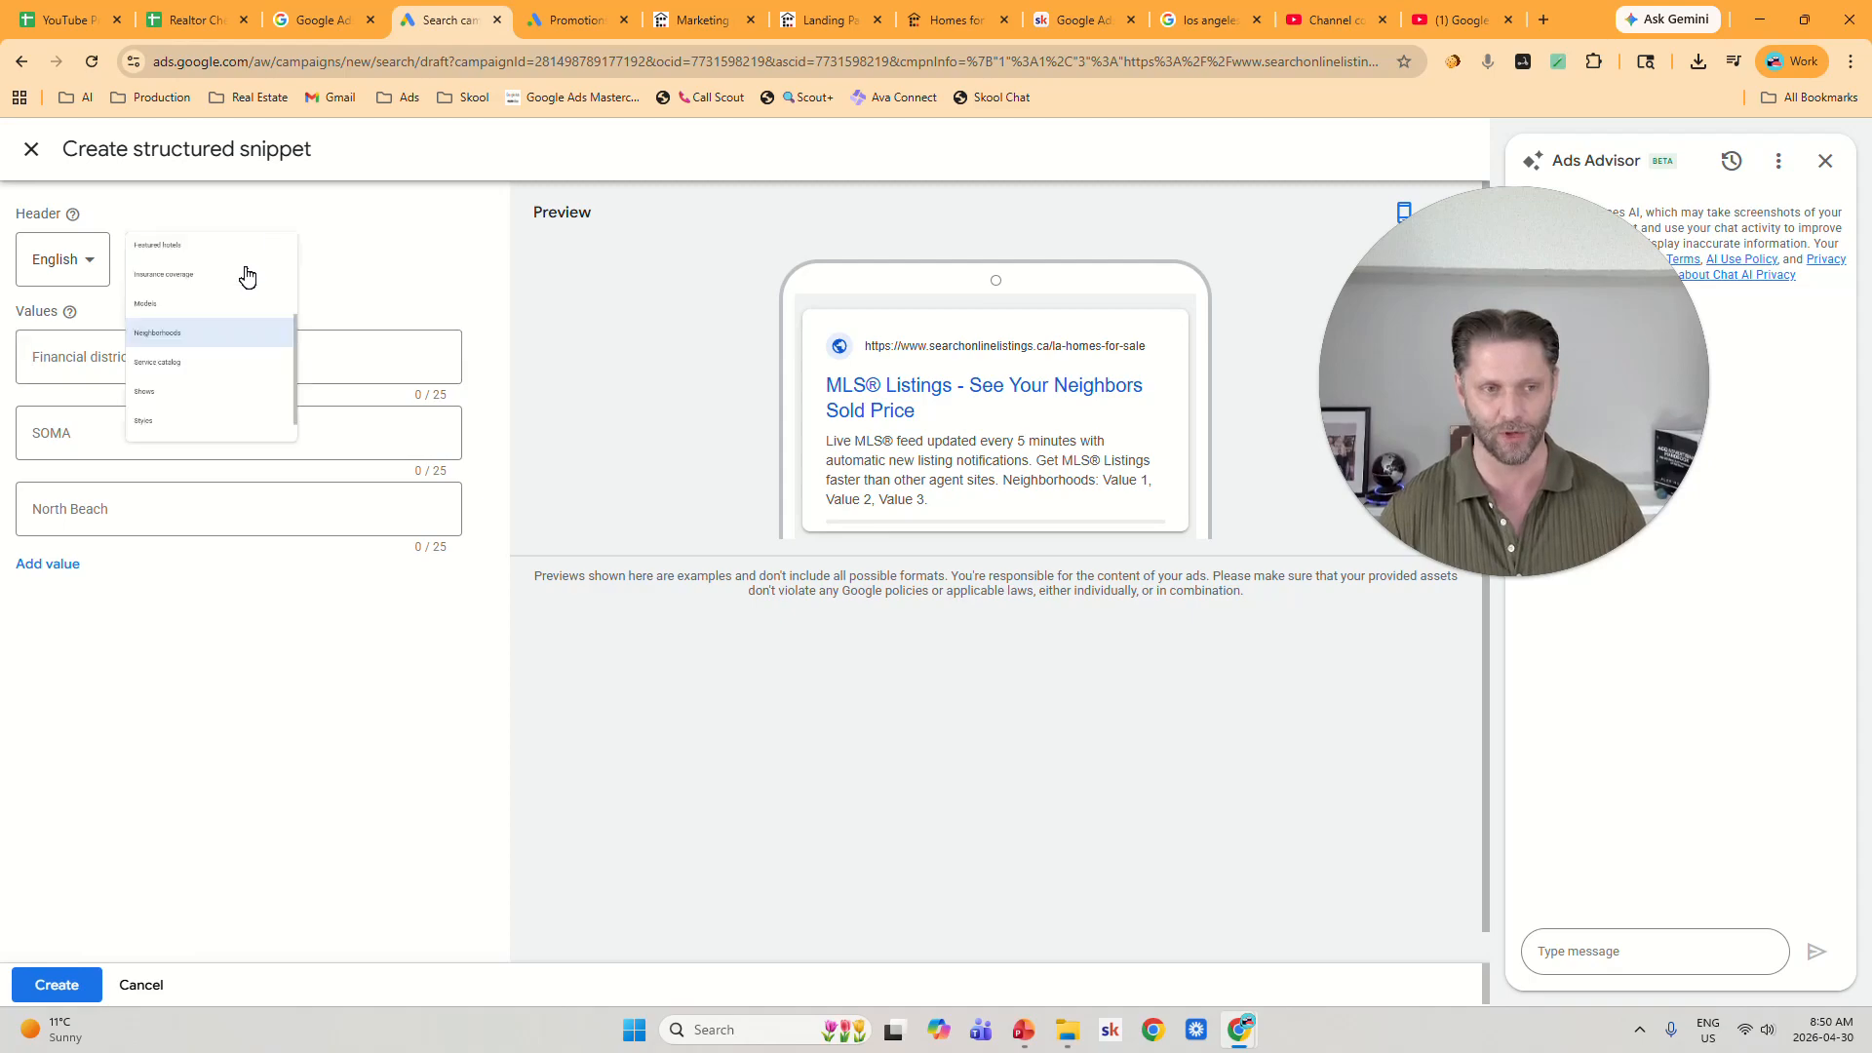
pyautogui.scroll(-1, 278, 395)
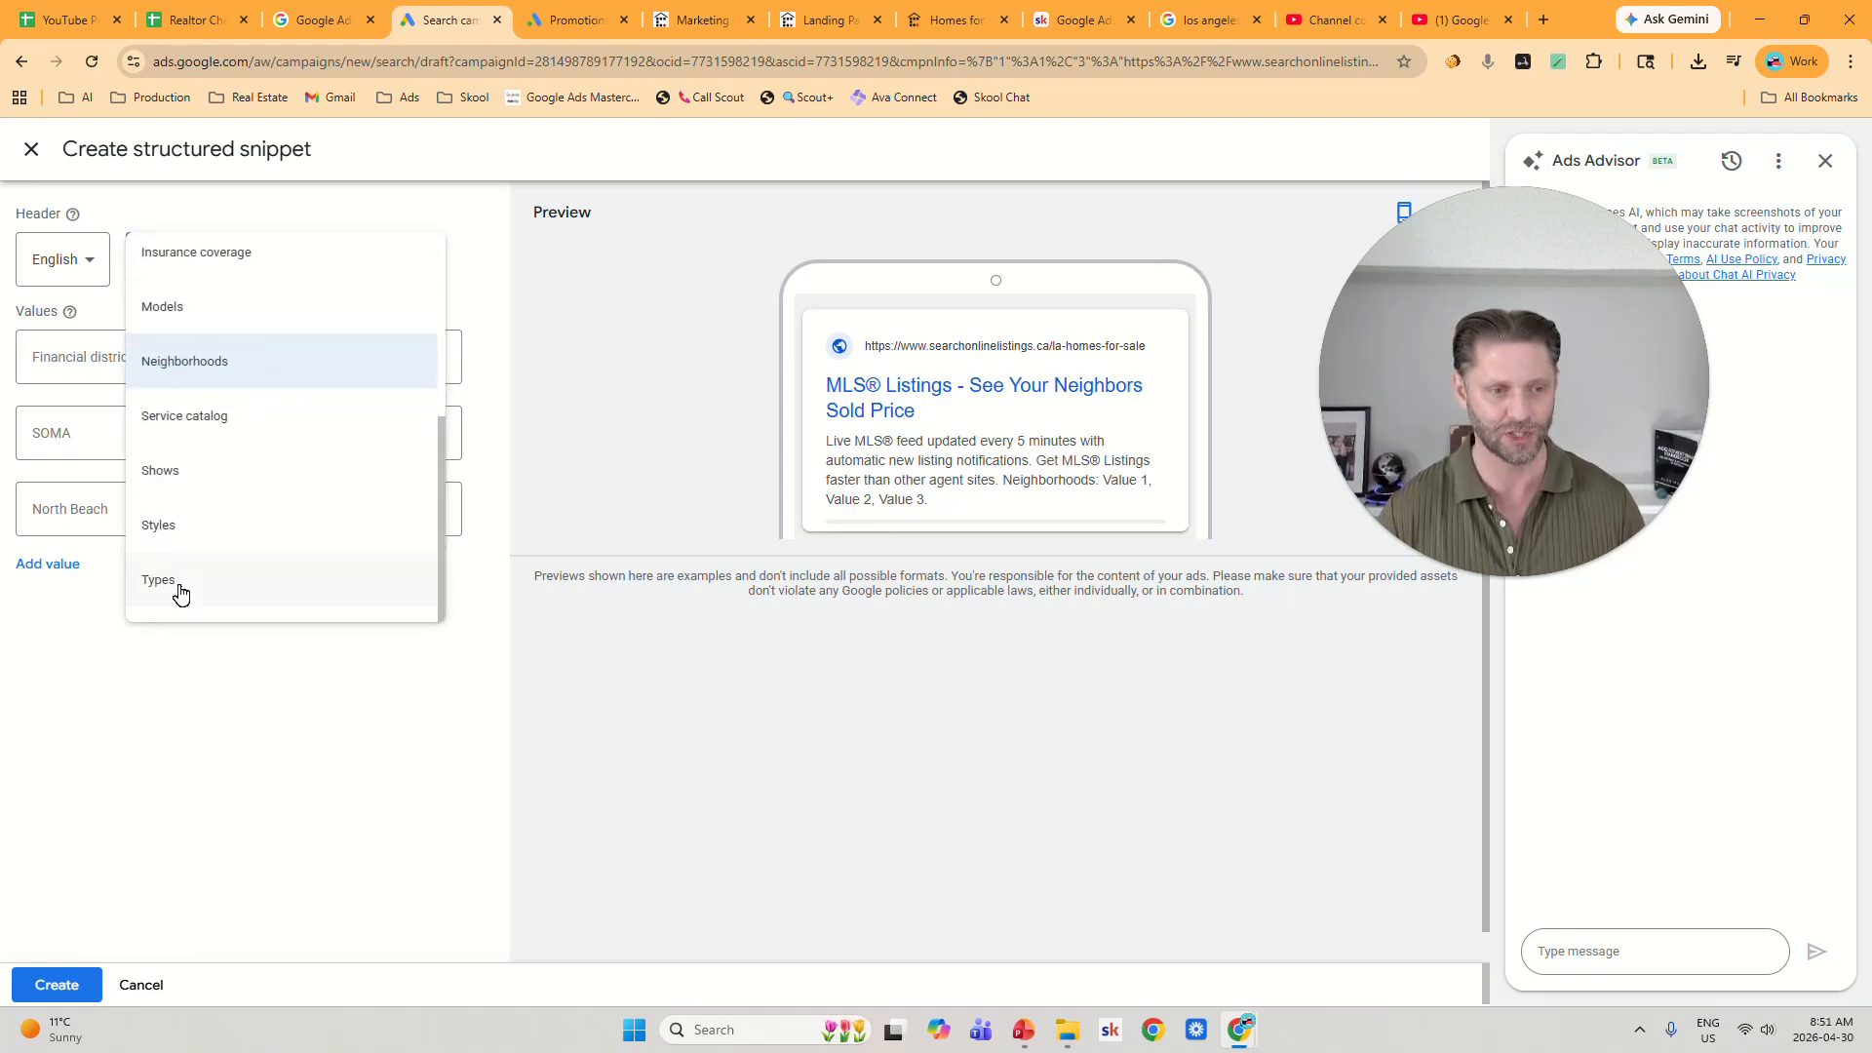
pyautogui.click(179, 588)
pyautogui.click(150, 351)
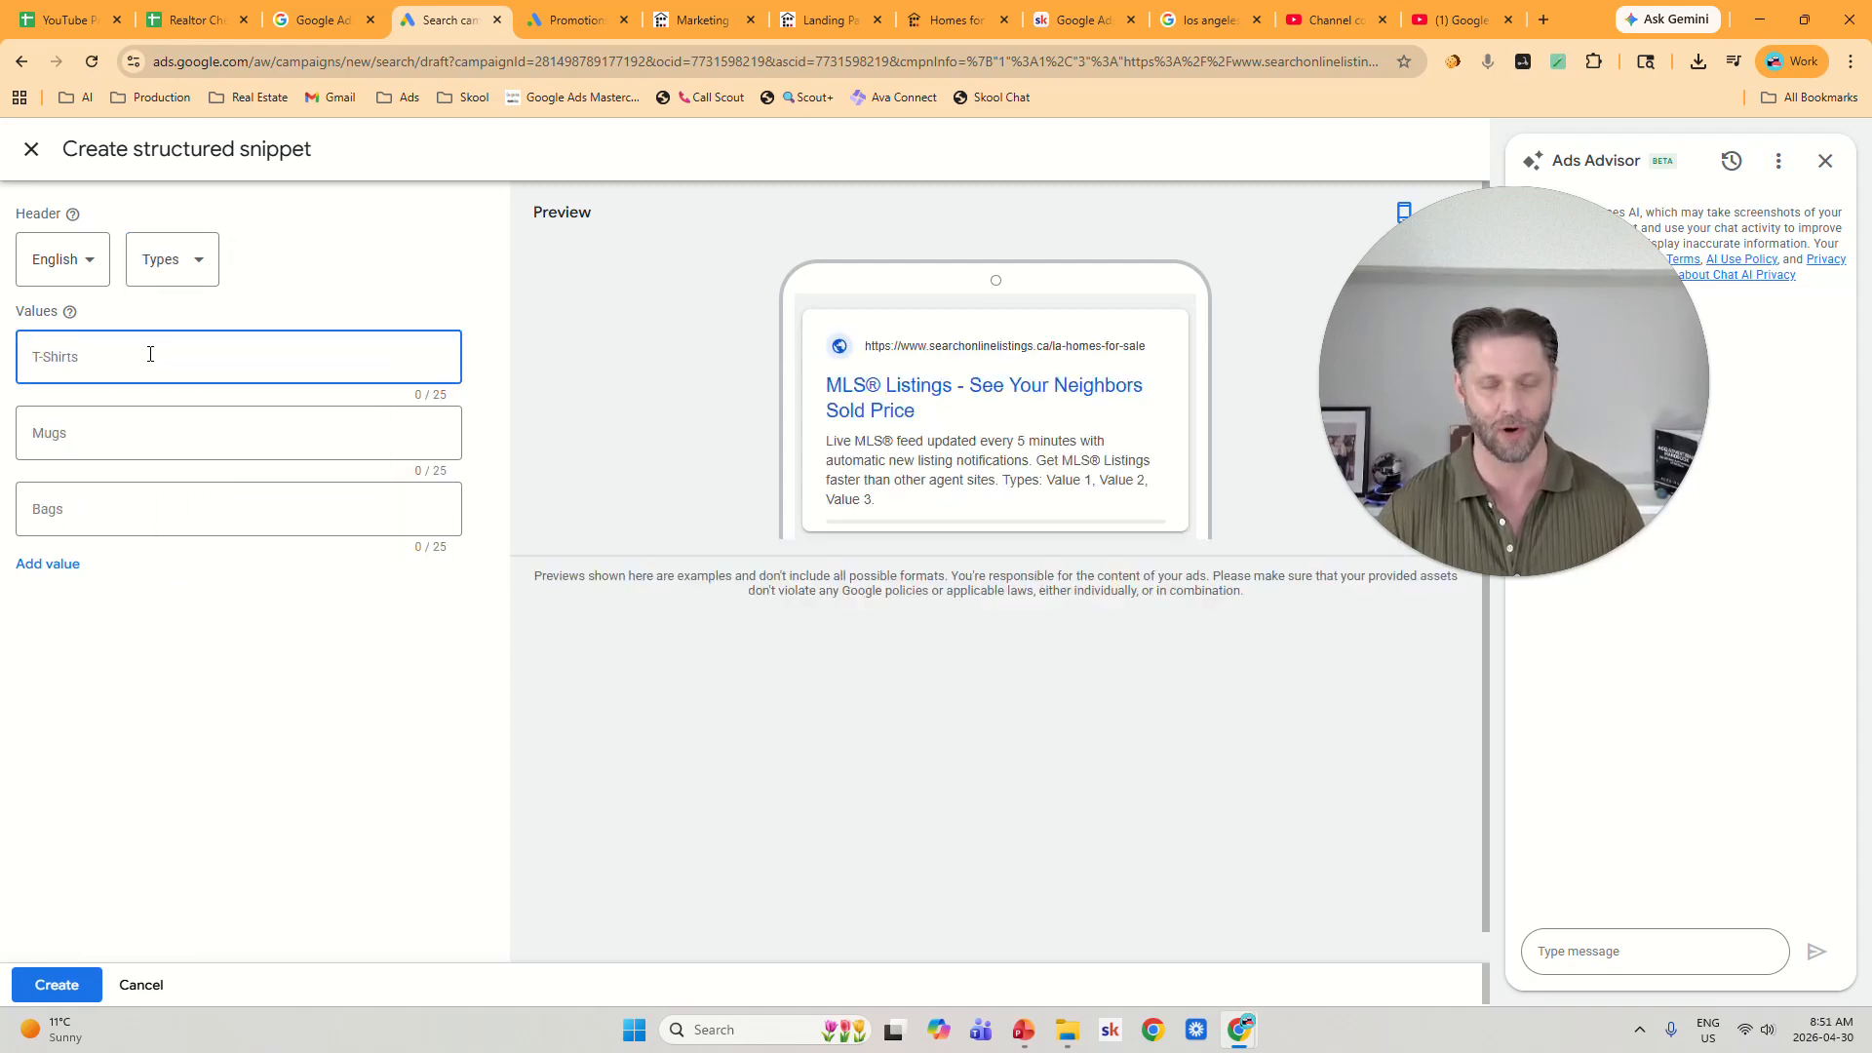
# Copy the final URL suffix "utm_source=google&utm_medium=cpc&utm_campaign={campaignid}&utm_content={keyword}" from the cheatsheet spreadsheet and return to Google Ads.
pyautogui.click(195, 19)
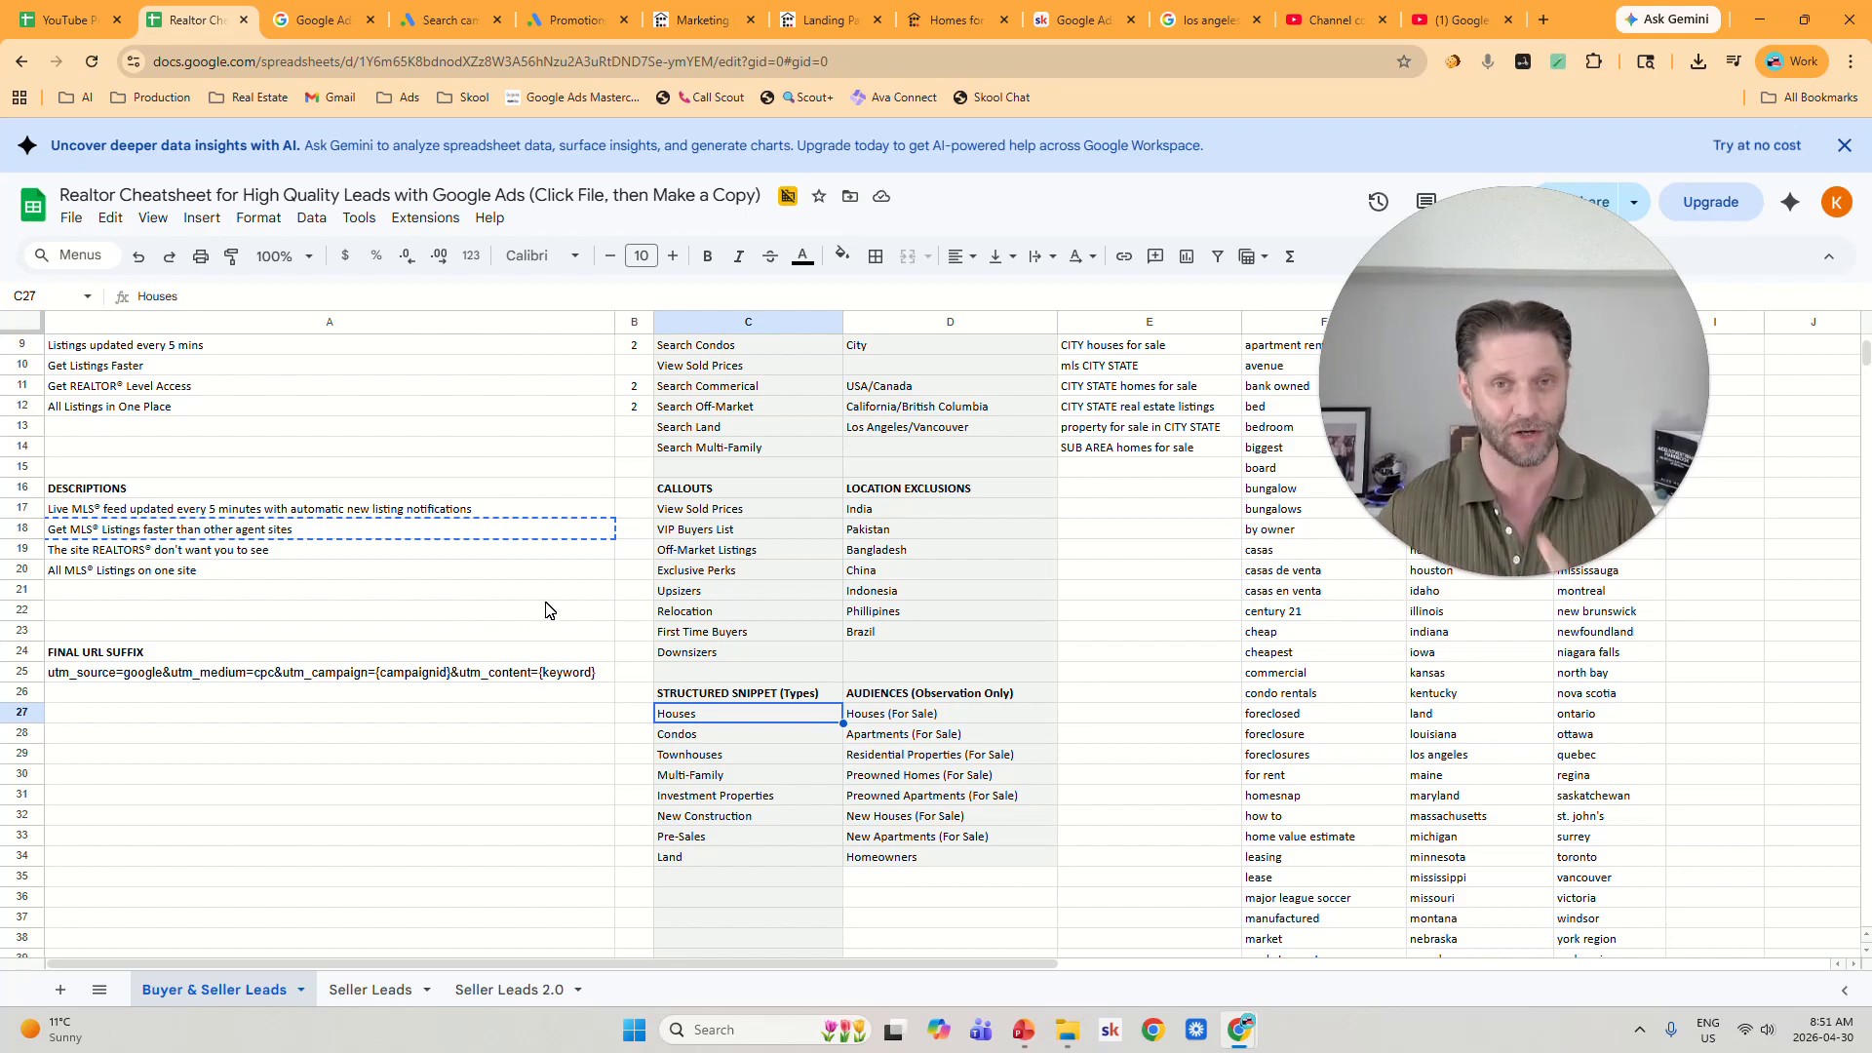
pyautogui.click(492, 682)
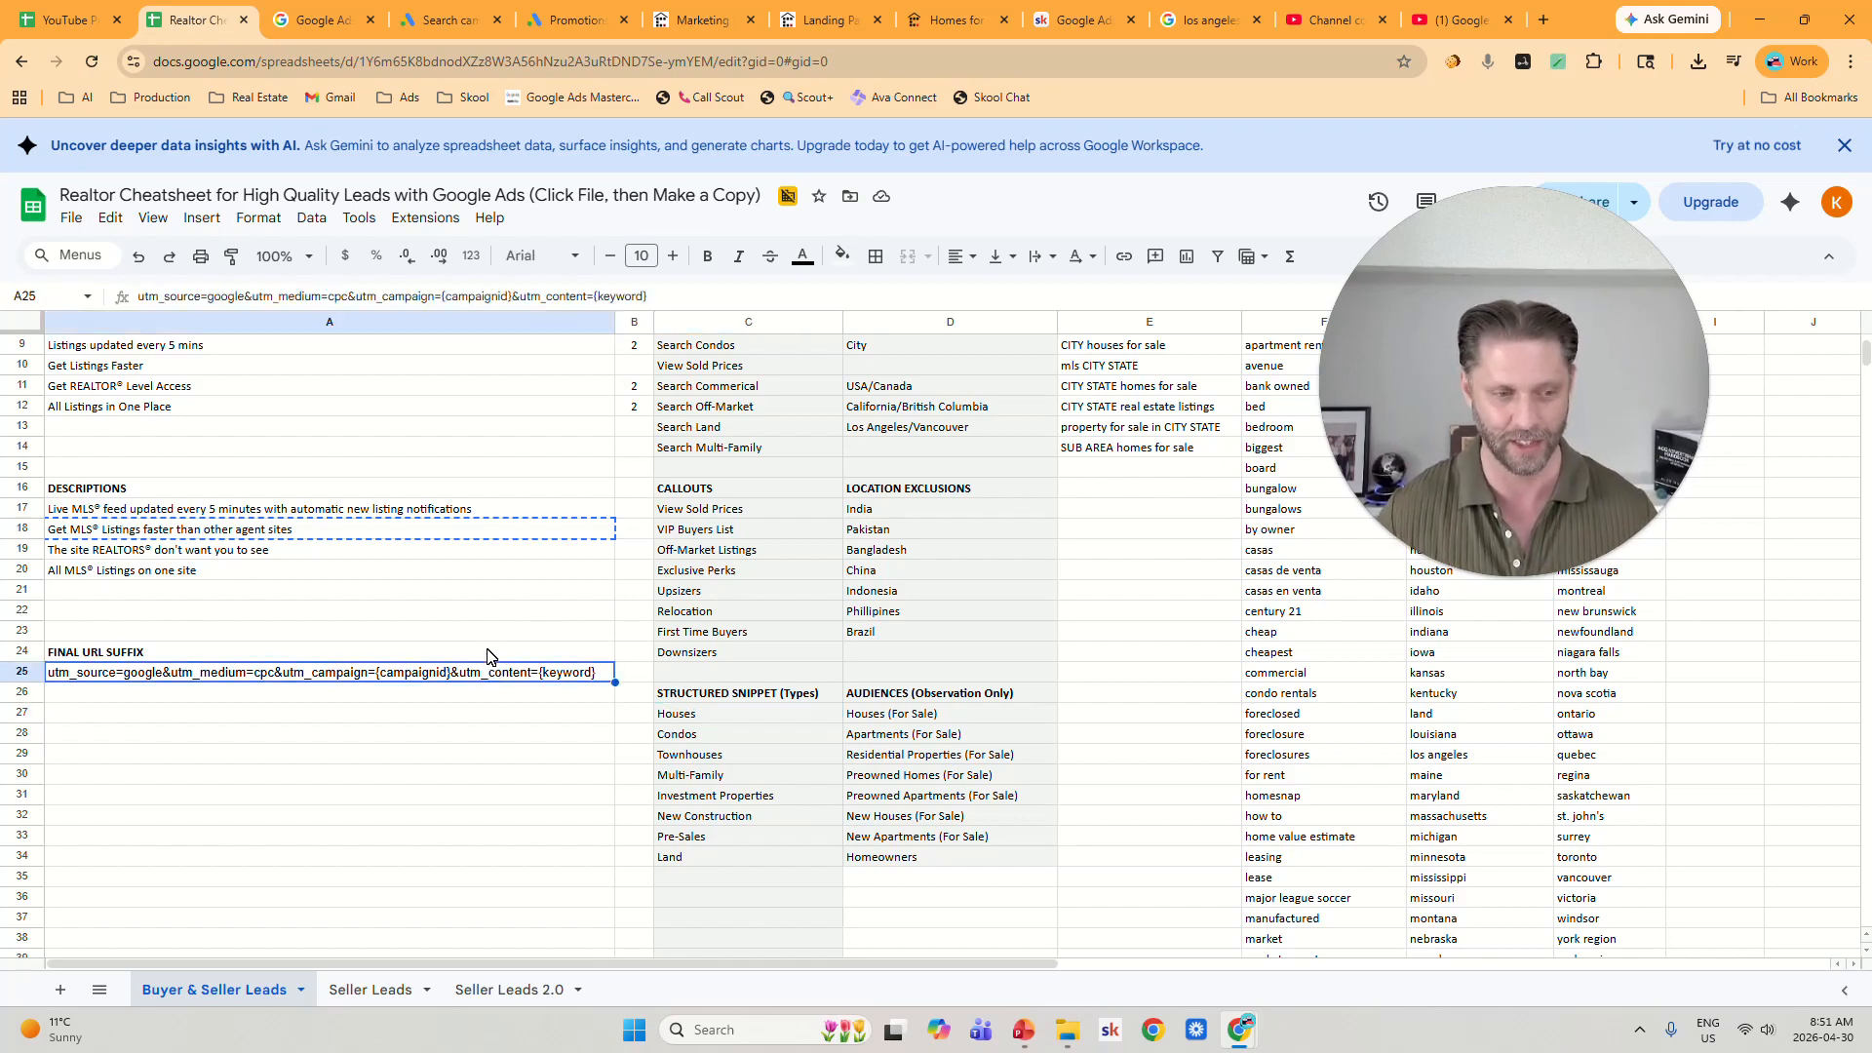
pyautogui.tripleClick(495, 295)
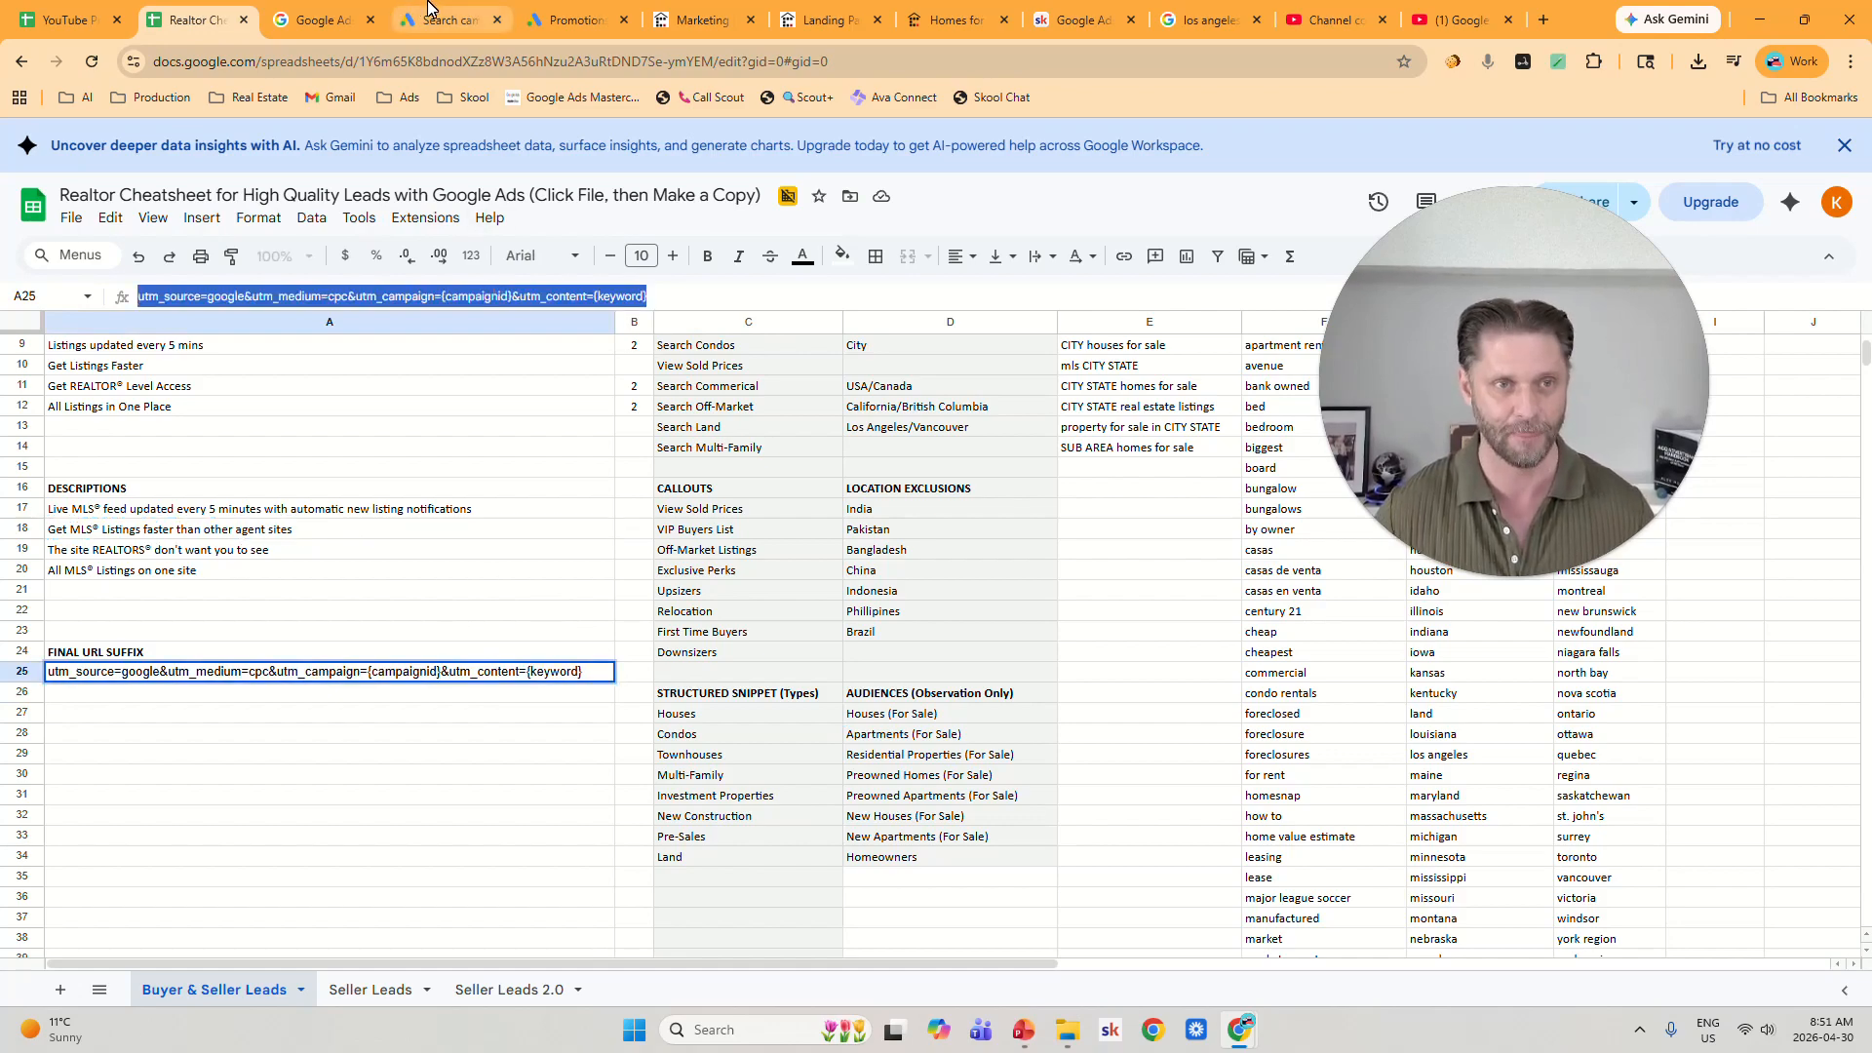
pyautogui.click(448, 20)
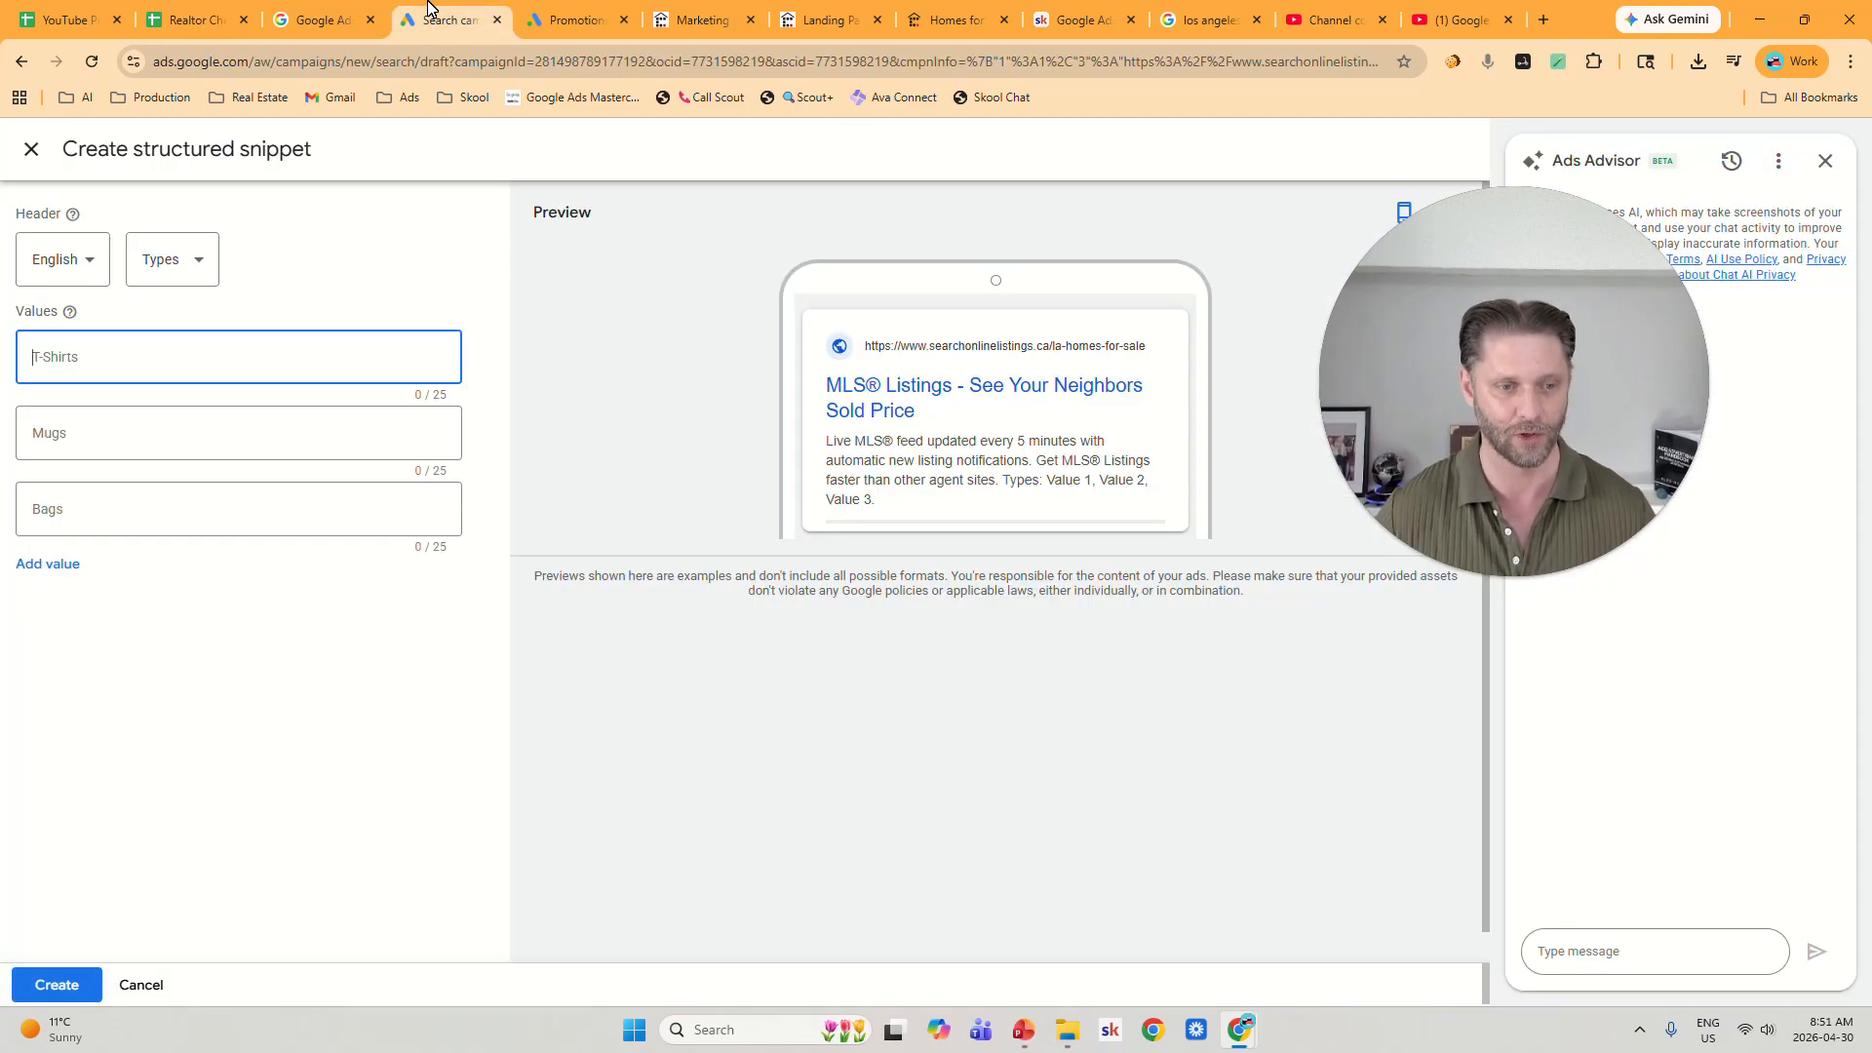
# Cancel the new structured snippet and close the campaign's structured snippet selection without adding one.
pyautogui.click(146, 987)
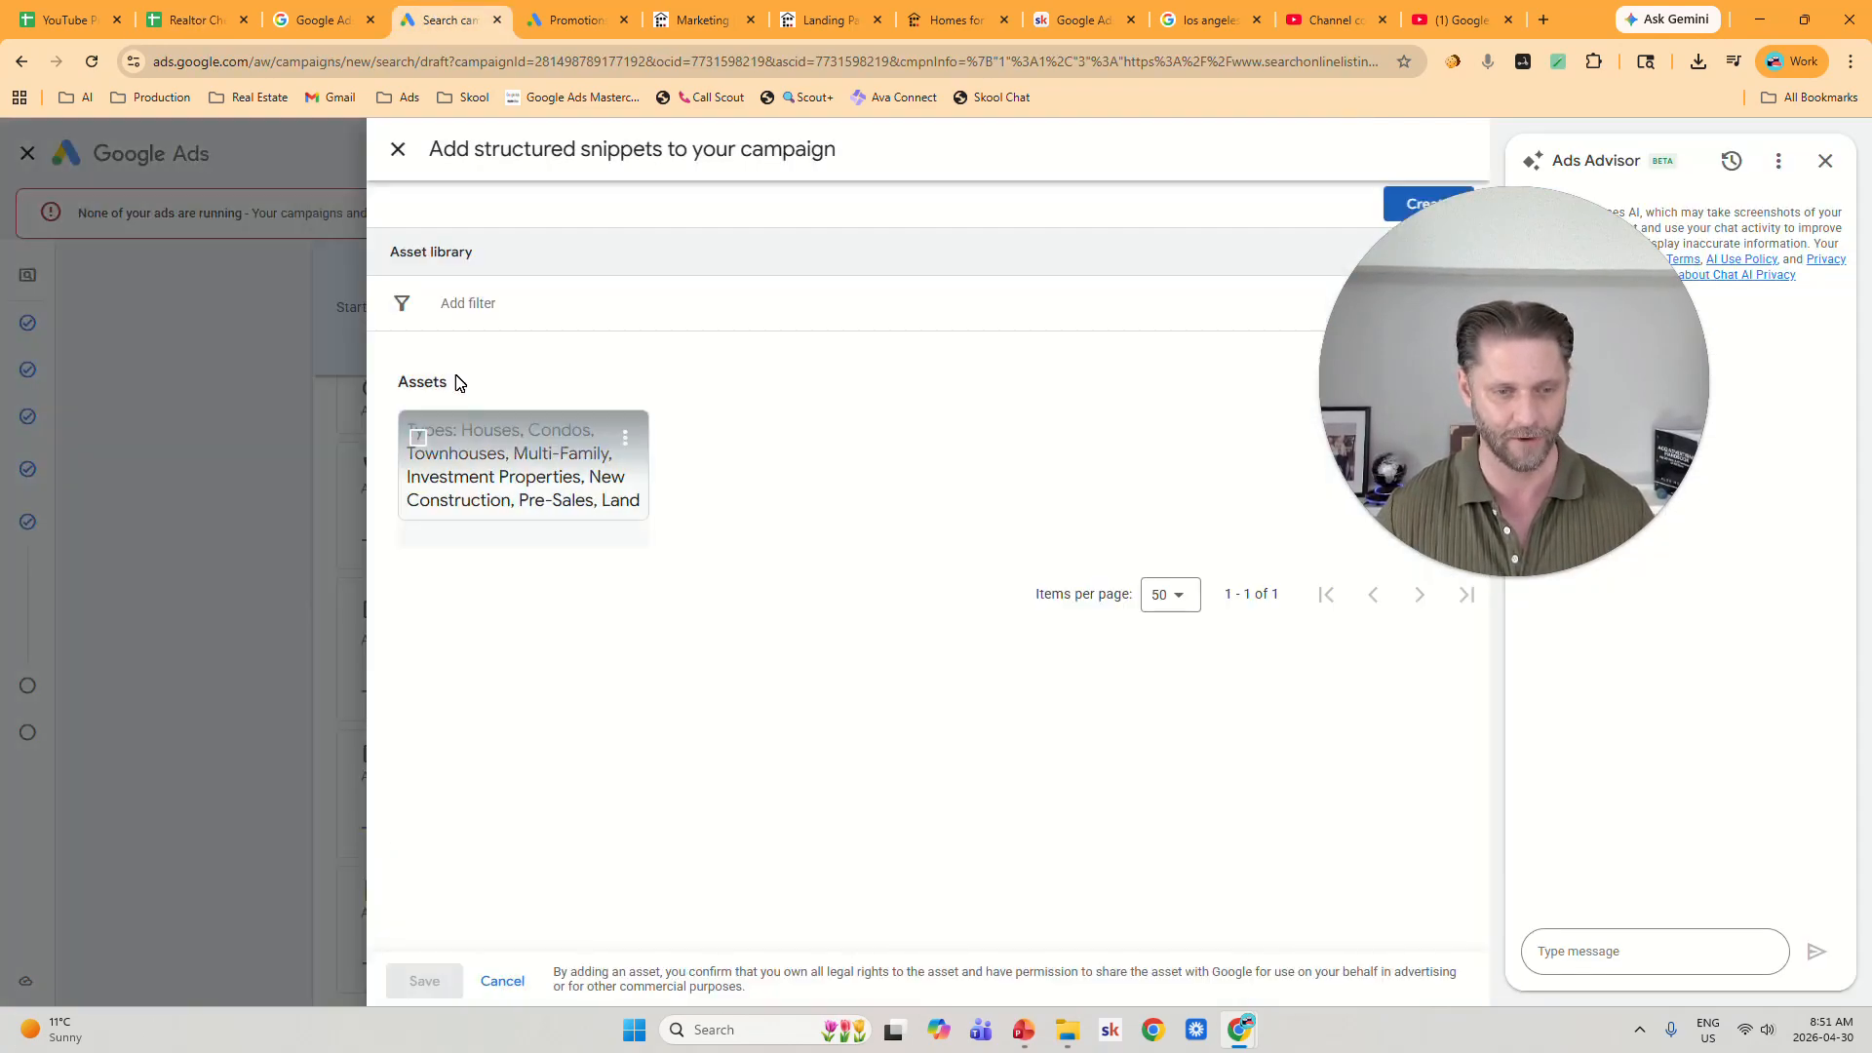
pyautogui.click(398, 150)
pyautogui.scroll(-3, 517, 525)
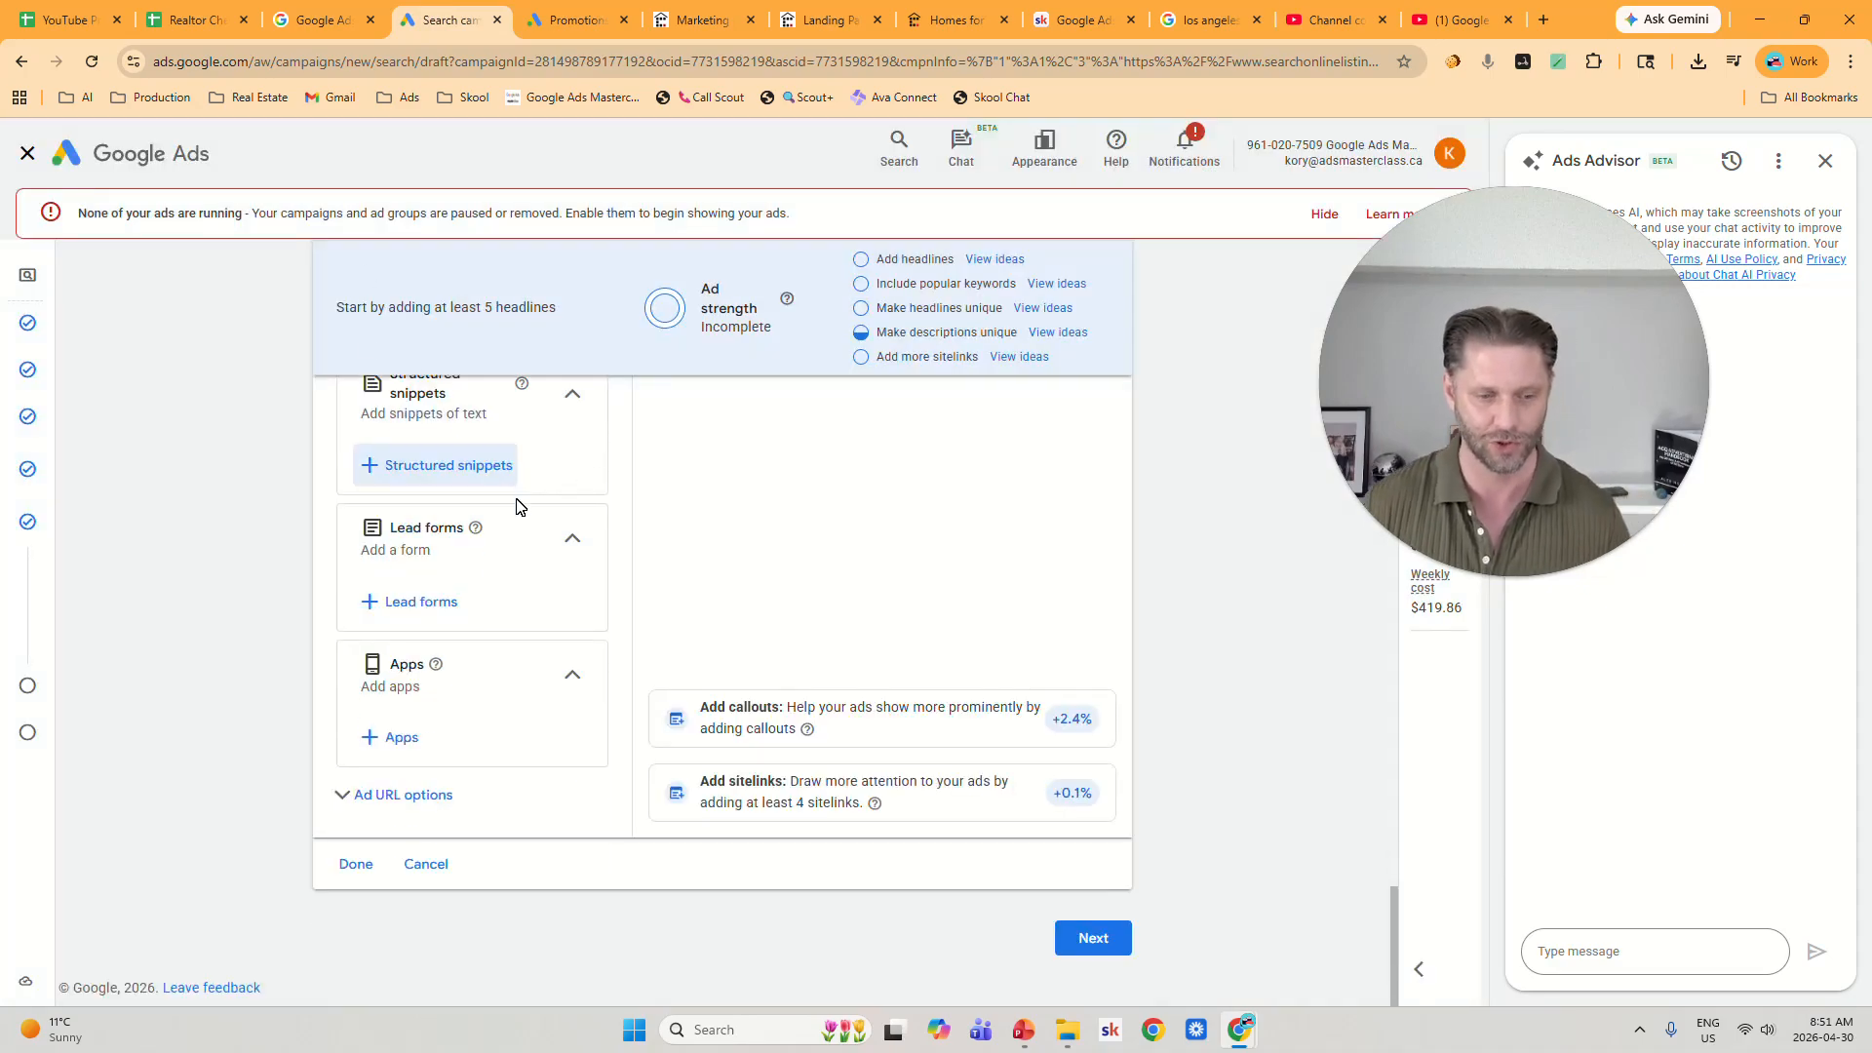
# Expand the ad URL options and paste "utm_source=google&utm_medium=cpc&utm_campaign={campaignid}&utm_content={keyword}" as the final URL suffix.
pyautogui.click(426, 795)
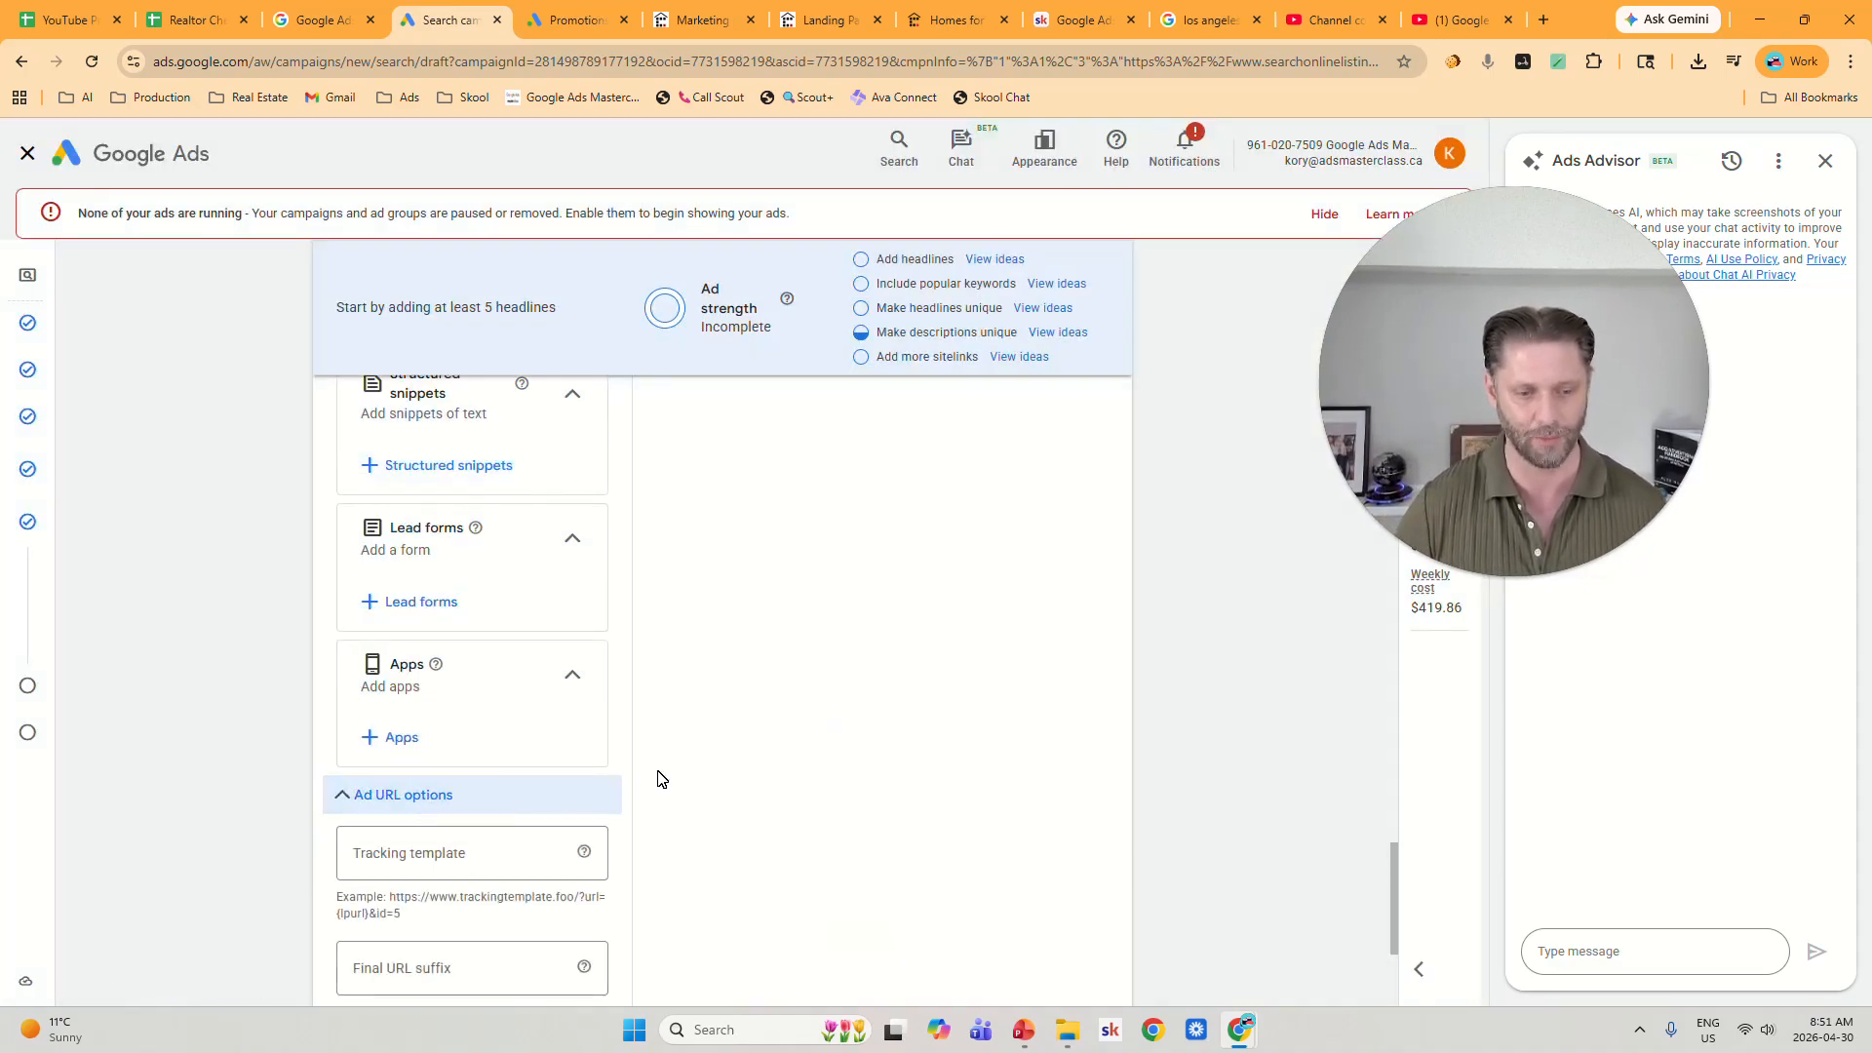
pyautogui.scroll(-1, 656, 777)
pyautogui.click(440, 869)
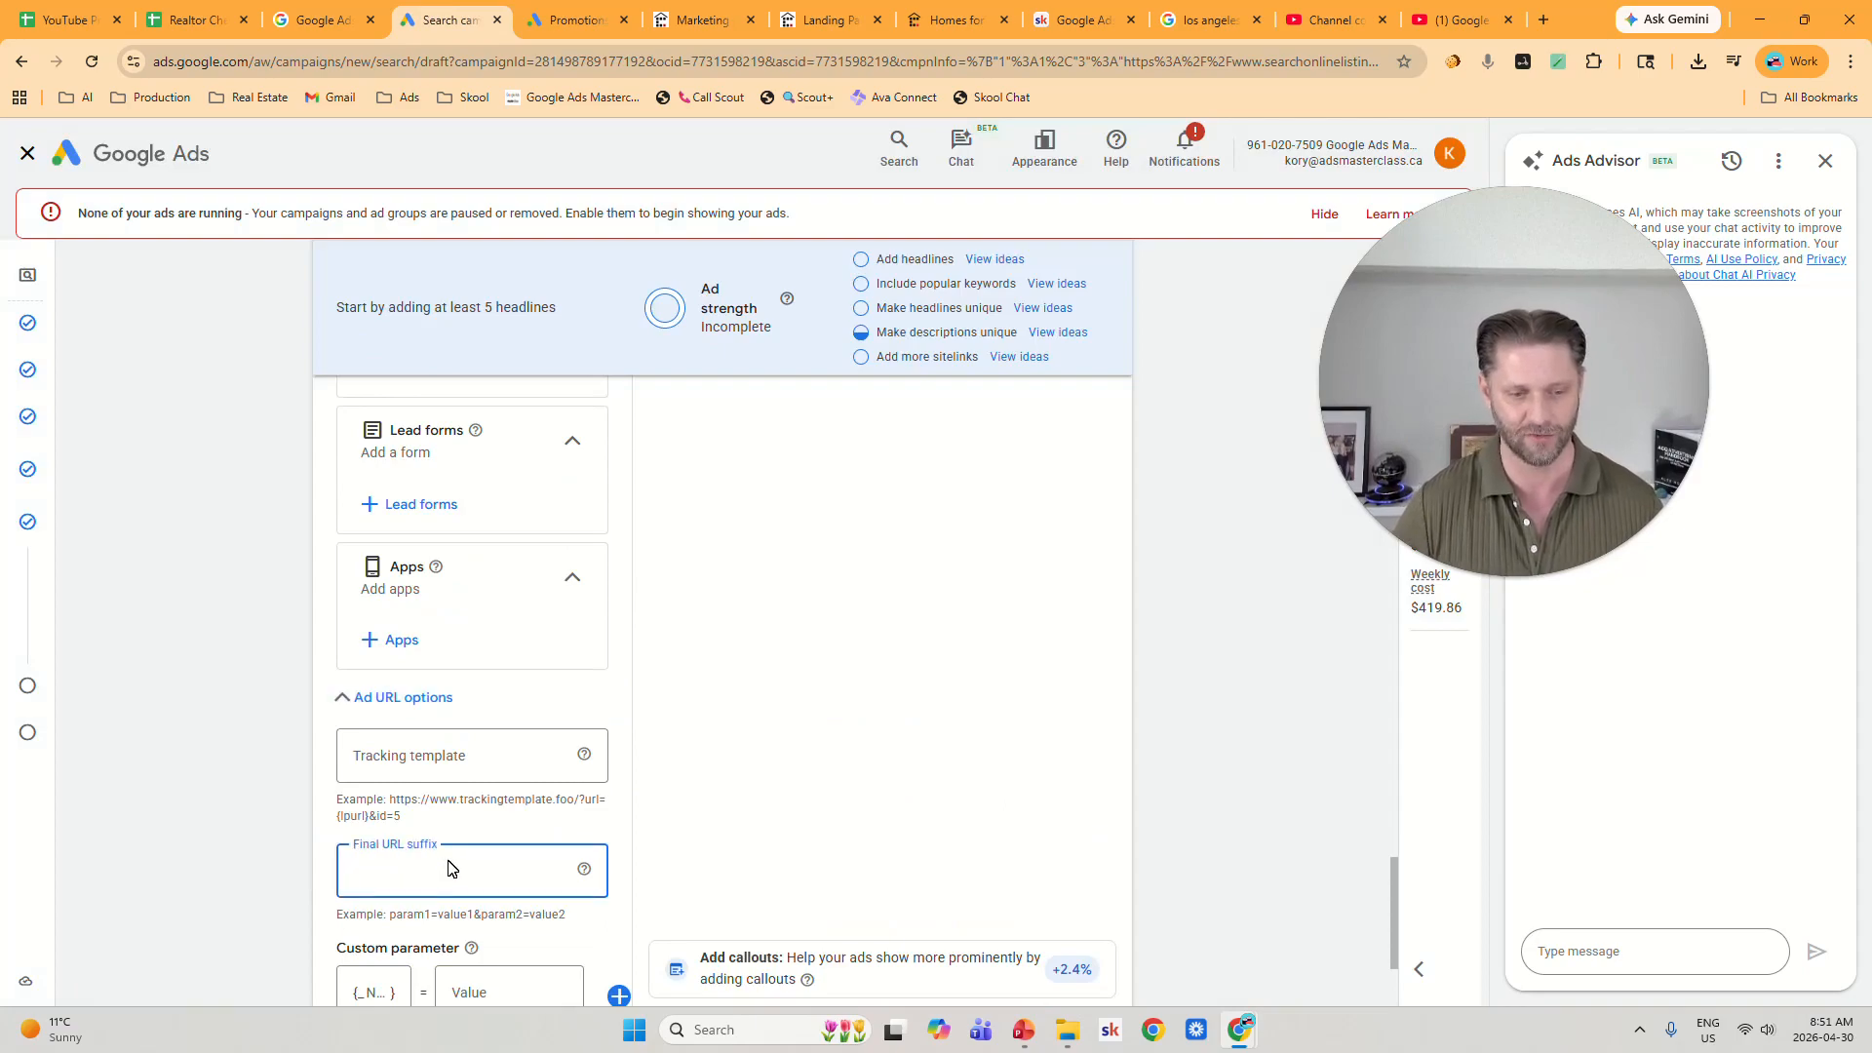
pyautogui.hotkey('ctrl', 'v')
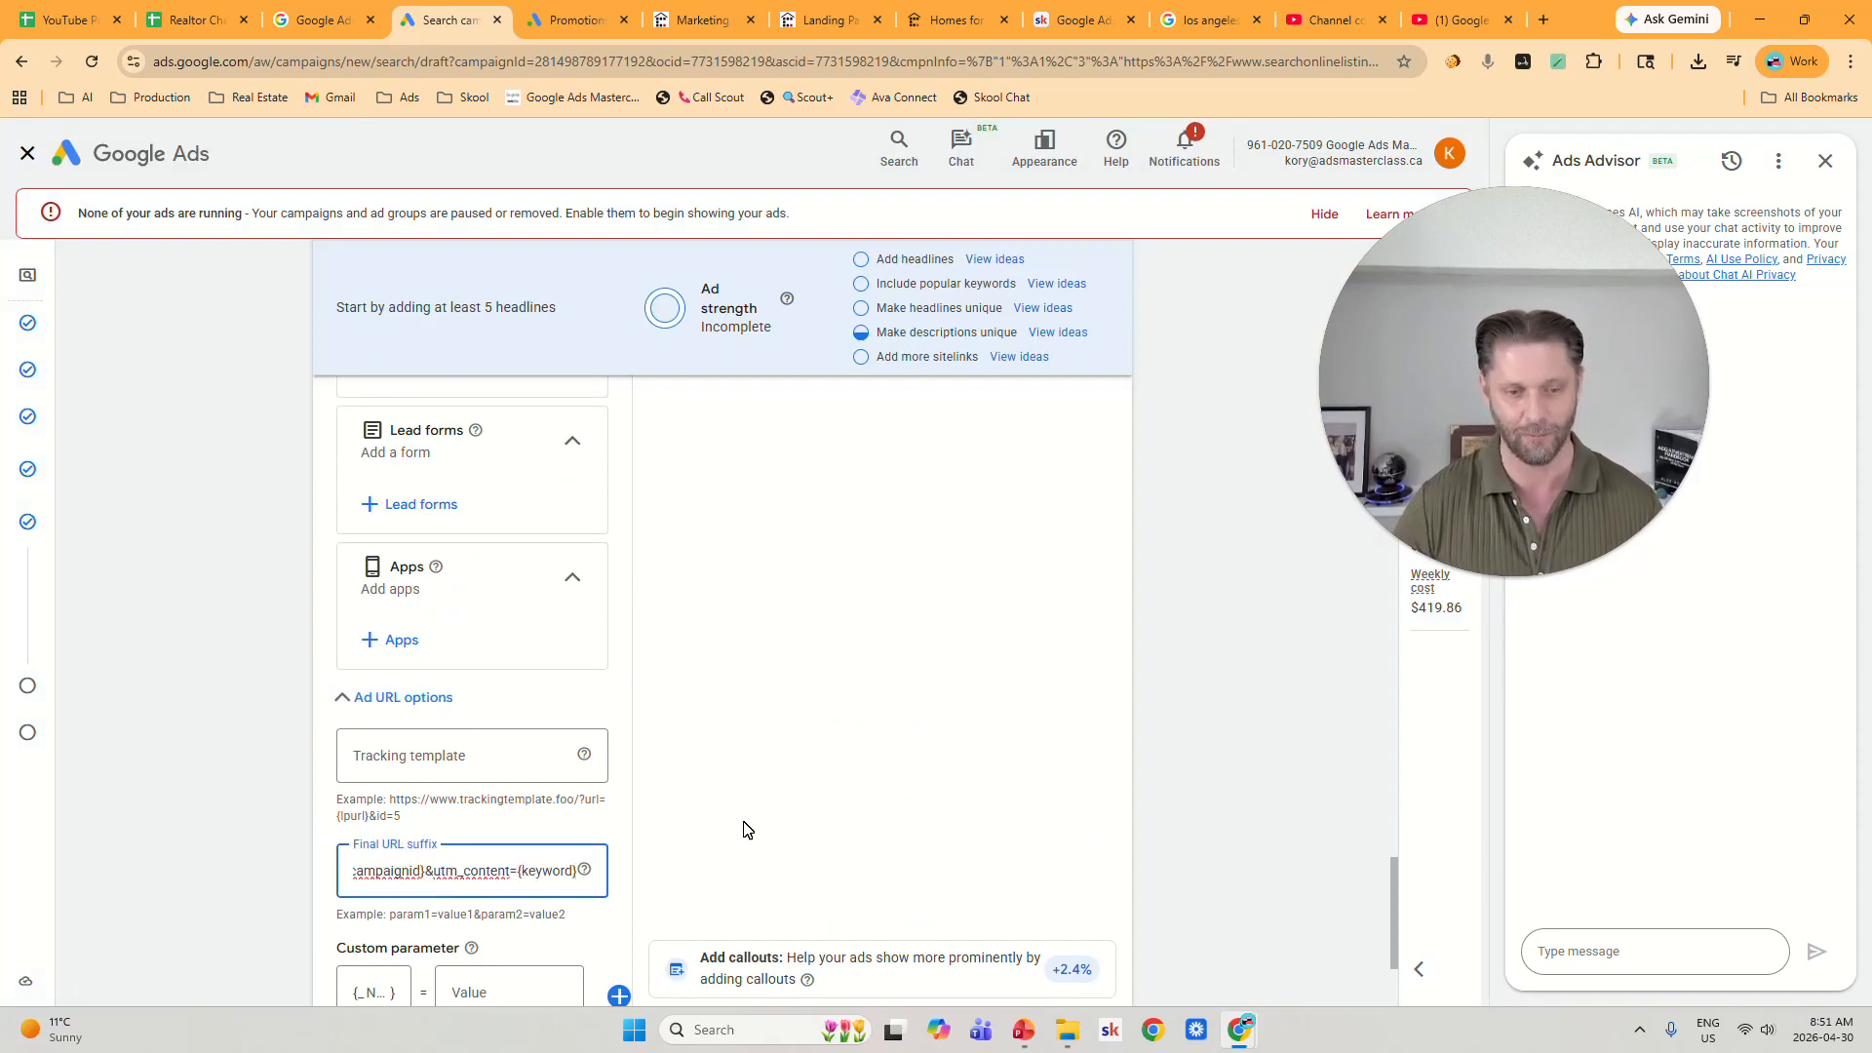
pyautogui.scroll(-1, 744, 827)
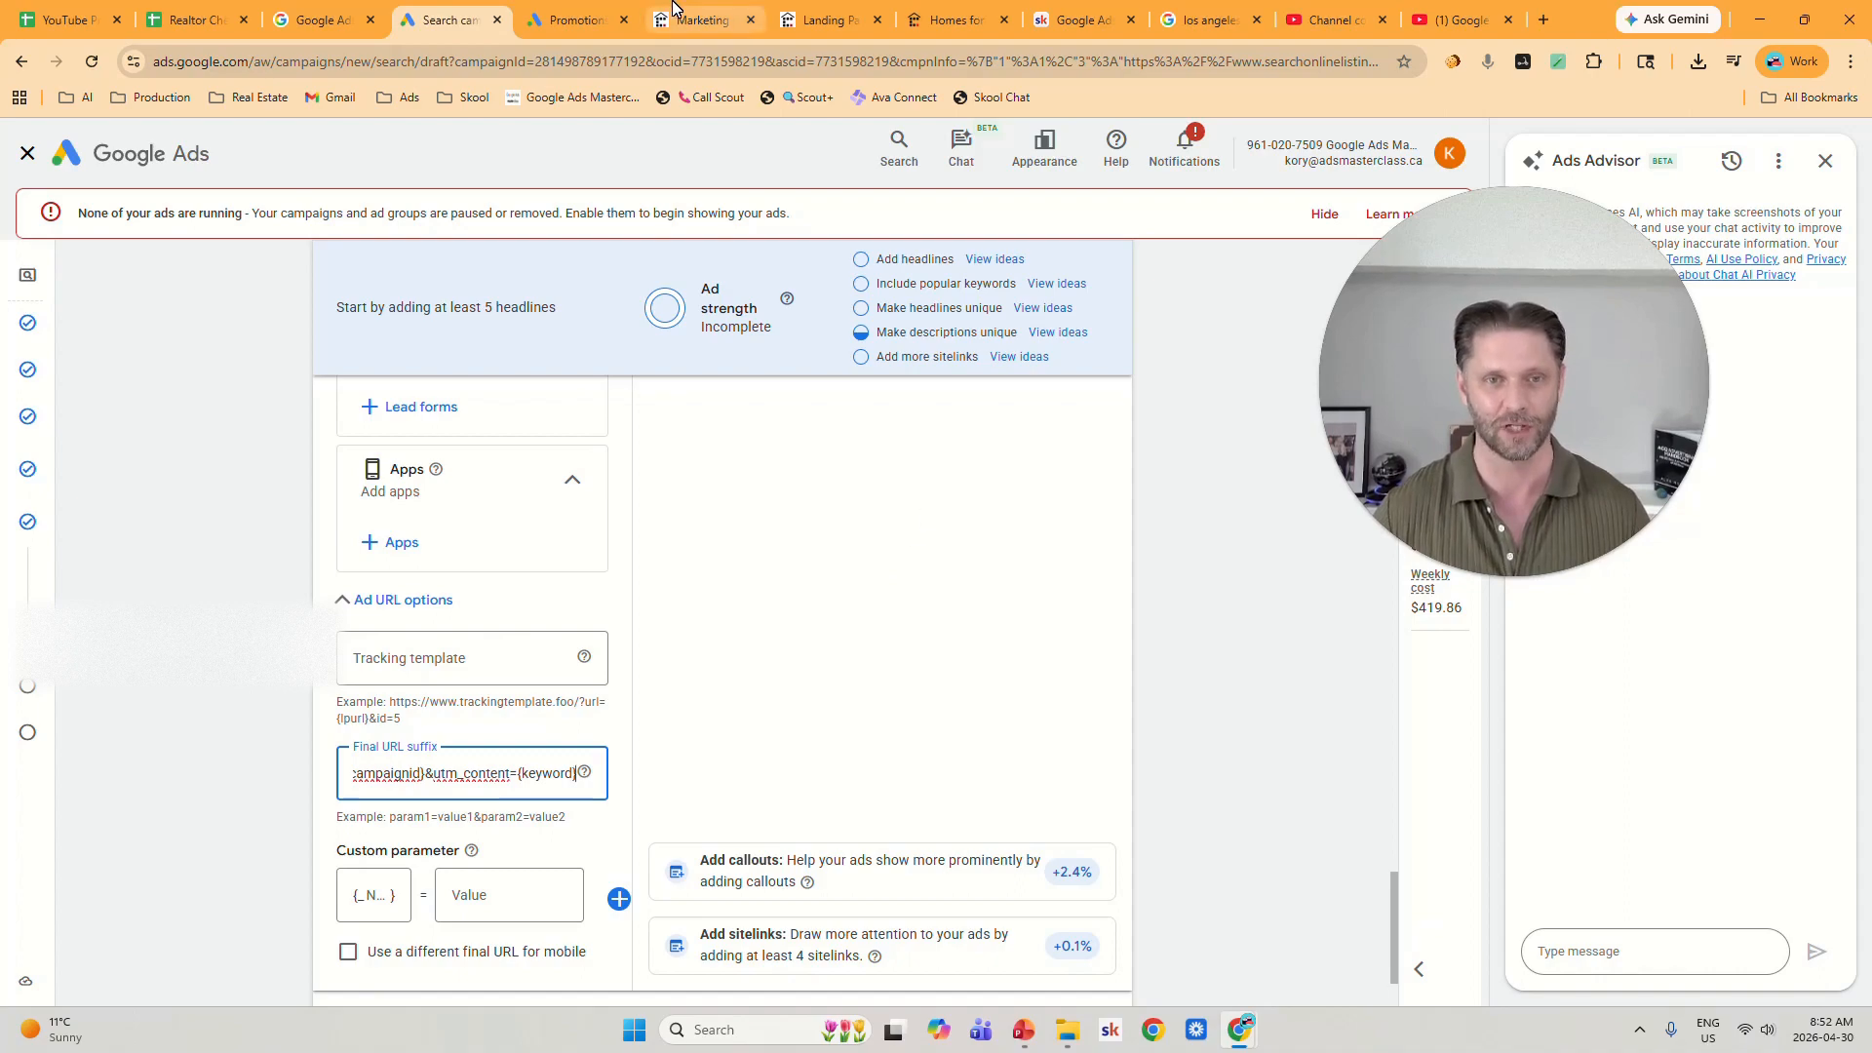
# Examine the campaign ID tag on the Google PPC lead's record in the Lofty CRM.
pyautogui.moveTo(1541, 389); pyautogui.dragTo(1682, 219)
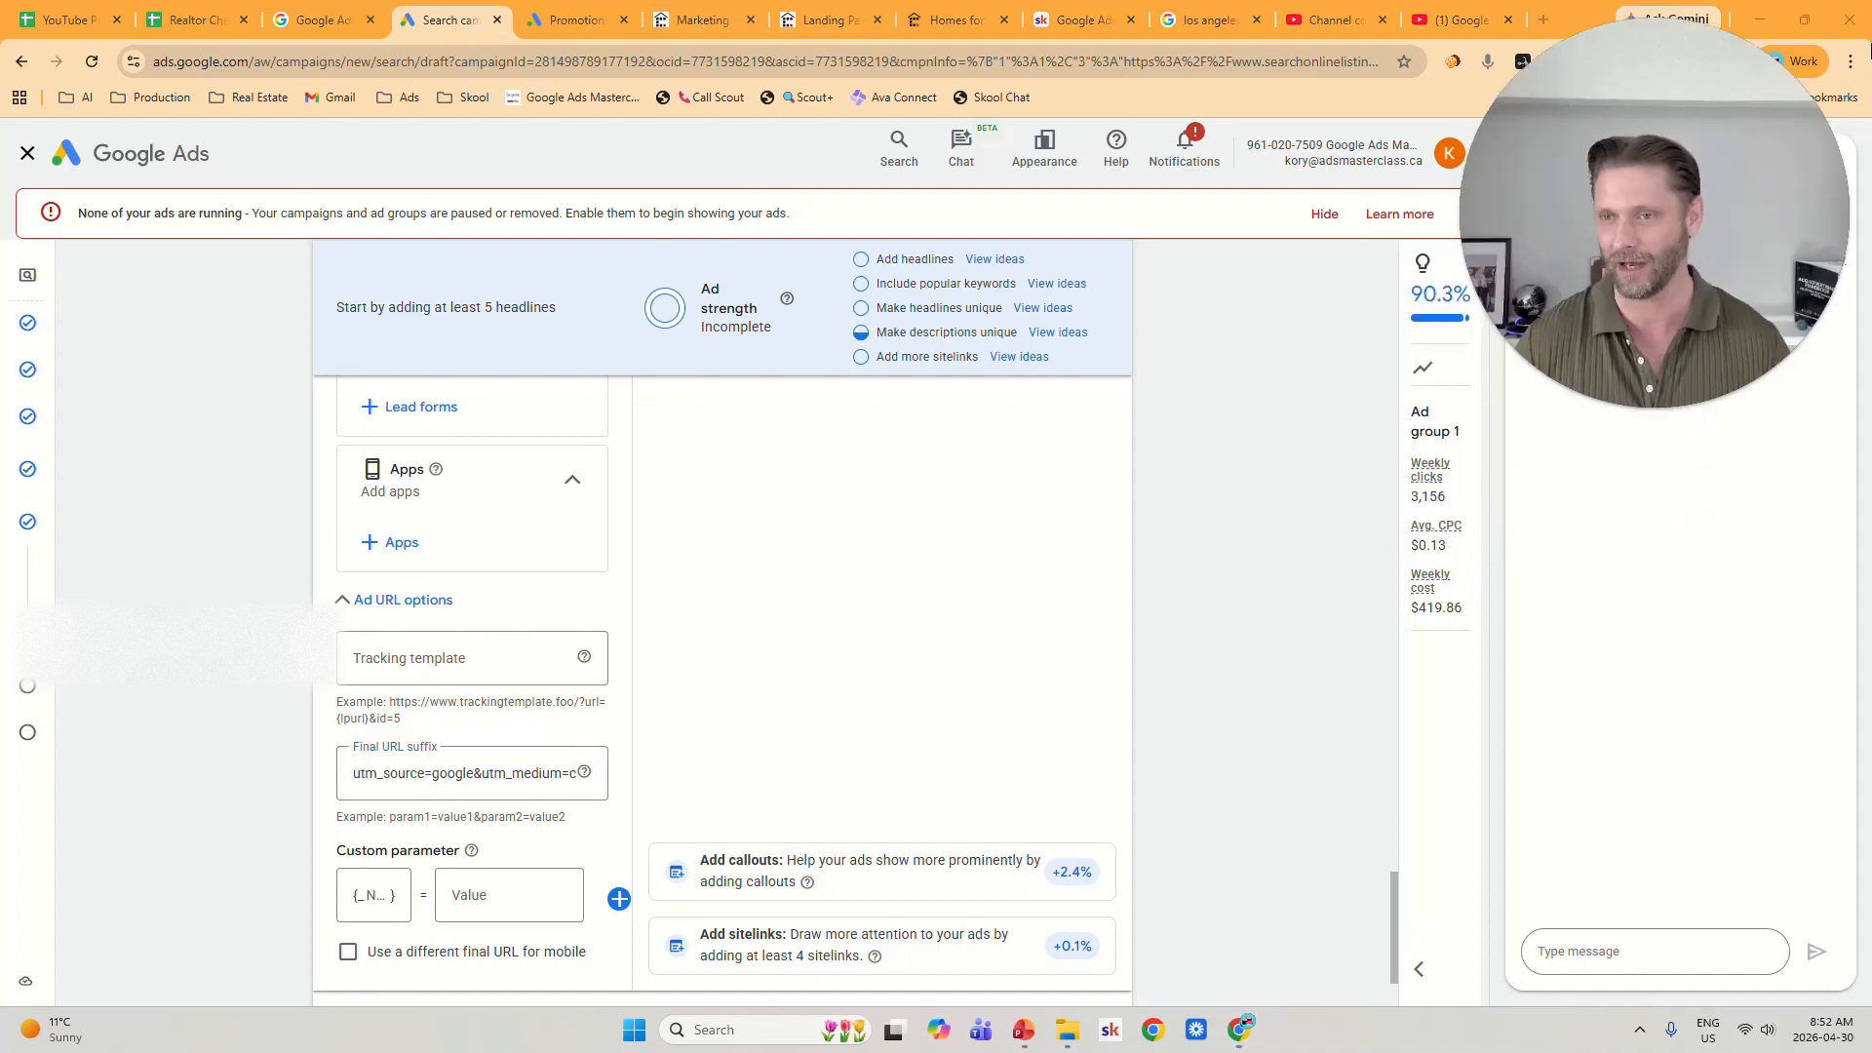
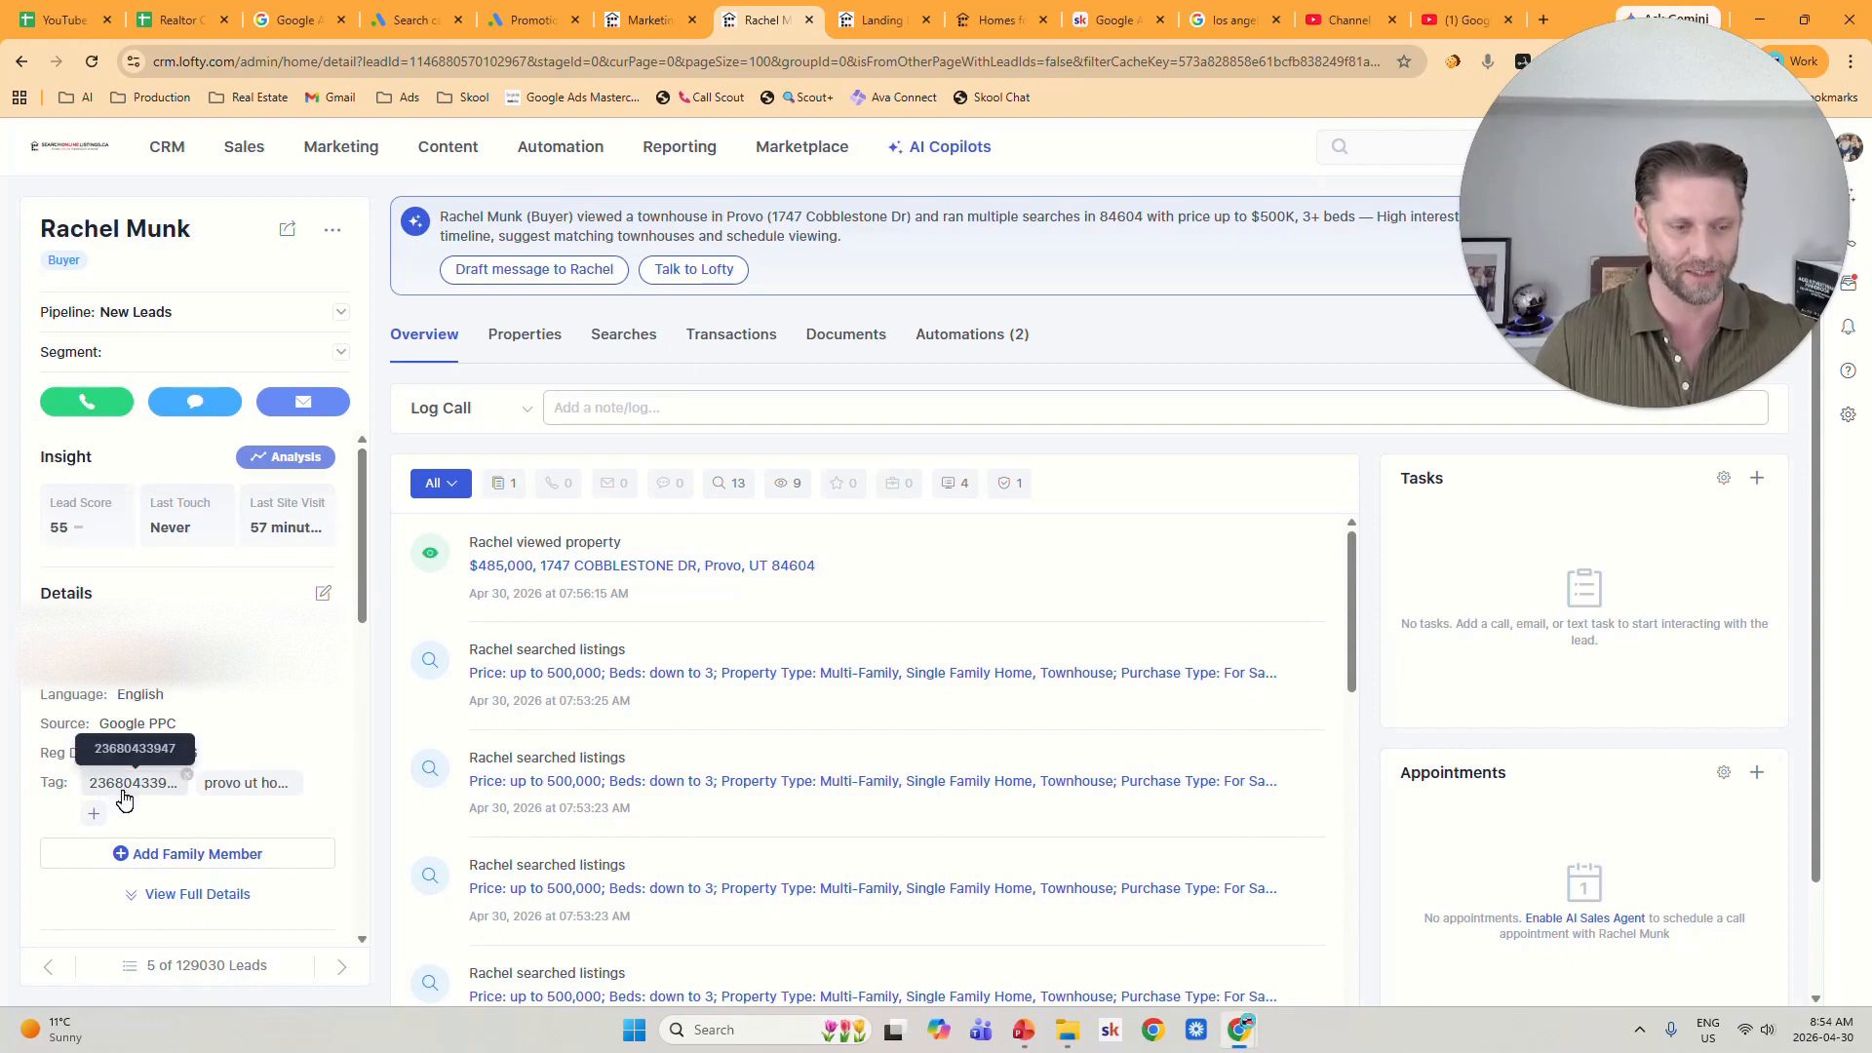
pyautogui.doubleClick(133, 745)
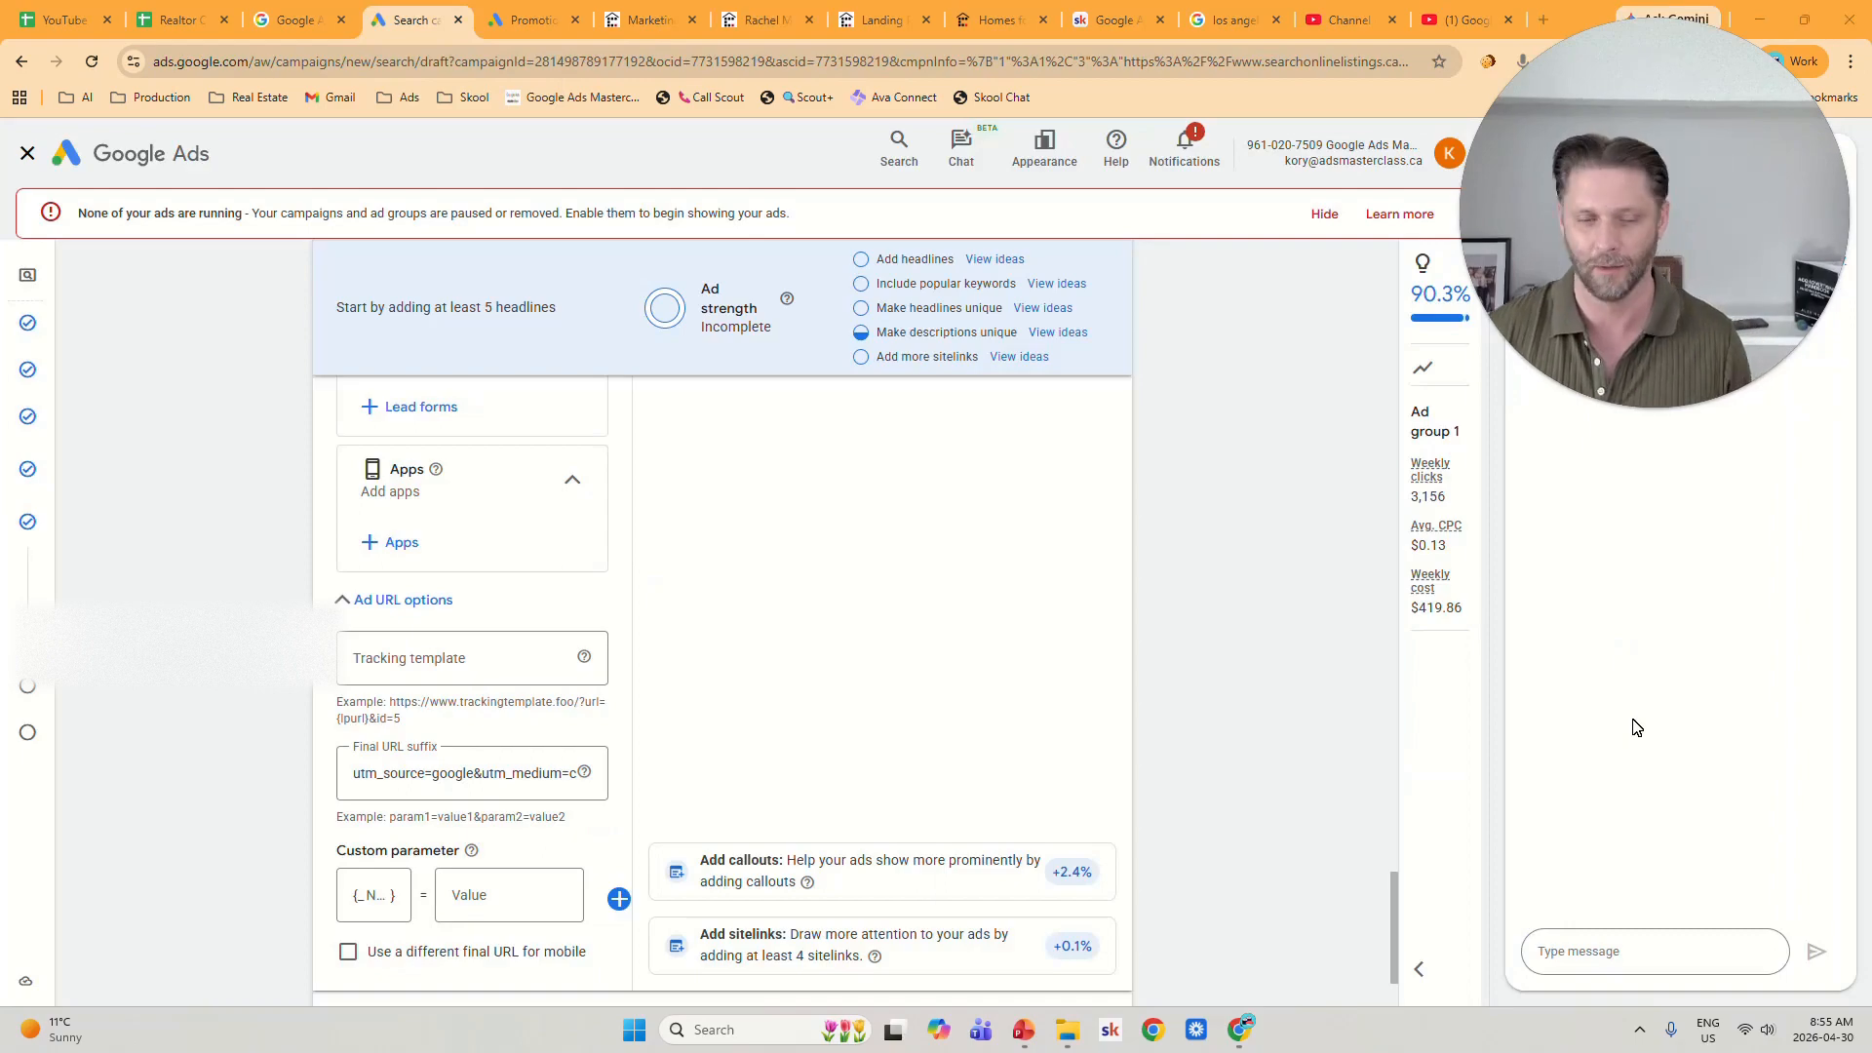
# Finish the ad in Google Ads, continue to the campaign budget and dismiss the identity confirmation.
pyautogui.scroll(-2, 770, 585)
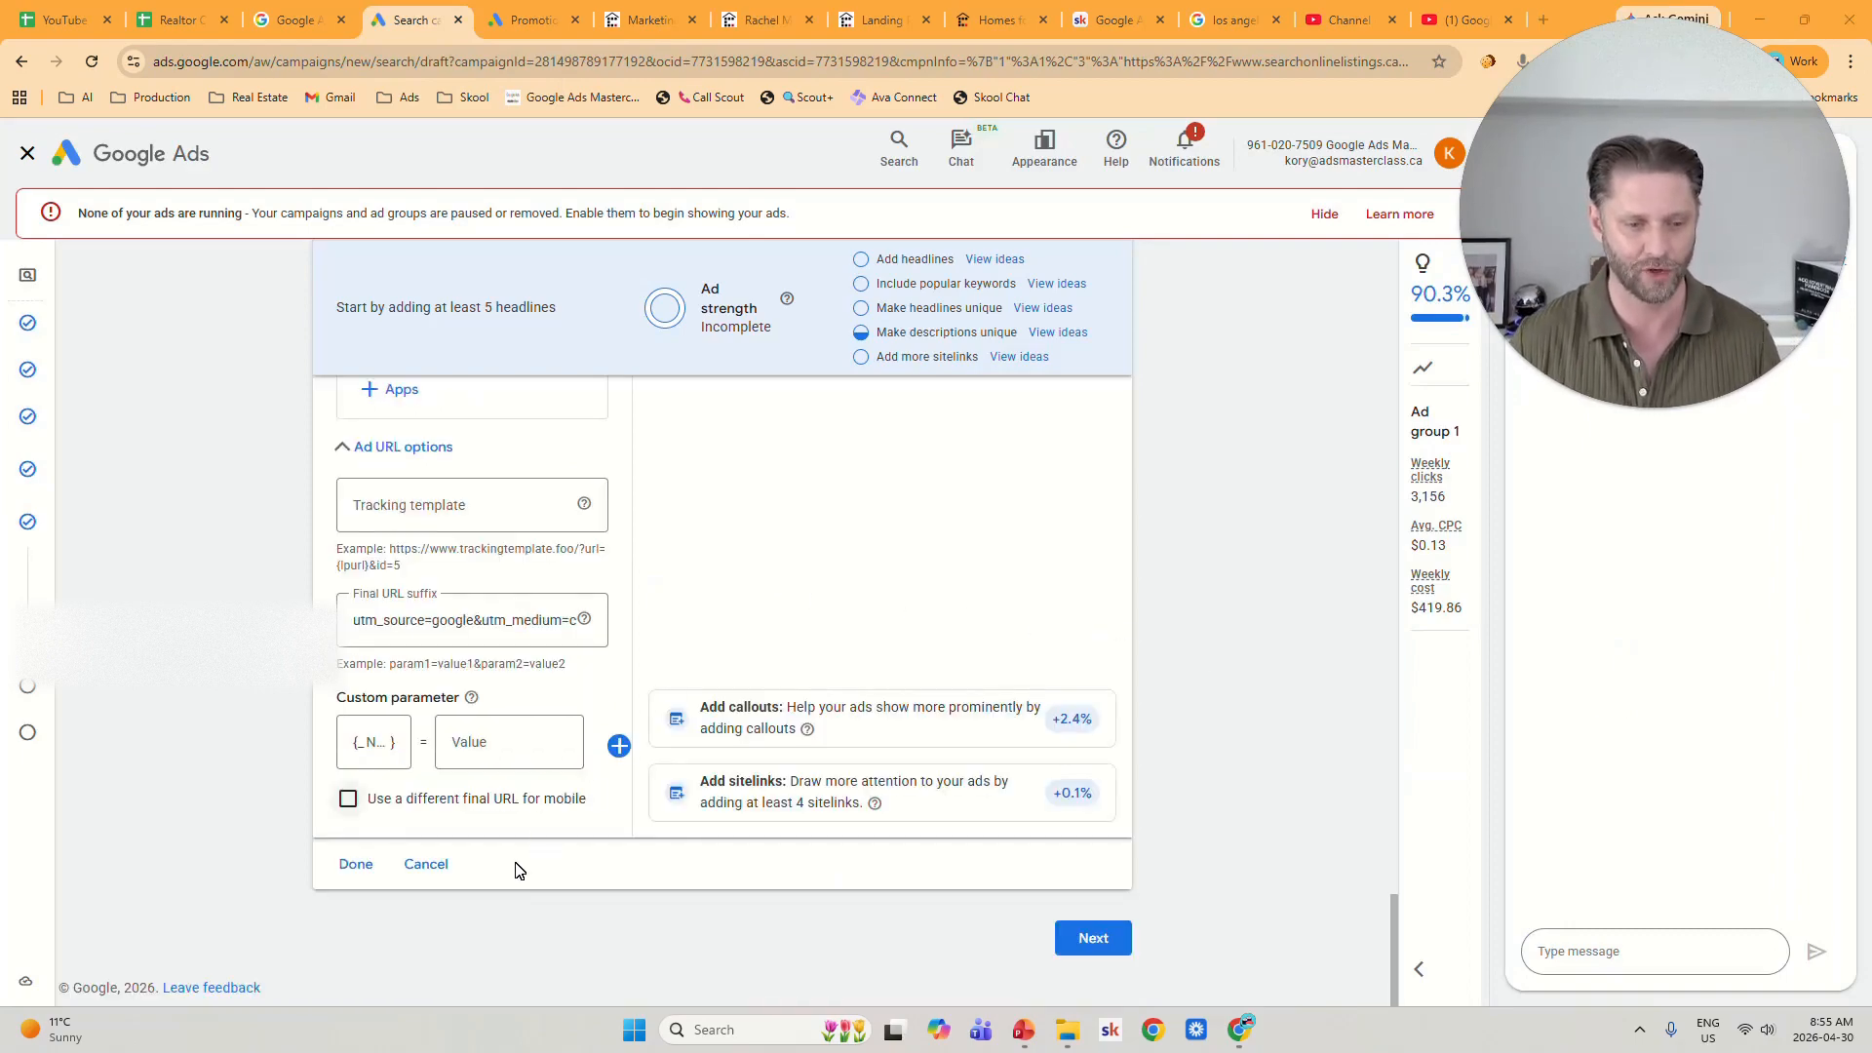
pyautogui.click(351, 871)
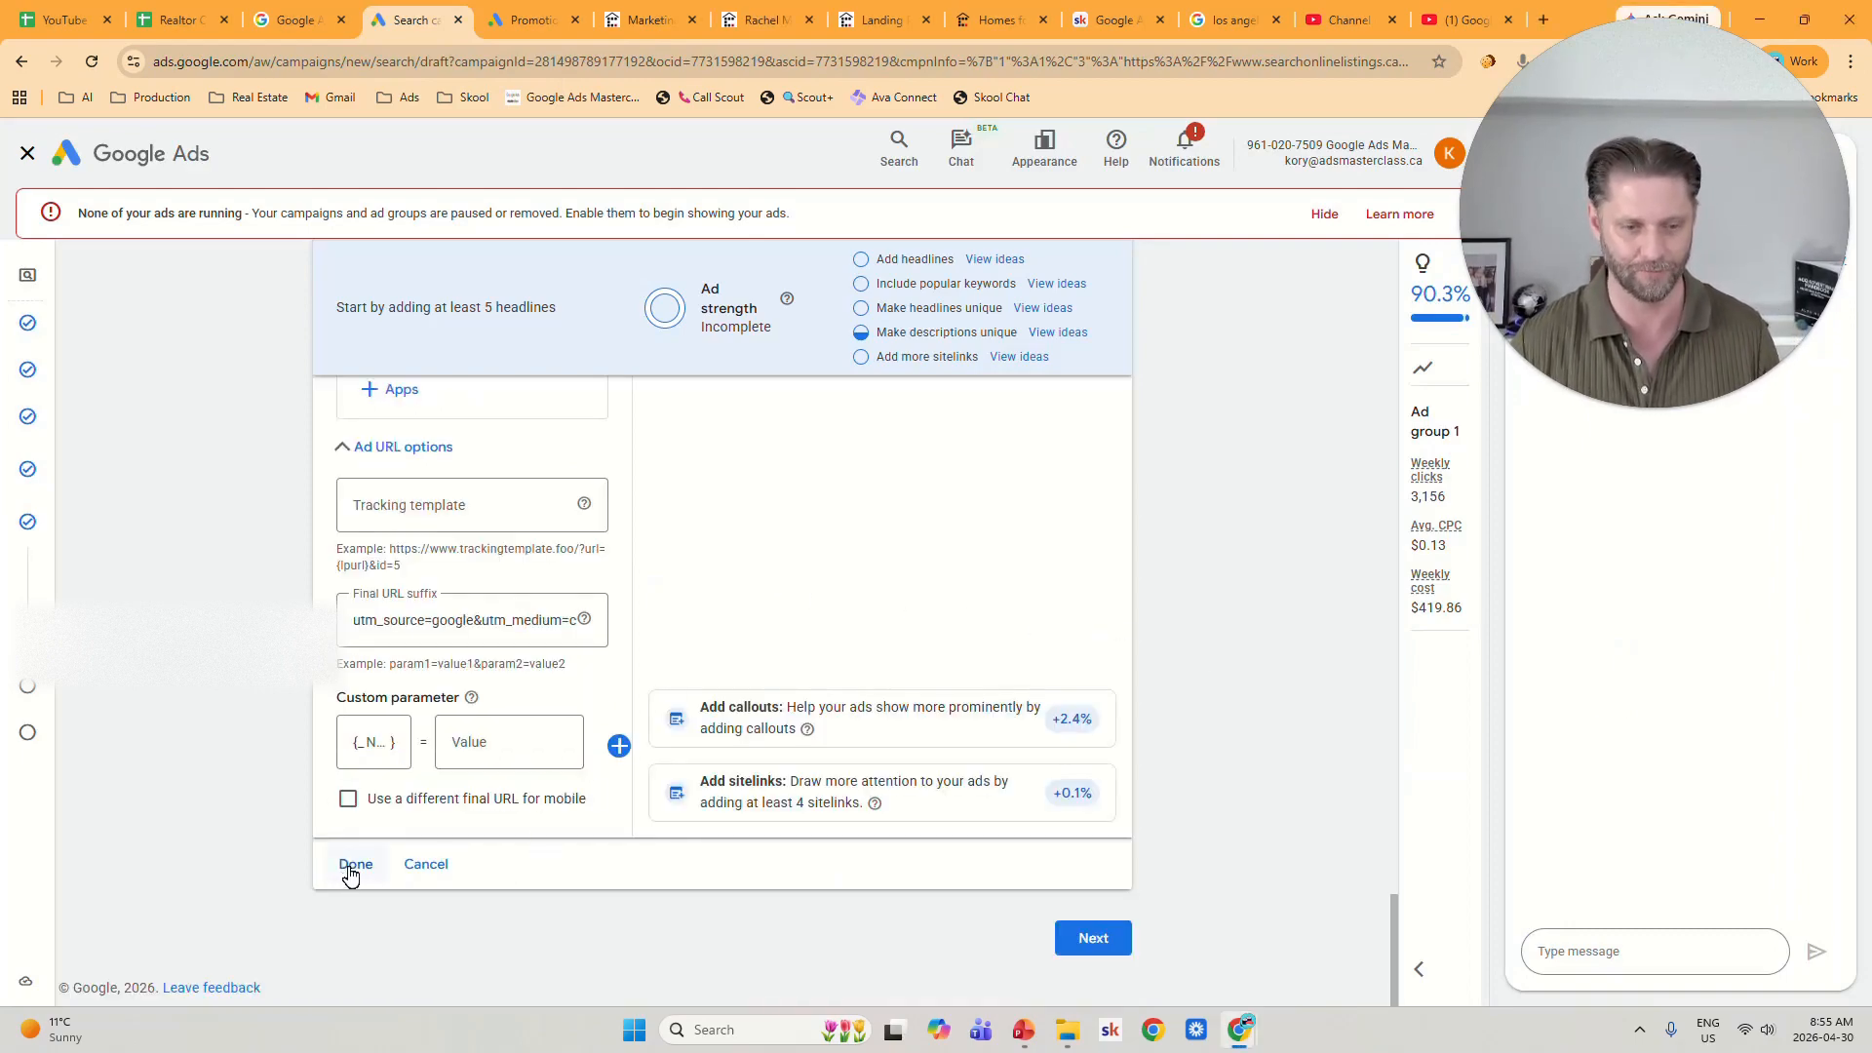
pyautogui.click(353, 867)
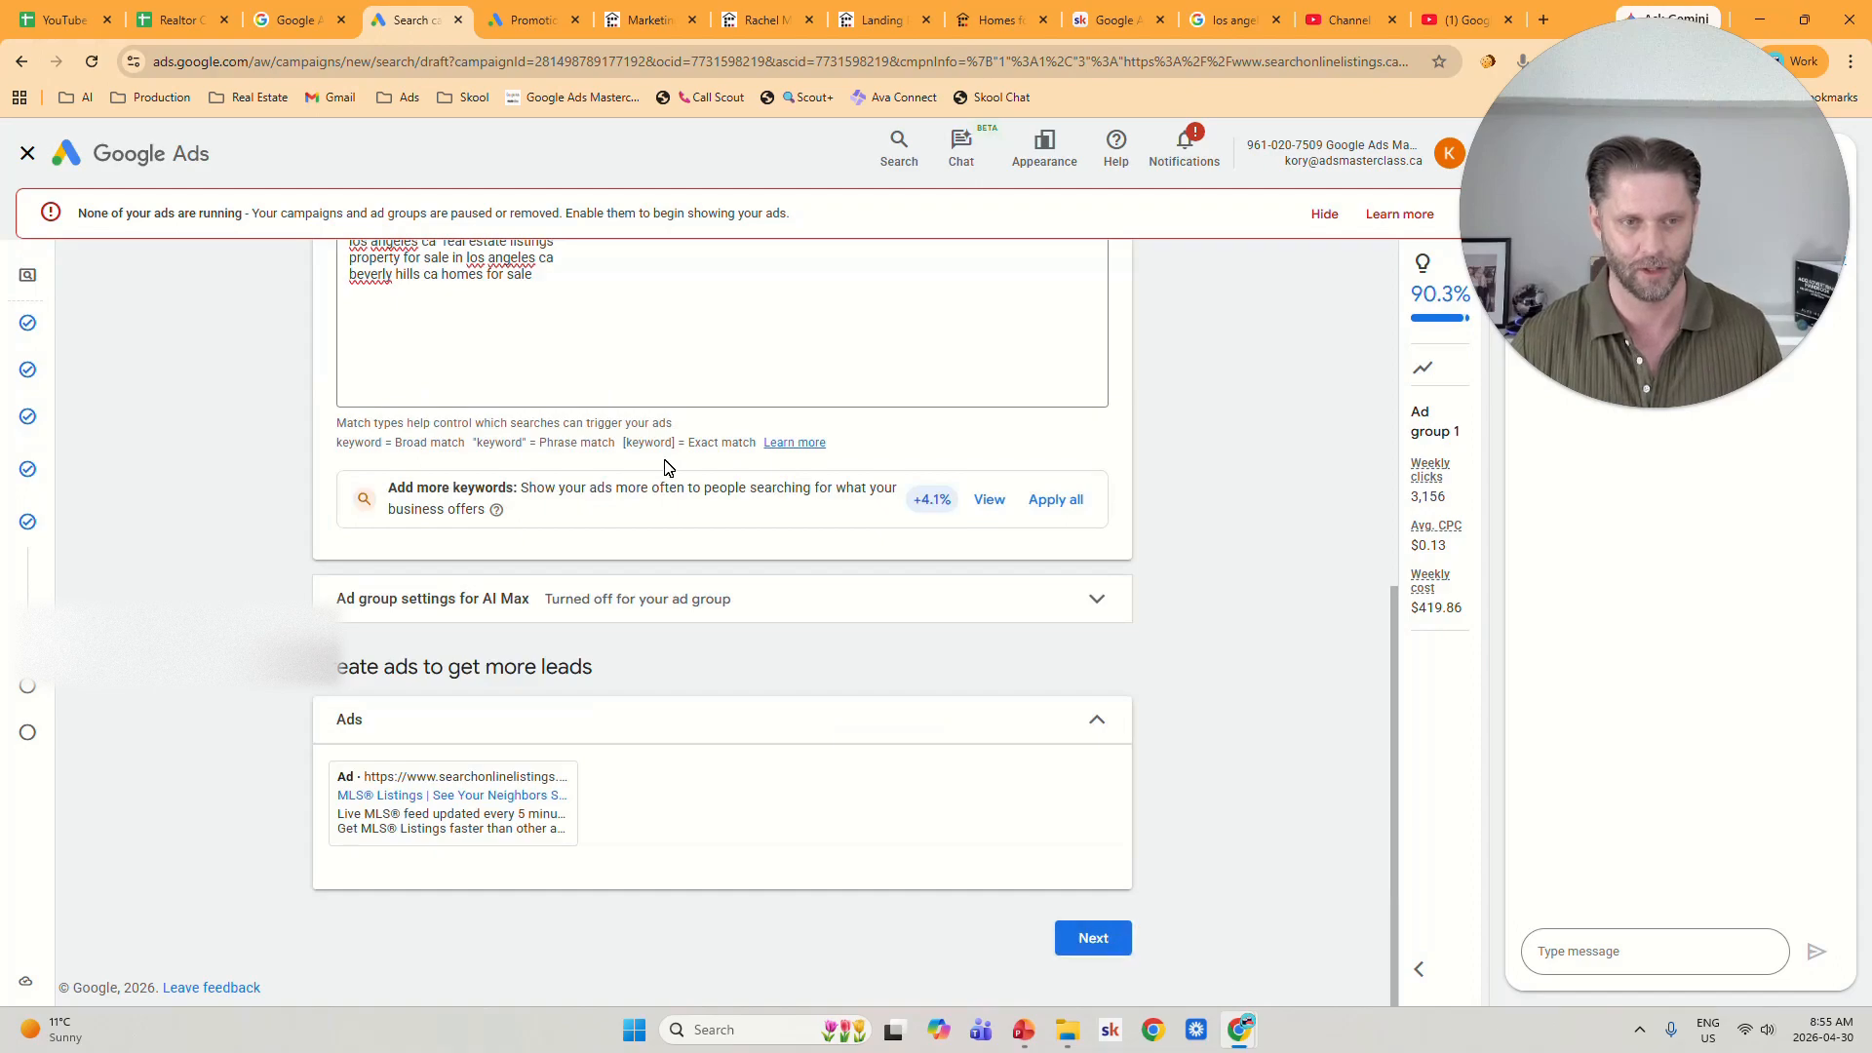
pyautogui.scroll(7, 673, 488)
pyautogui.scroll(-6, 749, 527)
pyautogui.scroll(-1, 749, 527)
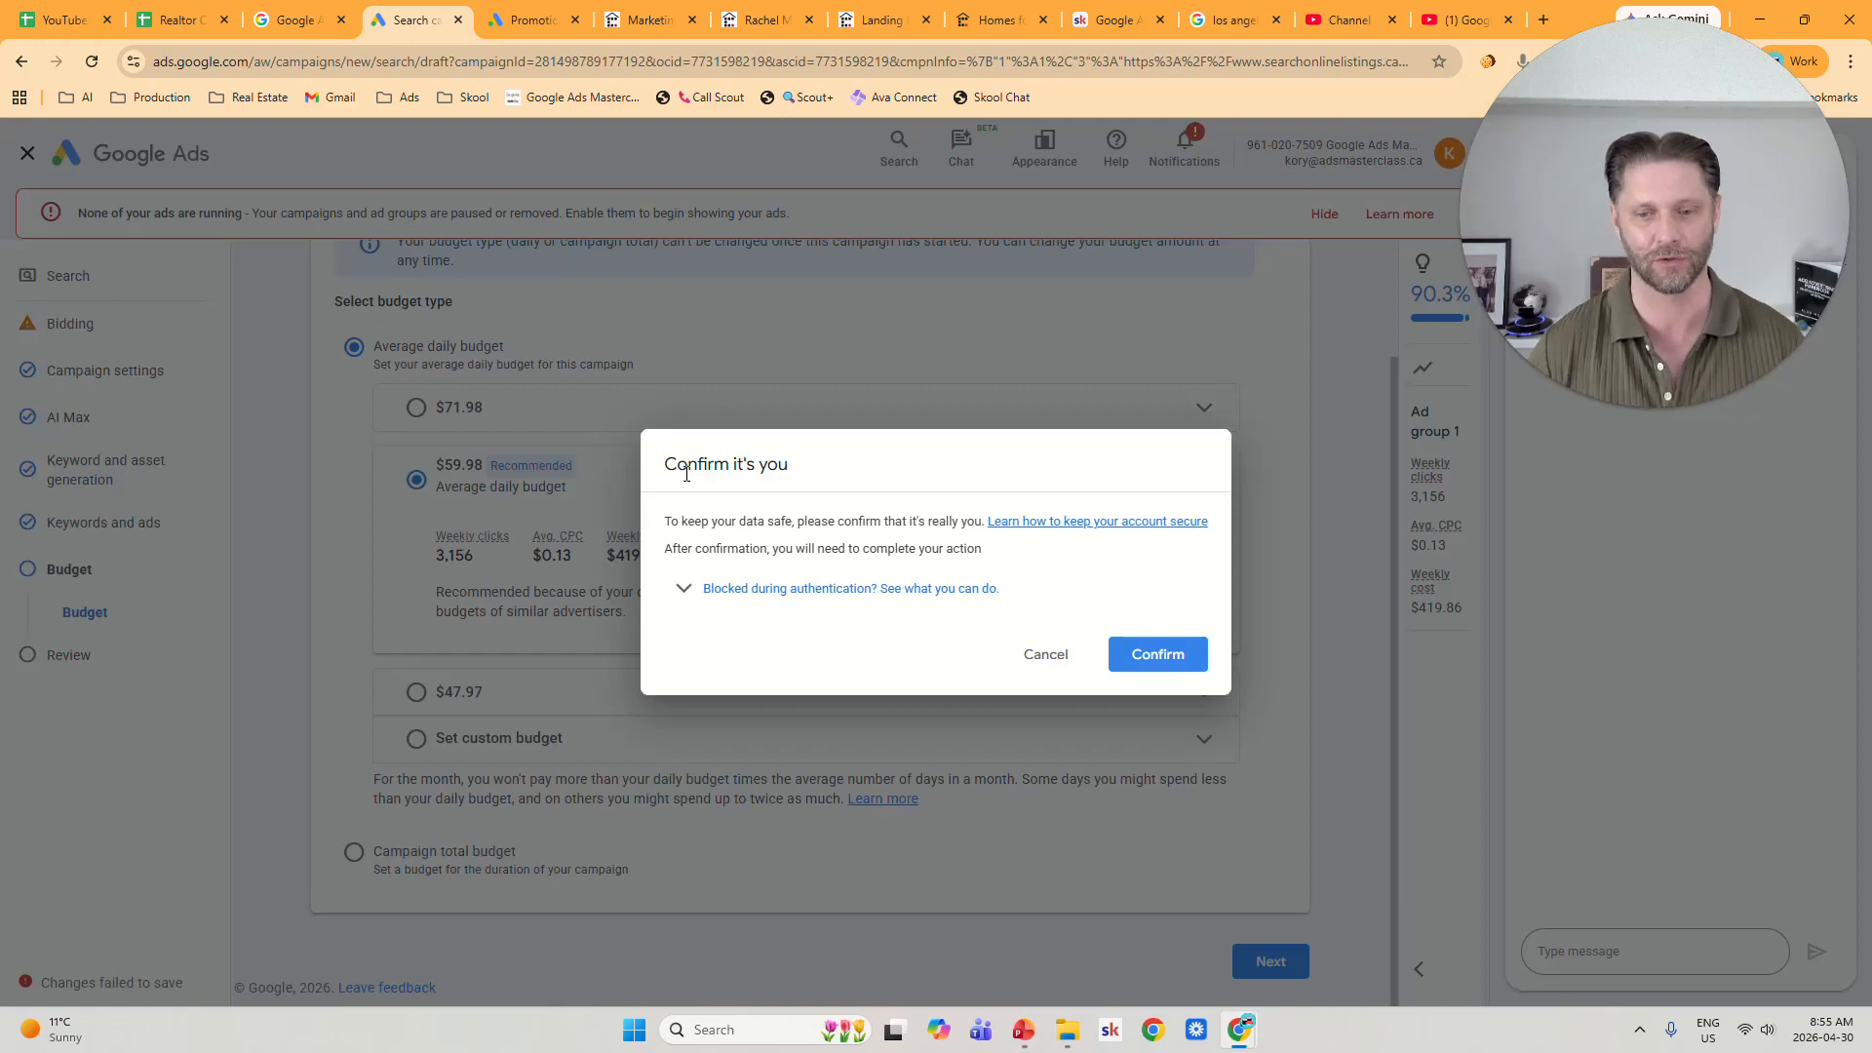
pyautogui.click(1046, 654)
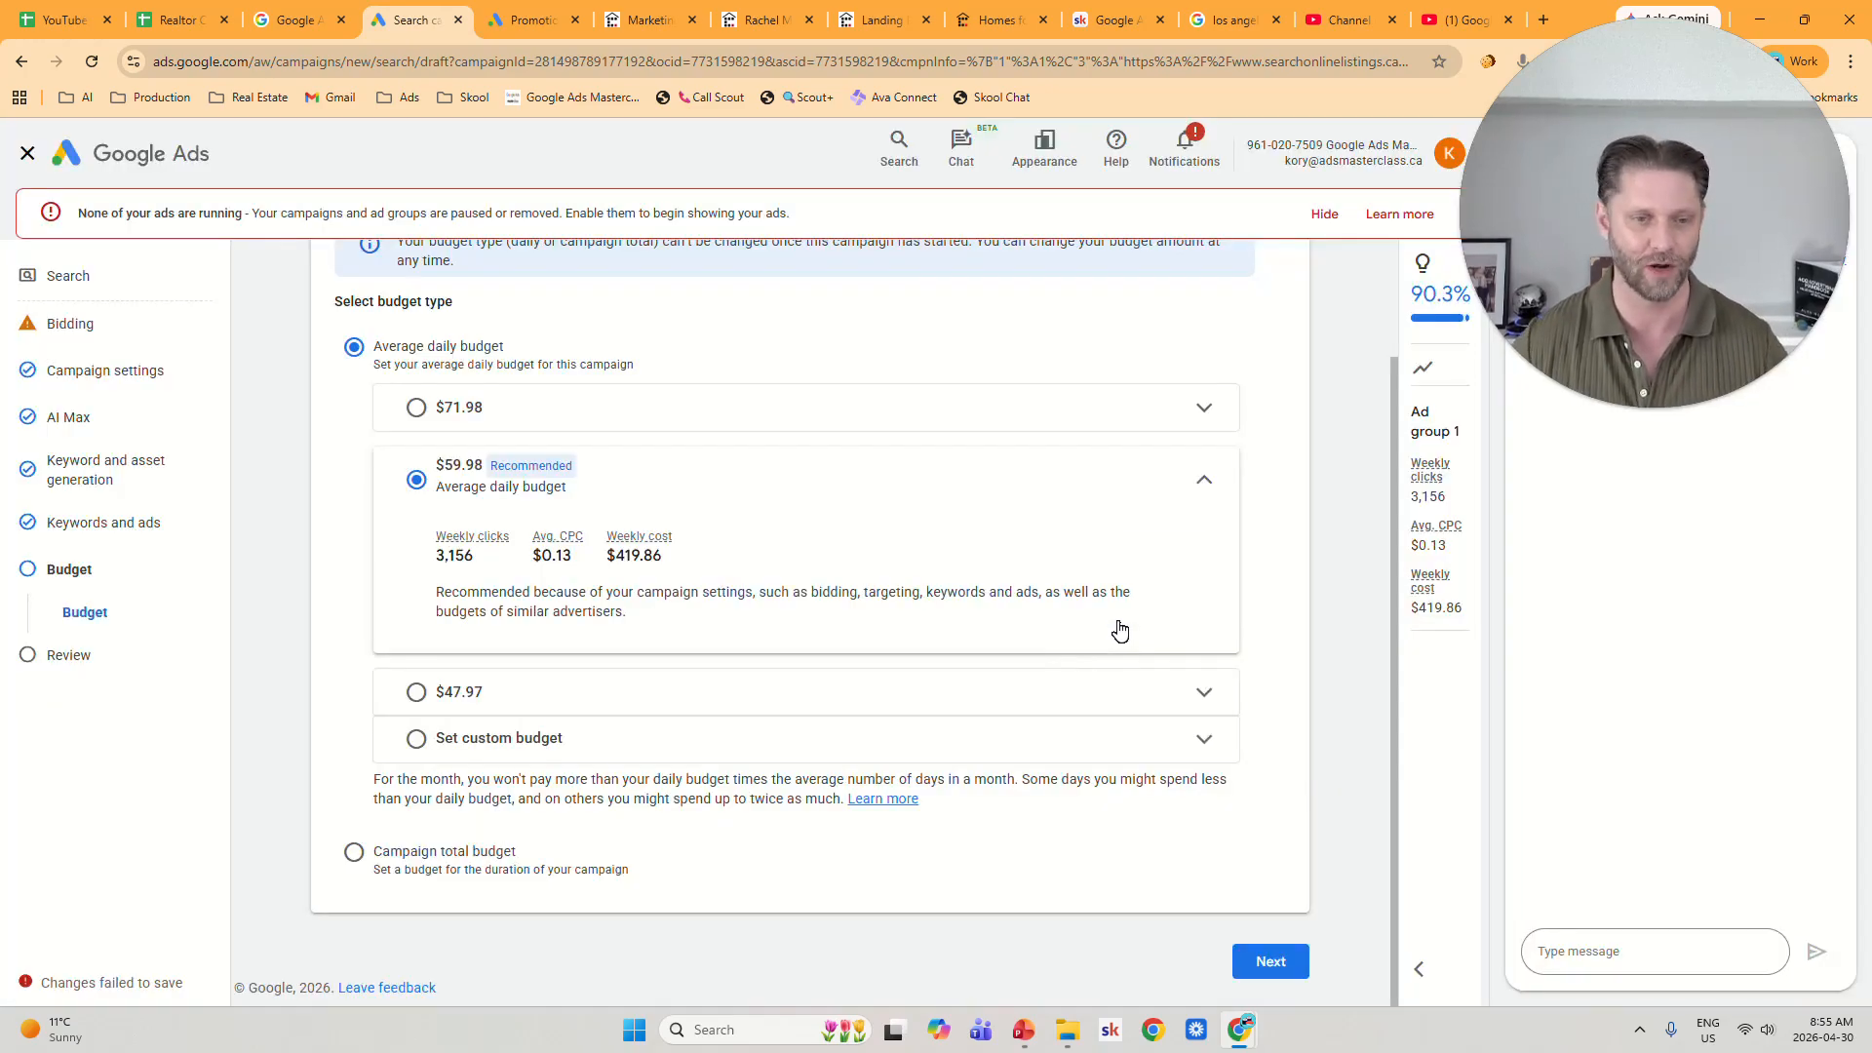
# Set a custom average daily budget of $33, continue to the campaign review and dismiss the identity confirmation.
pyautogui.click(524, 746)
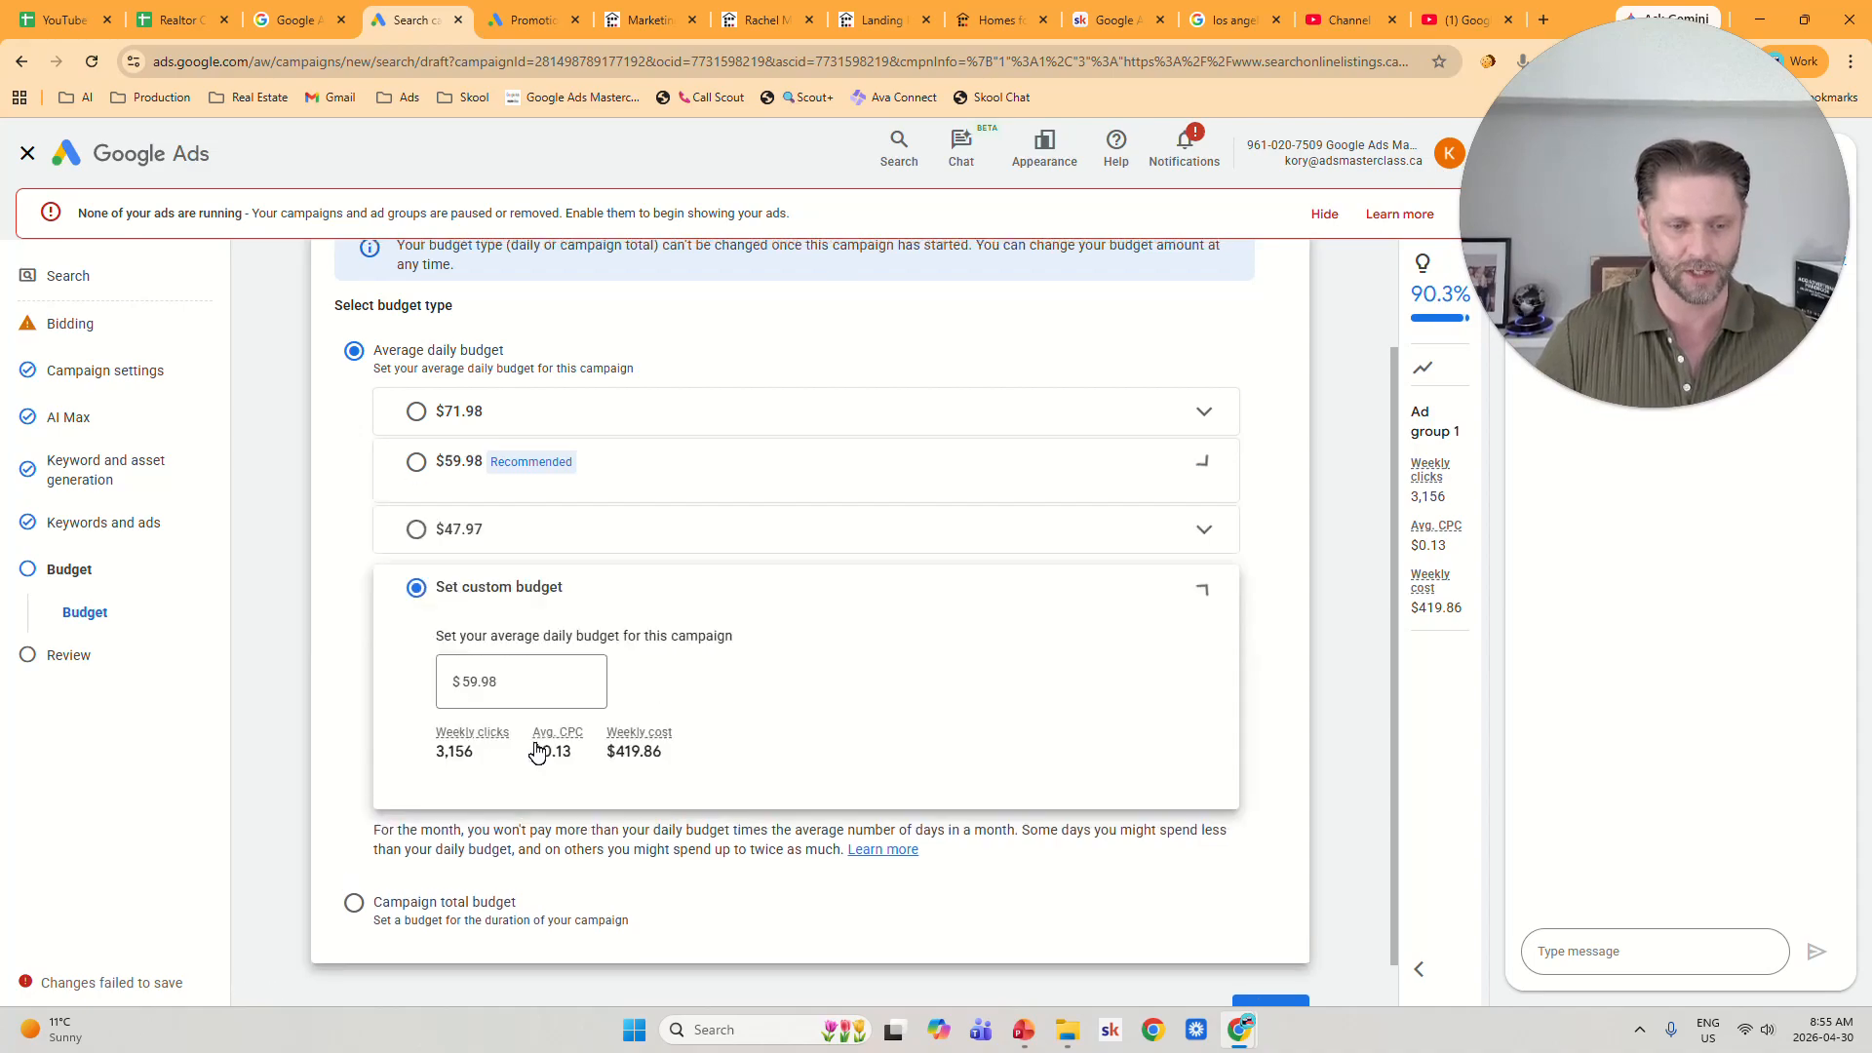
pyautogui.doubleClick(541, 660)
pyautogui.write('33')
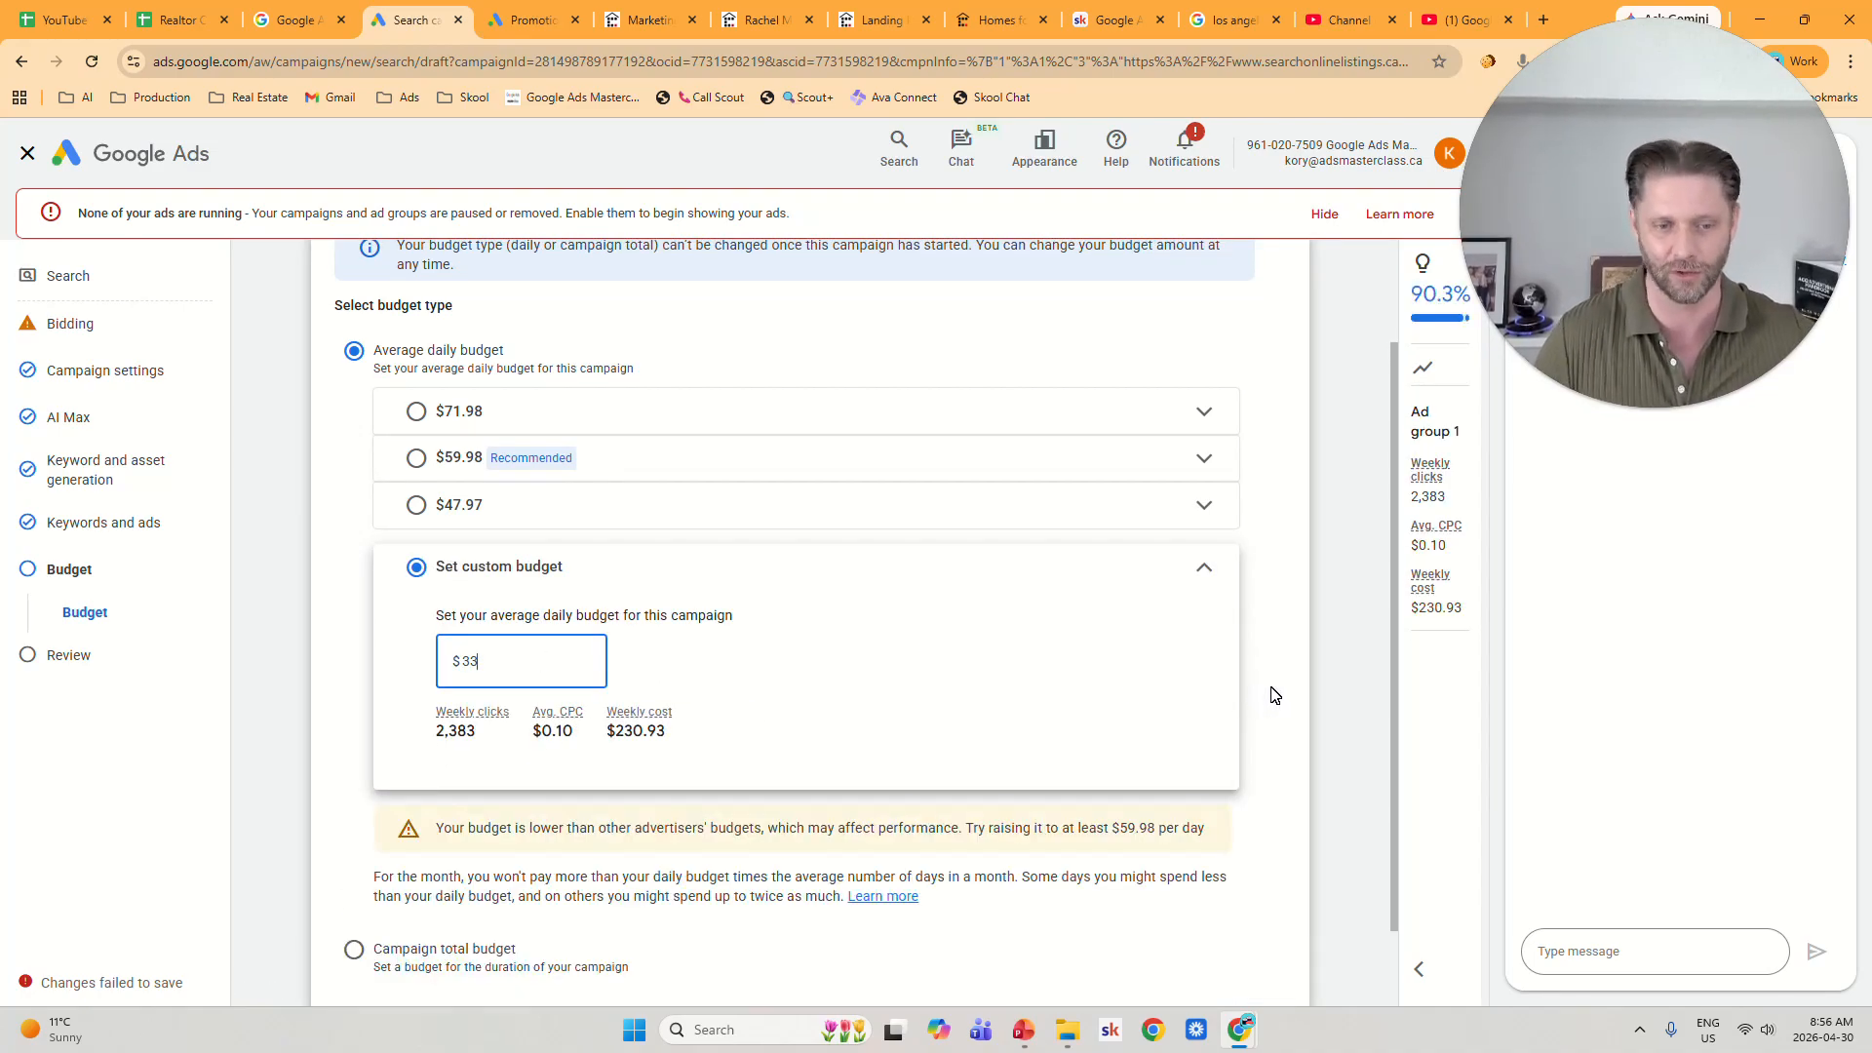
pyautogui.scroll(-1, 1277, 695)
pyautogui.click(1270, 961)
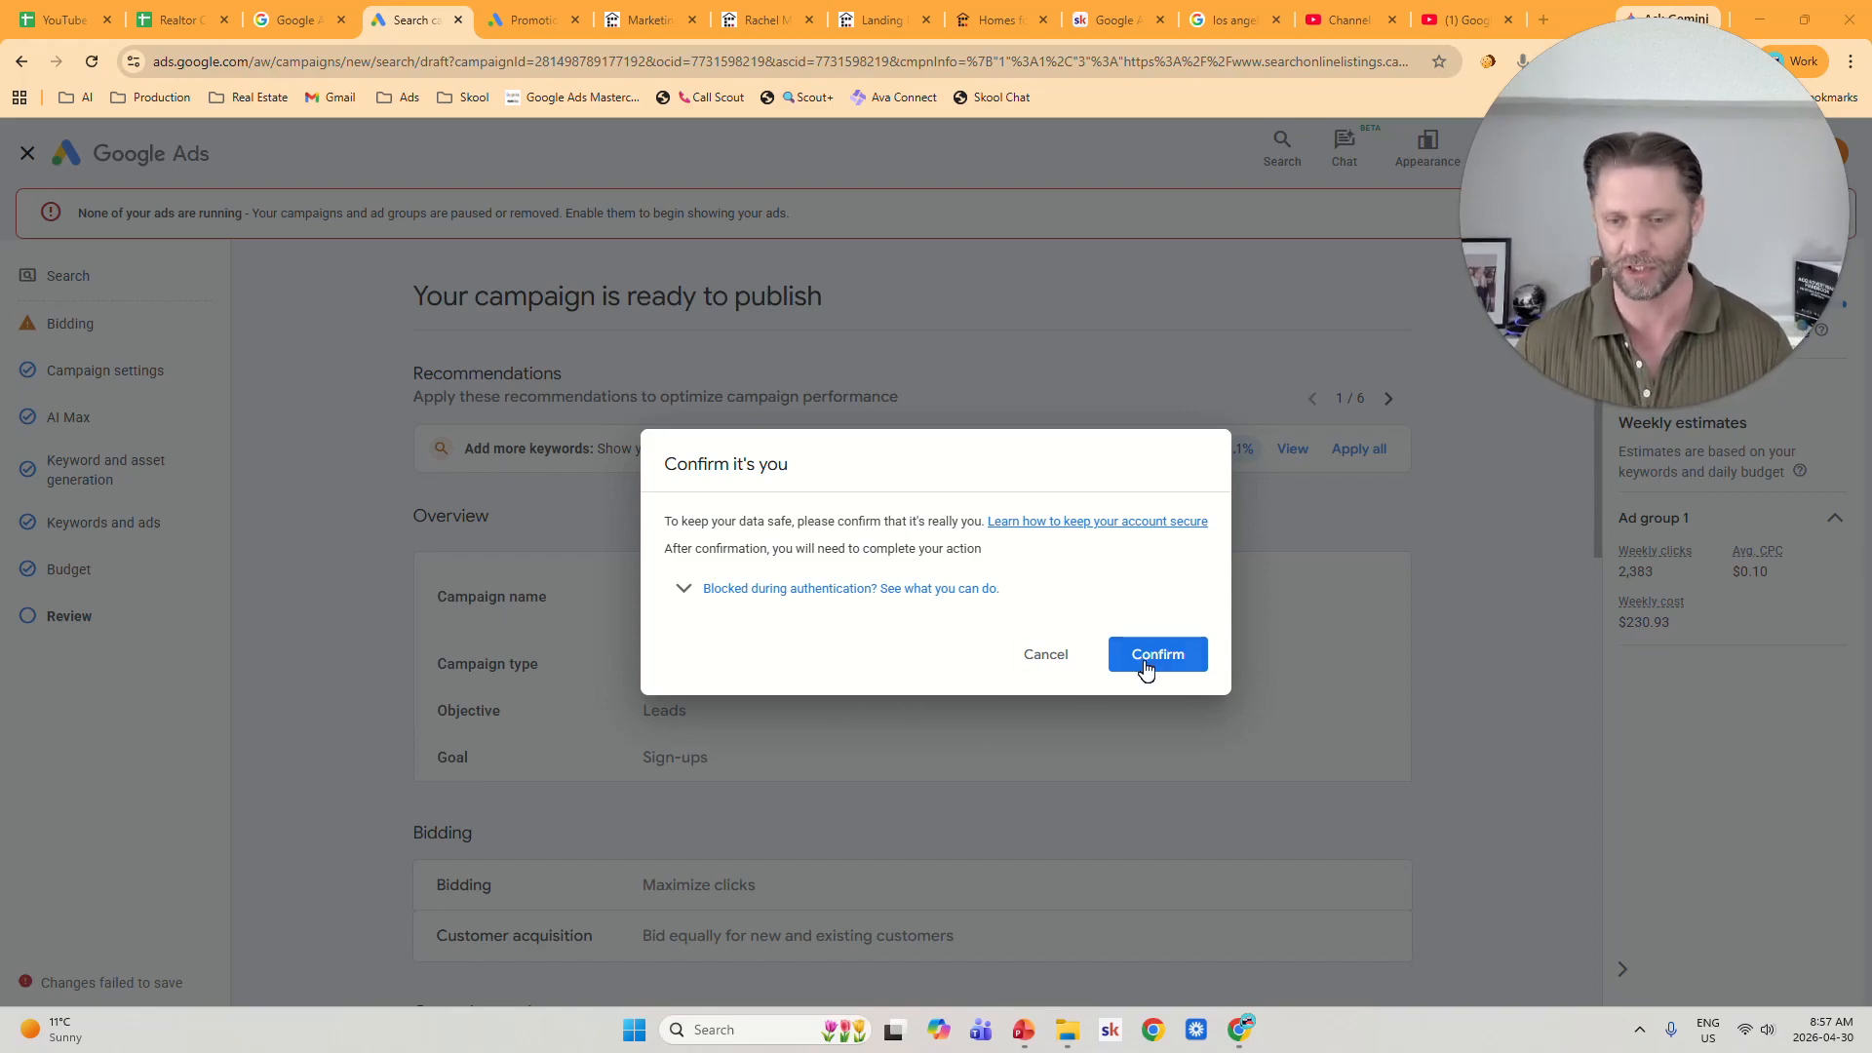
pyautogui.click(1042, 656)
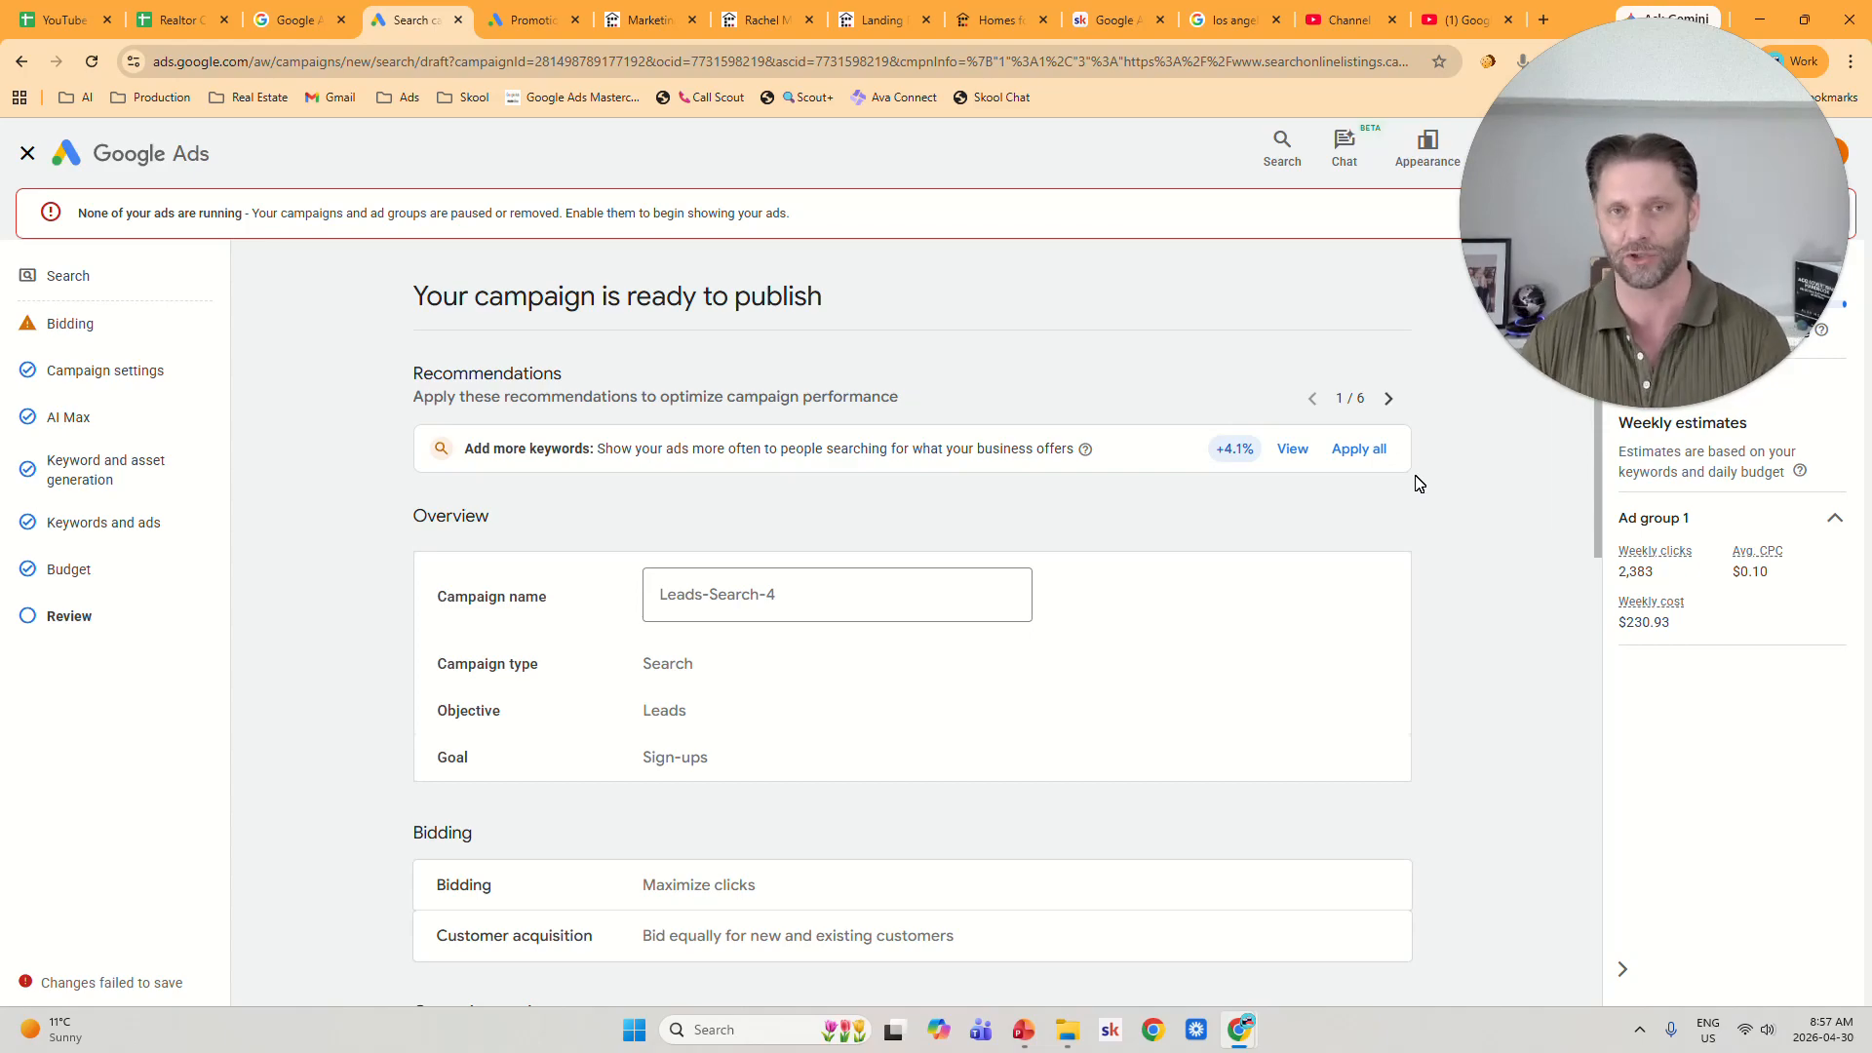
# Try to leave the campaign draft, choose to fix its errors instead of discarding, and go to the Bidding settings.
pyautogui.click(27, 154)
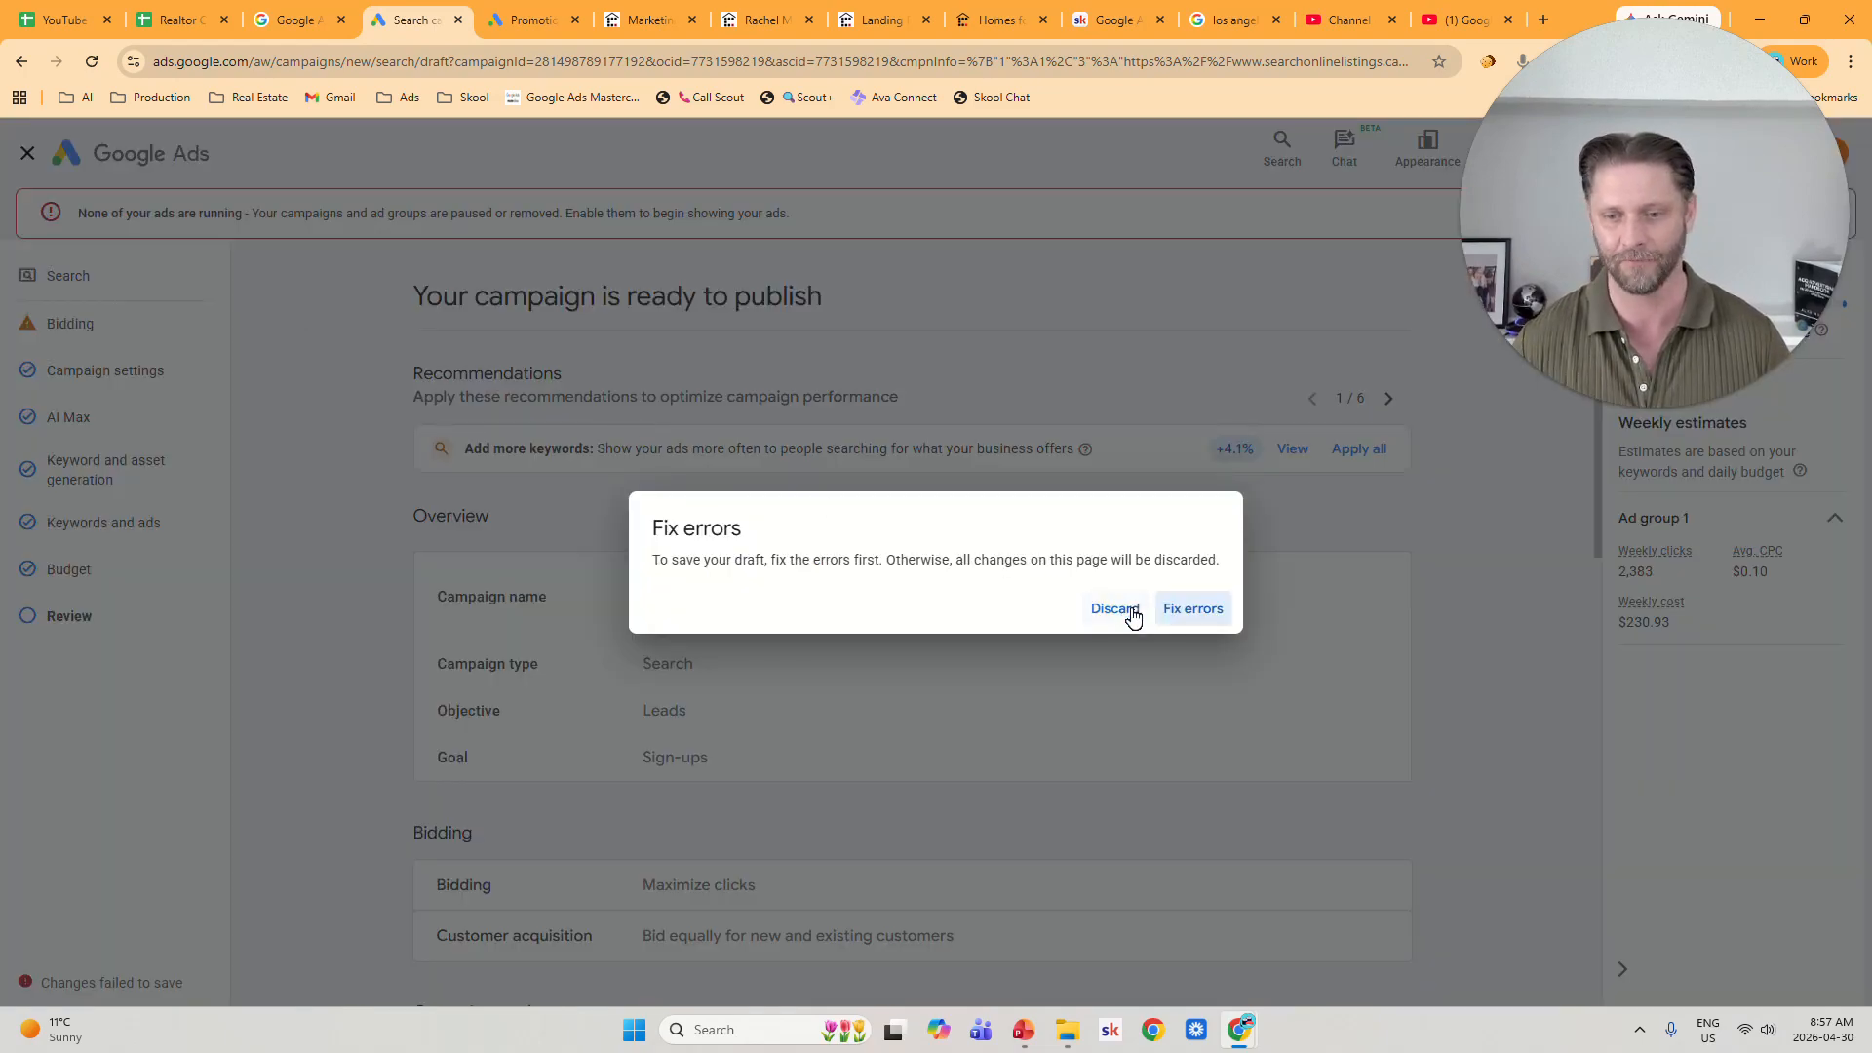
pyautogui.click(1192, 610)
pyautogui.scroll(-12, 1359, 552)
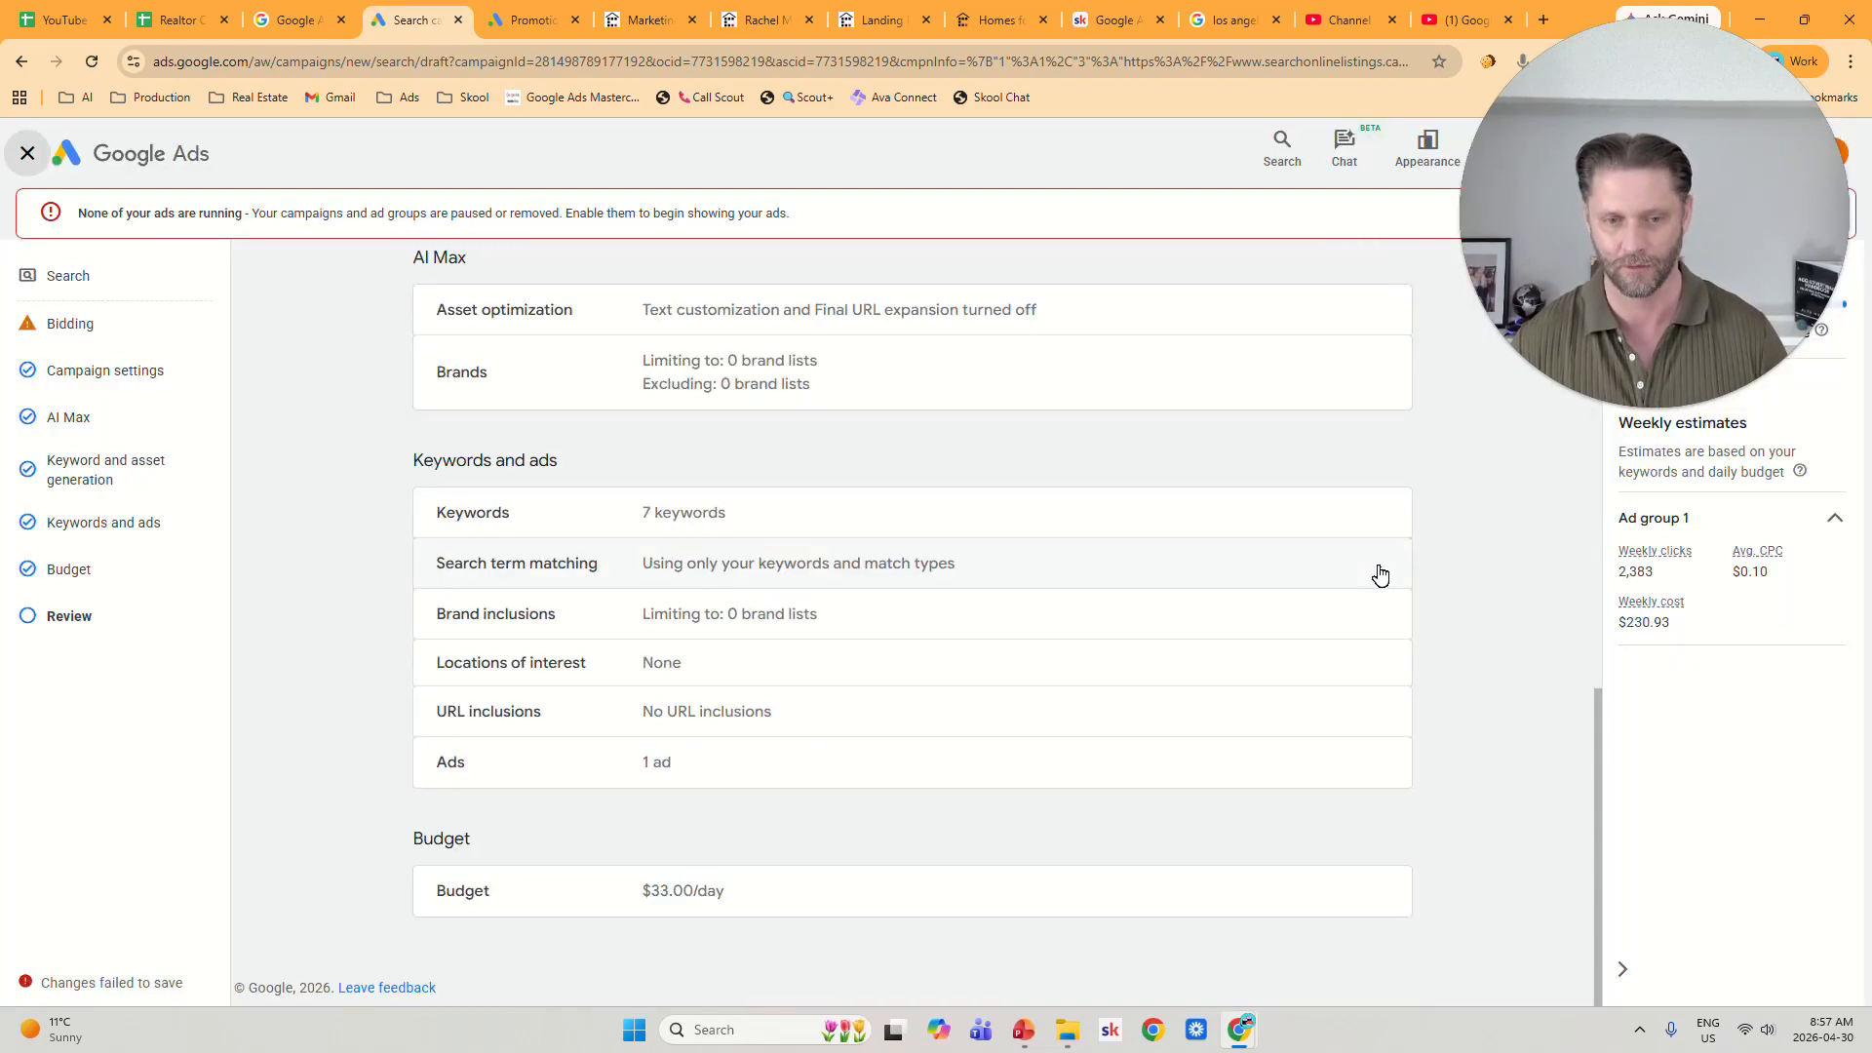
pyautogui.click(15, 291)
pyautogui.click(69, 332)
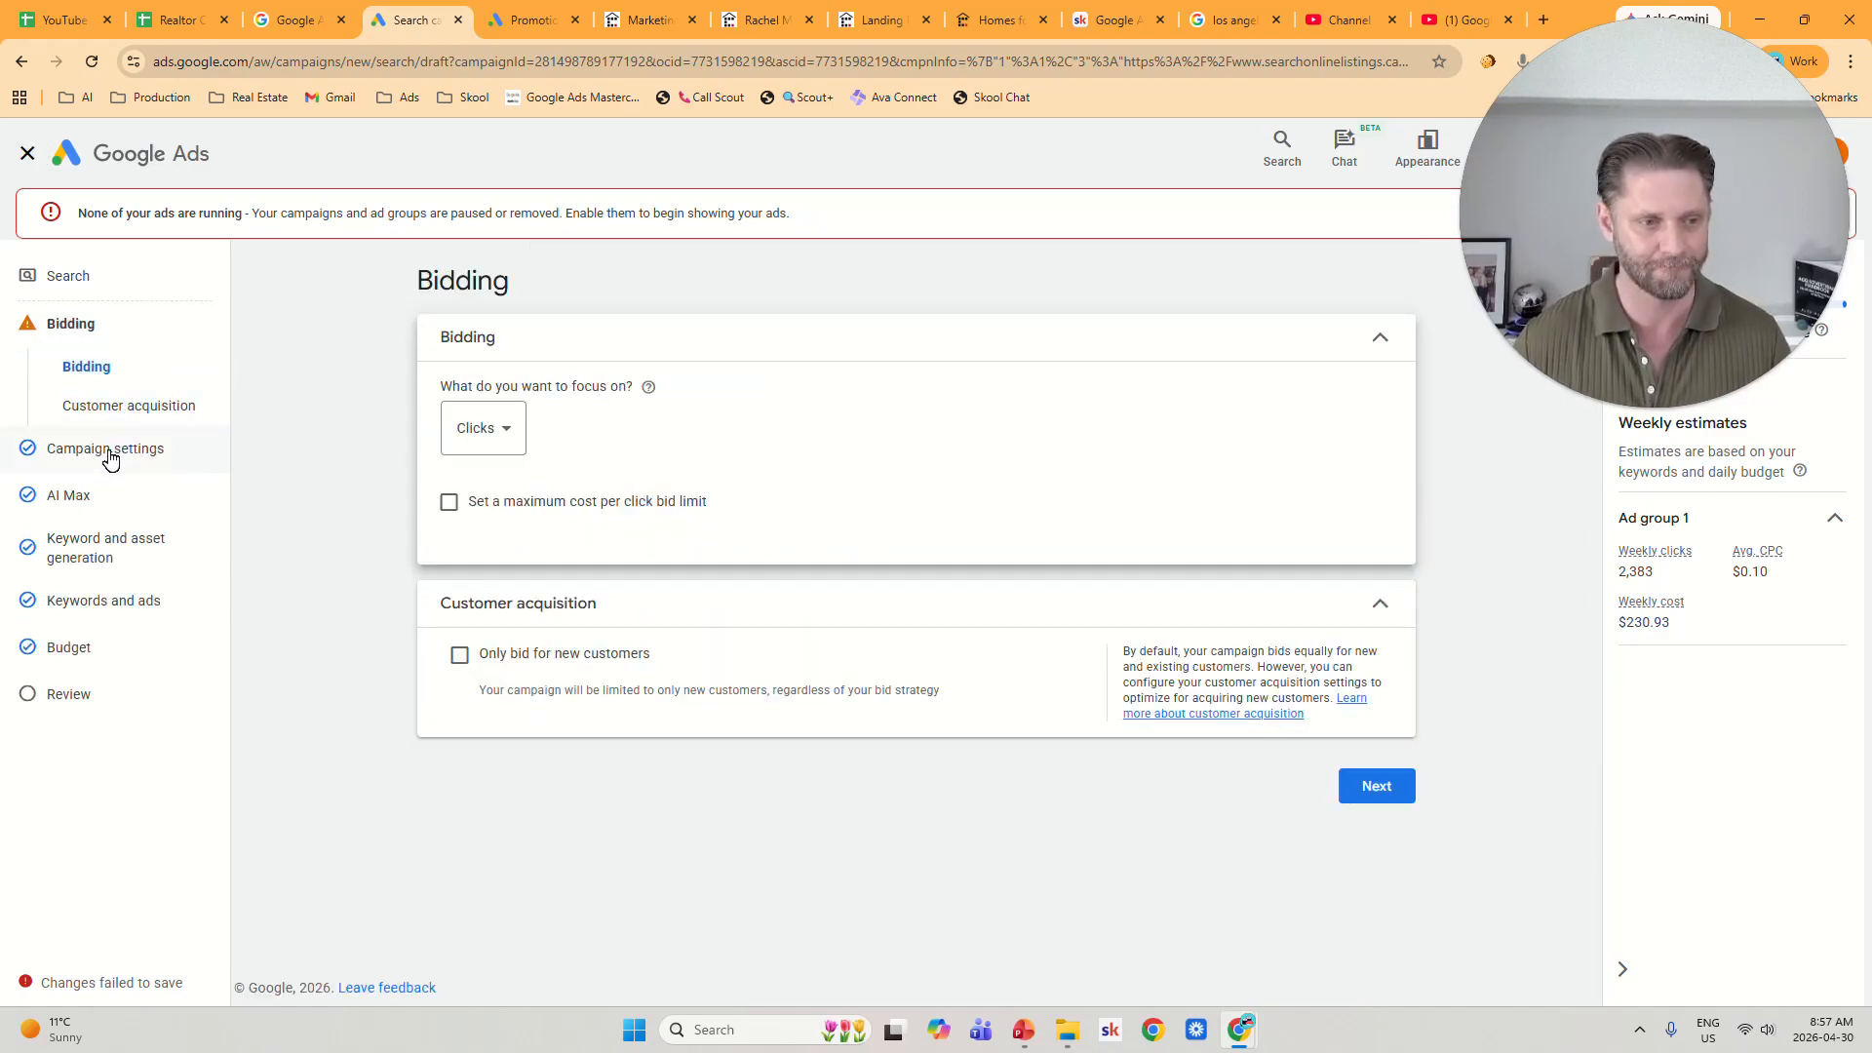
# Continue from Bidding to the campaign settings and bring up the Locations section.
pyautogui.click(1373, 794)
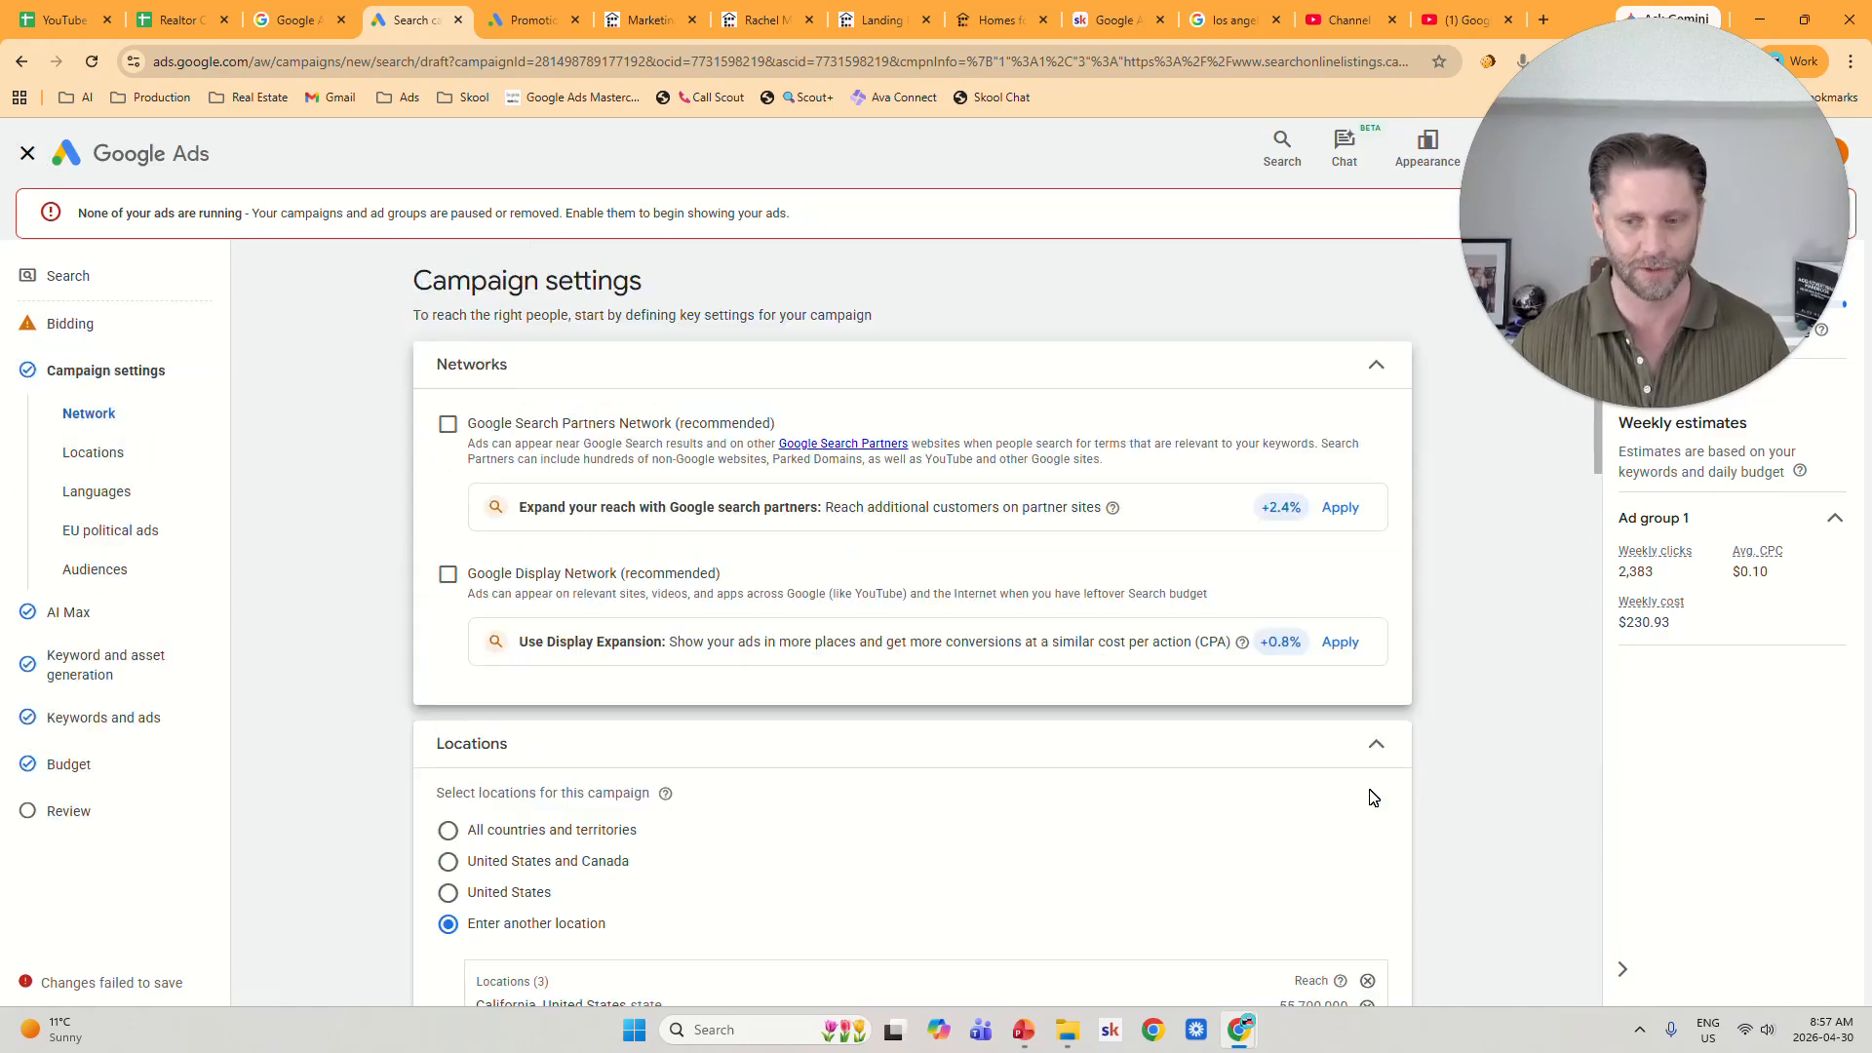
pyautogui.scroll(-6, 1417, 778)
pyautogui.scroll(1, 709, 583)
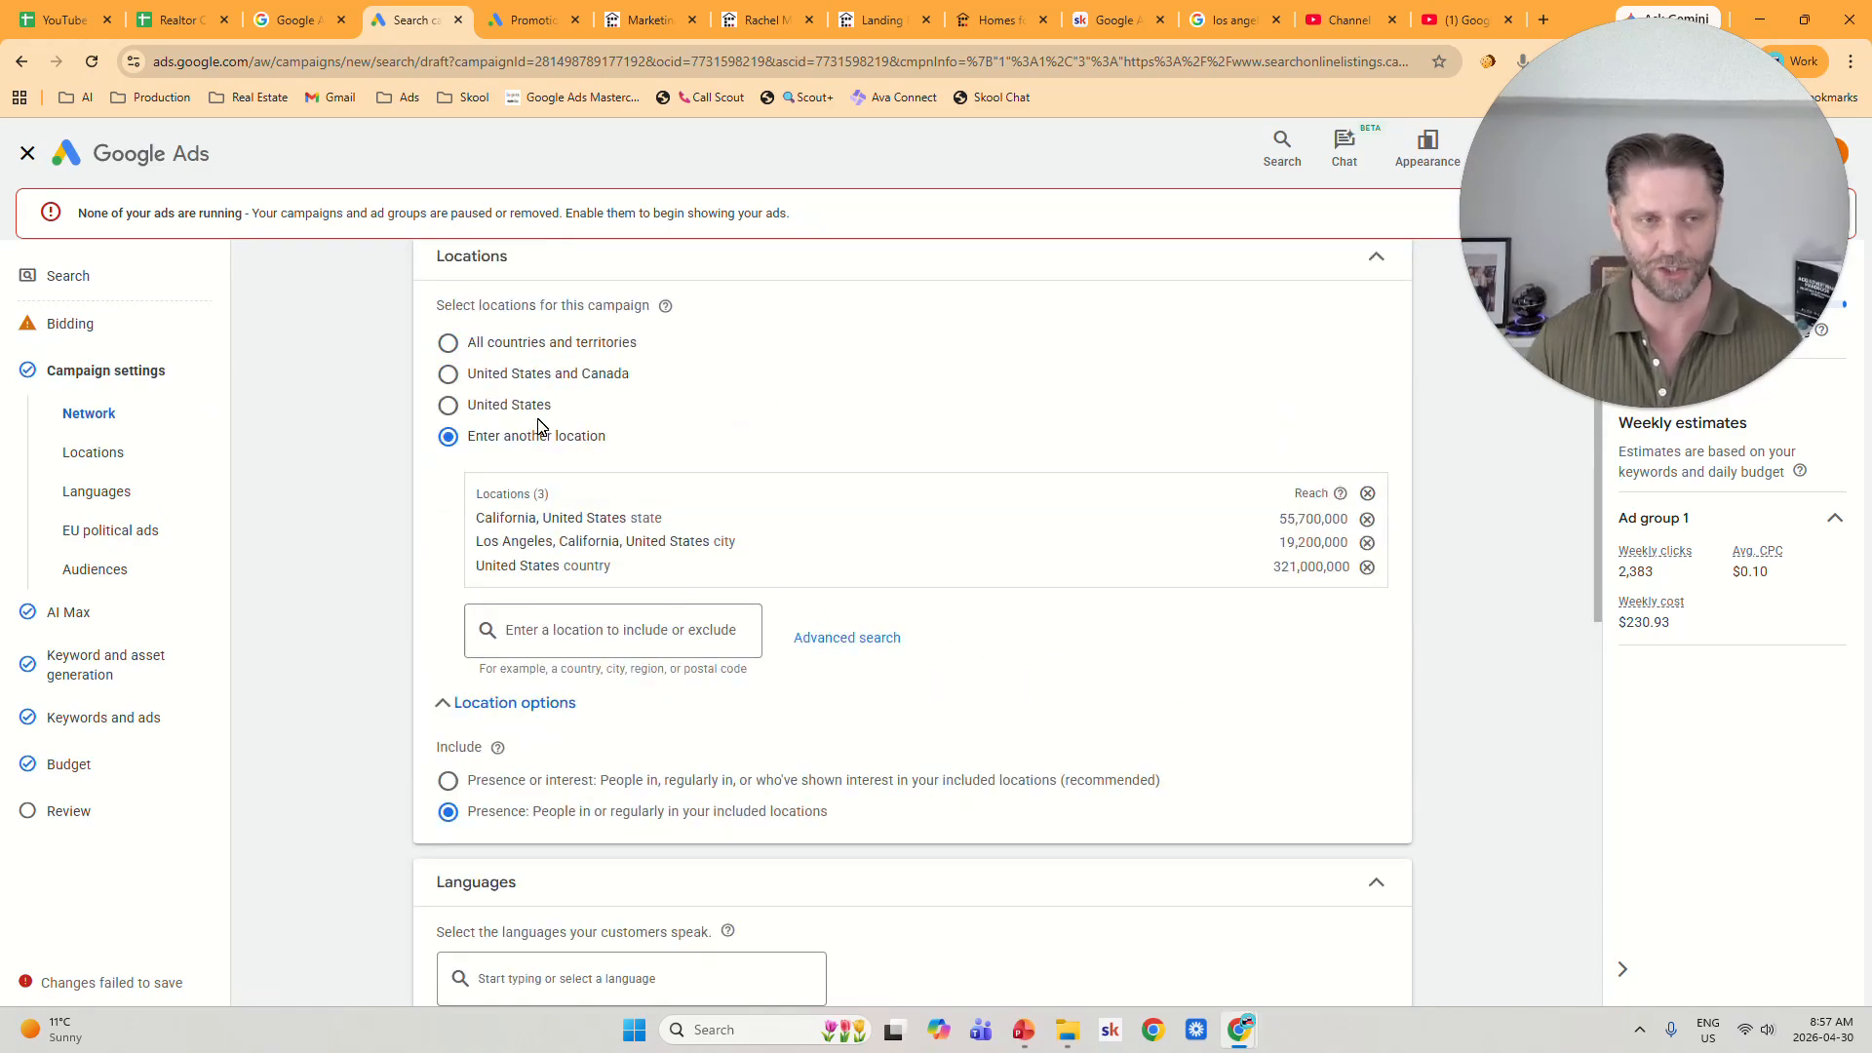
# Copy the seven location exclusions, India through Brazil, from the cheatsheet spreadsheet and return to the Google Ads campaign settings.
pyautogui.hotkey('ctrl', '2')
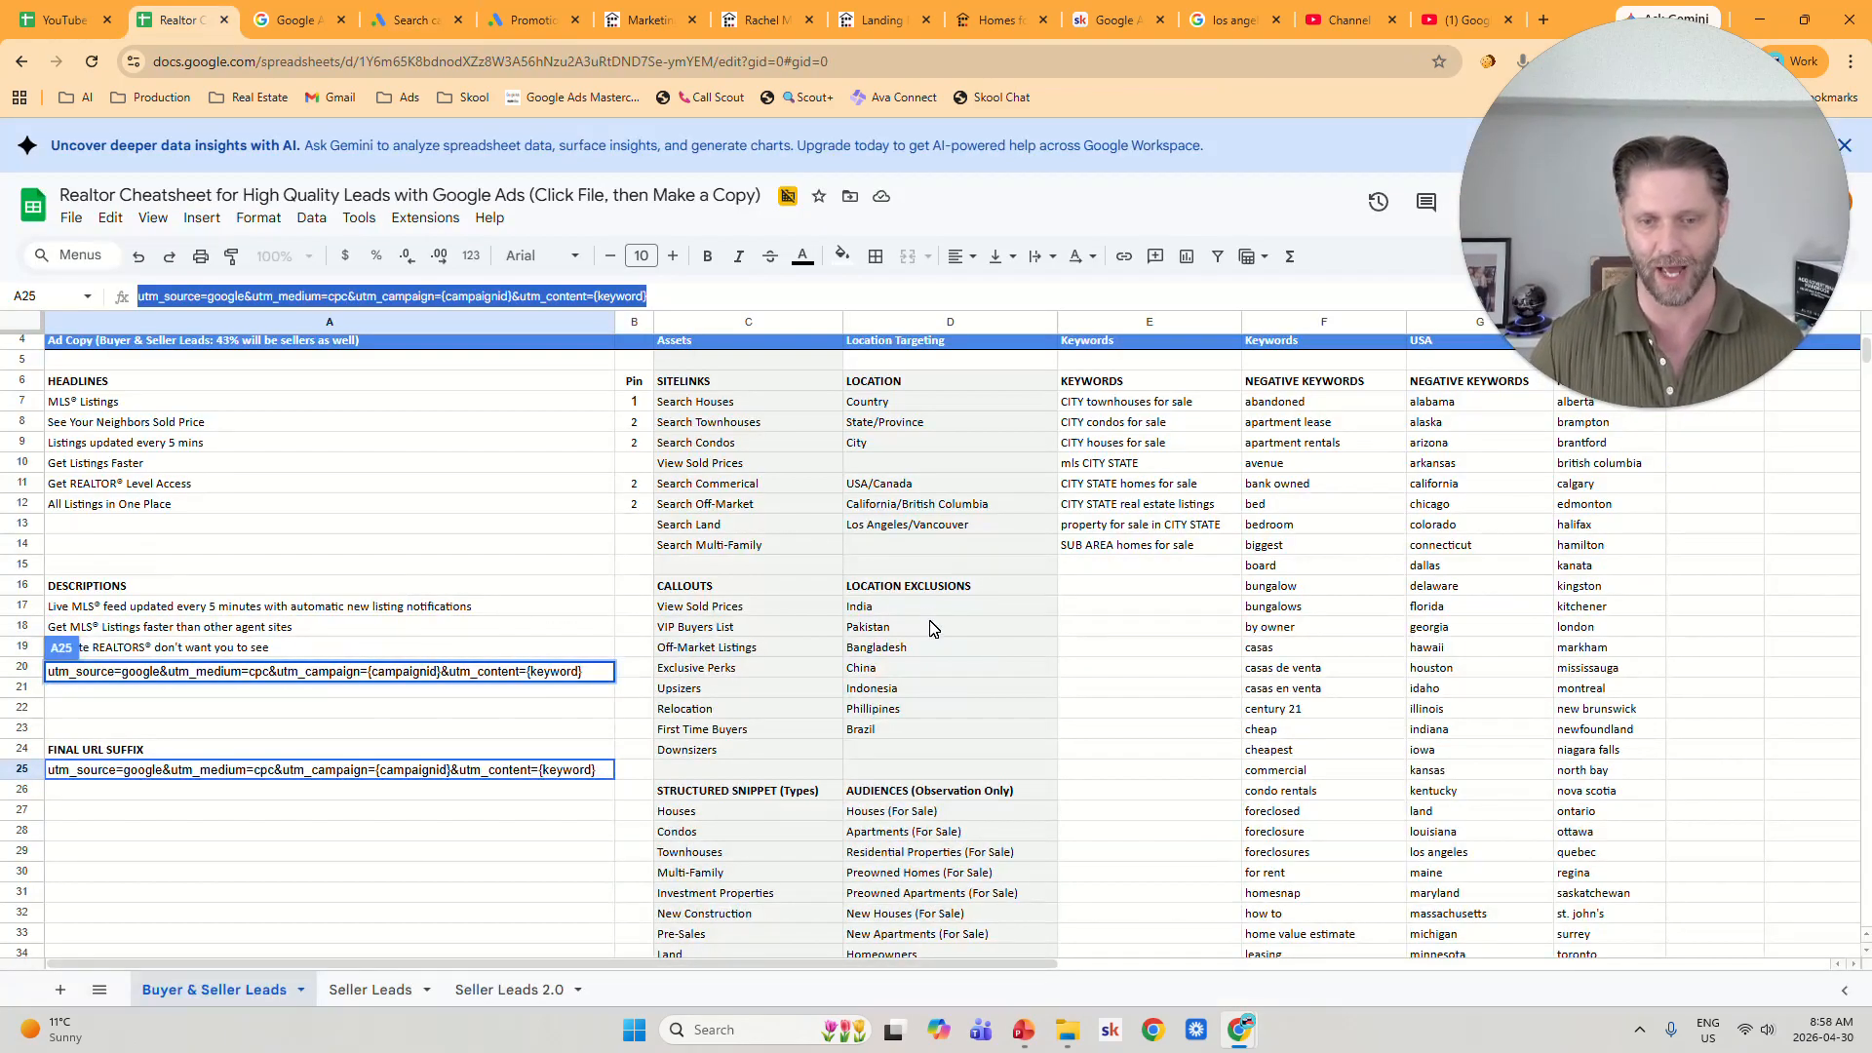
pyautogui.click(942, 614)
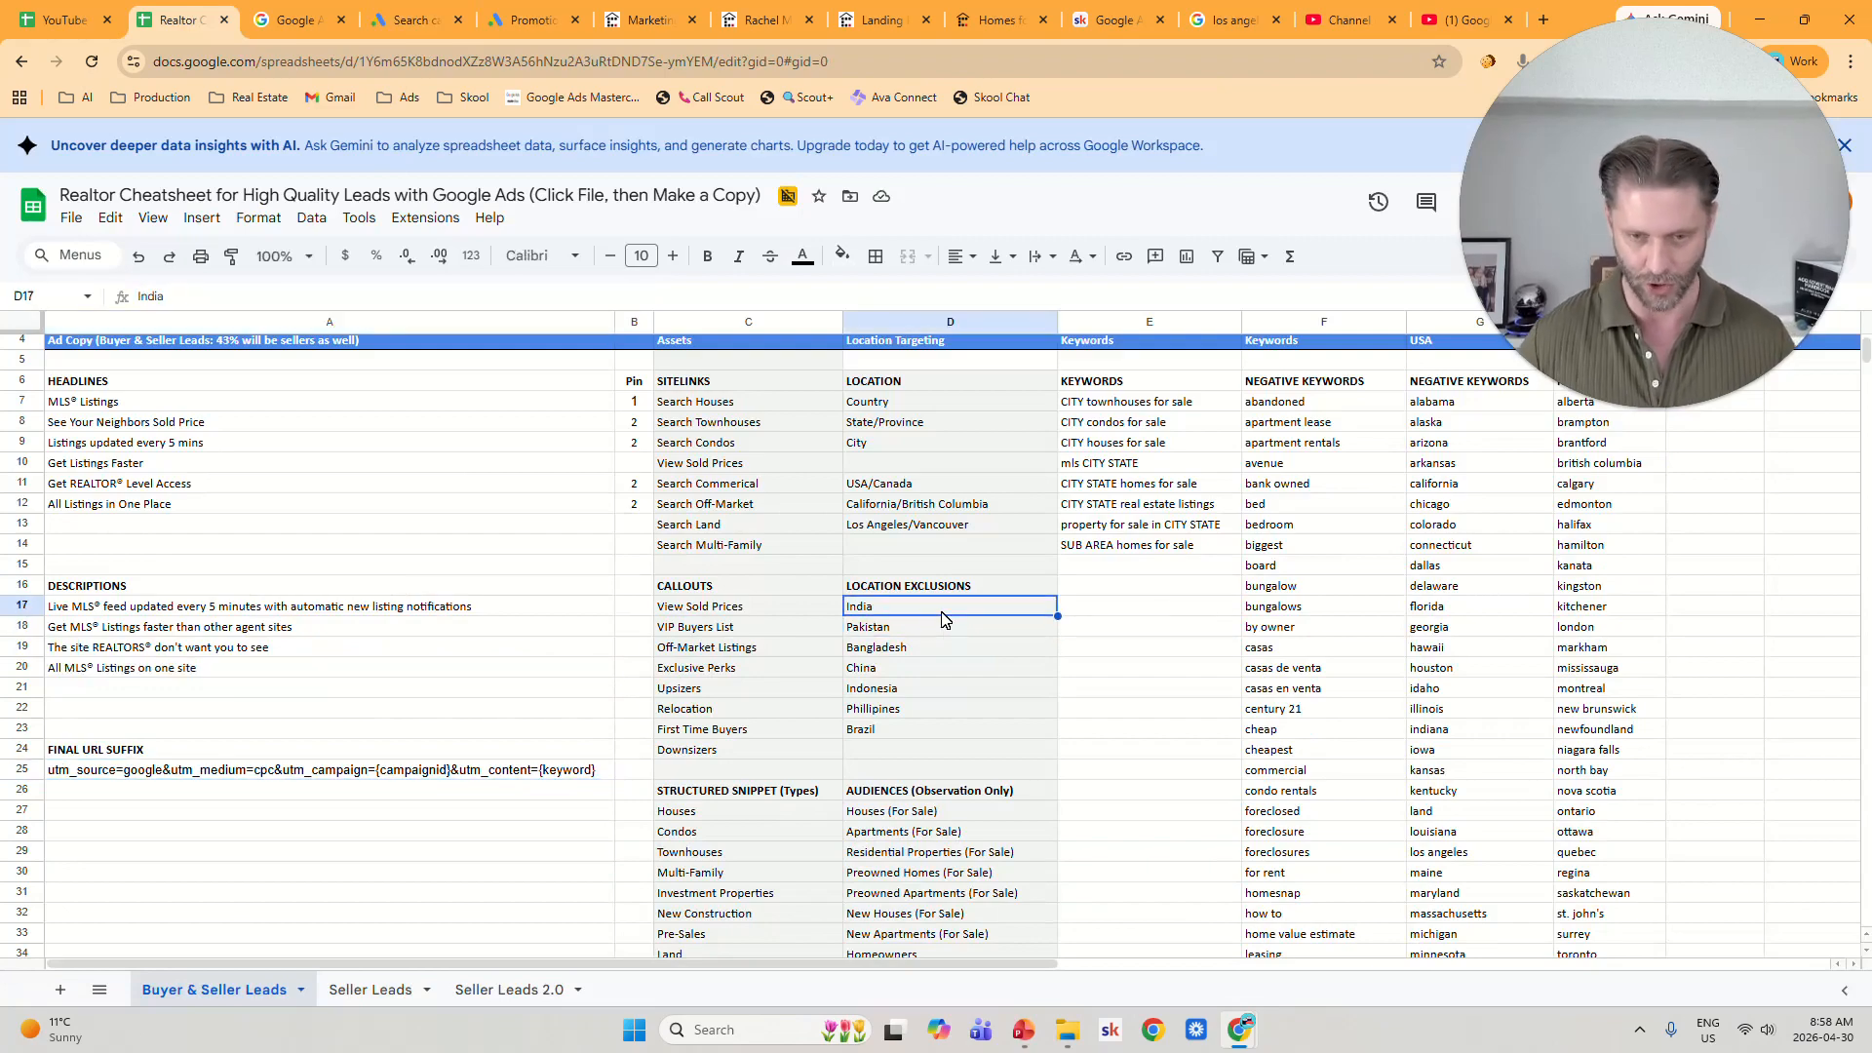
pyautogui.hotkey('shift', 'Down')
pyautogui.hotkey('shift', 'Down')
pyautogui.hotkey('shift', 'Down')
pyautogui.hotkey('shift', 'Down')
pyautogui.hotkey('shift', 'Down')
pyautogui.hotkey('shift', 'Down')
pyautogui.hotkey('ctrl', 'c')
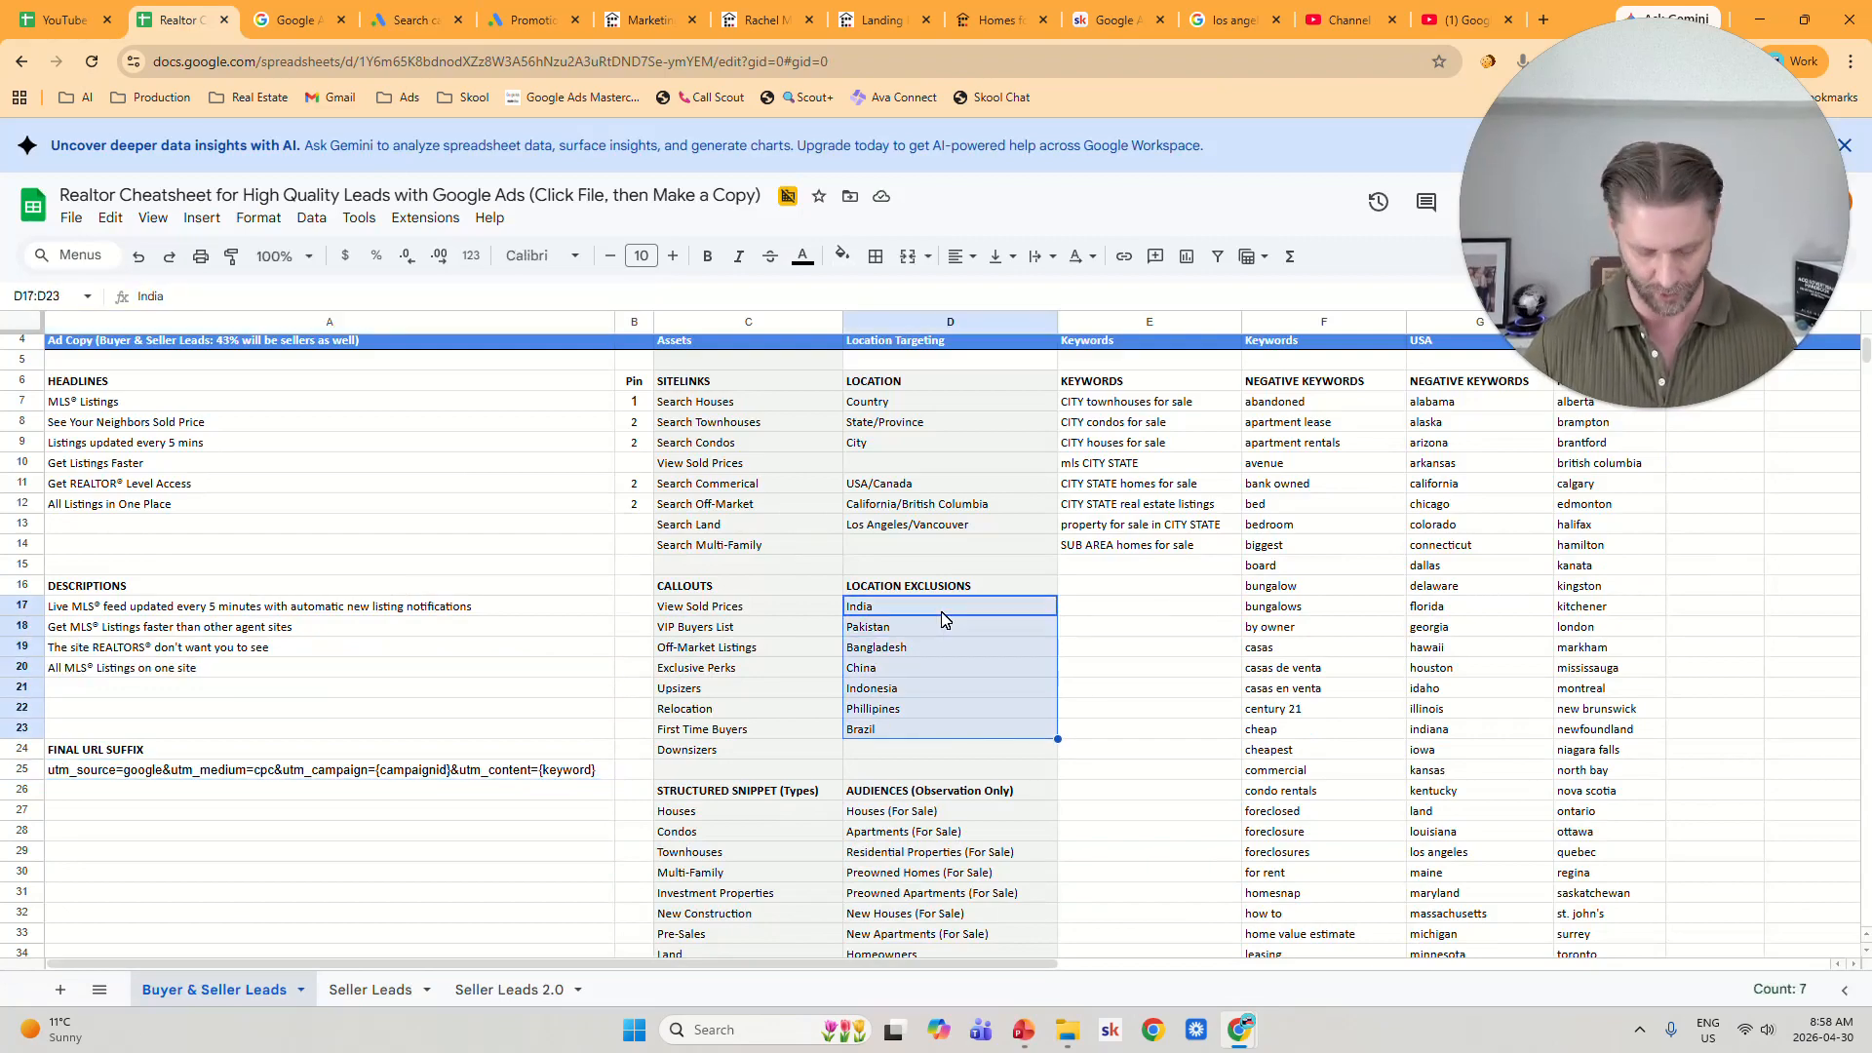
pyautogui.click(440, 16)
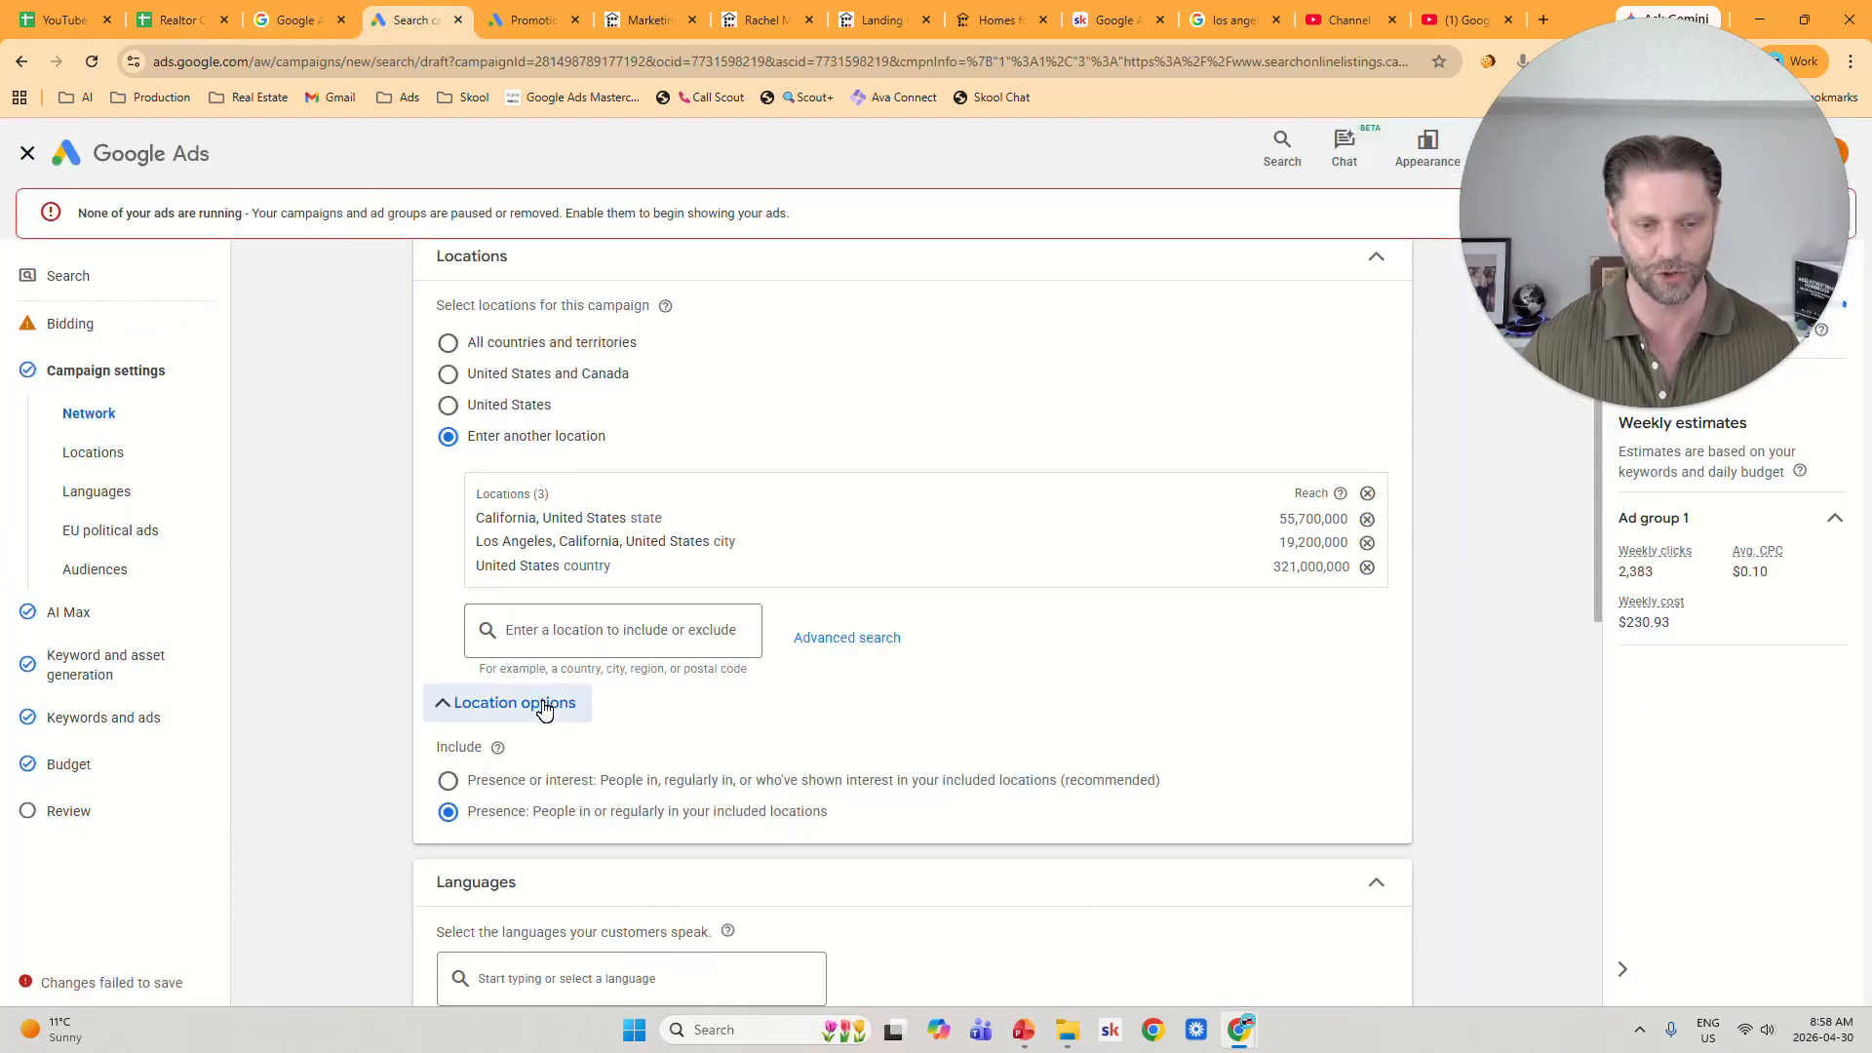
# Try to look up all the copied exclusion countries at once in the single-location search.
pyautogui.click(667, 651)
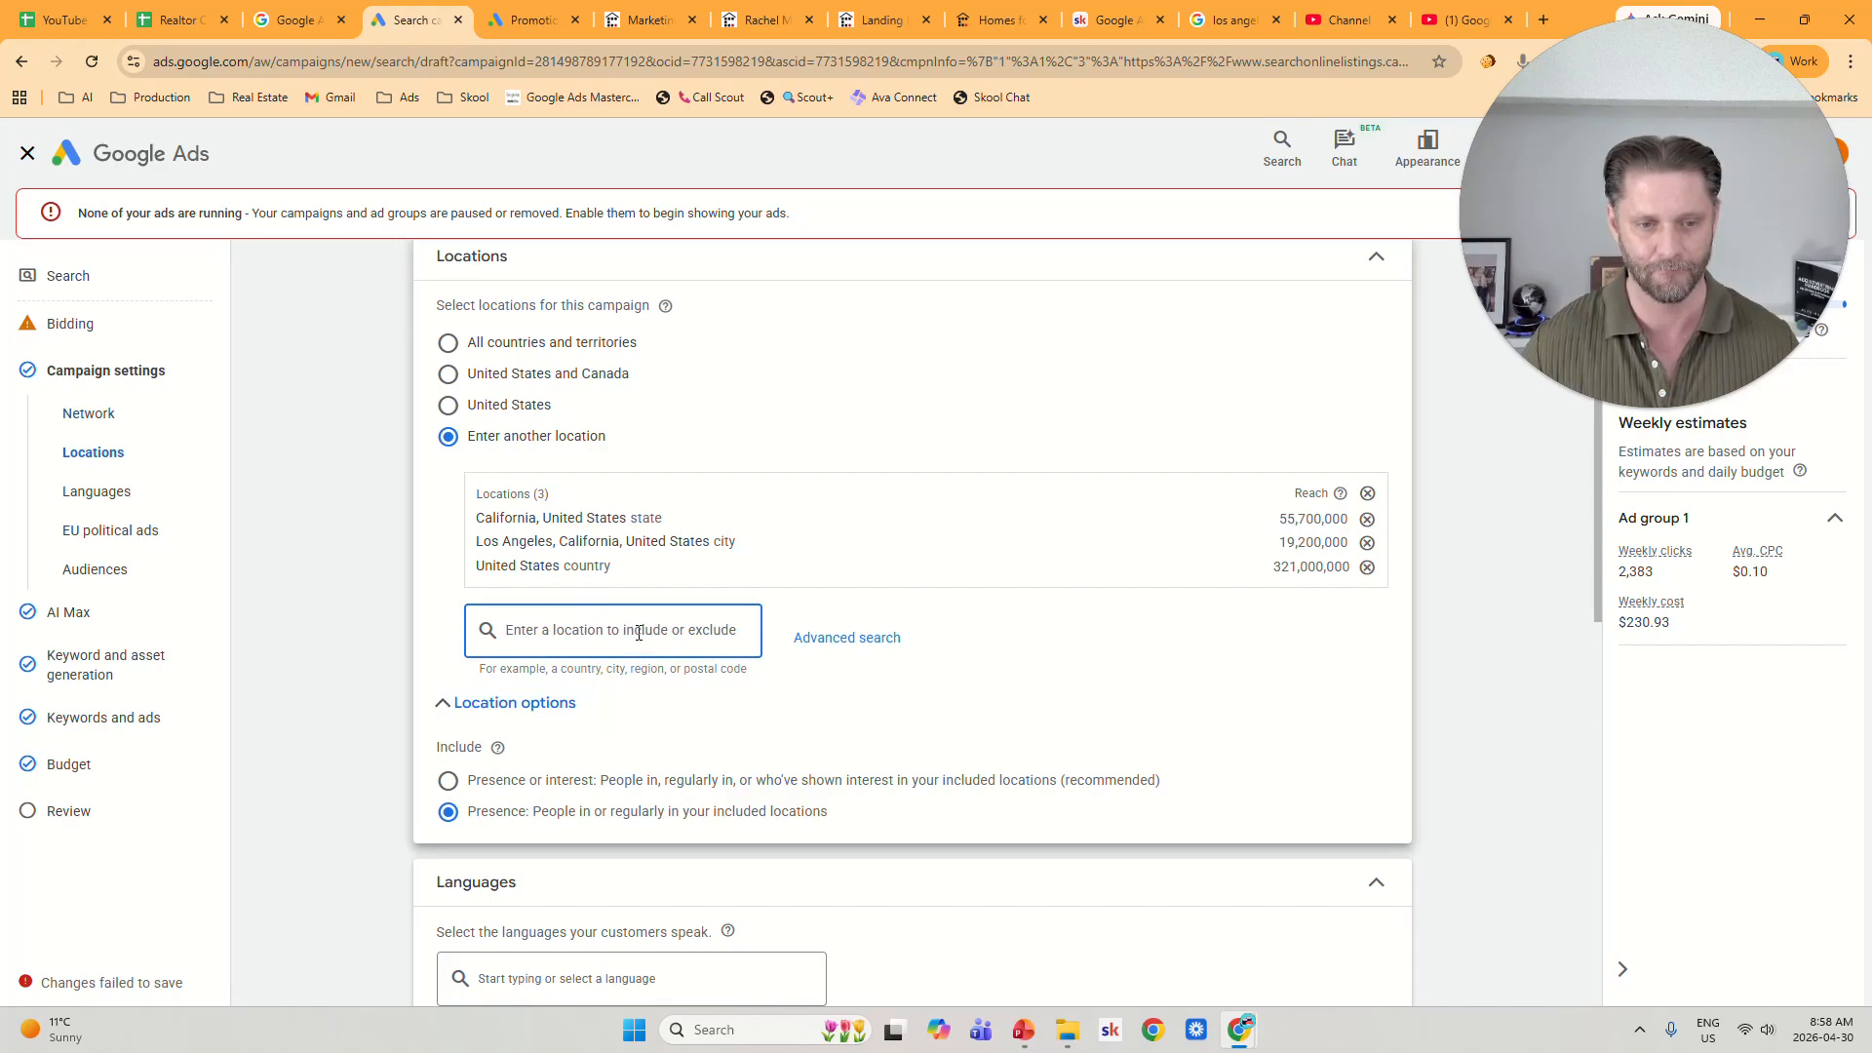
pyautogui.hotkey('ctrl', 'v')
pyautogui.hotkey('ctrl', 'a')
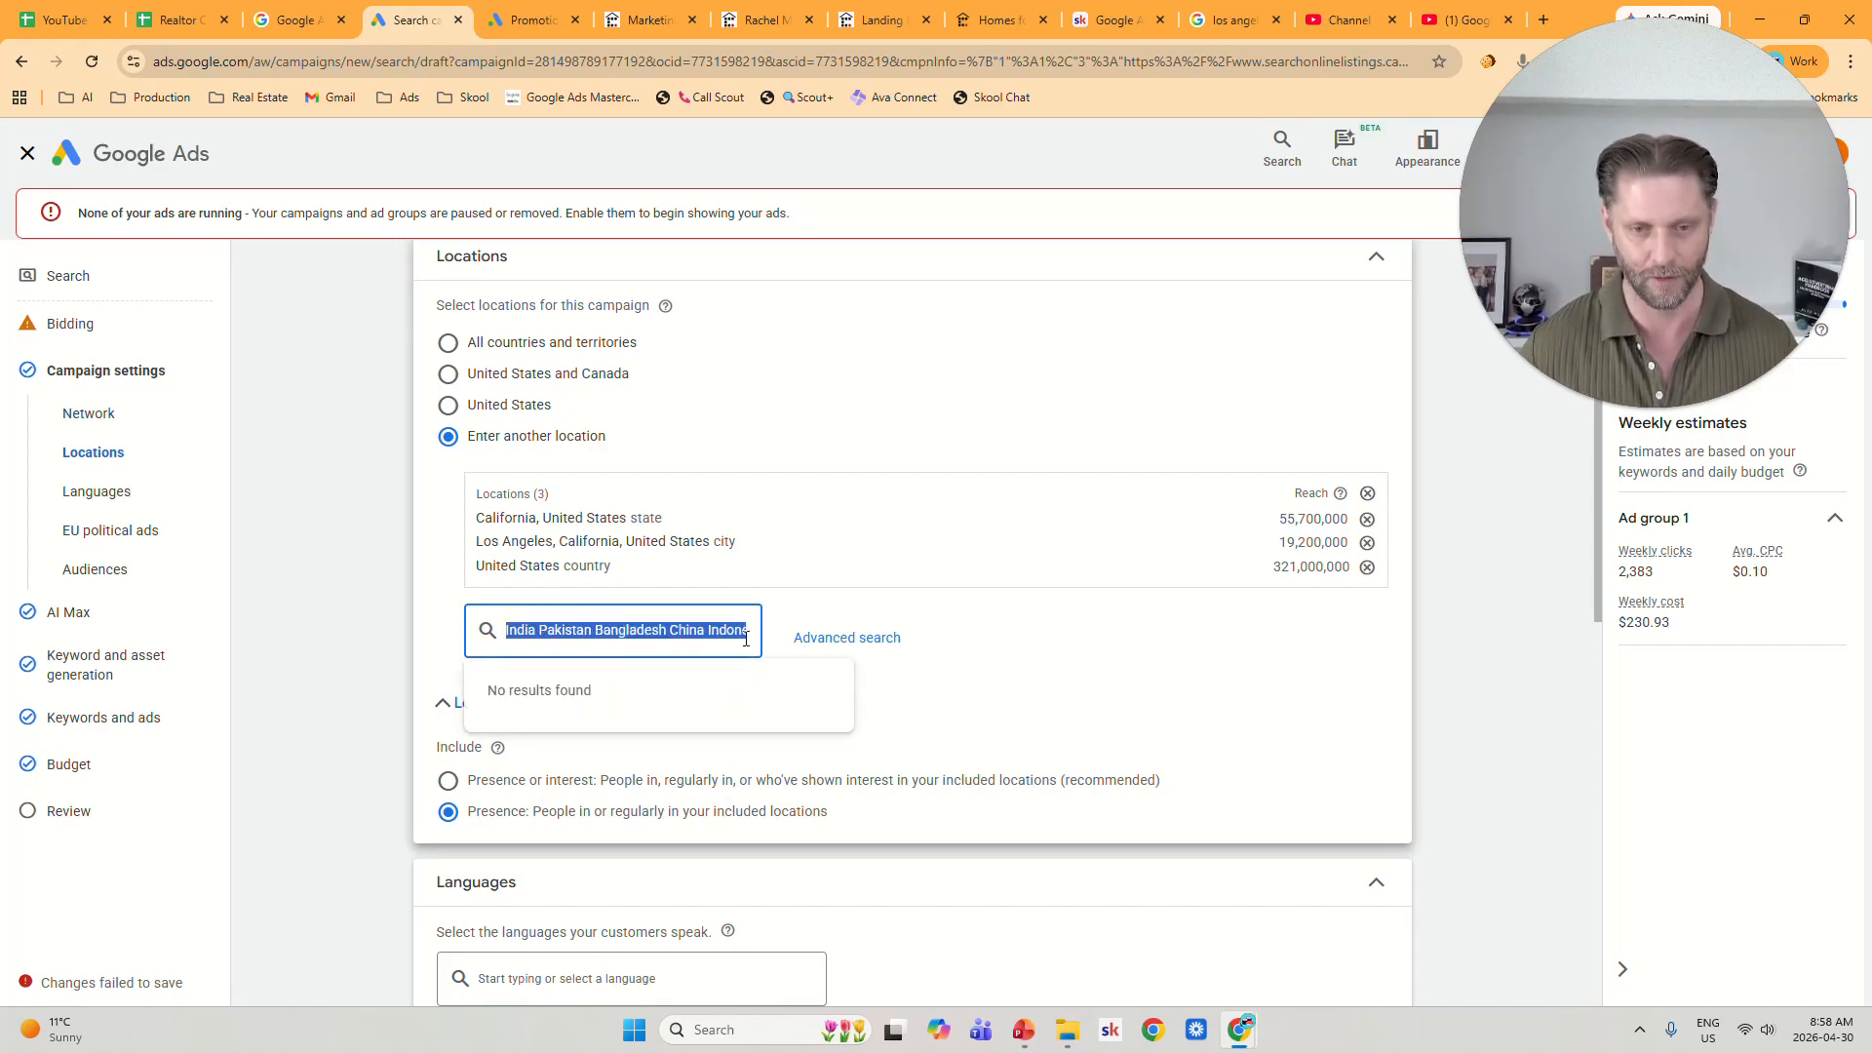
# In the advanced location search, look up India, Pakistan, Bangladesh, China, Indonesia, Phillipines and Brazil in bulk and look through the matches.
pyautogui.click(847, 638)
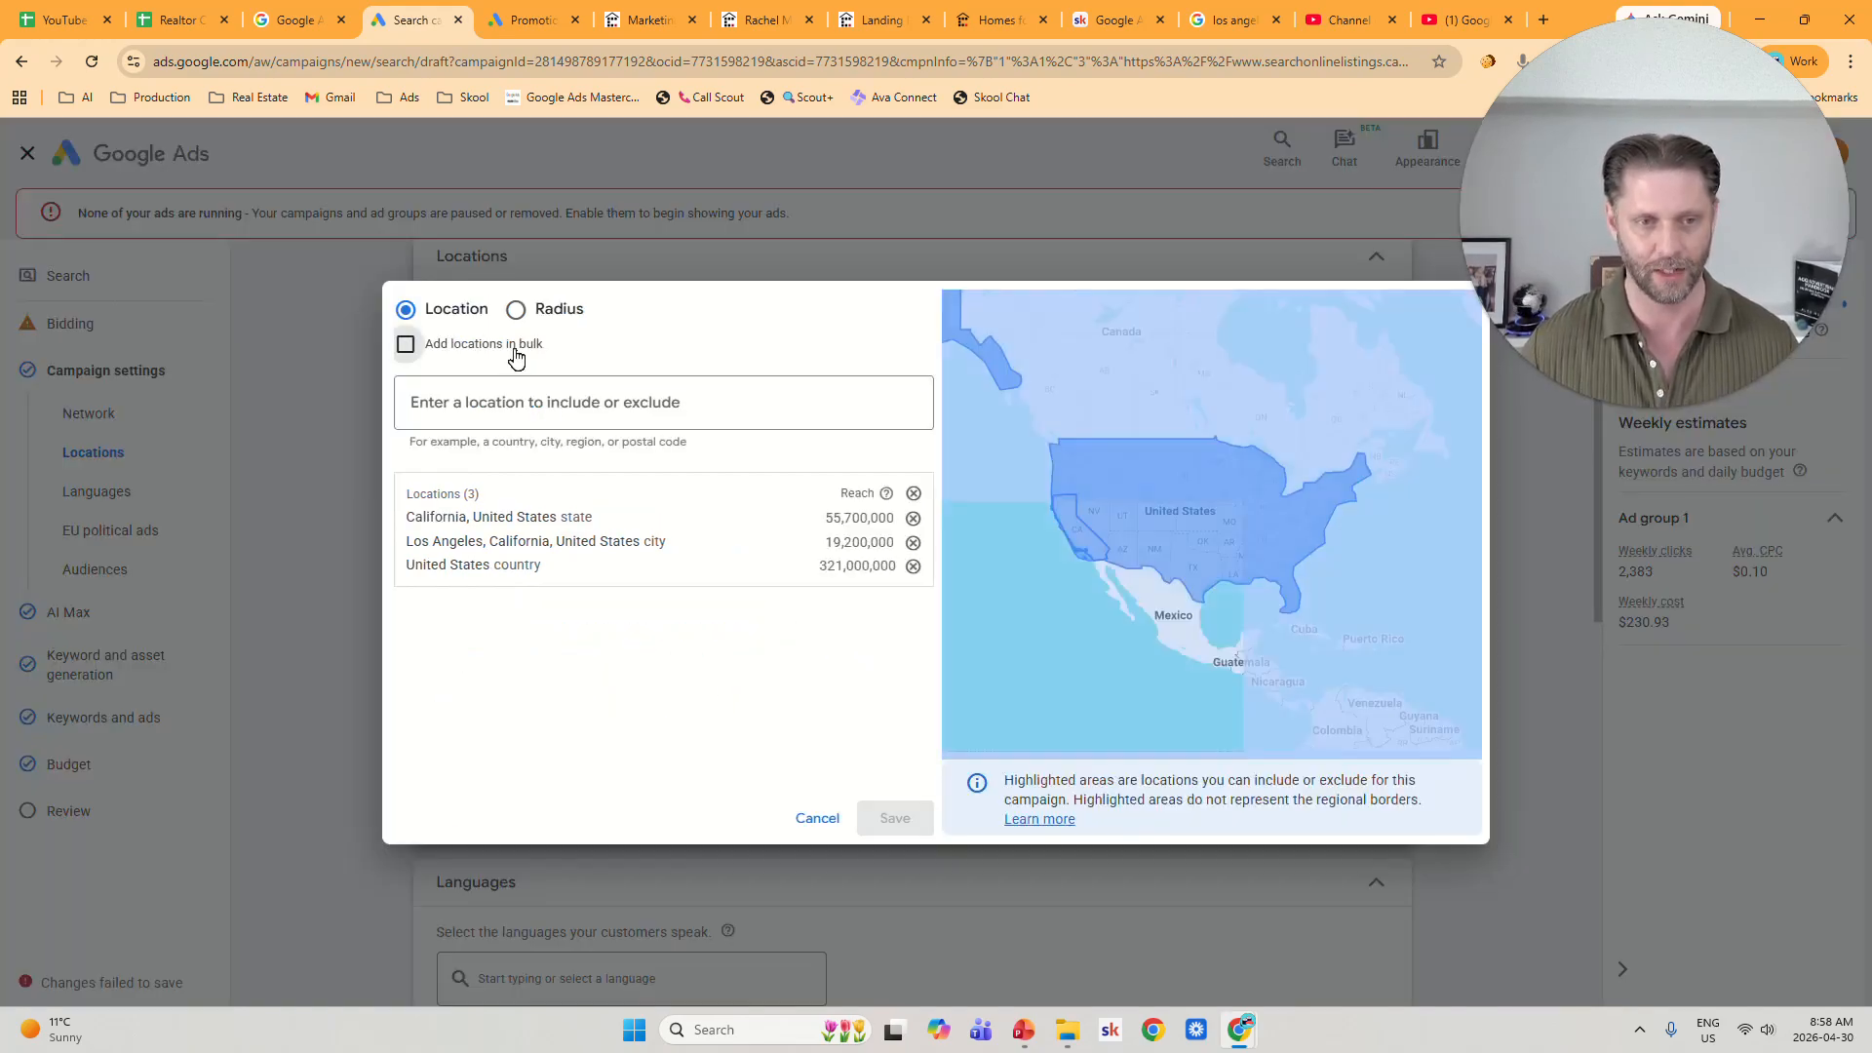
pyautogui.click(406, 344)
pyautogui.click(618, 415)
pyautogui.hotkey('ctrl', 'v')
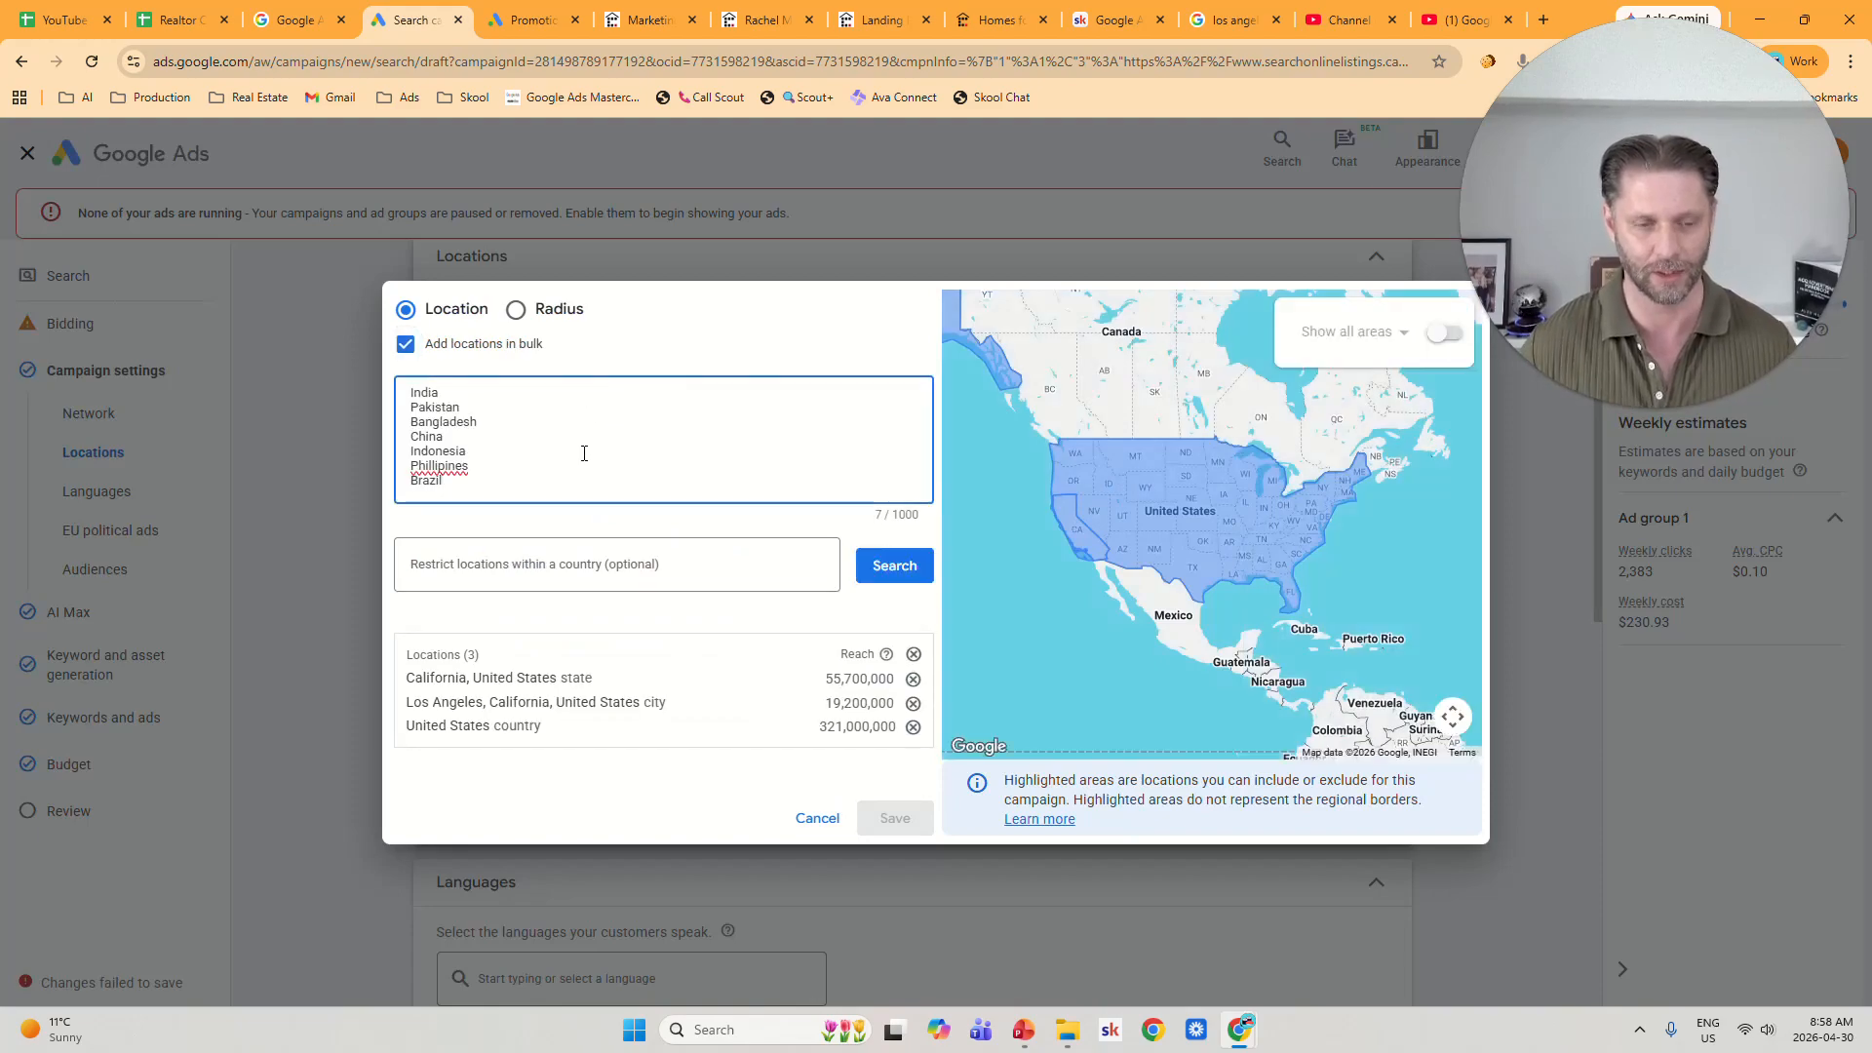
pyautogui.click(878, 569)
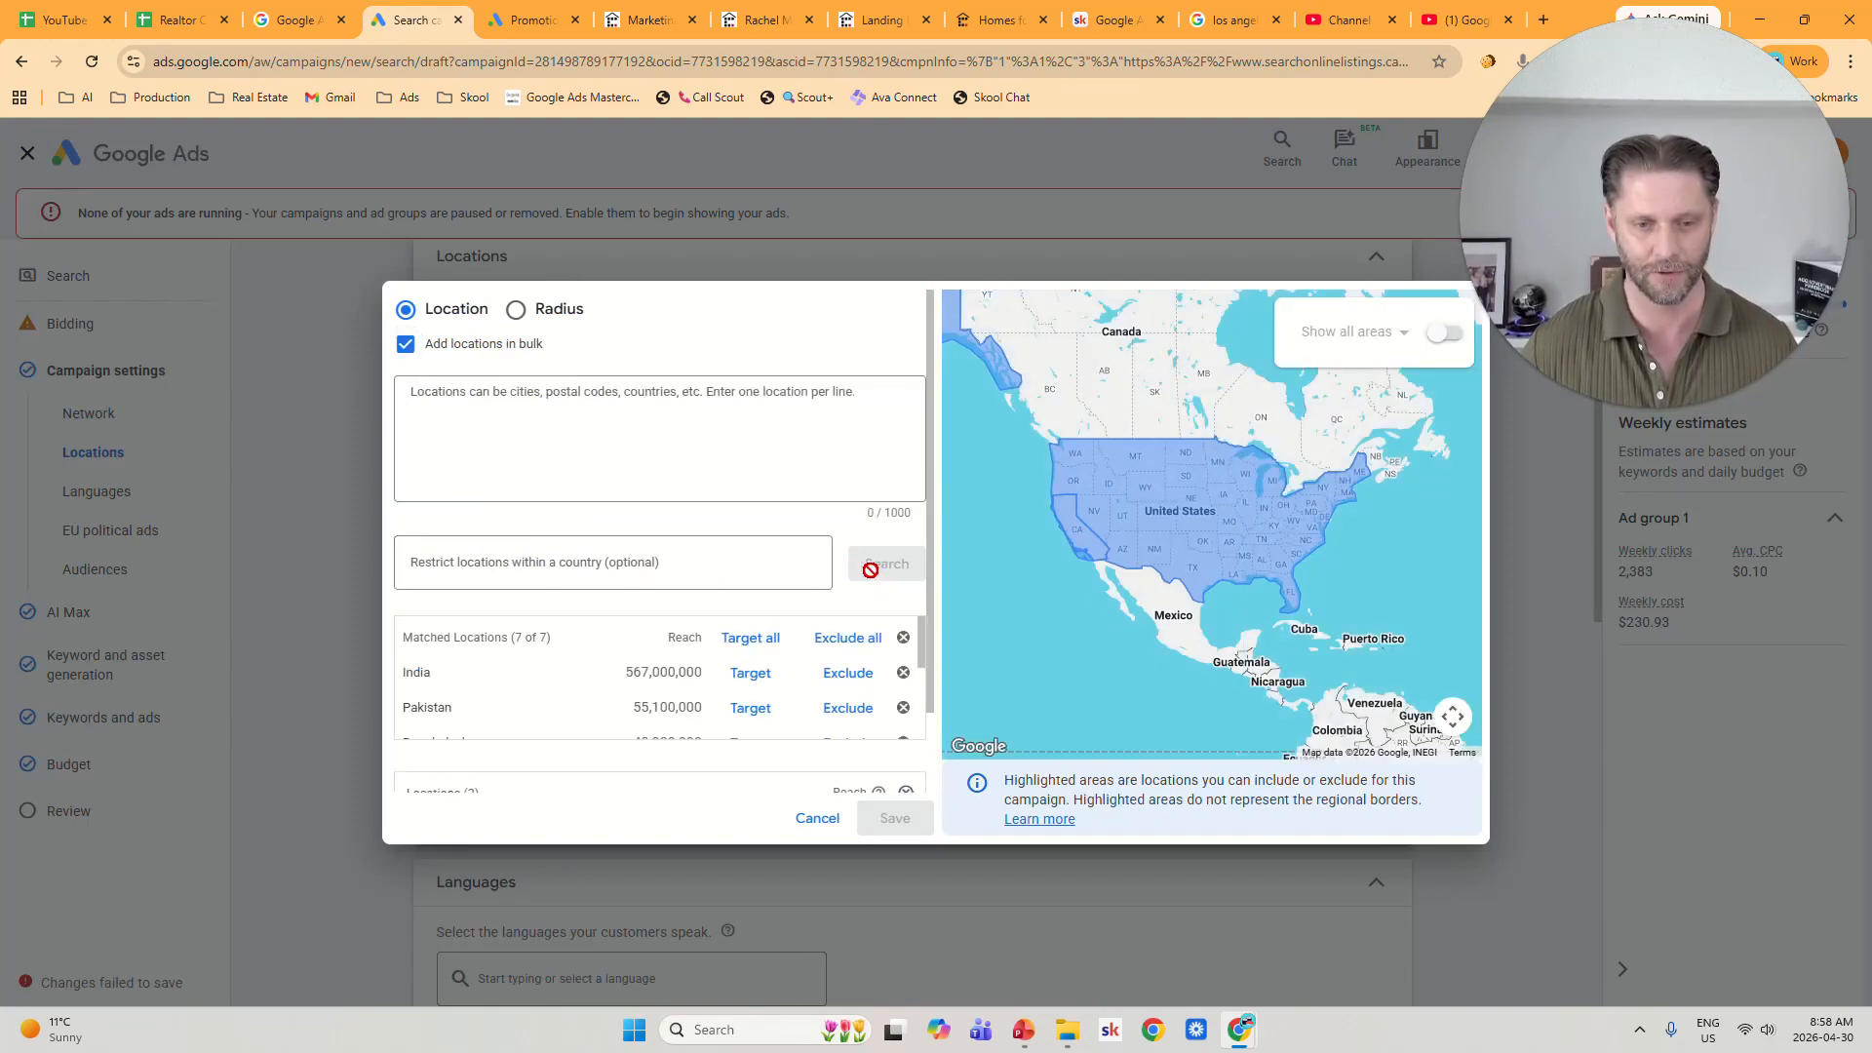
pyautogui.scroll(-2, 488, 648)
pyautogui.scroll(2, 497, 659)
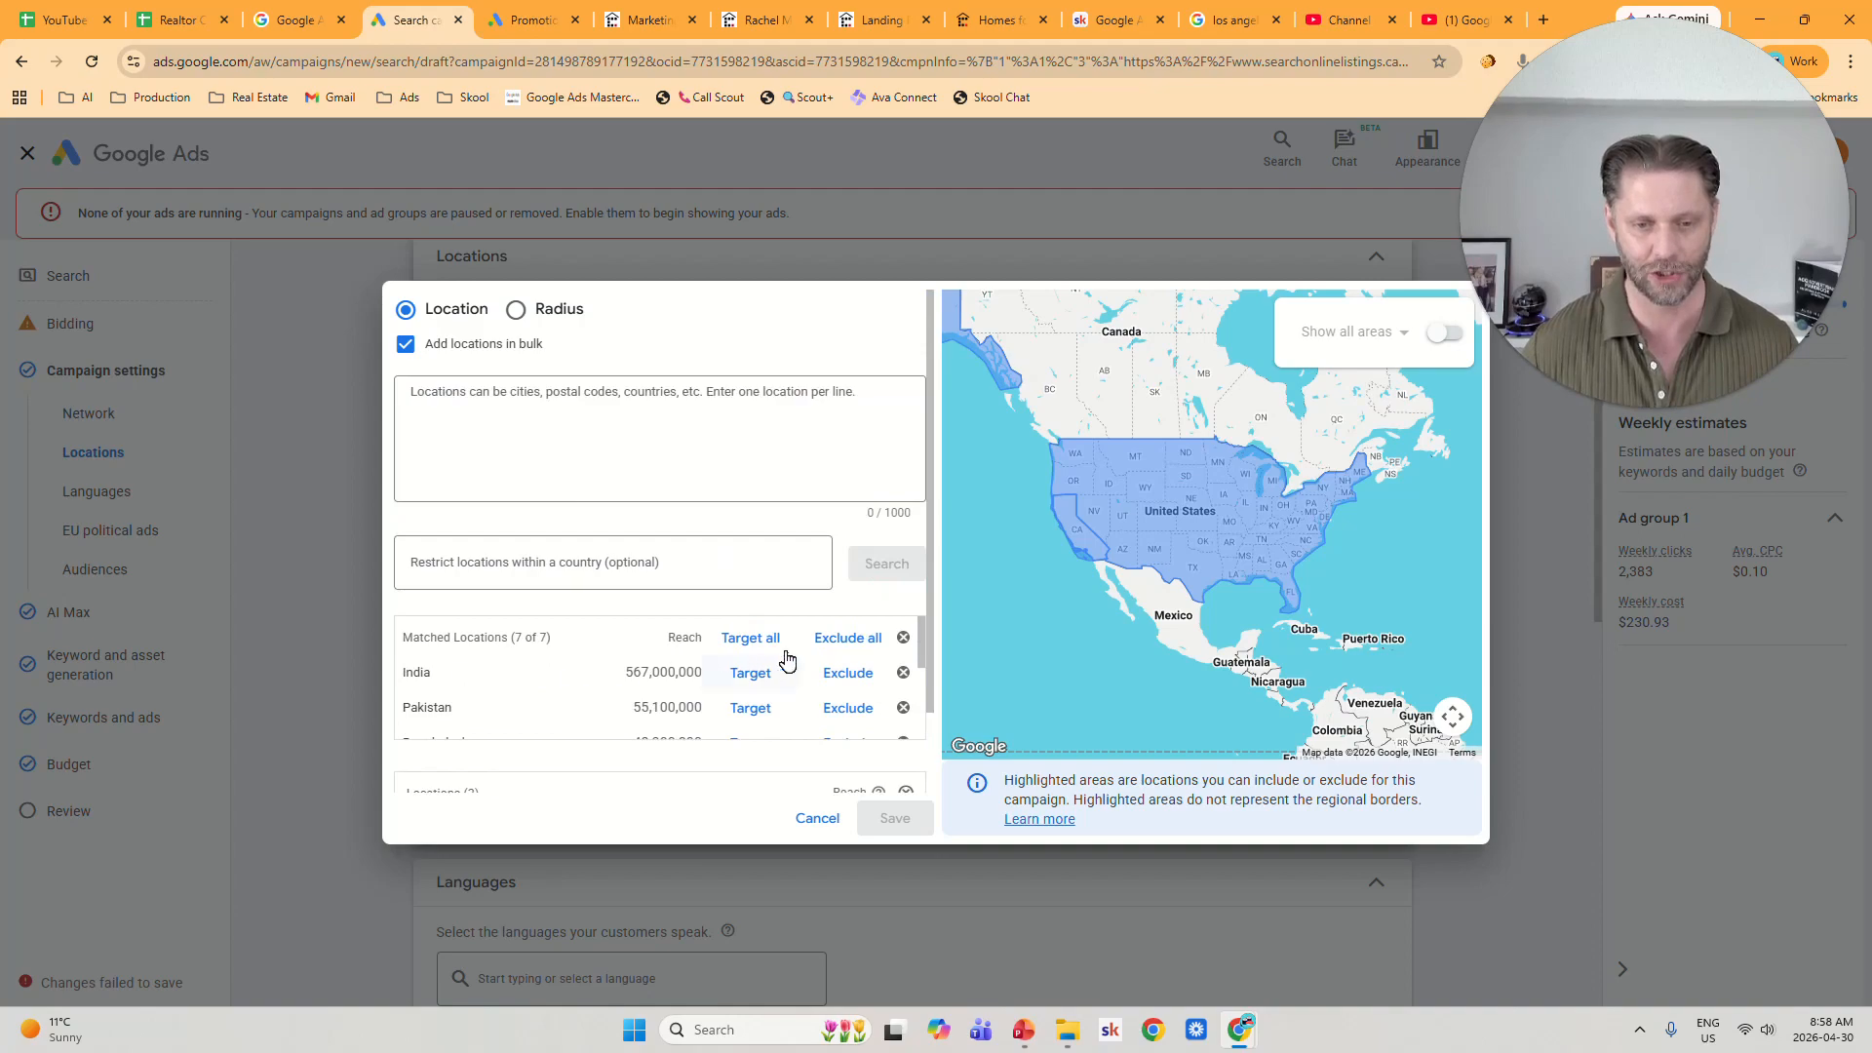
pyautogui.scroll(-3, 543, 691)
pyautogui.scroll(3, 556, 690)
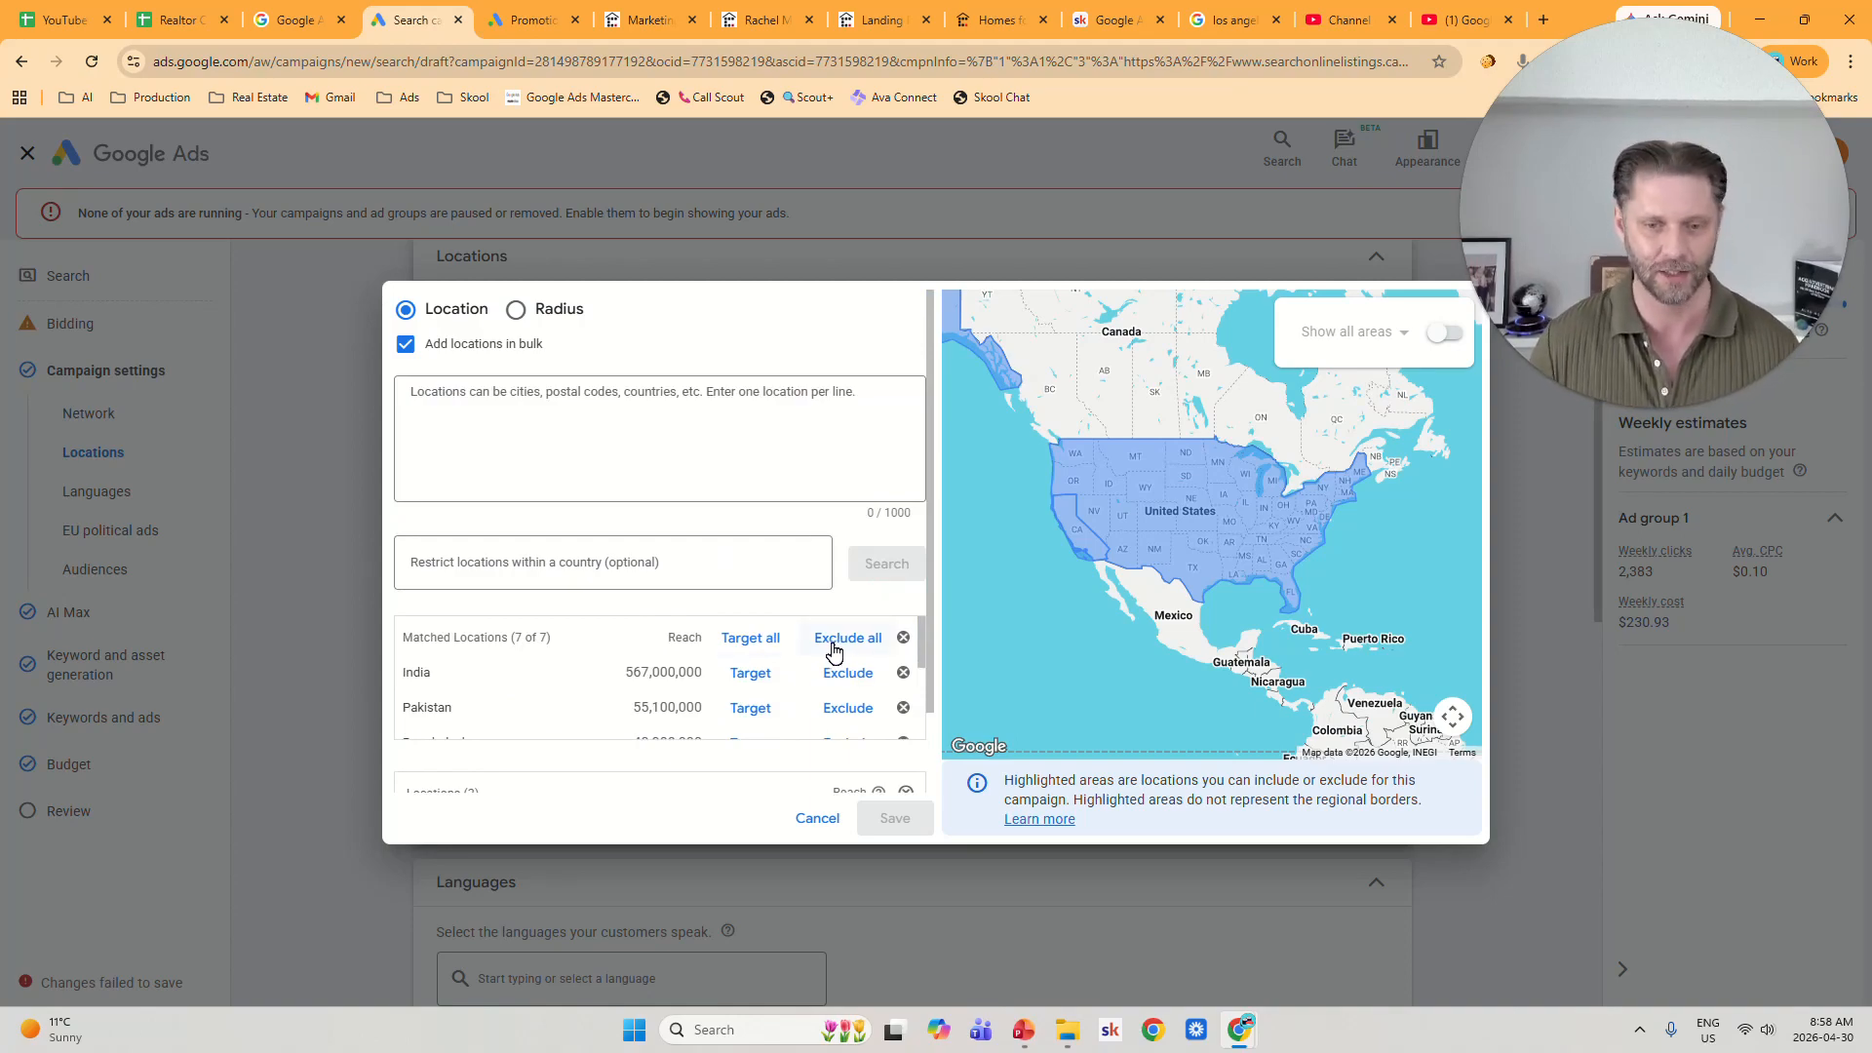
pyautogui.scroll(-3, 857, 685)
pyautogui.scroll(2, 856, 683)
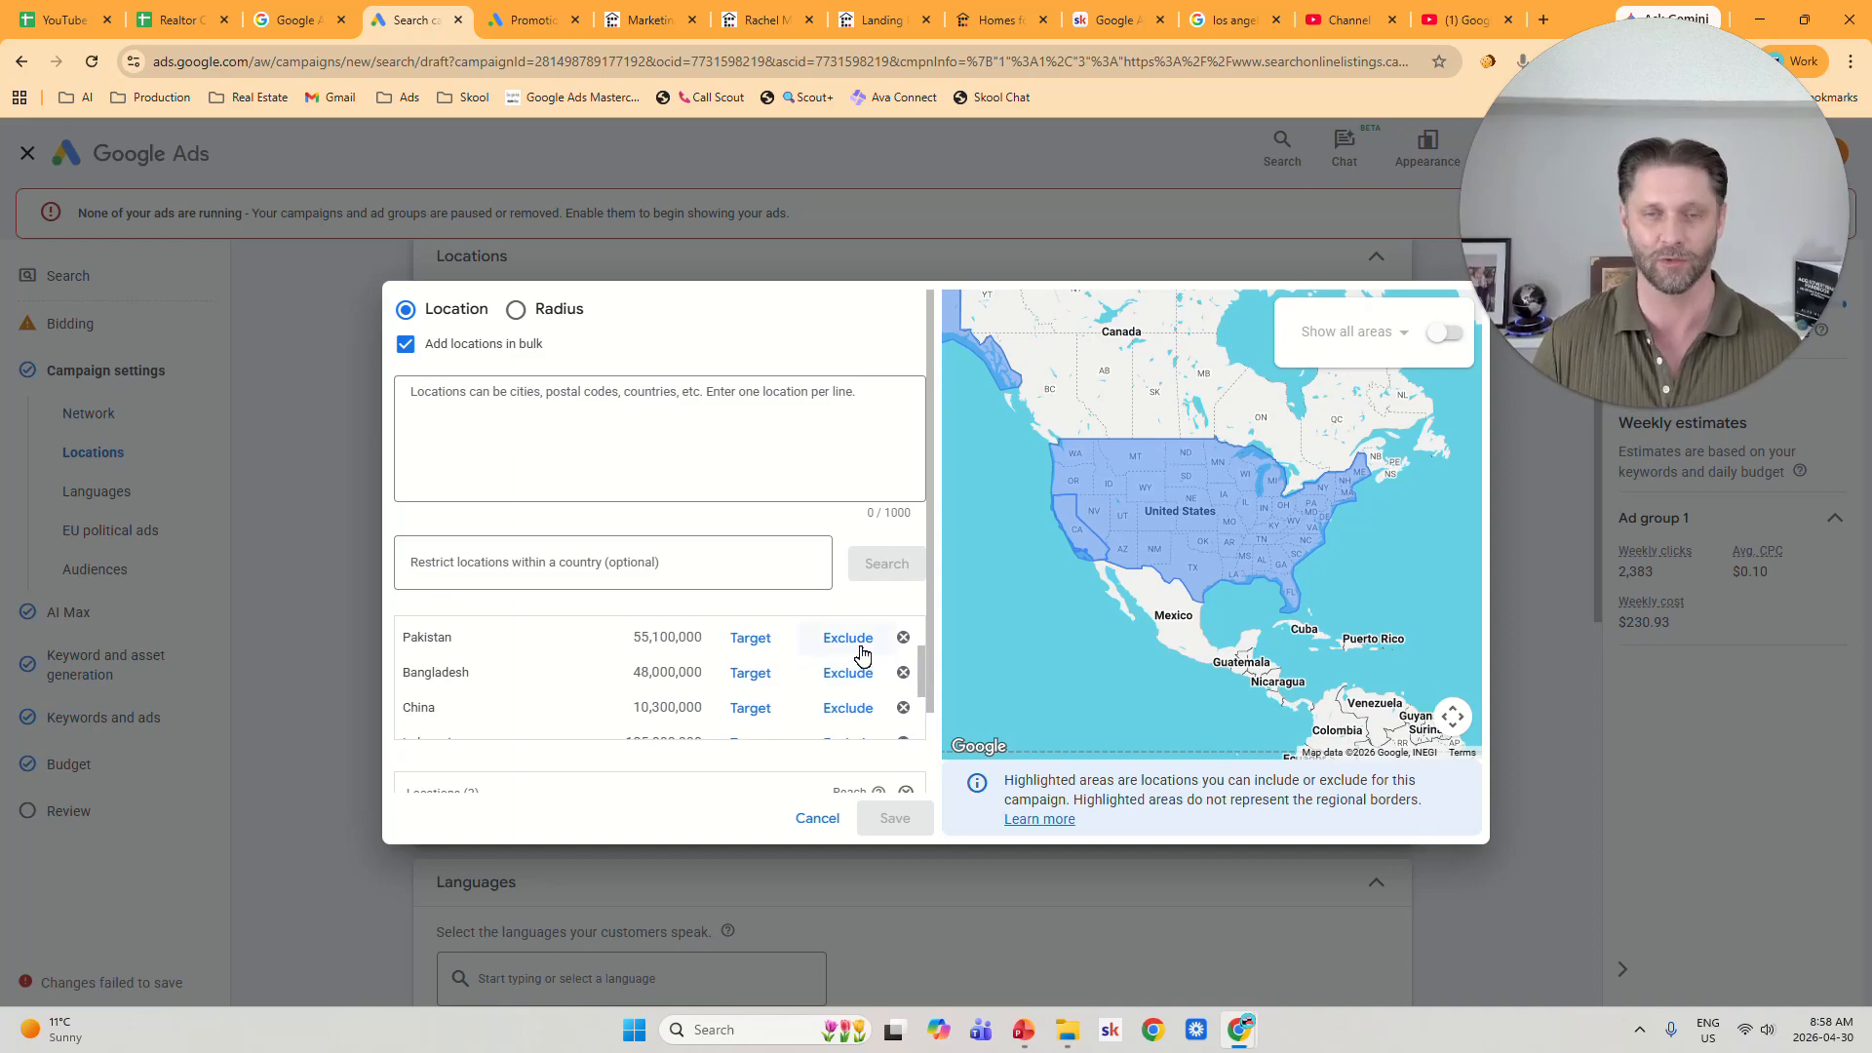
# Exclude all seven matched countries, India through Brazil, save them to the campaign and check the included and excluded location lists.
pyautogui.scroll(2, 860, 643)
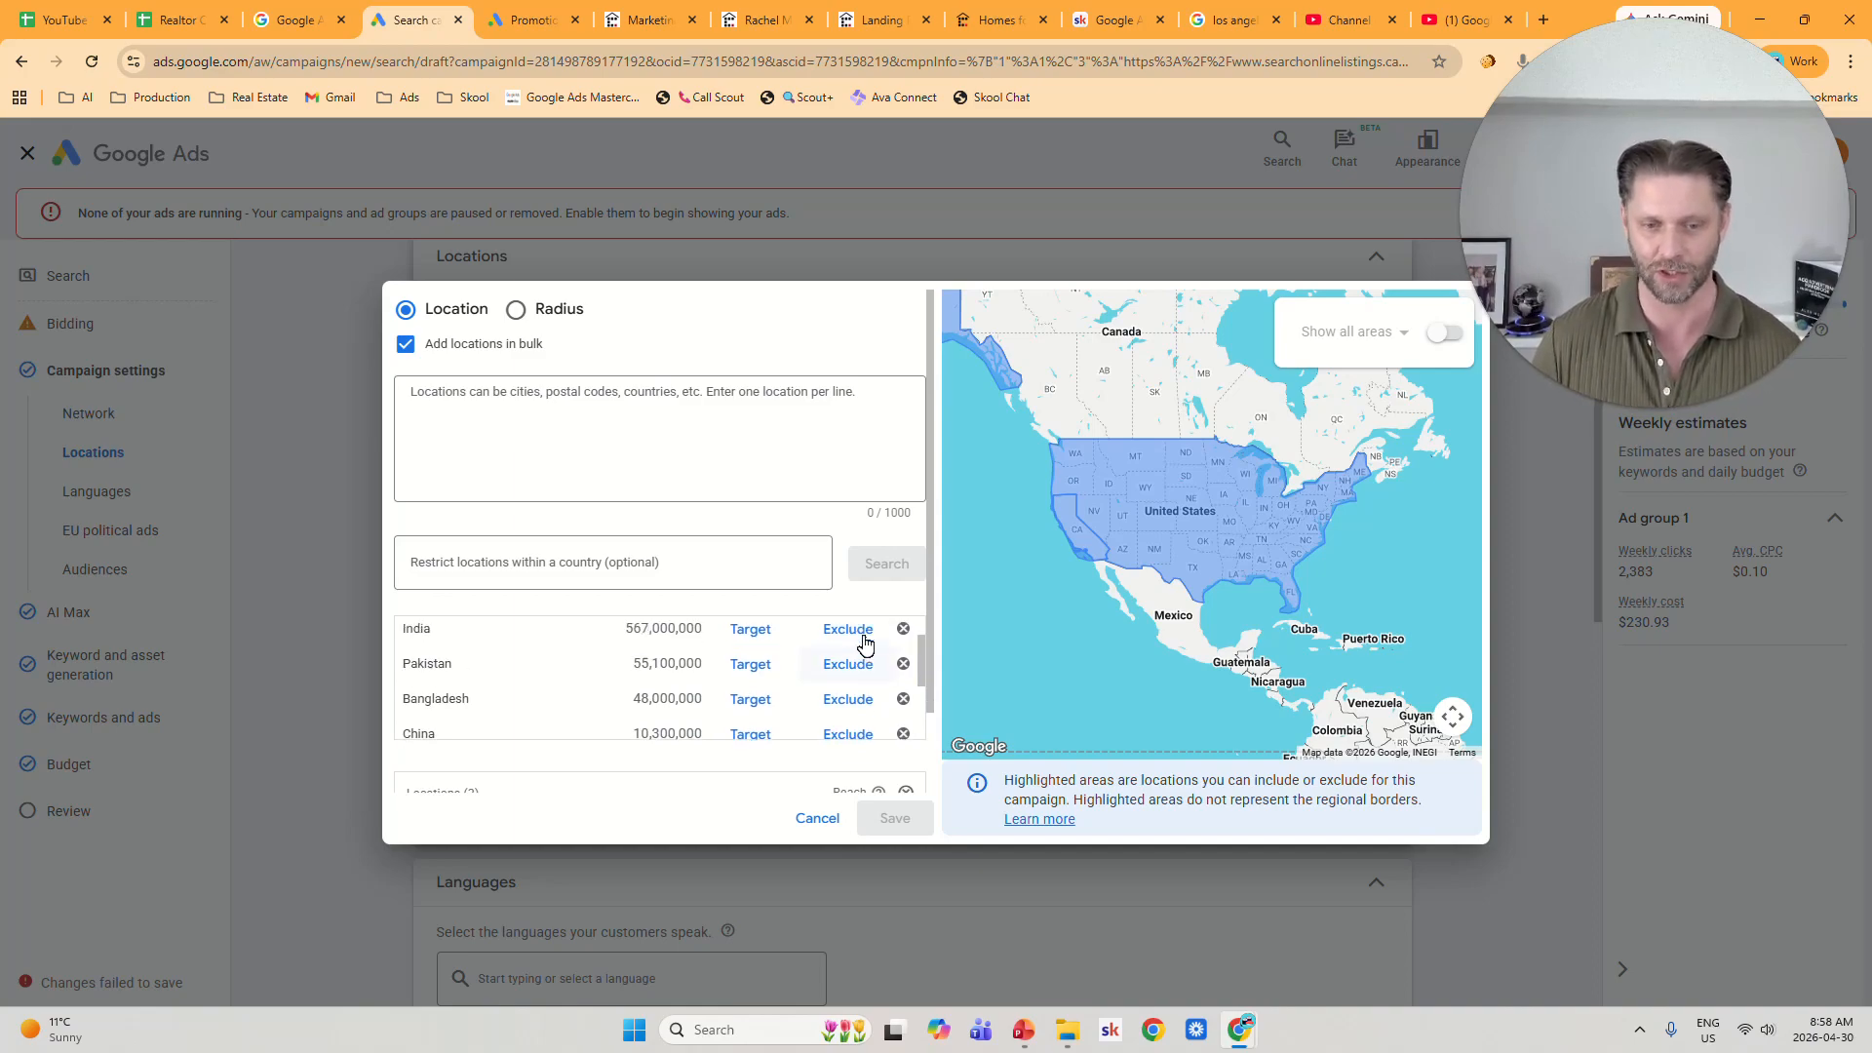
pyautogui.click(856, 639)
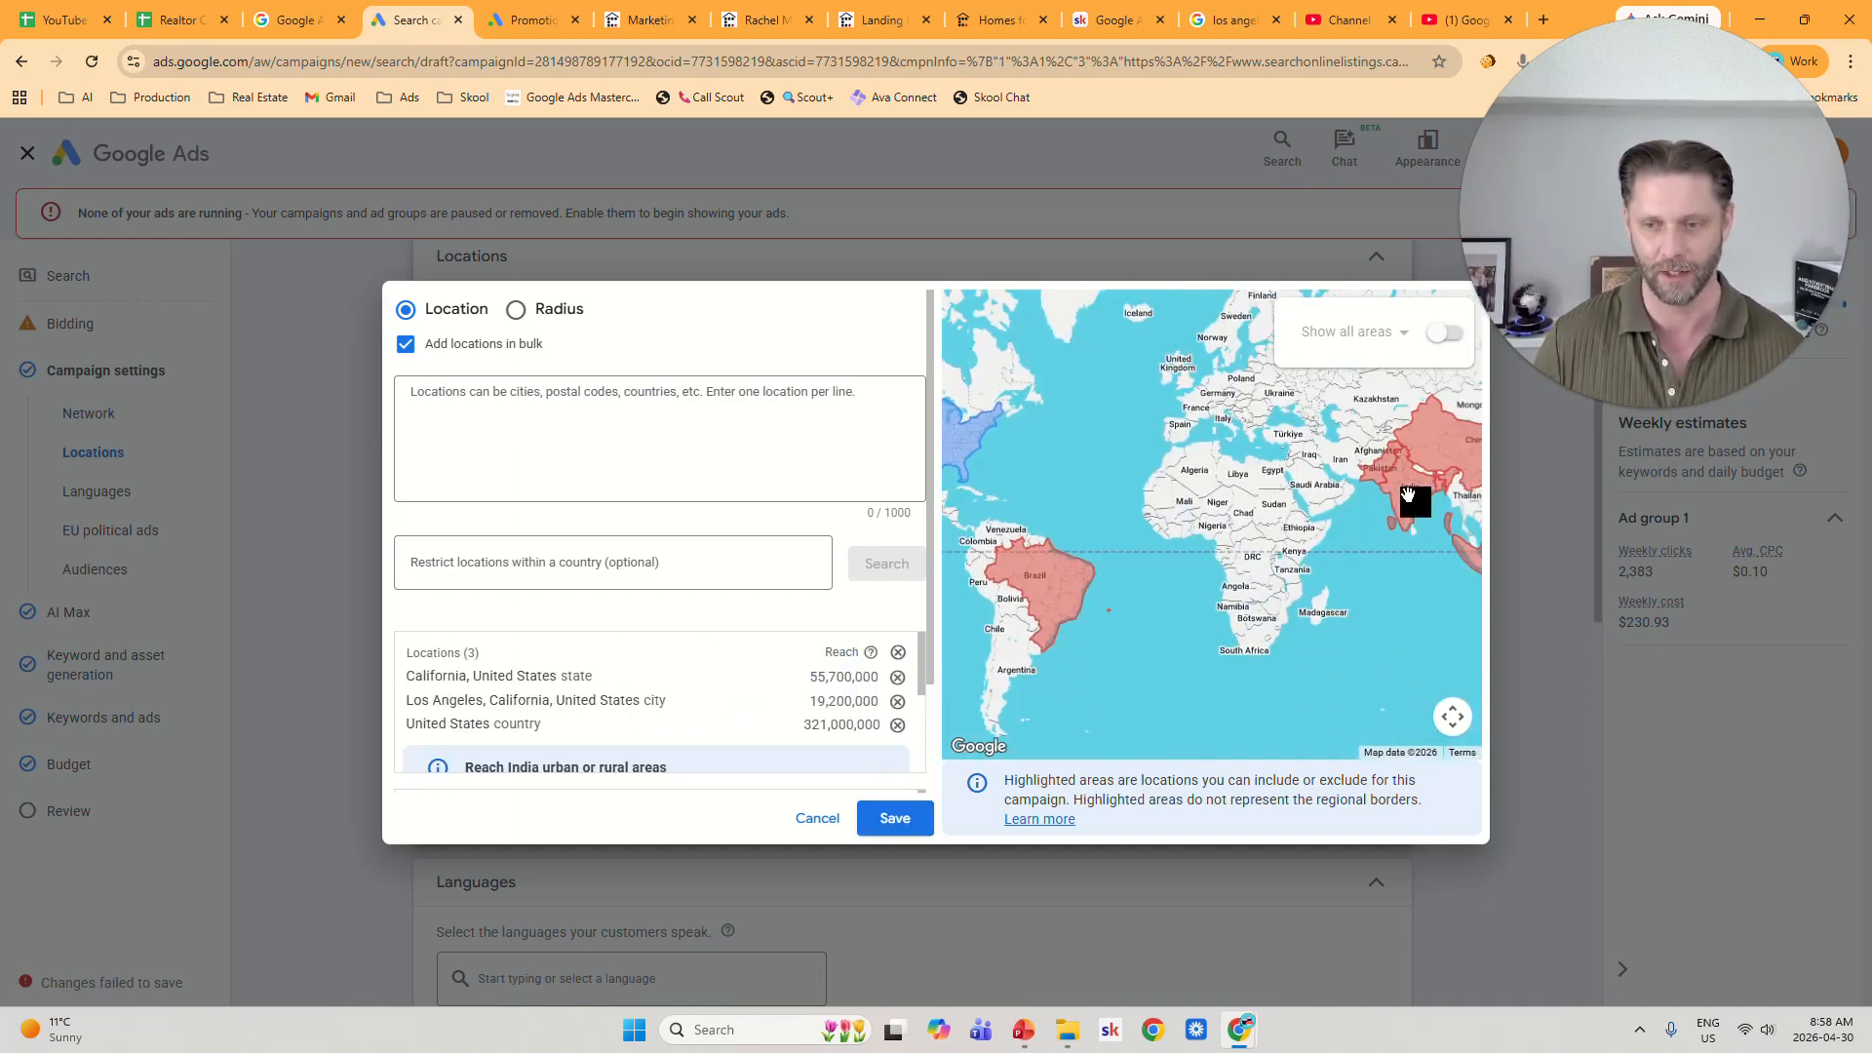
pyautogui.click(901, 828)
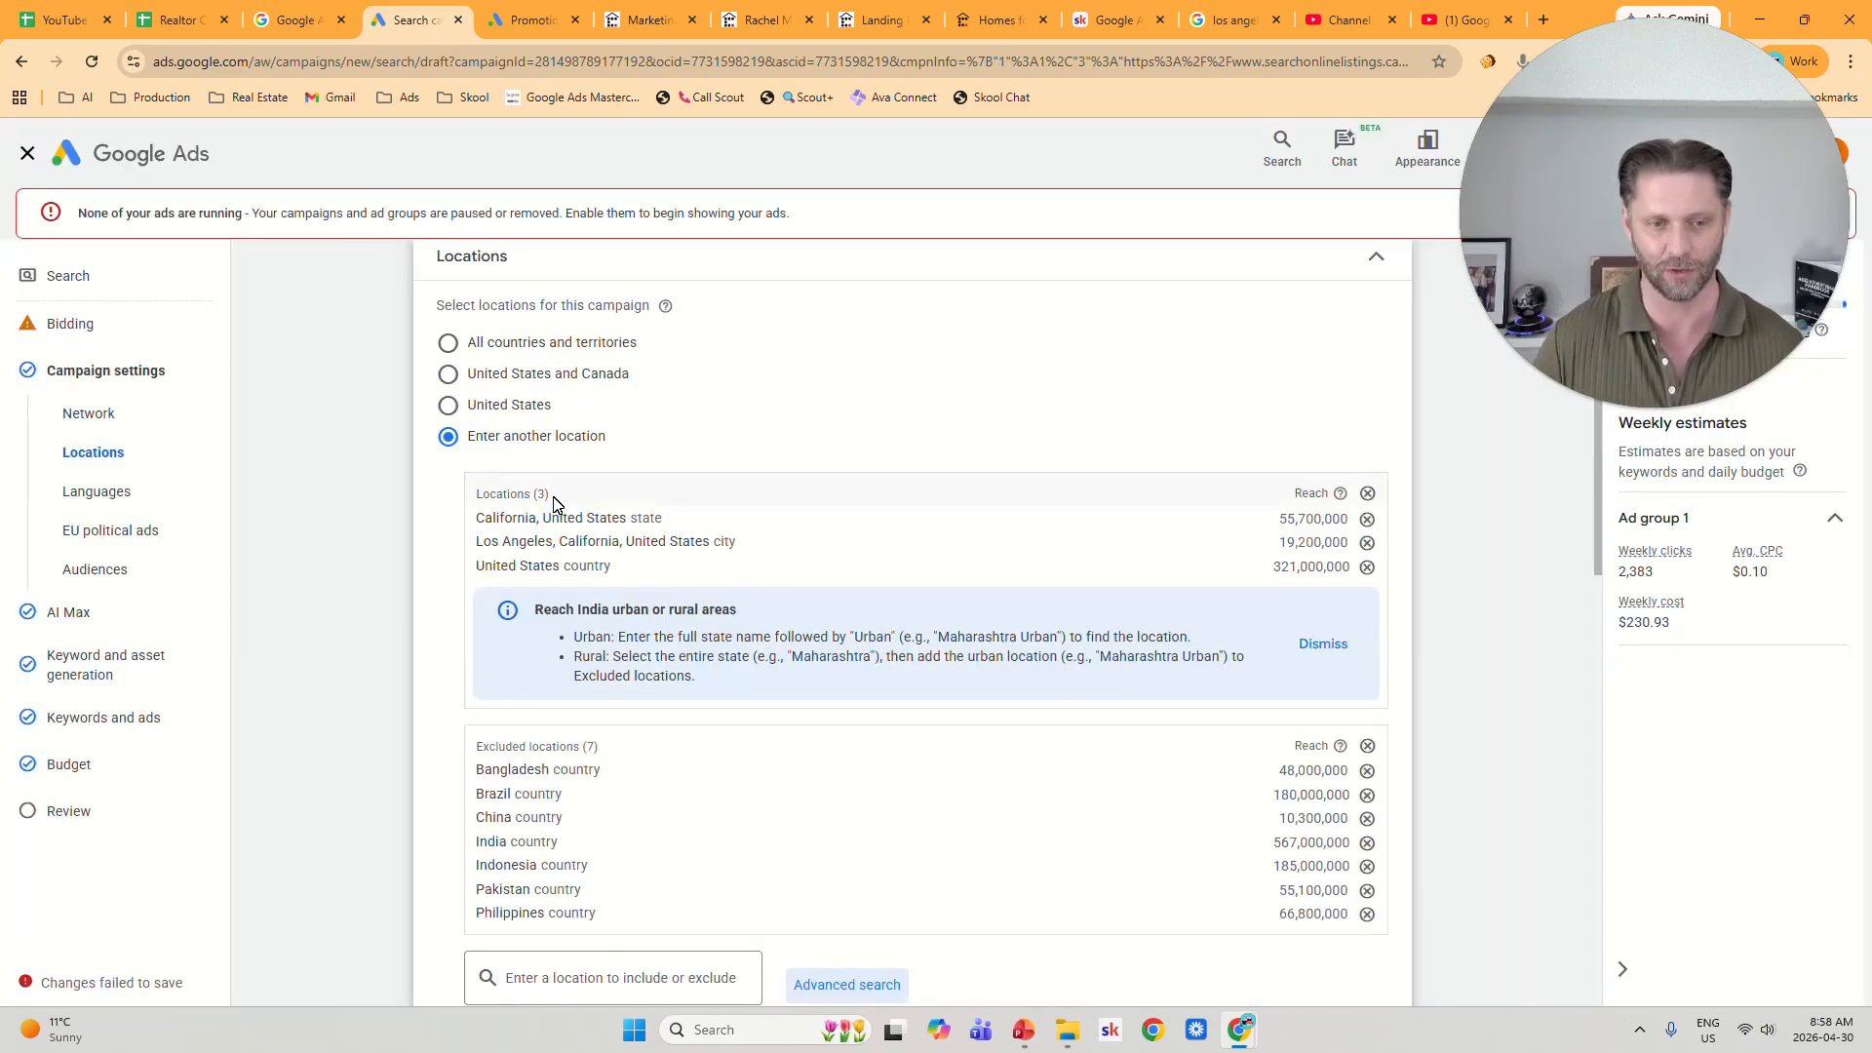
pyautogui.moveTo(553, 503); pyautogui.dragTo(472, 504)
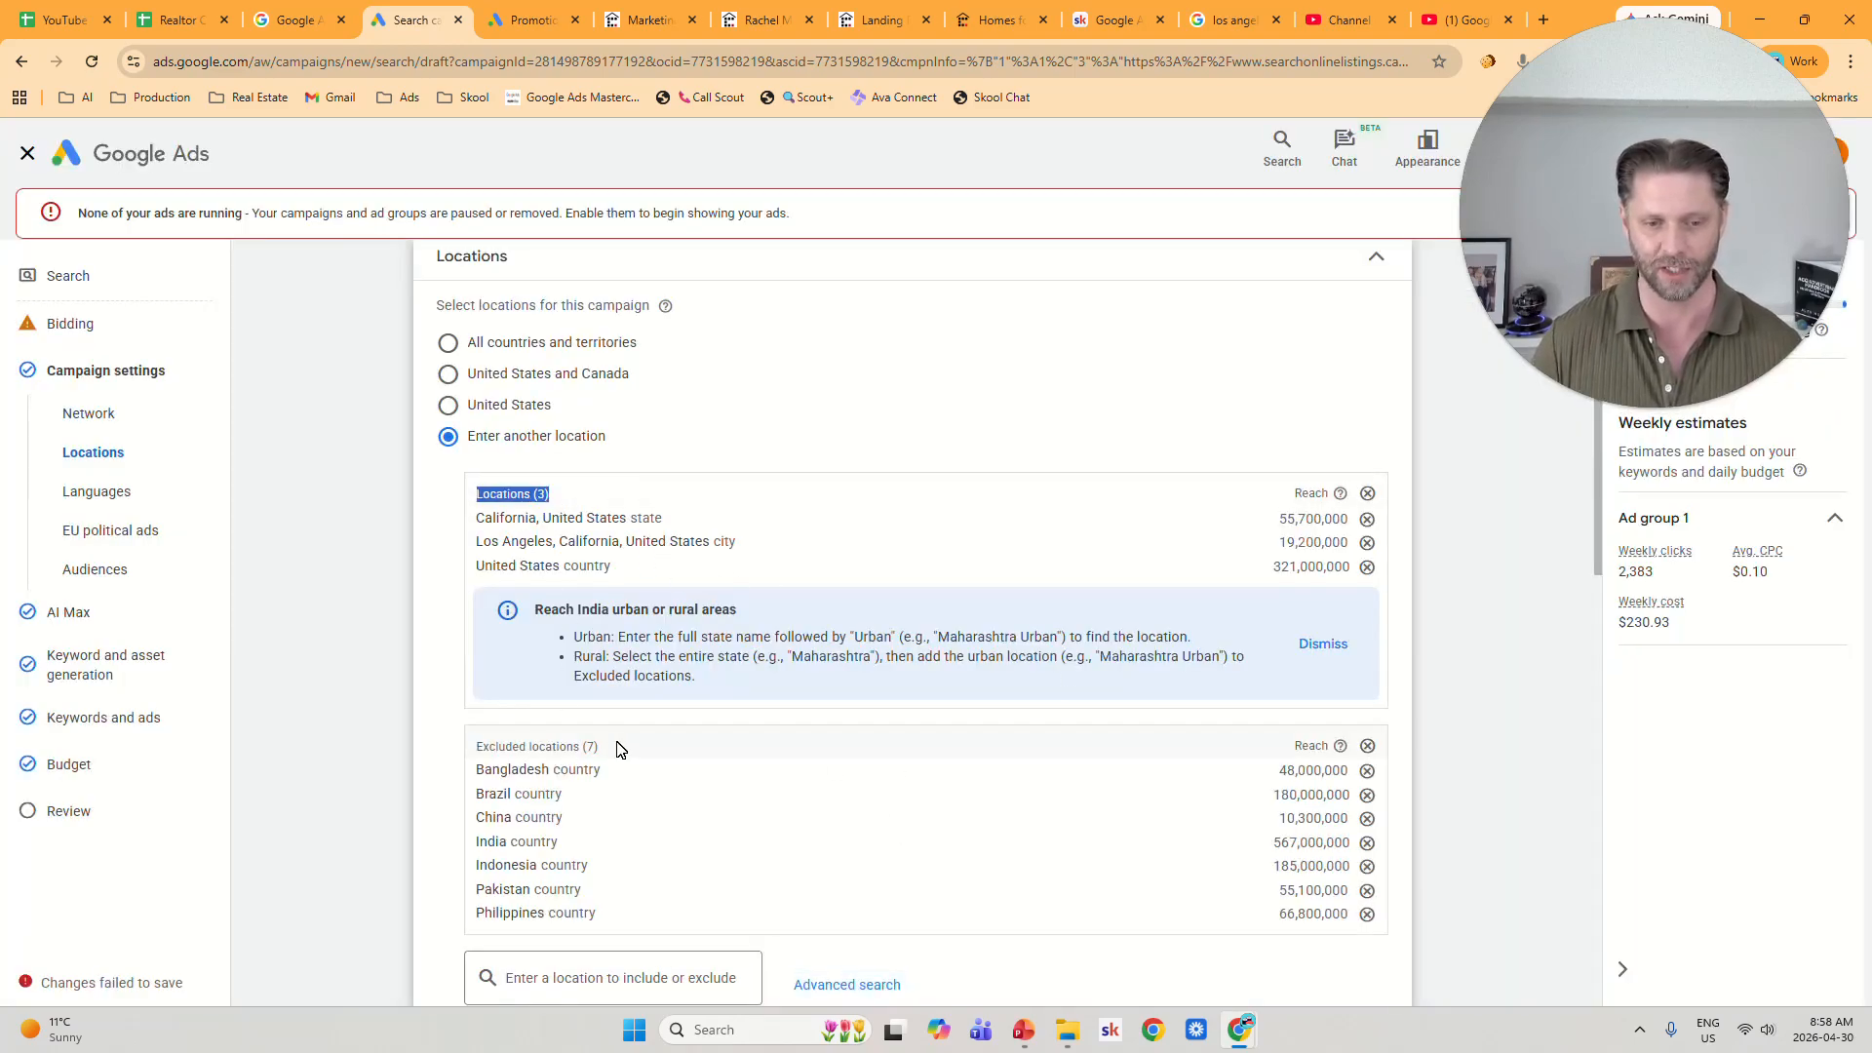
pyautogui.moveTo(616, 749); pyautogui.dragTo(483, 747)
pyautogui.scroll(-4, 692, 756)
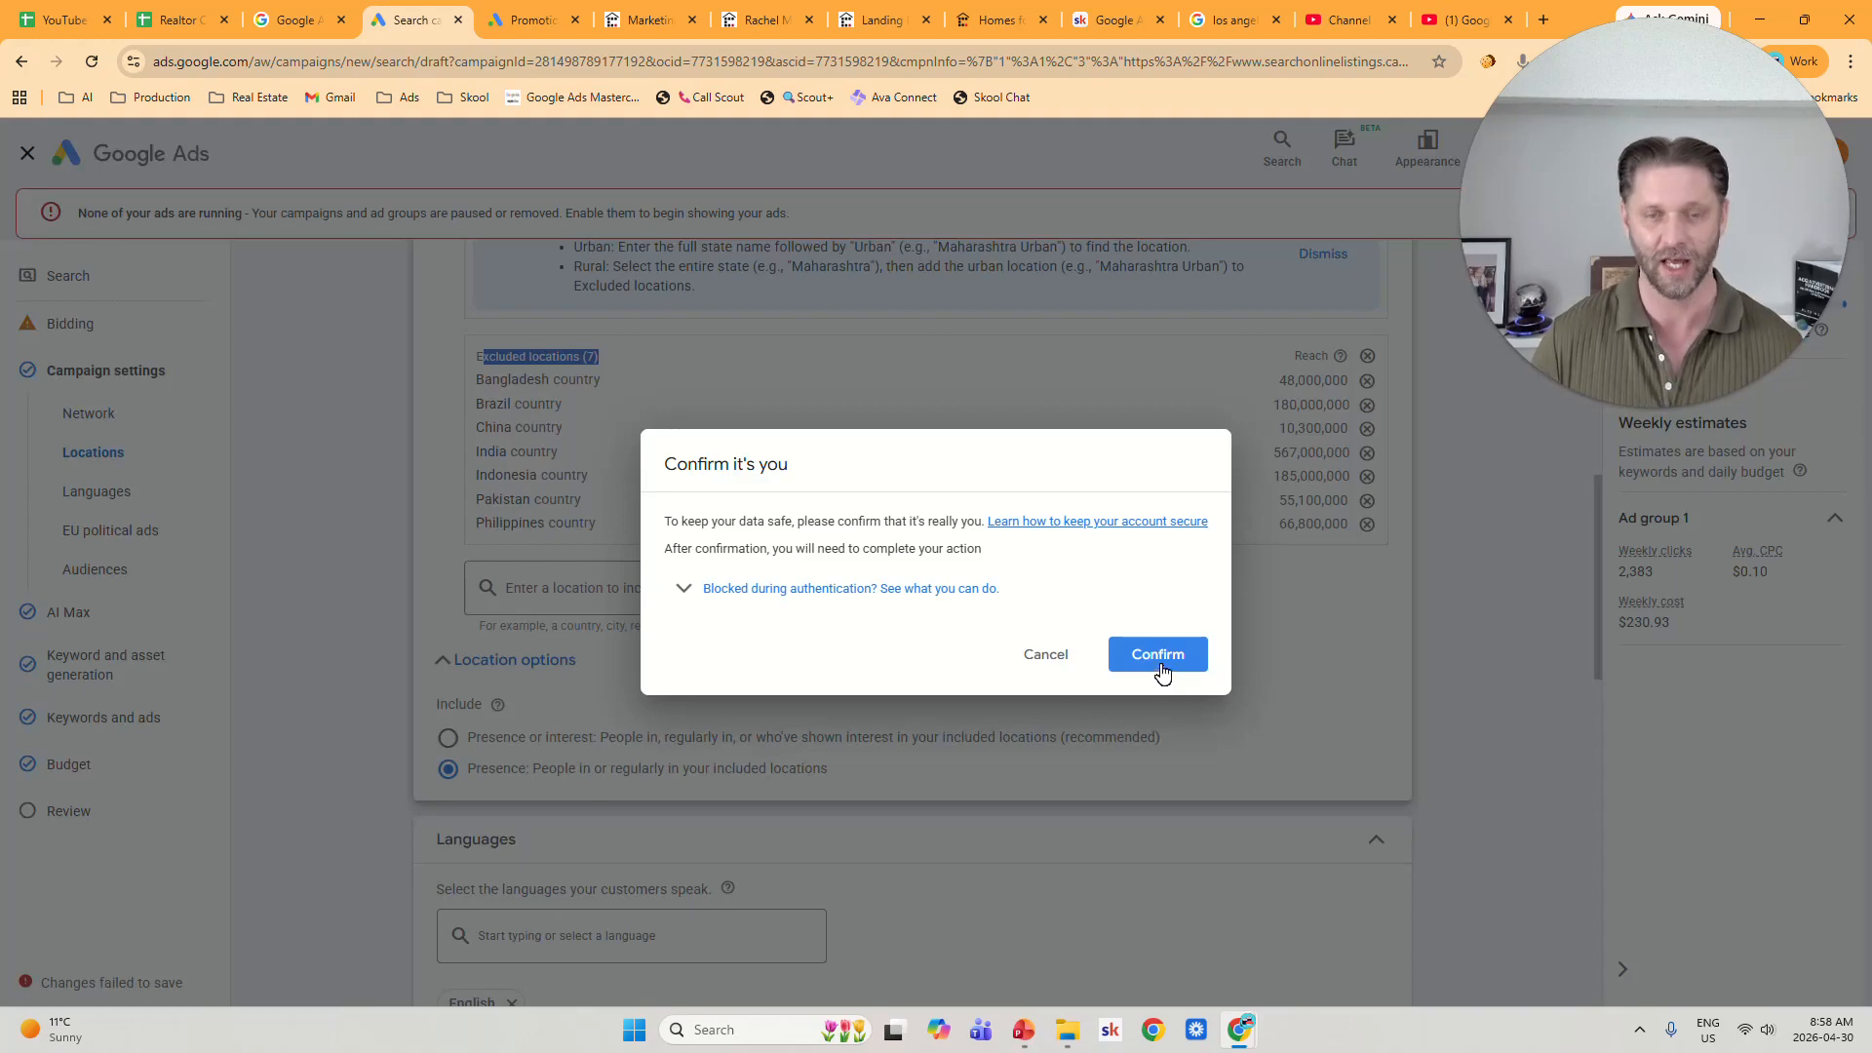
# Cancel the identity confirmation and look over the campaign's Languages and EU political ads settings.
pyautogui.click(1043, 659)
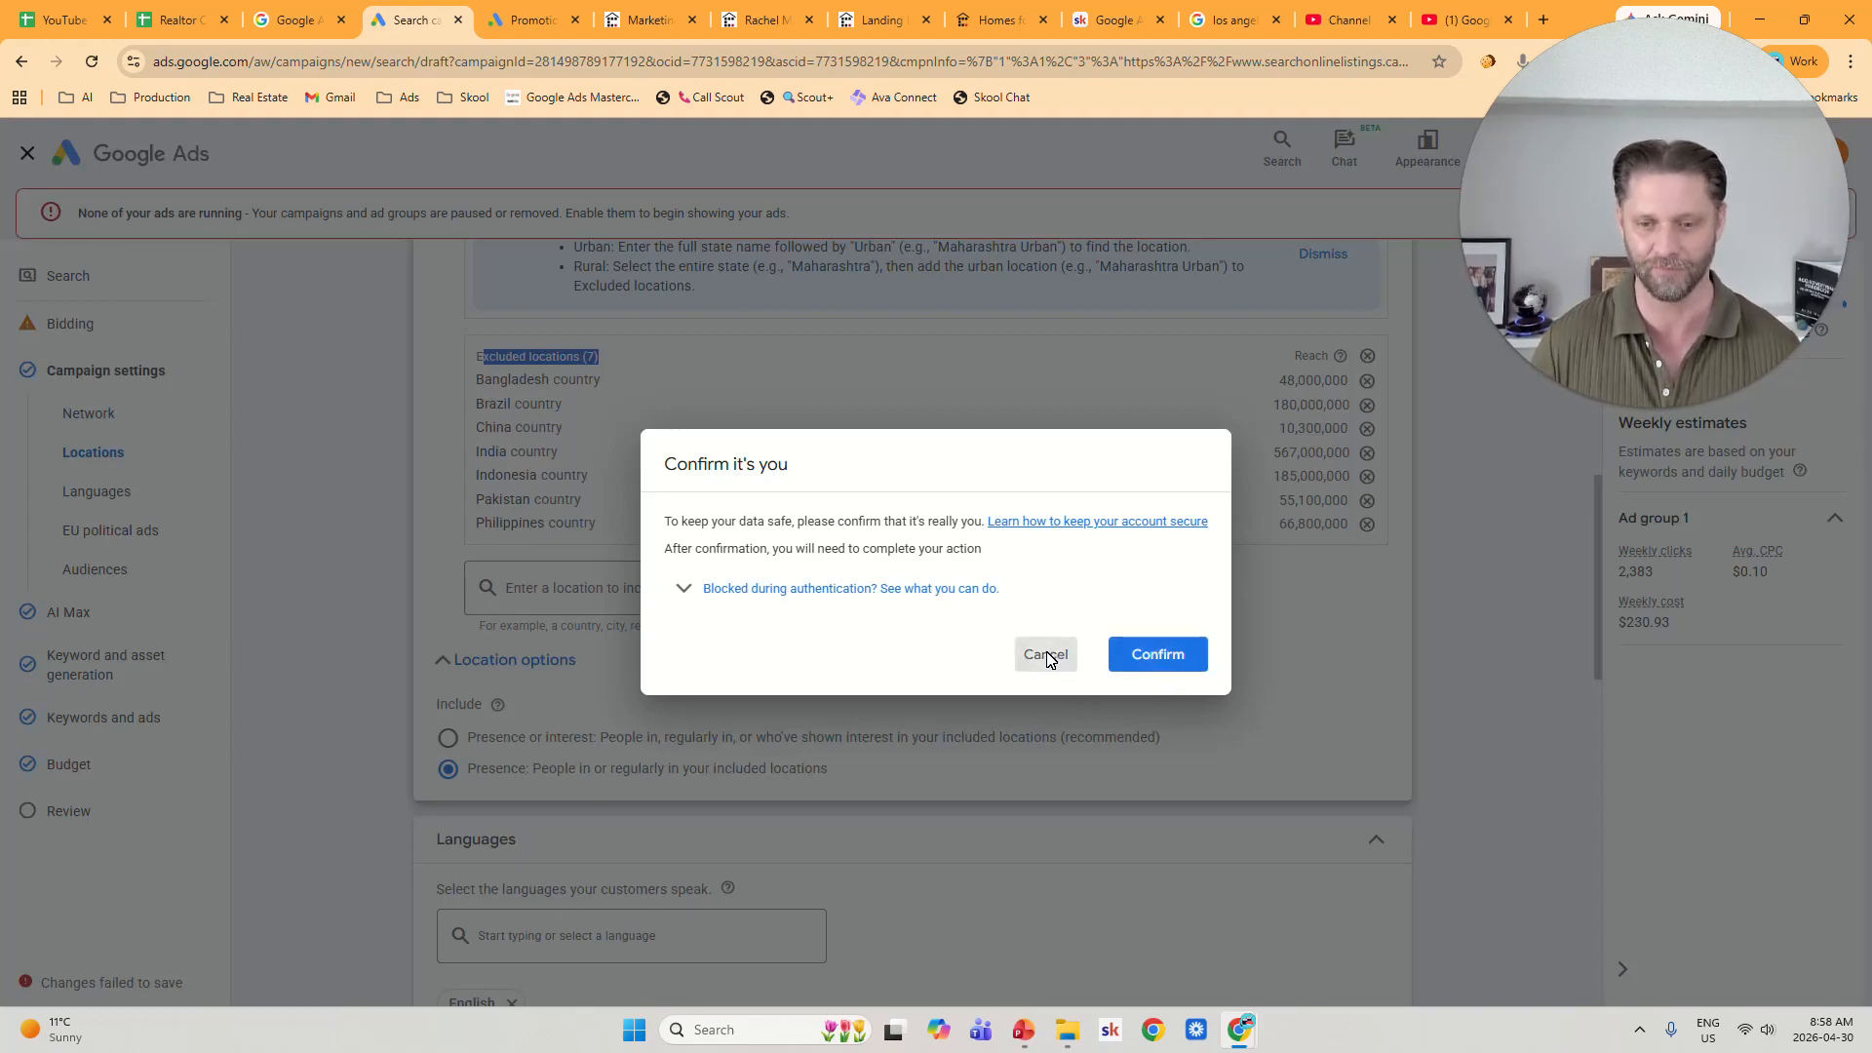
pyautogui.scroll(-5, 1219, 658)
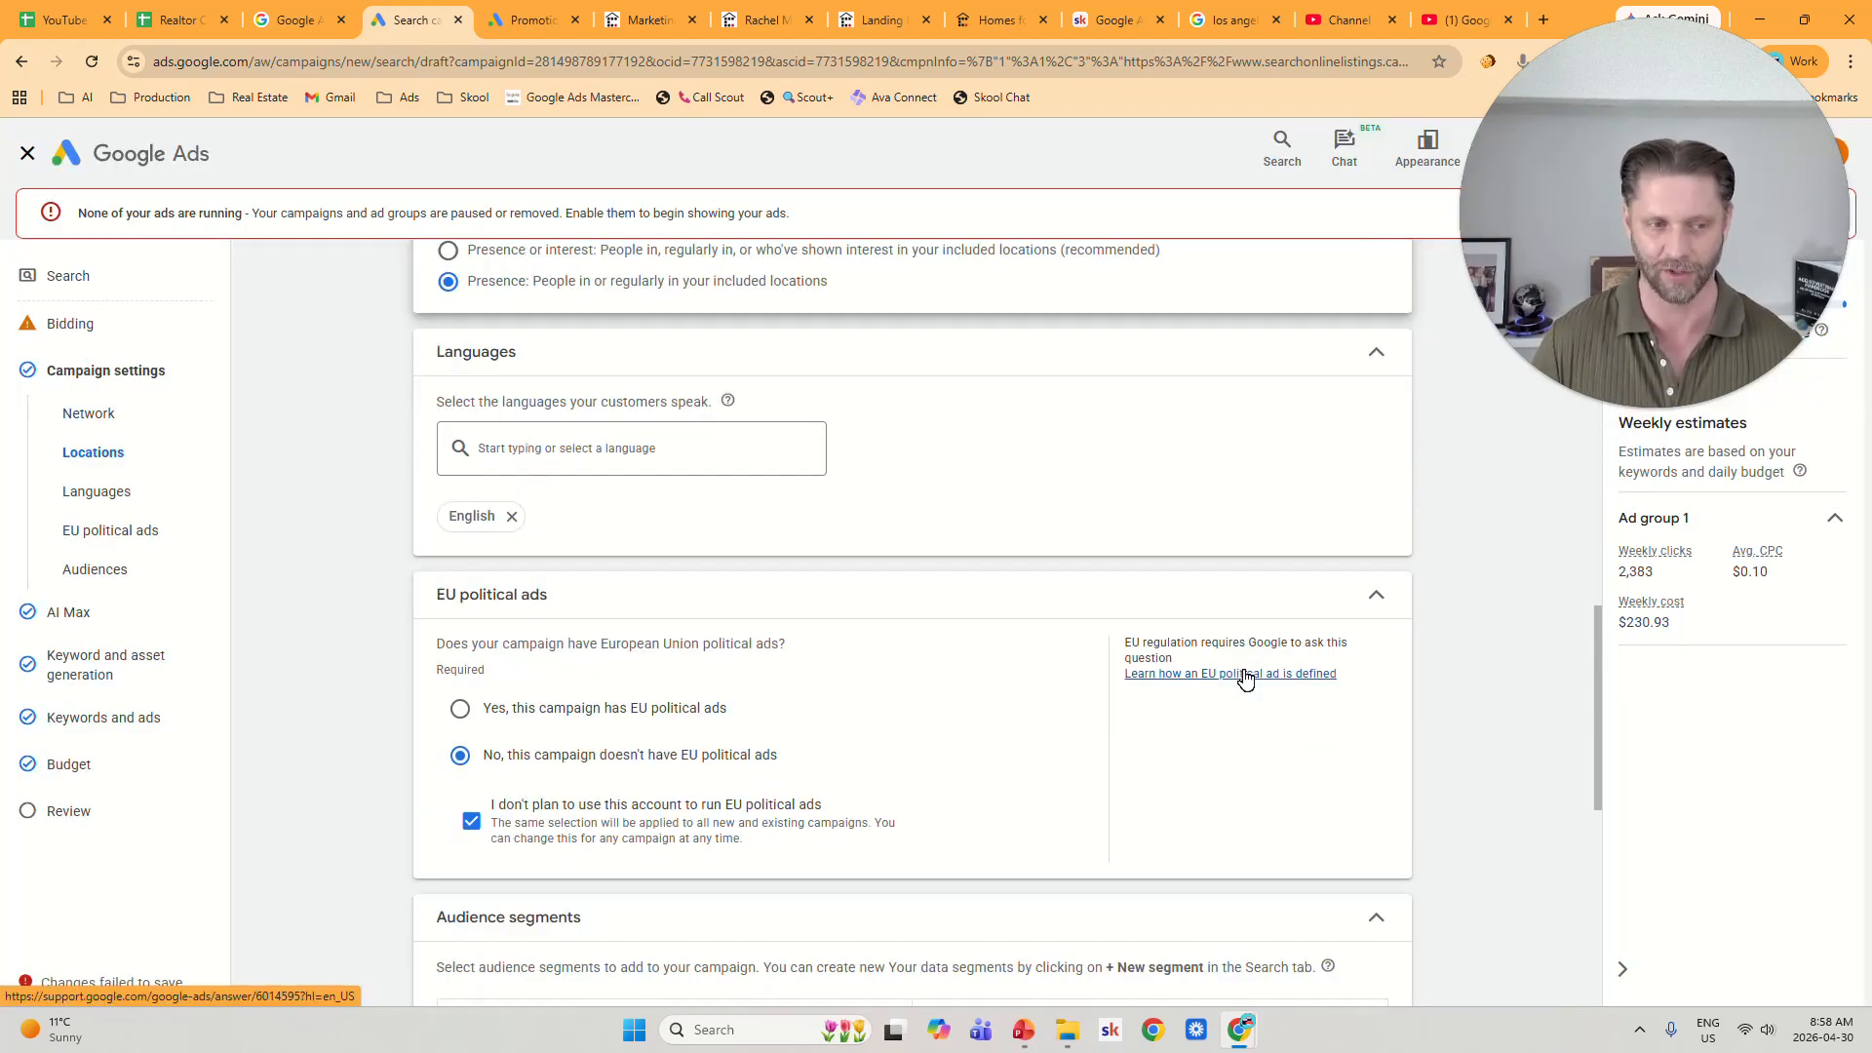
pyautogui.scroll(1, 1246, 679)
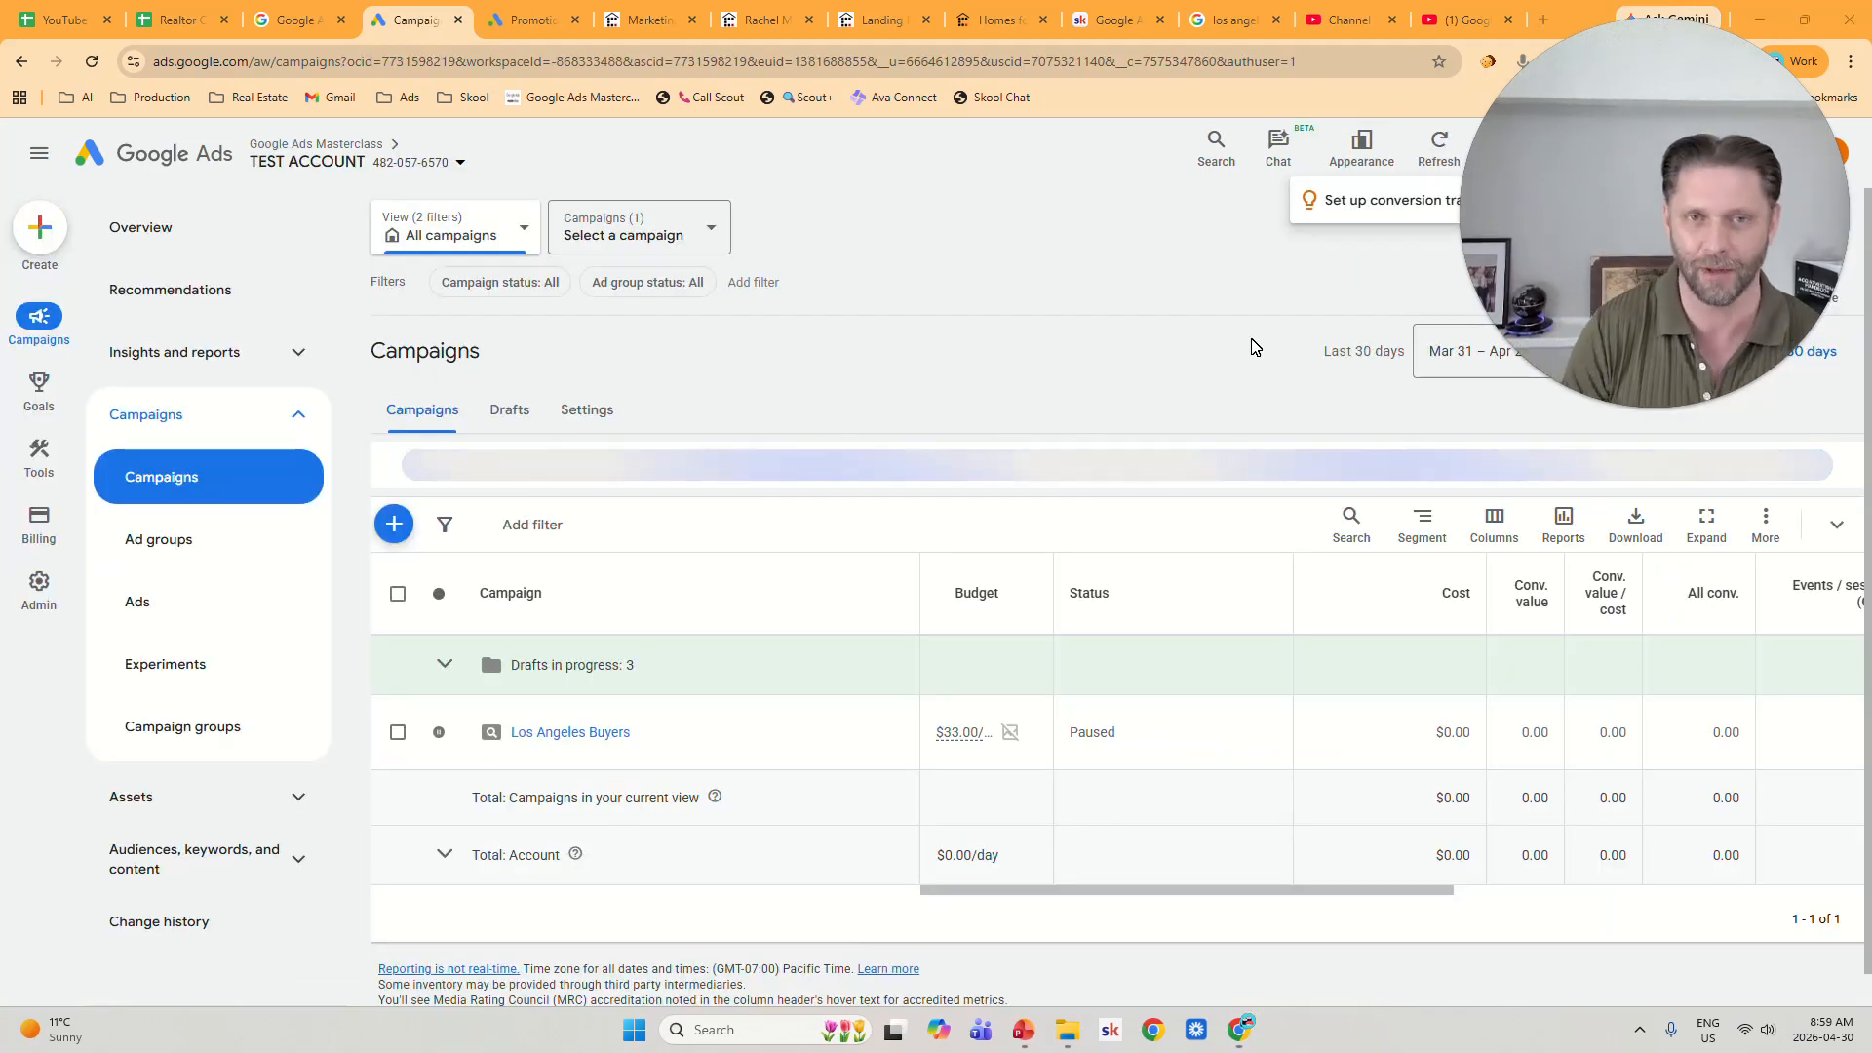
# Bring up the account's negative keywords list across all campaigns.
pyautogui.click(442, 735)
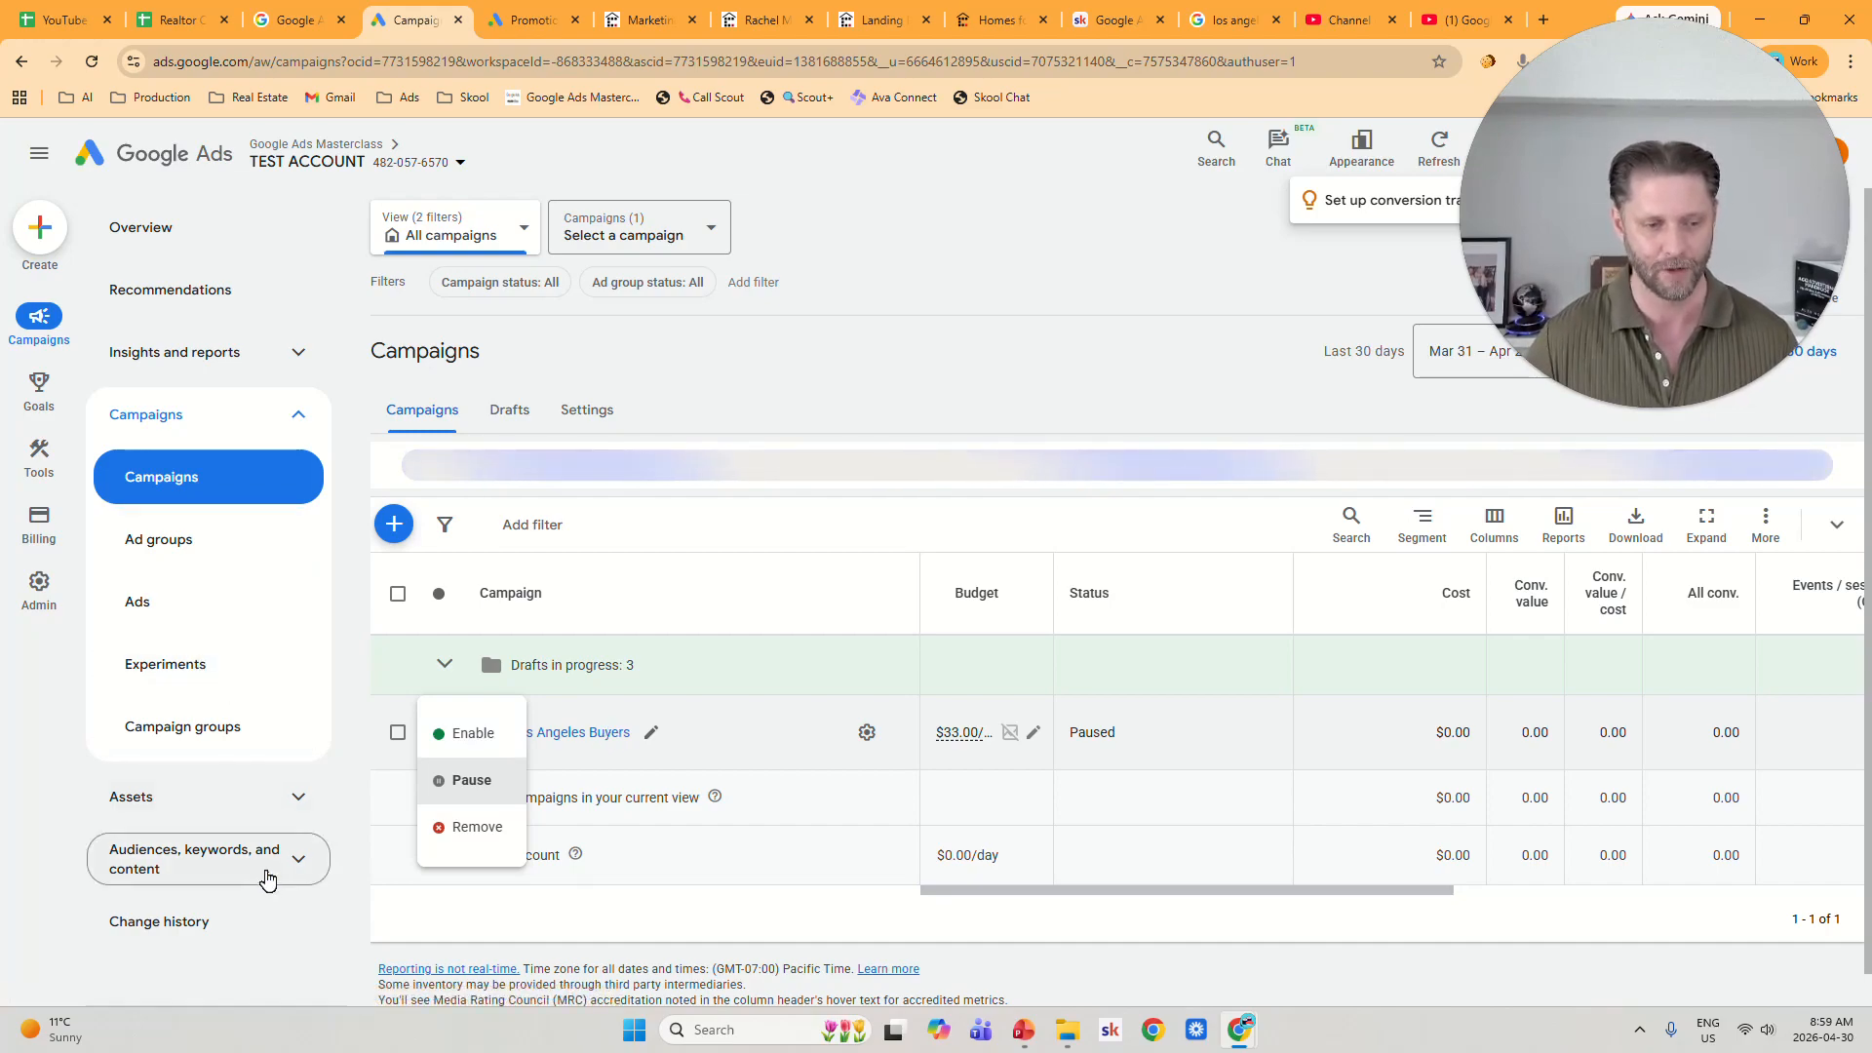
pyautogui.click(294, 857)
pyautogui.click(195, 922)
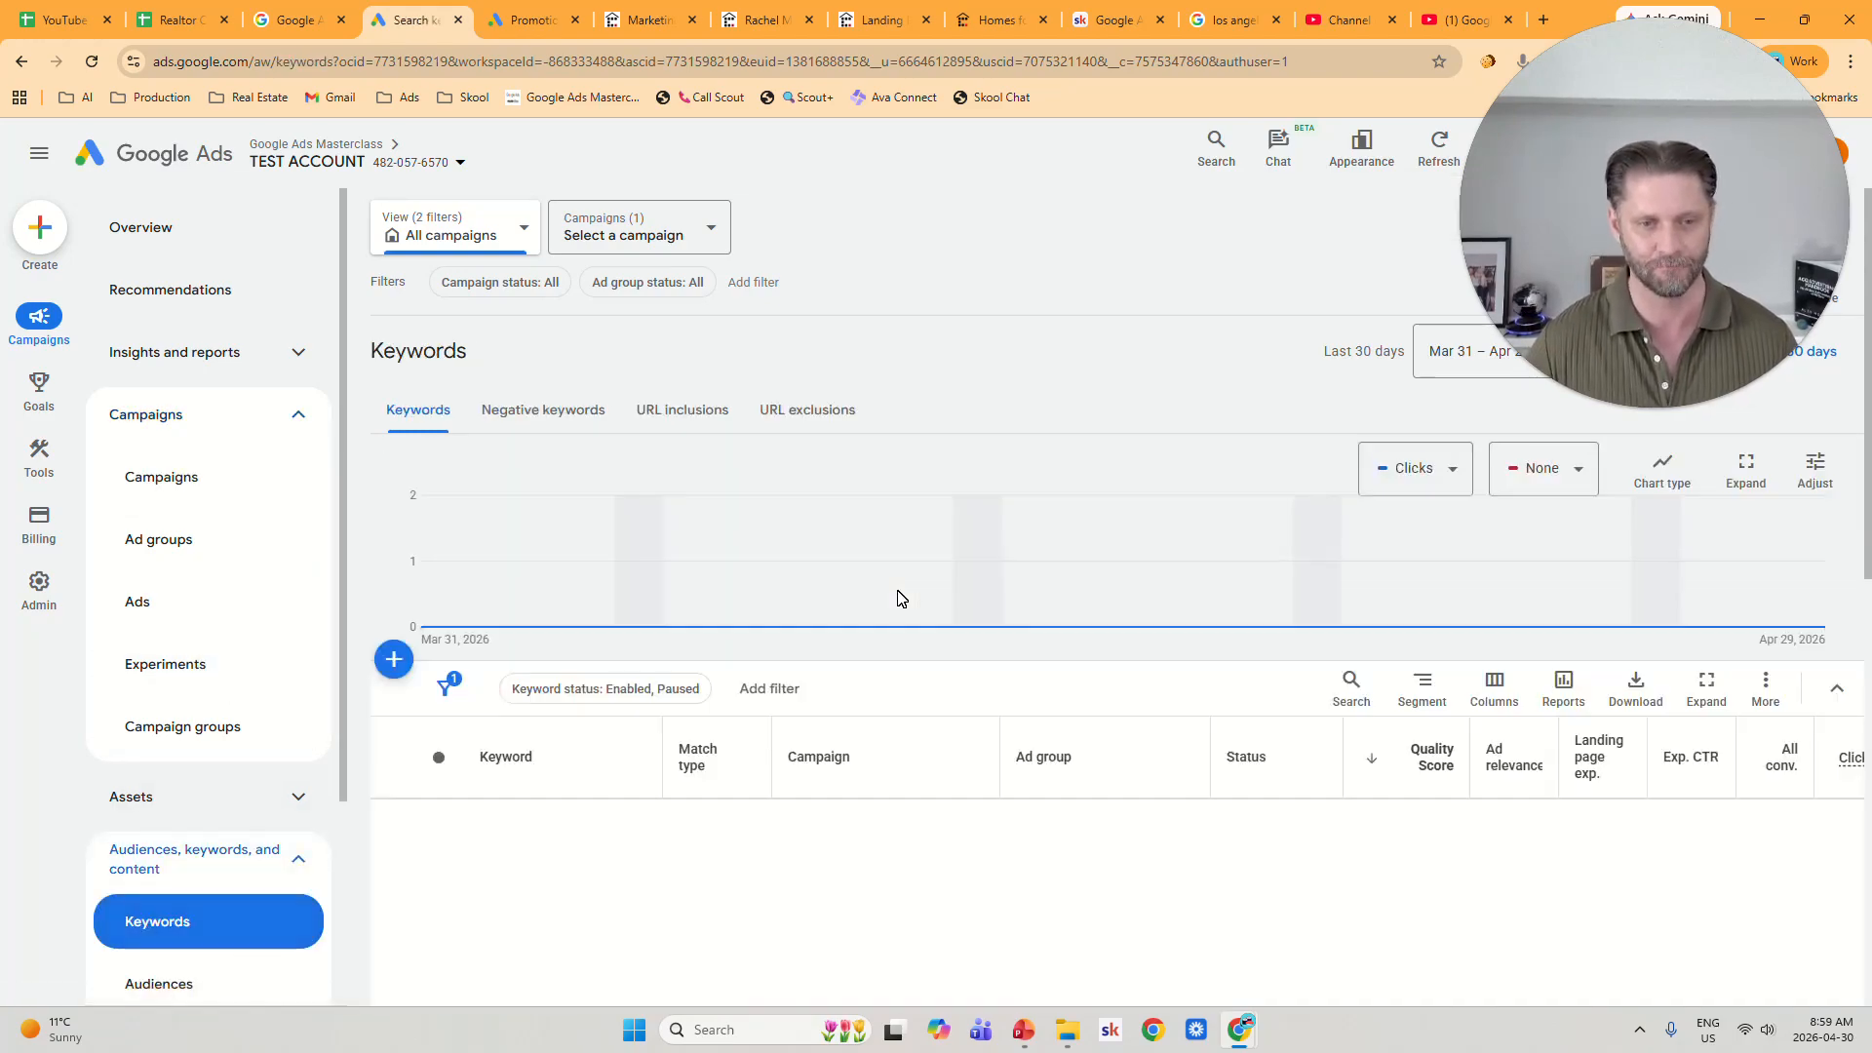
pyautogui.click(564, 419)
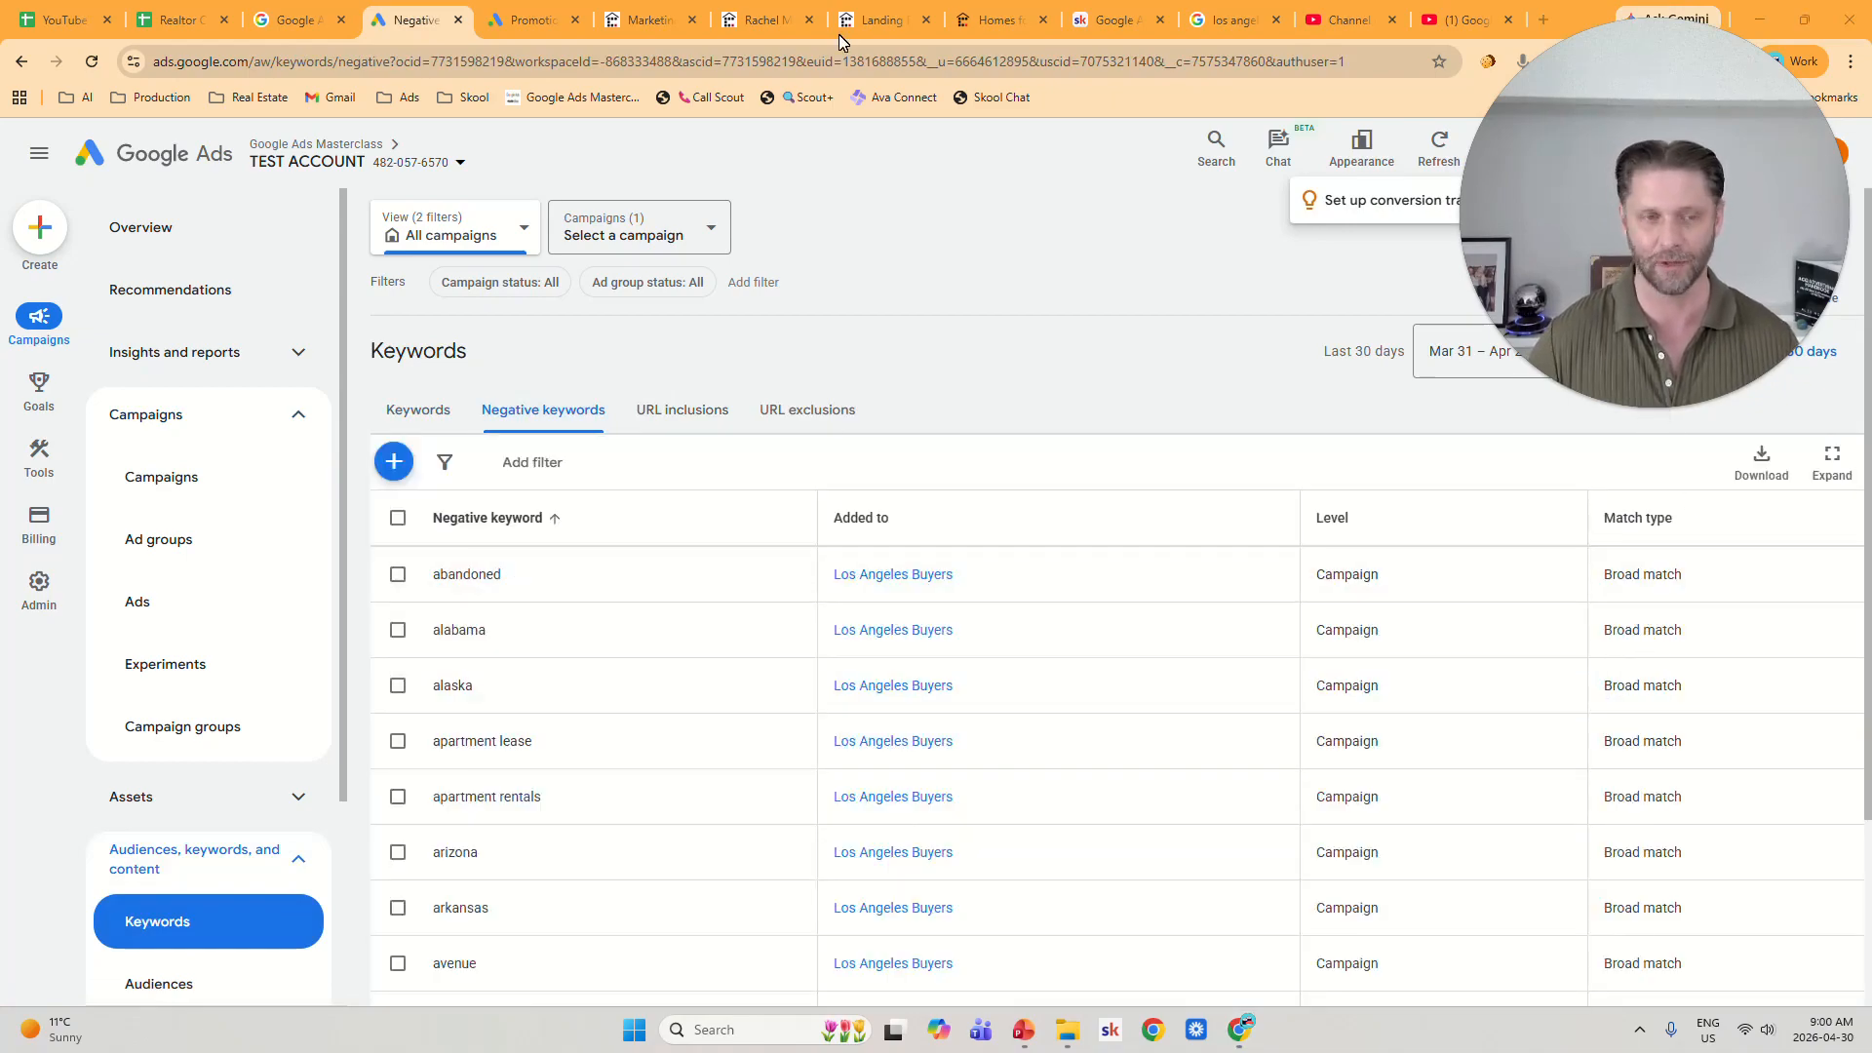
# Switch to the Realtor Cheatsheet spreadsheet, look through the general negative keywords from abandoned to under, and copy that whole column.
pyautogui.click(186, 12)
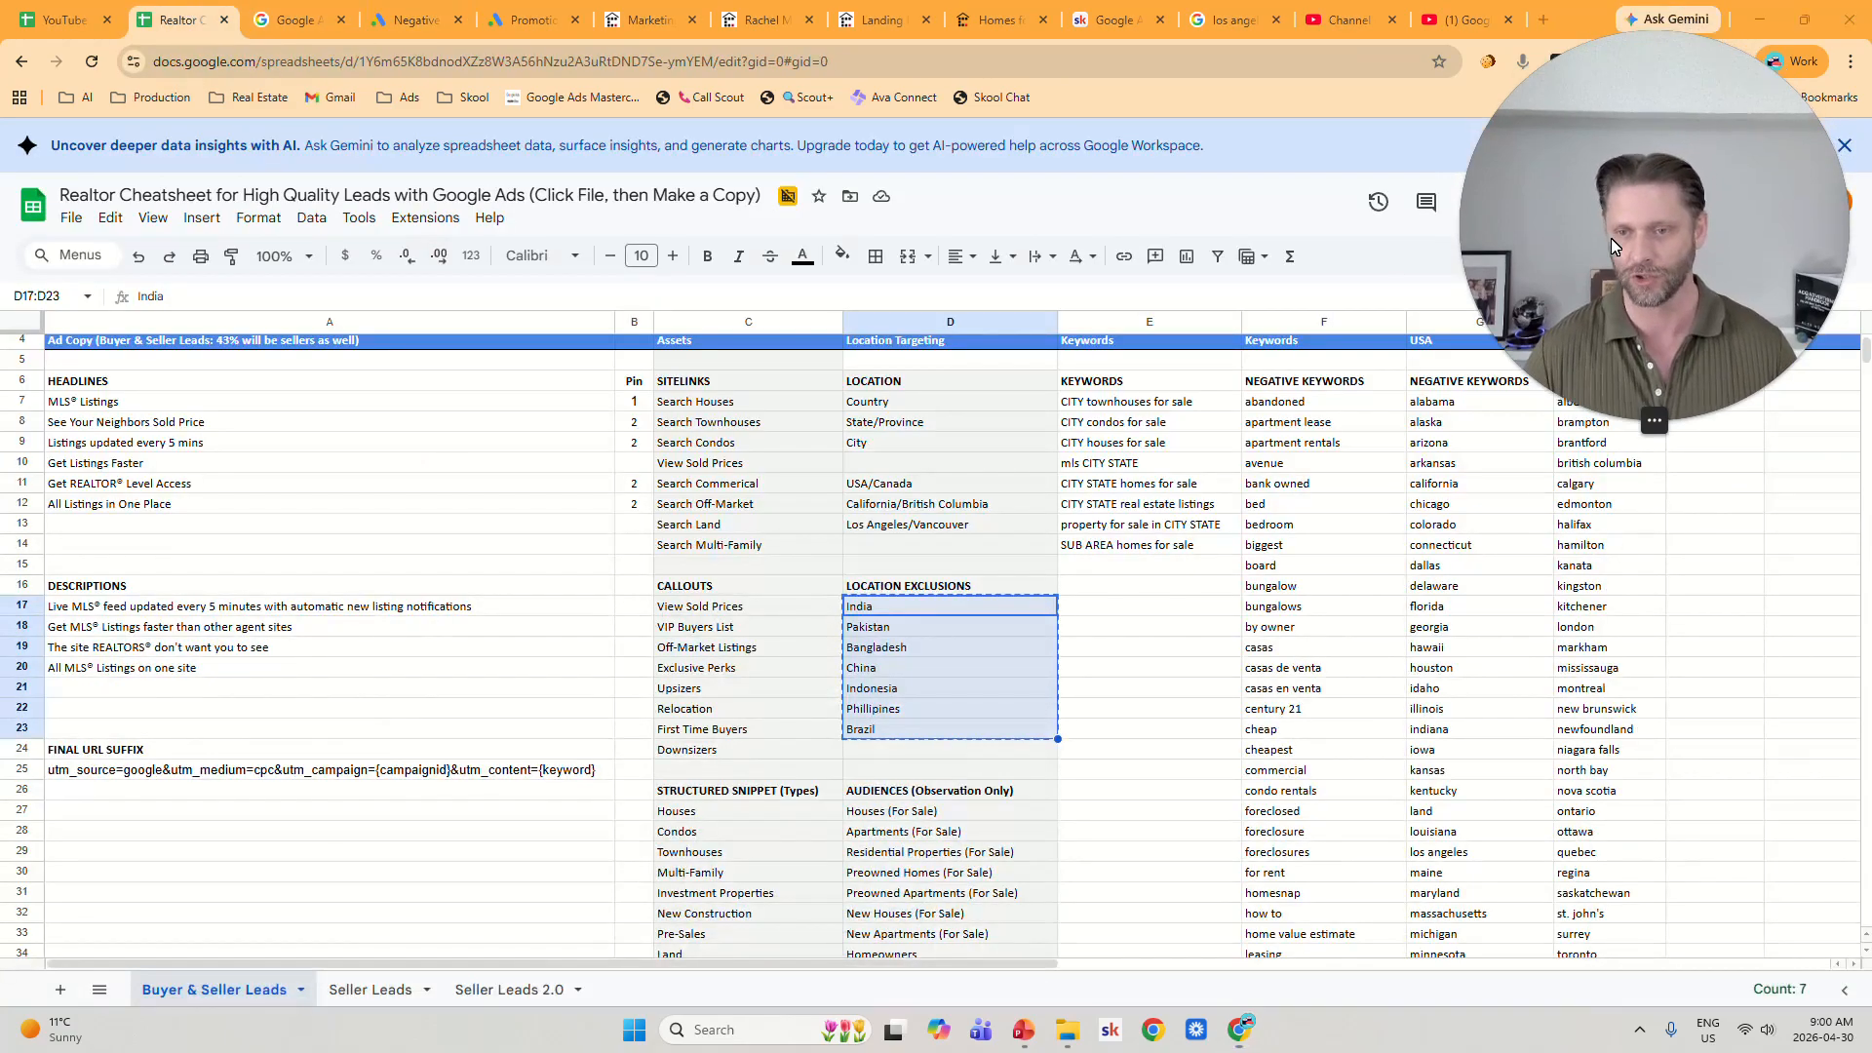
pyautogui.click(1324, 399)
pyautogui.scroll(-6, 1325, 459)
pyautogui.scroll(-9, 1324, 468)
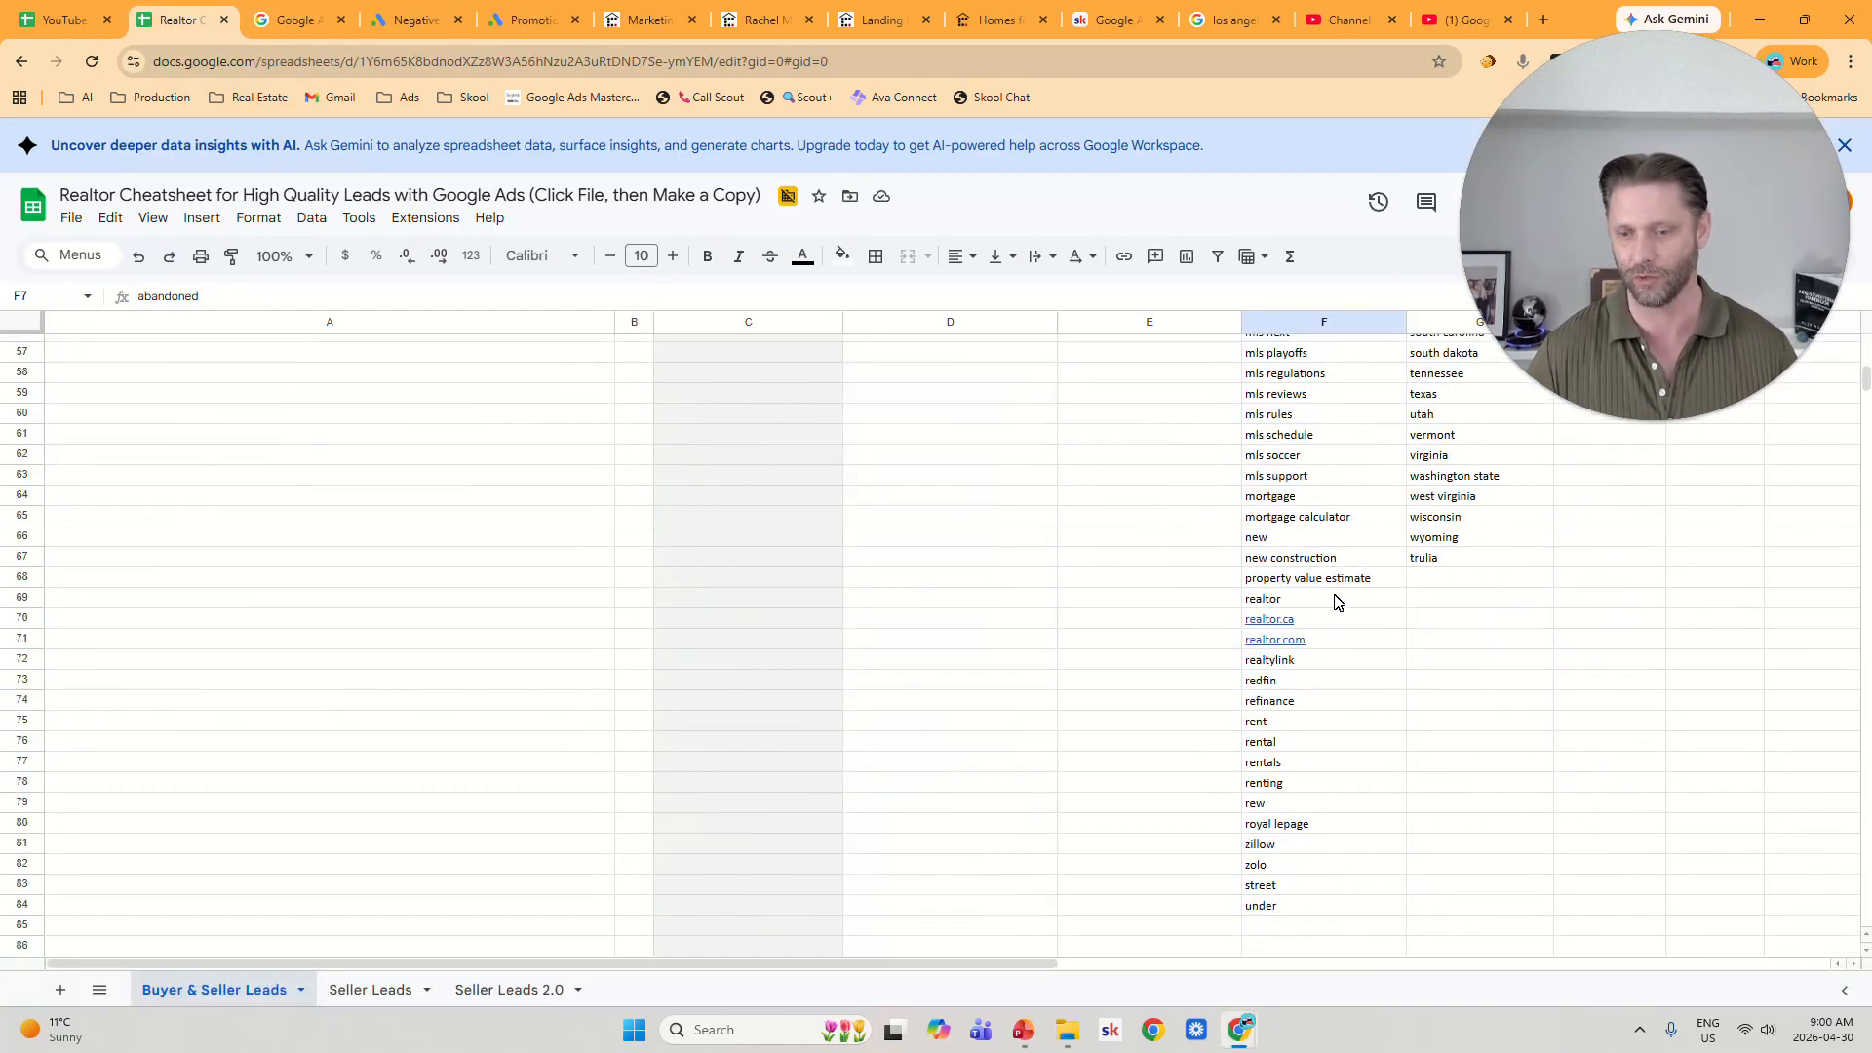
pyautogui.click(1312, 516)
pyautogui.scroll(15, 1341, 663)
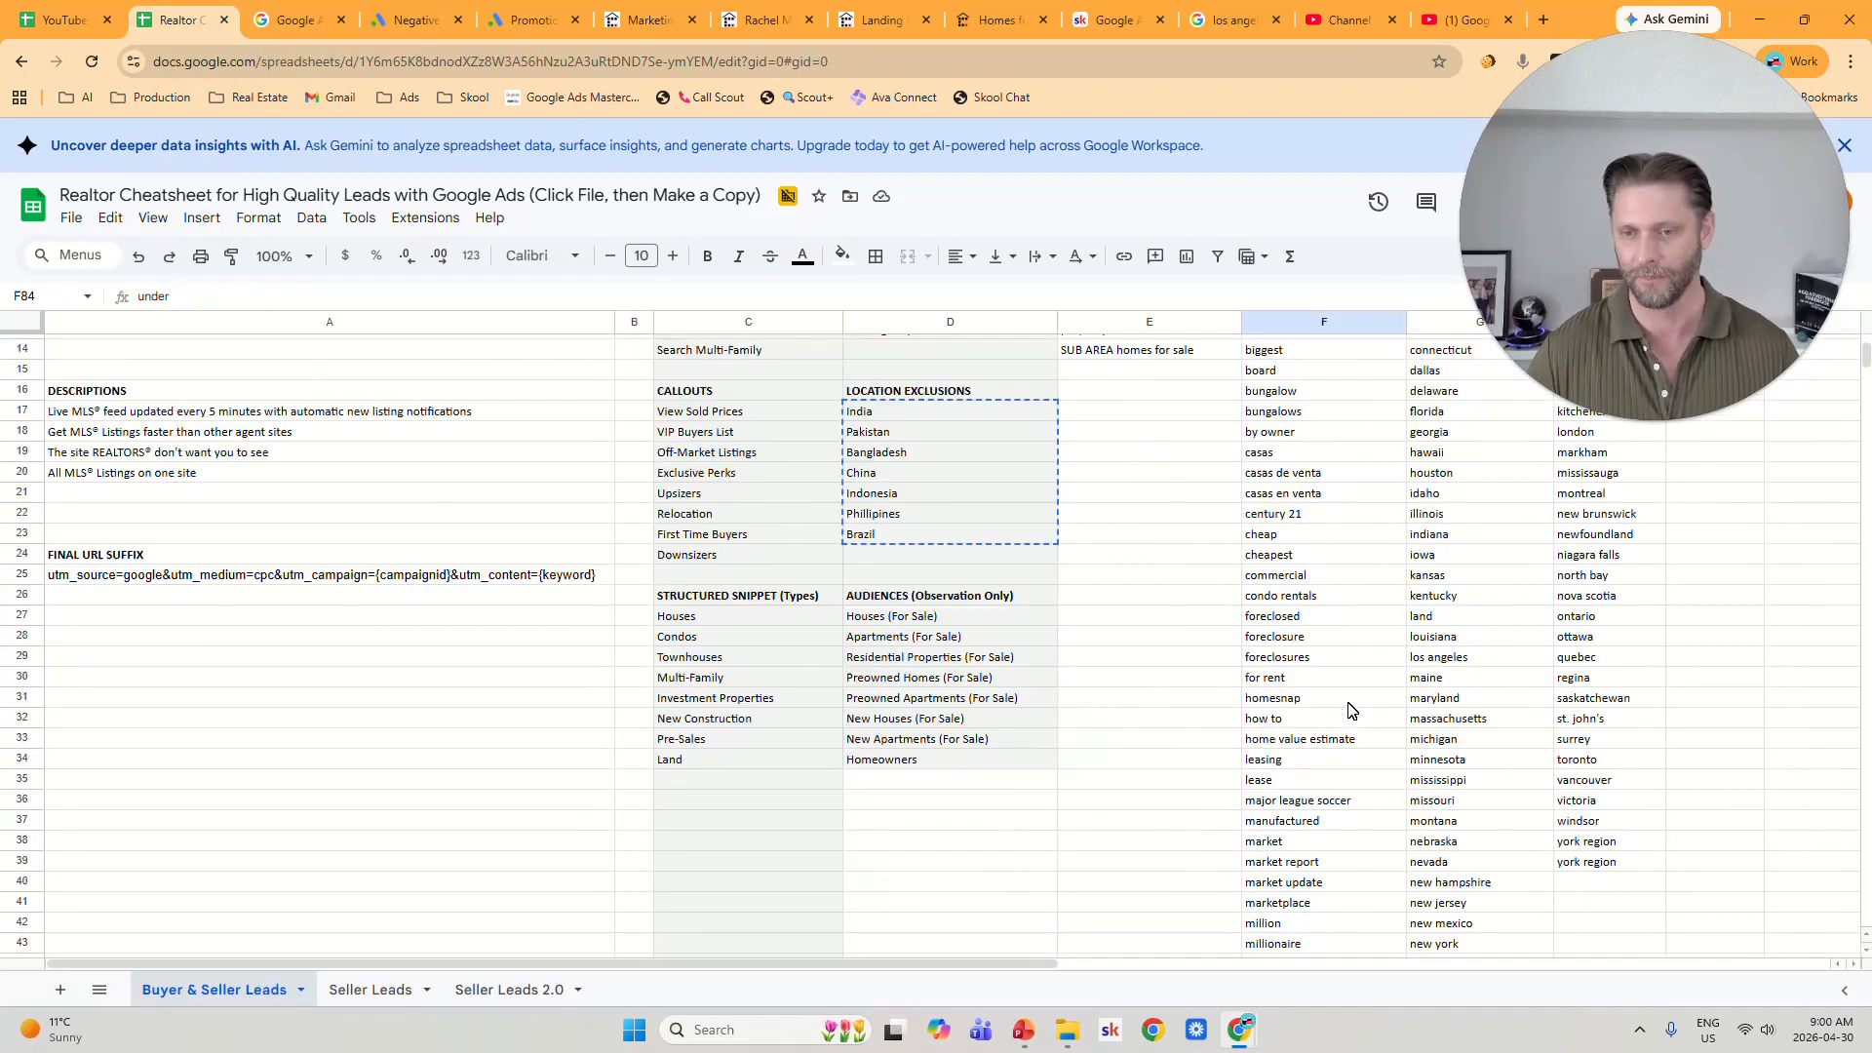
pyautogui.click(1349, 322)
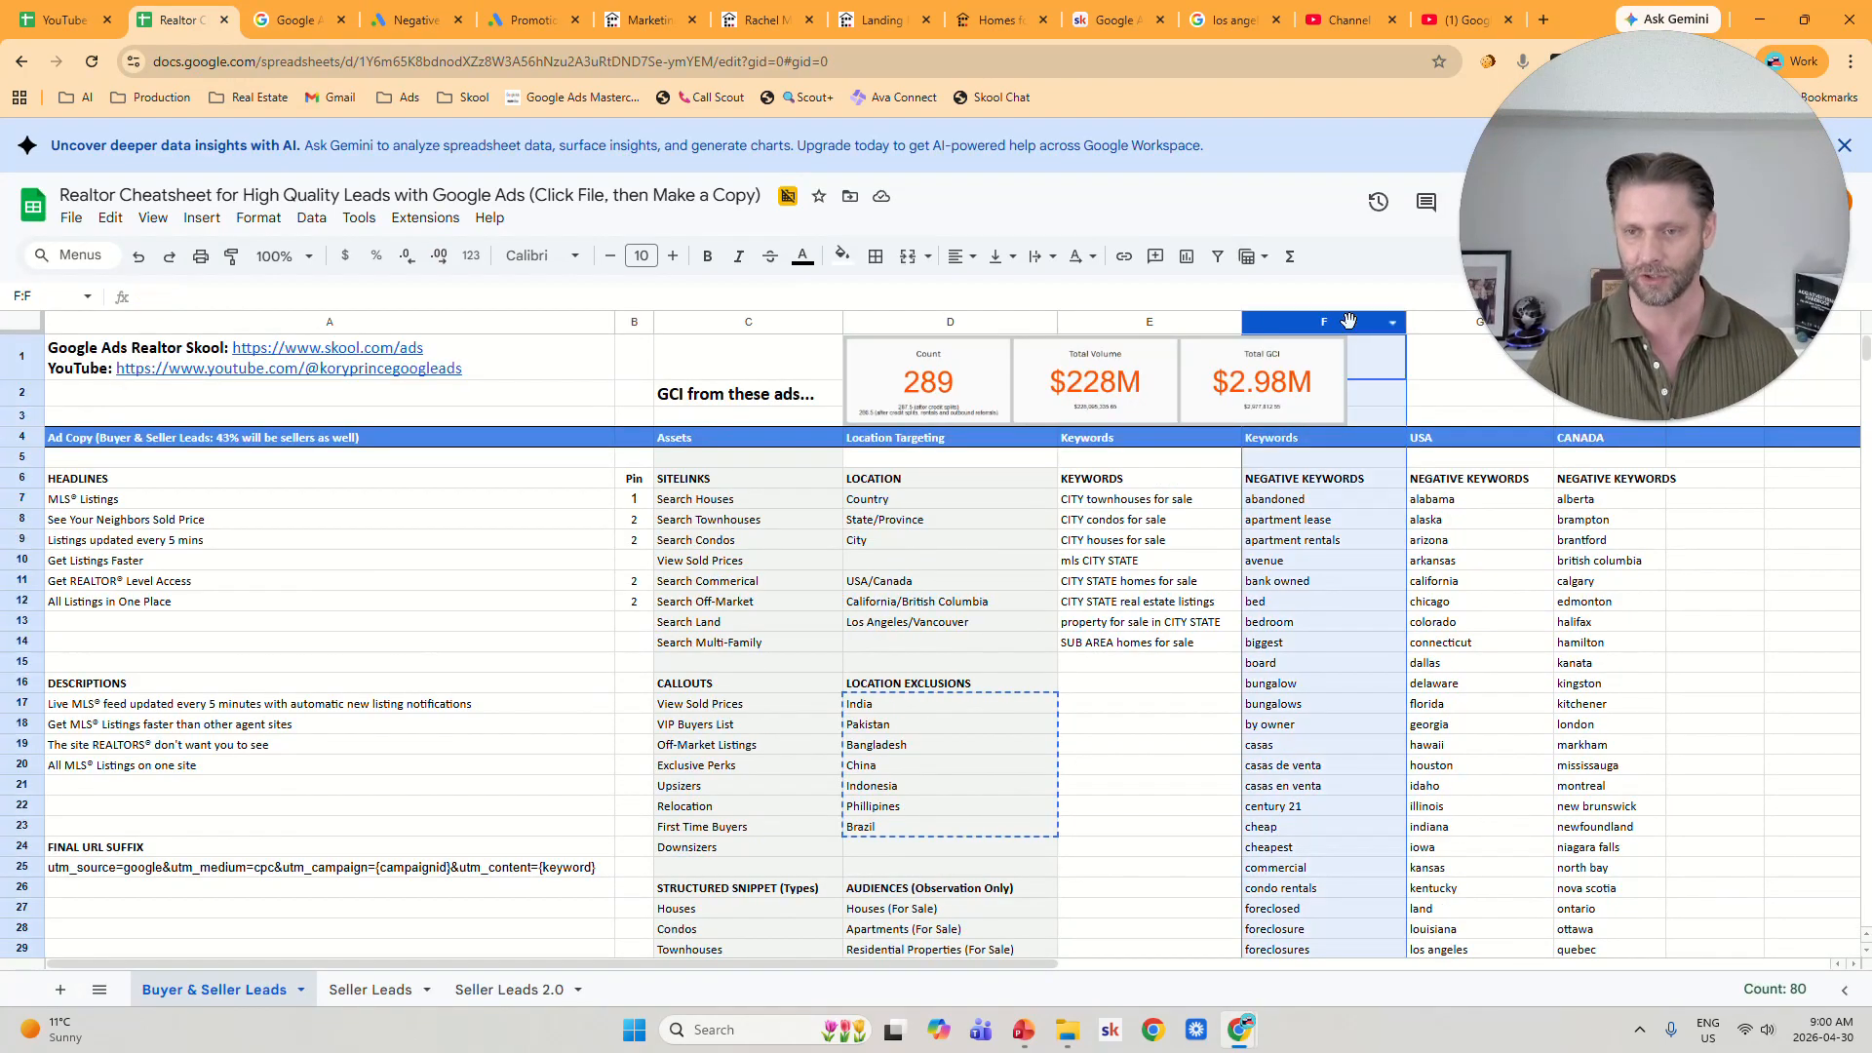
pyautogui.hotkey('ctrl', 'c')
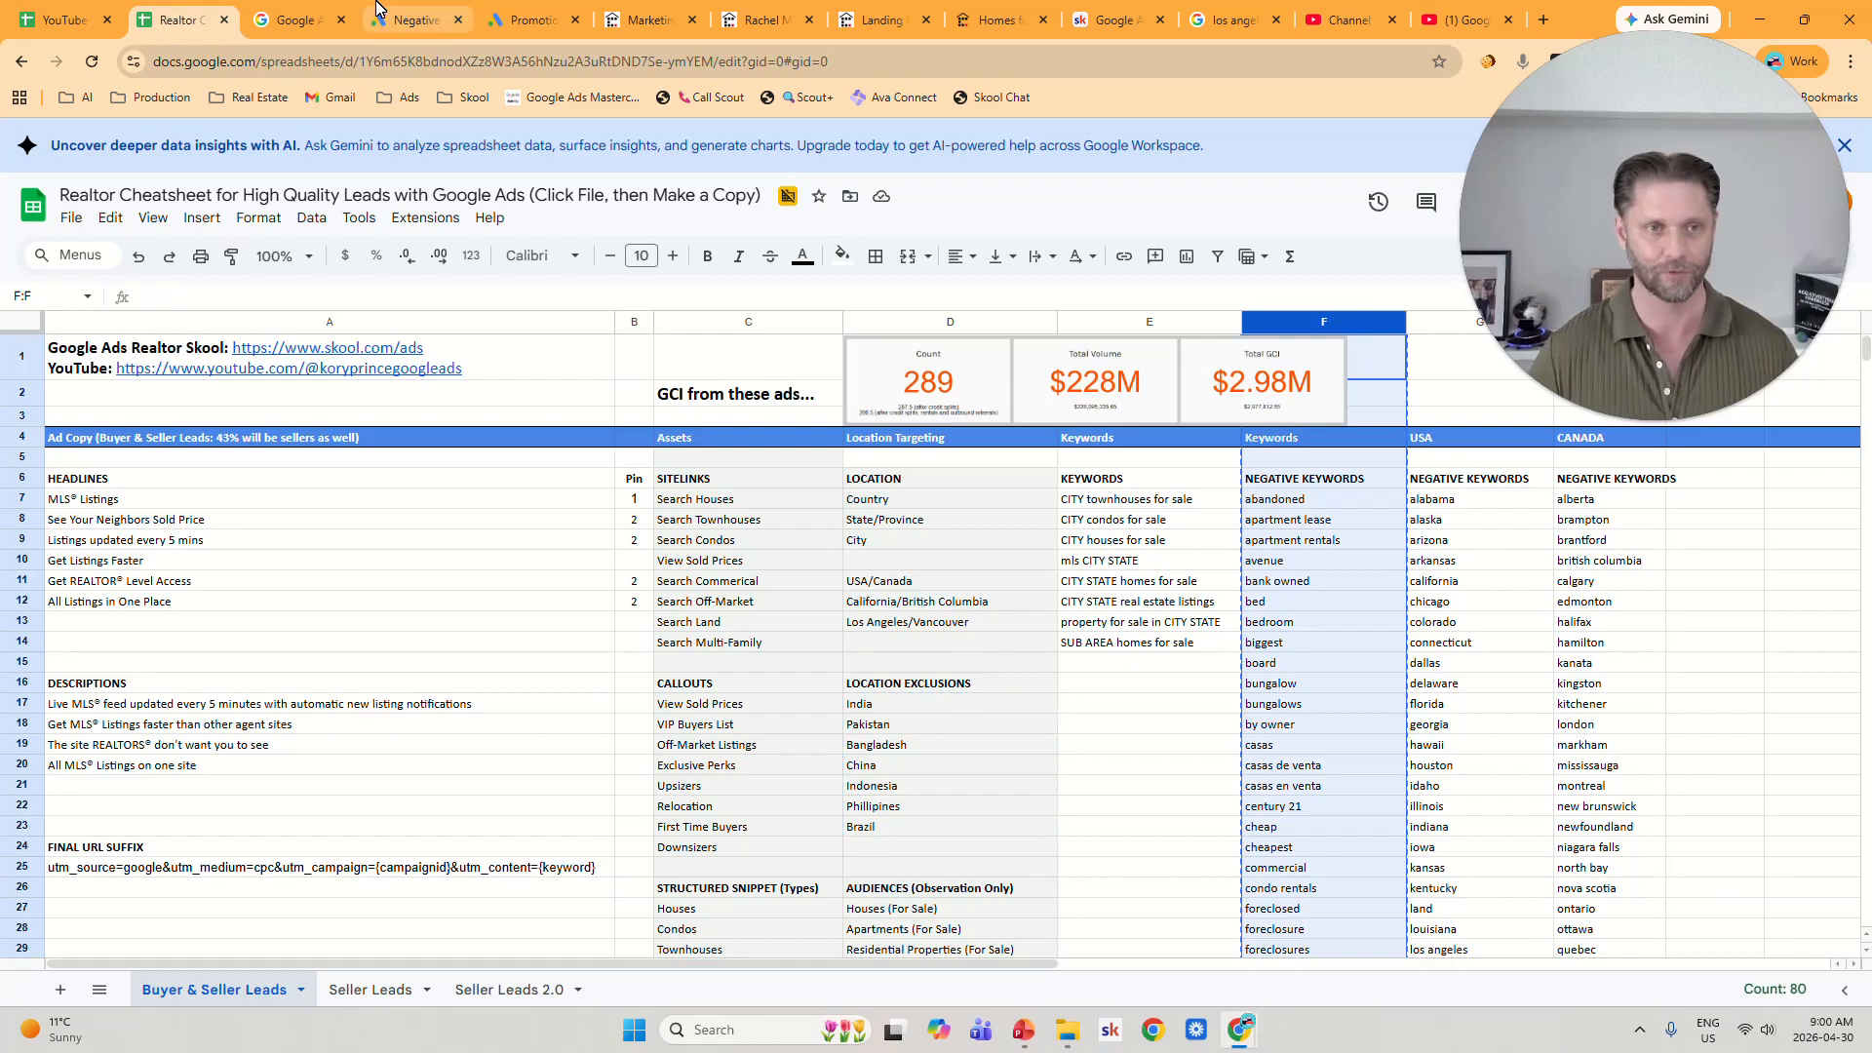
# Back in Google Ads, start adding negative keywords to the Los Angeles Buyers campaign and paste in the copied column.
pyautogui.click(420, 19)
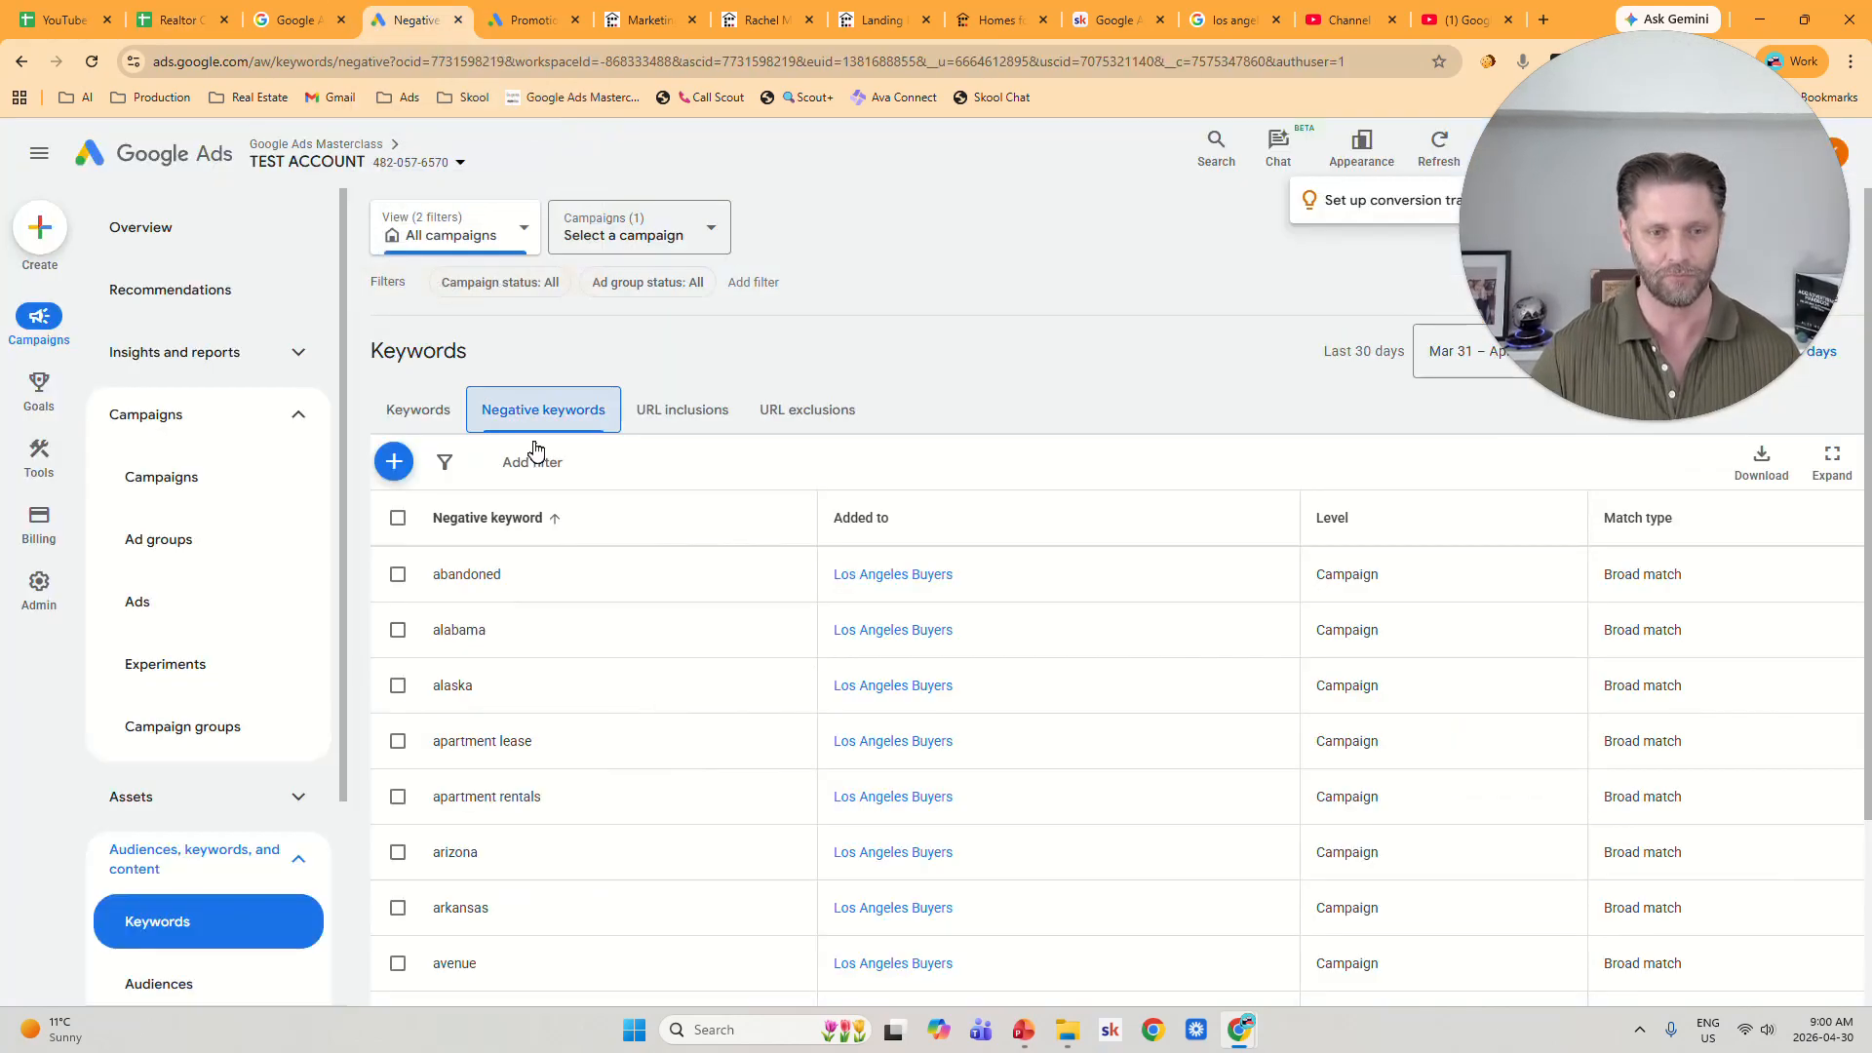
pyautogui.click(394, 461)
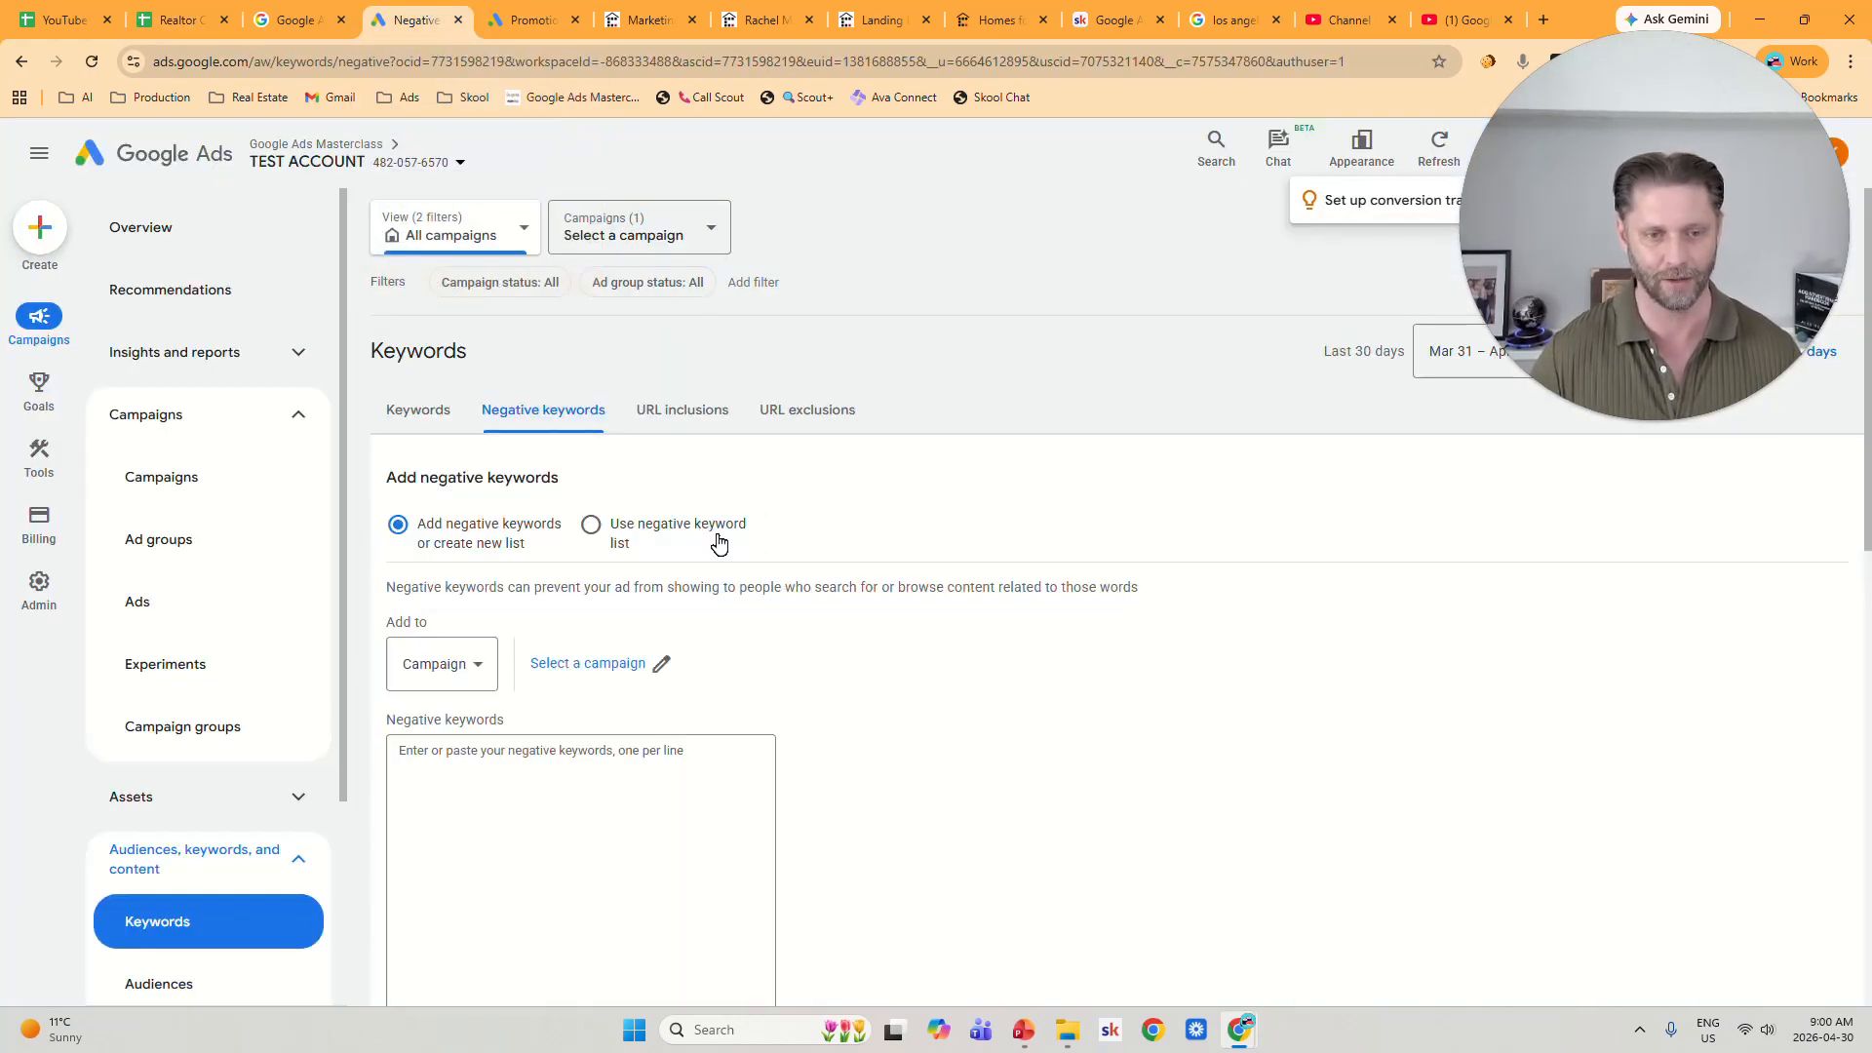
pyautogui.click(631, 671)
pyautogui.click(862, 549)
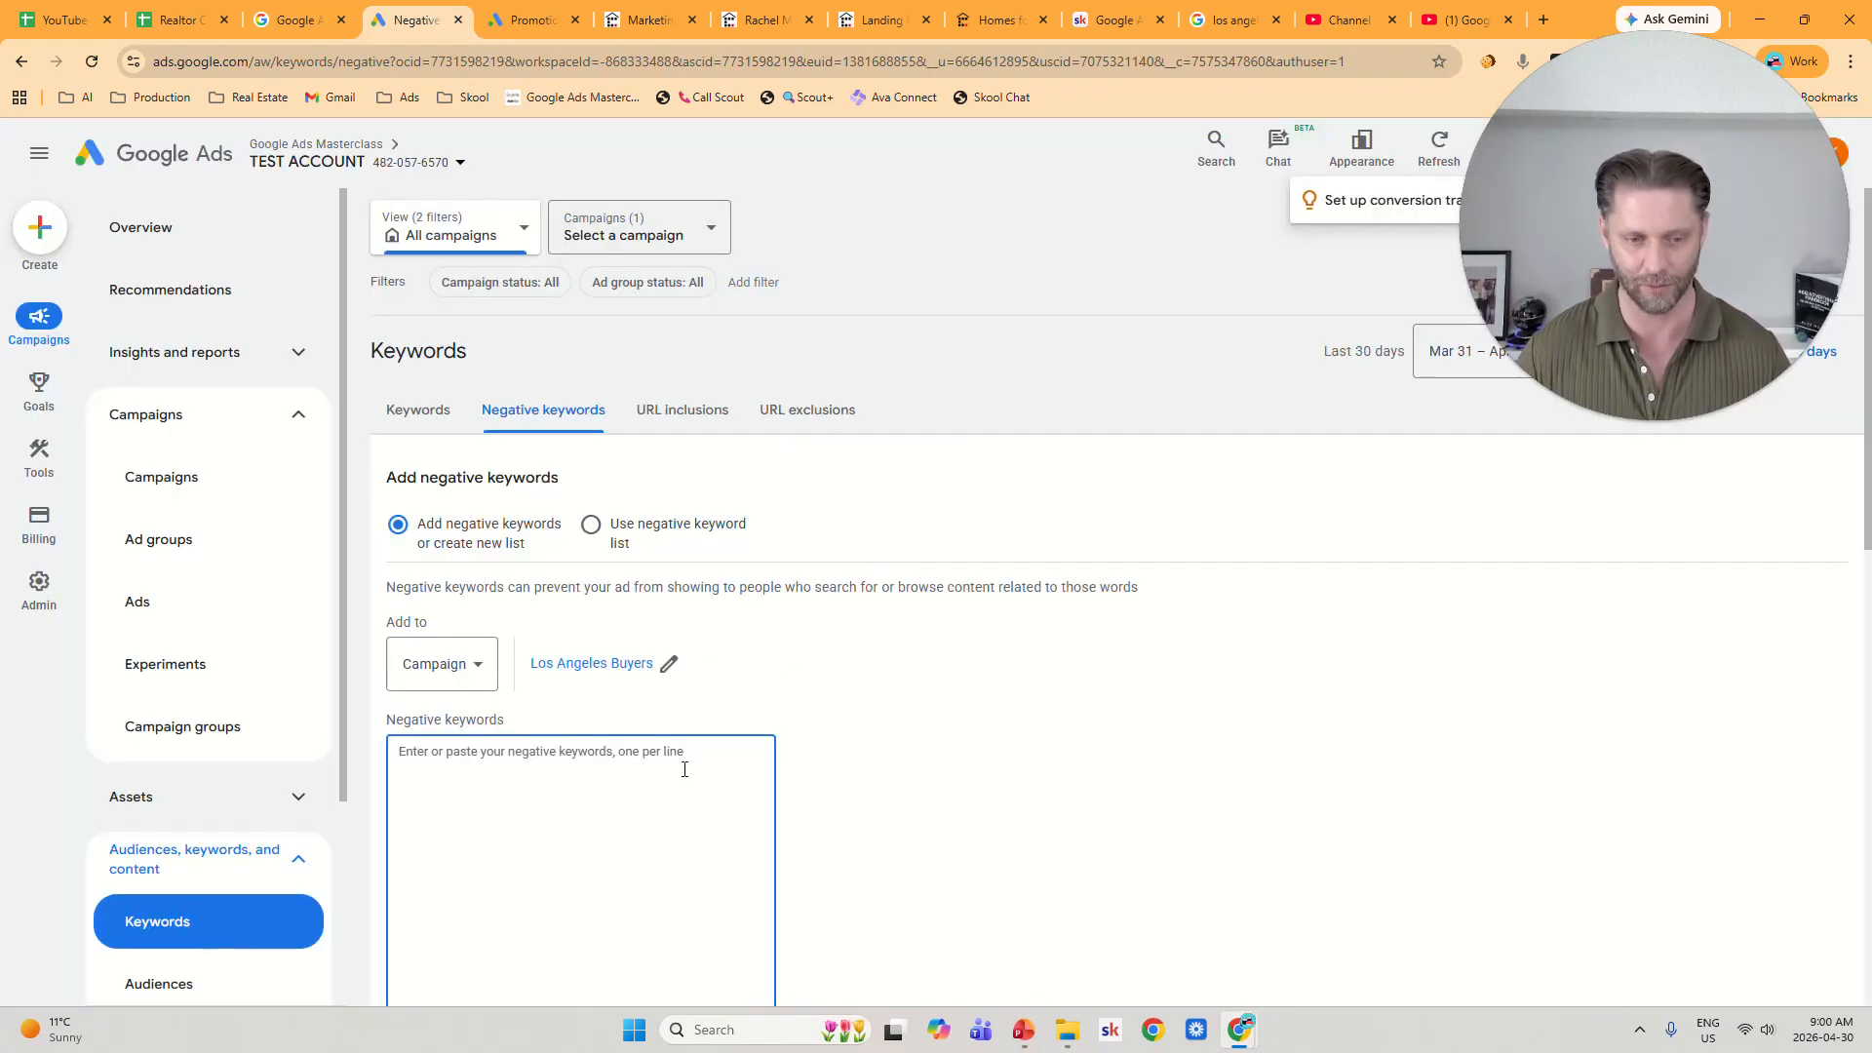
pyautogui.hotkey('ctrl', 'v')
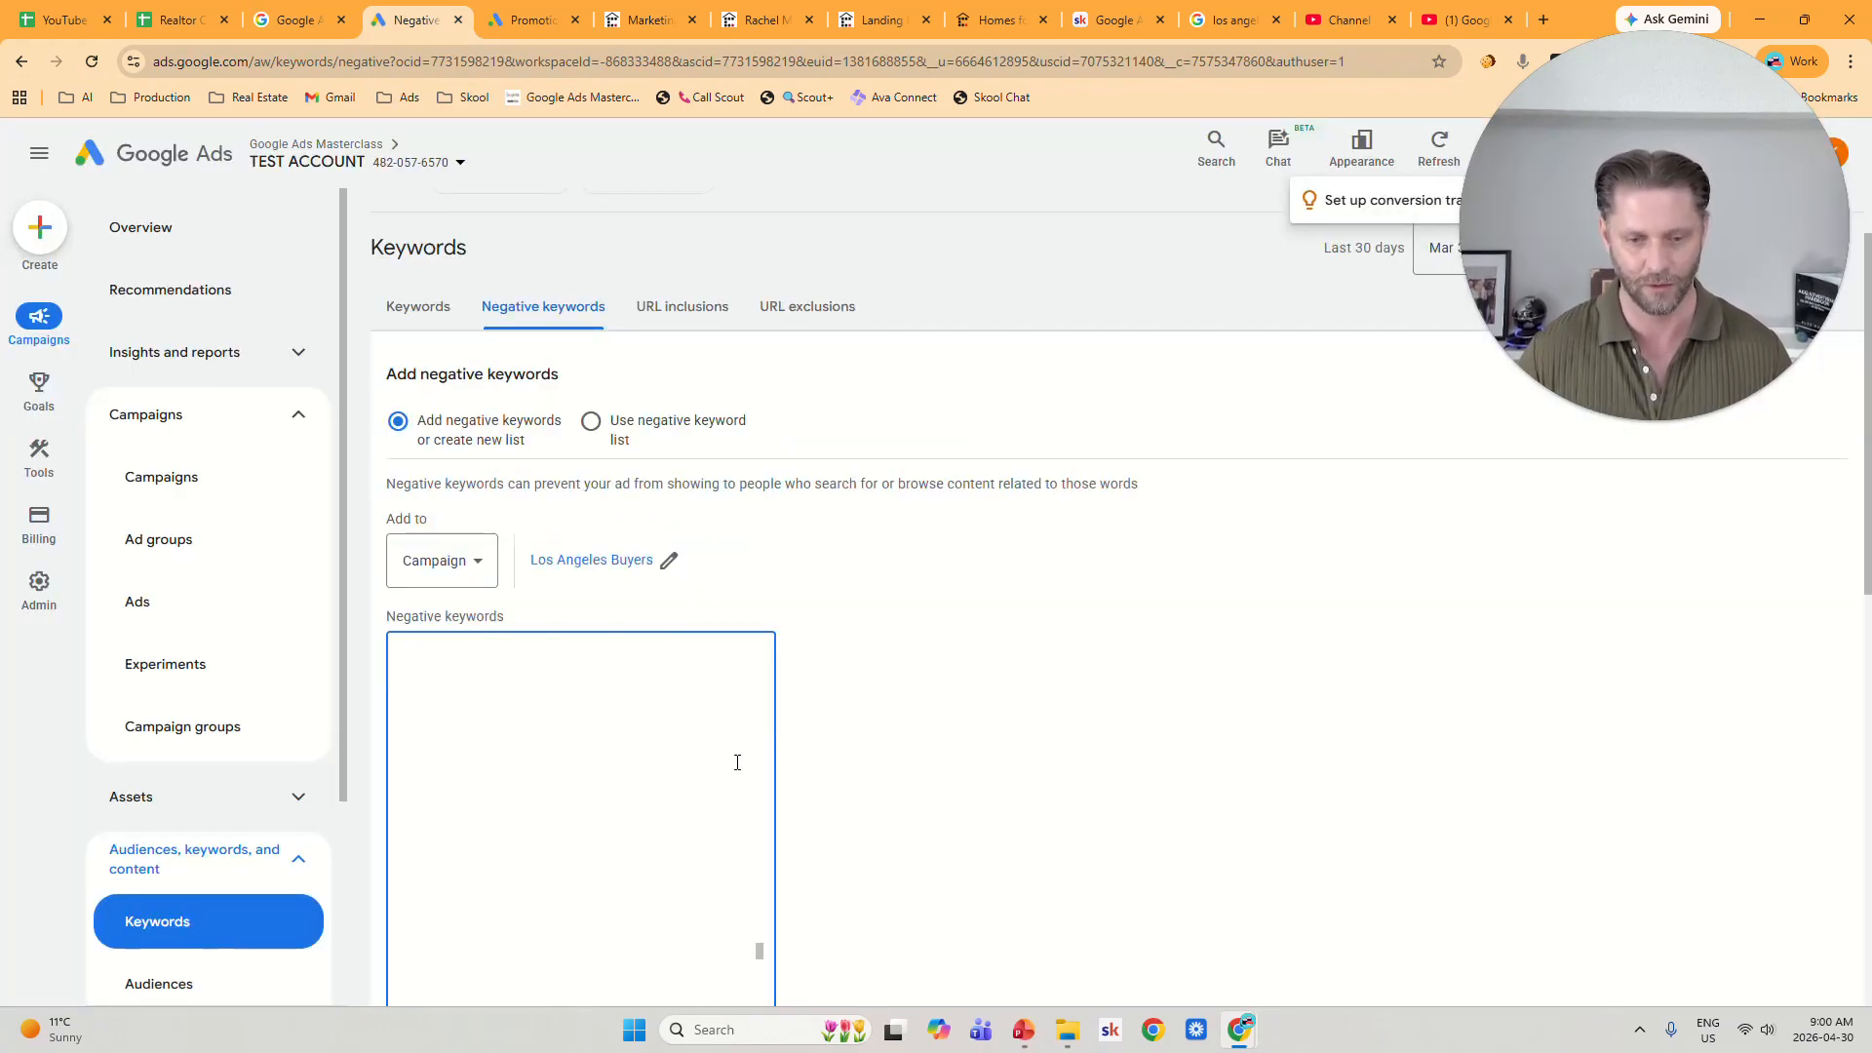
# Delete the Keywords and NEGATIVE KEYWORDS header lines from the pasted list and check the remaining entries down to under.
pyautogui.click(761, 1009)
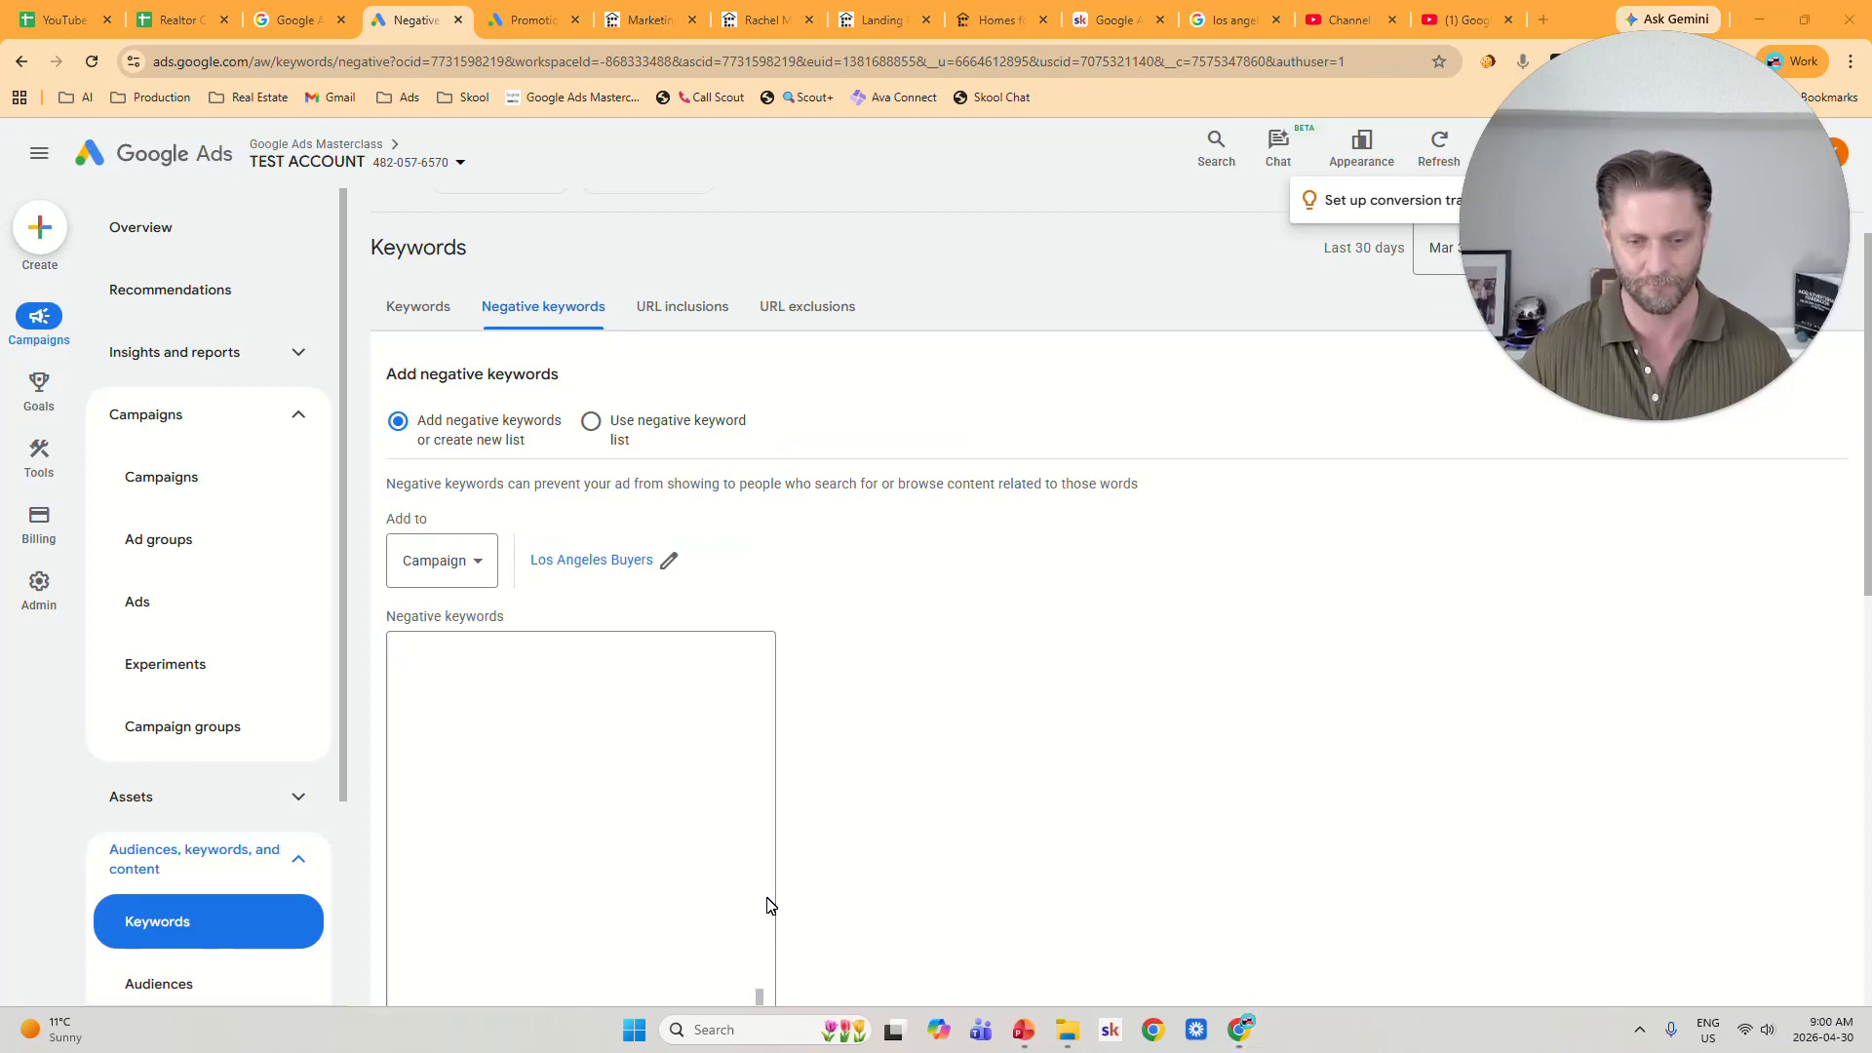
pyautogui.click(746, 711)
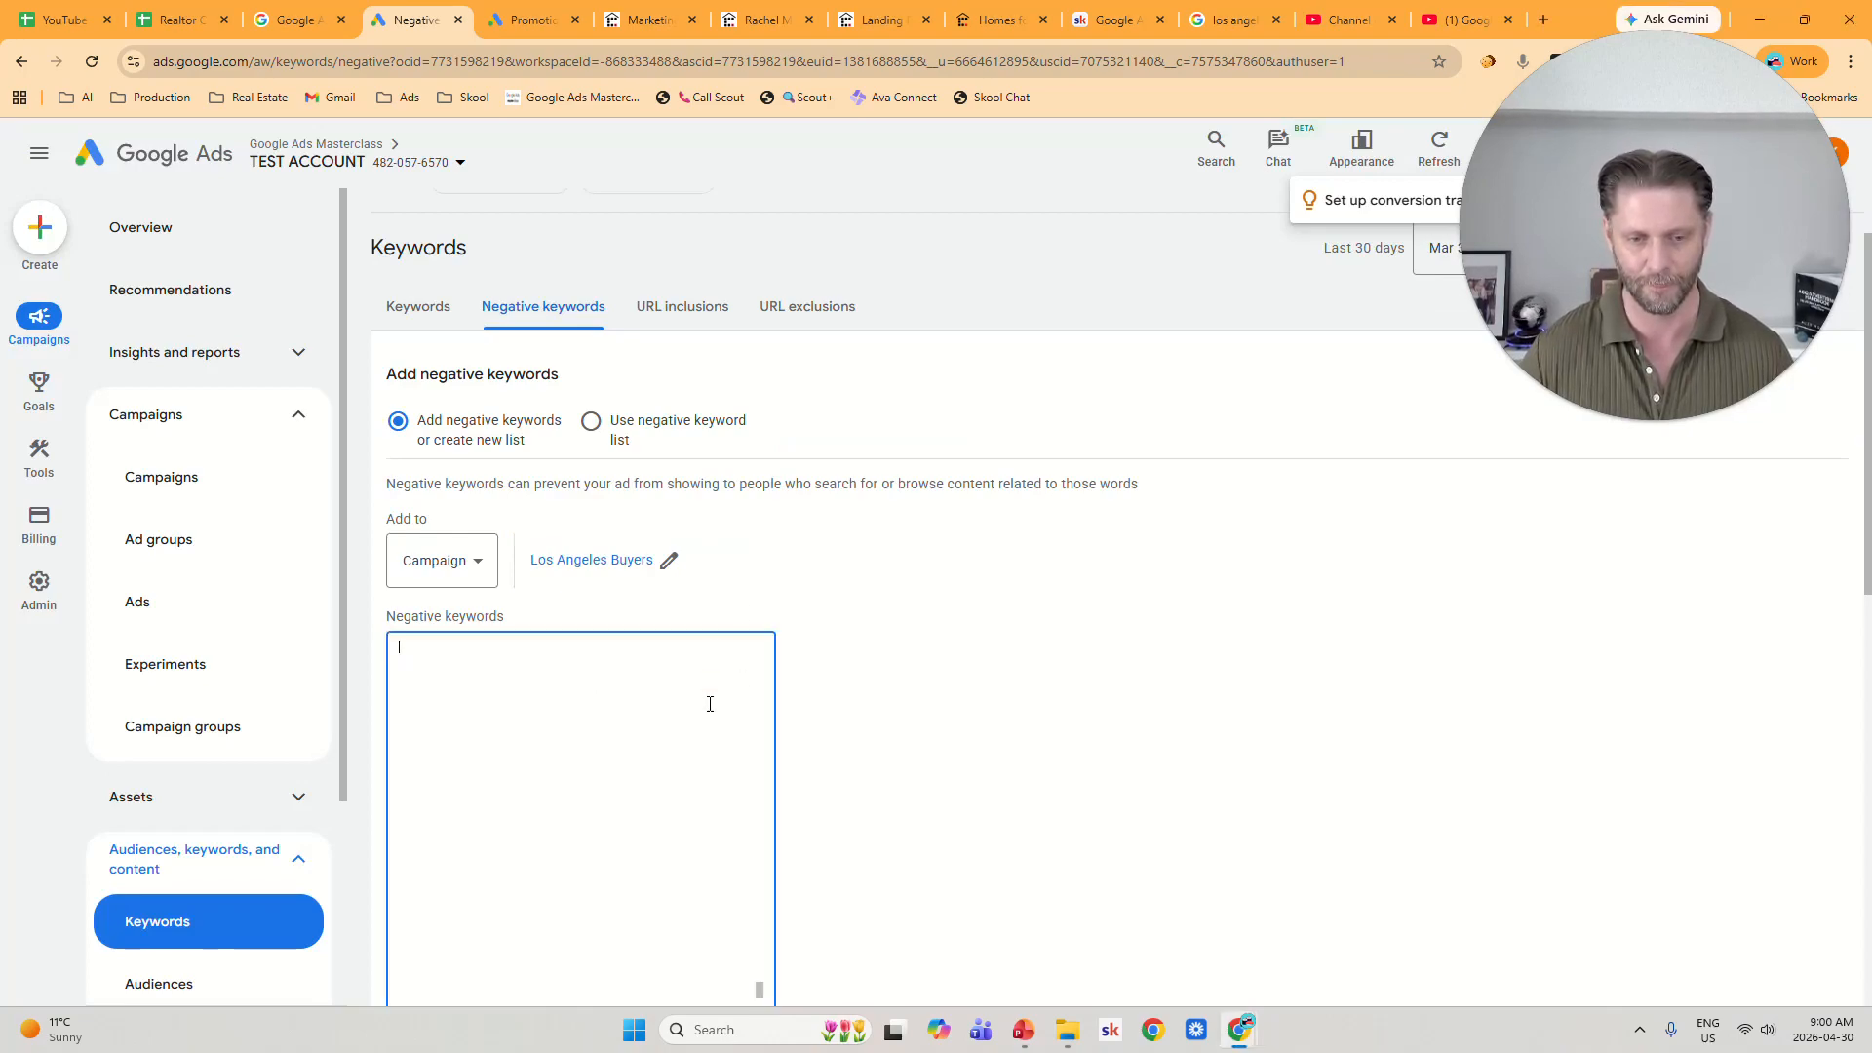
pyautogui.click(1780, 739)
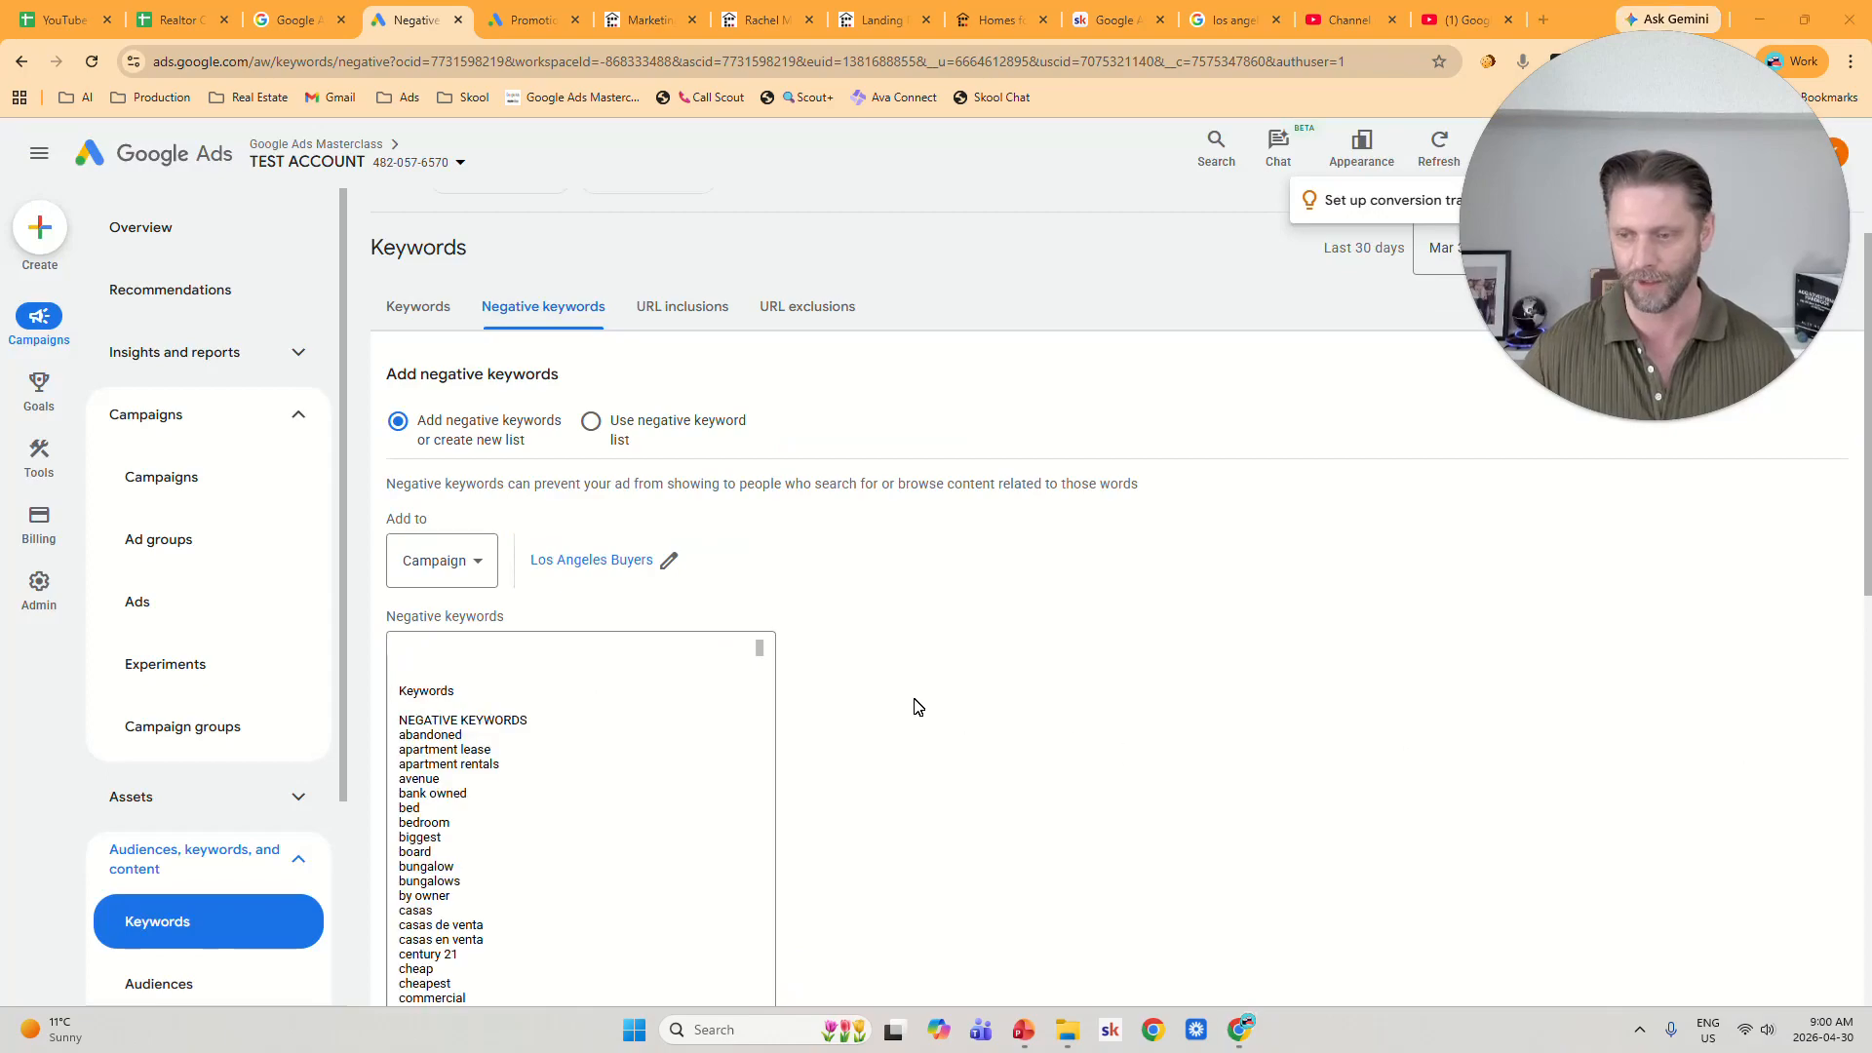
pyautogui.tripleClick(536, 719)
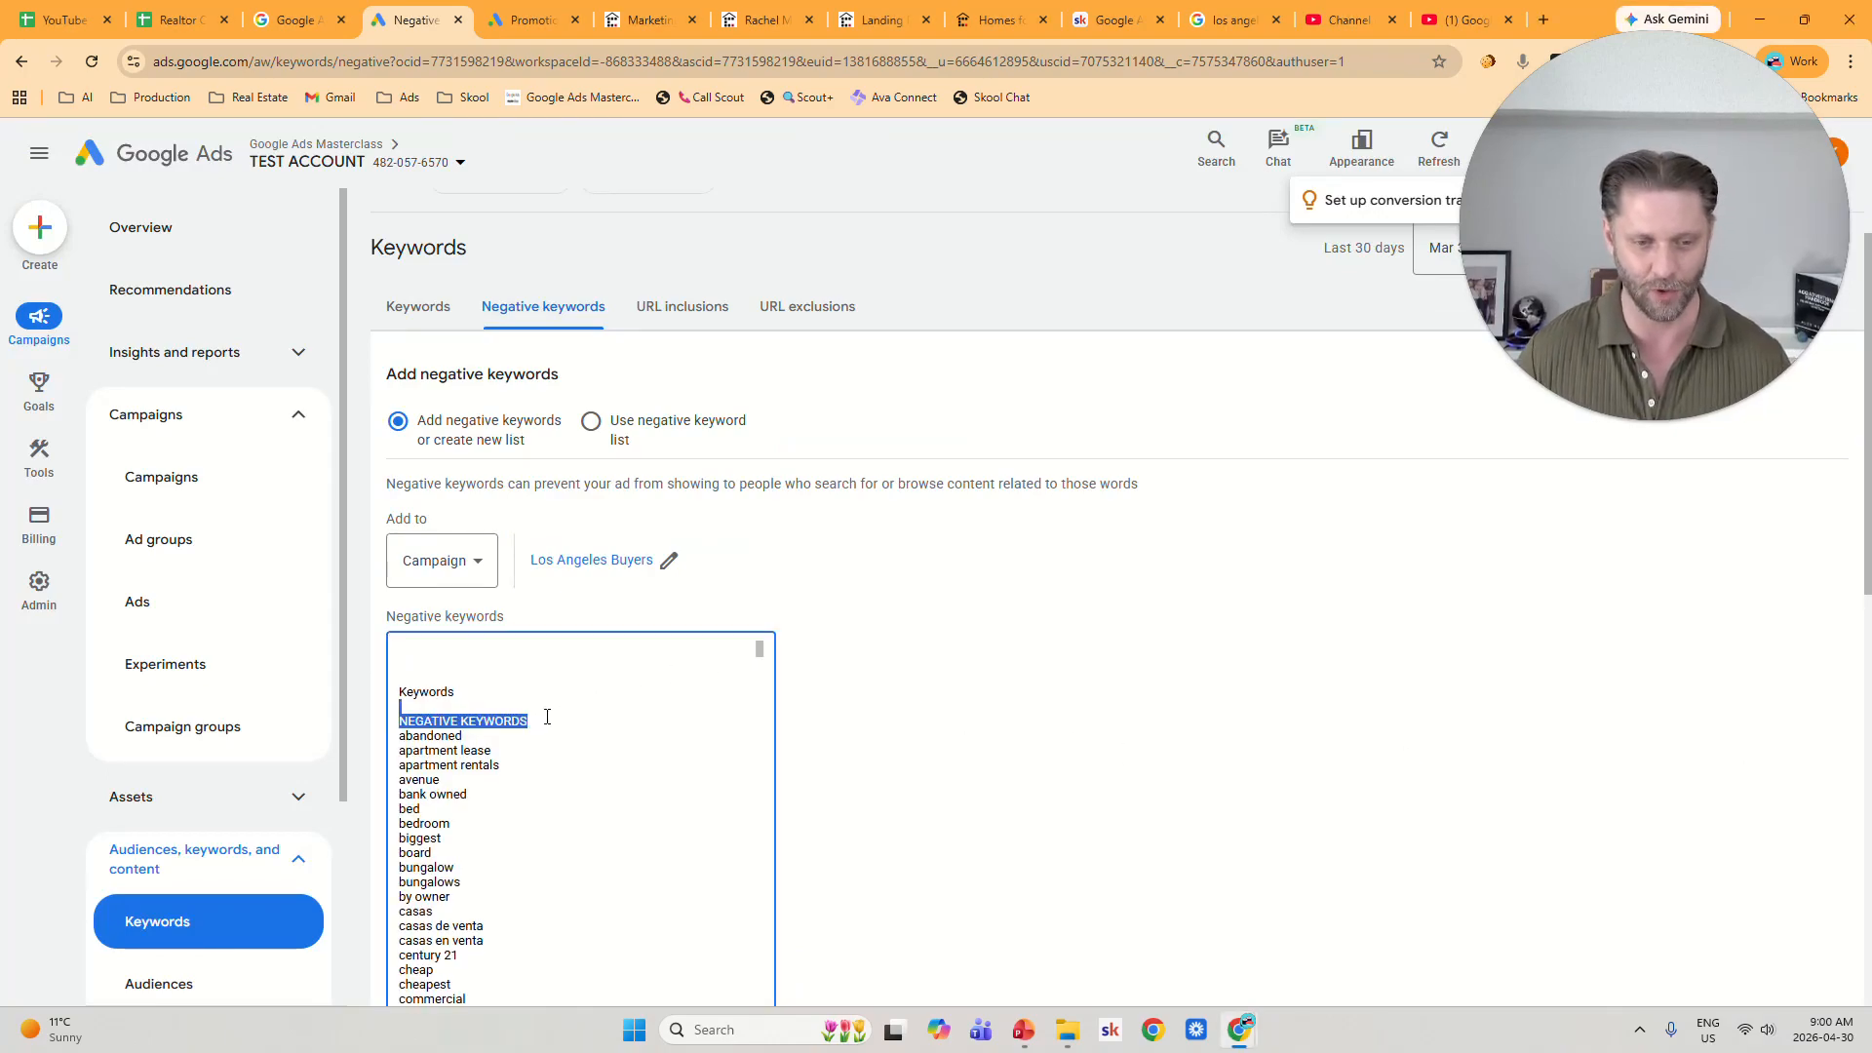
pyautogui.click(524, 723)
pyautogui.moveTo(523, 723); pyautogui.dragTo(403, 663)
pyautogui.press('BackSpace')
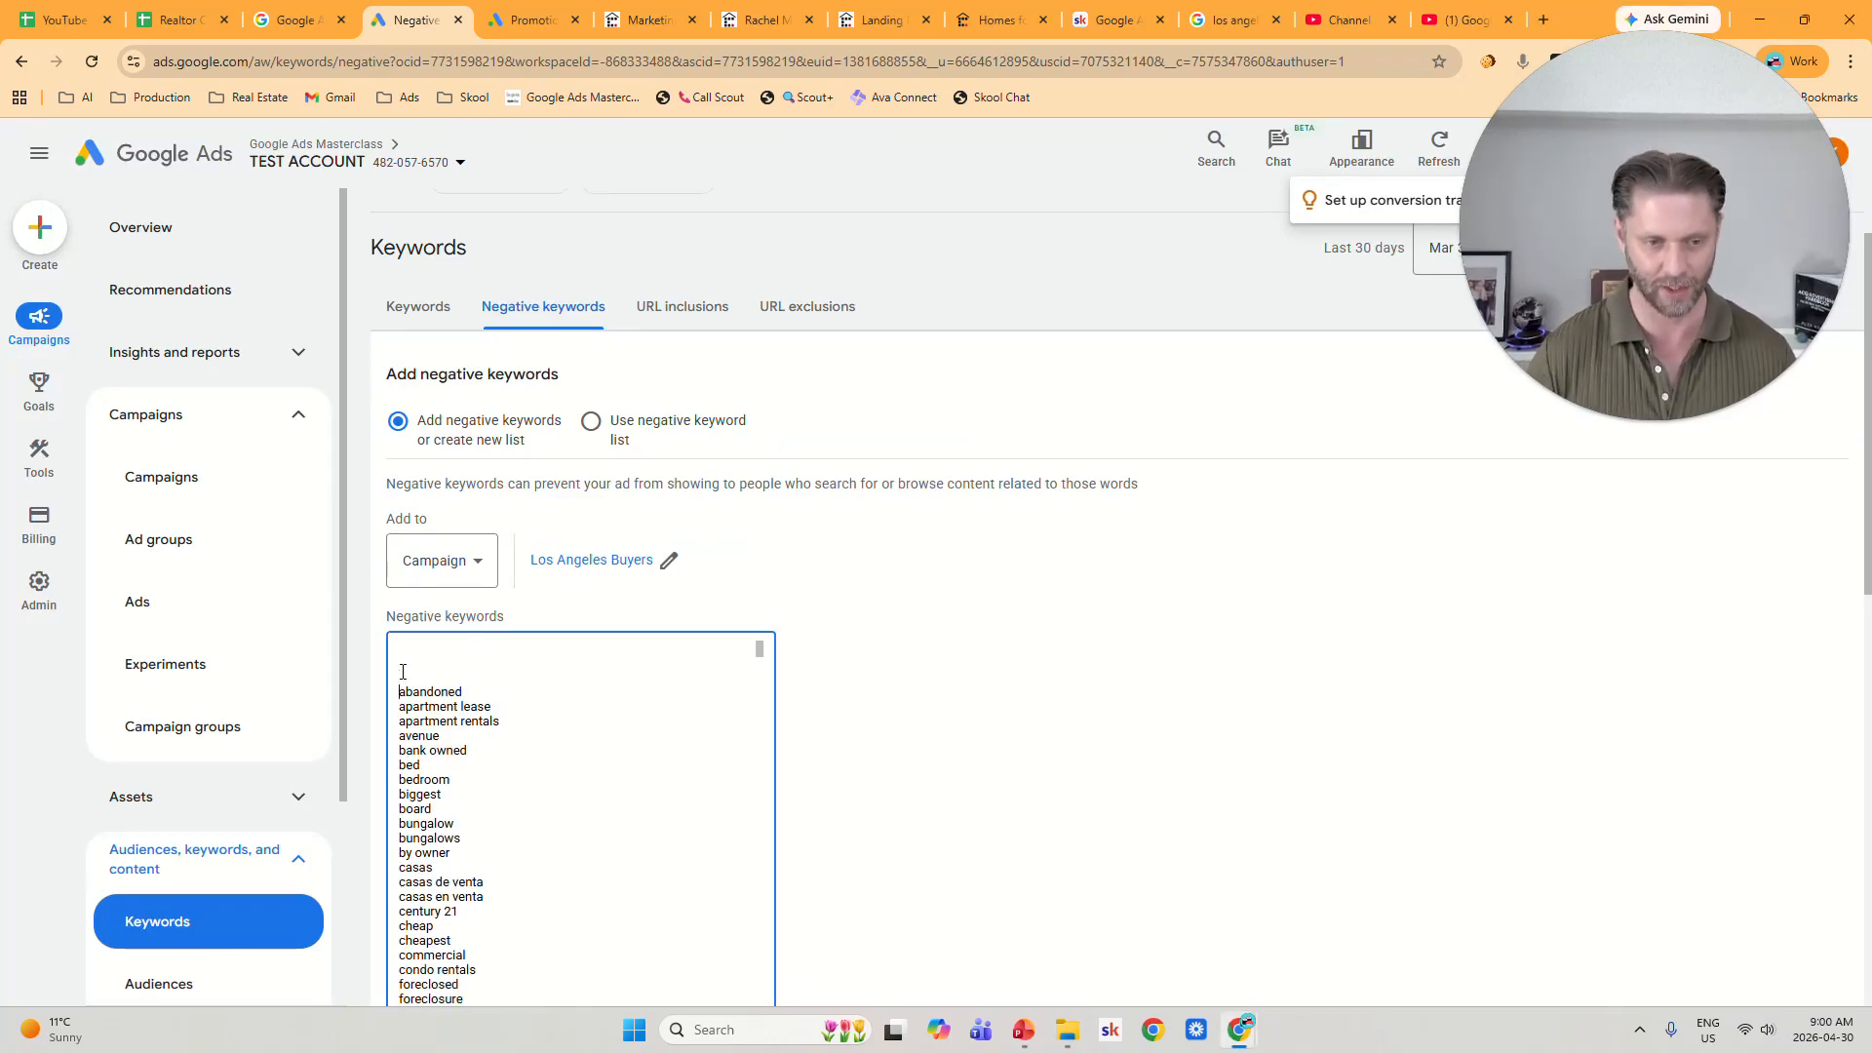
pyautogui.scroll(-10, 666, 780)
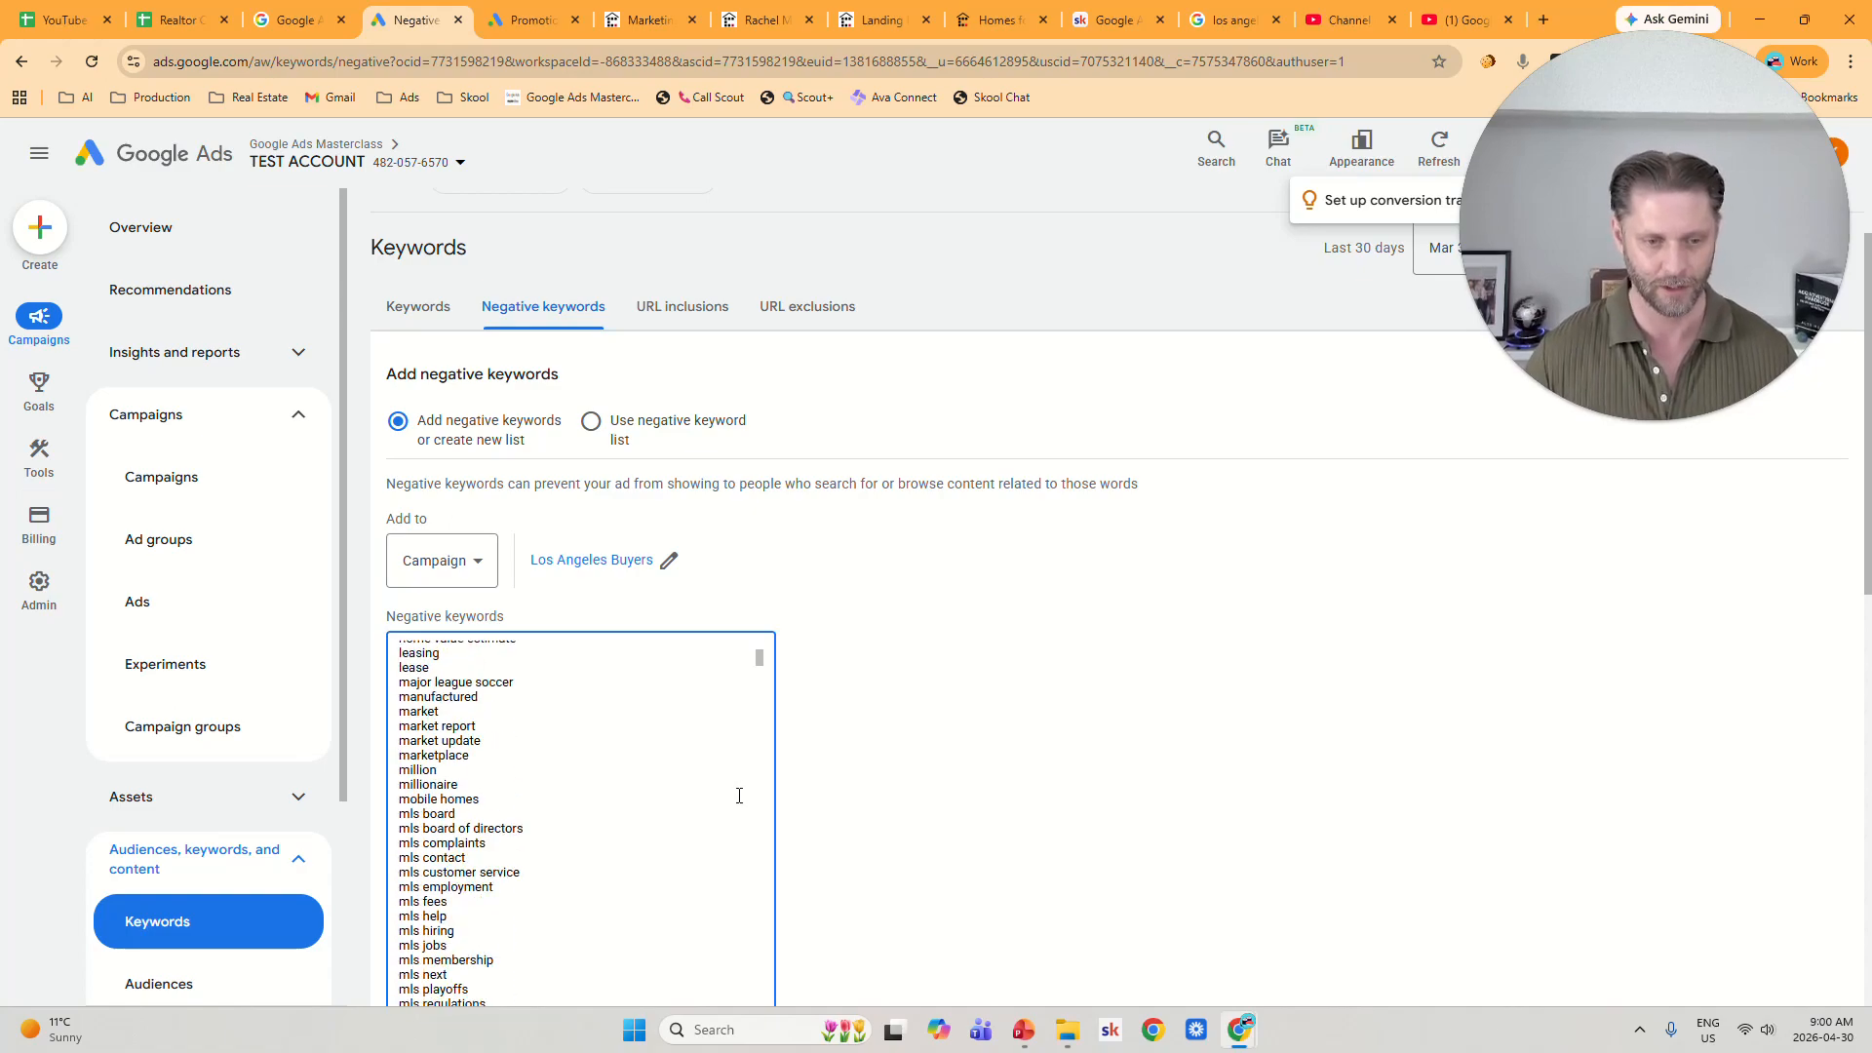
pyautogui.scroll(-3, 666, 780)
pyautogui.scroll(3, 597, 803)
pyautogui.scroll(-4, 1316, 786)
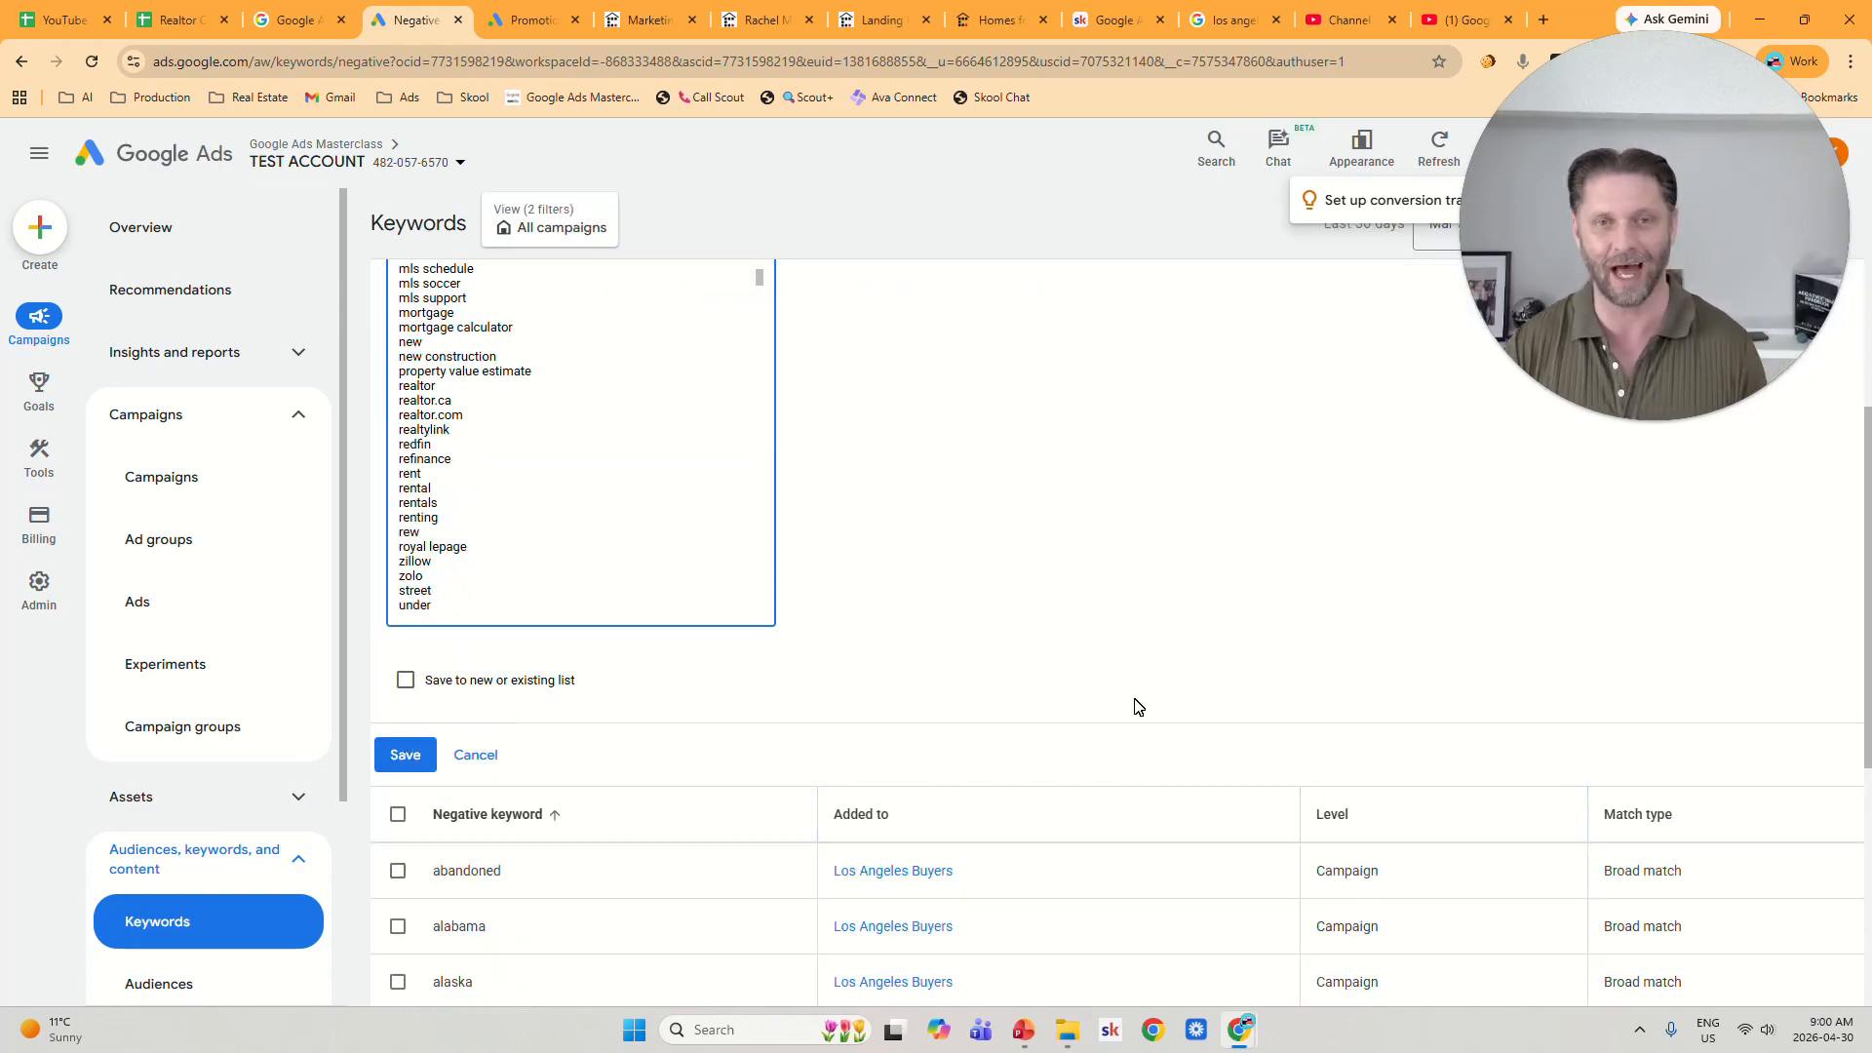
pyautogui.scroll(5, 1137, 700)
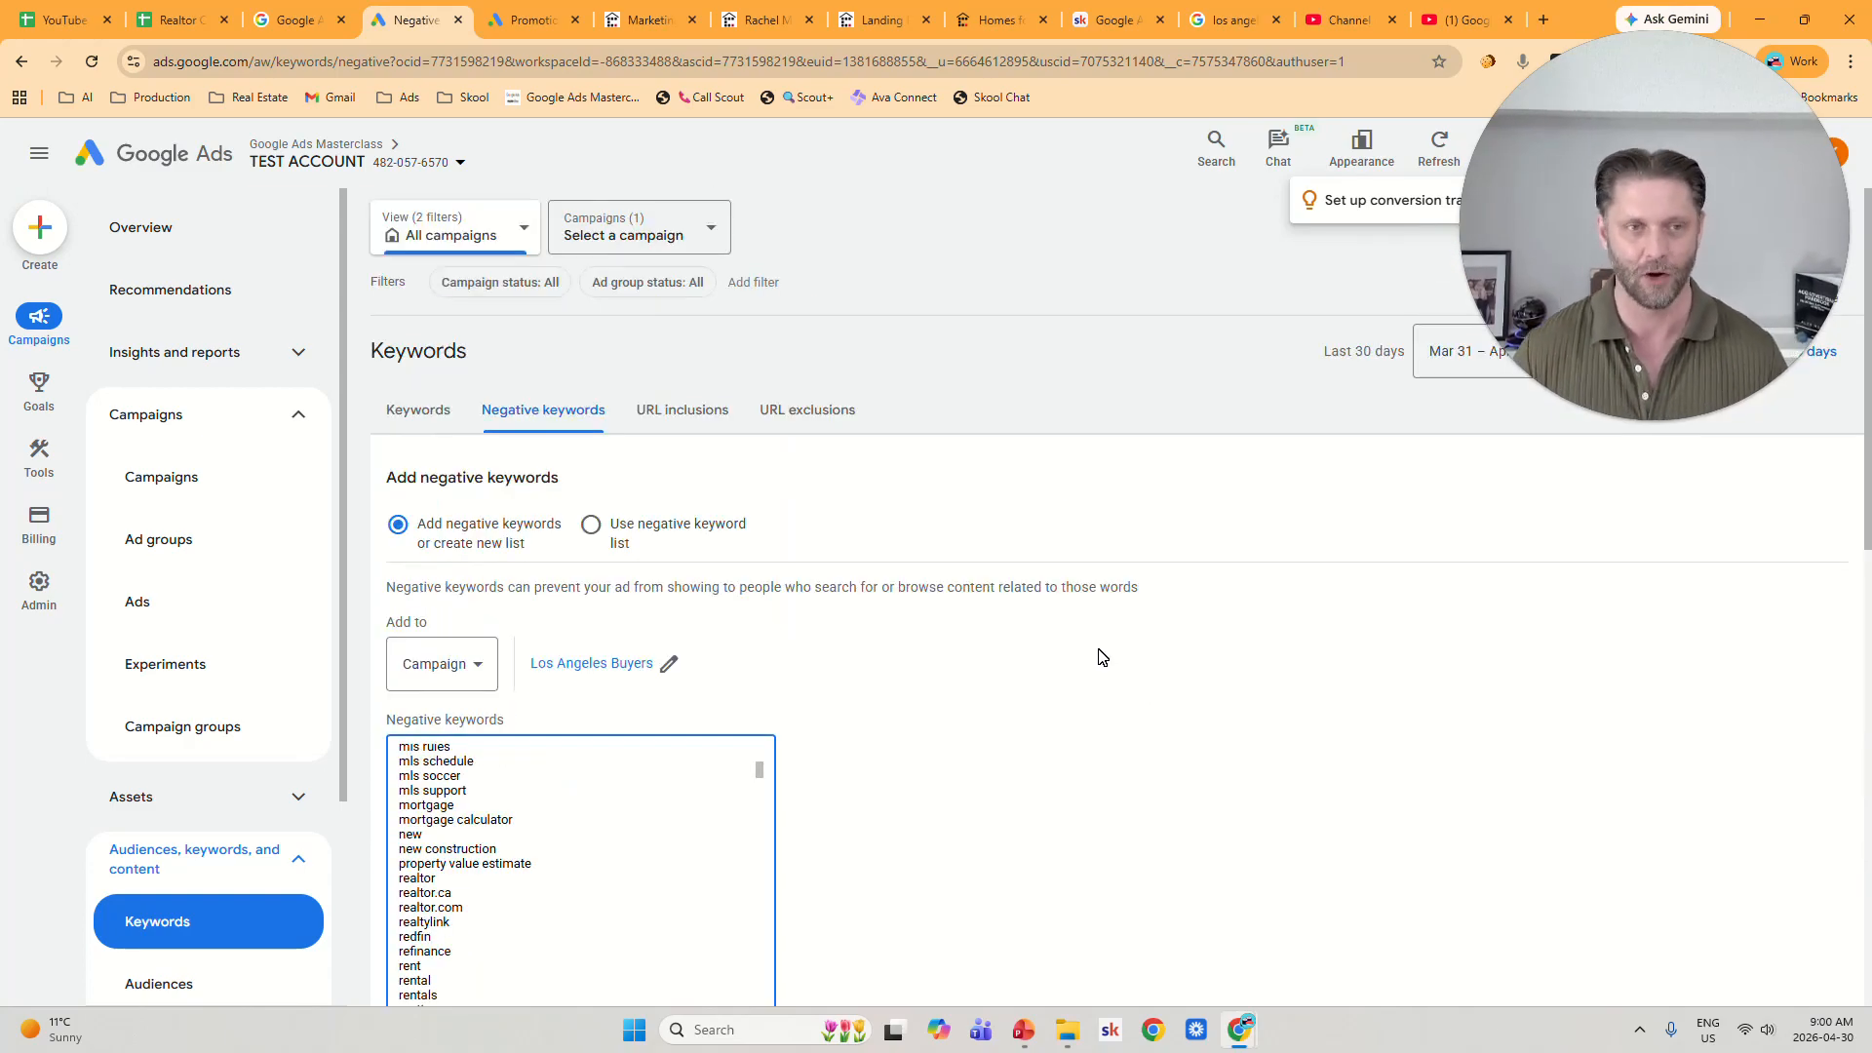
# Return to the cheatsheet spreadsheet and copy the whole column of USA negative keywords.
pyautogui.click(234, 8)
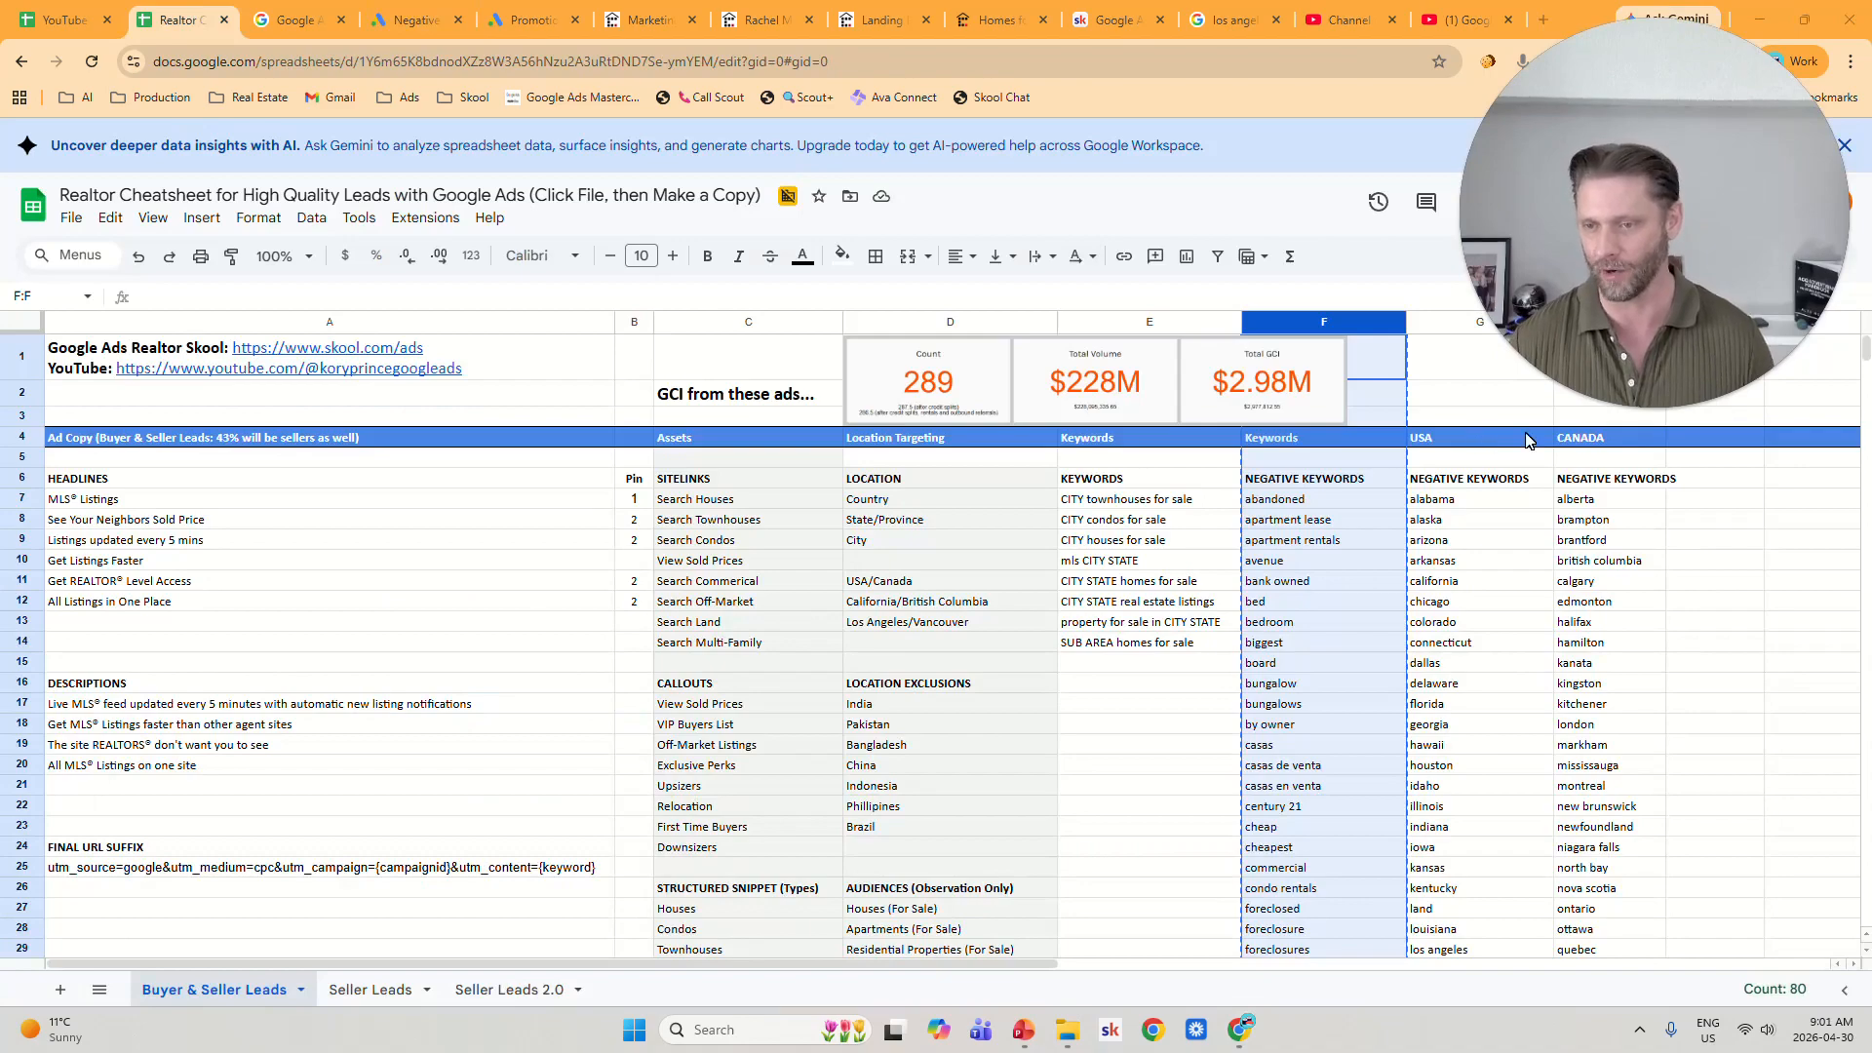
pyautogui.click(1604, 441)
pyautogui.press('Down')
pyautogui.press('Down')
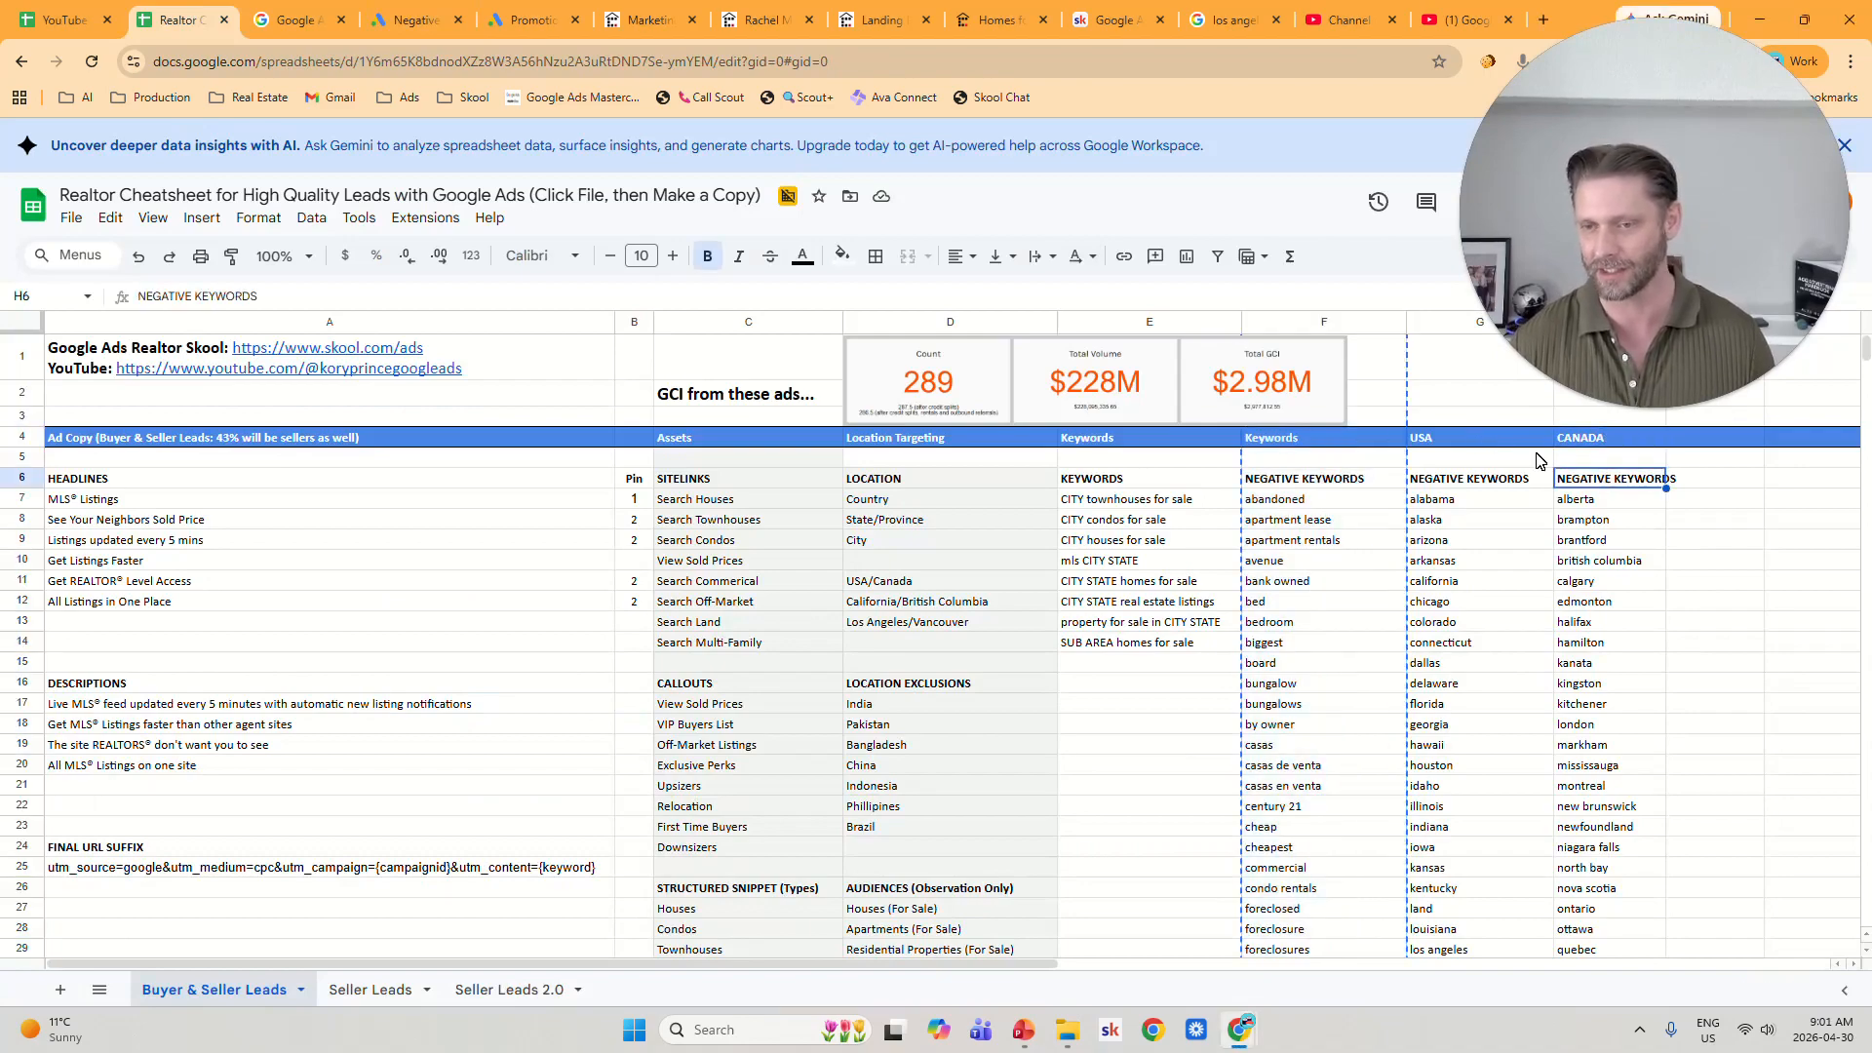
pyautogui.click(1469, 439)
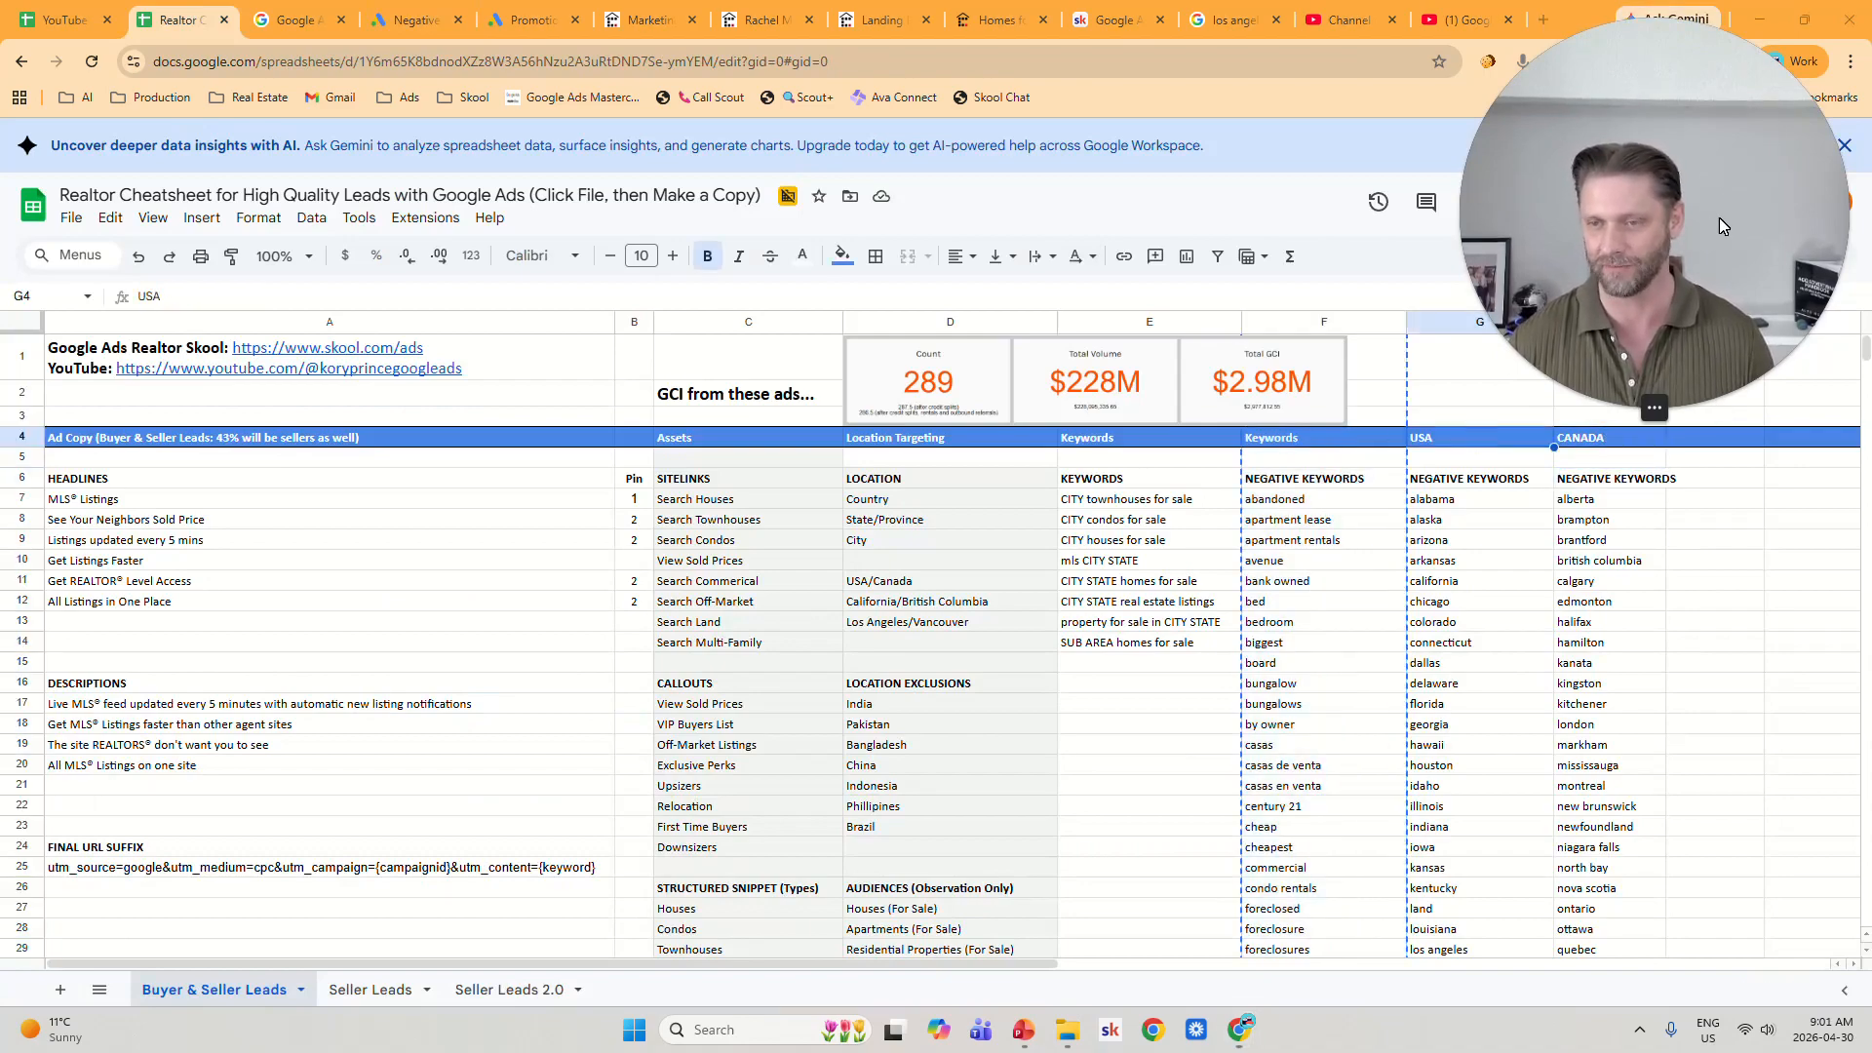
pyautogui.click(1449, 323)
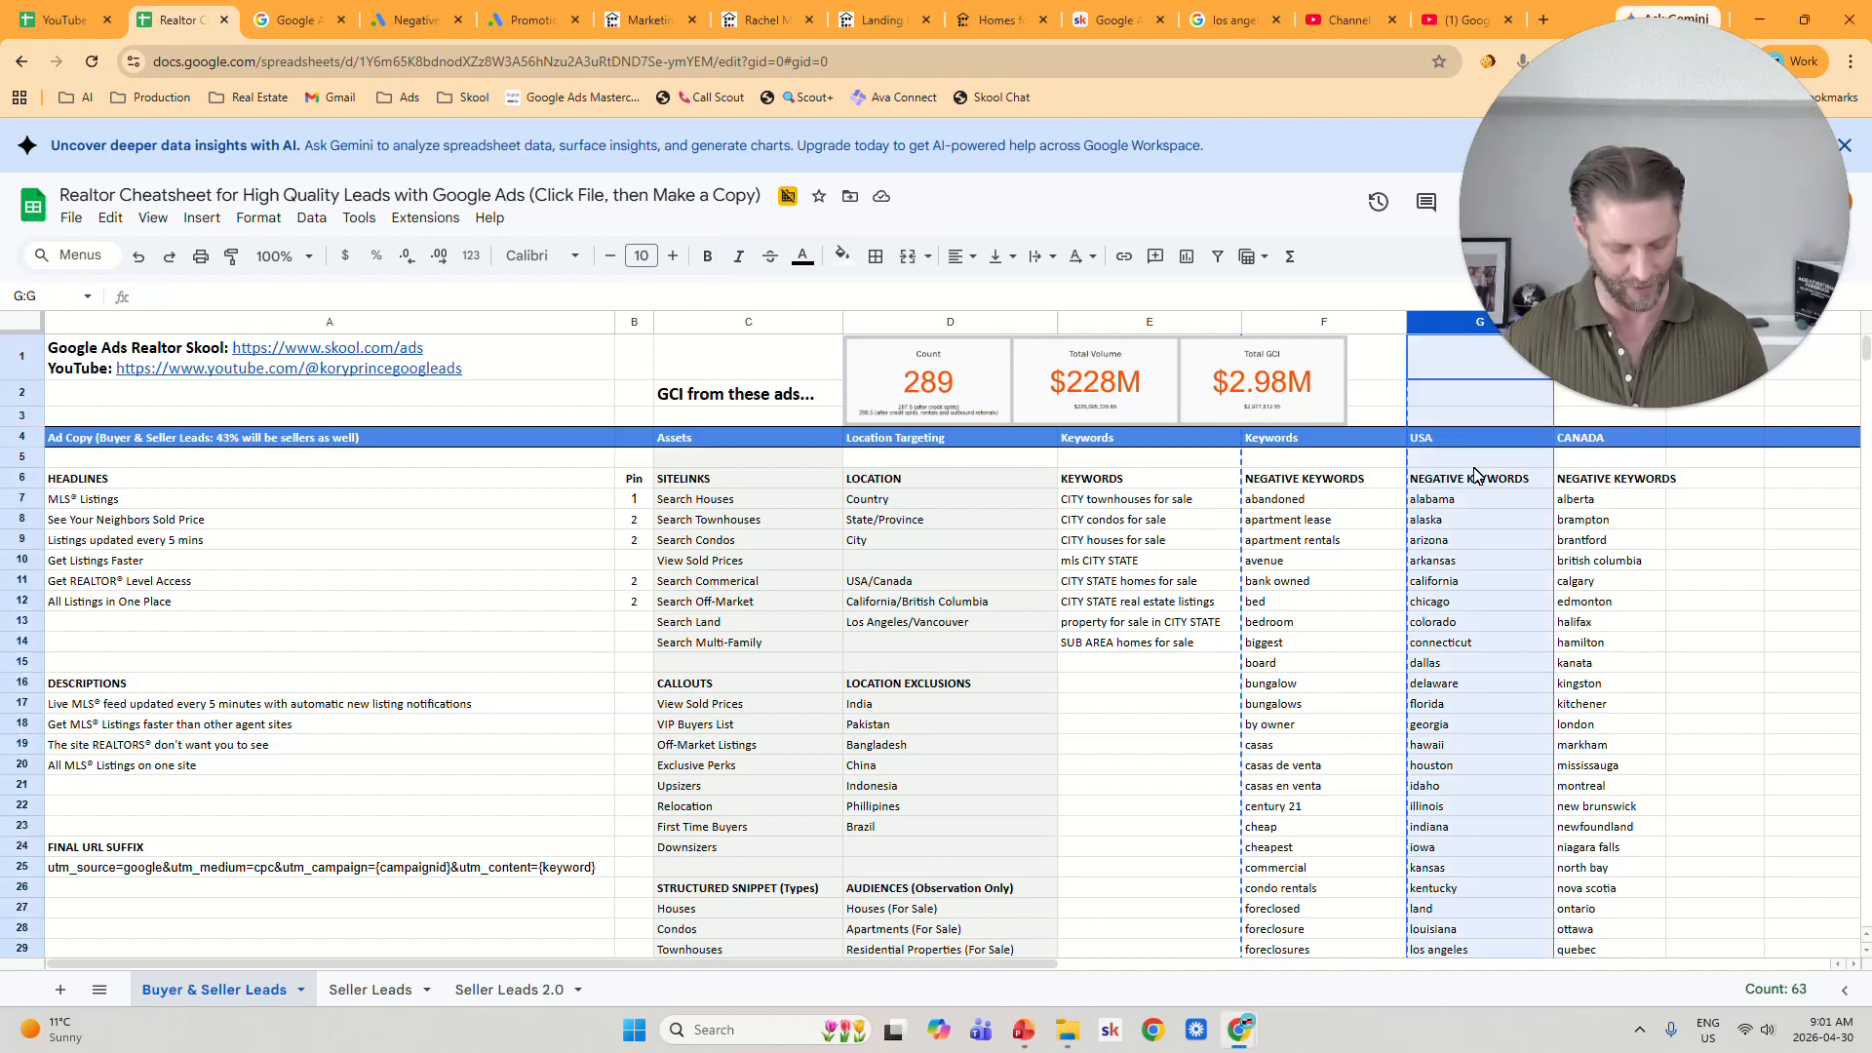
pyautogui.hotkey('ctrl', 'c')
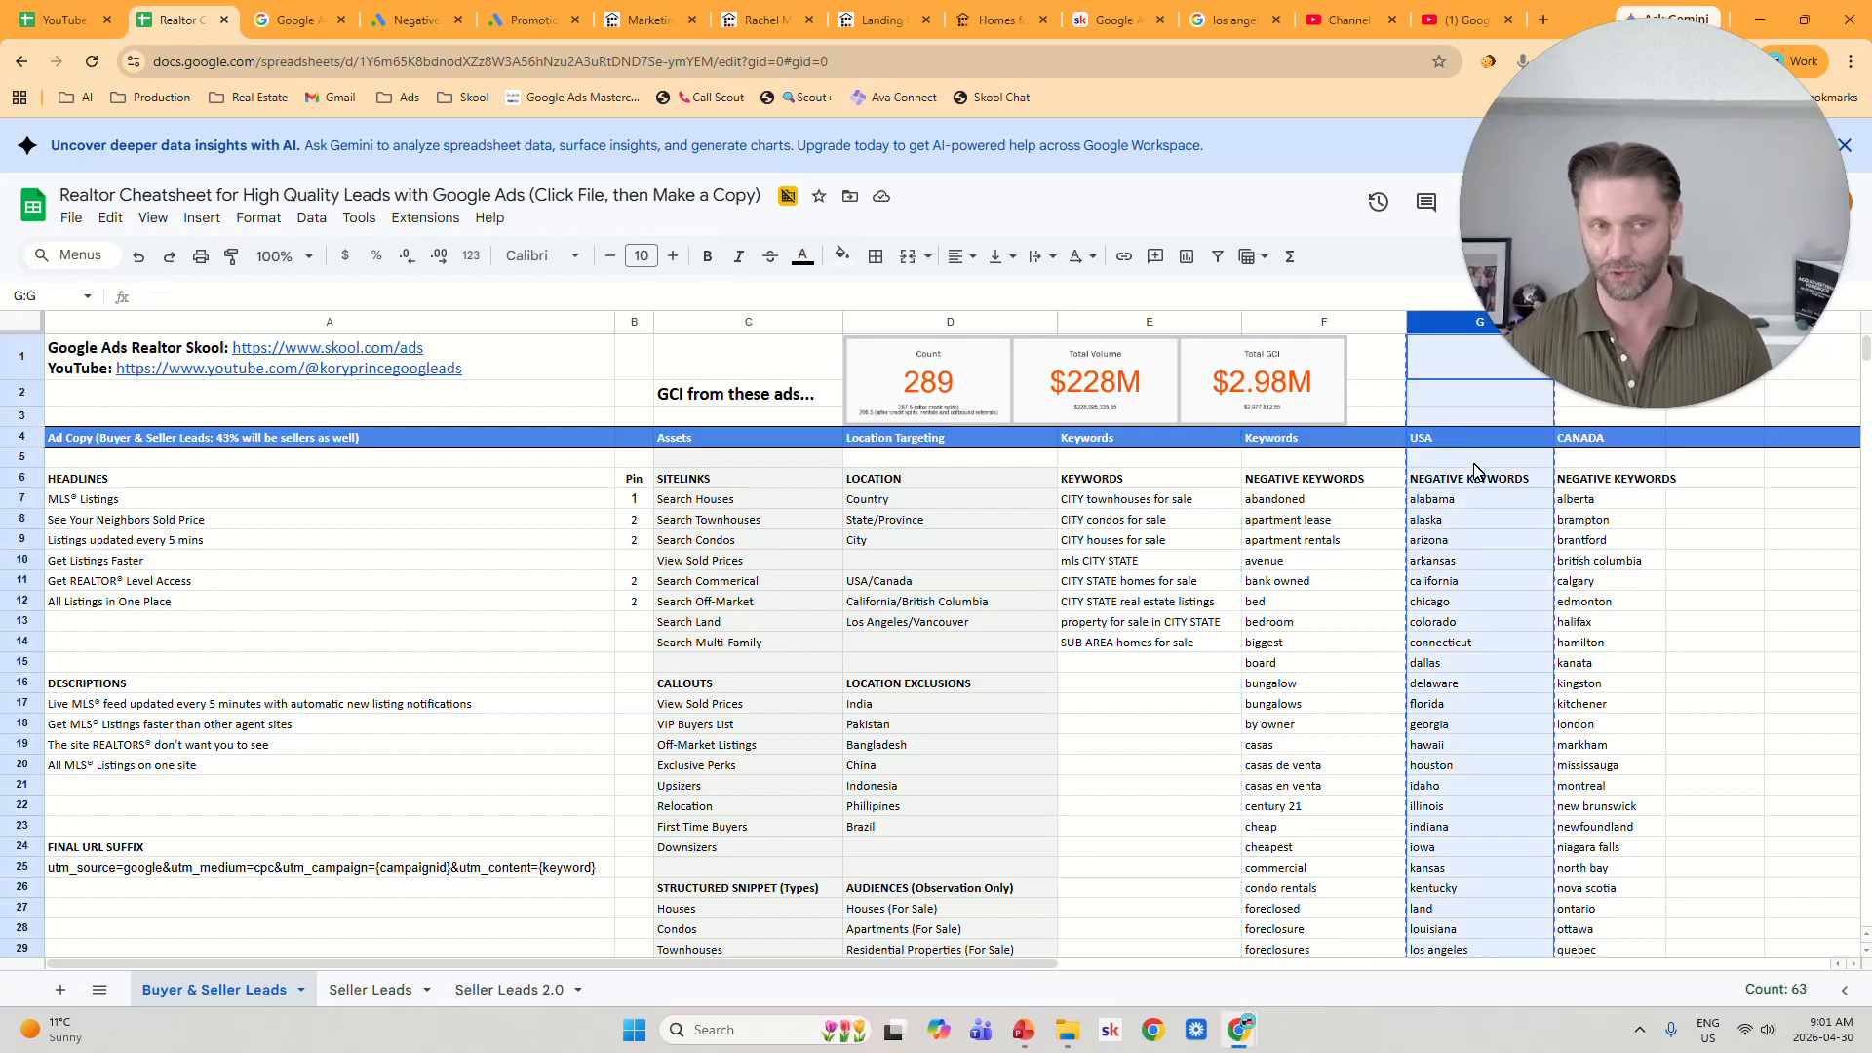
# Switch back to Google Ads and paste the copied USA negative keywords below the entry under in the Los Angeles Buyers list.
pyautogui.click(412, 19)
pyautogui.scroll(-7, 641, 762)
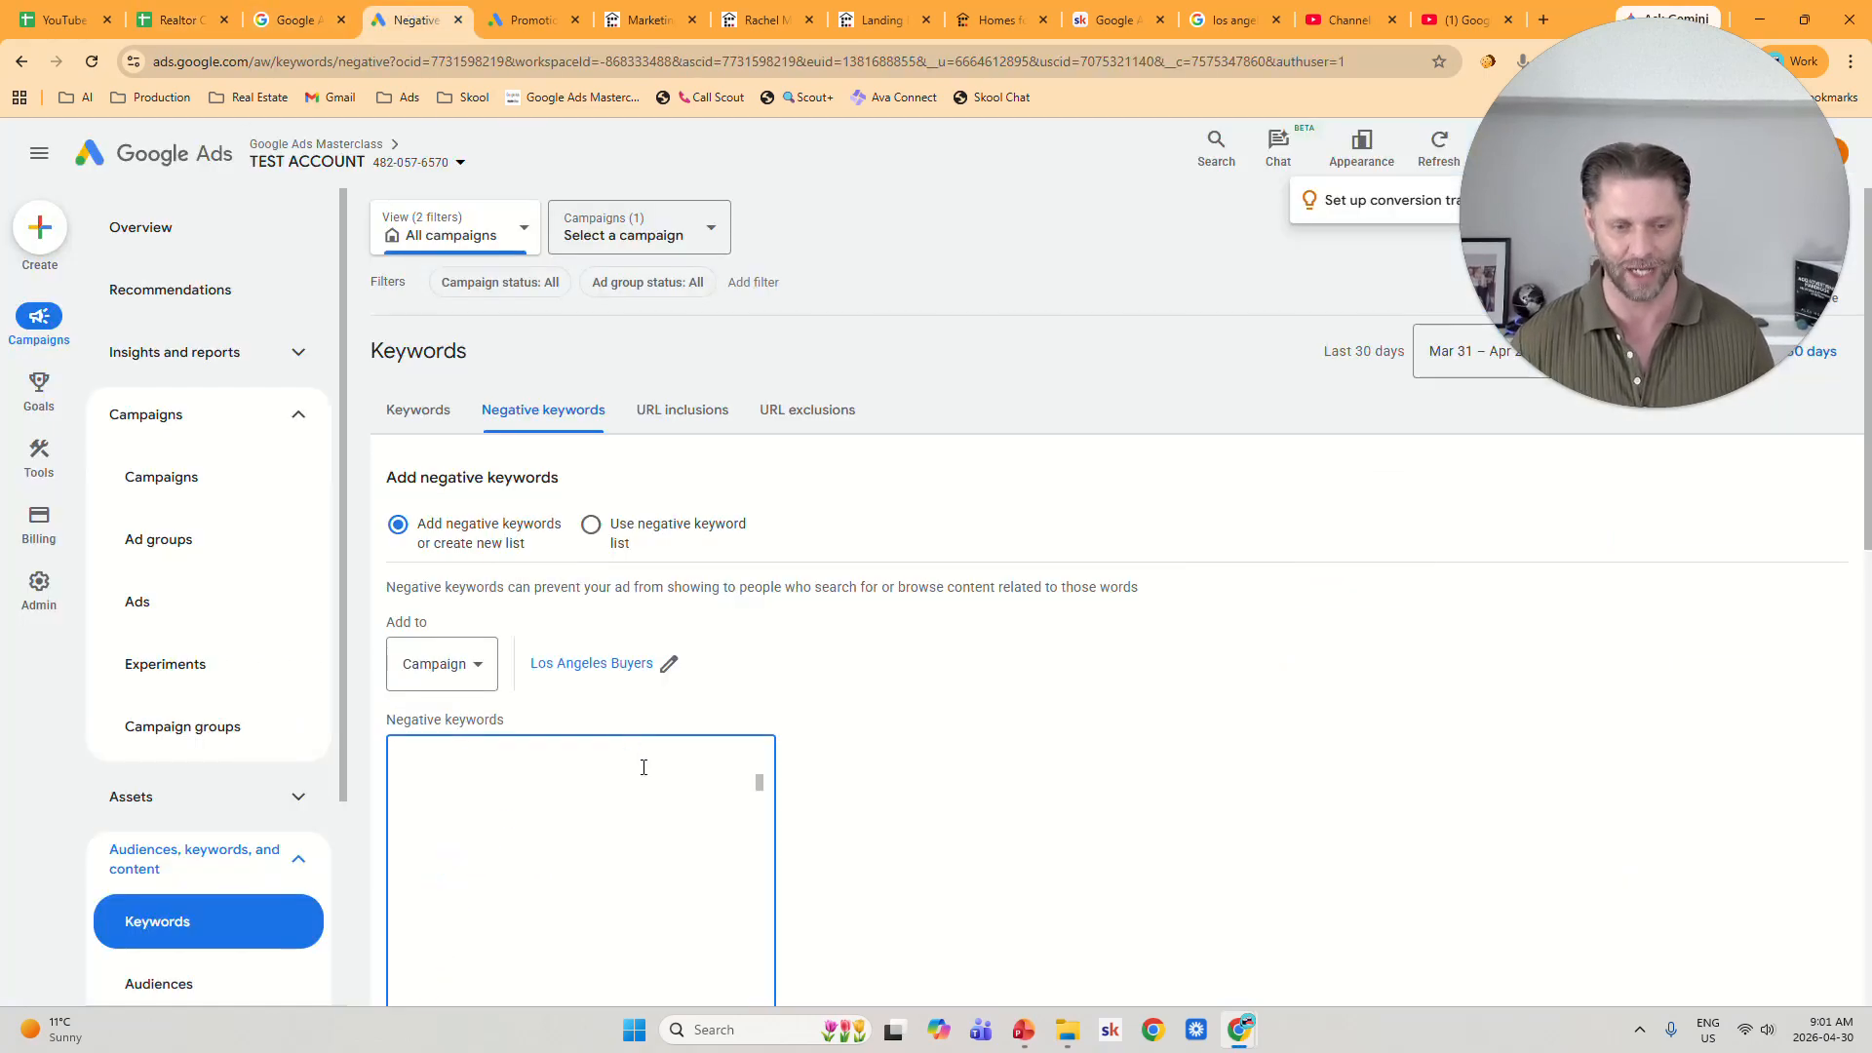
pyautogui.hotkey('ctrl', 'v')
pyautogui.scroll(2, 585, 848)
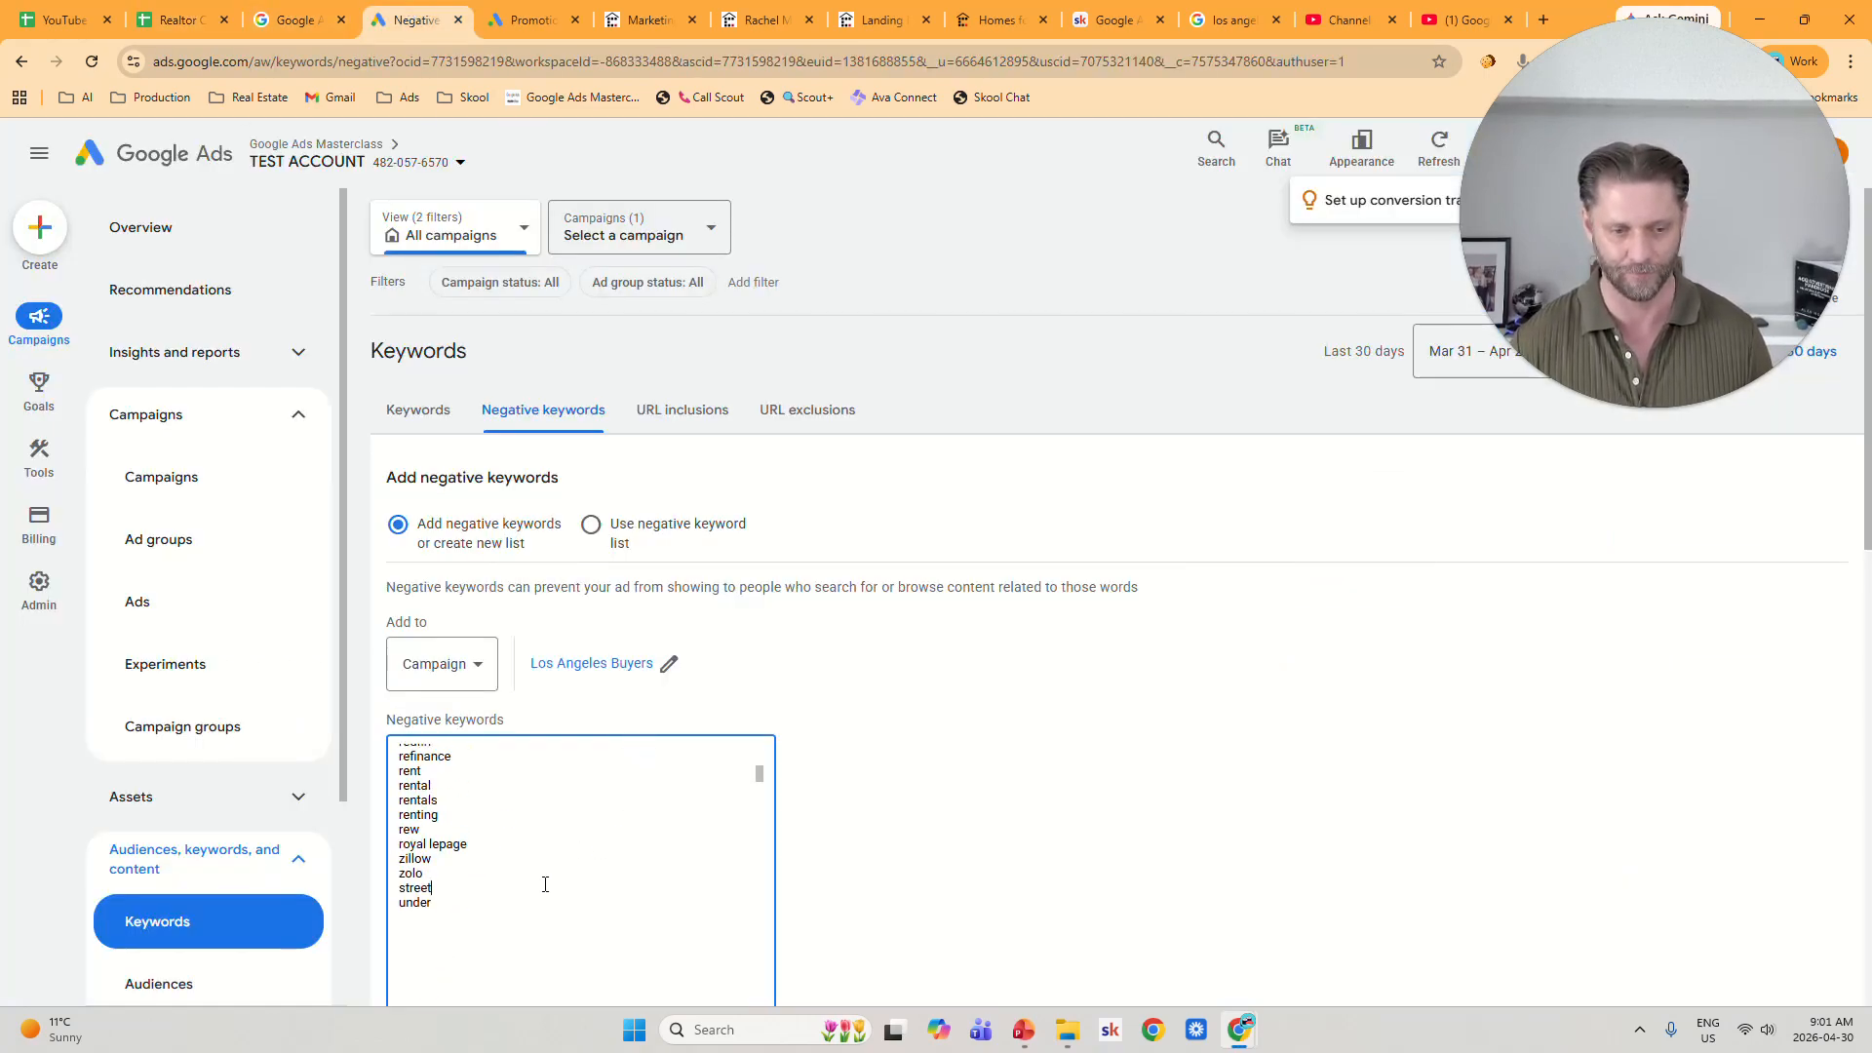
pyautogui.press('Down')
pyautogui.press('Down')
pyautogui.press('Down')
pyautogui.hotkey('ctrl', 'v')
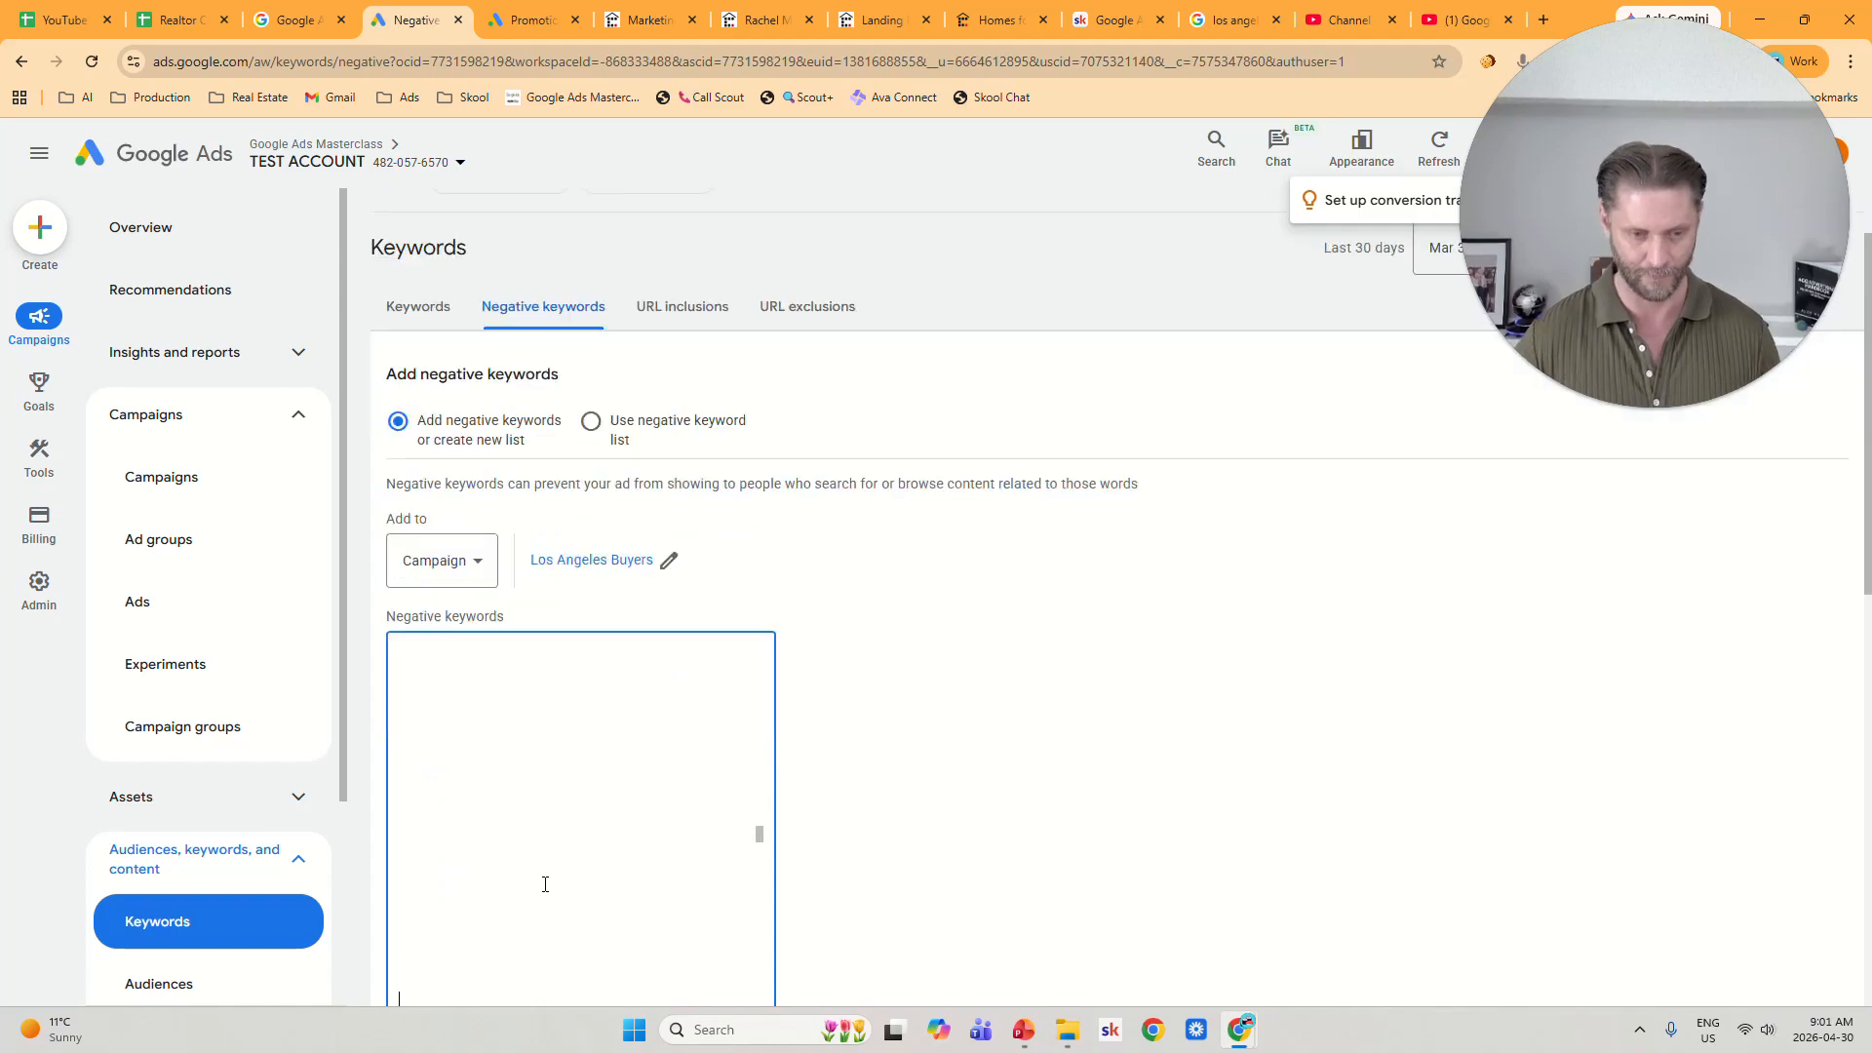
# Delete the USA and NEGATIVE KEYWORDS header lines and the blank lines so that alabama directly follows under.
pyautogui.scroll(2, 491, 733)
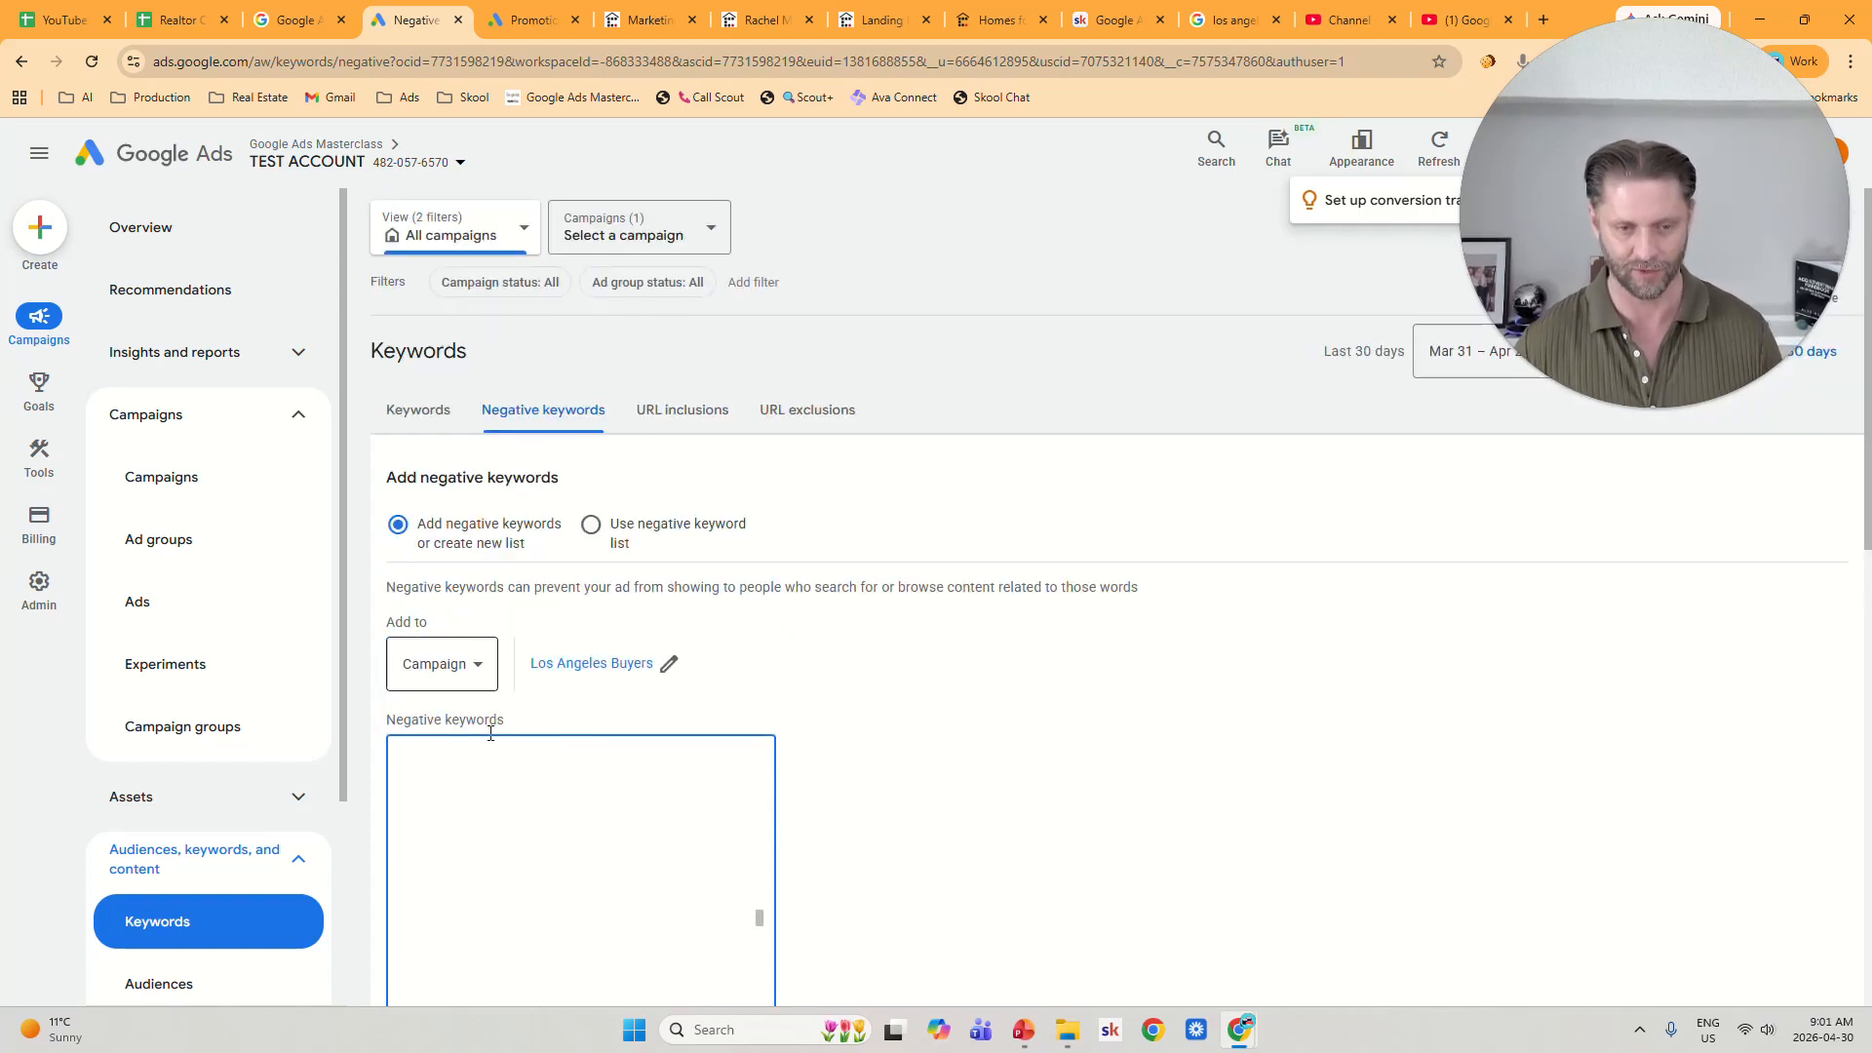
pyautogui.scroll(2, 582, 810)
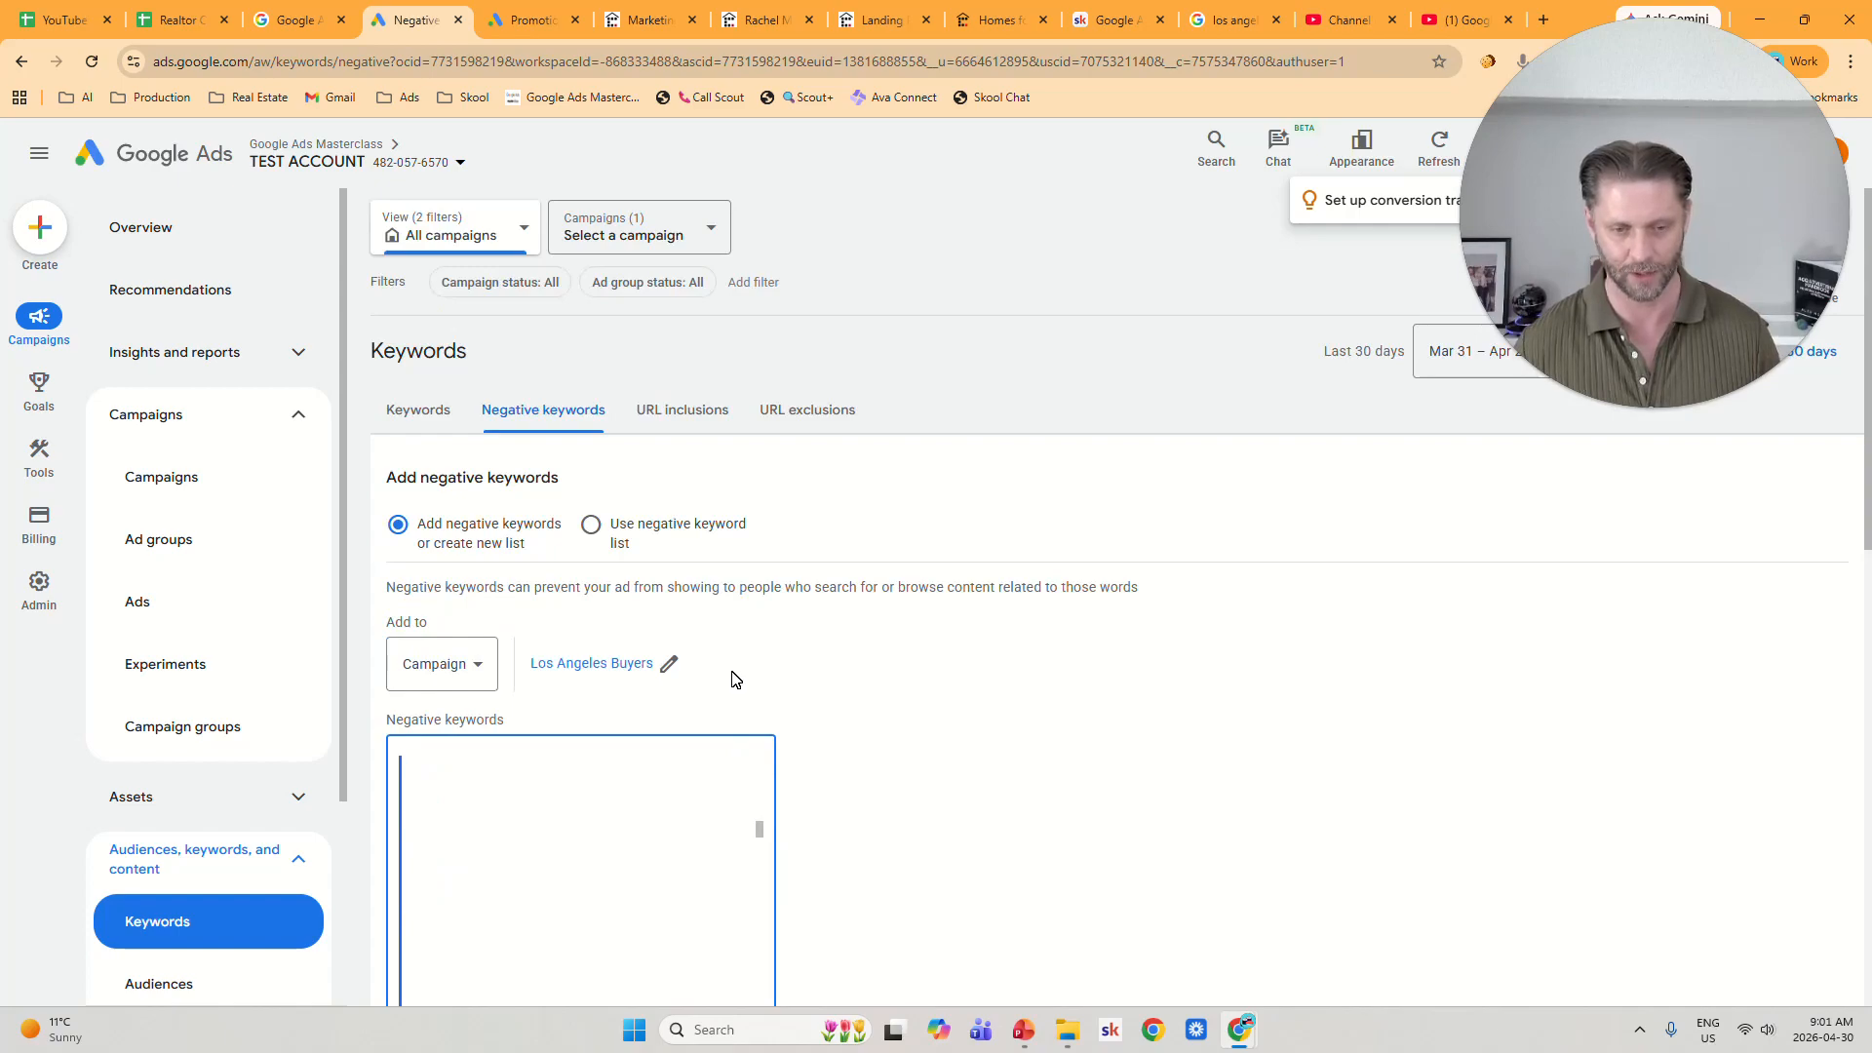
pyautogui.moveTo(736, 679); pyautogui.dragTo(736, 680)
pyautogui.scroll(-5, 575, 854)
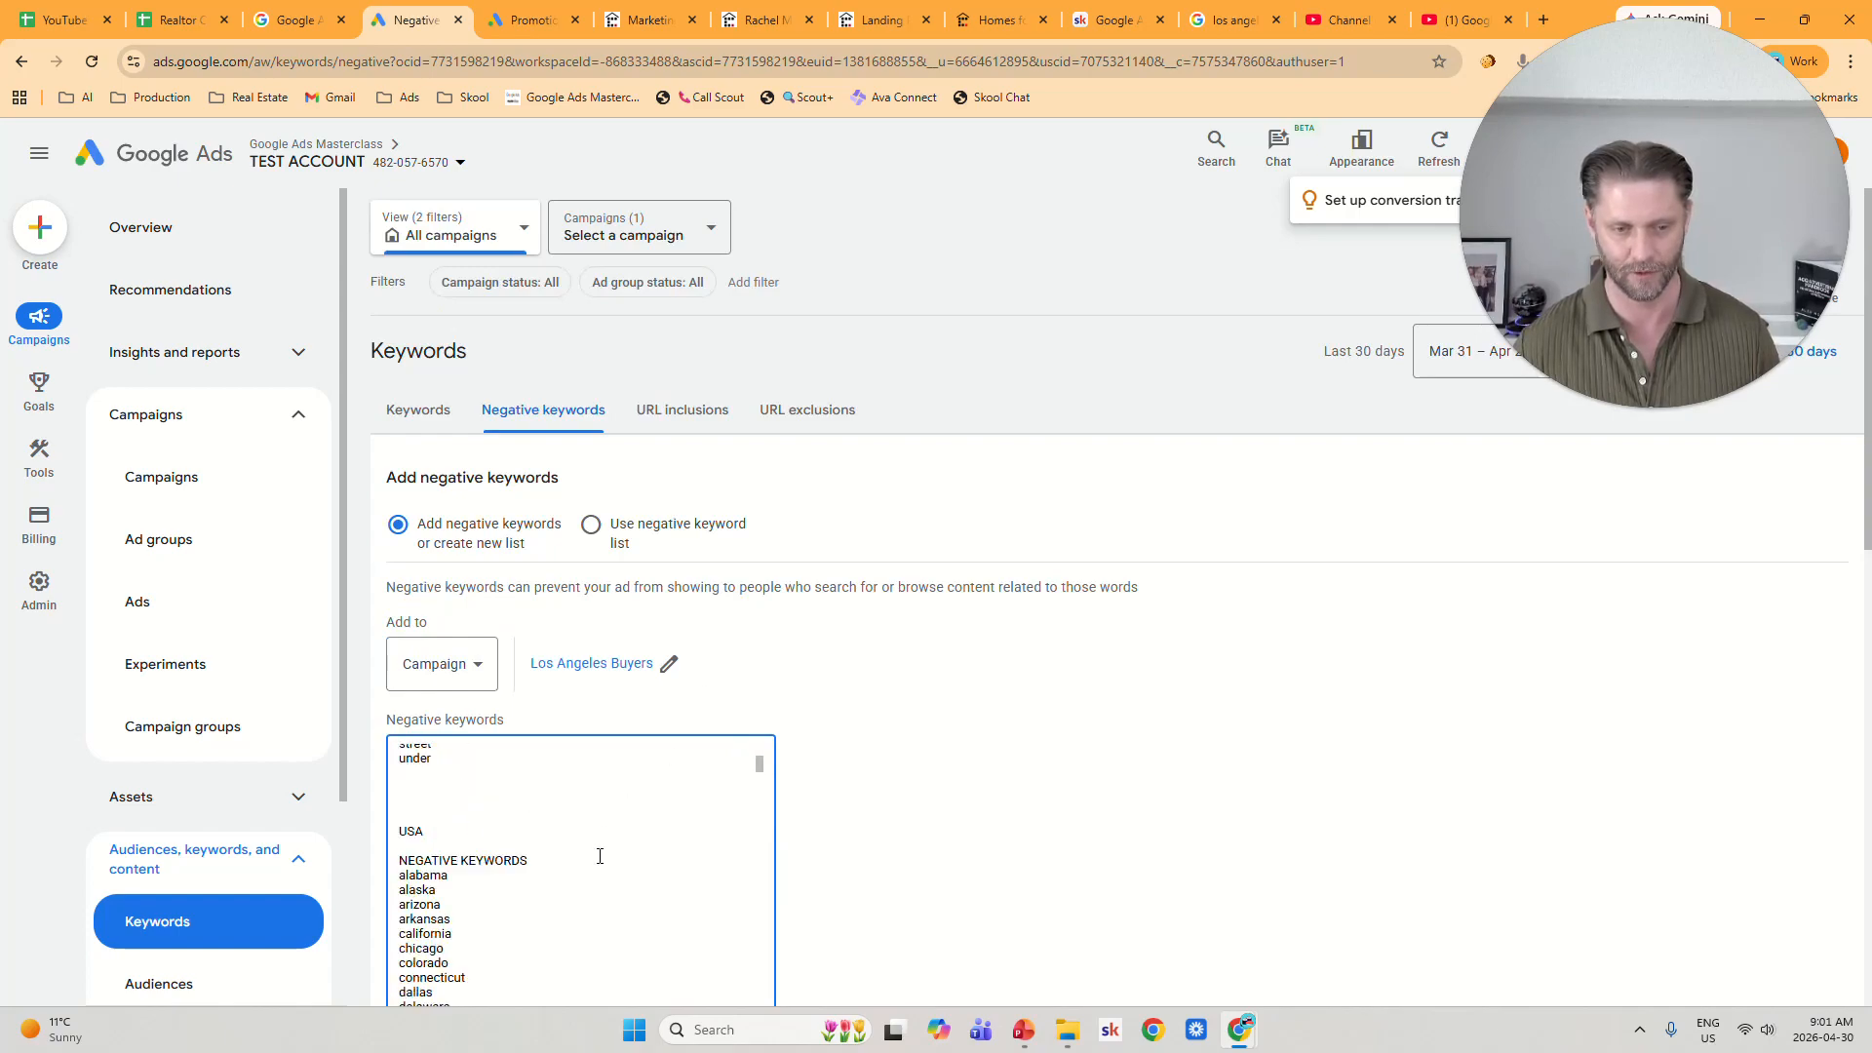
pyautogui.scroll(1, 487, 838)
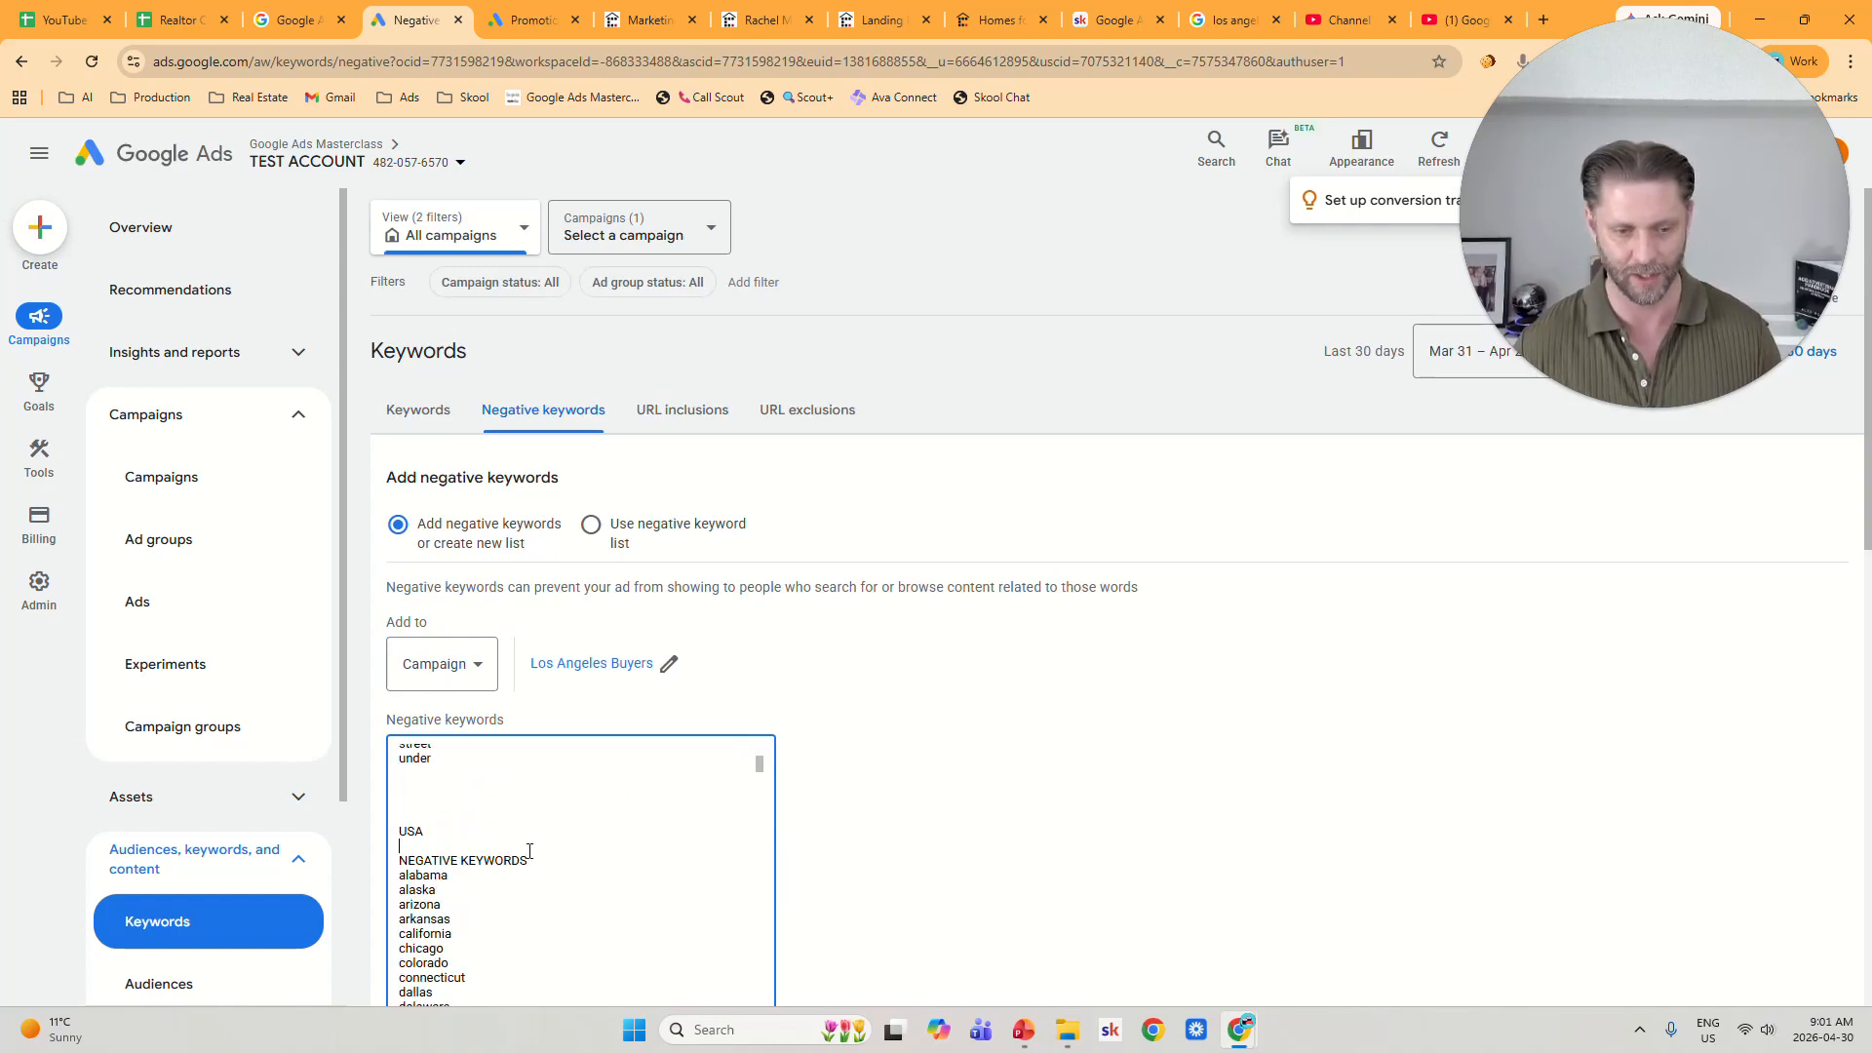
pyautogui.moveTo(530, 862); pyautogui.dragTo(323, 829)
pyautogui.press('BackSpace')
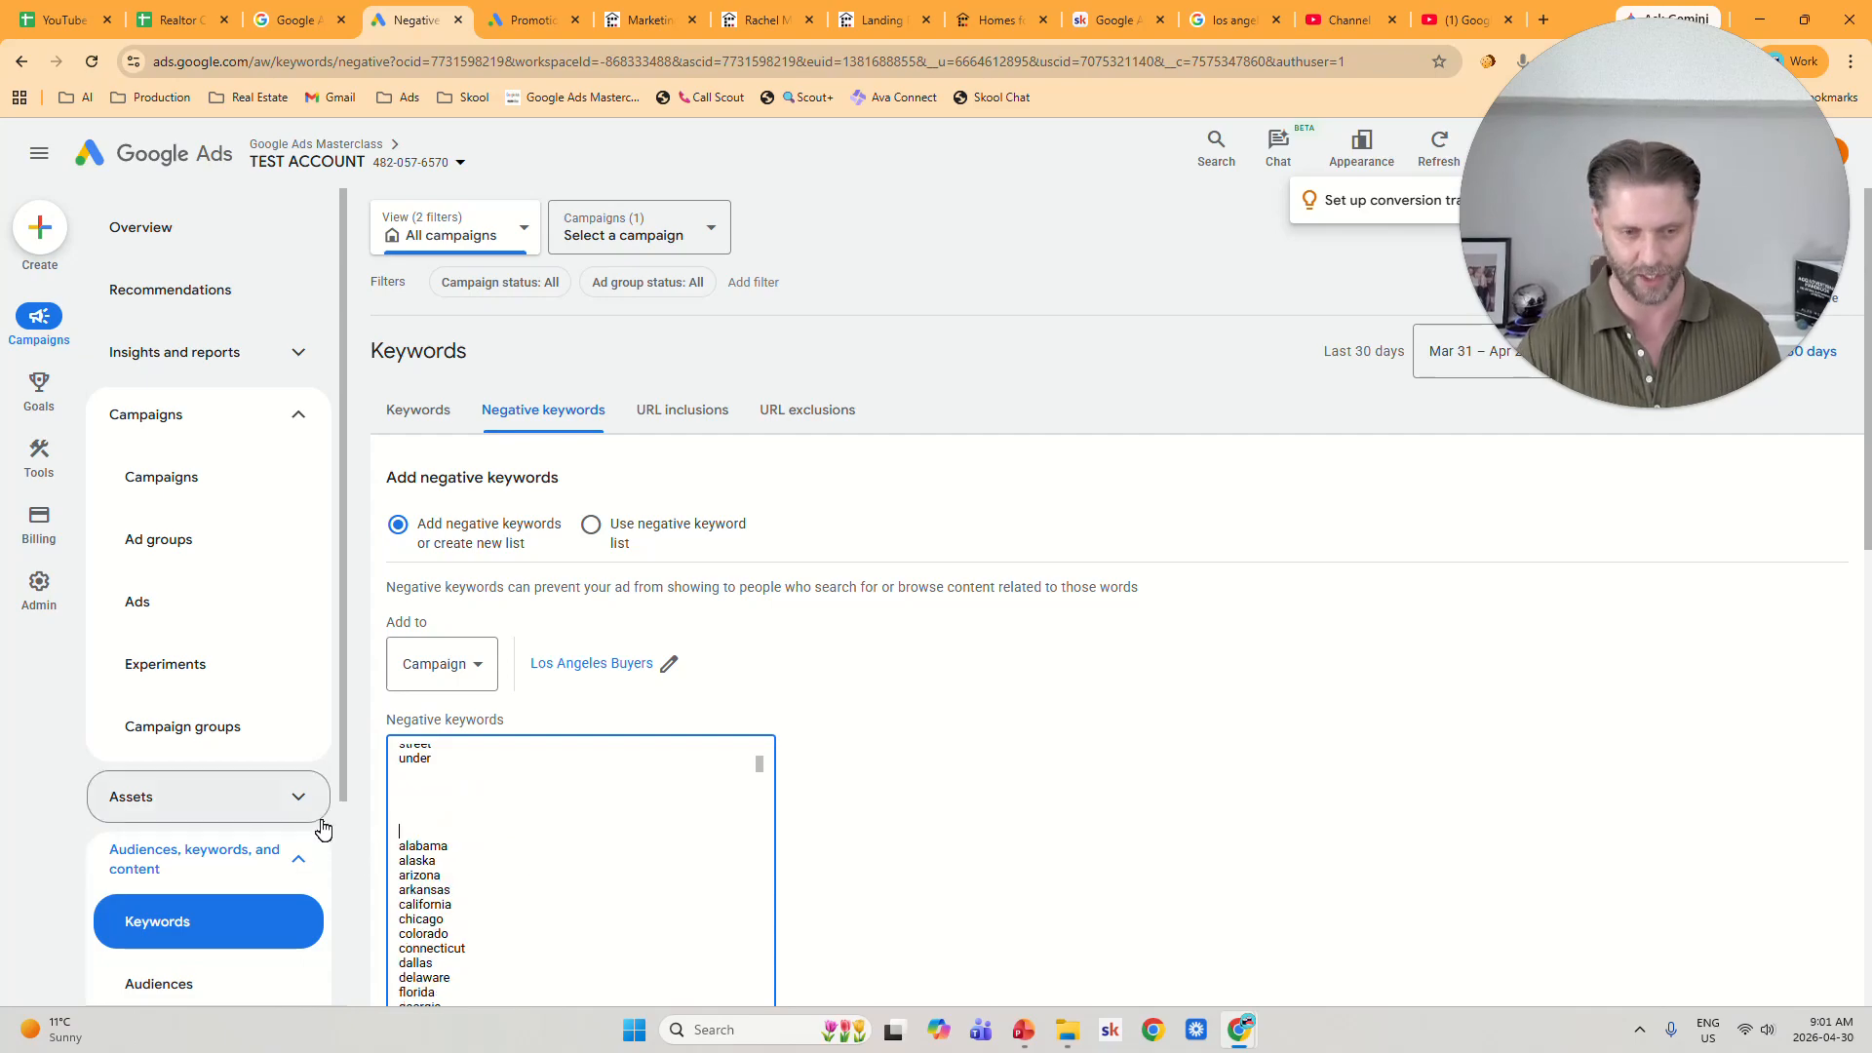
pyautogui.press('BackSpace')
pyautogui.press('BackSpace')
pyautogui.press('BackSpace')
pyautogui.press('BackSpace')
pyautogui.press('BackSpace')
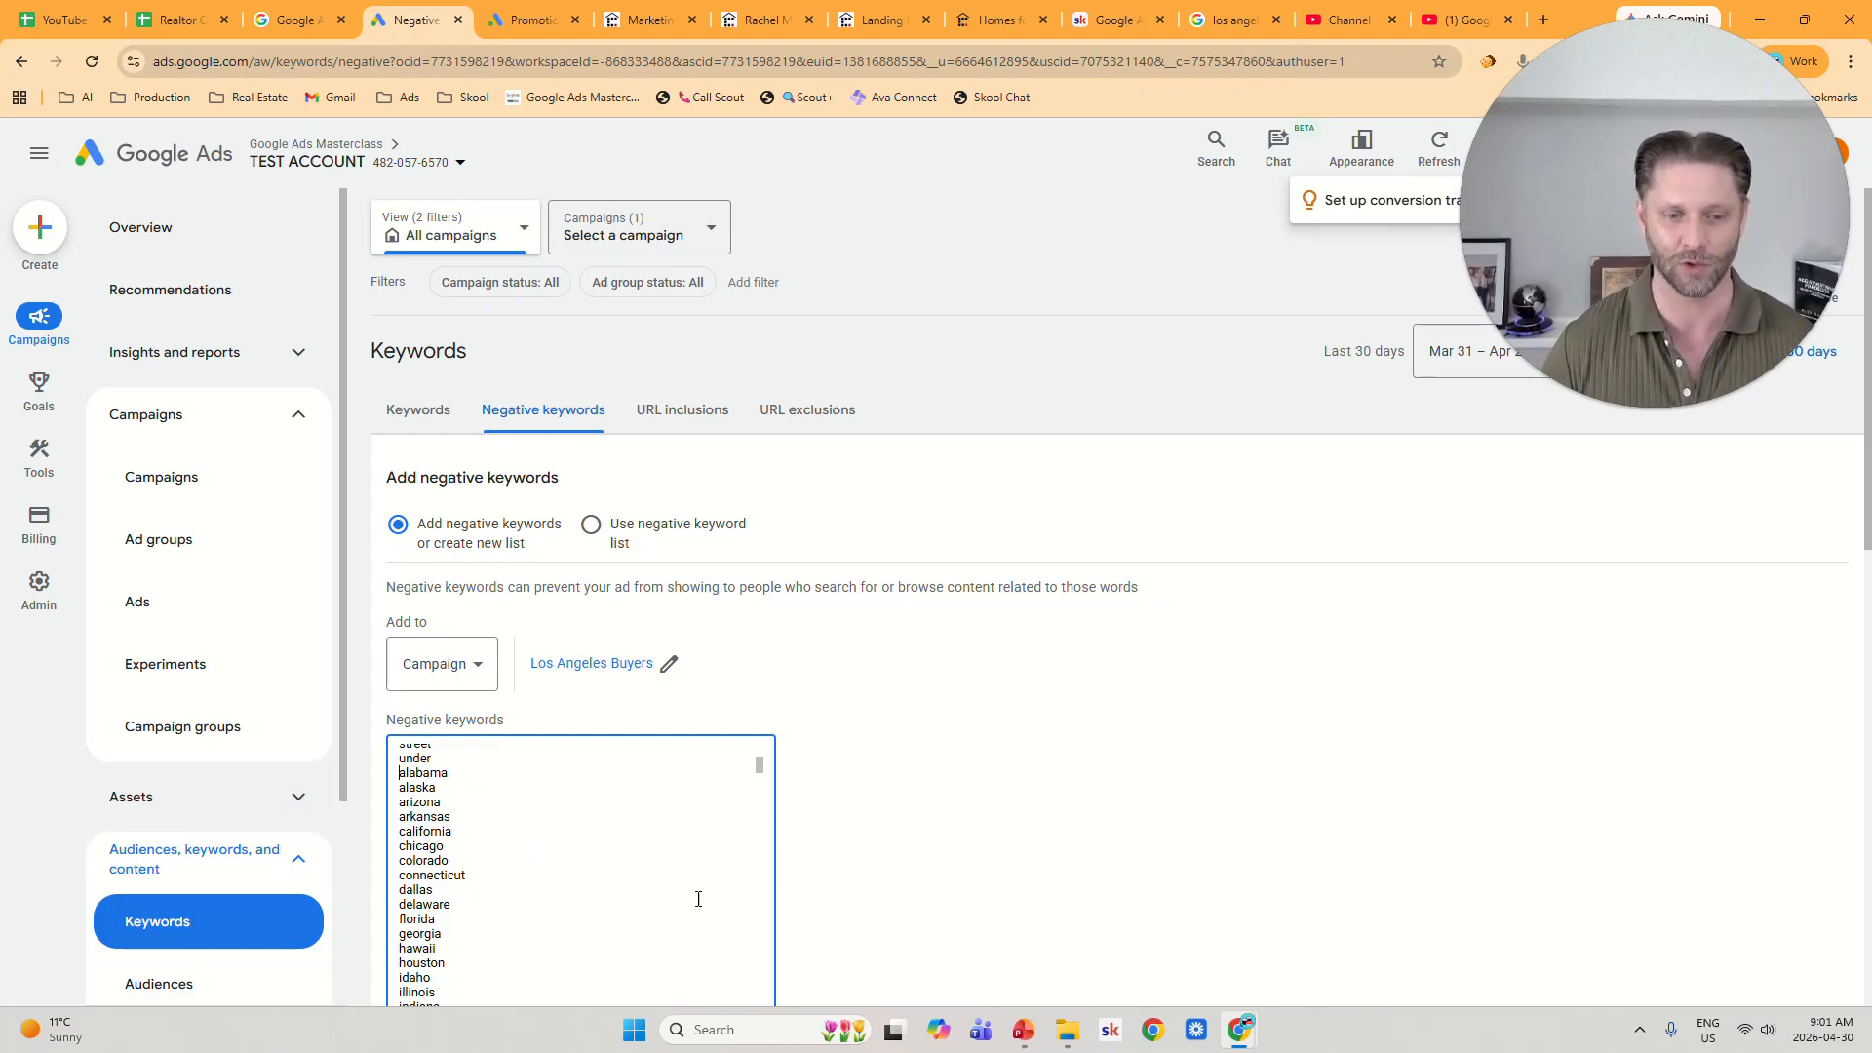
# Remove california and los angeles from the negative keyword list because the campaign targets that area.
pyautogui.moveTo(463, 830); pyautogui.dragTo(400, 832)
pyautogui.press('BackSpace')
pyautogui.press('BackSpace')
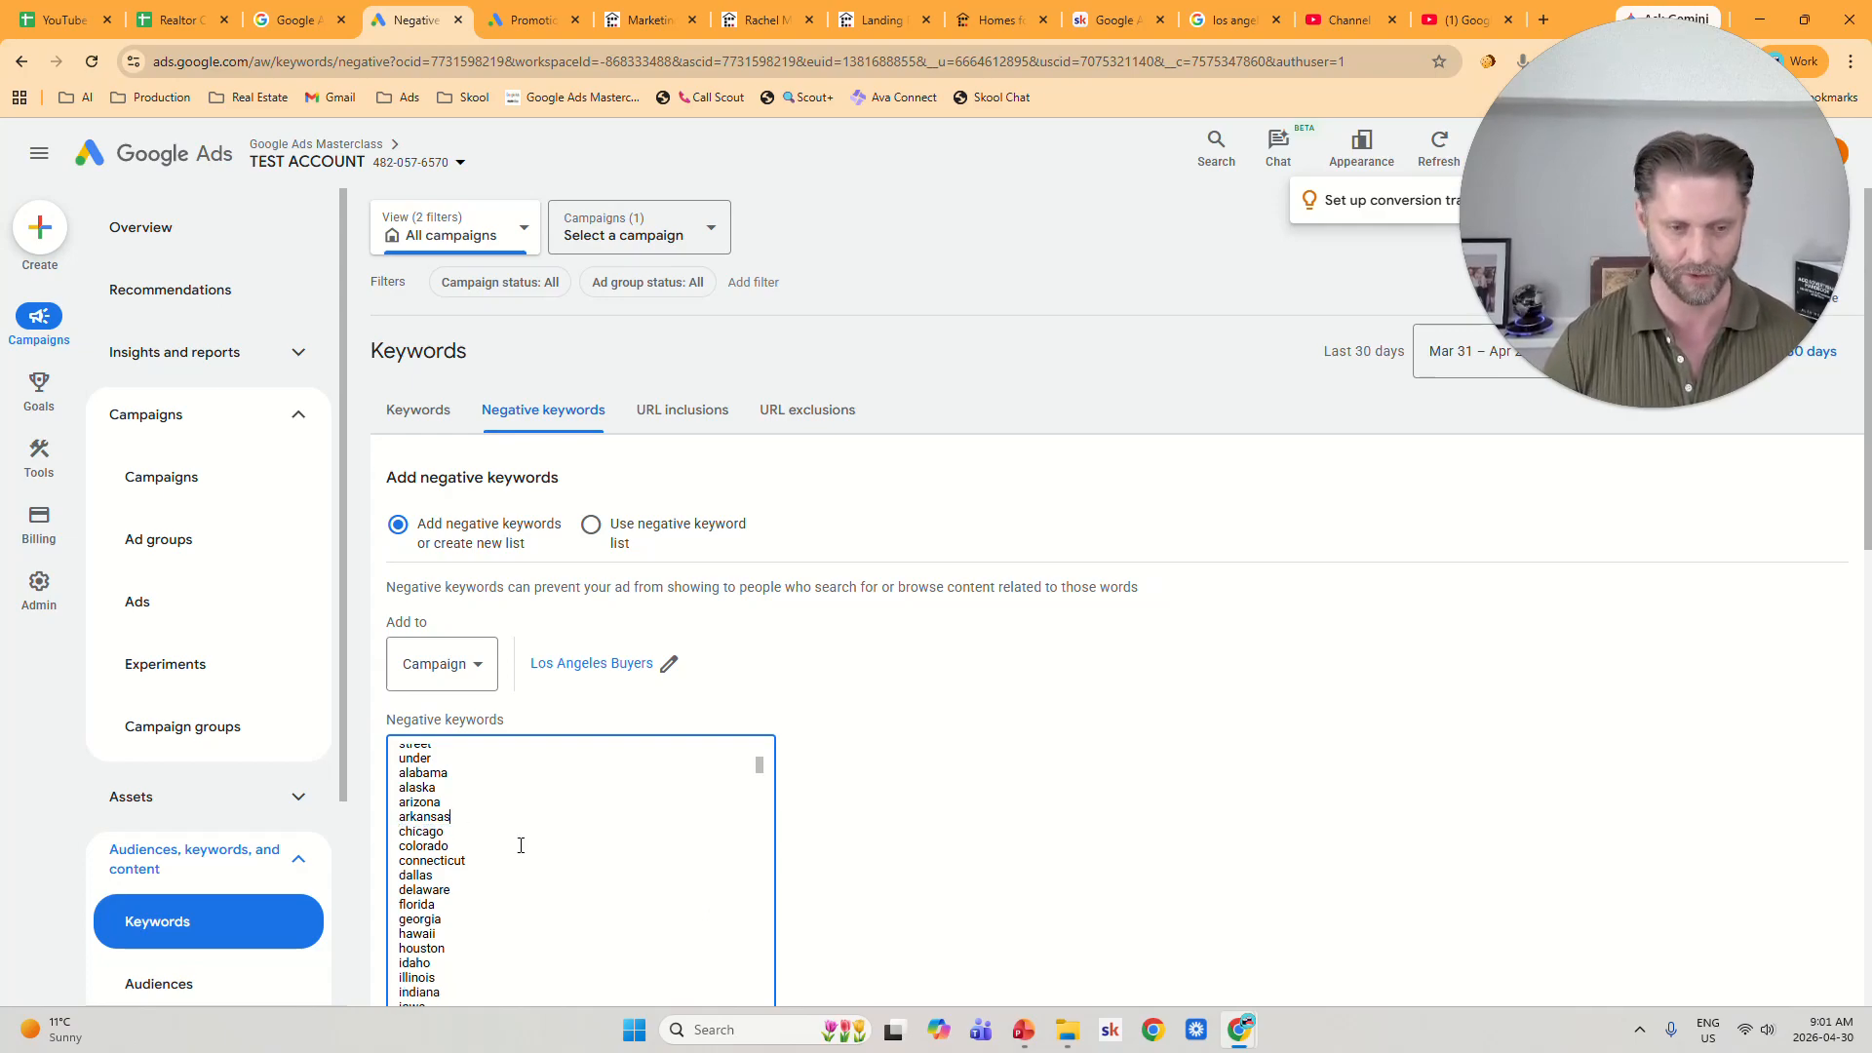
pyautogui.scroll(-1, 530, 834)
pyautogui.scroll(-3, 530, 834)
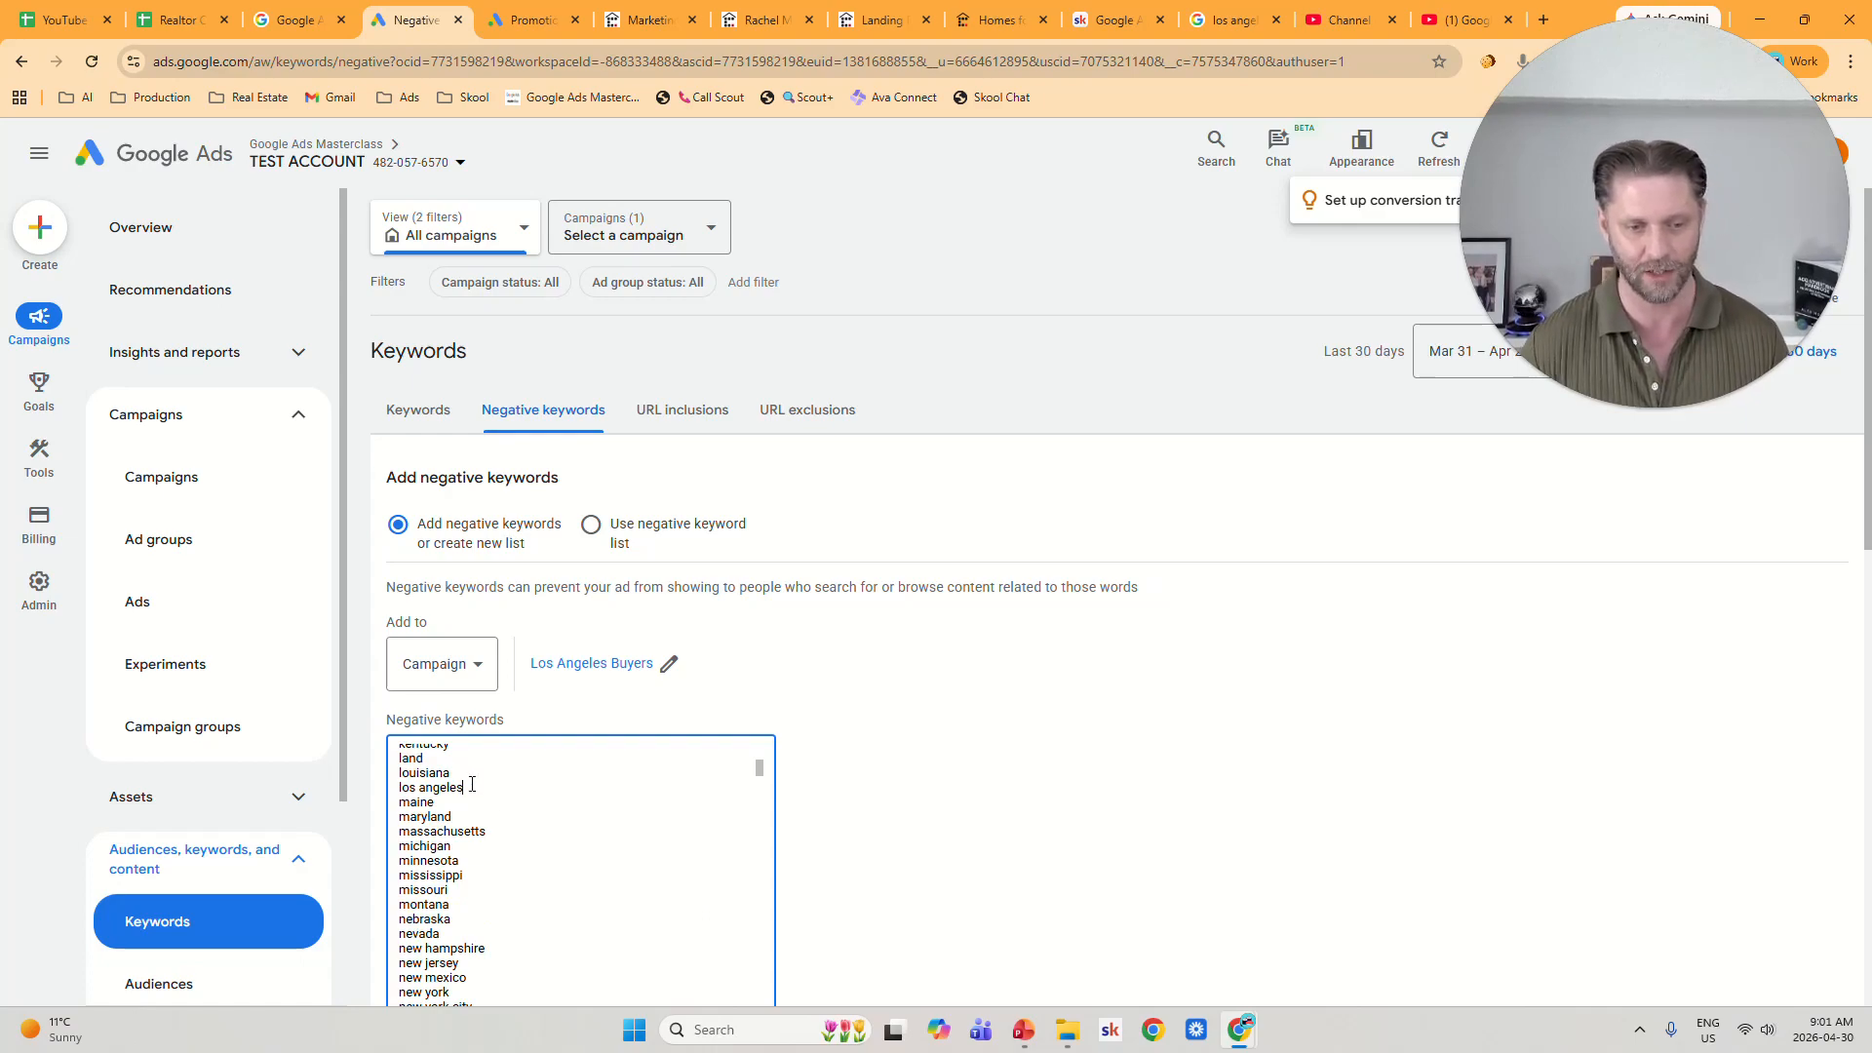
pyautogui.moveTo(472, 786); pyautogui.dragTo(410, 797)
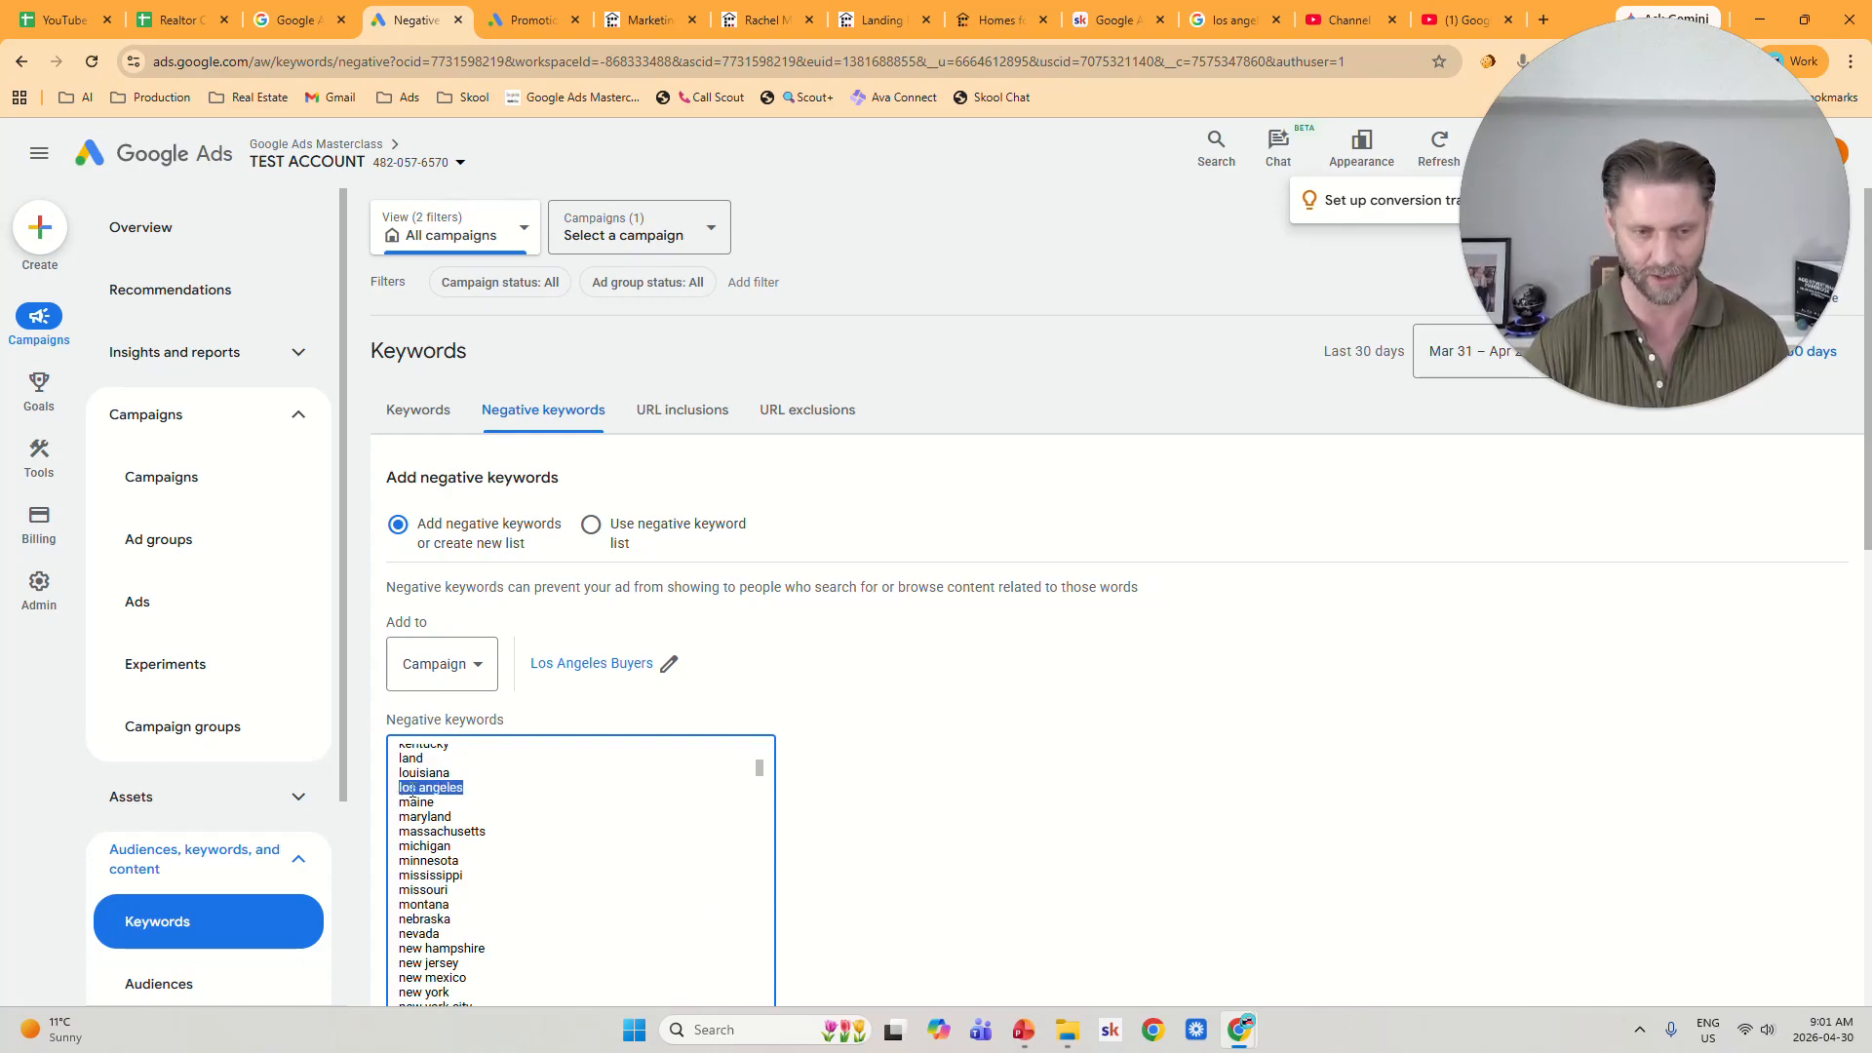
pyautogui.press('BackSpace')
pyautogui.press('BackSpace')
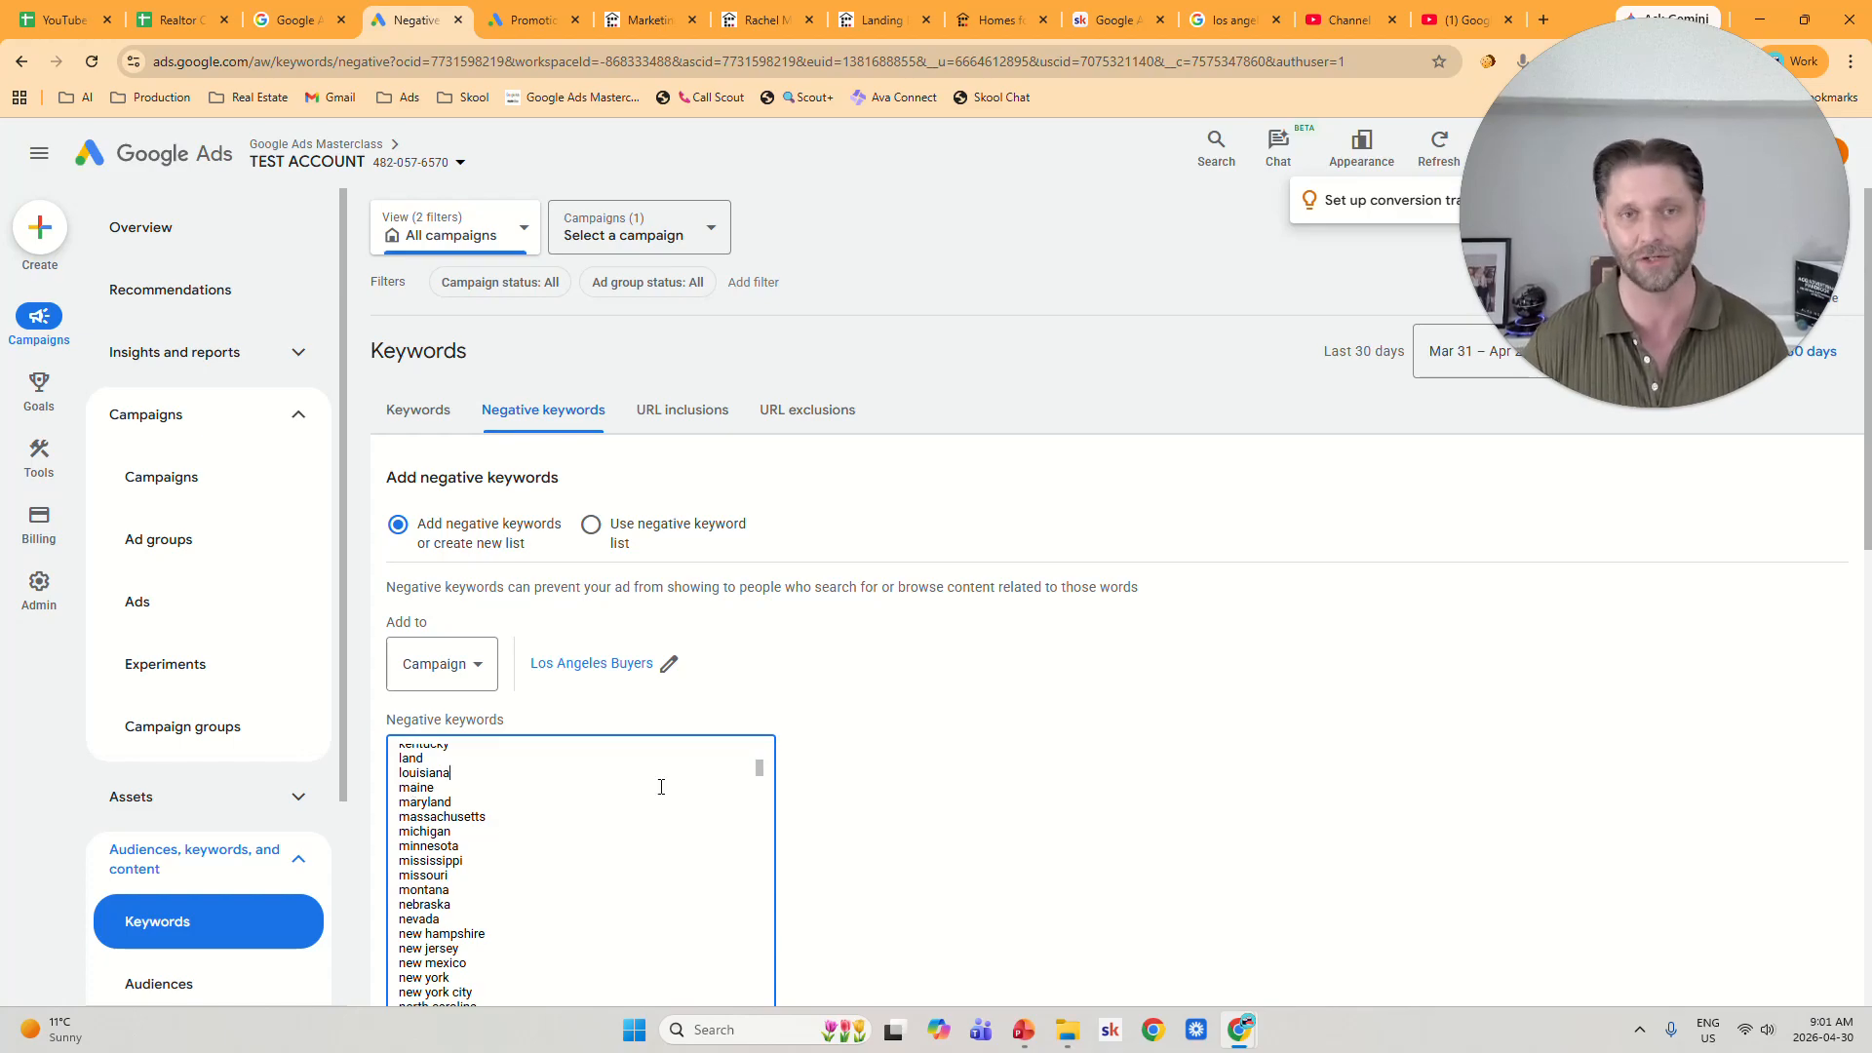
# Check the remaining state and city entries in the negative keyword list down to trulia.
pyautogui.scroll(-15, 667, 774)
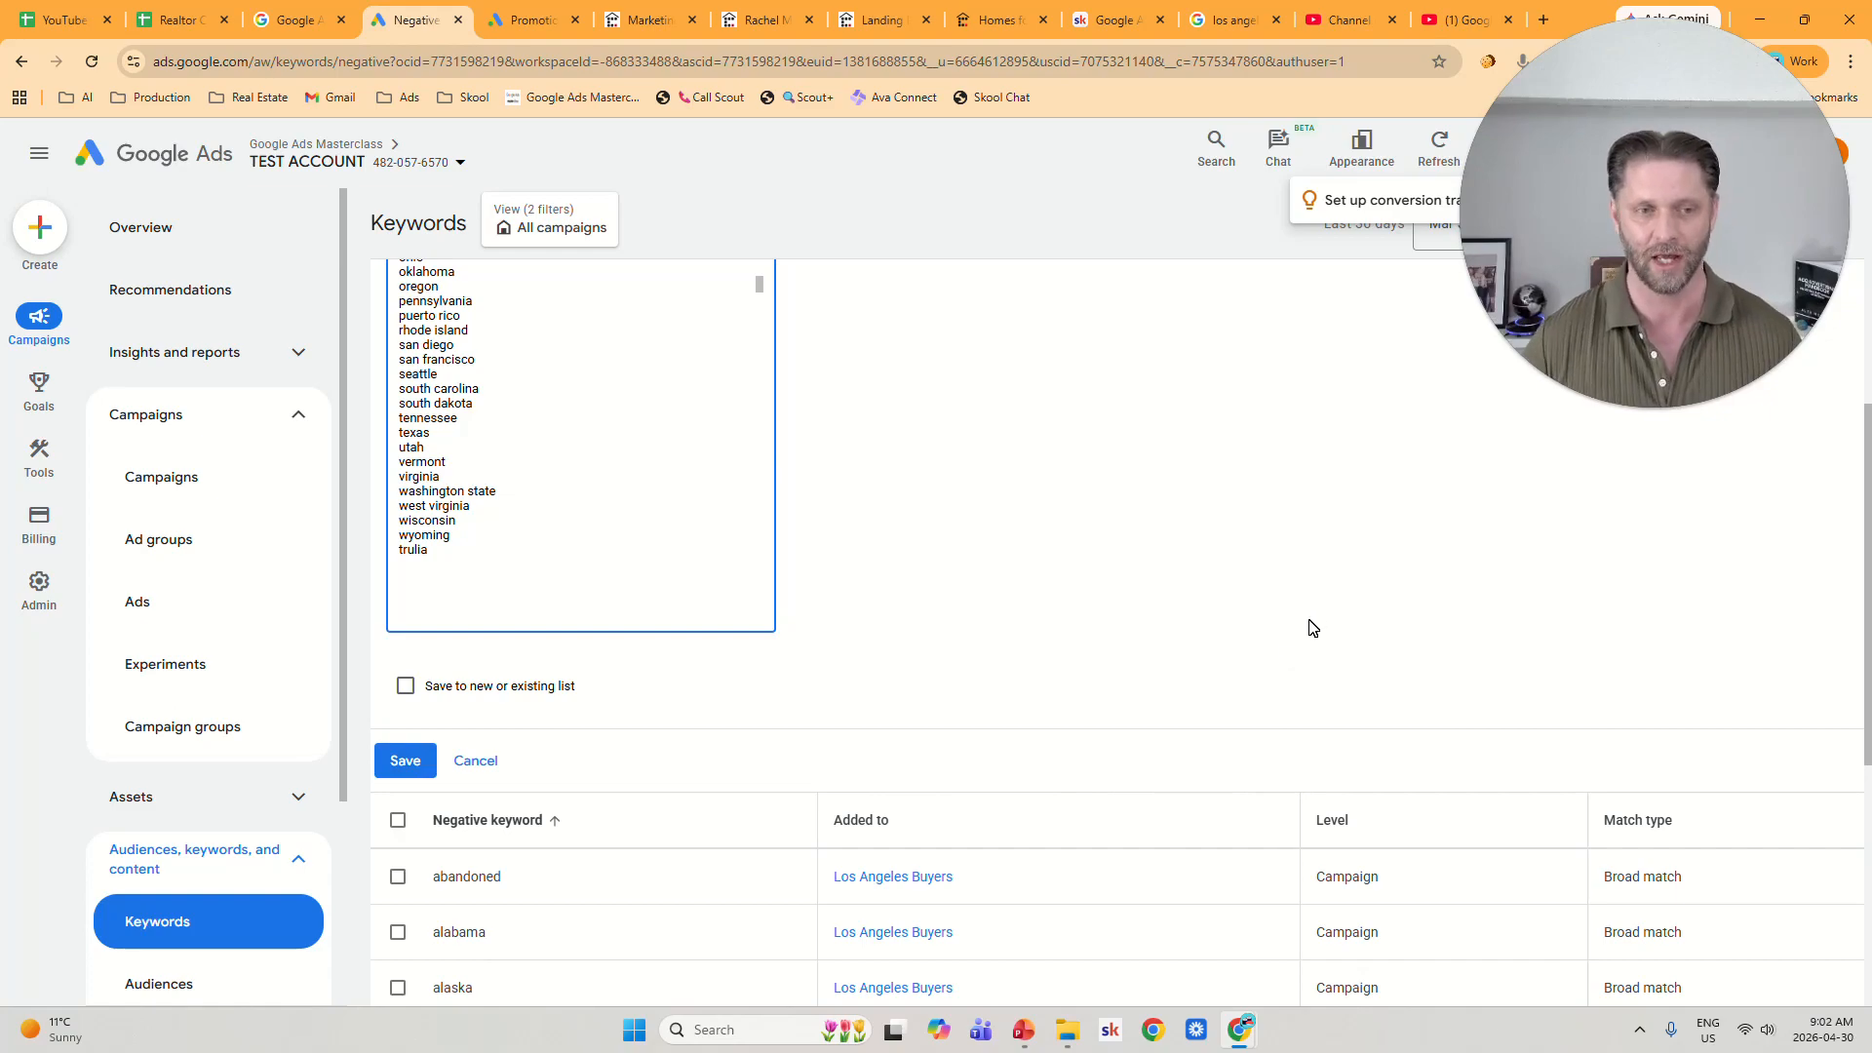
pyautogui.scroll(2, 1044, 653)
pyautogui.tripleClick(450, 585)
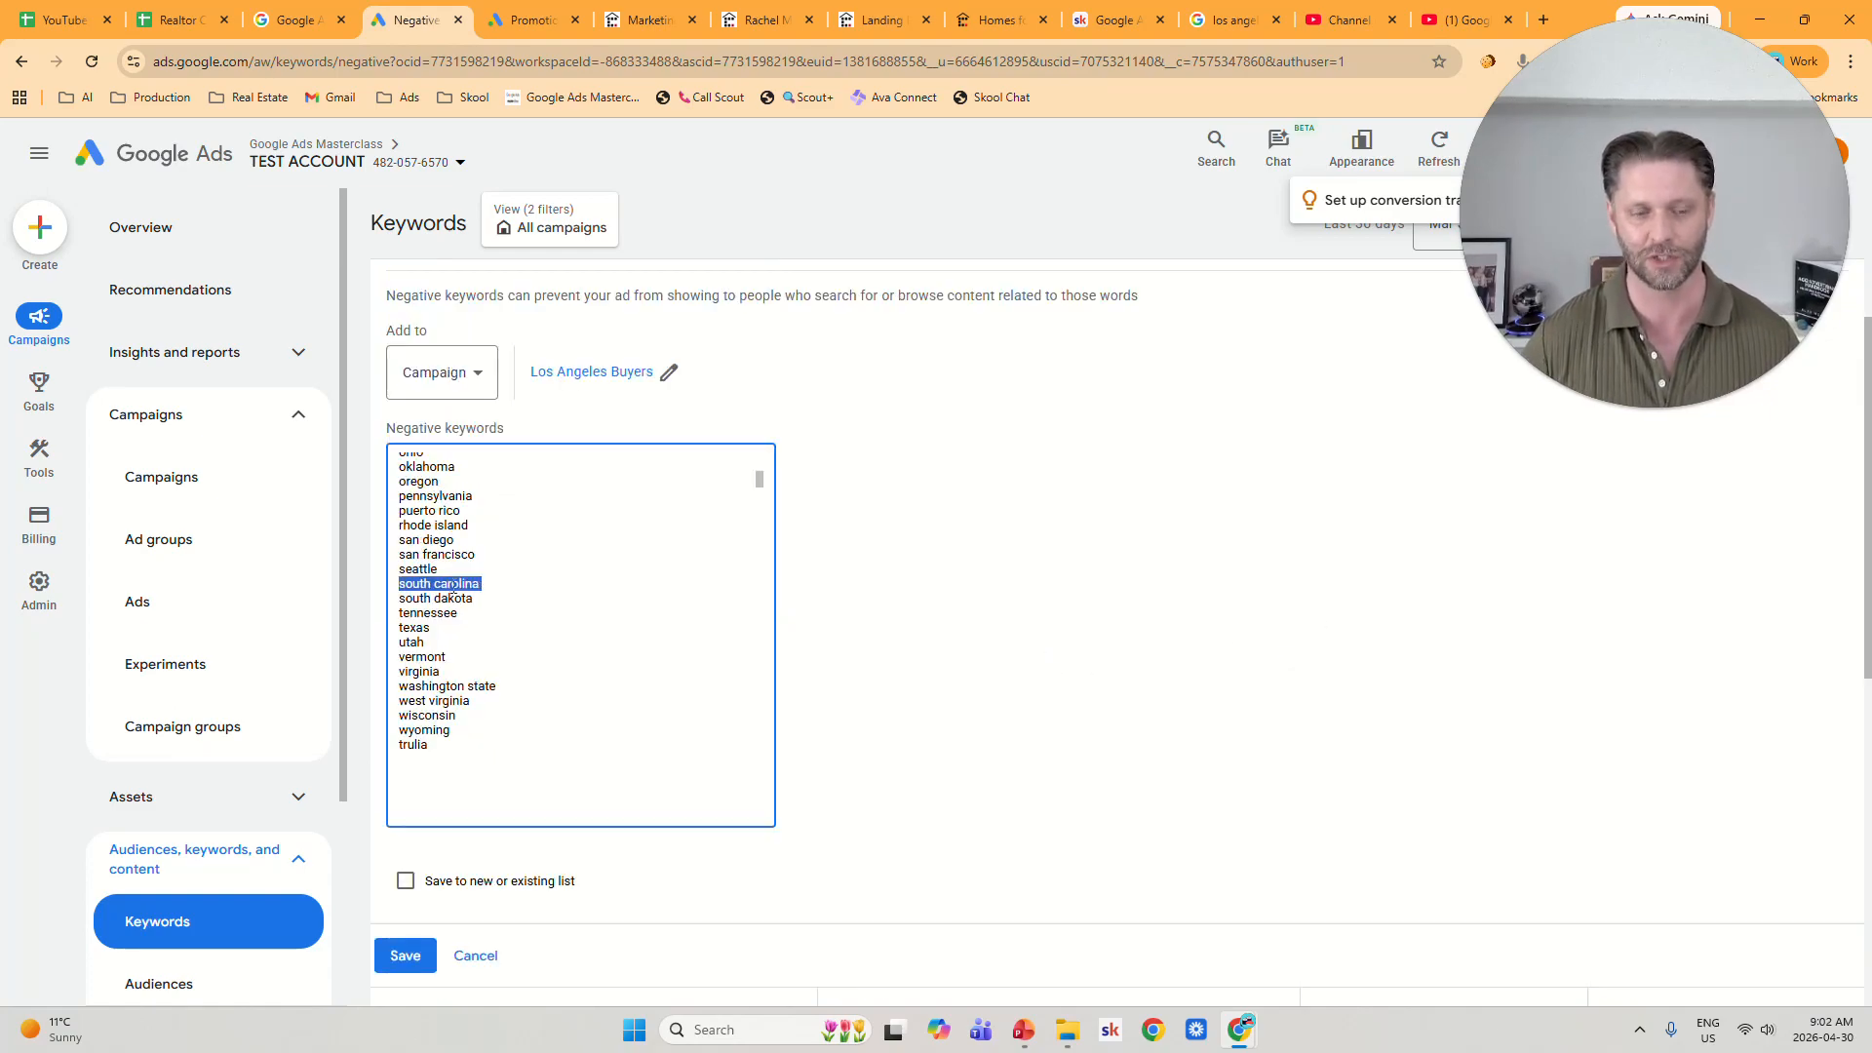
pyautogui.click(458, 540)
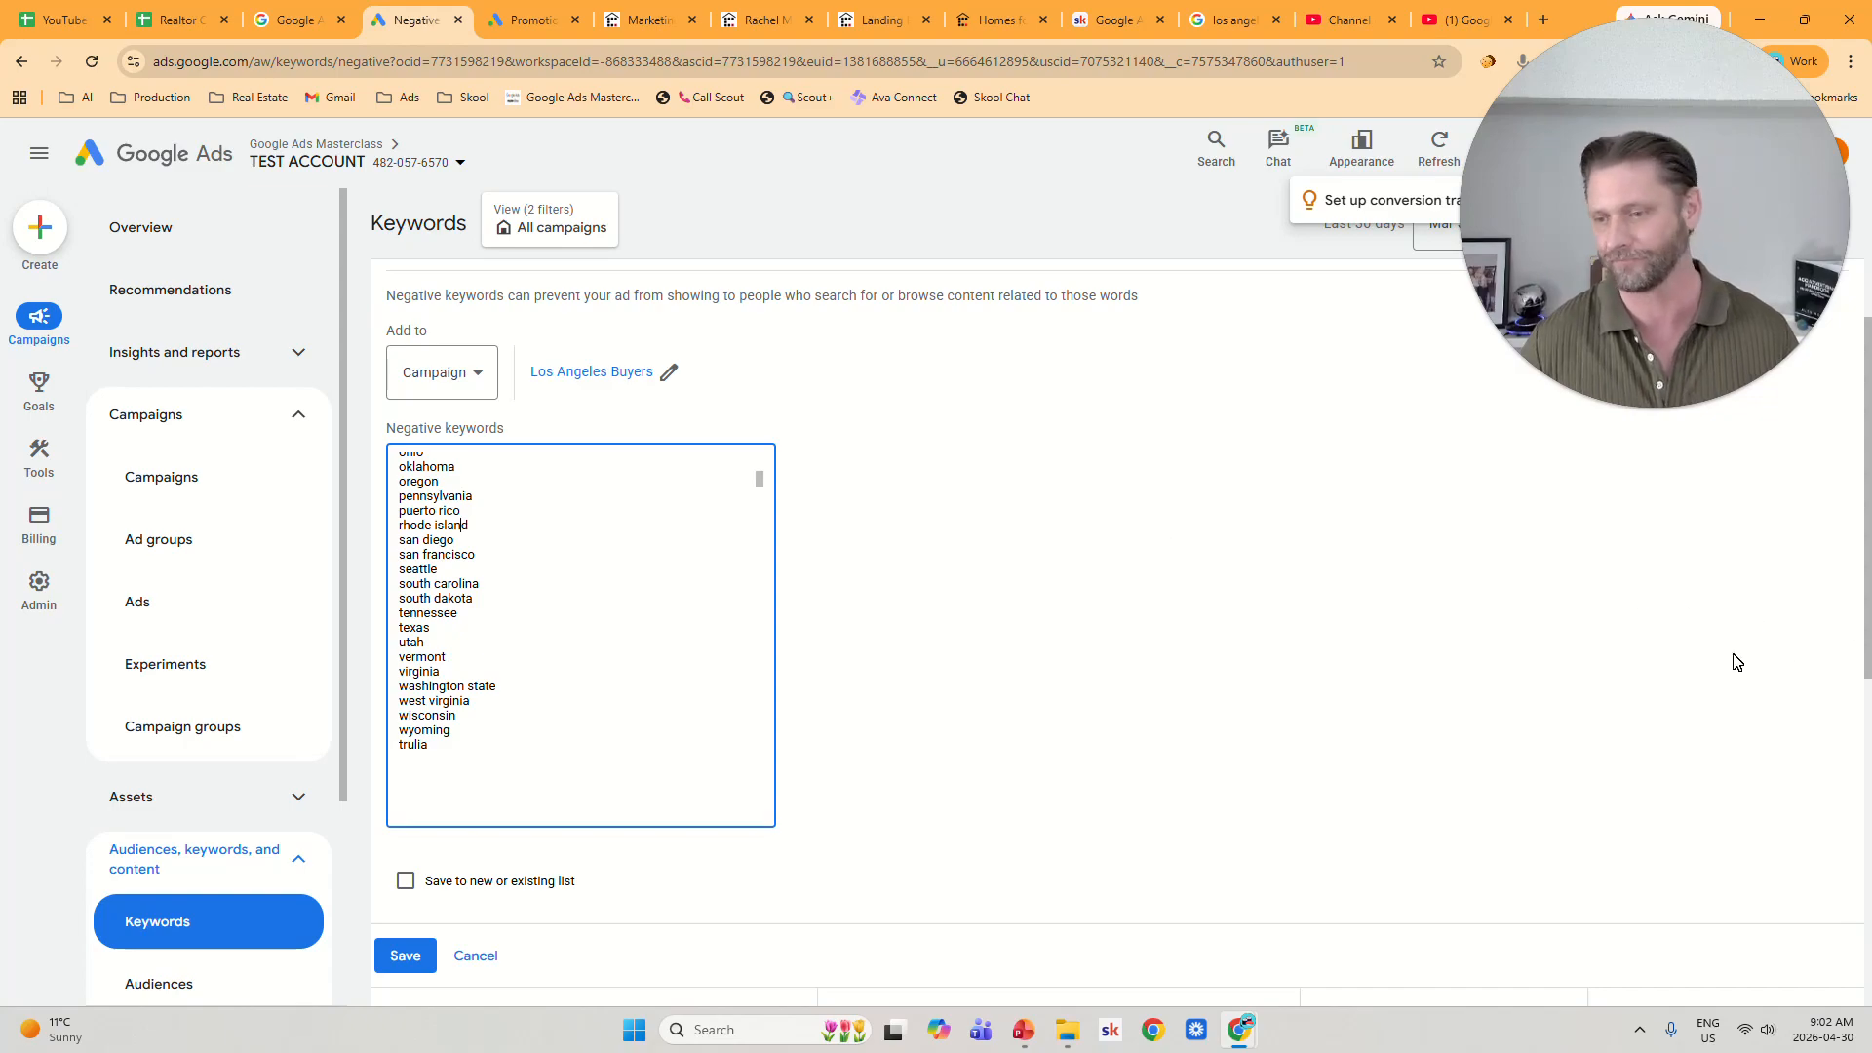
pyautogui.click(1281, 654)
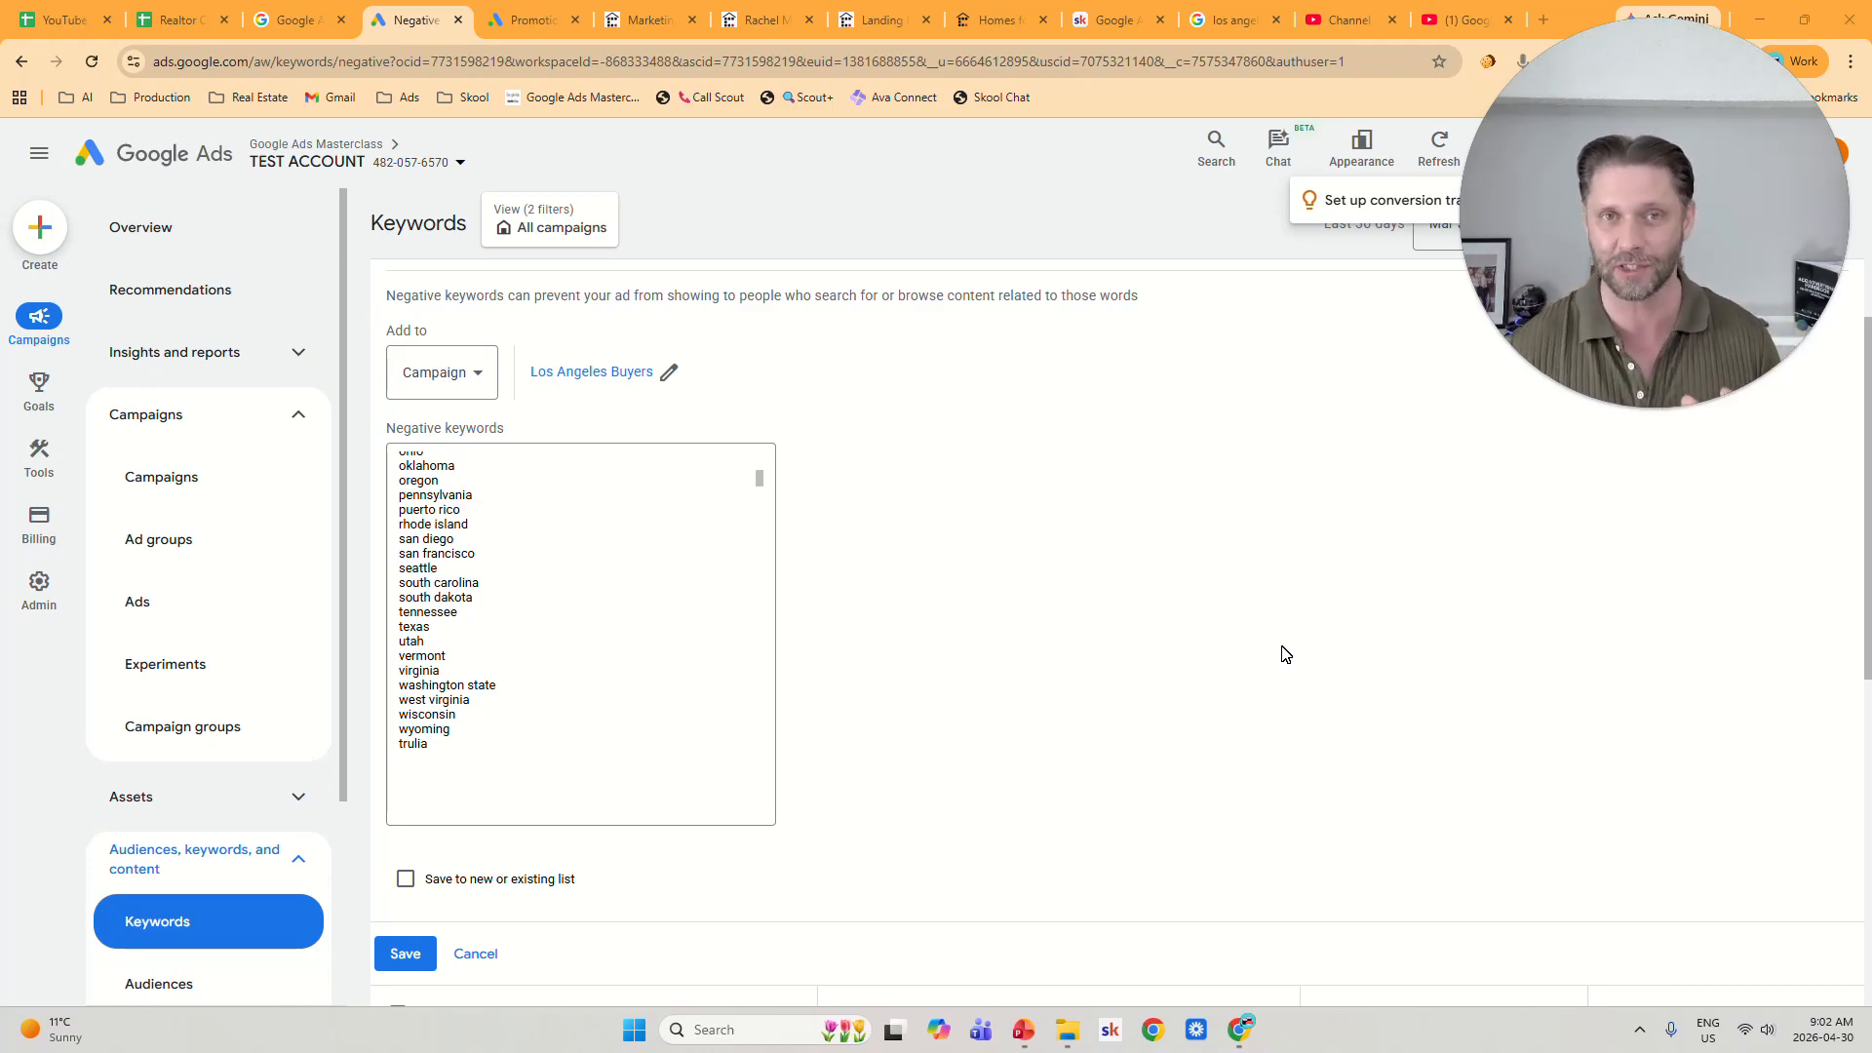
# Switch to the Realtor Cheatsheet spreadsheet and look over its Seller Leads and Seller Leads 2.0 sheets.
pyautogui.click(169, 21)
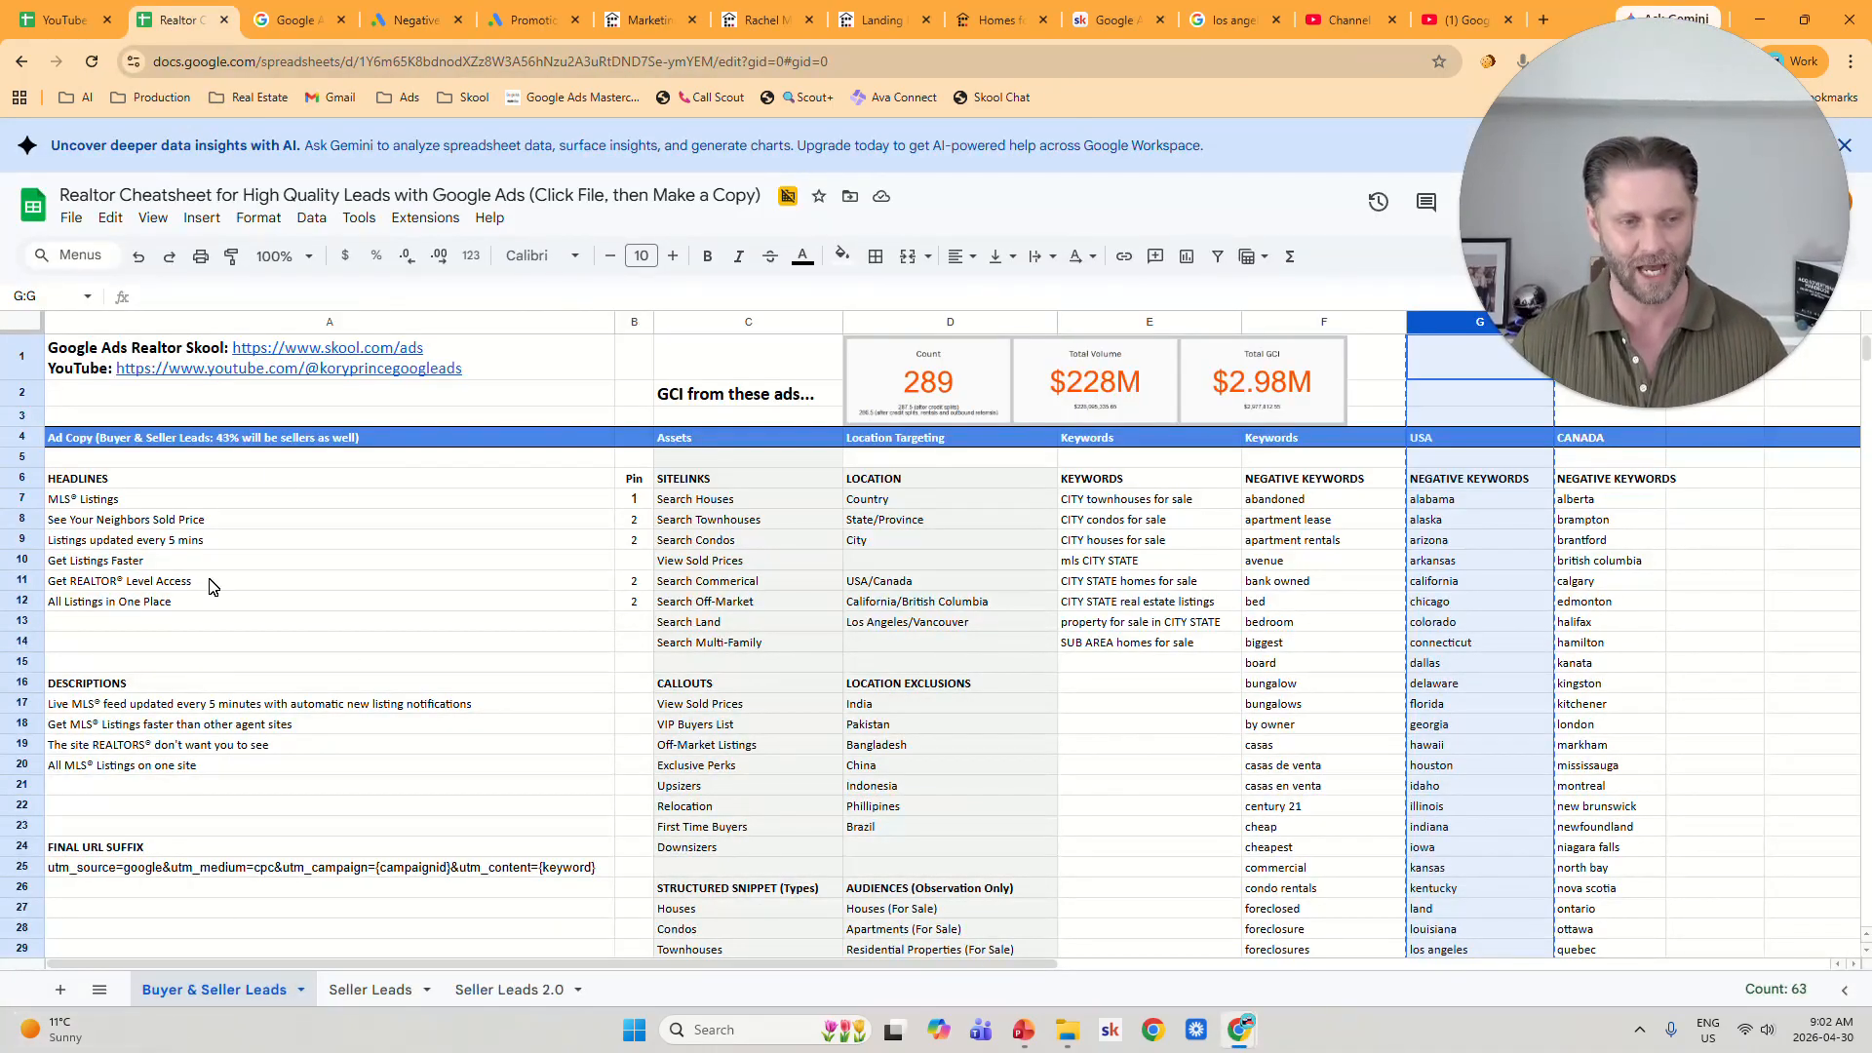
pyautogui.click(383, 444)
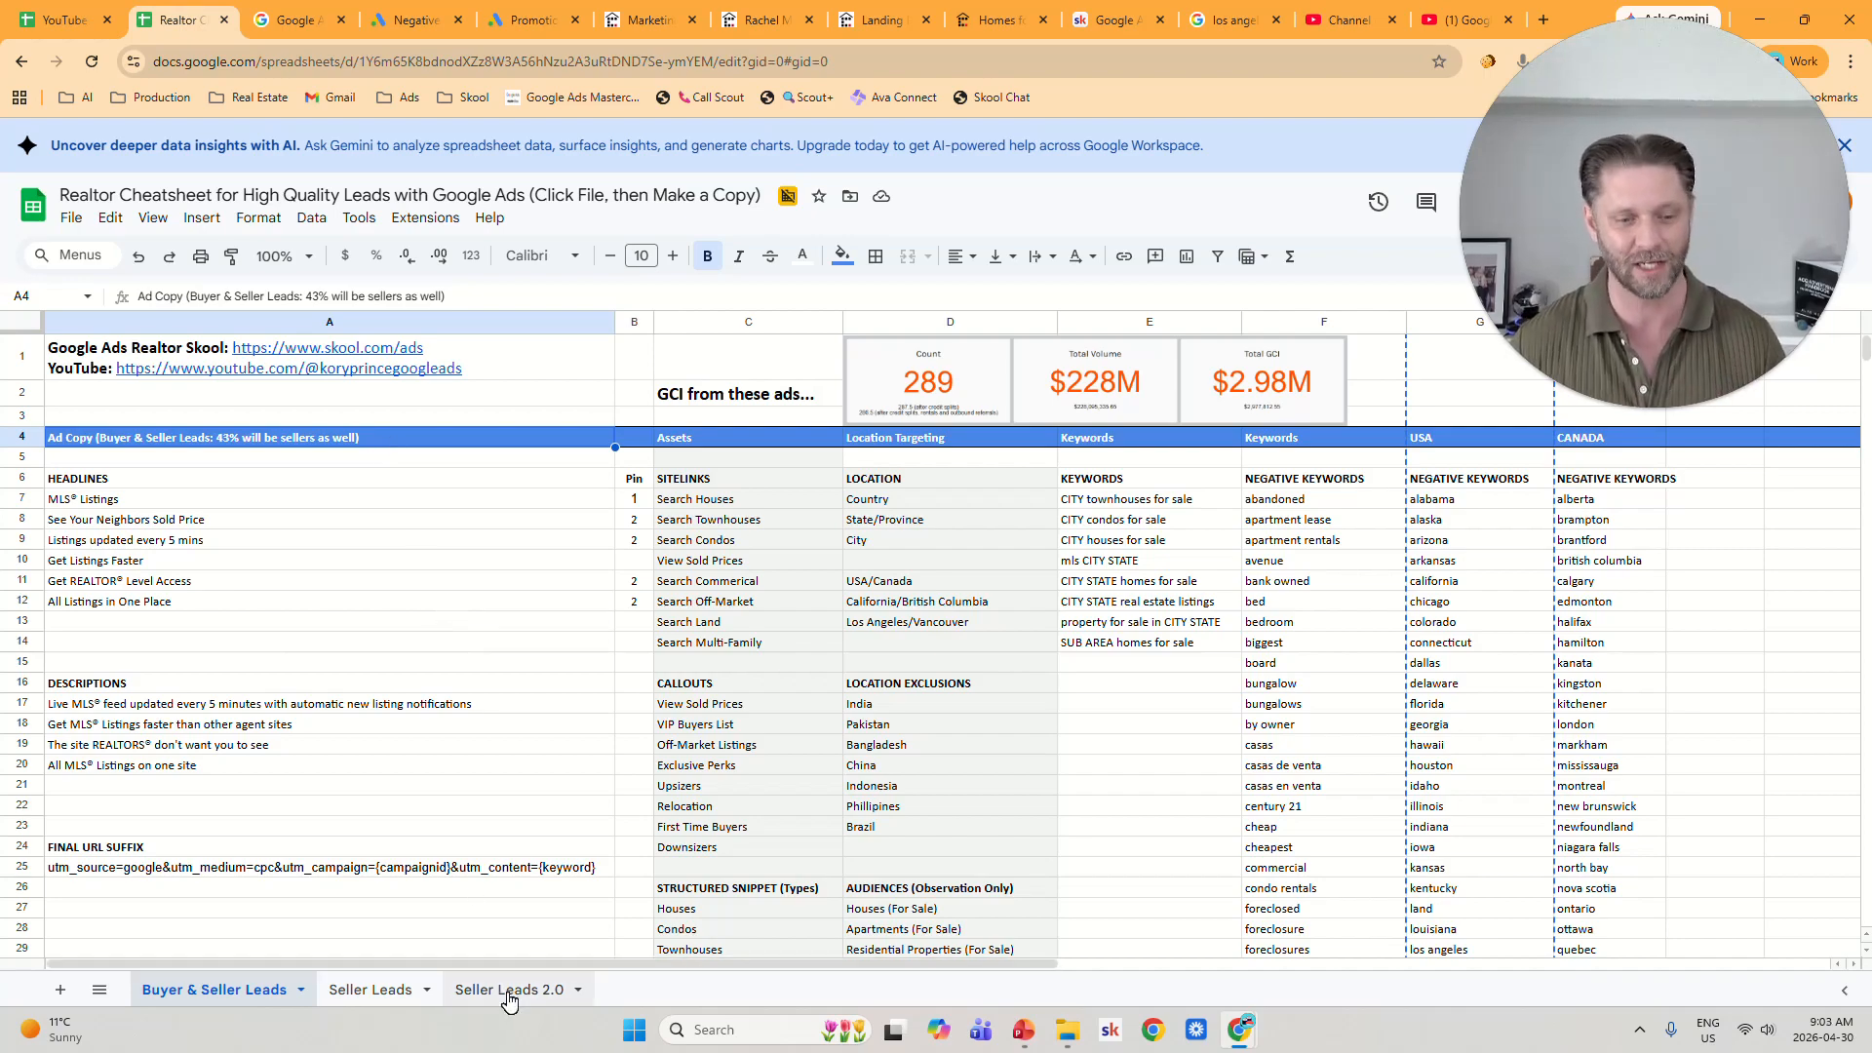
pyautogui.click(407, 996)
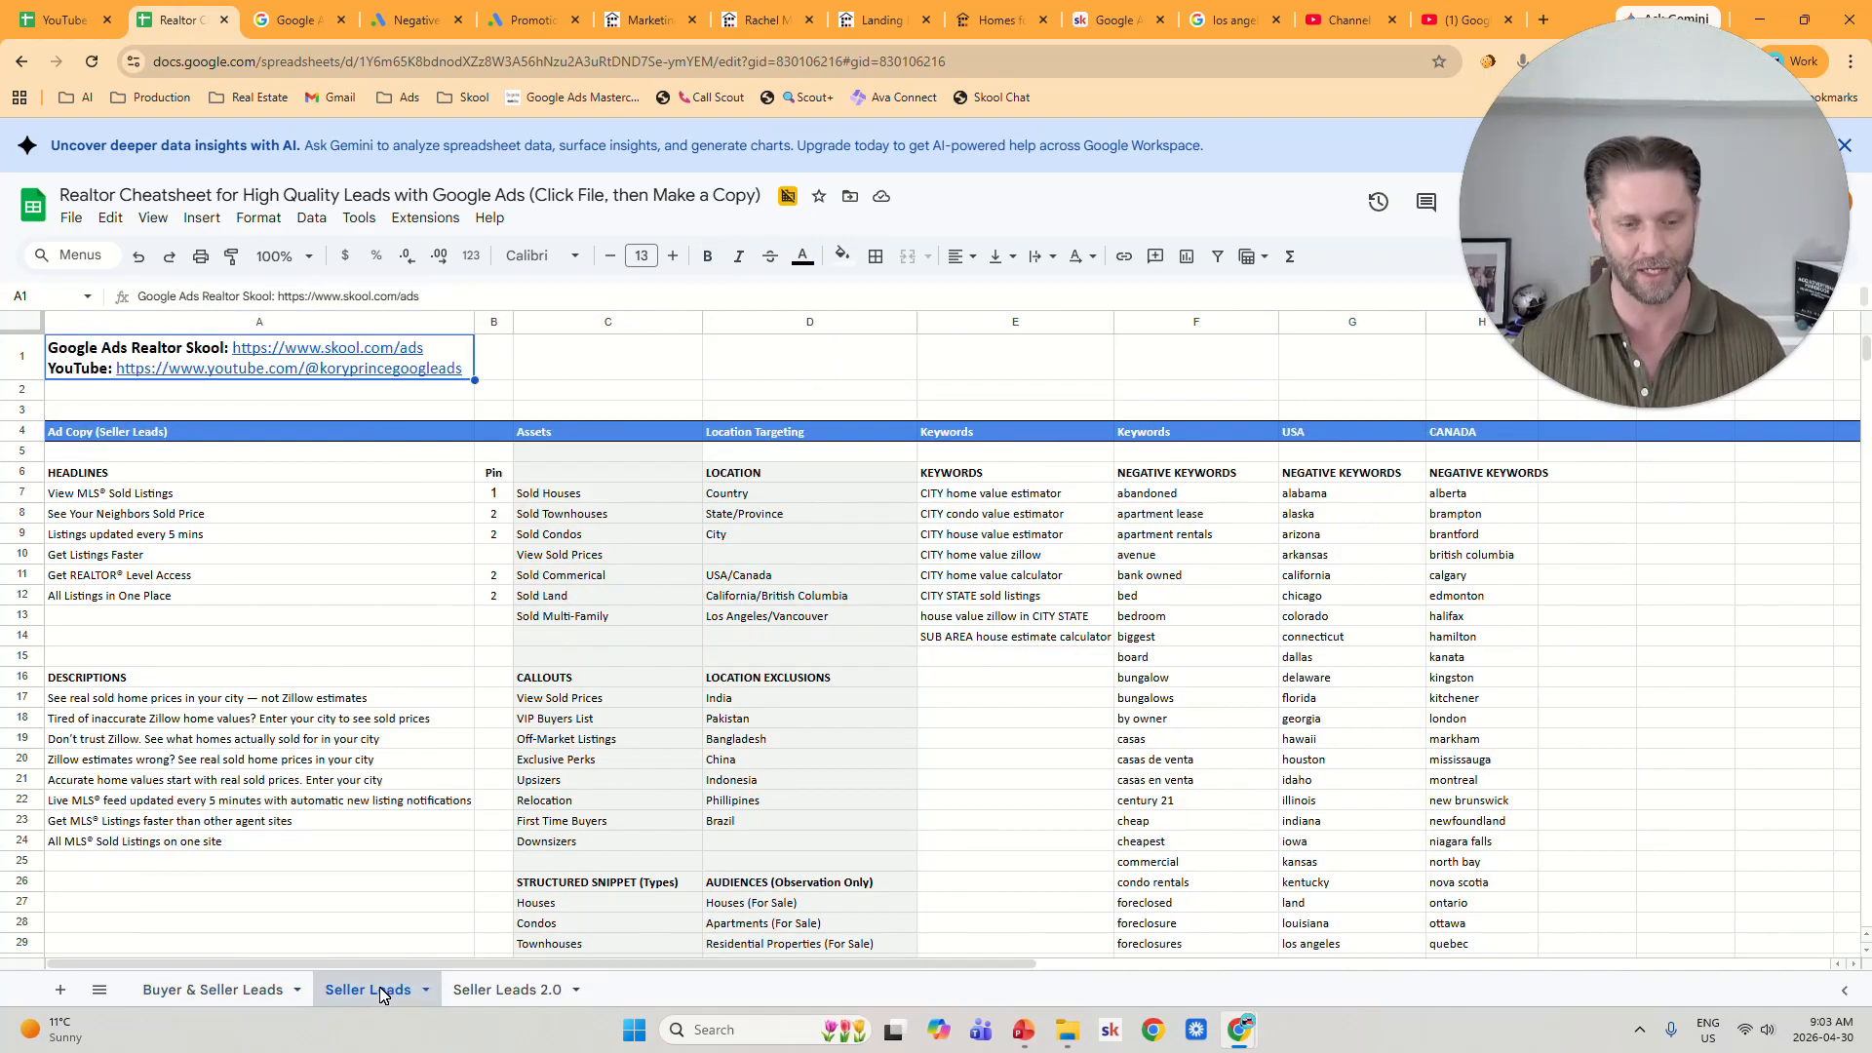
pyautogui.click(489, 994)
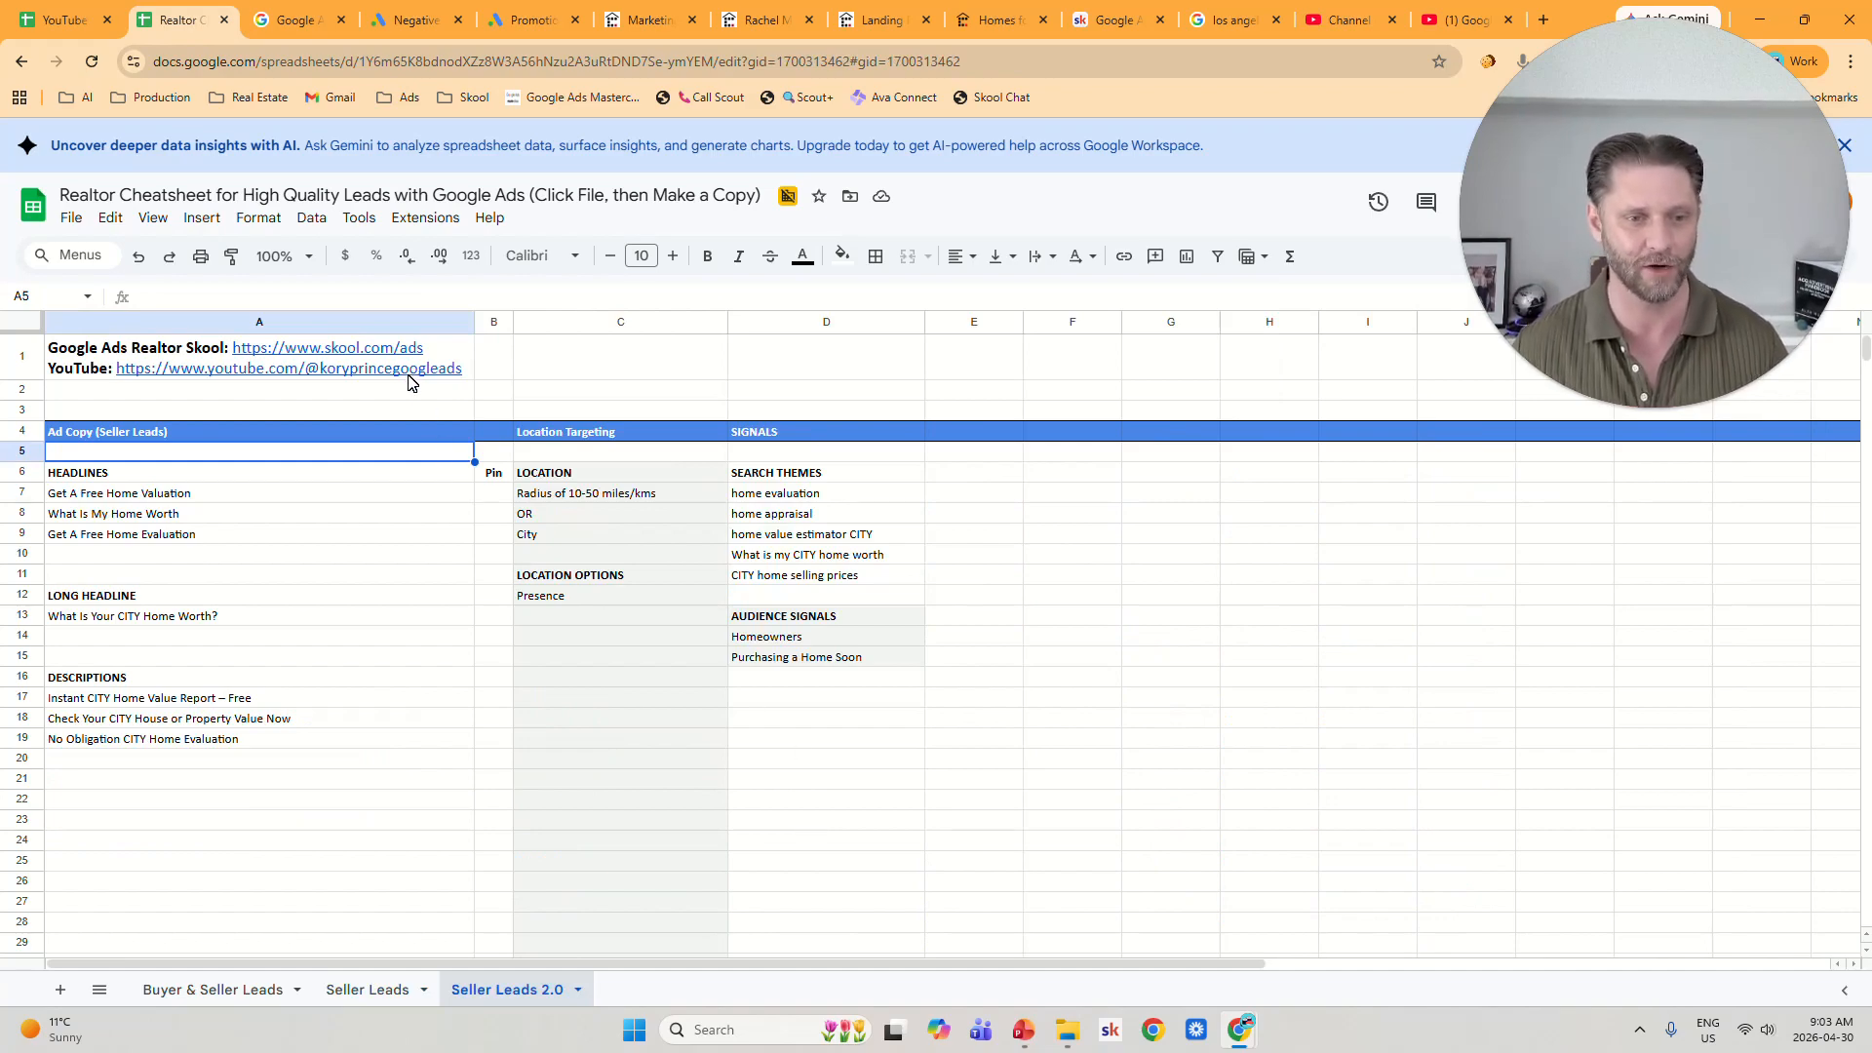
pyautogui.moveTo(411, 370)
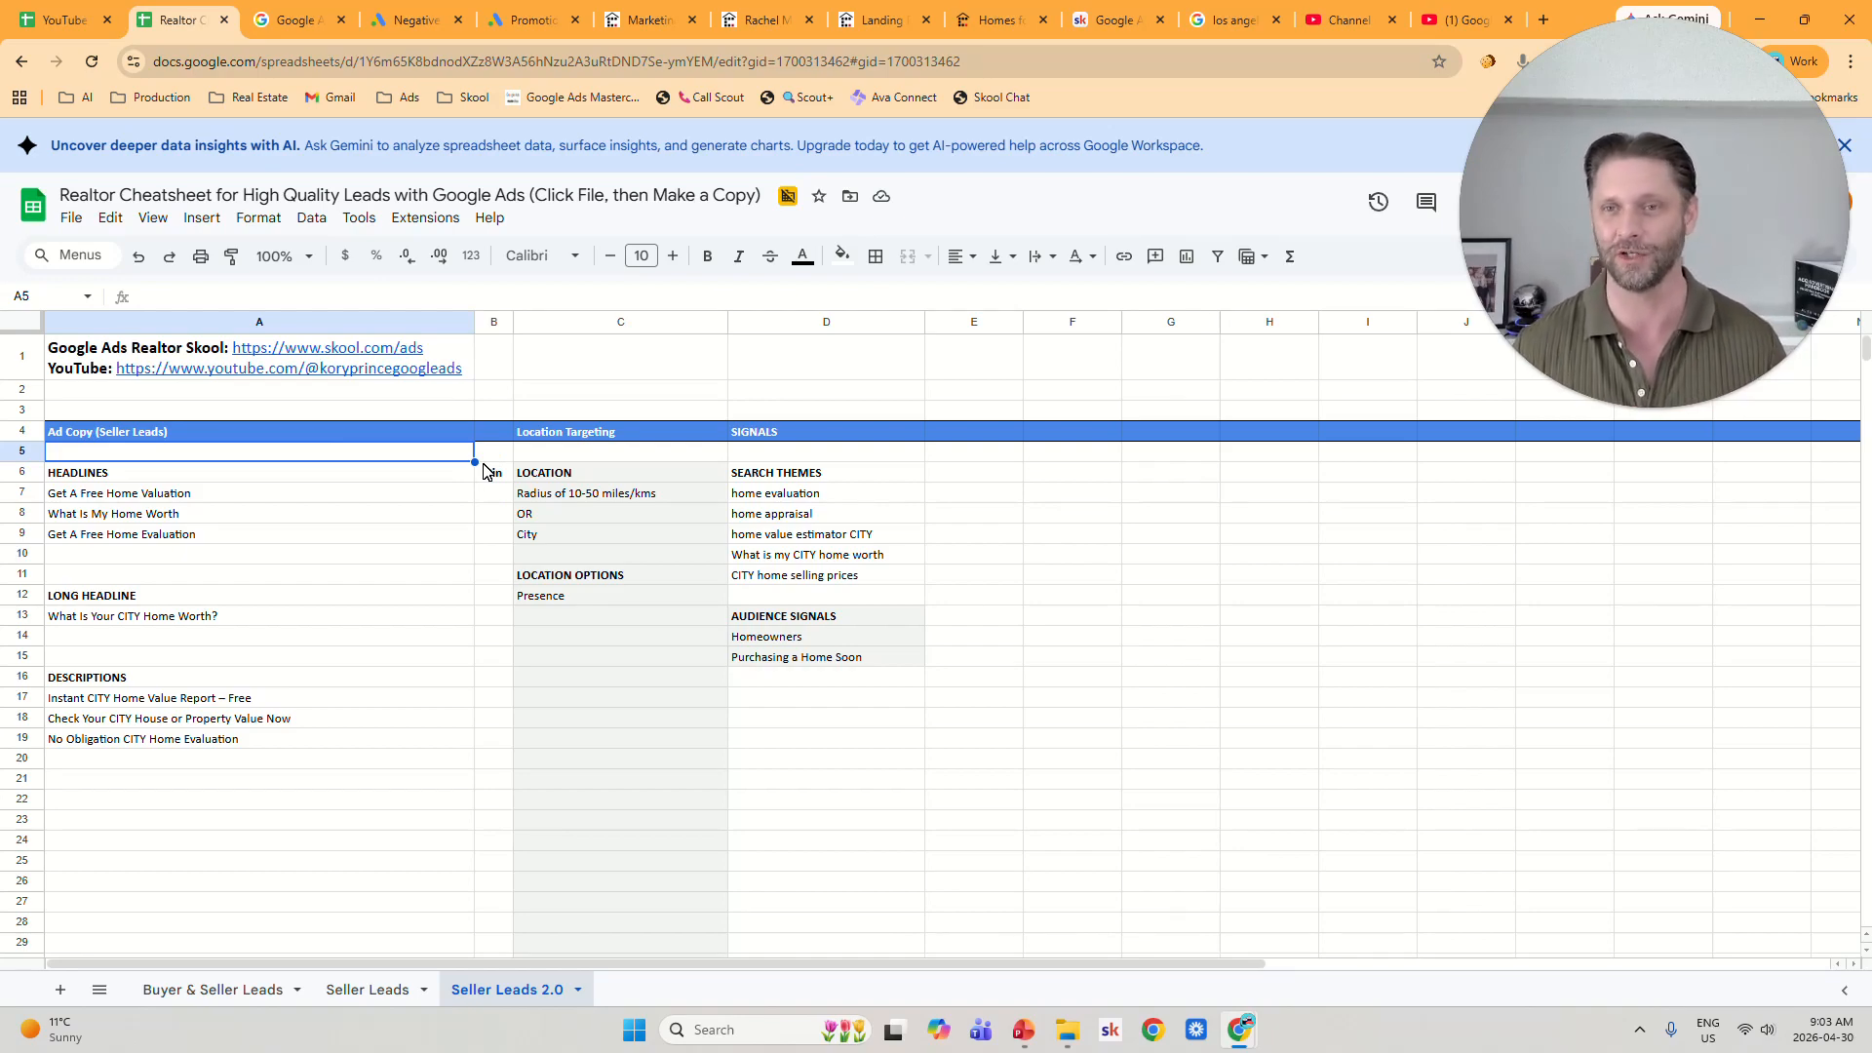
# Switch to the Google Ads Masterclass page on Skool, look at its address and about page, and view the Community as a member.
pyautogui.click(1122, 8)
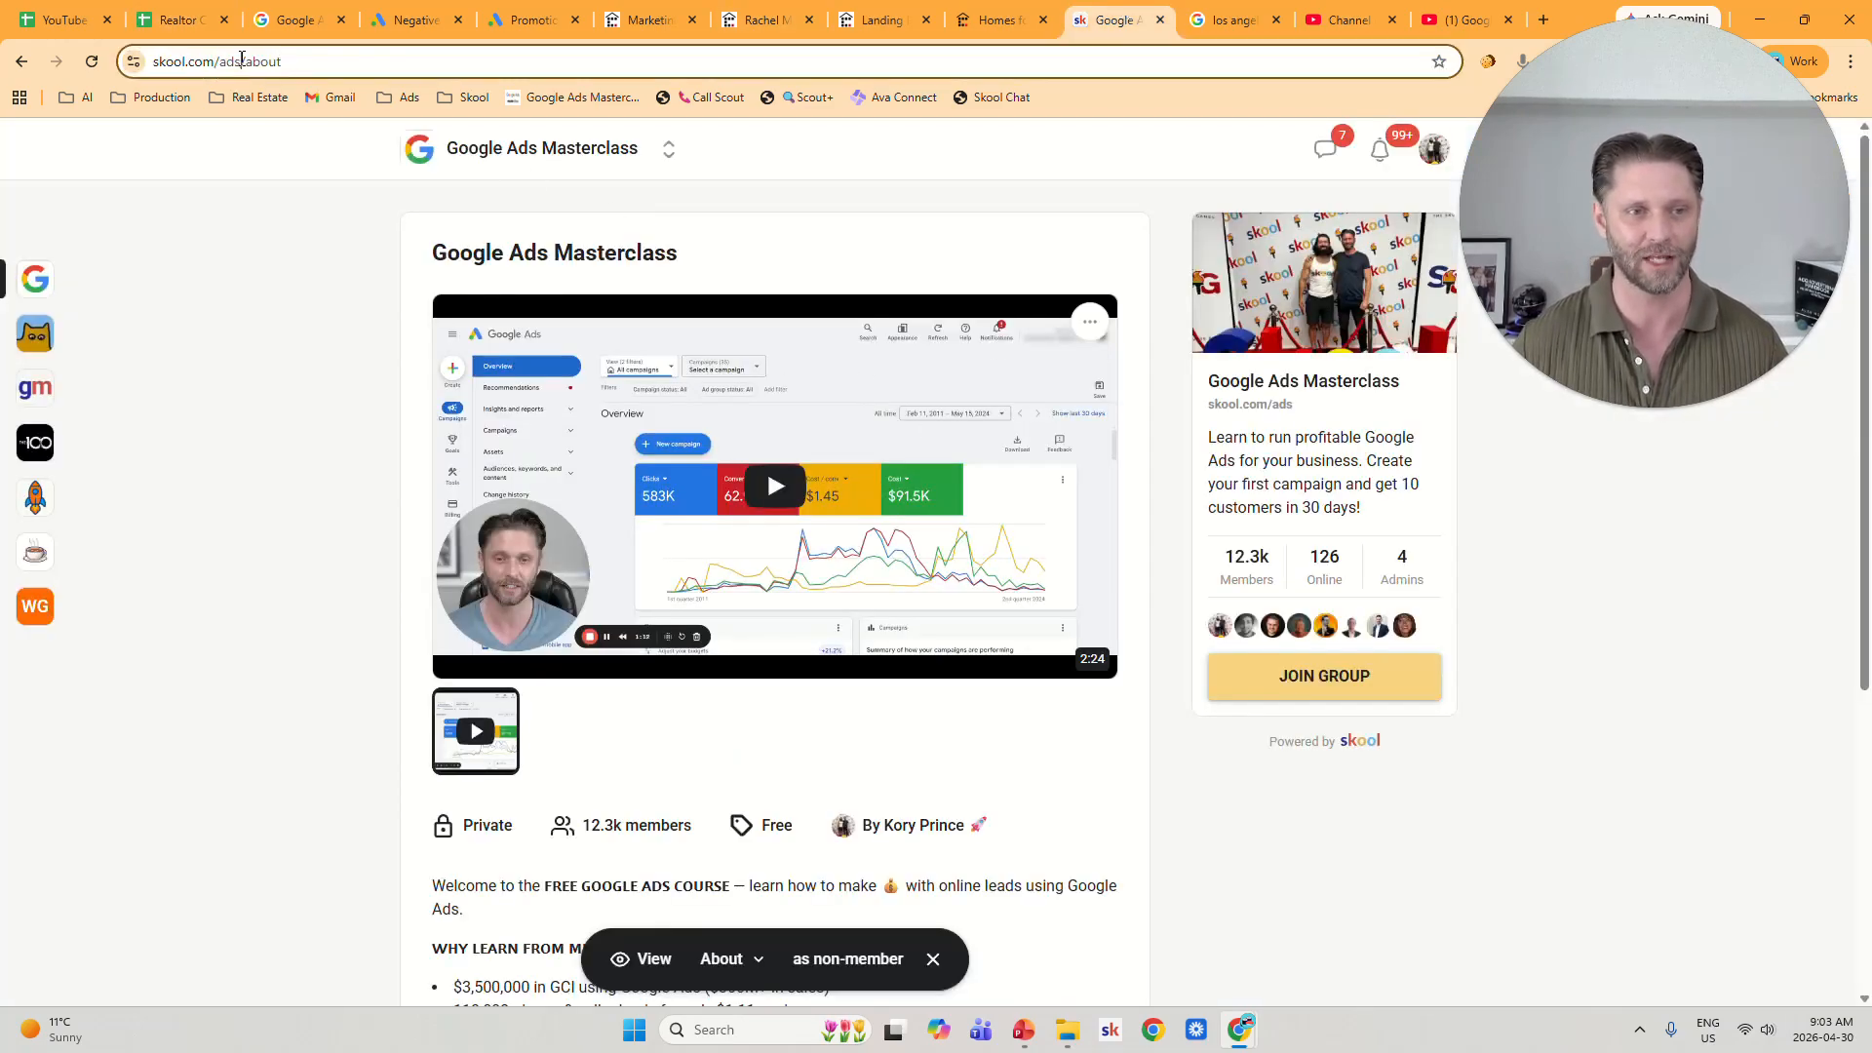
pyautogui.moveTo(242, 61); pyautogui.dragTo(224, 364)
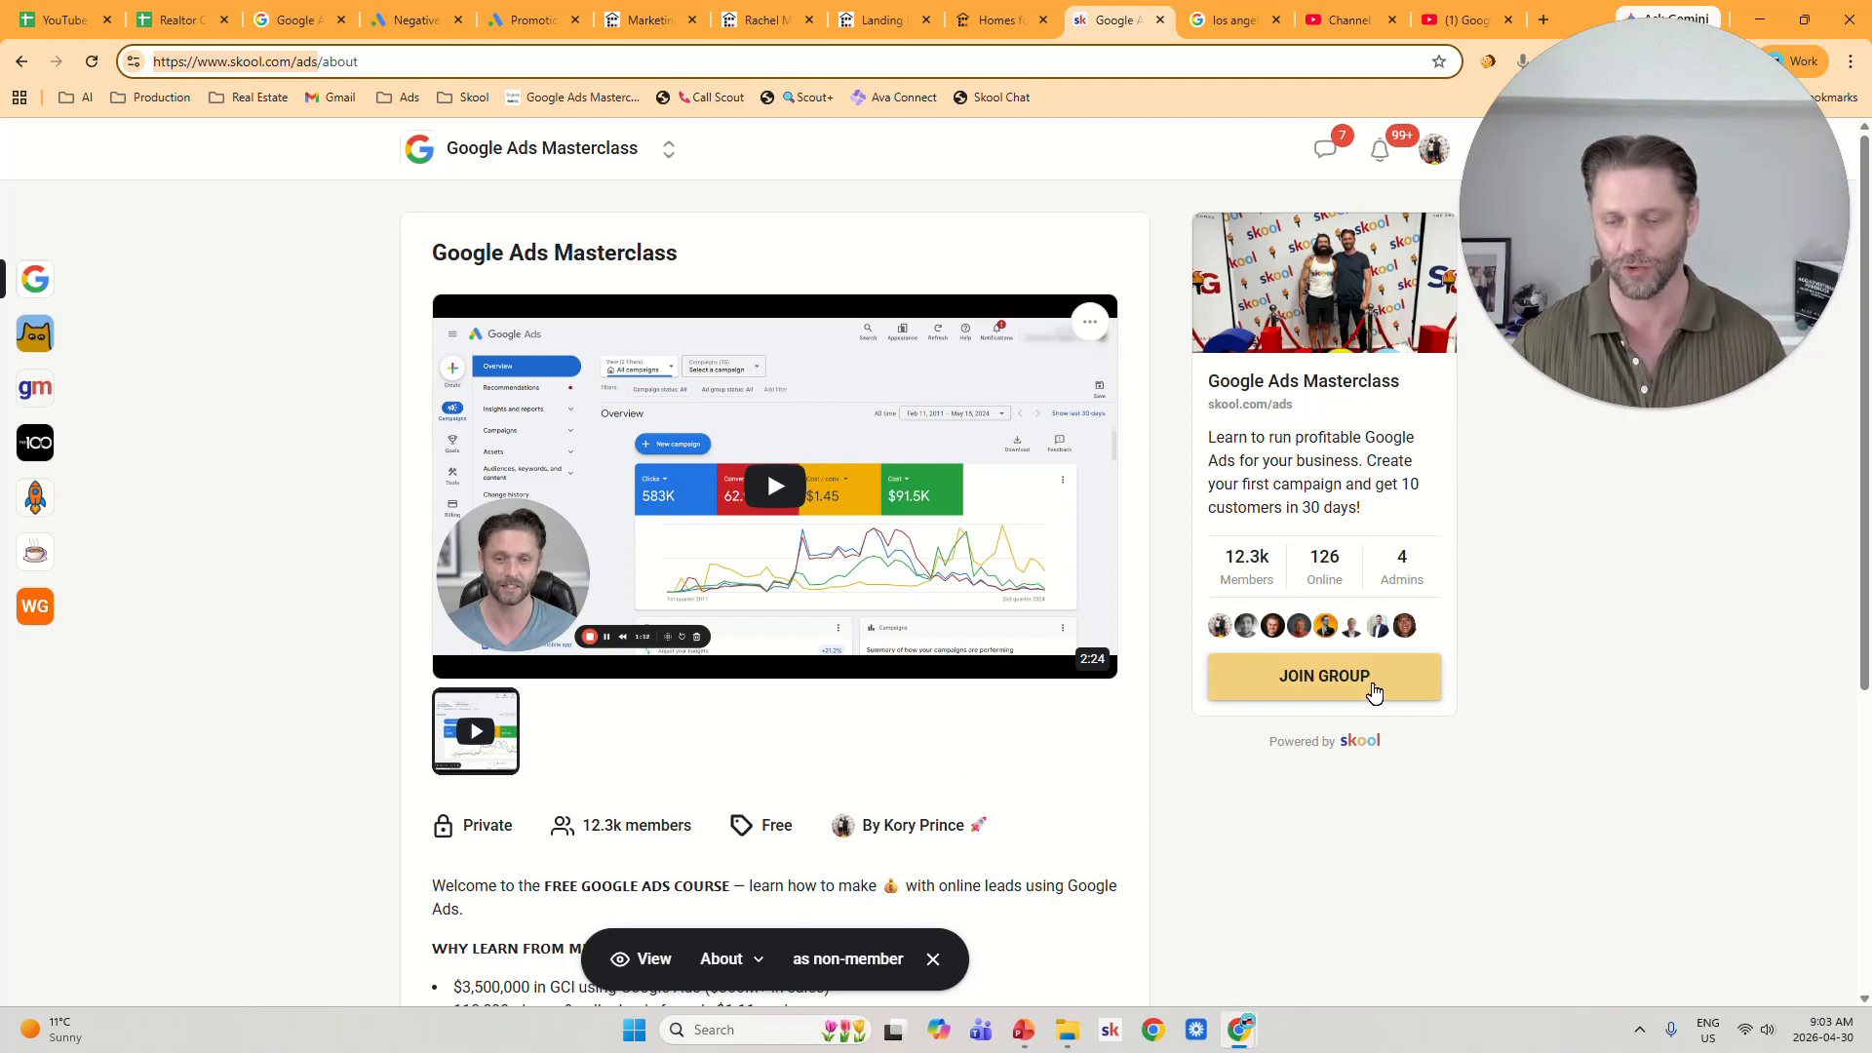
pyautogui.click(737, 974)
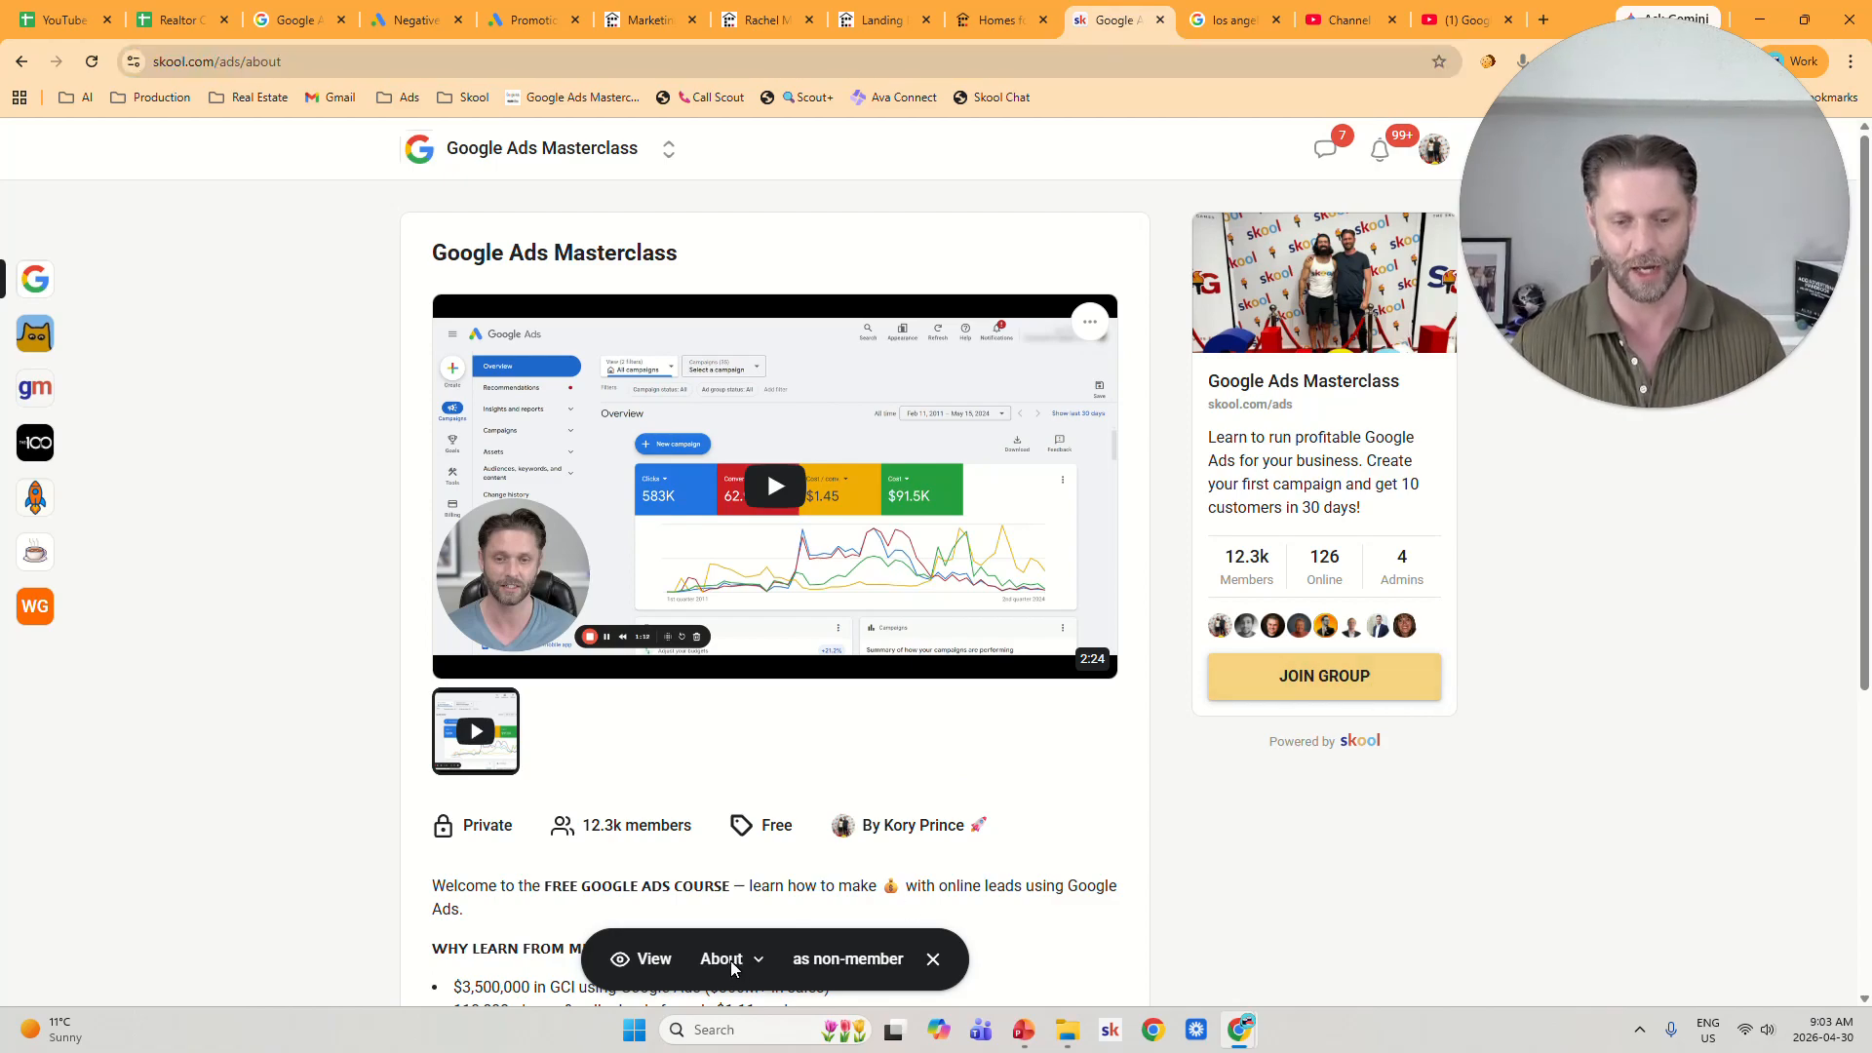
pyautogui.click(749, 961)
pyautogui.click(741, 659)
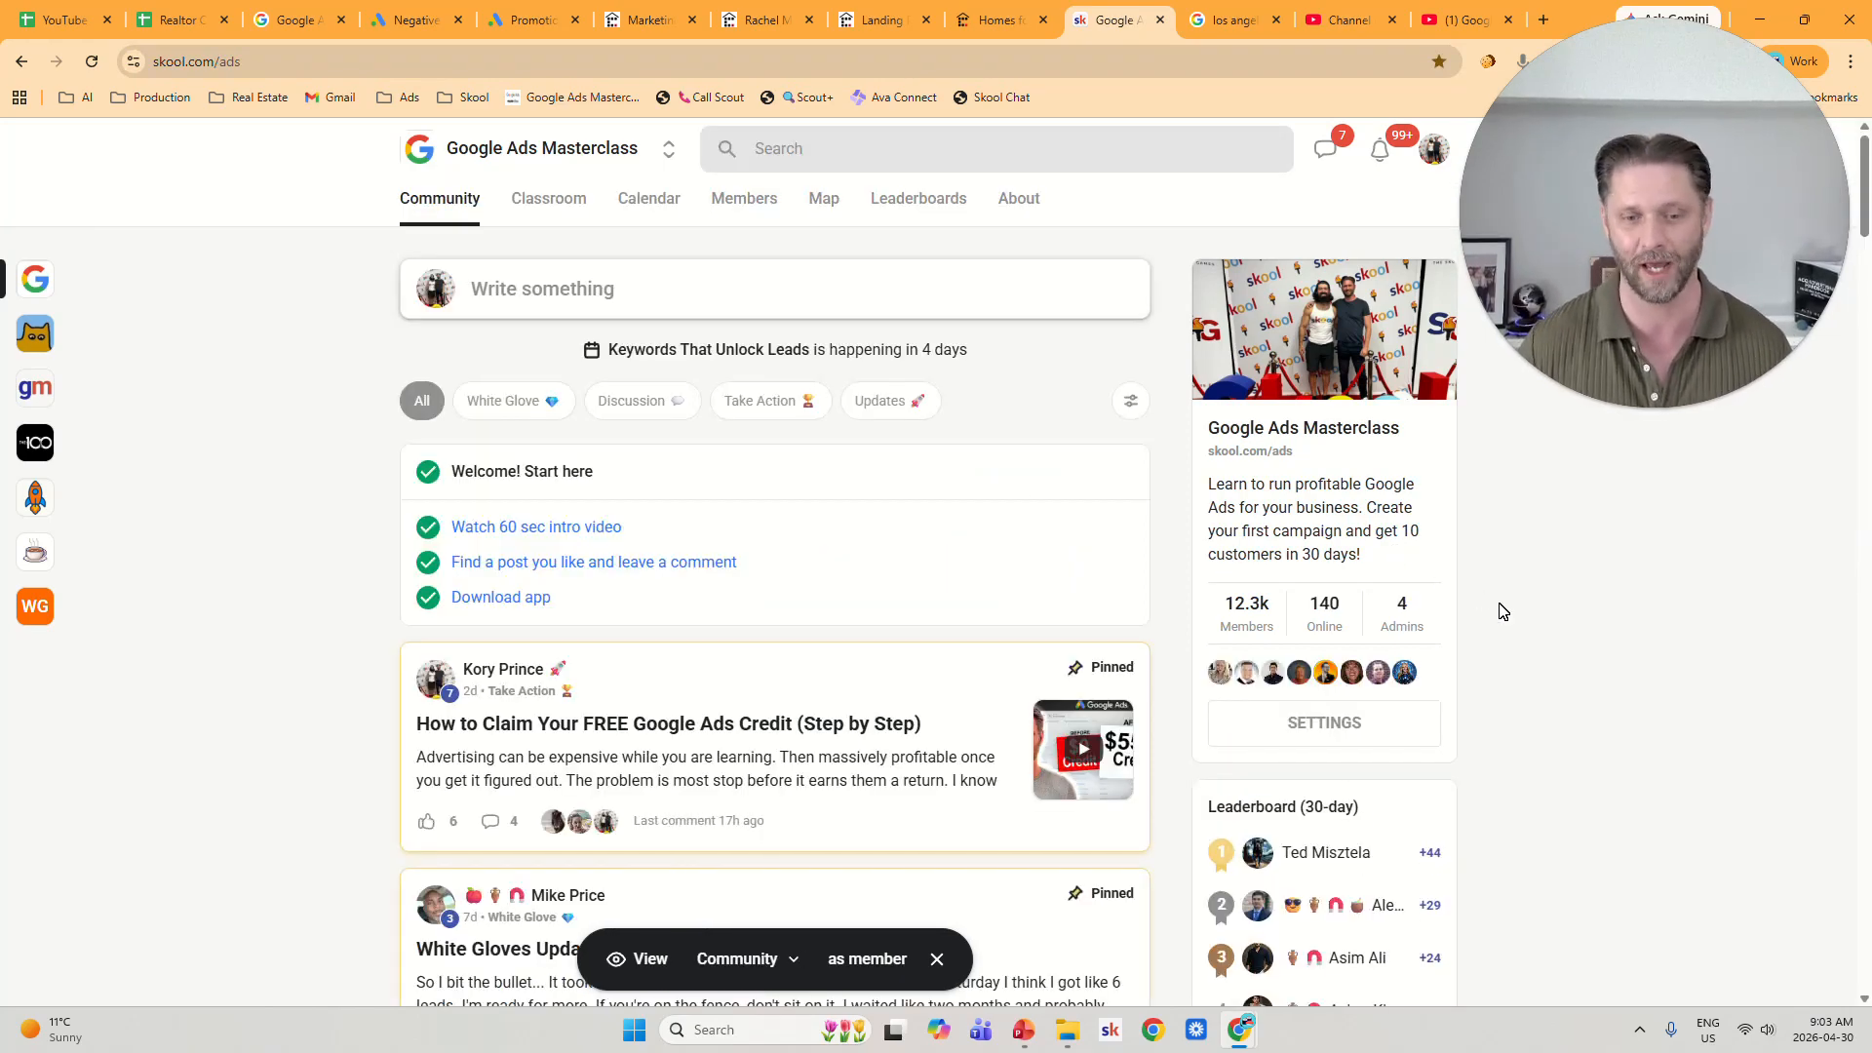
# Look through the pinned community posts, filter the feed to White Glove, and examine the members' campaign update posts.
pyautogui.scroll(-1, 765, 751)
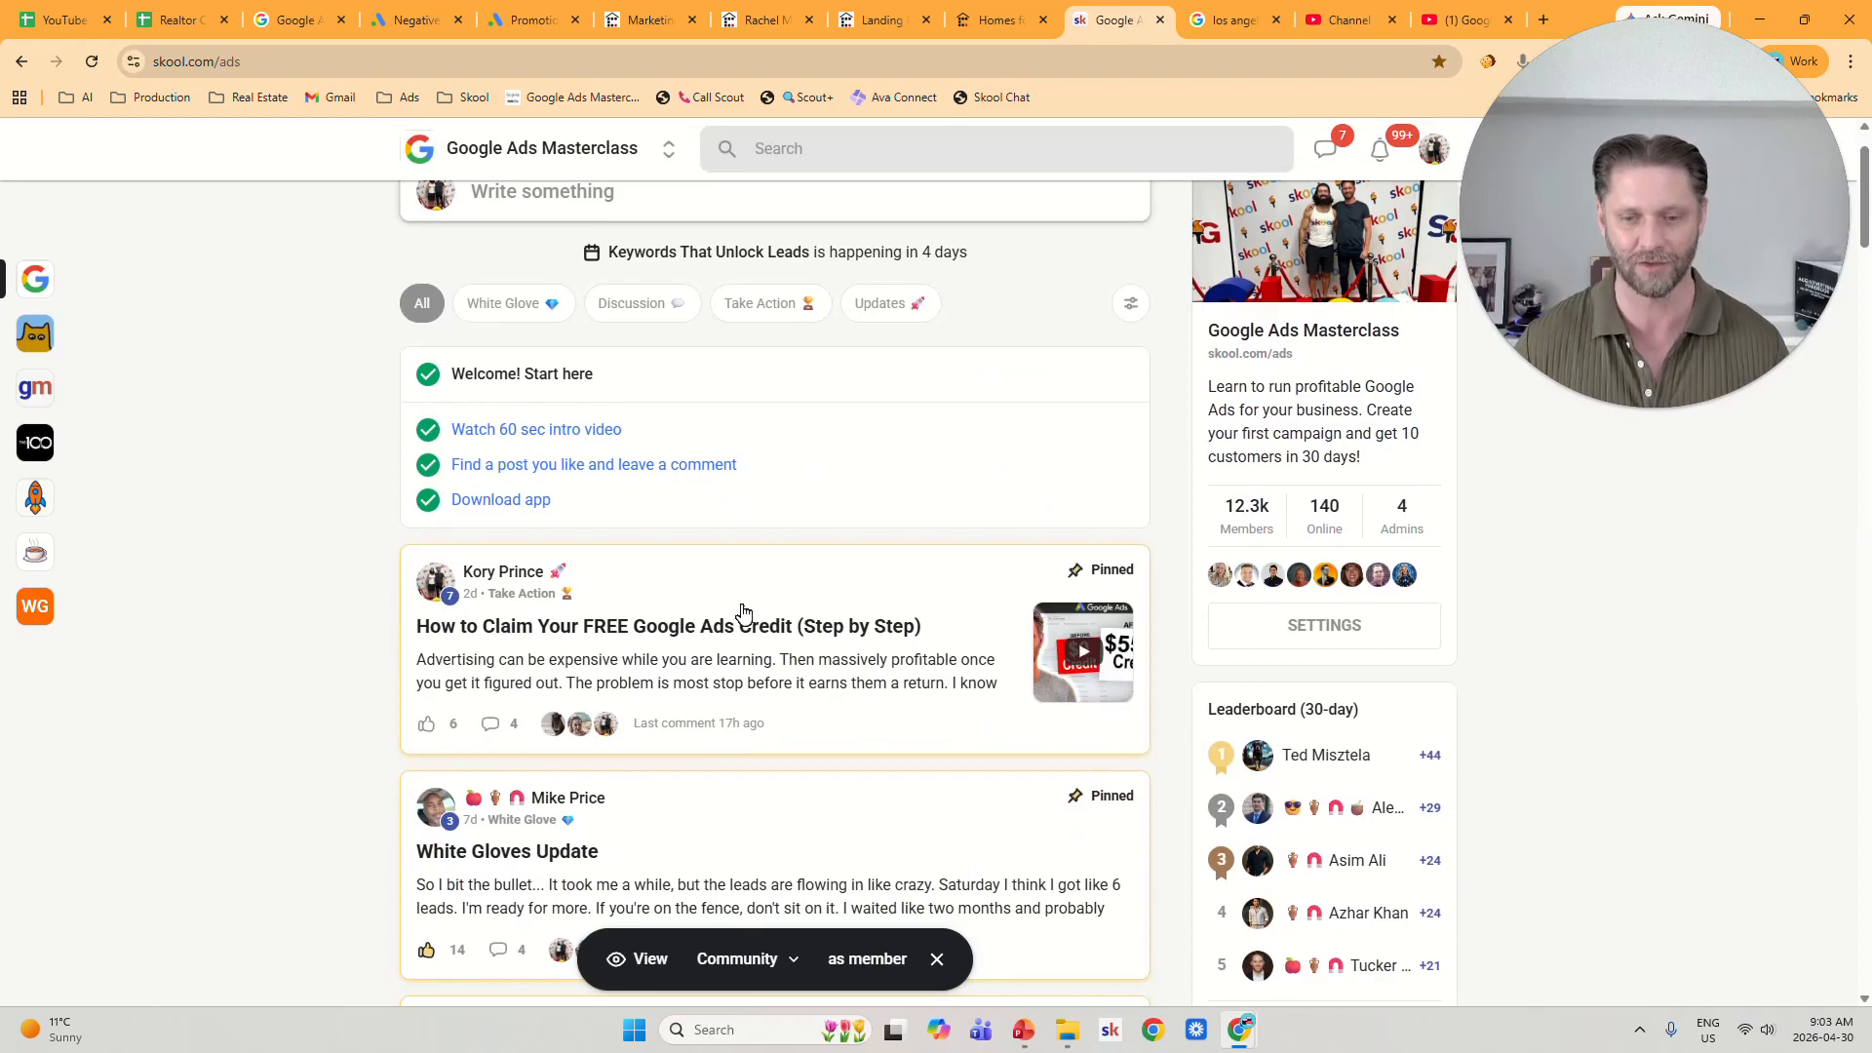
pyautogui.scroll(-2, 824, 614)
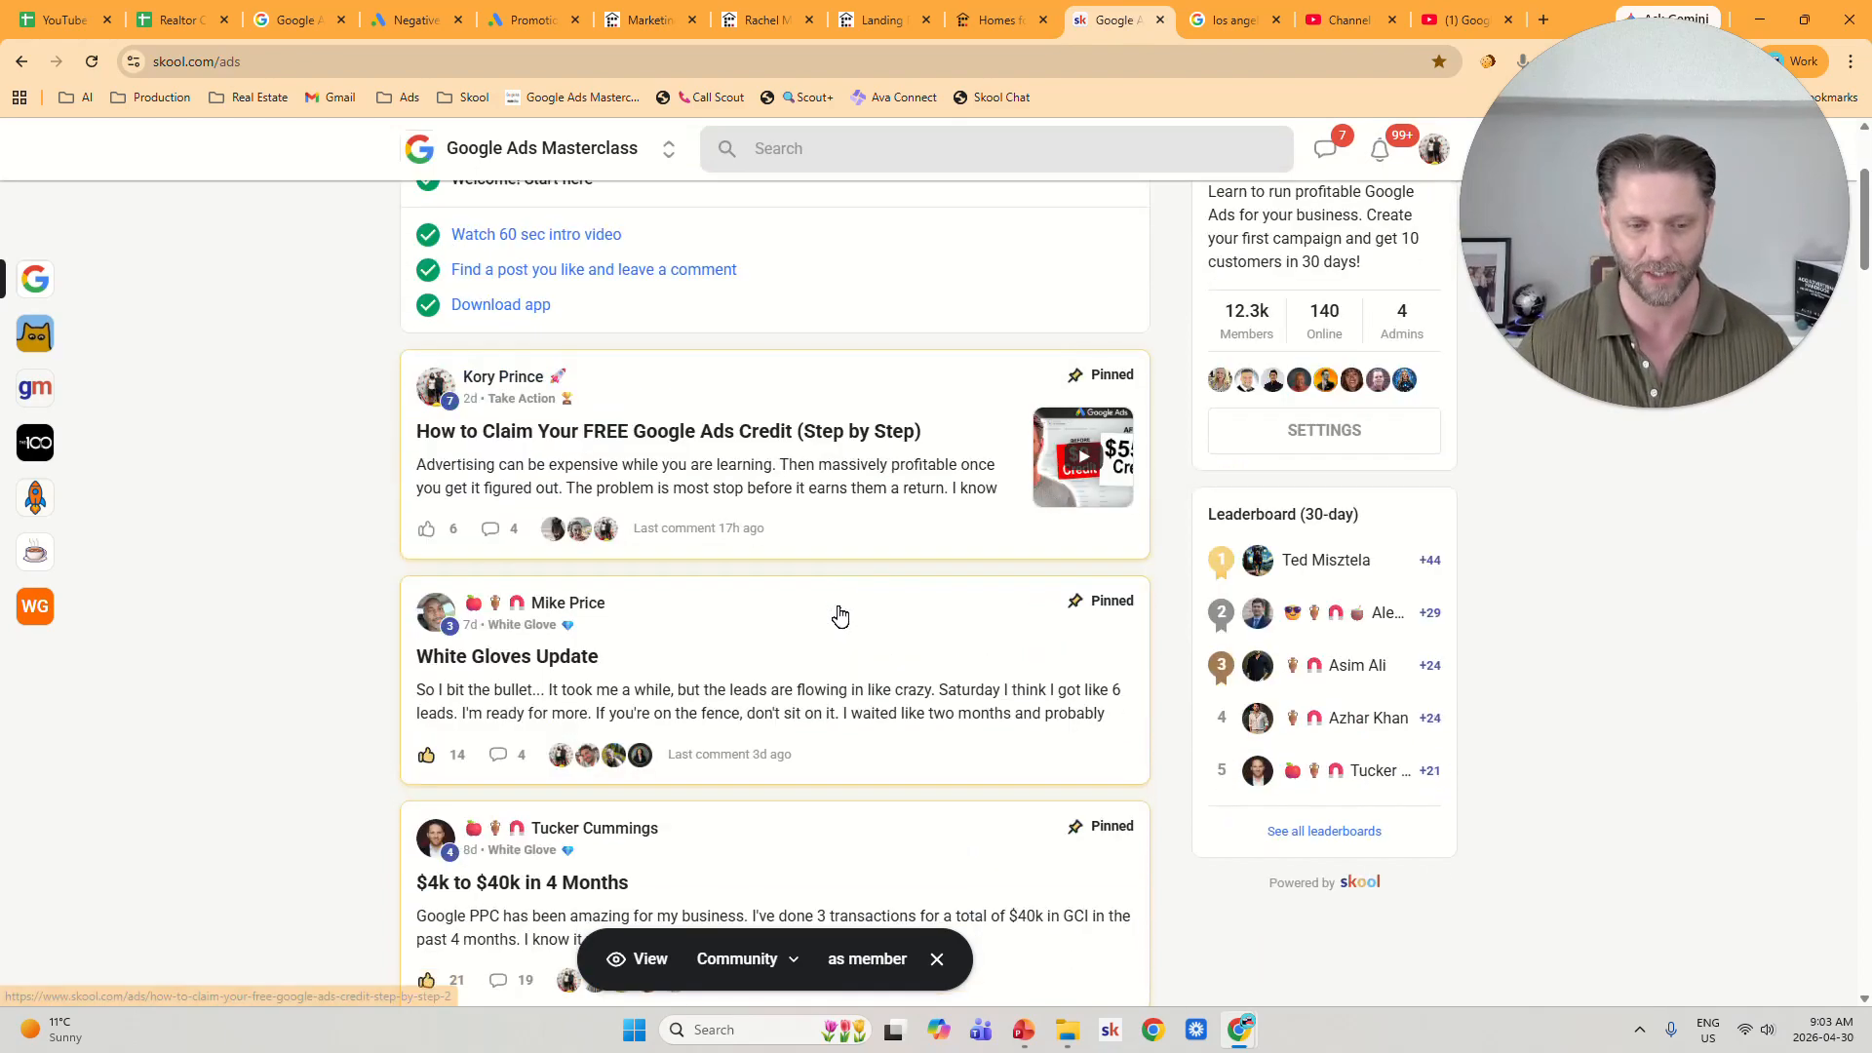
pyautogui.scroll(1, 810, 643)
pyautogui.scroll(-1, 777, 745)
pyautogui.scroll(3, 573, 669)
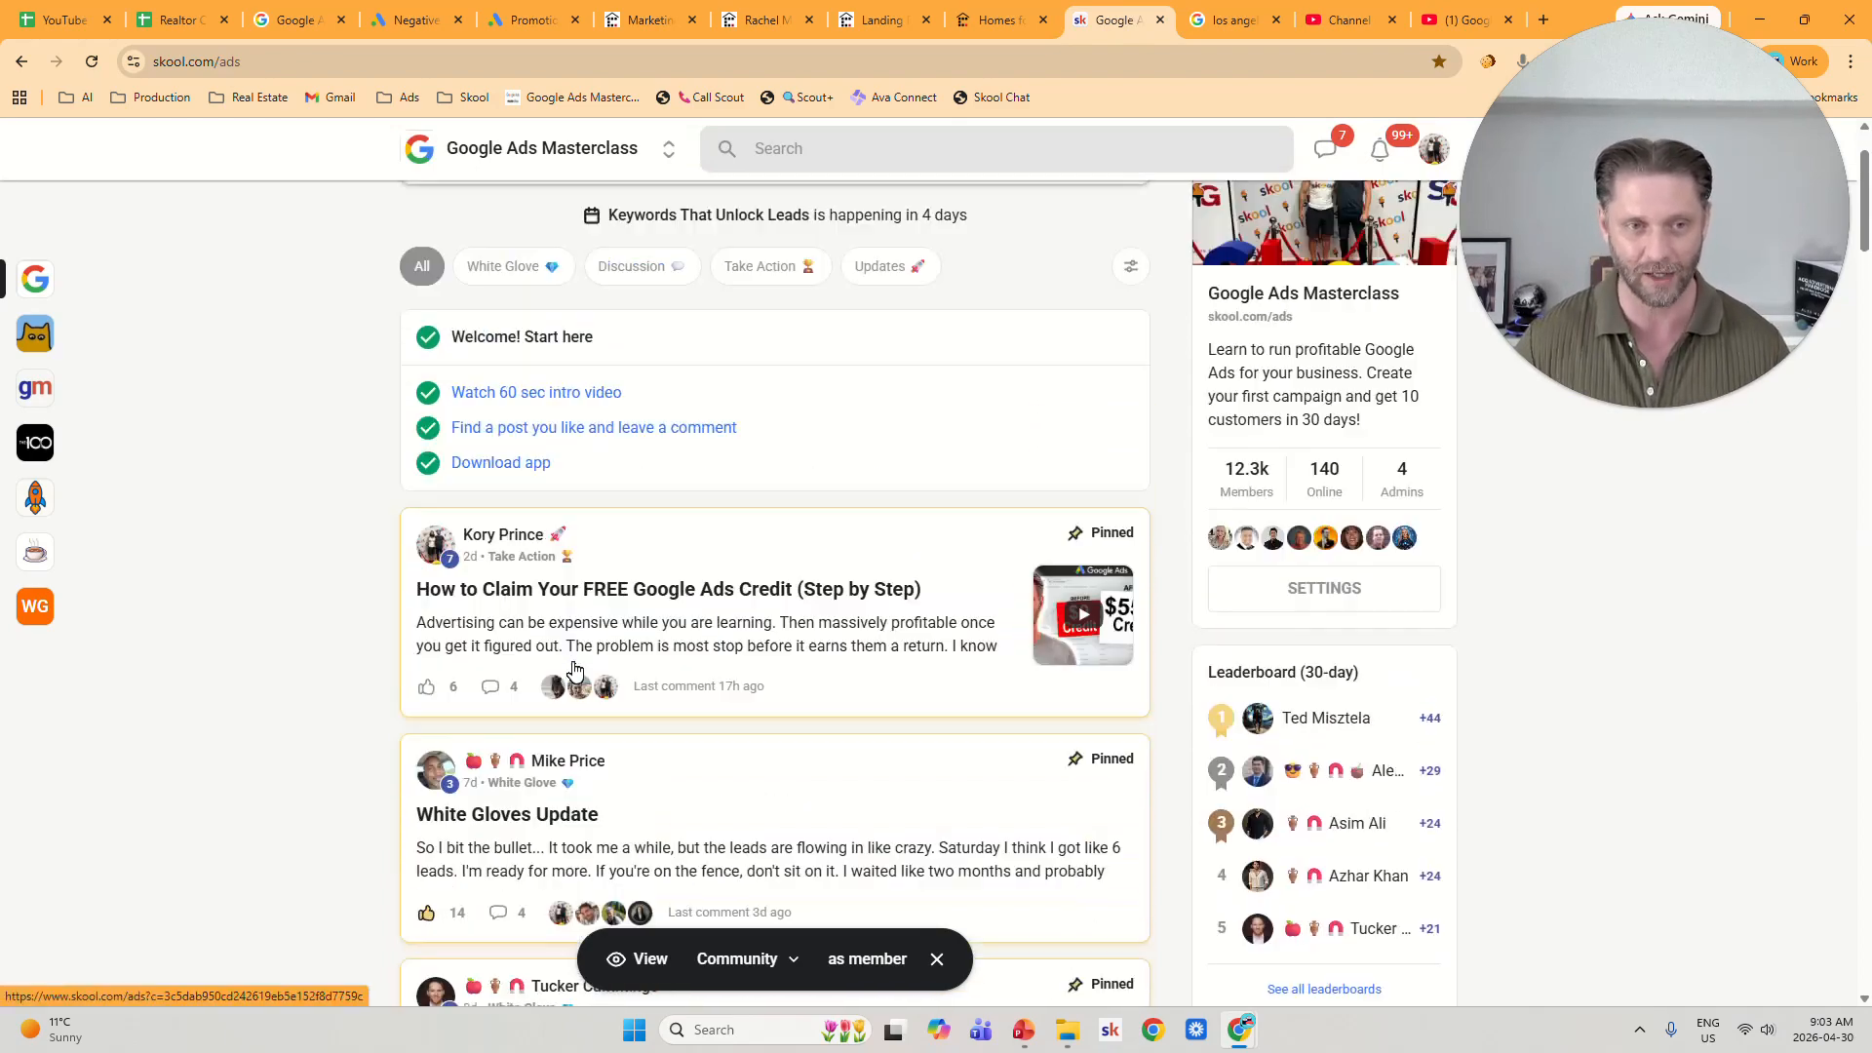
pyautogui.click(517, 403)
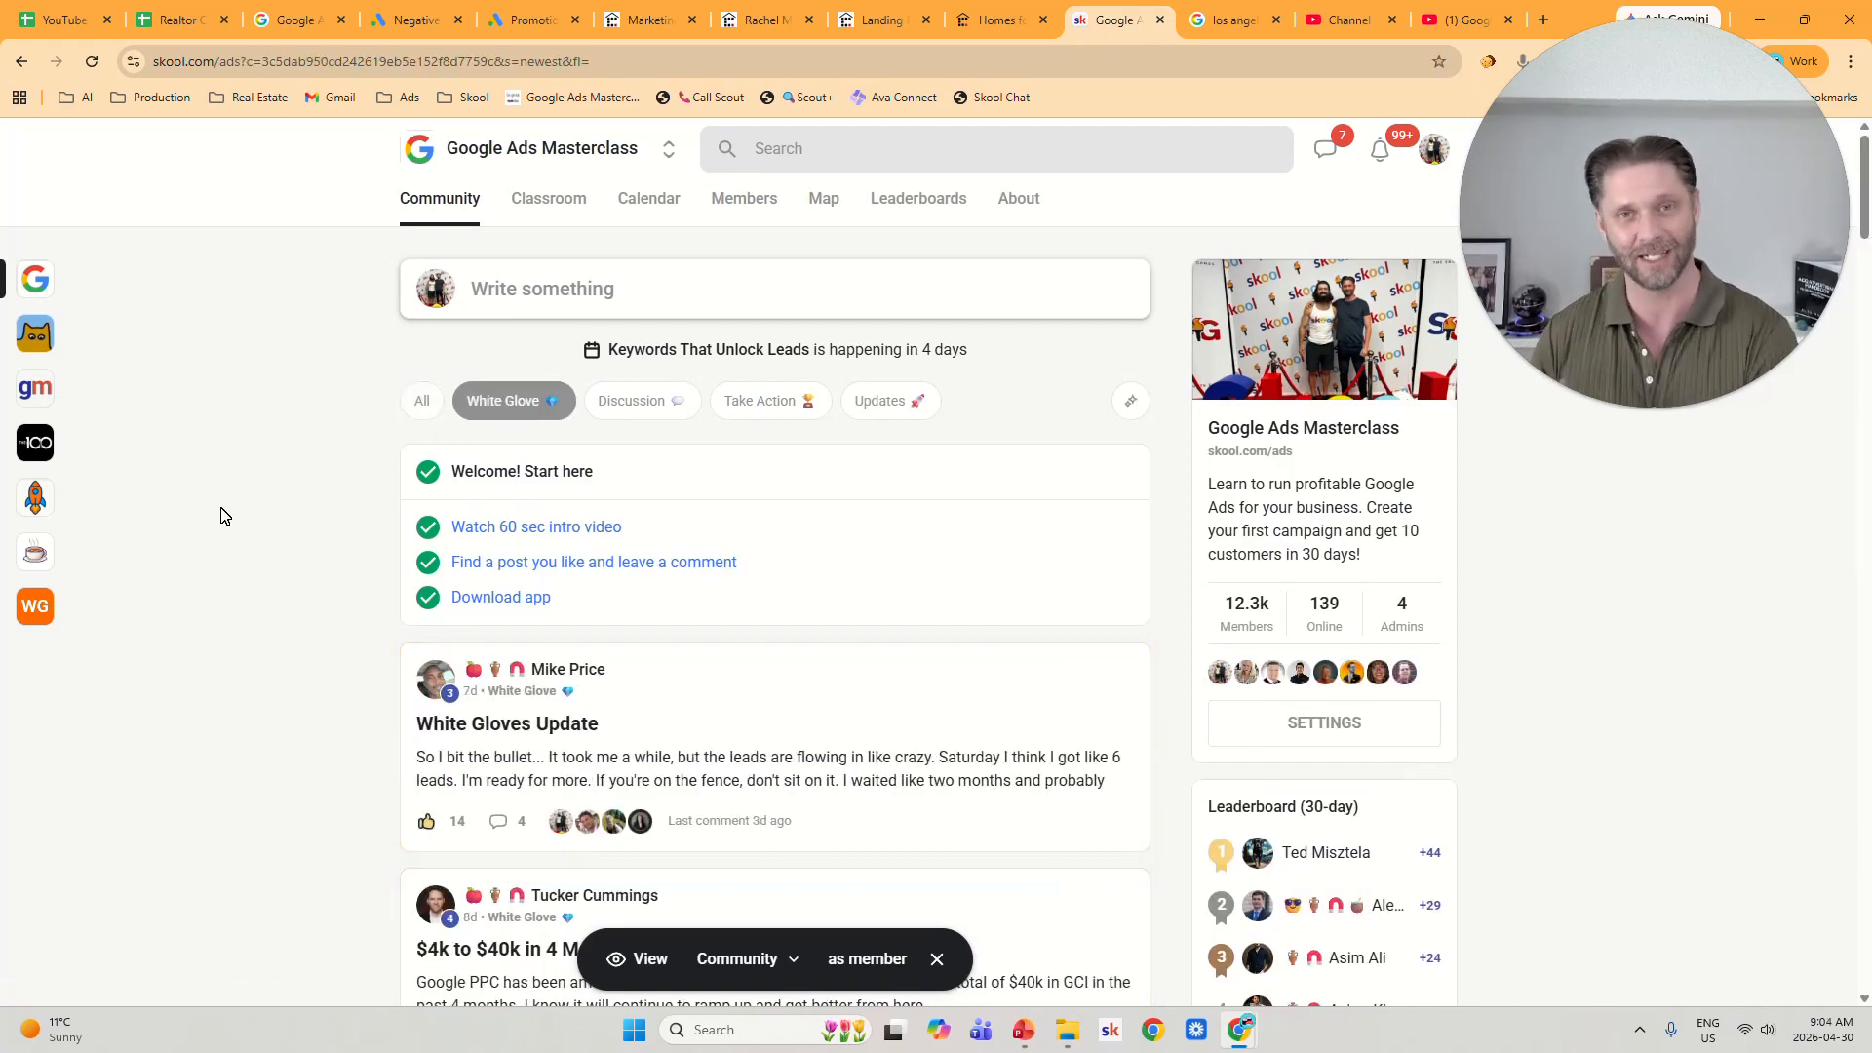
pyautogui.scroll(-2, 823, 647)
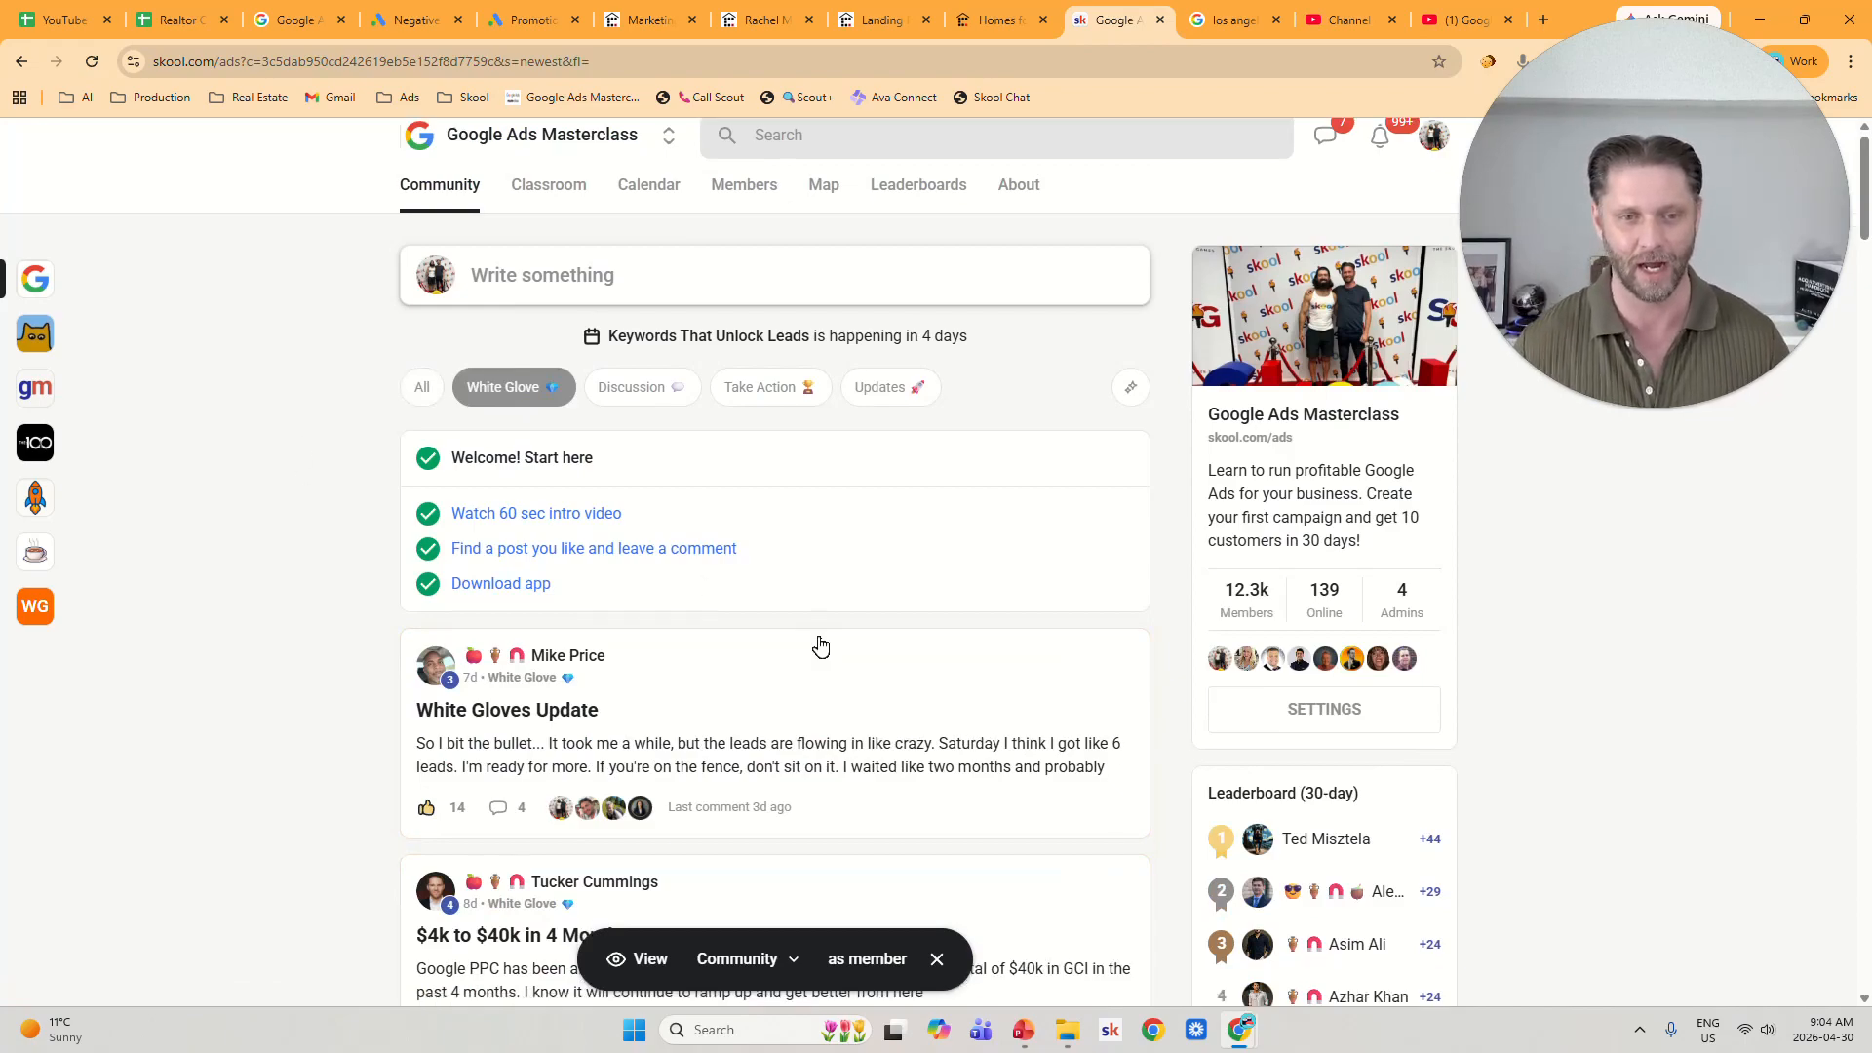
pyautogui.scroll(2, 569, 209)
pyautogui.scroll(-4, 914, 556)
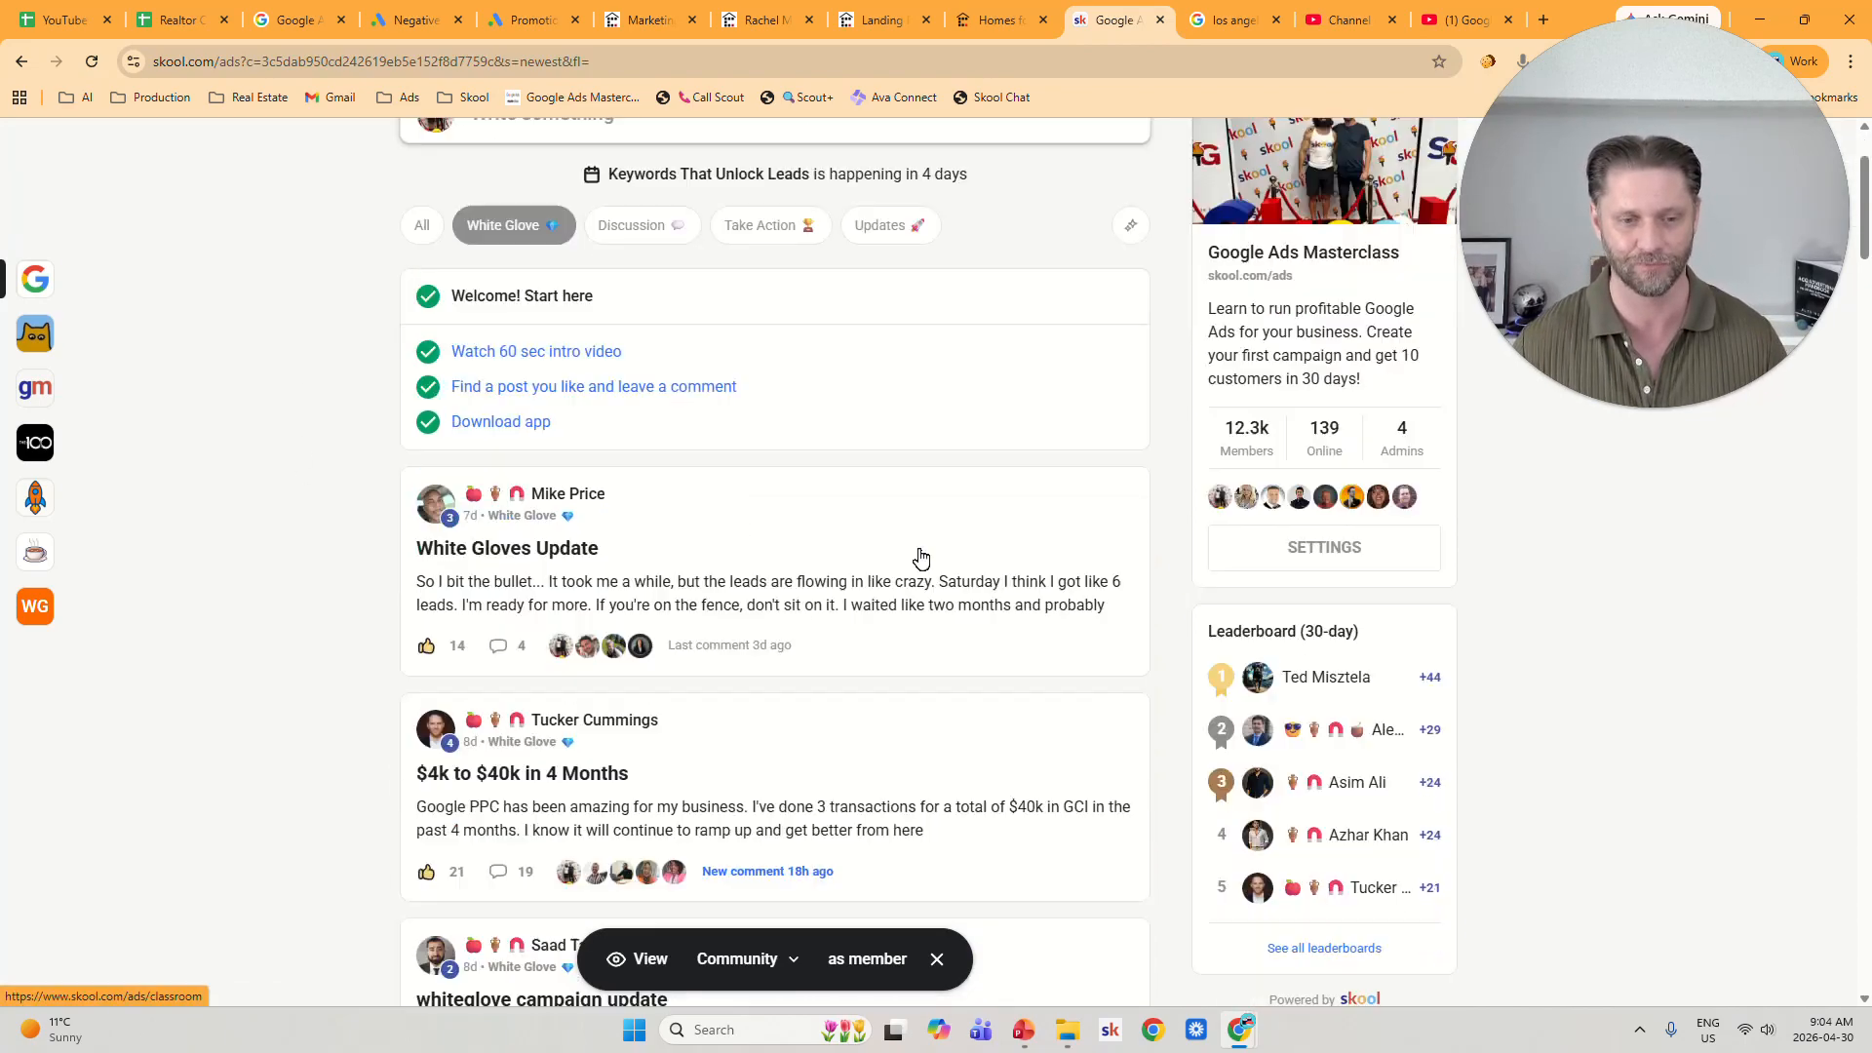
pyautogui.scroll(4, 846, 583)
pyautogui.scroll(-4, 568, 582)
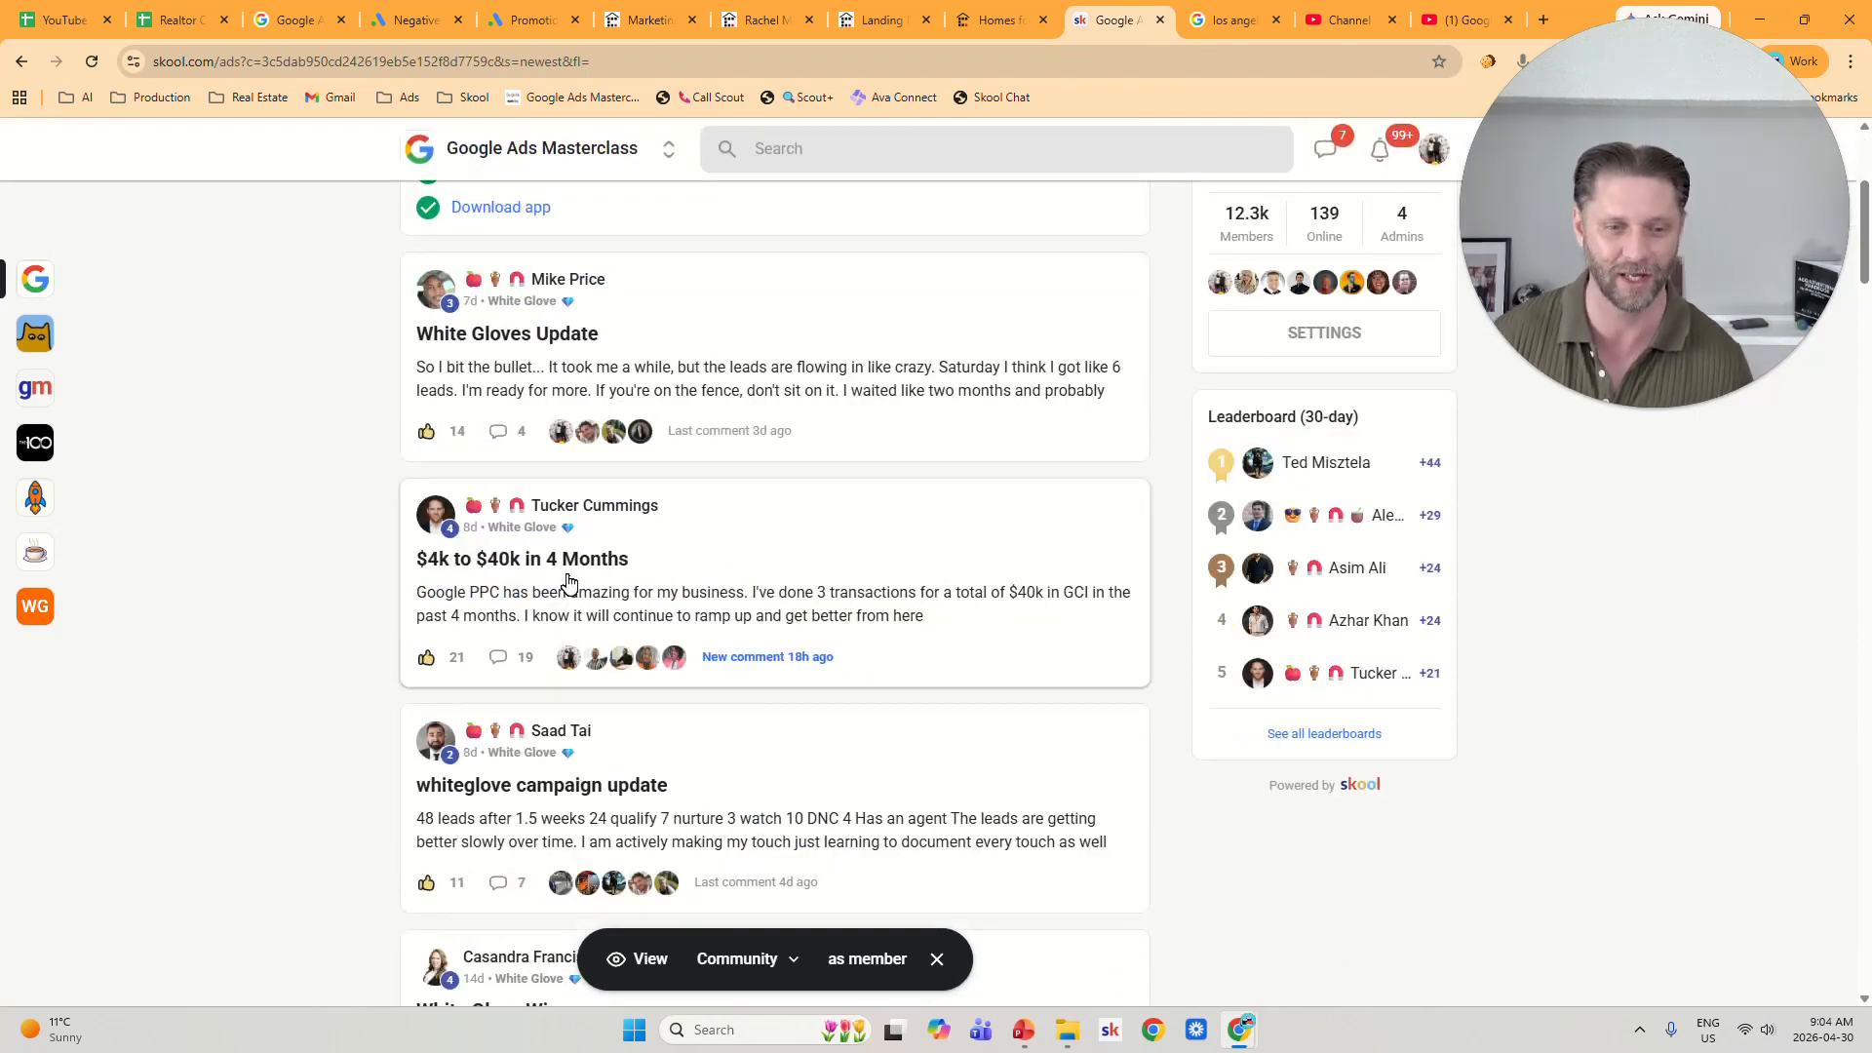
pyautogui.scroll(4, 572, 577)
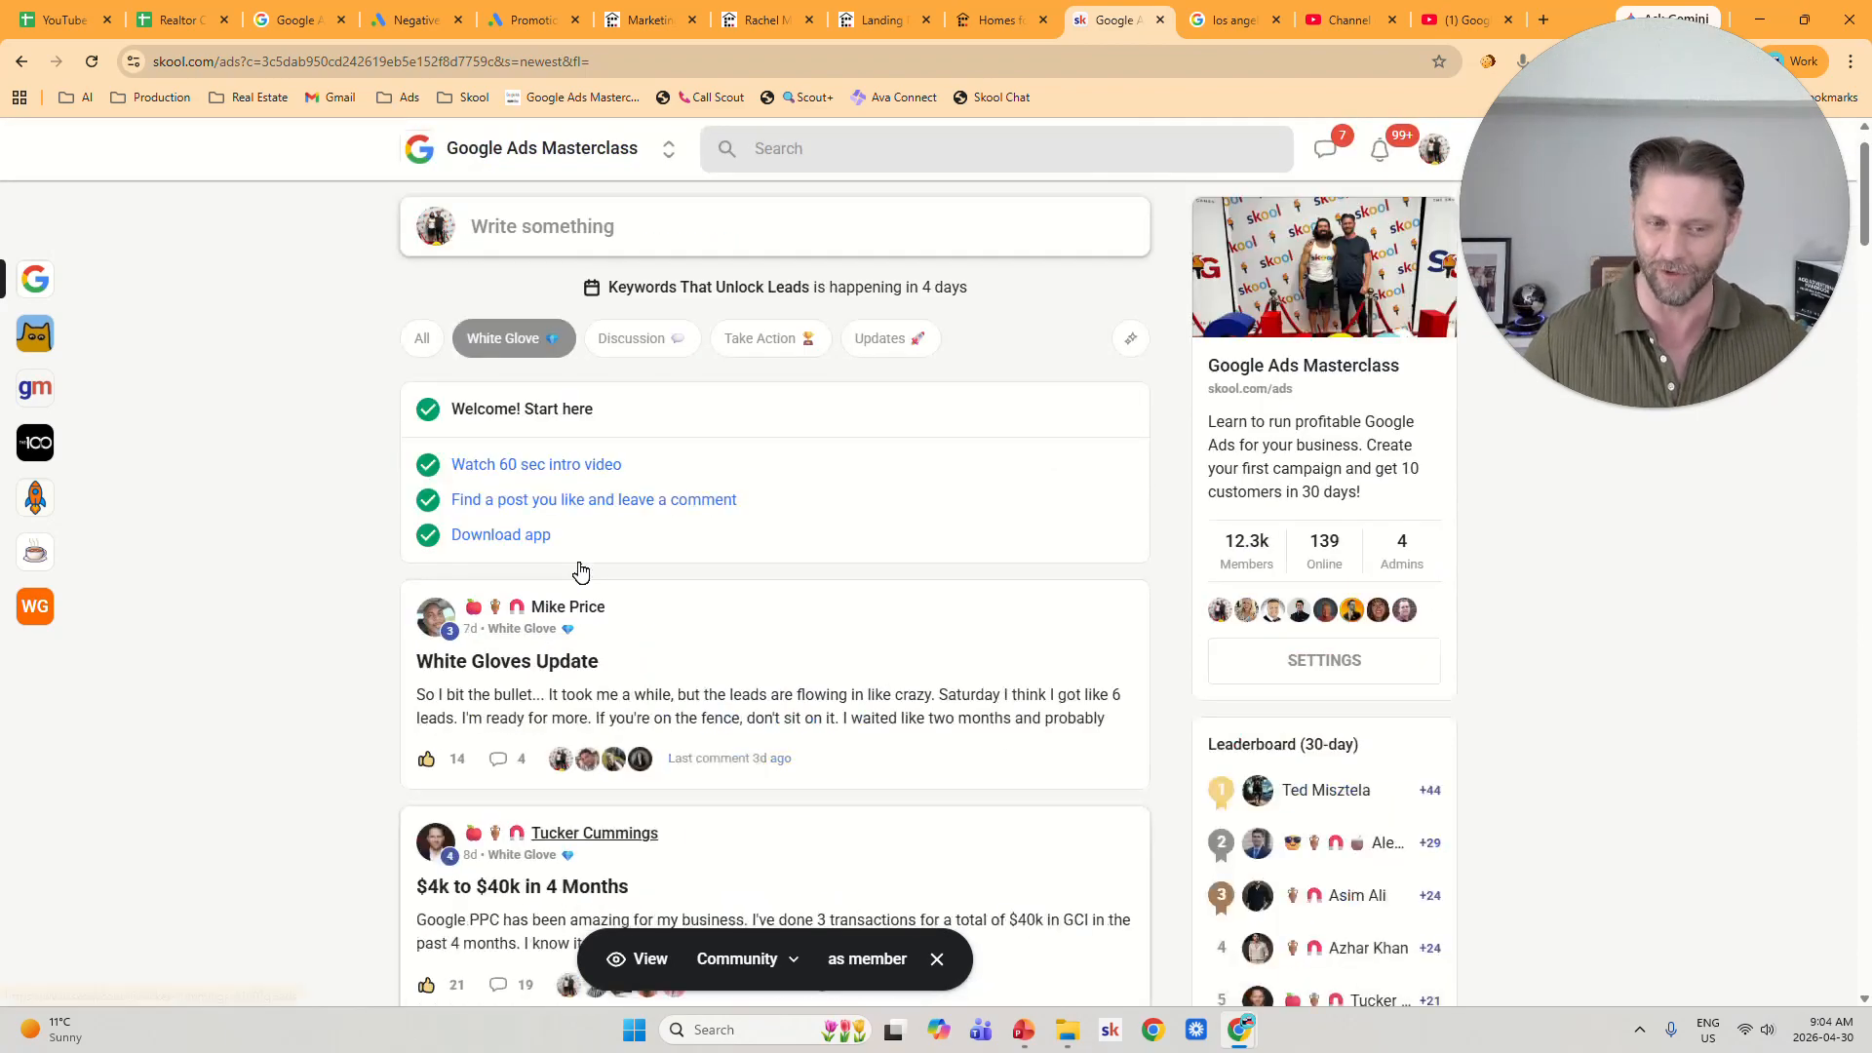
# View the classroom's Google Ads Masterclass course at Learn Secrets (Webinar), and open the May 4 Keywords That Unlock Leads calendar event.
pyautogui.click(569, 200)
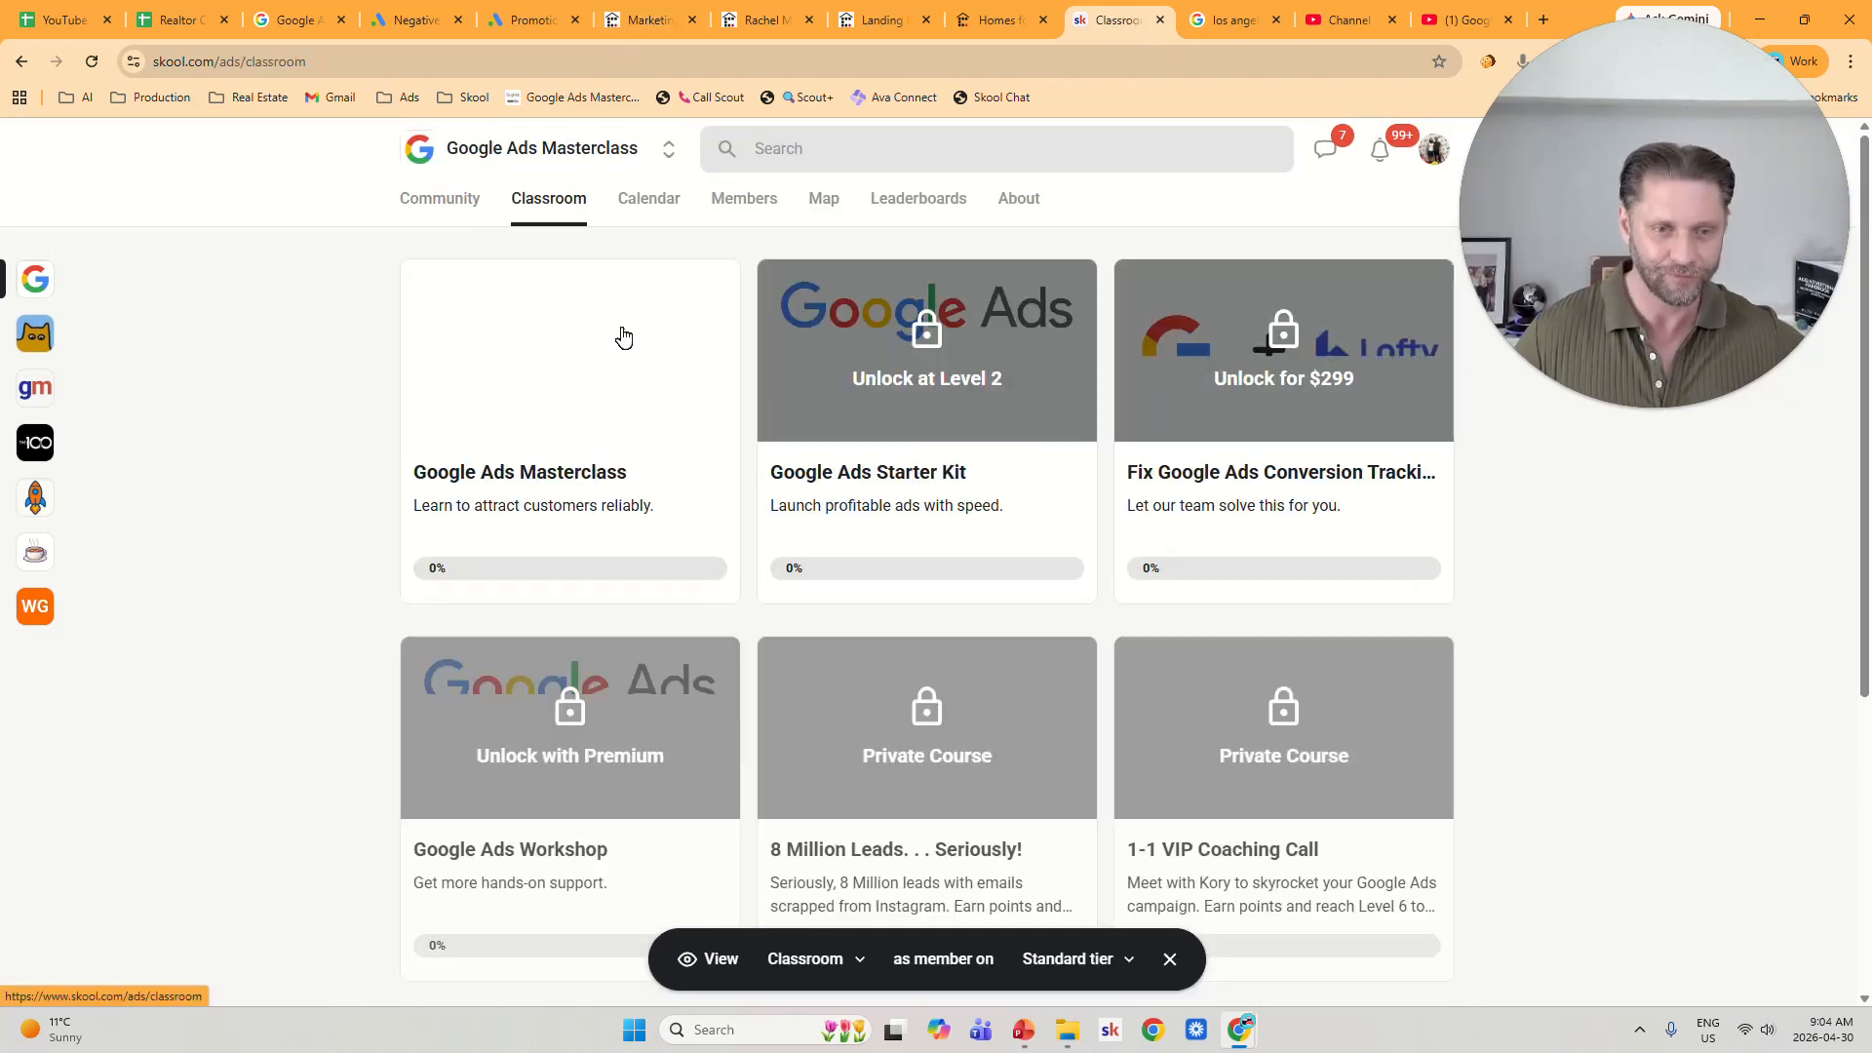
pyautogui.click(589, 387)
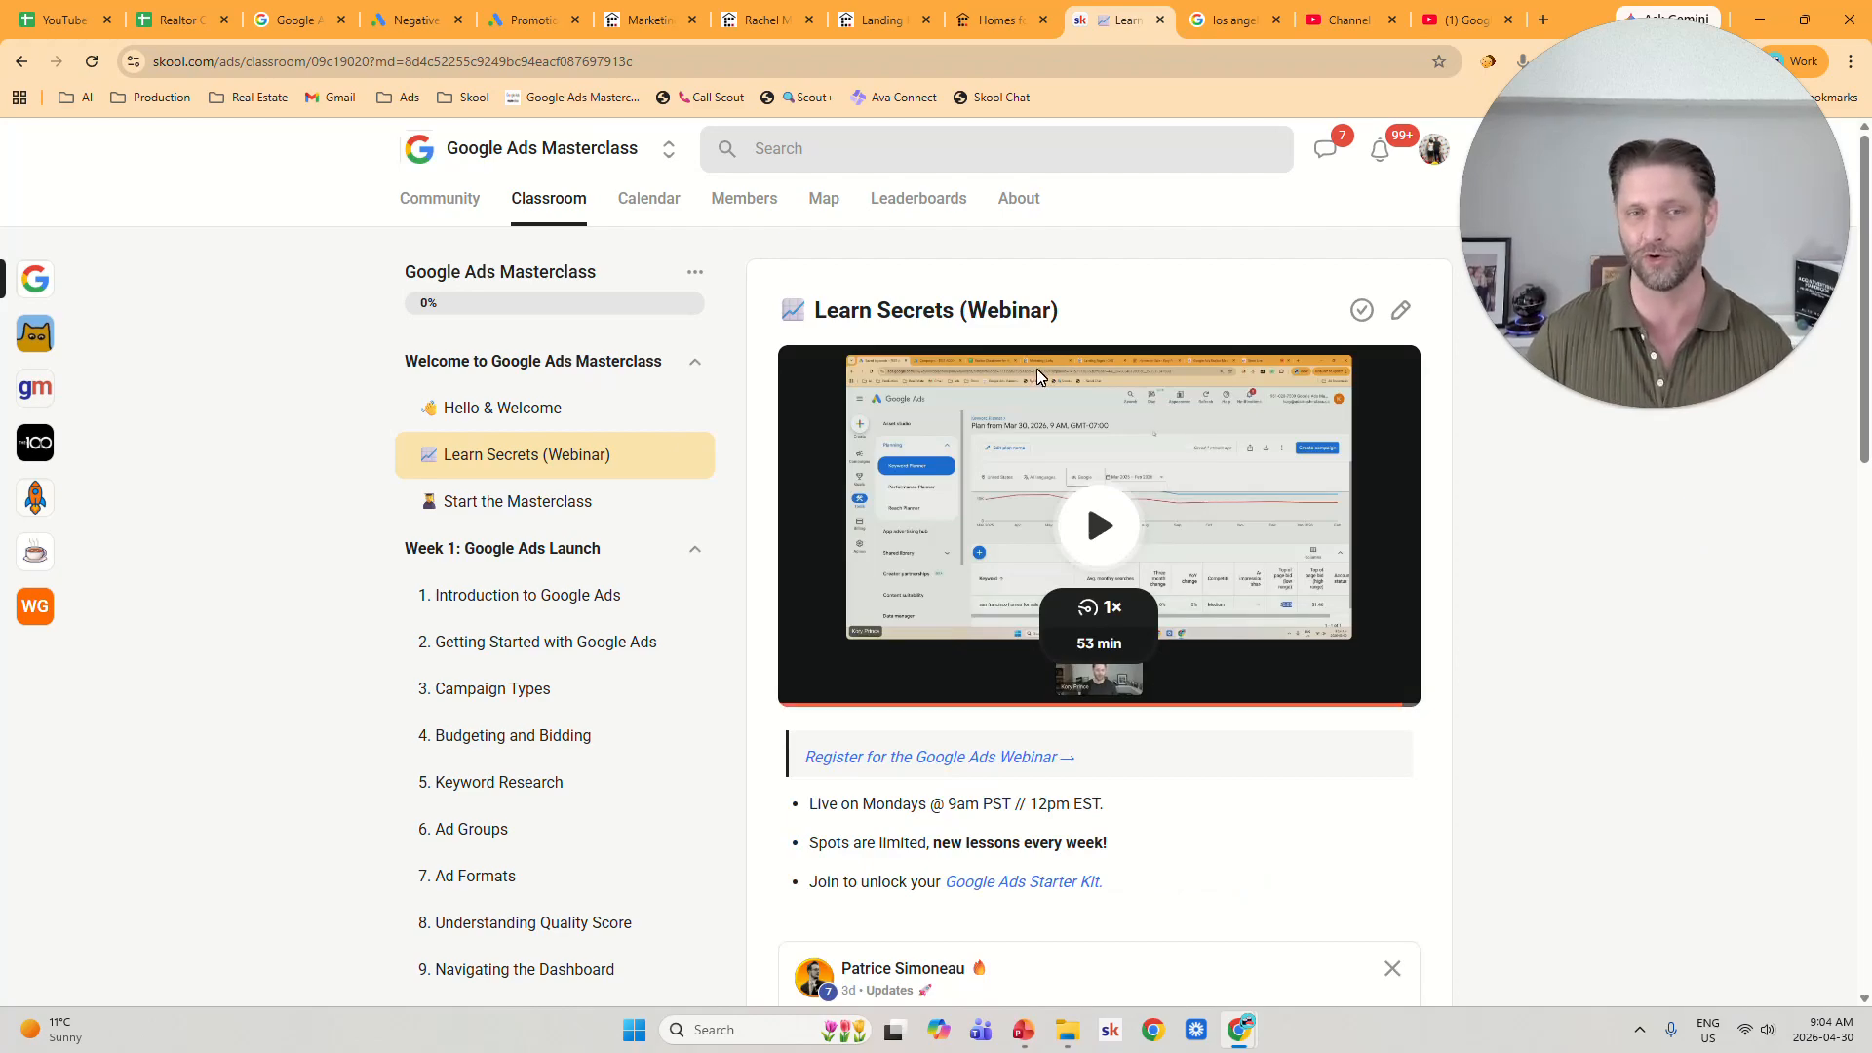
pyautogui.click(656, 215)
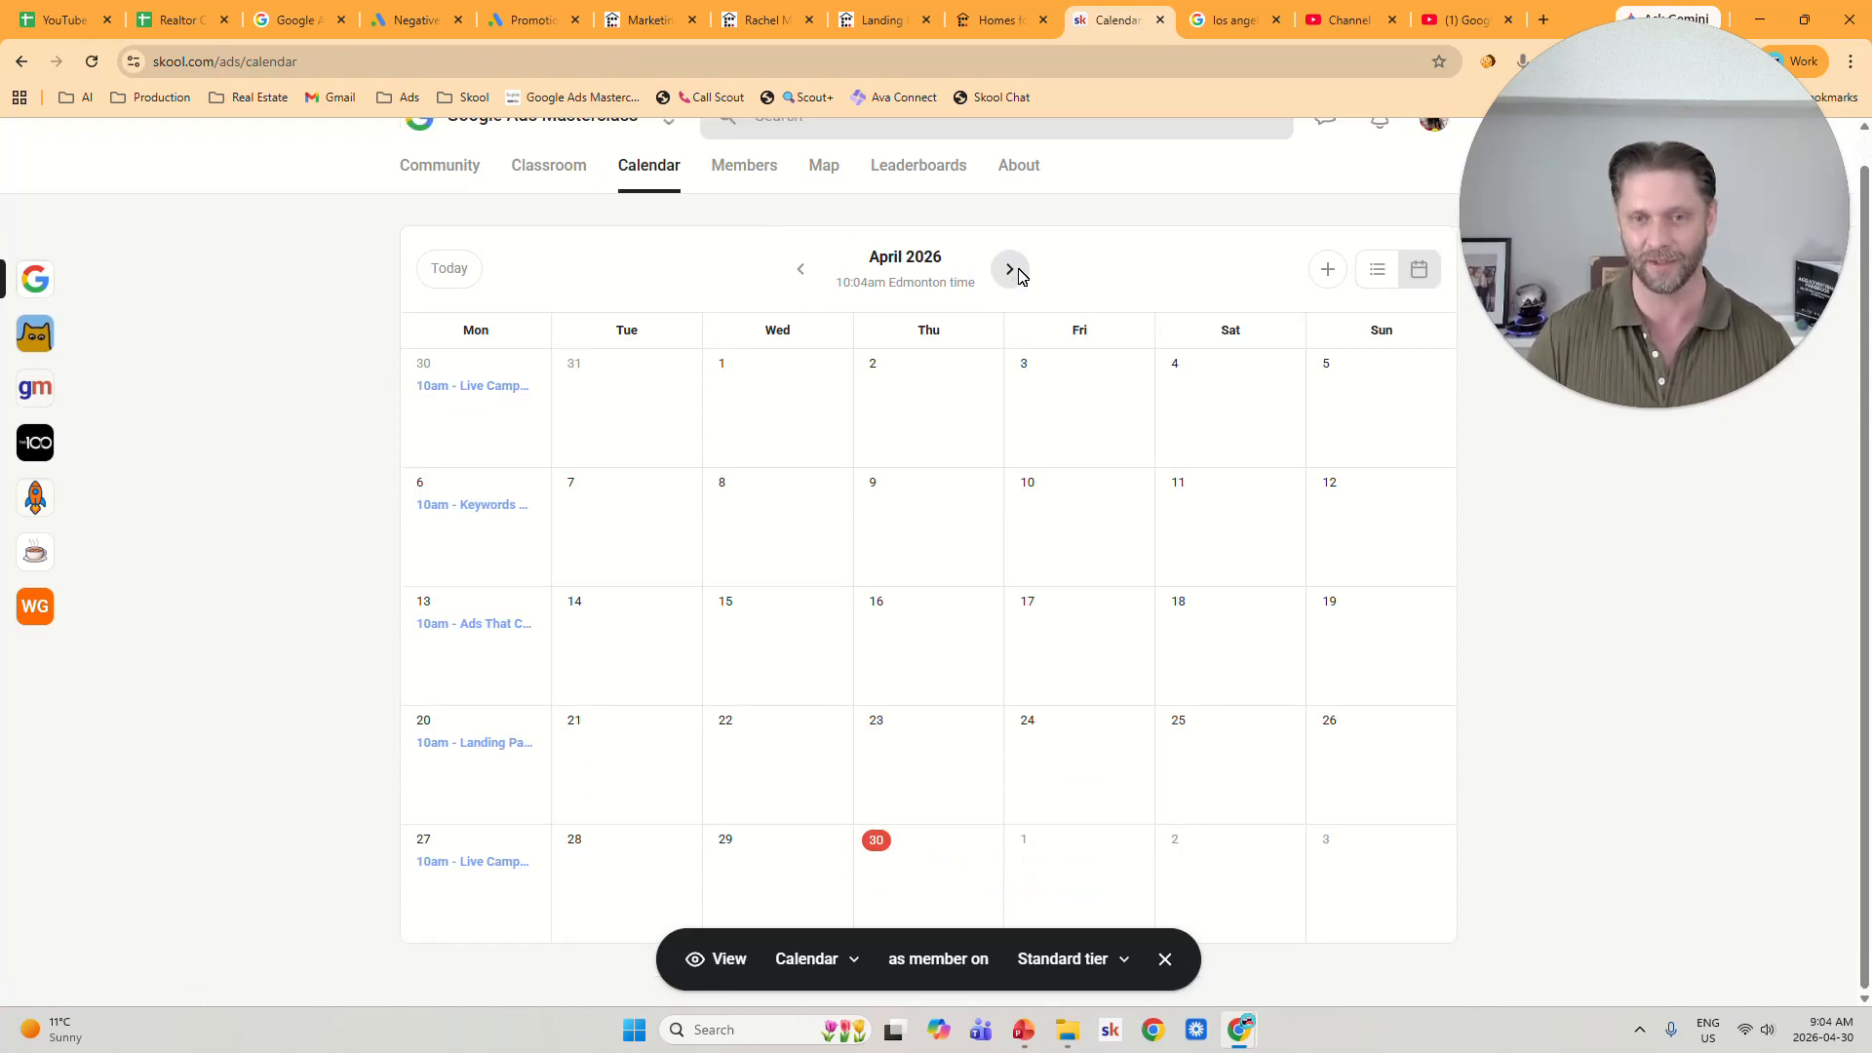
pyautogui.click(1010, 298)
pyautogui.click(506, 544)
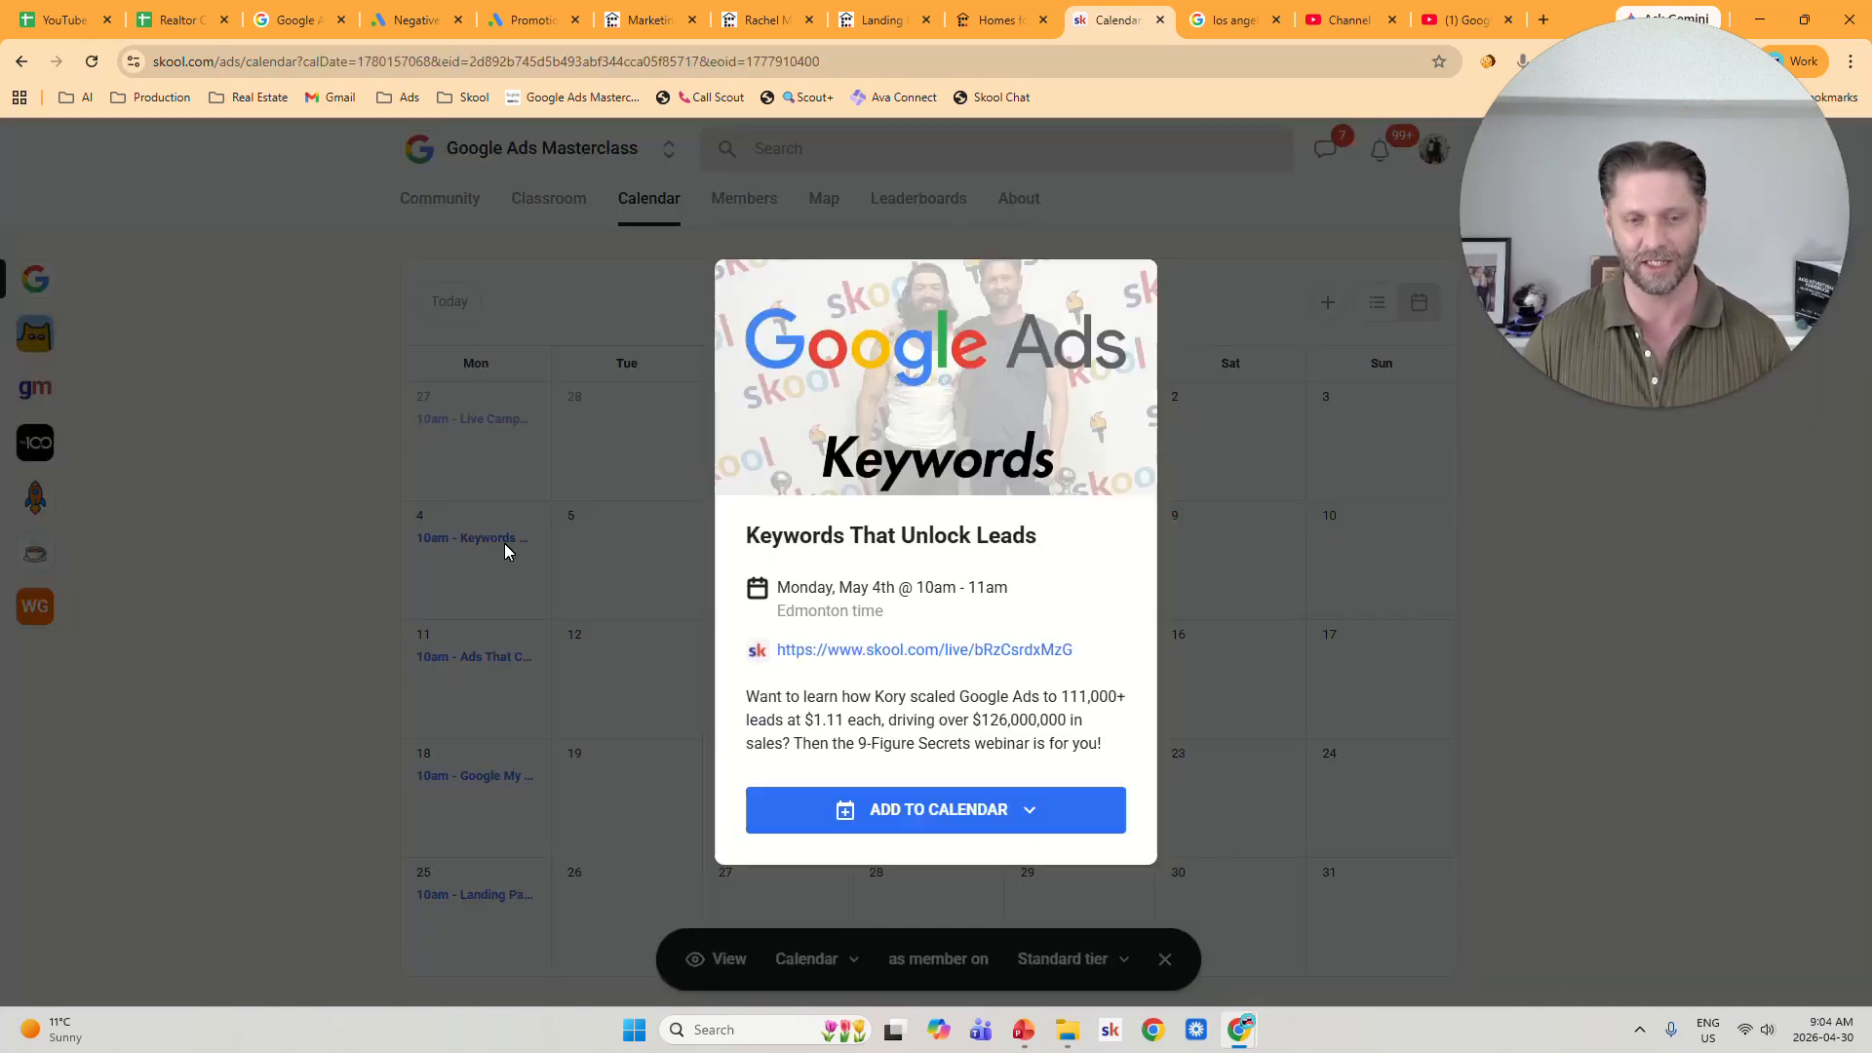